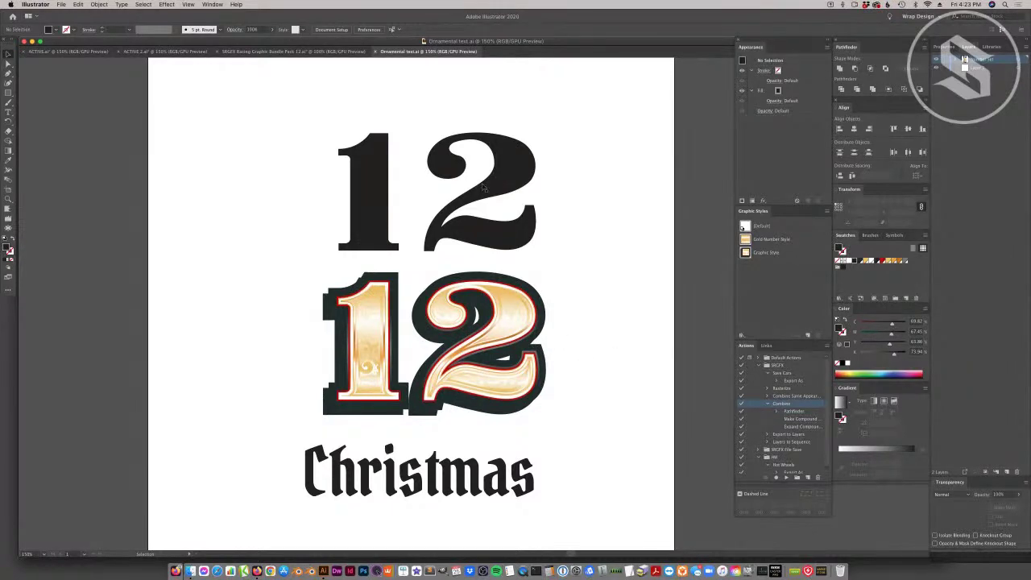
Review the racing graphic bundle pack, the number 14 late model design and the HolidayDerby truck design in their open documents.
{"action": "left_click", "coordinate": [288, 51]}
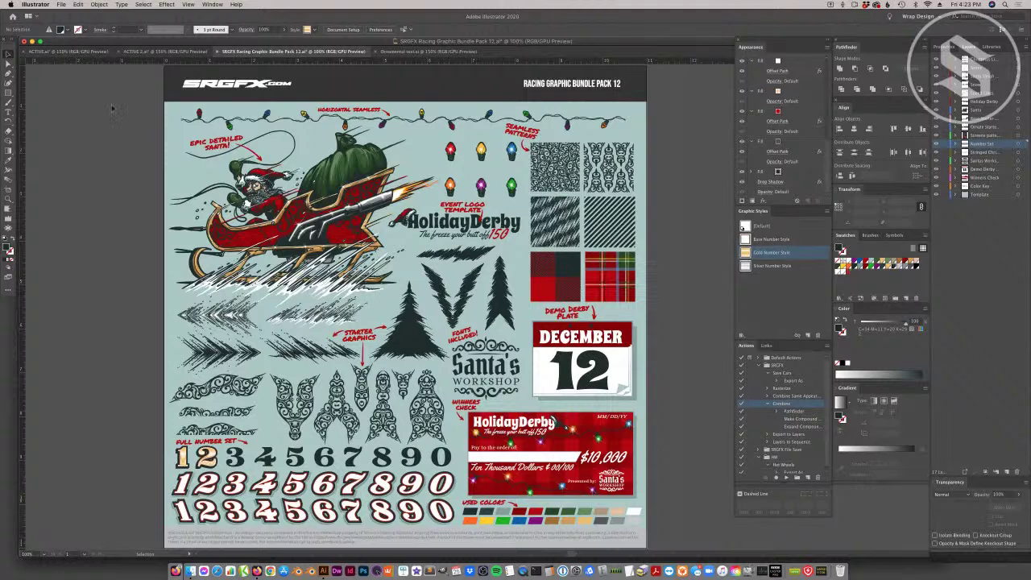
{"action": "left_click", "coordinate": [74, 52]}
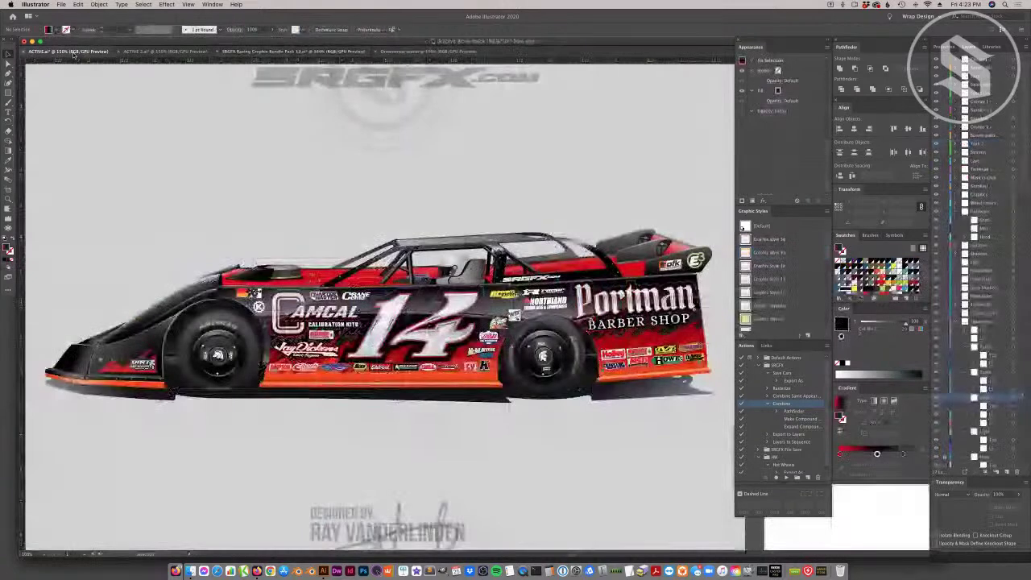
{"action": "left_click", "coordinate": [153, 53]}
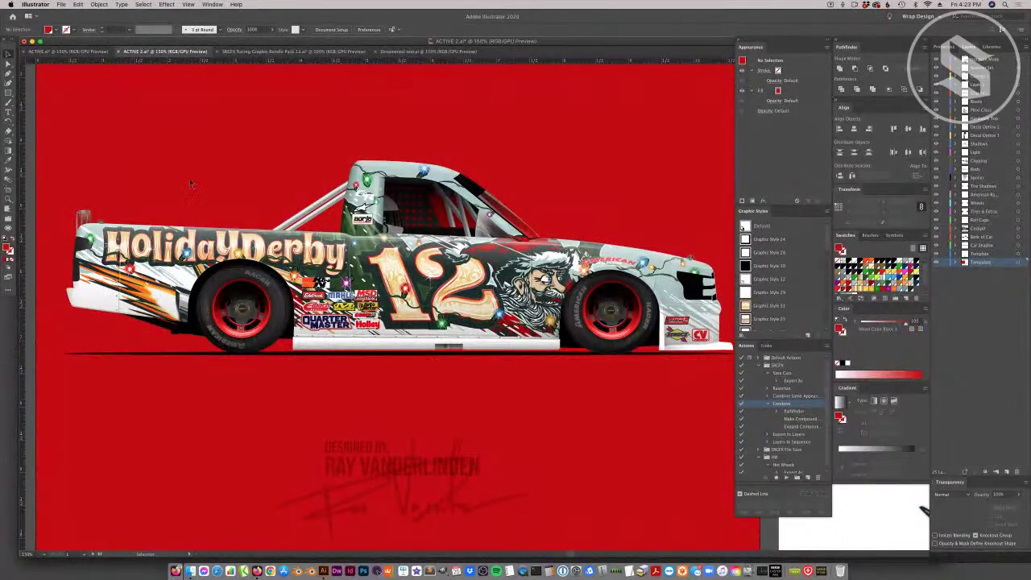
{"action": "left_click", "coordinate": [99, 52]}
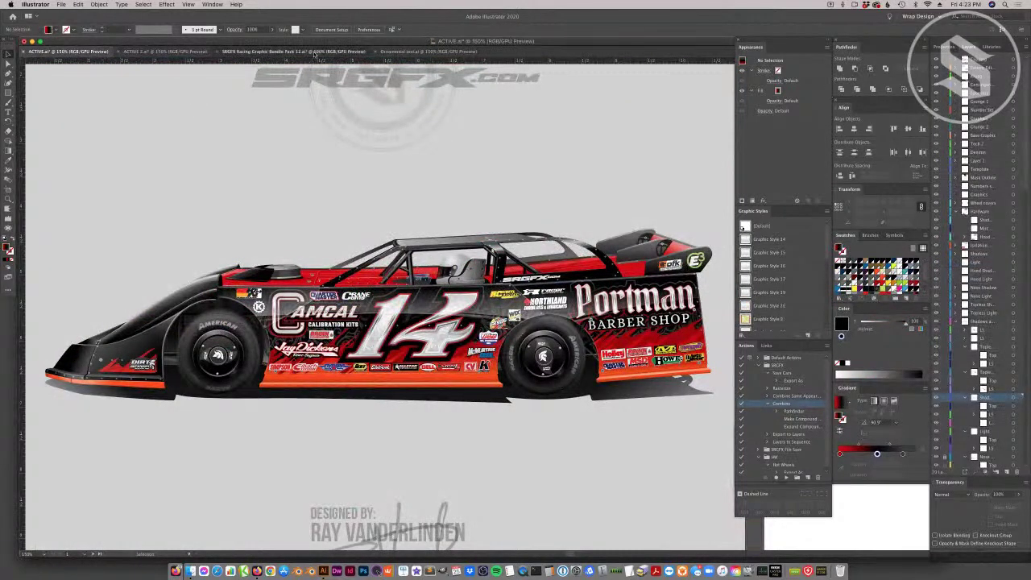
{"action": "left_click", "coordinate": [312, 53]}
{"action": "left_click", "coordinate": [185, 52]}
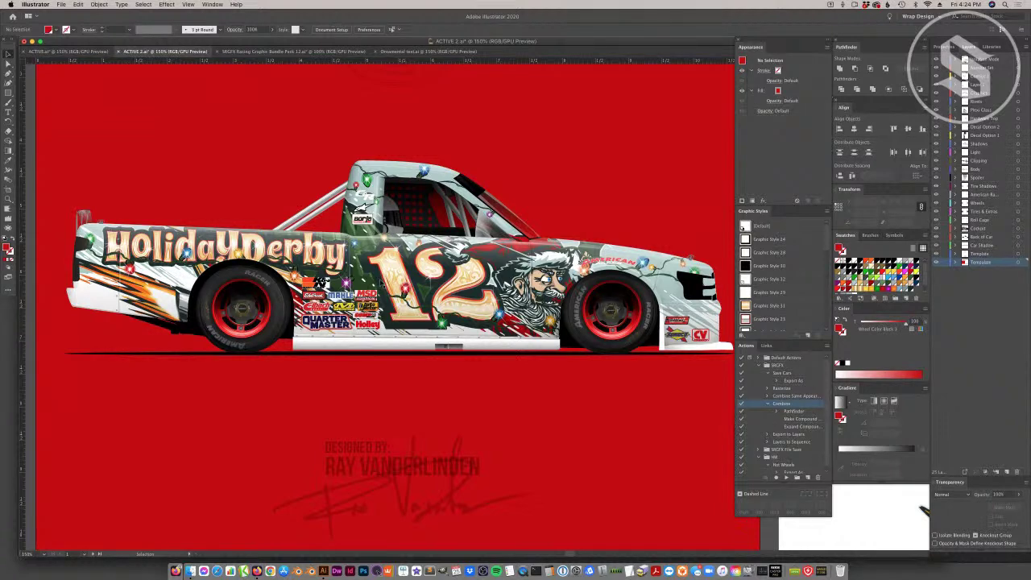
{"action": "left_click", "coordinate": [52, 51]}
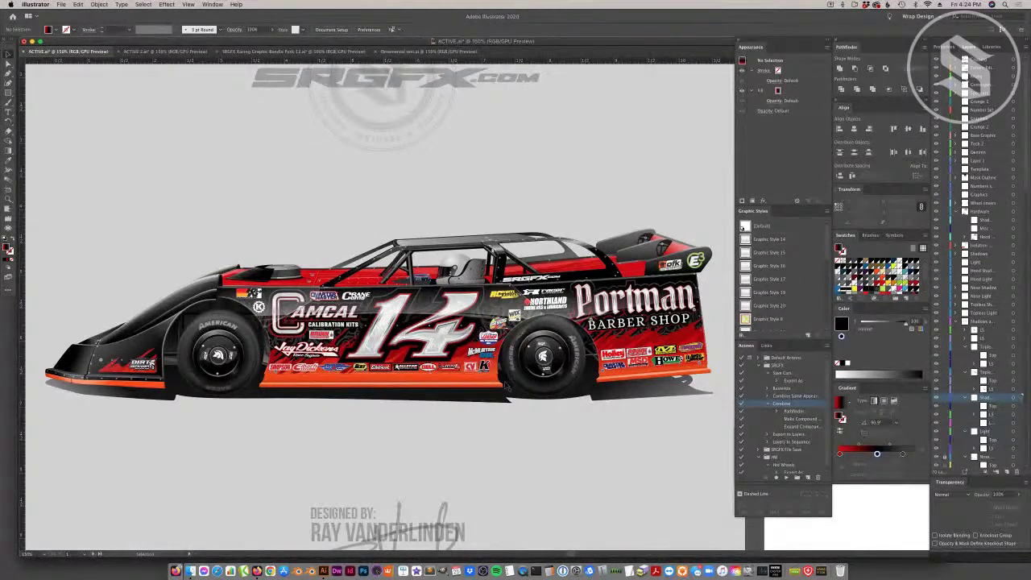
{"action": "left_click", "coordinate": [161, 51]}
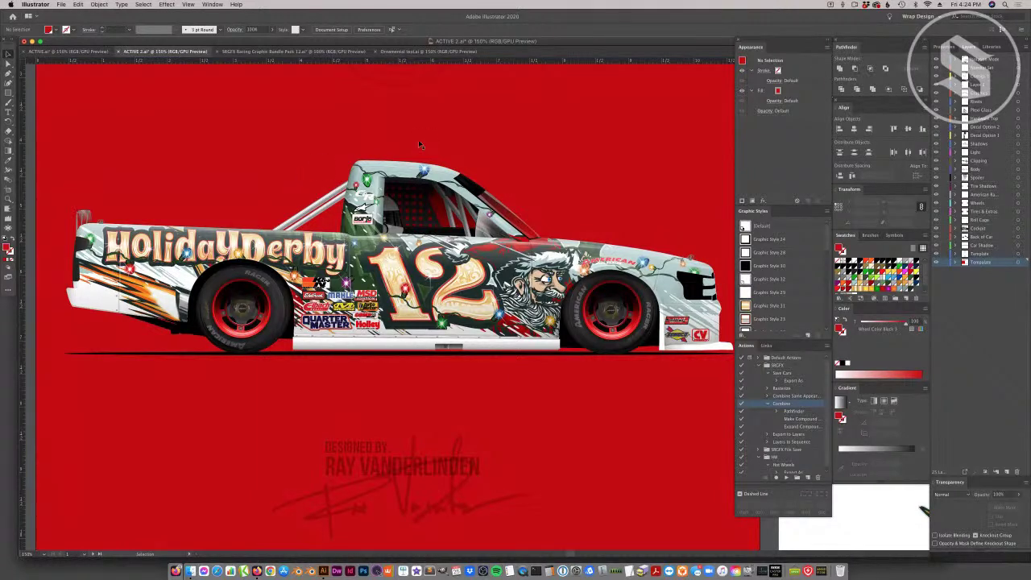
Examine the Gold Number Style in the bundle pack document and find the Graphic Styles entry among the available panels.
{"action": "left_click", "coordinate": [295, 51]}
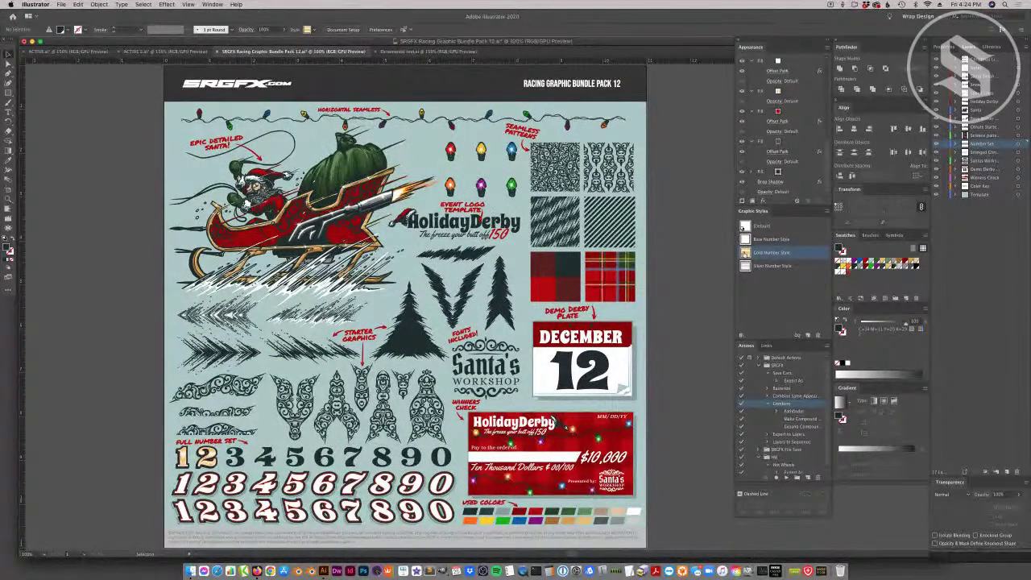
{"action": "left_click", "coordinate": [744, 252]}
{"action": "left_click", "coordinate": [213, 4]}
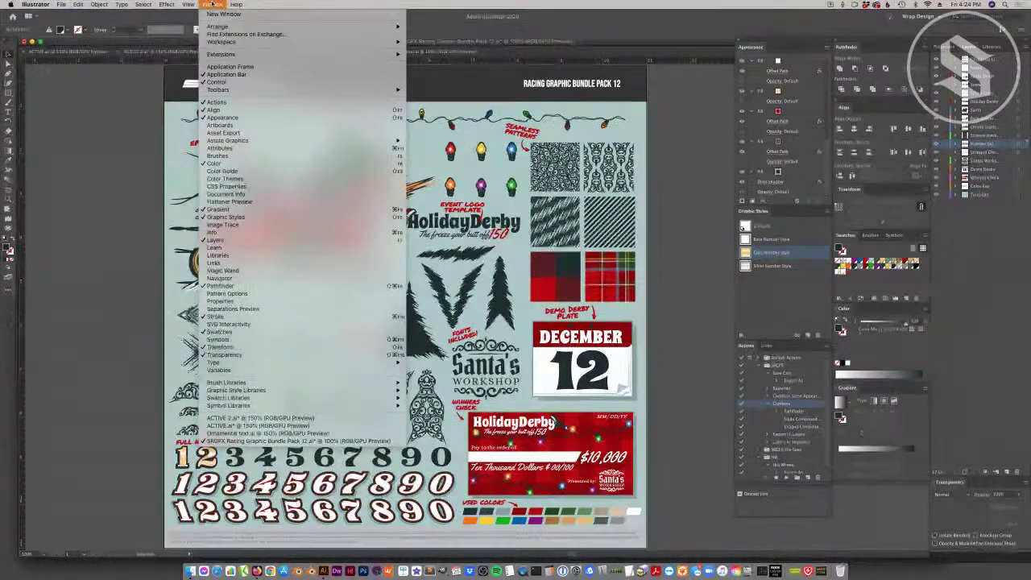
{"action": "left_click", "coordinate": [293, 217]}
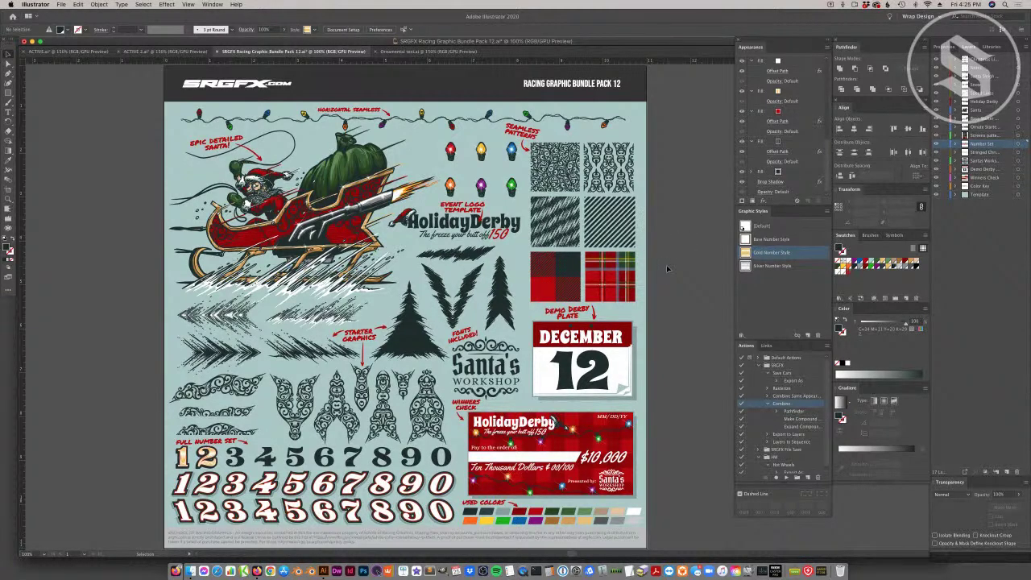
Compare the truck, the late model, the ornamental test file and the bundle pack as examples of graphic style use.
{"action": "left_click", "coordinate": [166, 52]}
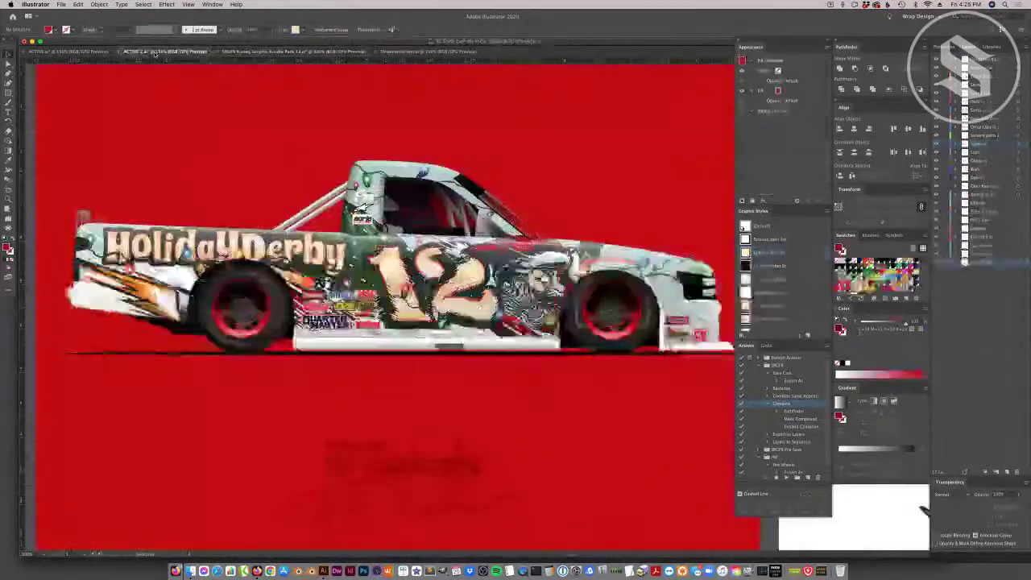
{"action": "left_click", "coordinate": [97, 53]}
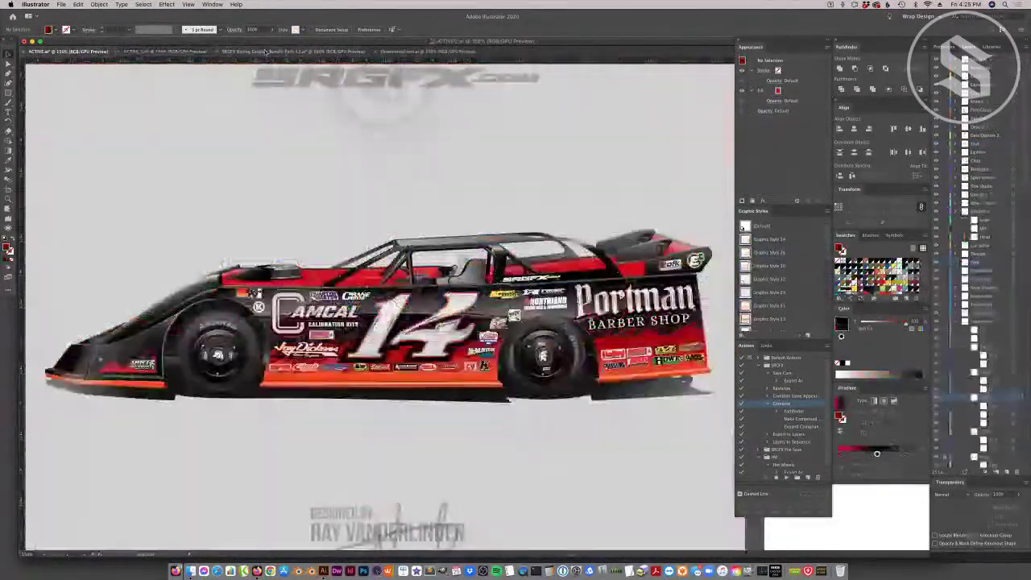
{"action": "left_click", "coordinate": [413, 51]}
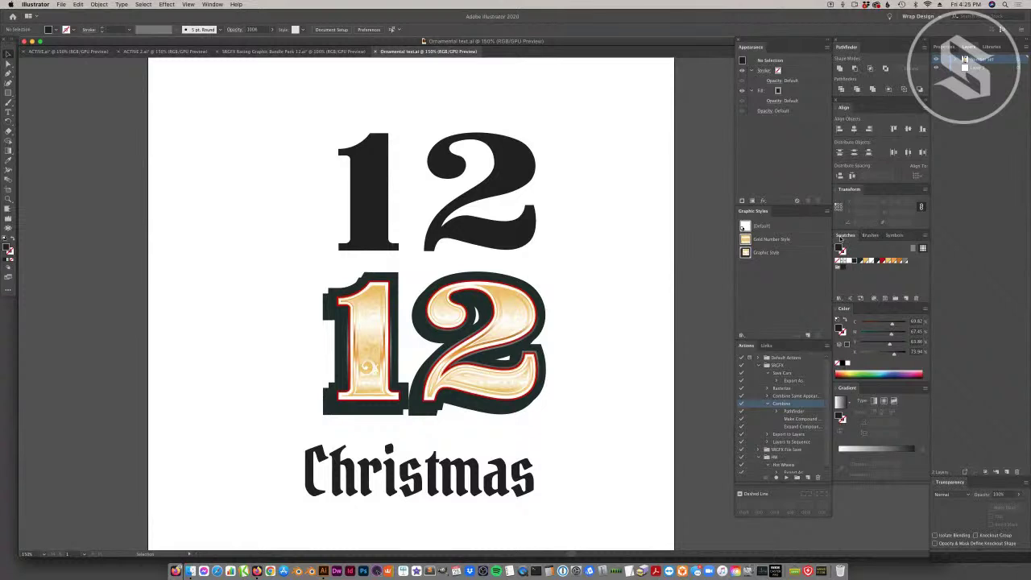
{"action": "left_click", "coordinate": [212, 5]}
{"action": "left_click", "coordinate": [79, 52]}
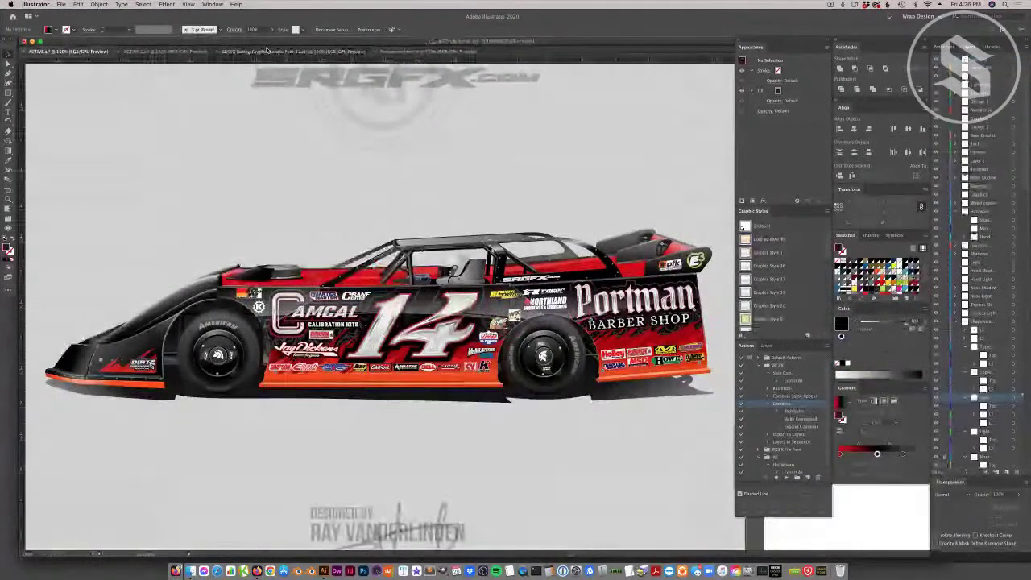
{"action": "left_click", "coordinate": [267, 50]}
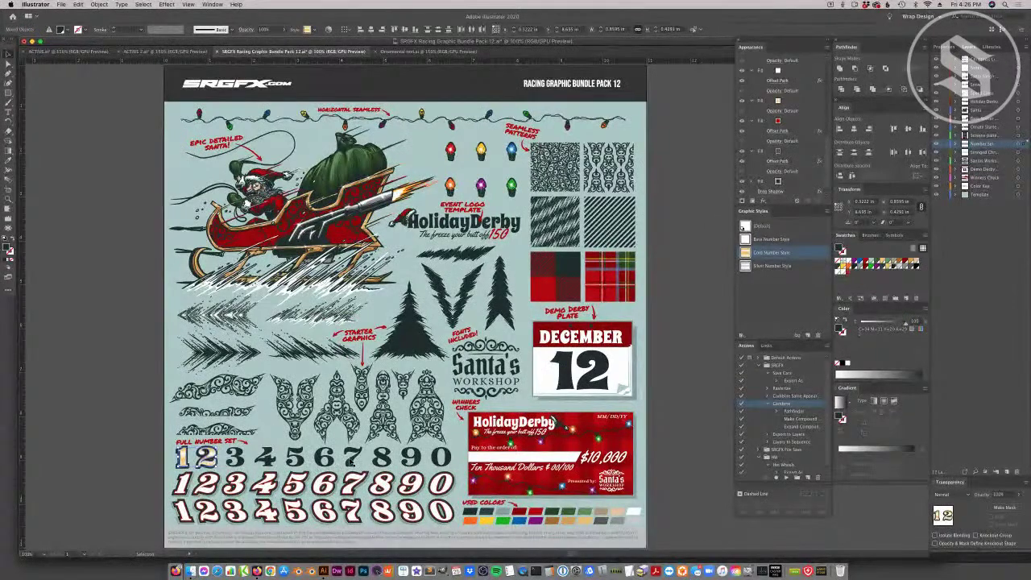
Inspect the bundle pack's plain number 7, the Santa's Workshop logo and the ornamental seamless pattern.
{"action": "left_click", "coordinate": [352, 459]}
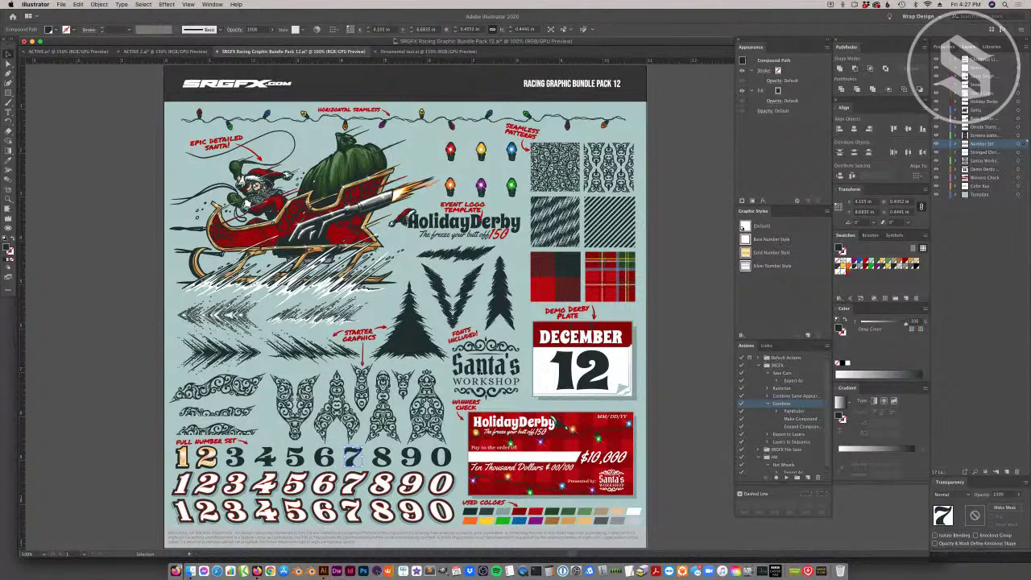
{"action": "left_click", "coordinate": [480, 369]}
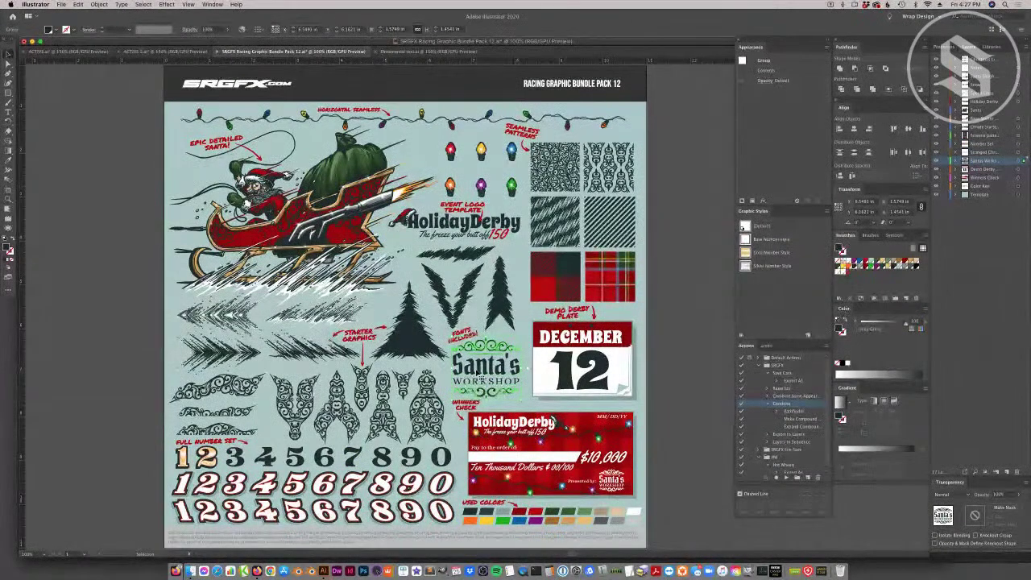
{"action": "left_click", "coordinate": [566, 170]}
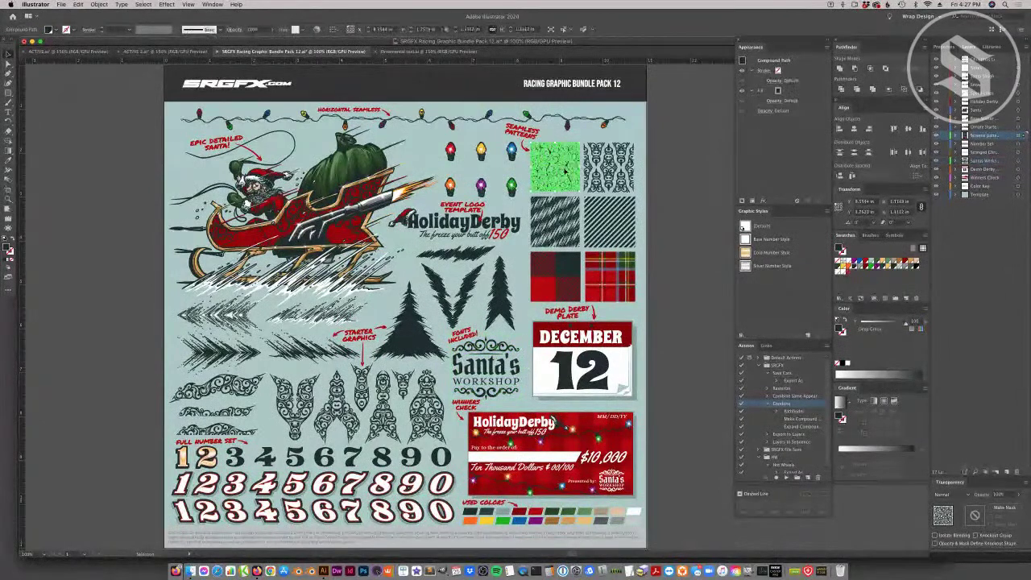
{"action": "left_click", "coordinate": [645, 173]}
{"action": "left_click", "coordinate": [644, 173]}
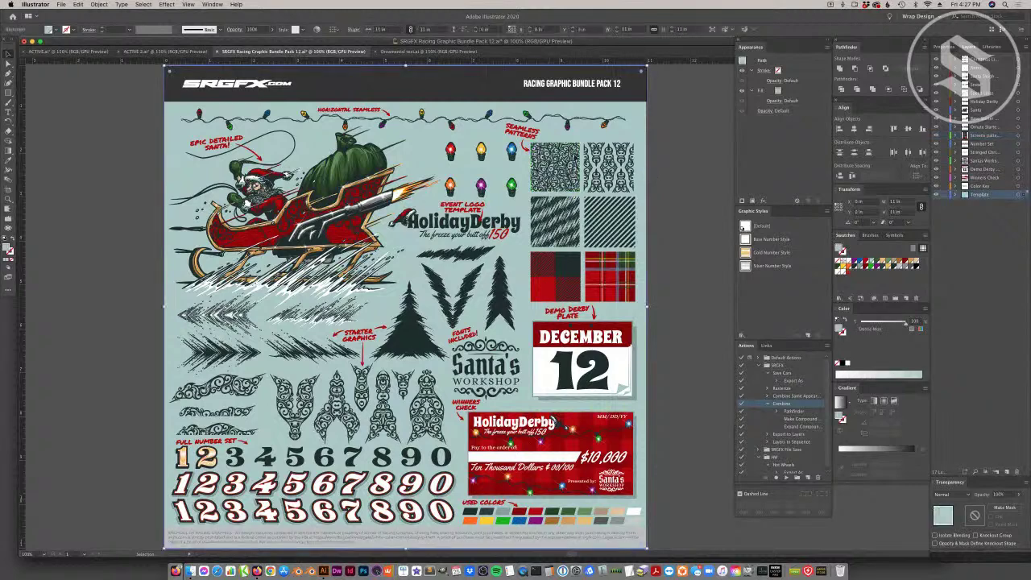
{"action": "left_click", "coordinate": [570, 165]}
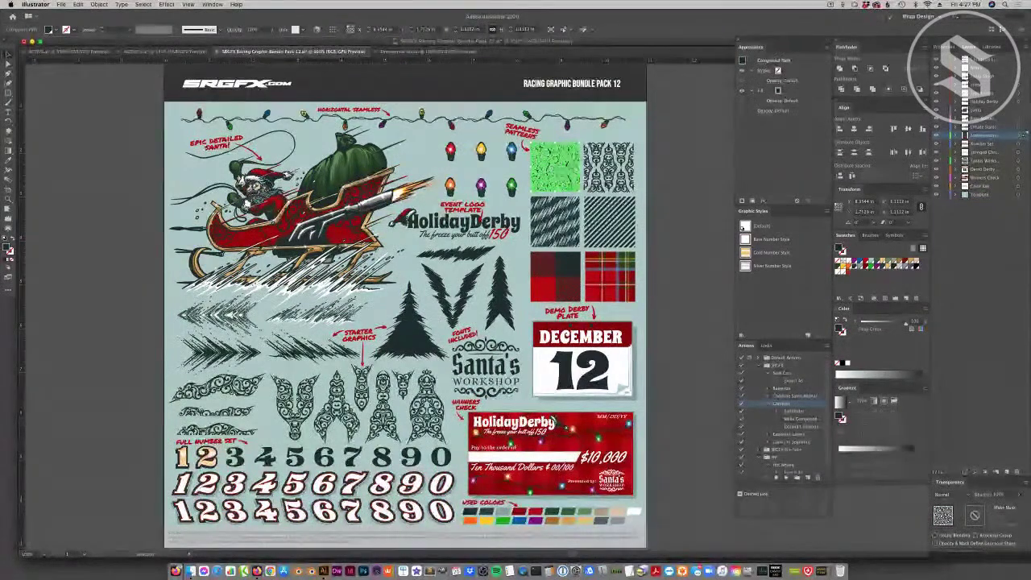
{"action": "left_click", "coordinate": [641, 193]}
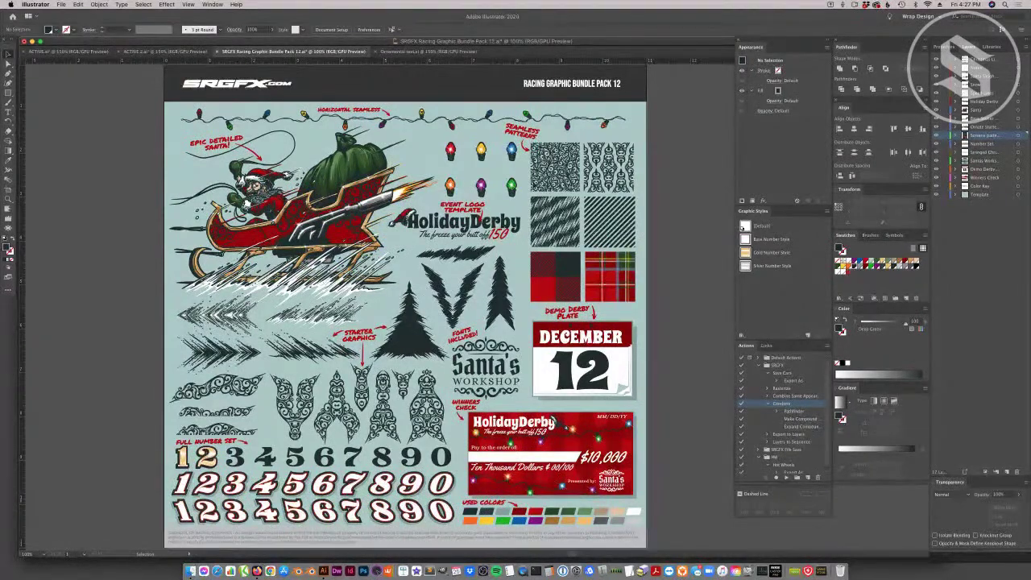
Inspect the appearance of the plain 2 and of the gold-styled 1 and 2 in the ornamental test document.
{"action": "left_click", "coordinate": [388, 51]}
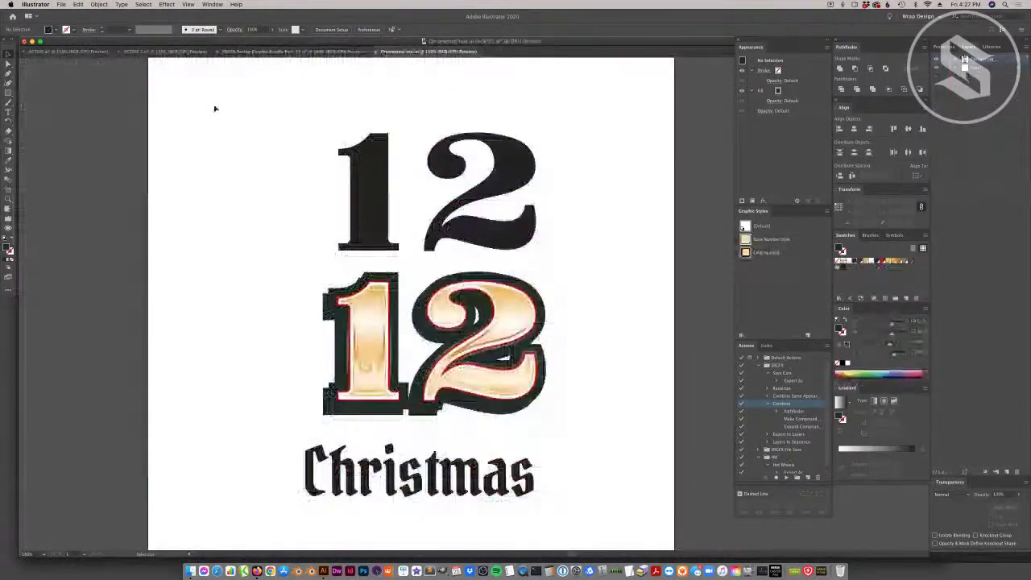
{"action": "left_click", "coordinate": [468, 234]}
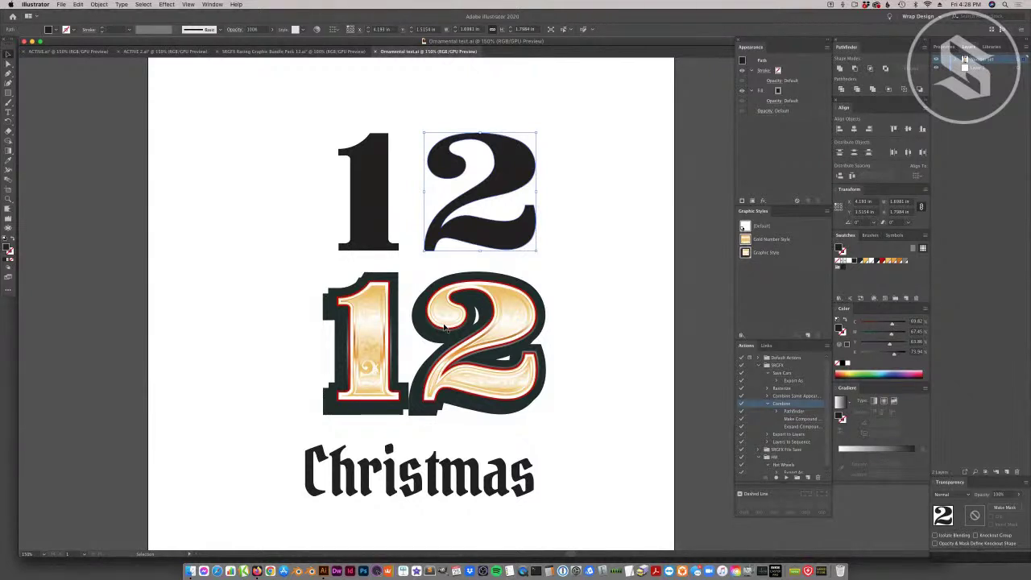
{"action": "left_click", "coordinate": [385, 337]}
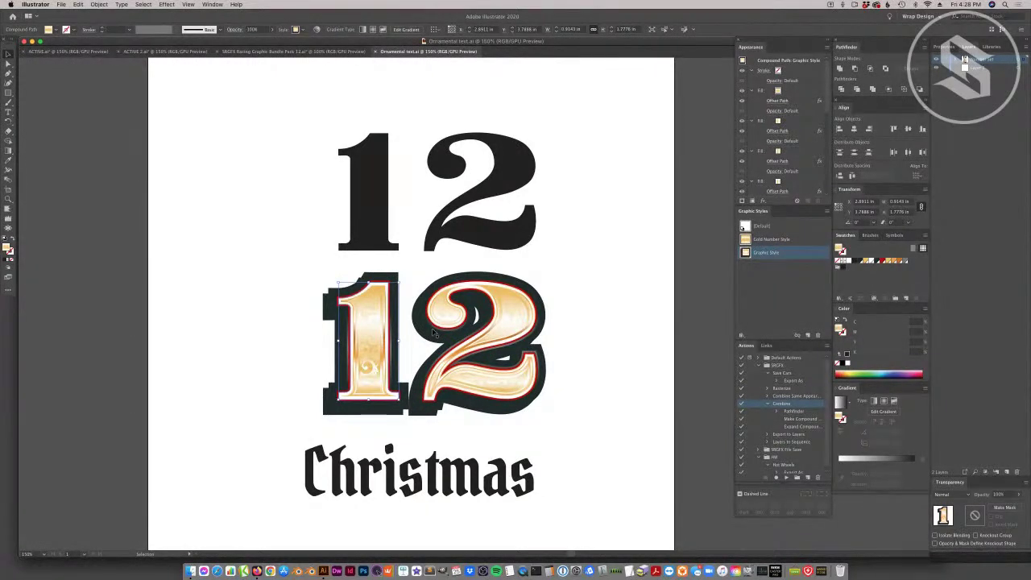
{"action": "left_click", "coordinate": [471, 350]}
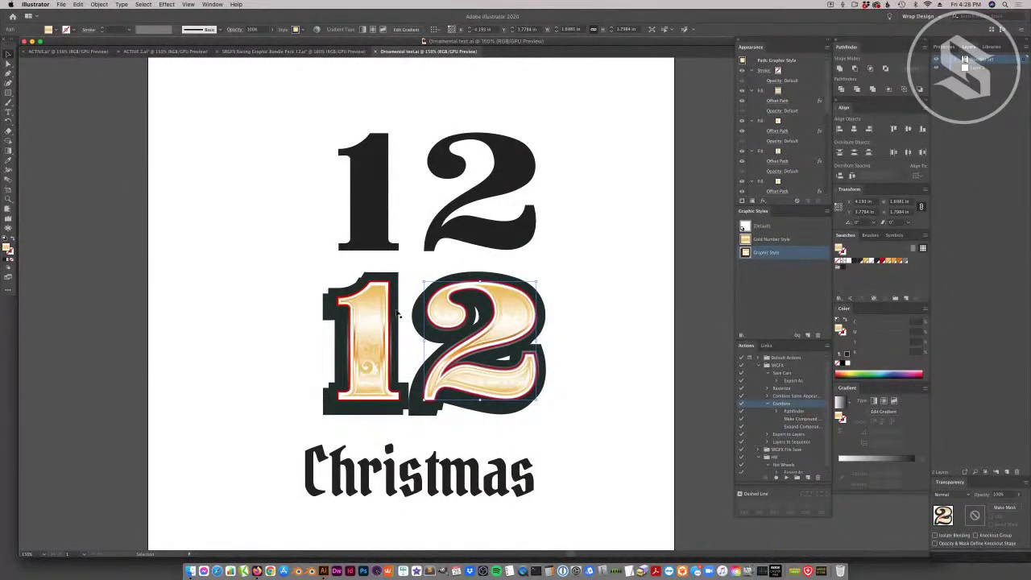
{"action": "left_click", "coordinate": [571, 345]}
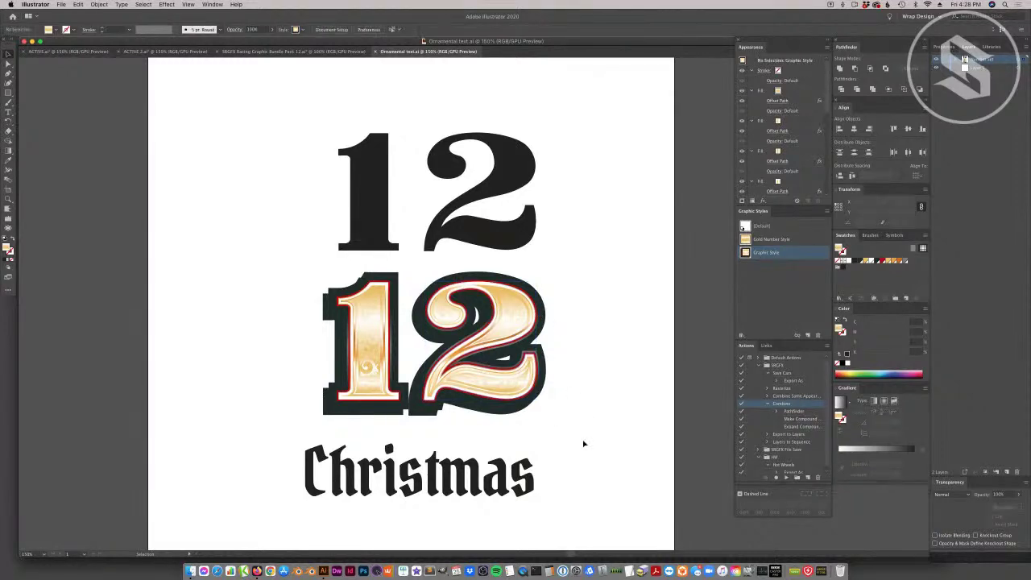
Move the gold-styled 12 beside the plain black 12, overlapping the artboard's left edge, and shift the plain numbers slightly down.
{"action": "left_click_drag", "start_coordinate": [451, 368], "coordinate": [194, 233]}
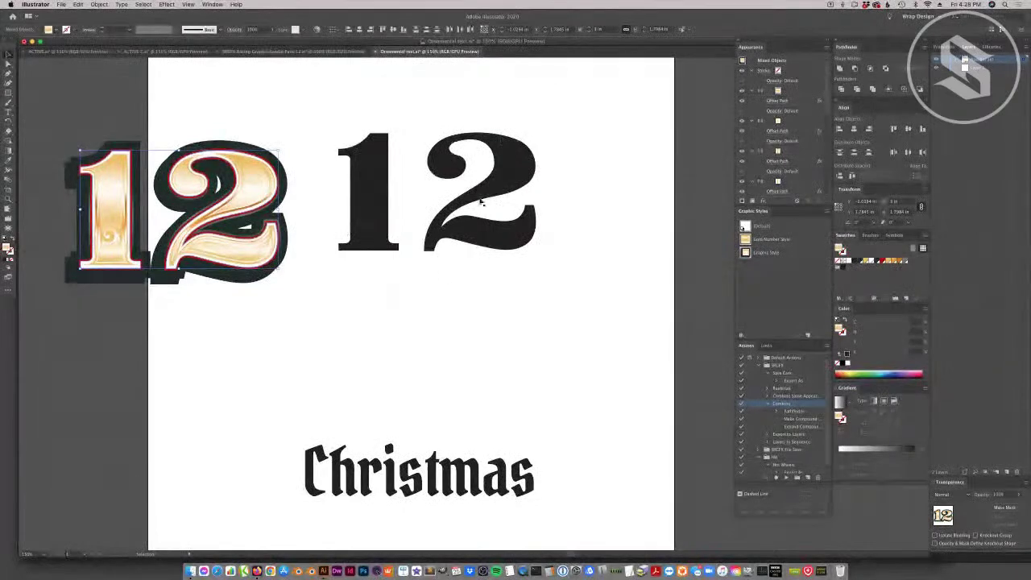
{"action": "left_click_drag", "start_coordinate": [469, 229], "coordinate": [461, 265]}
{"action": "left_click", "coordinate": [533, 318]}
{"action": "left_click", "coordinate": [482, 270]}
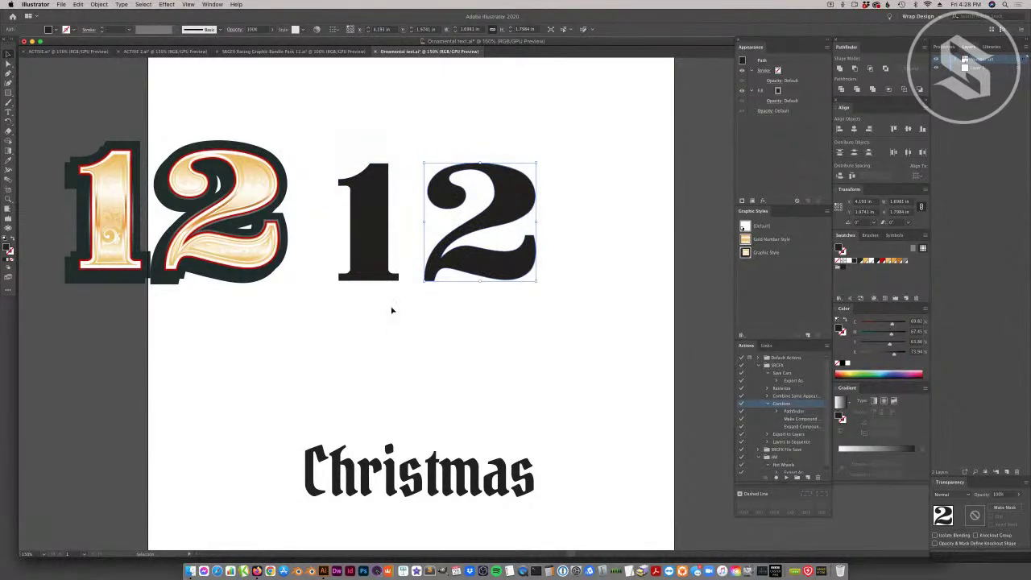
{"action": "left_click", "coordinate": [422, 332]}
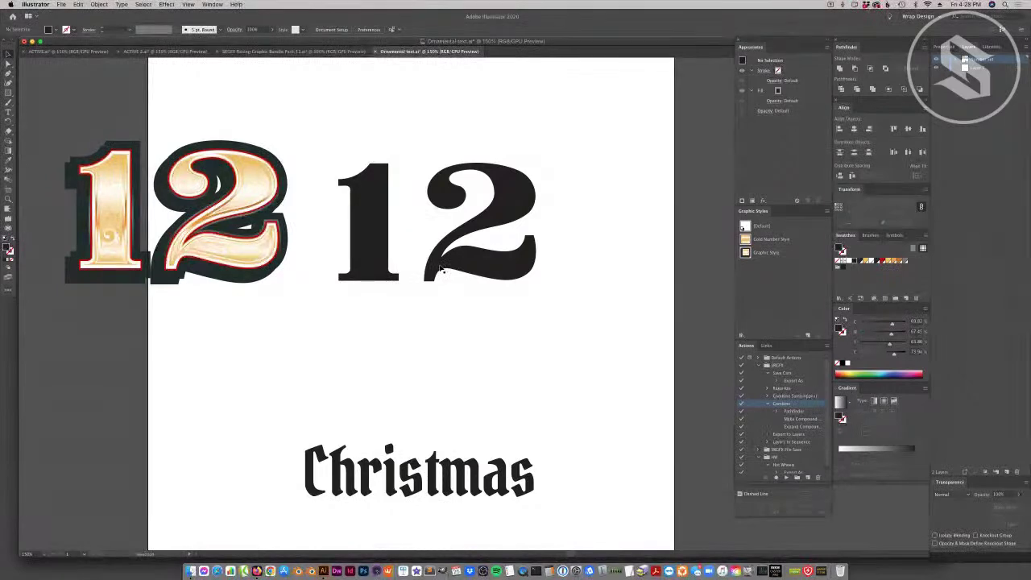
{"action": "left_click", "coordinate": [235, 256]}
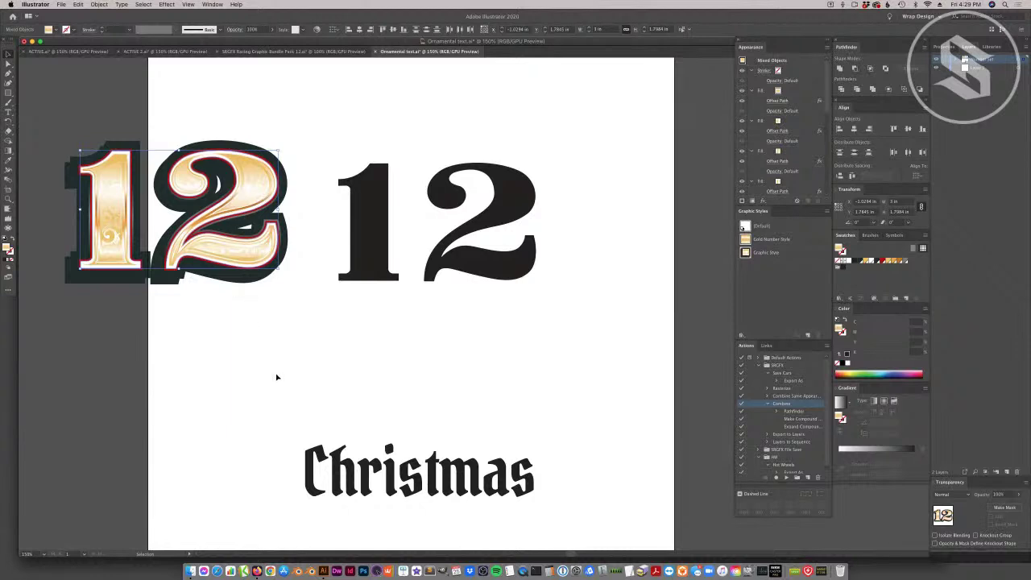
{"action": "left_click", "coordinate": [305, 312]}
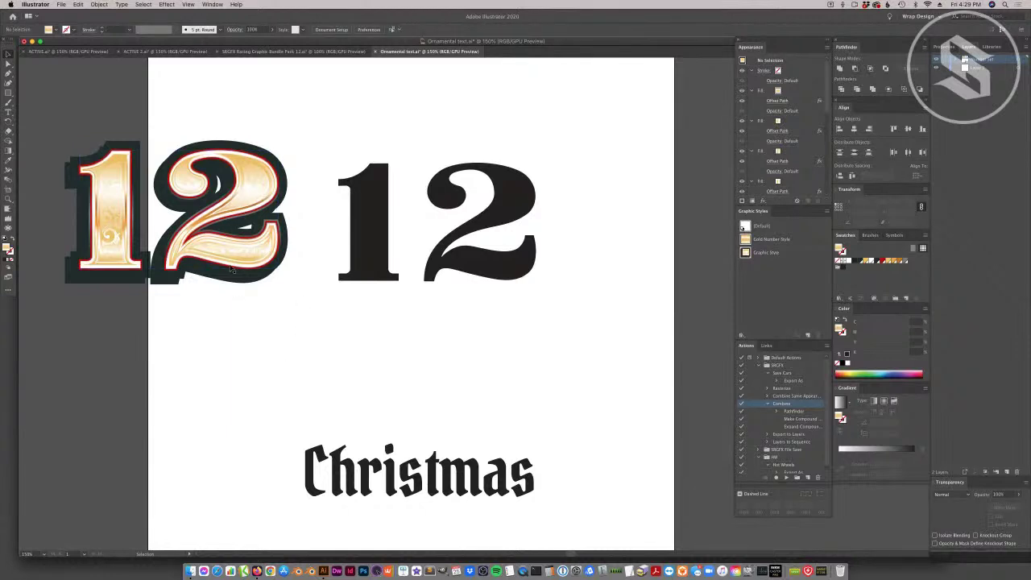
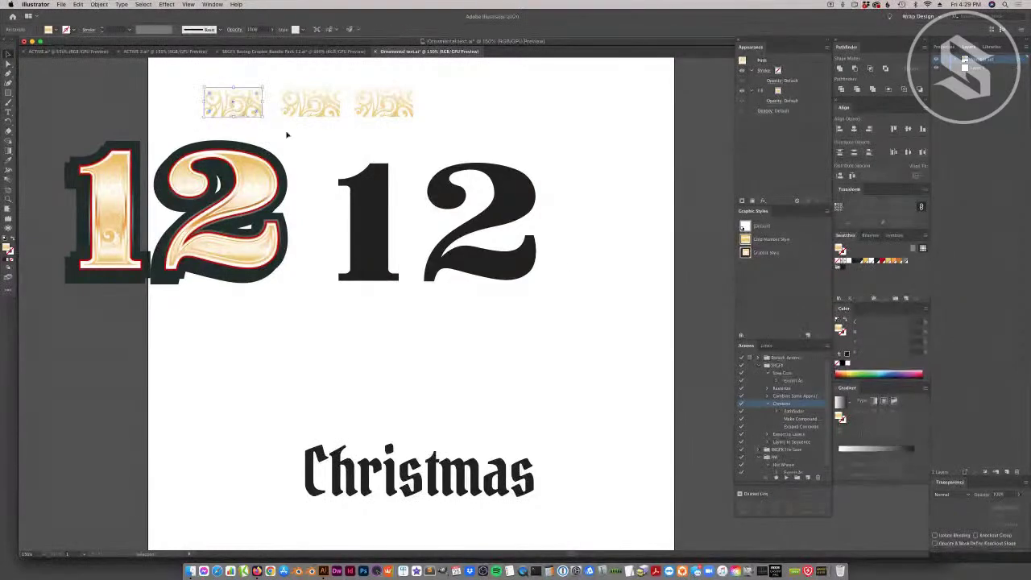
Fill the three ornamental sample rectangles above the numbers with the solid brown, orange and light gold swatches, in that order.
{"action": "left_click", "coordinate": [894, 262]}
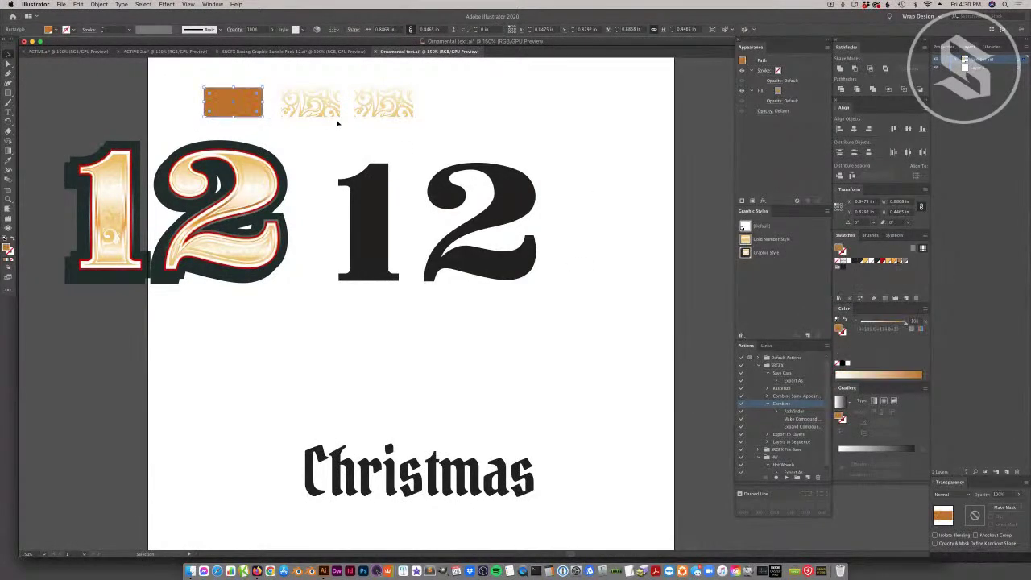
{"action": "left_click", "coordinate": [333, 111]}
{"action": "left_click", "coordinate": [892, 262]}
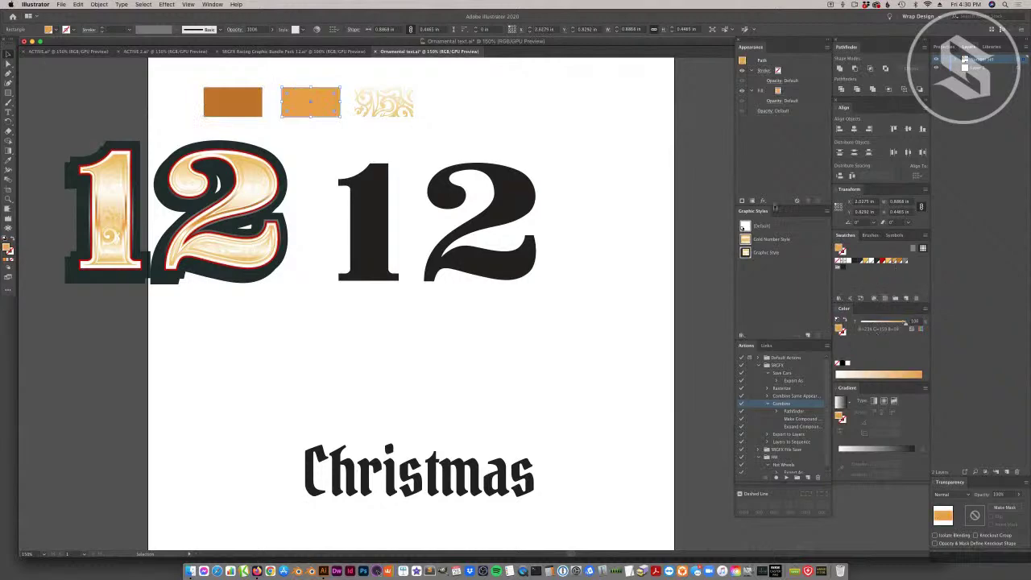
{"action": "left_click", "coordinate": [382, 111]}
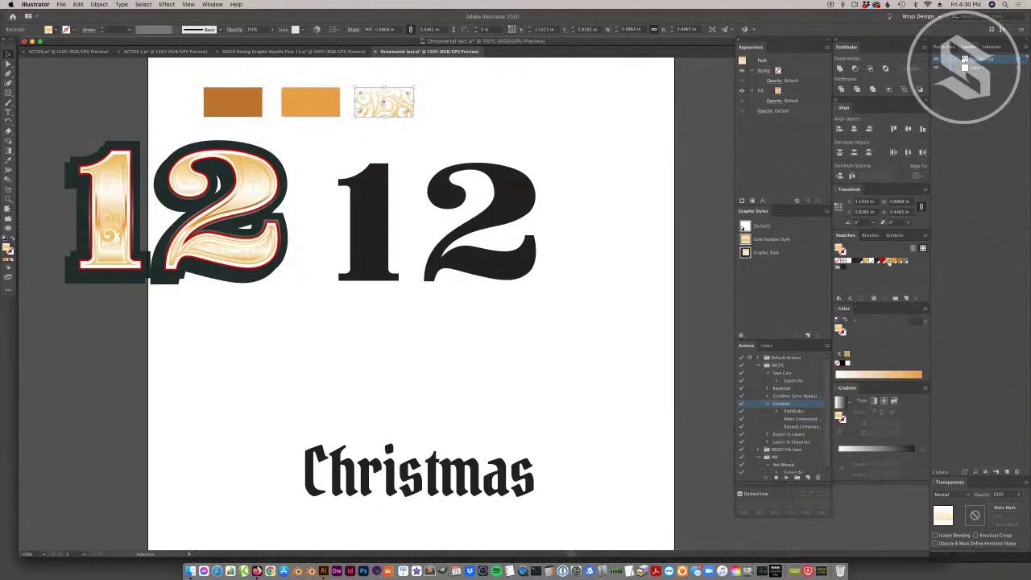
{"action": "left_click", "coordinate": [888, 261]}
{"action": "key", "text": "super+shift+a"}
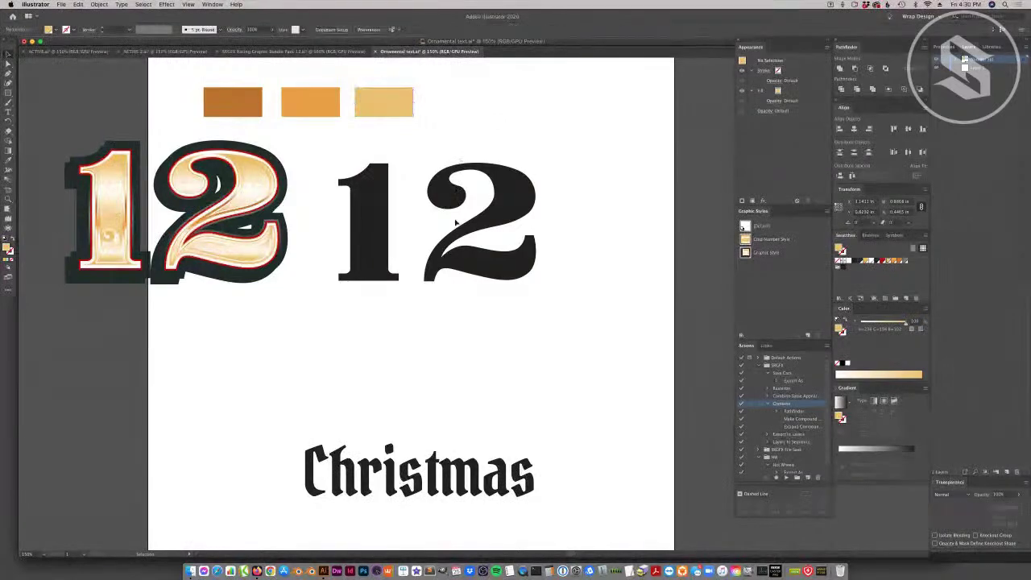
{"action": "left_click", "coordinate": [298, 51]}
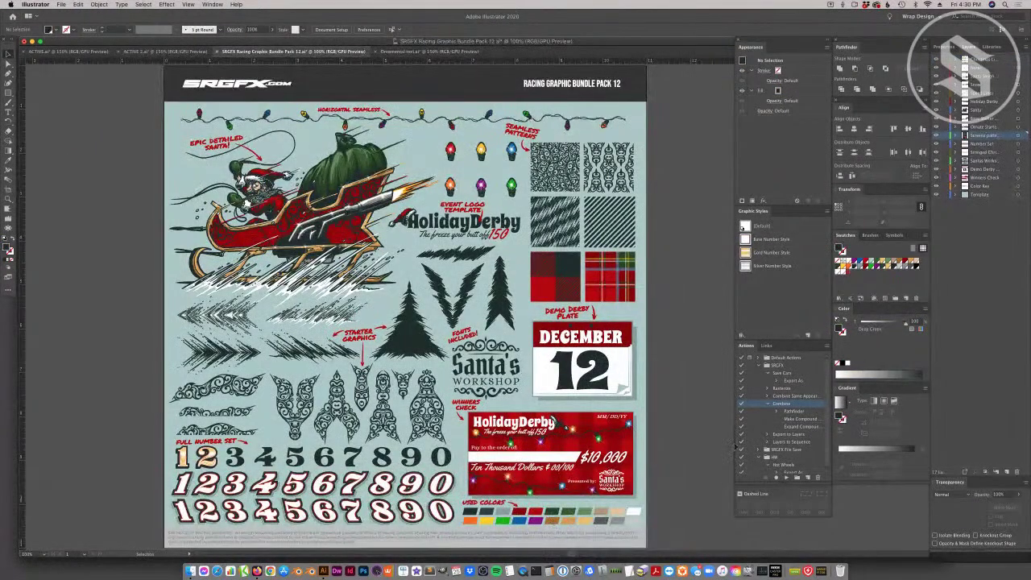
{"action": "left_click", "coordinate": [427, 52]}
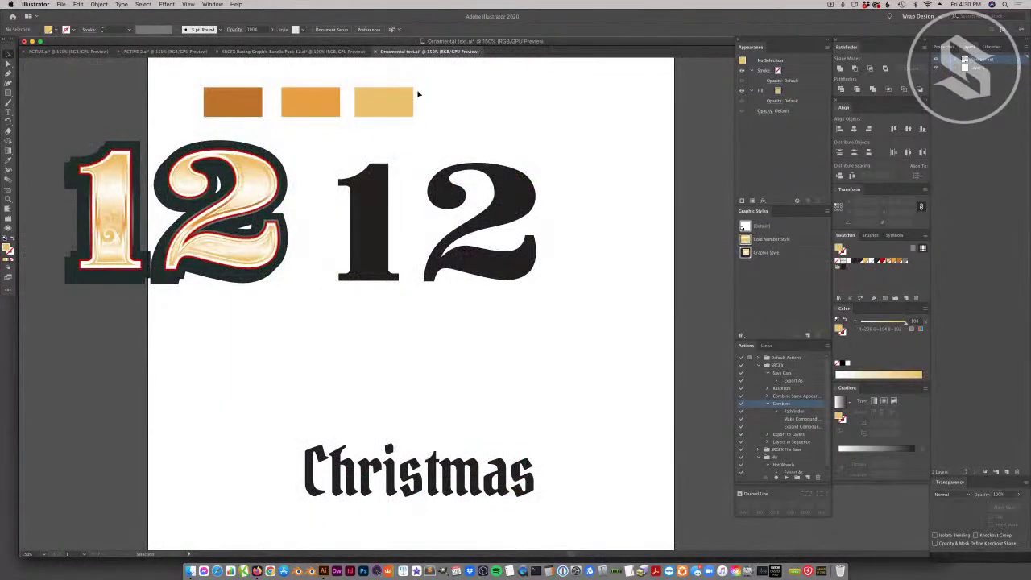
{"action": "left_click", "coordinate": [336, 107]}
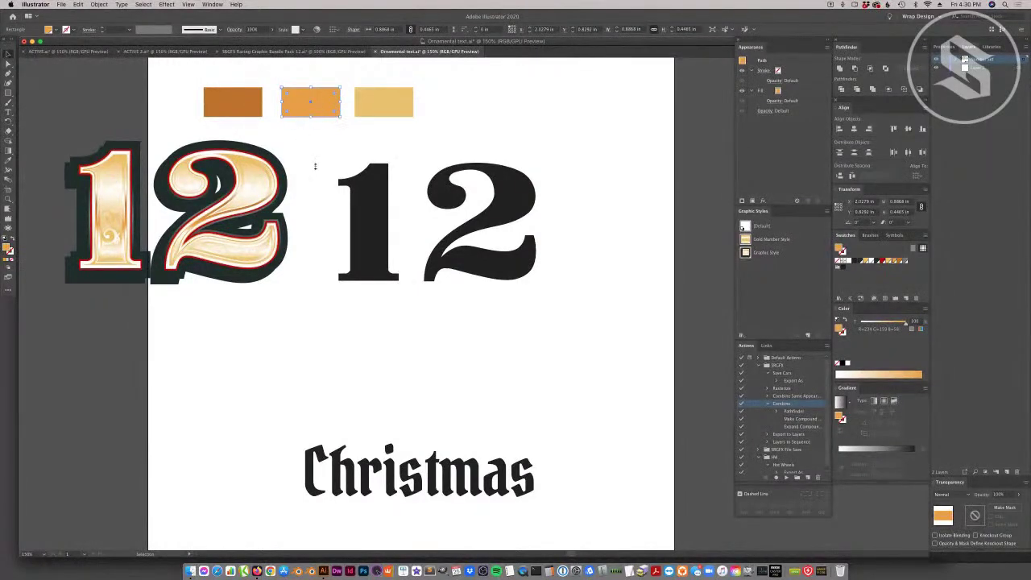
{"action": "left_click", "coordinate": [234, 112]}
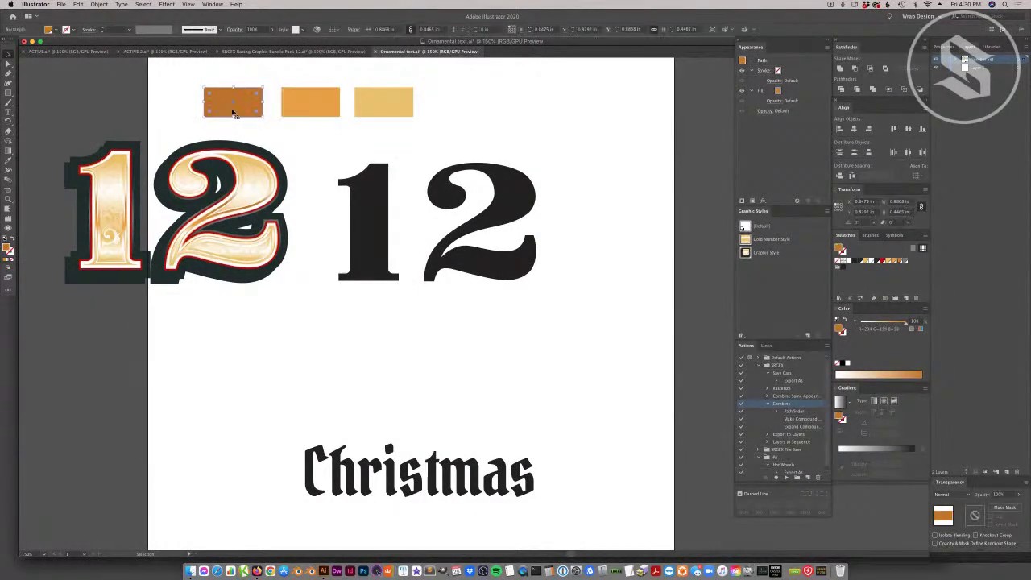
{"action": "left_click", "coordinate": [301, 105]}
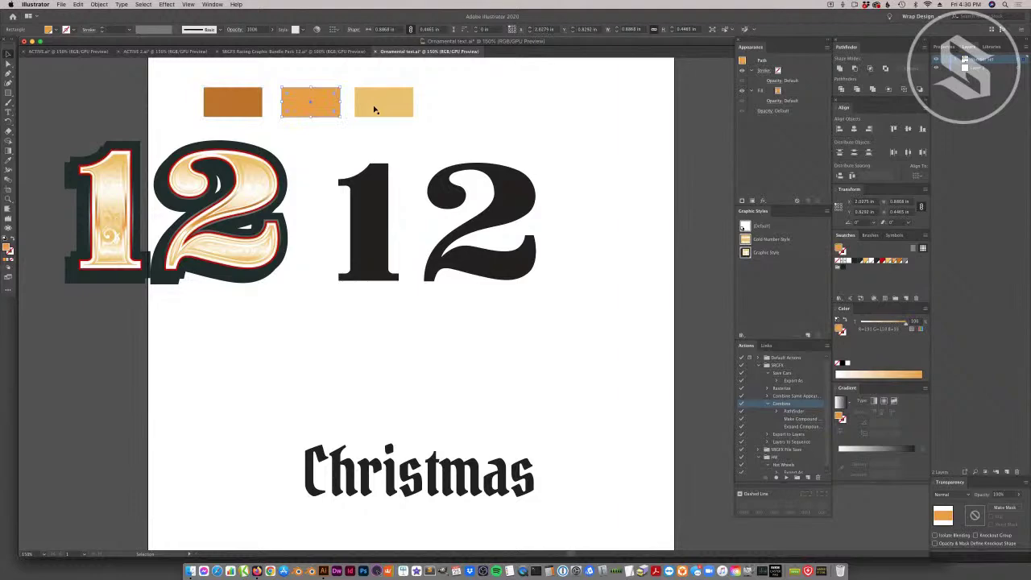
Label the brown rectangle with its hex code bf7221 as text just below it, set in Arial.
{"action": "left_click", "coordinate": [233, 101]}
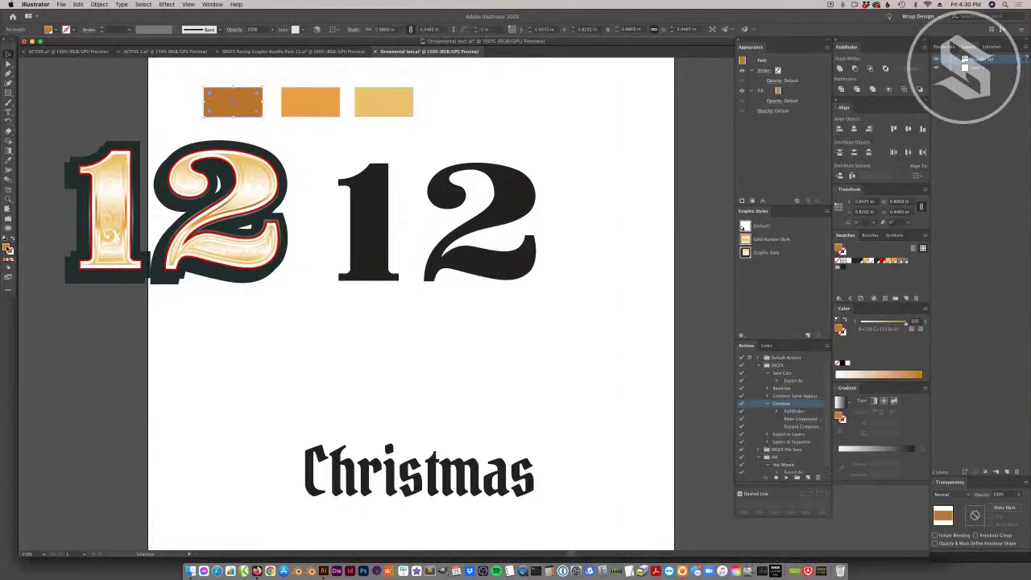
{"action": "double_click", "coordinate": [8, 248]}
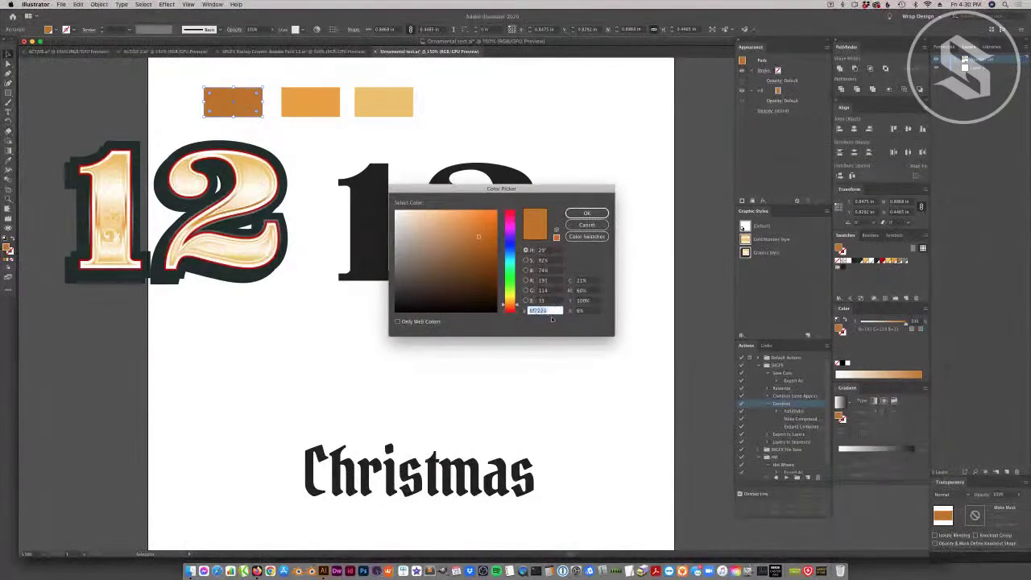
{"action": "left_click", "coordinate": [600, 214]}
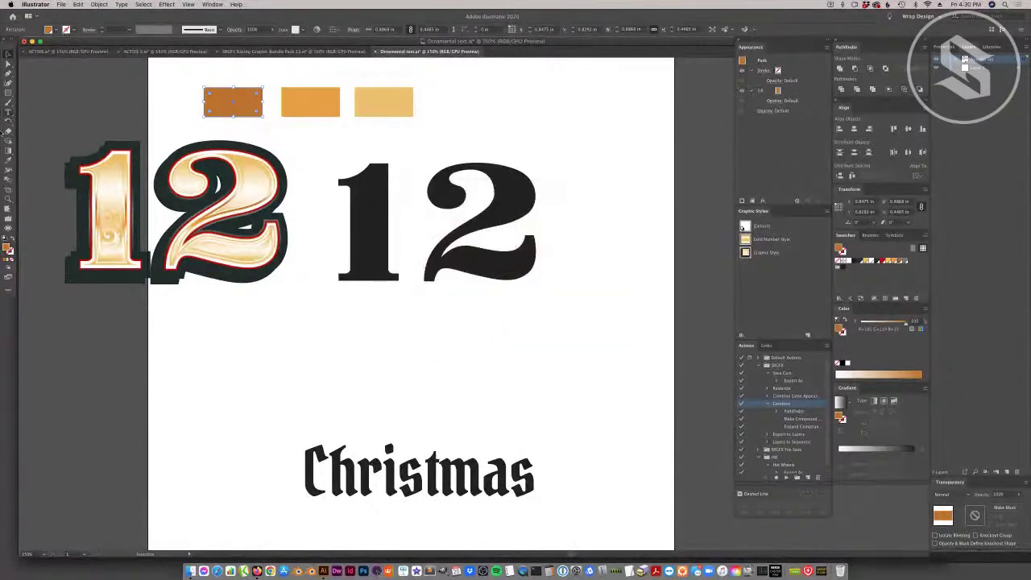
{"action": "left_click", "coordinate": [8, 113]}
{"action": "left_click", "coordinate": [231, 121]}
{"action": "key", "text": "ctrl+v"}
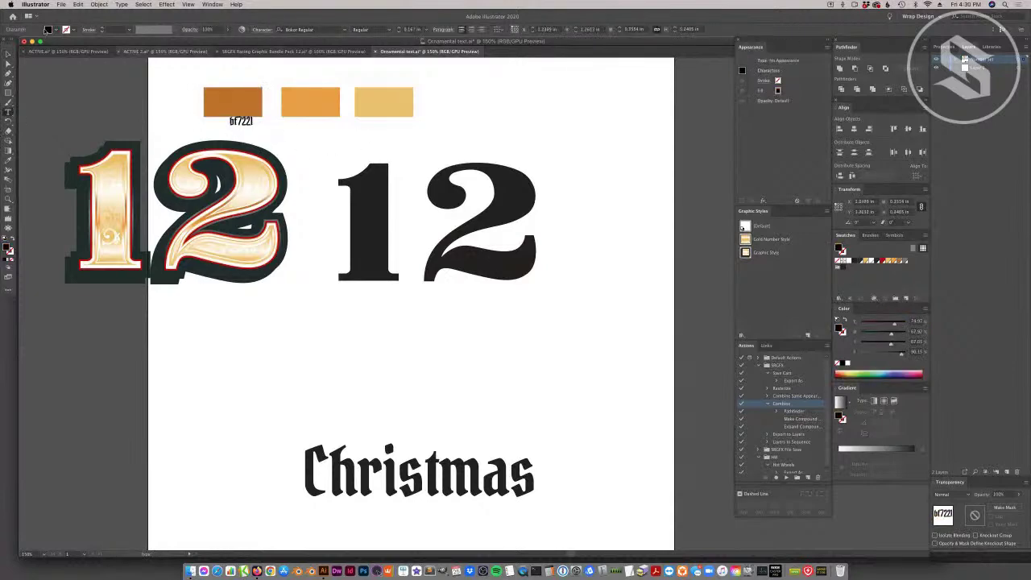
{"action": "left_click", "coordinate": [8, 55]}
{"action": "left_click", "coordinate": [316, 31]}
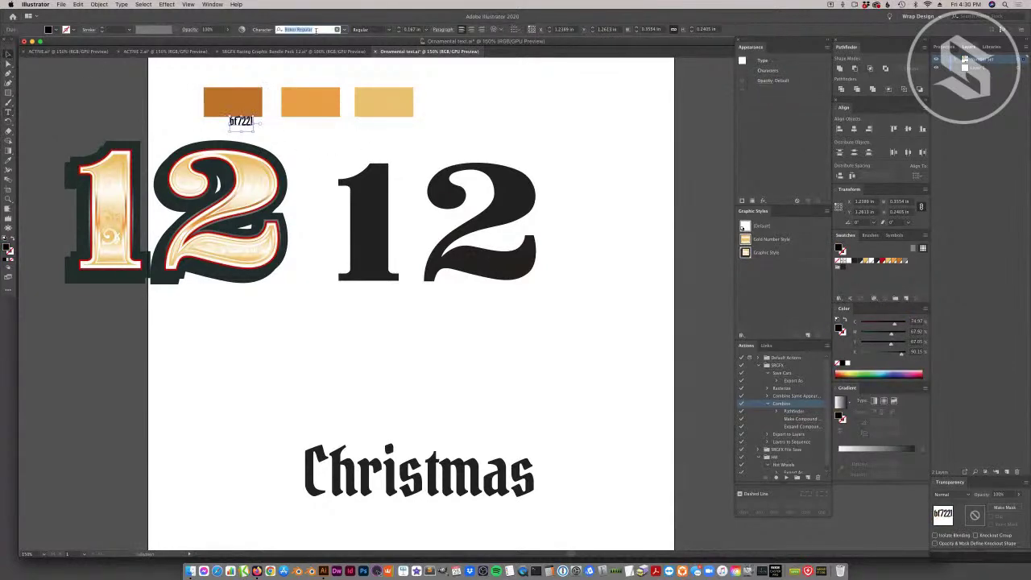
{"action": "type", "text": "arial"}
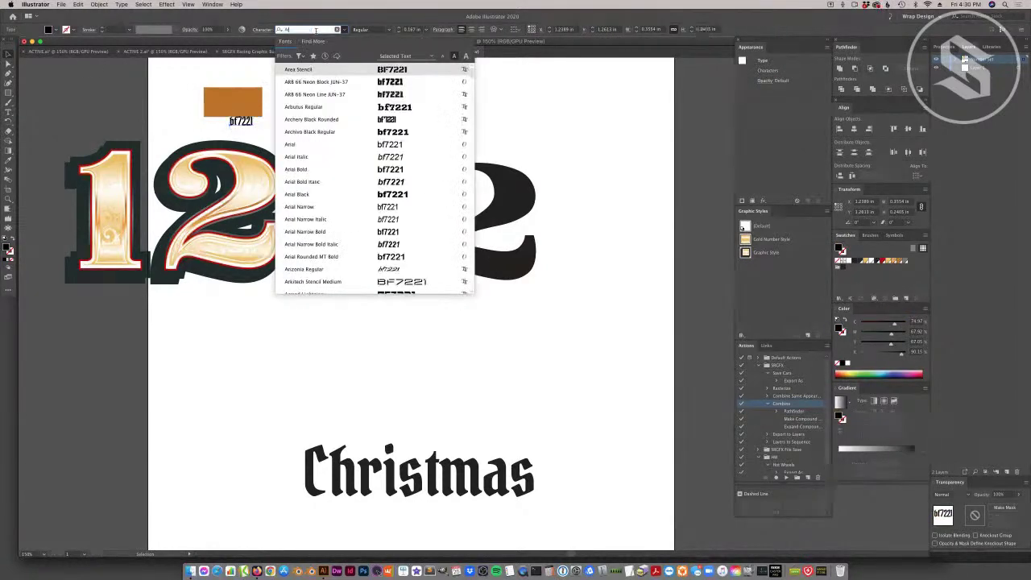
{"action": "key", "text": "Return"}
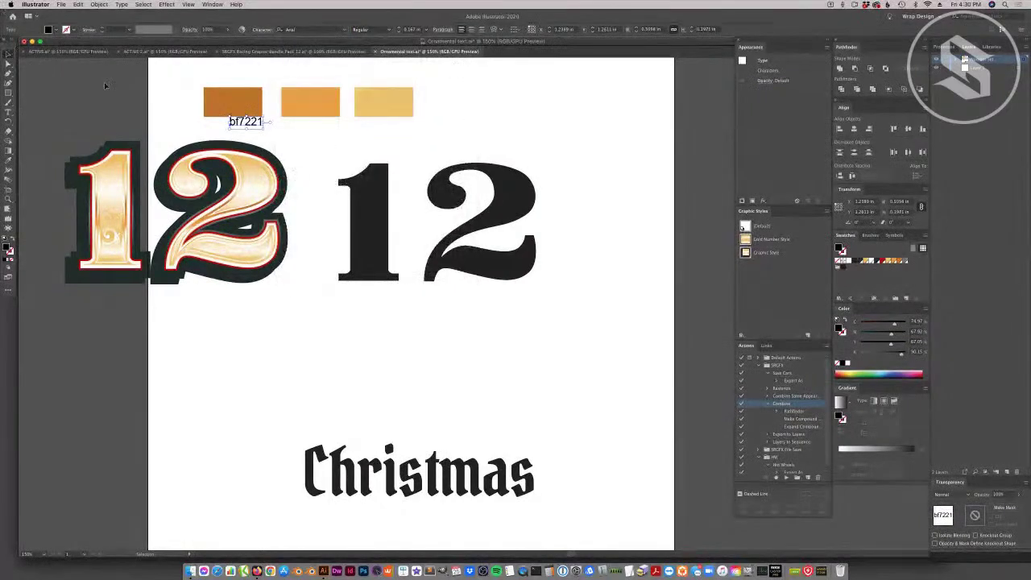
Duplicate the hex label beneath the orange rectangle and replace its text with that rectangle's code, ea9f3a.
{"action": "left_click_drag", "start_coordinate": [240, 122], "coordinate": [306, 126]}
{"action": "left_click", "coordinate": [329, 111]}
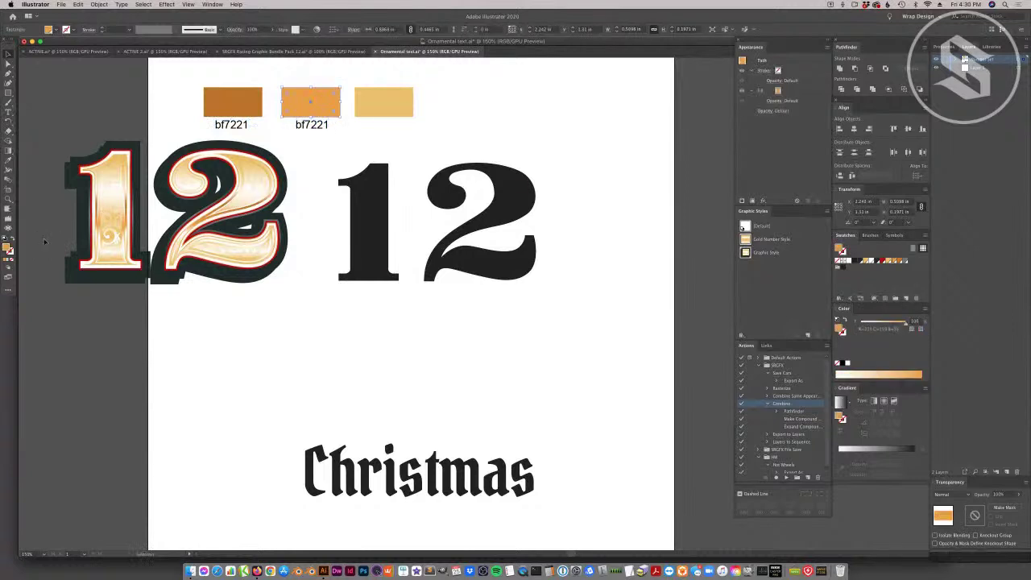
{"action": "double_click", "coordinate": [7, 248]}
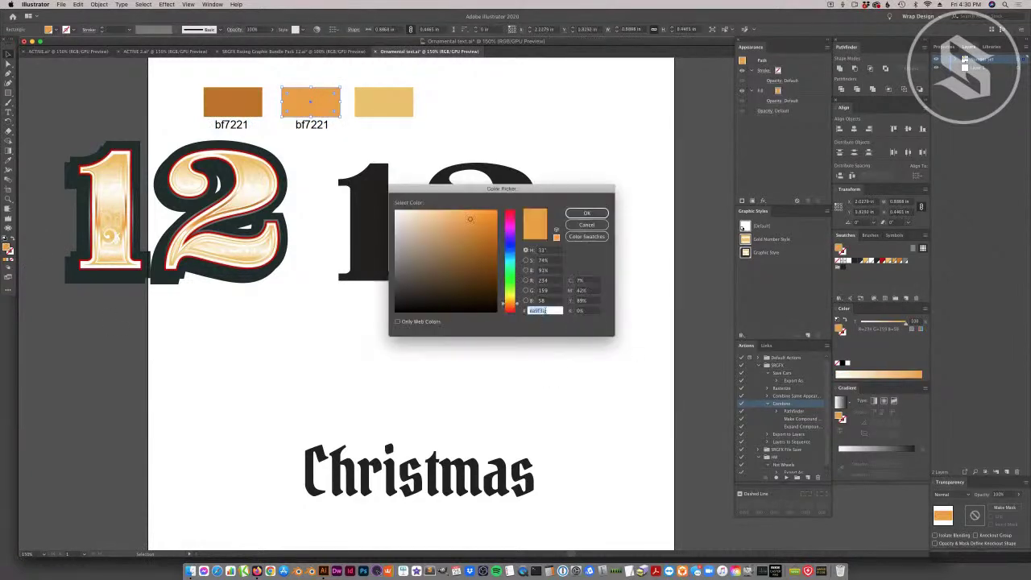
{"action": "left_click", "coordinate": [586, 213]}
{"action": "left_click", "coordinate": [312, 125]}
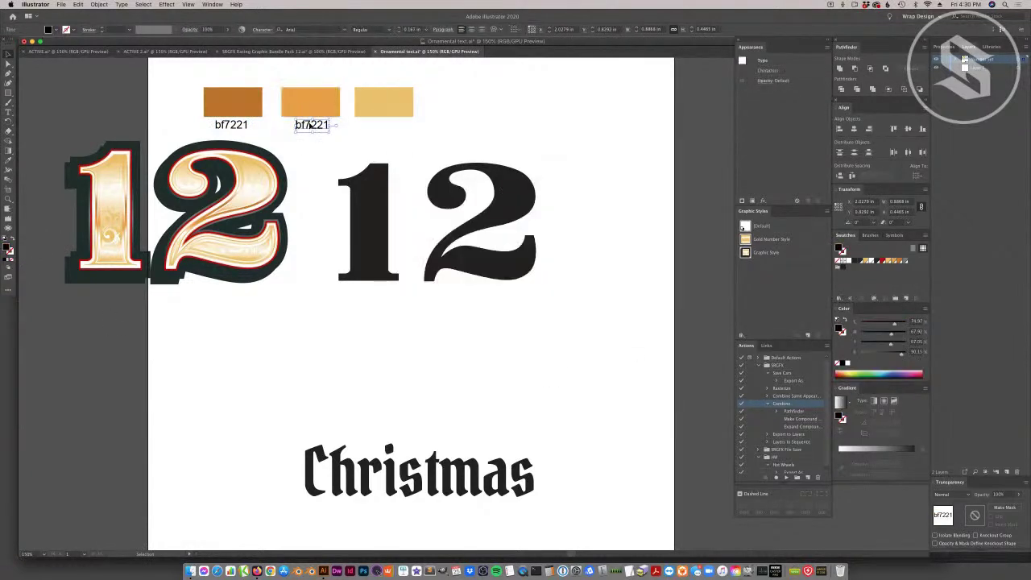
{"action": "double_click", "coordinate": [312, 124]}
{"action": "key", "text": "super+a"}
{"action": "type", "text": "ea9f3a"}
{"action": "left_click", "coordinate": [8, 55]}
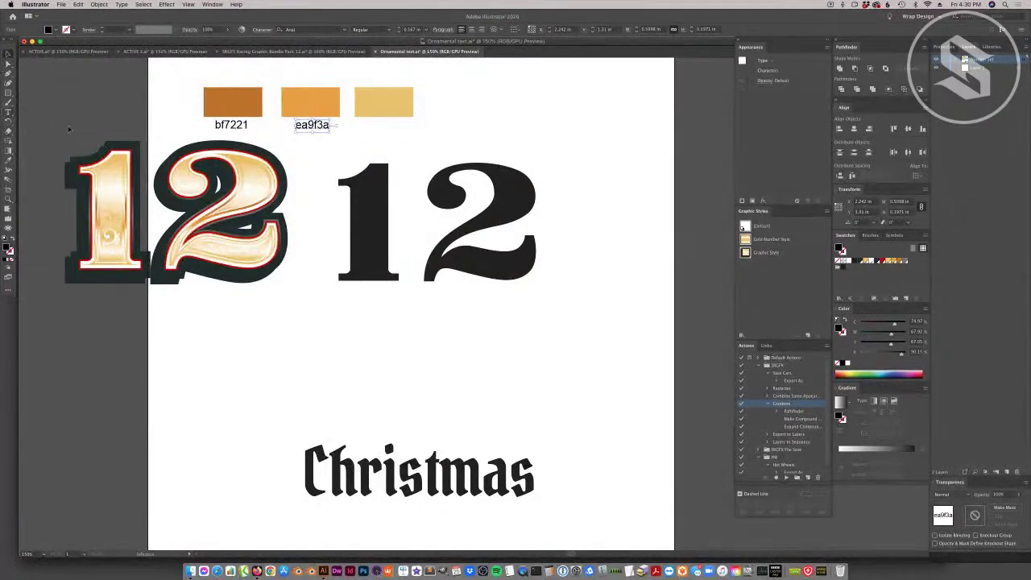
Duplicate a hex label beneath the light gold rectangle and replace its text with that rectangle's code, ecc266.
{"action": "left_click", "coordinate": [365, 106]}
{"action": "double_click", "coordinate": [8, 248]}
{"action": "key", "text": "super+c"}
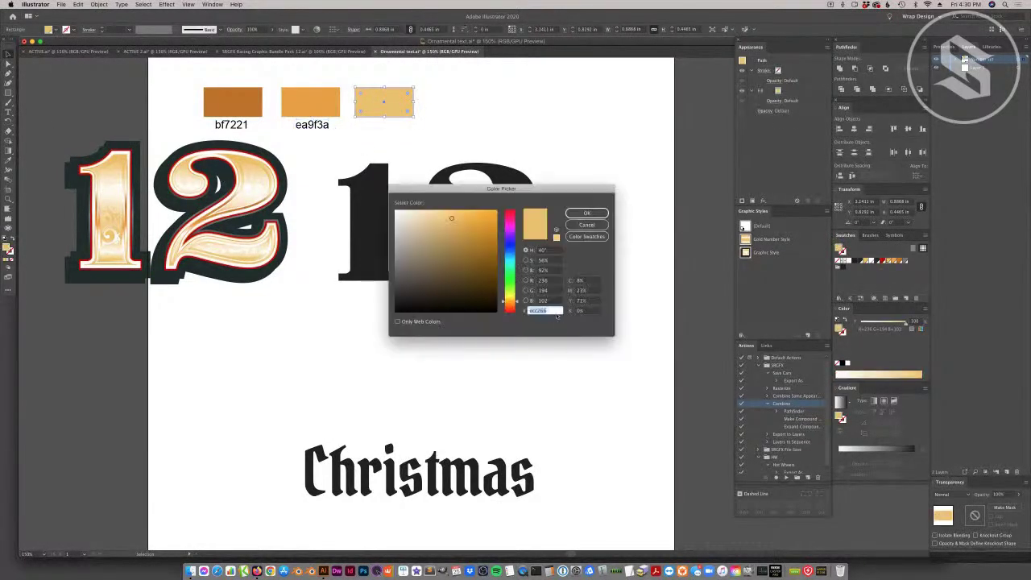
{"action": "left_click", "coordinate": [586, 213]}
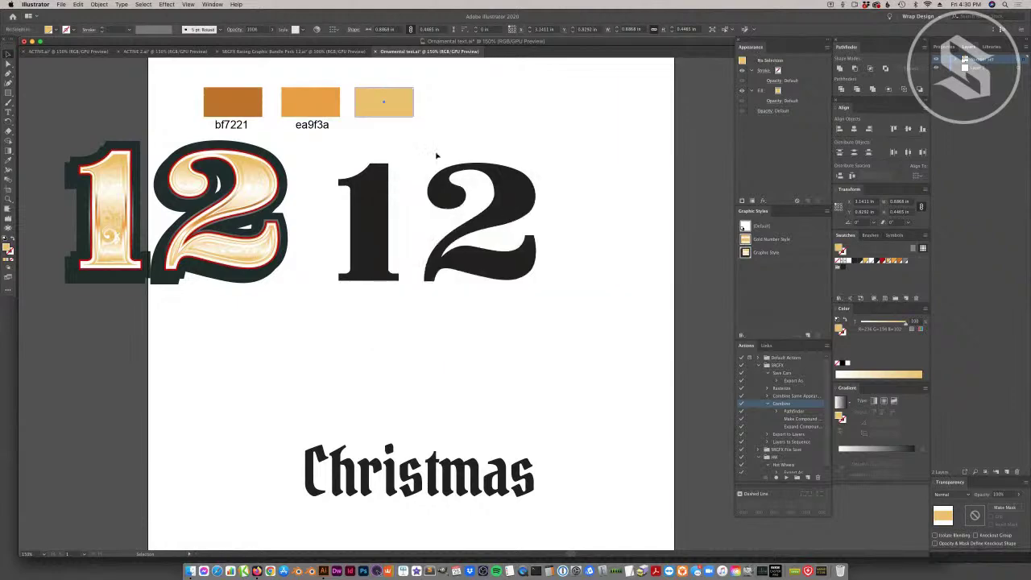
{"action": "left_click", "coordinate": [314, 132]}
{"action": "left_click_drag", "start_coordinate": [313, 131], "coordinate": [387, 127]}
{"action": "double_click", "coordinate": [386, 126]}
{"action": "key", "text": "super+v"}
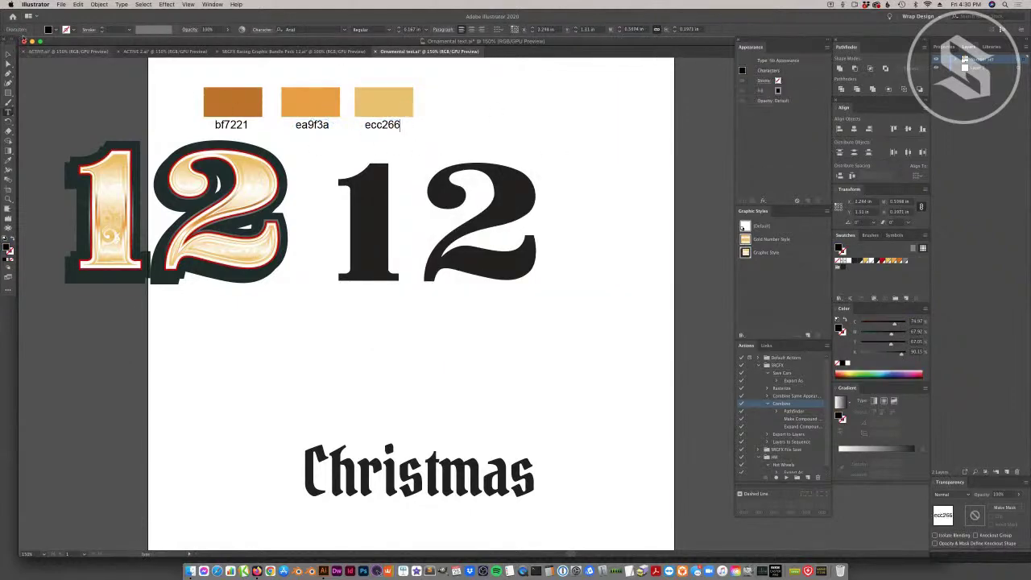
{"action": "key", "text": "Escape"}
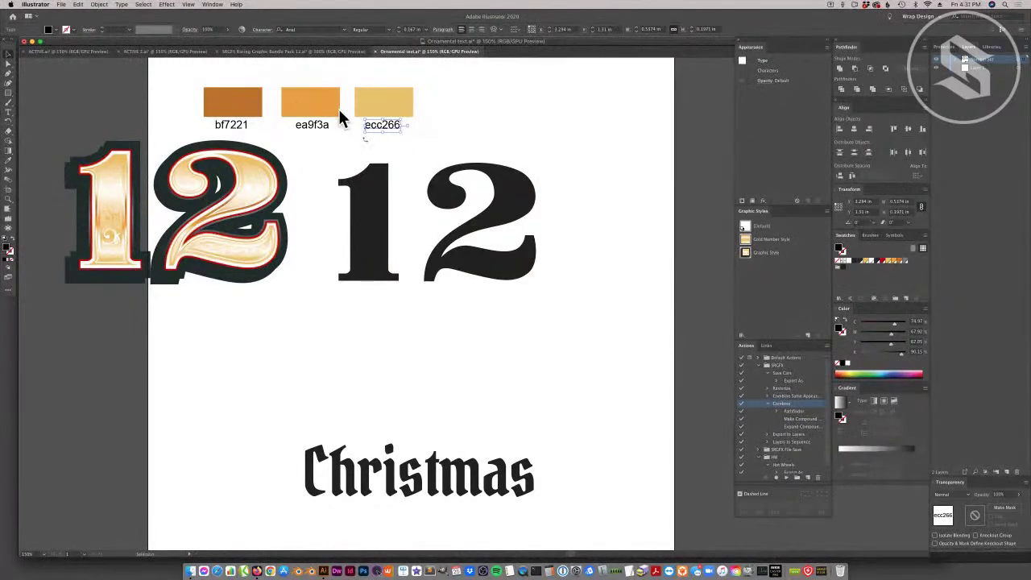
{"action": "left_click", "coordinate": [446, 143]}
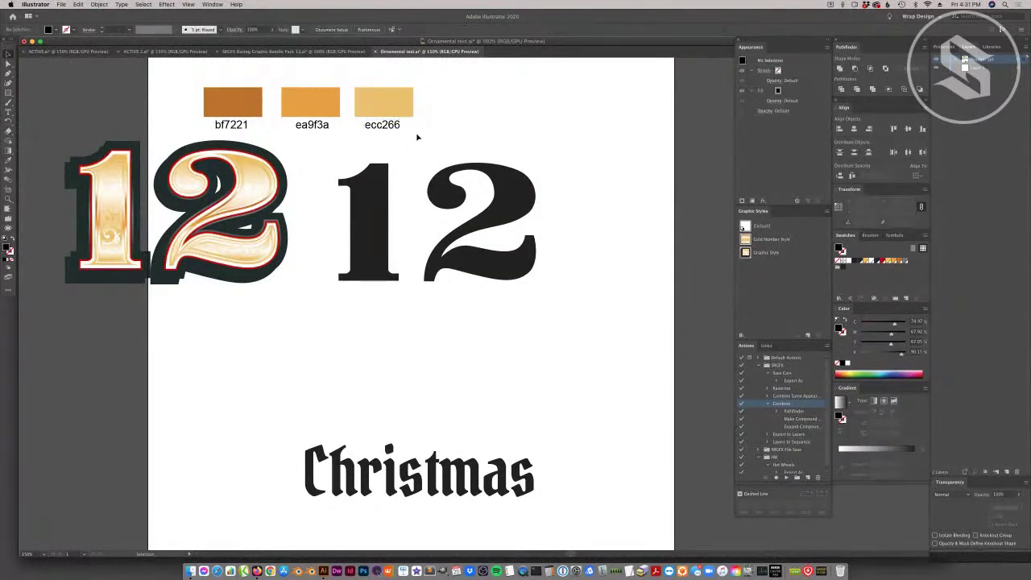
Try to add the light gold rectangle's fill color to the document's swatches.
{"action": "left_click", "coordinate": [384, 129]}
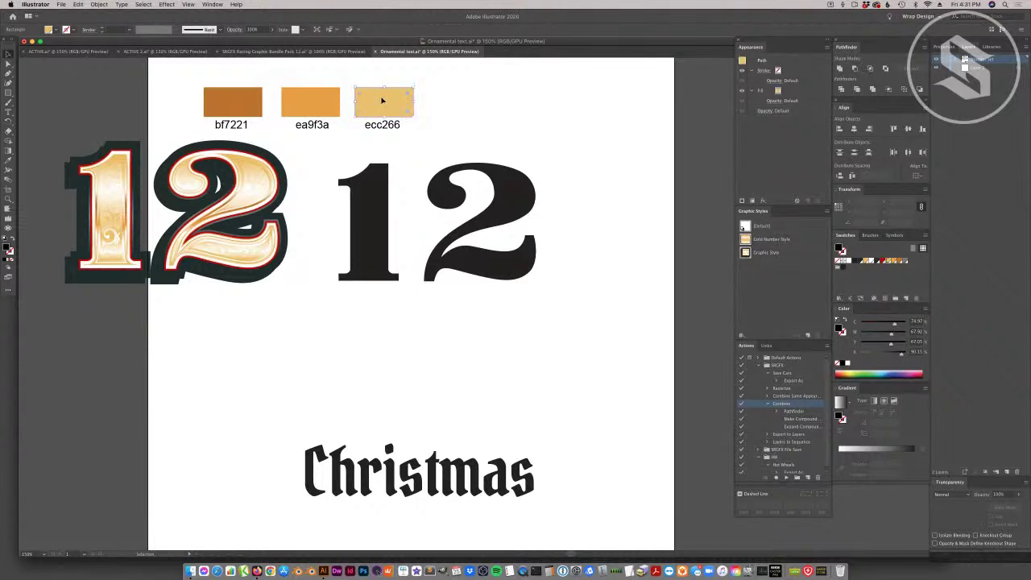
{"action": "left_click", "coordinate": [387, 103]}
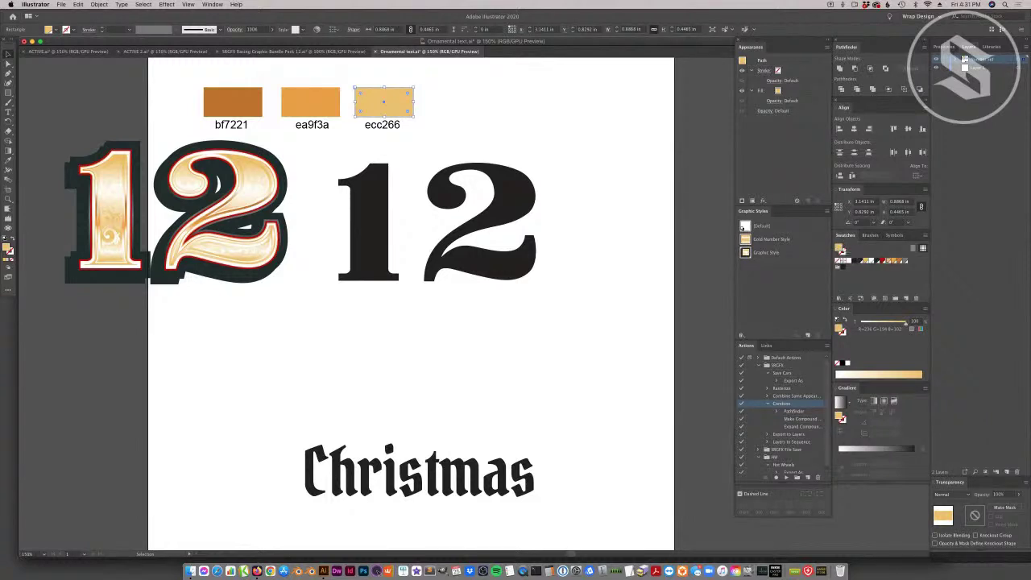
{"action": "left_click_drag", "start_coordinate": [838, 249], "coordinate": [854, 276]}
{"action": "left_click", "coordinate": [503, 138]}
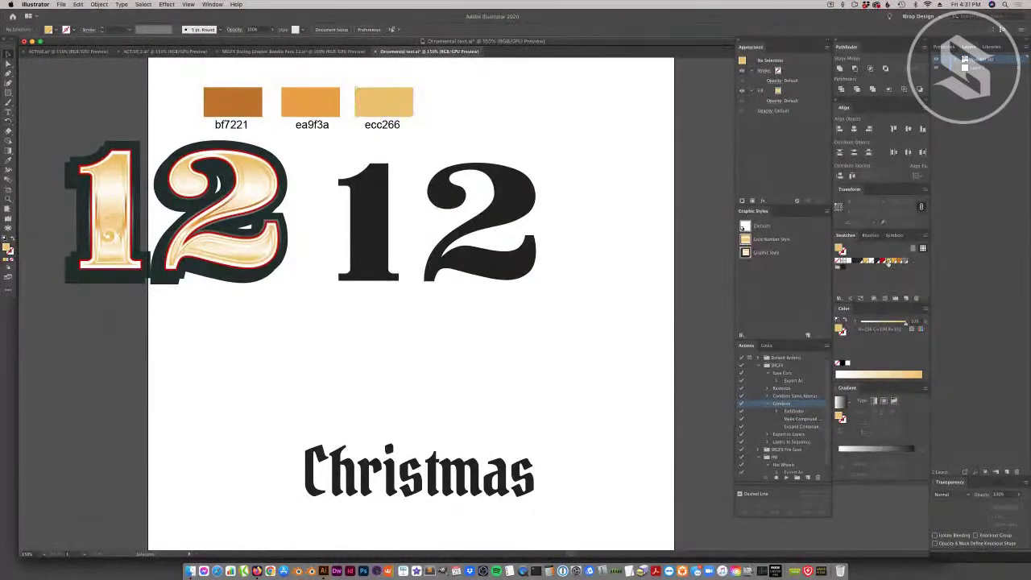
Preview the light gold global swatch with its red value at 0 and discard the change.
{"action": "double_click", "coordinate": [887, 262]}
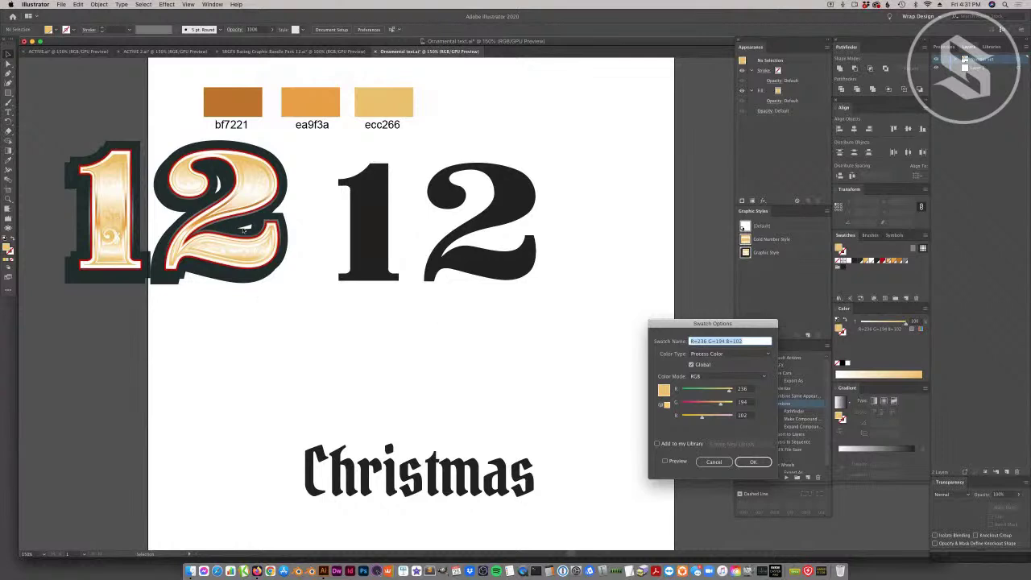
{"action": "left_click_drag", "start_coordinate": [728, 392], "coordinate": [618, 460]}
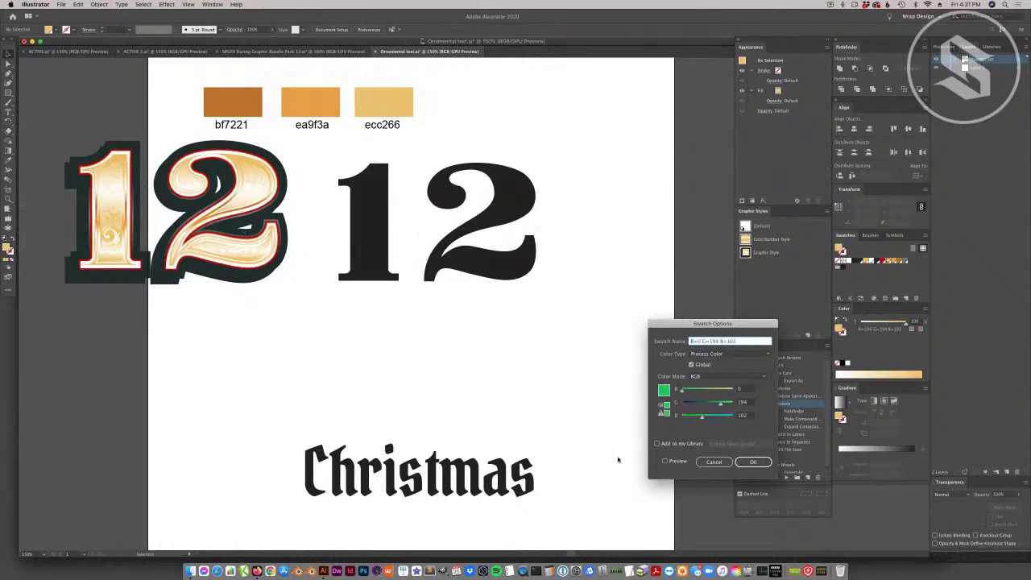
{"action": "left_click", "coordinate": [665, 461]}
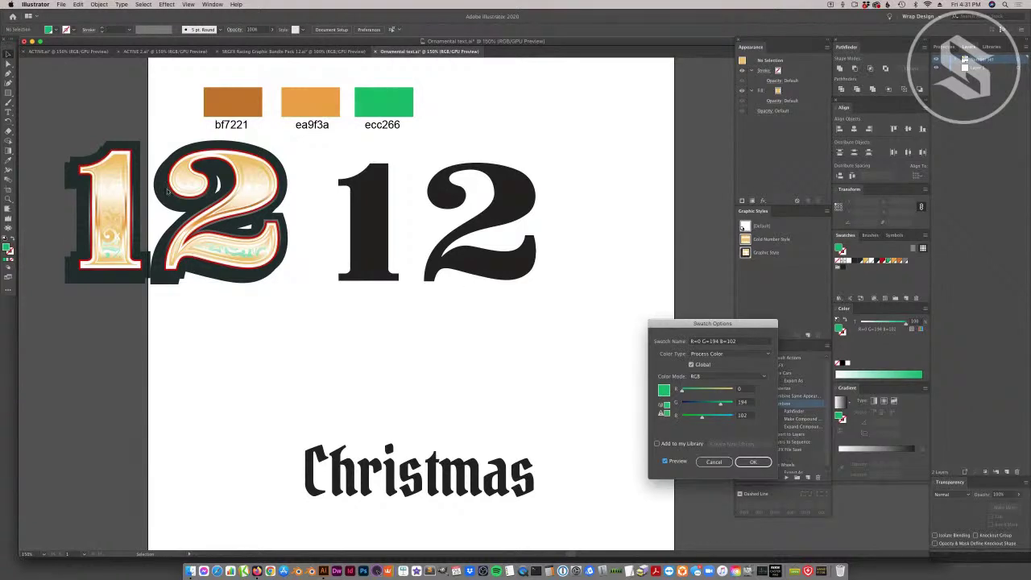
{"action": "left_click", "coordinate": [709, 460]}
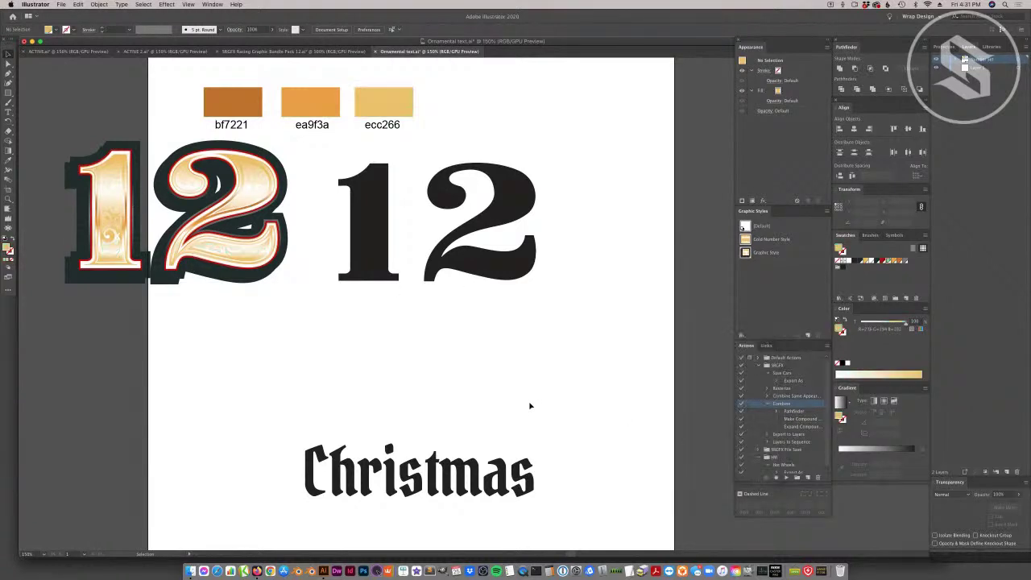
Set the brown global swatch's red value to 0, turning it dark green throughout the artwork.
{"action": "double_click", "coordinate": [899, 261]}
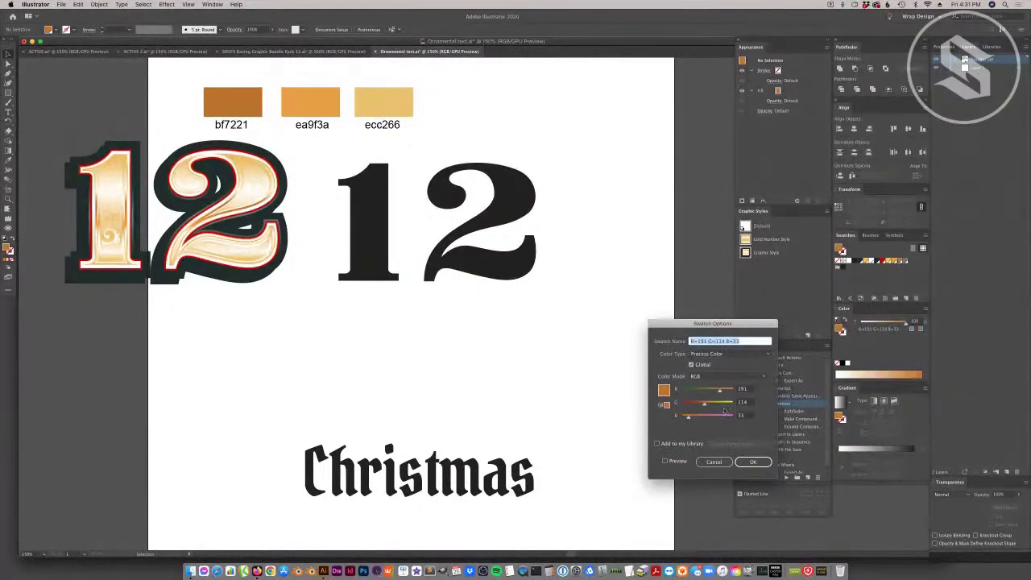
{"action": "left_click_drag", "start_coordinate": [719, 392], "coordinate": [666, 414]}
{"action": "left_click", "coordinate": [664, 461]}
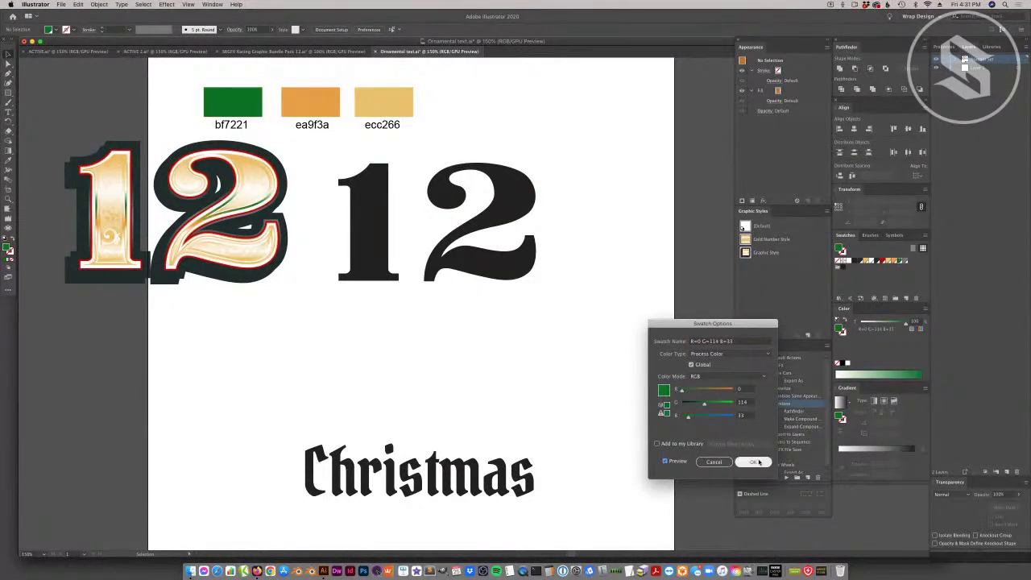
{"action": "left_click", "coordinate": [752, 461]}
Preview the light gold global swatch with its green value at 0 and discard the change.
{"action": "double_click", "coordinate": [888, 263]}
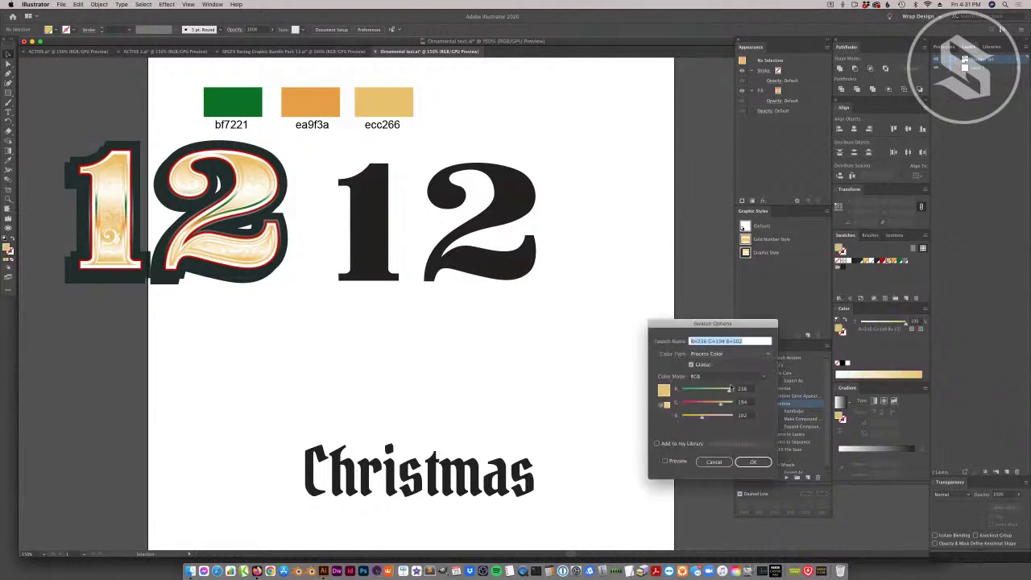
{"action": "left_click", "coordinate": [664, 461]}
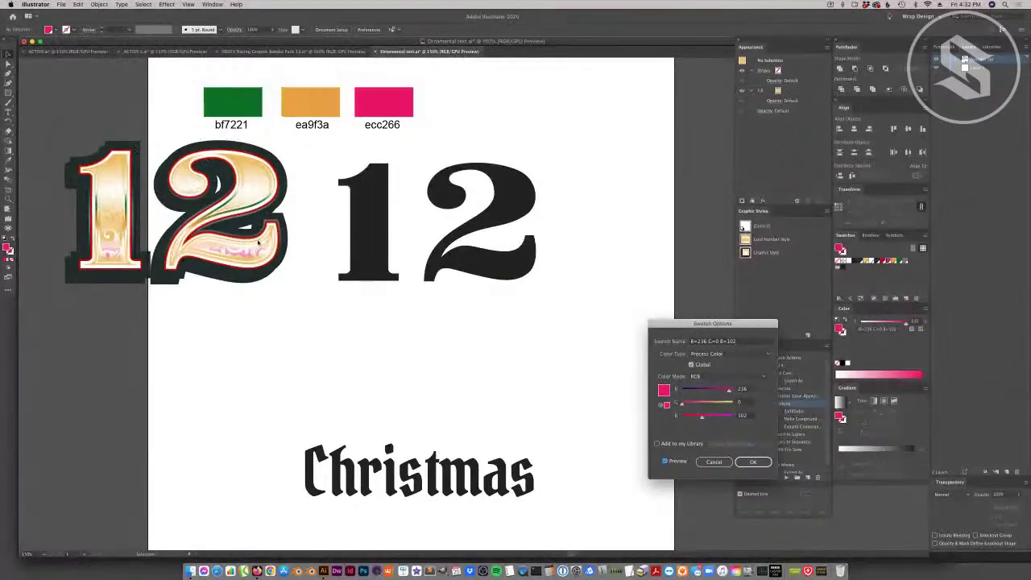
{"action": "left_click", "coordinate": [715, 462]}
{"action": "left_click", "coordinate": [715, 462]}
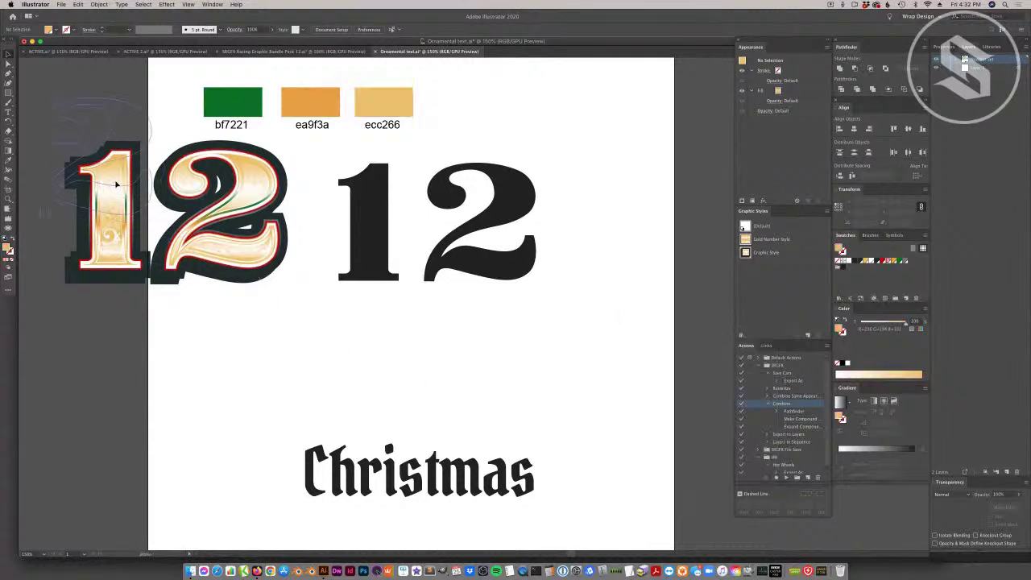
Delete the gold-styled 12 from the artboard and clear all removable swatches from the document.
{"action": "key", "text": "Delete"}
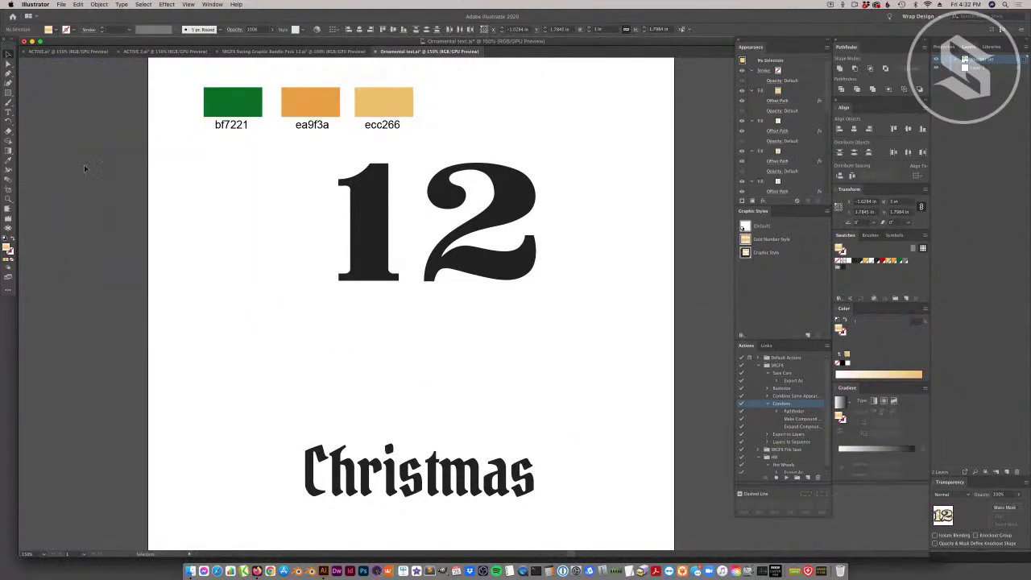
{"action": "left_click", "coordinate": [846, 262]}
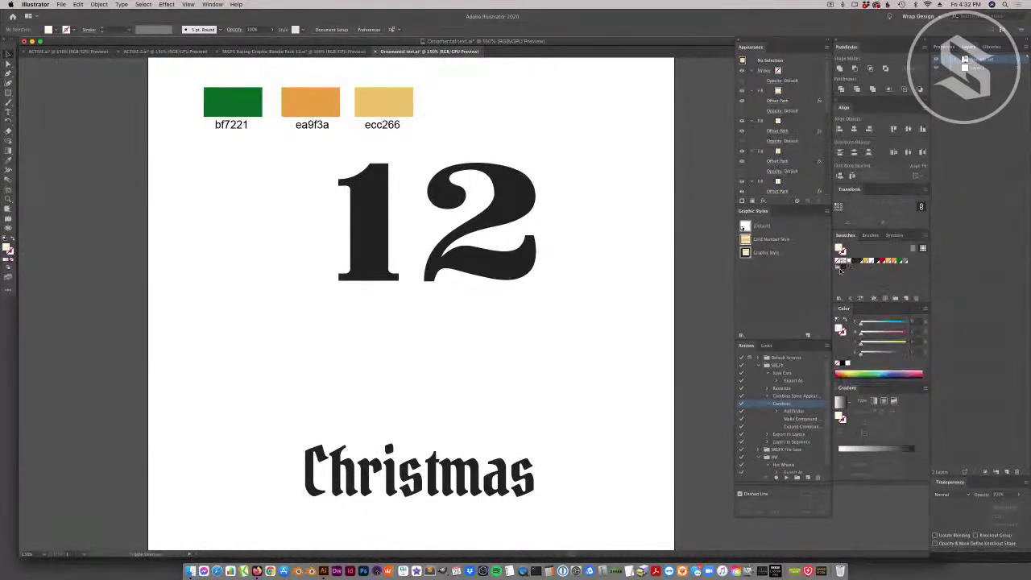
{"action": "left_click", "coordinate": [915, 297]}
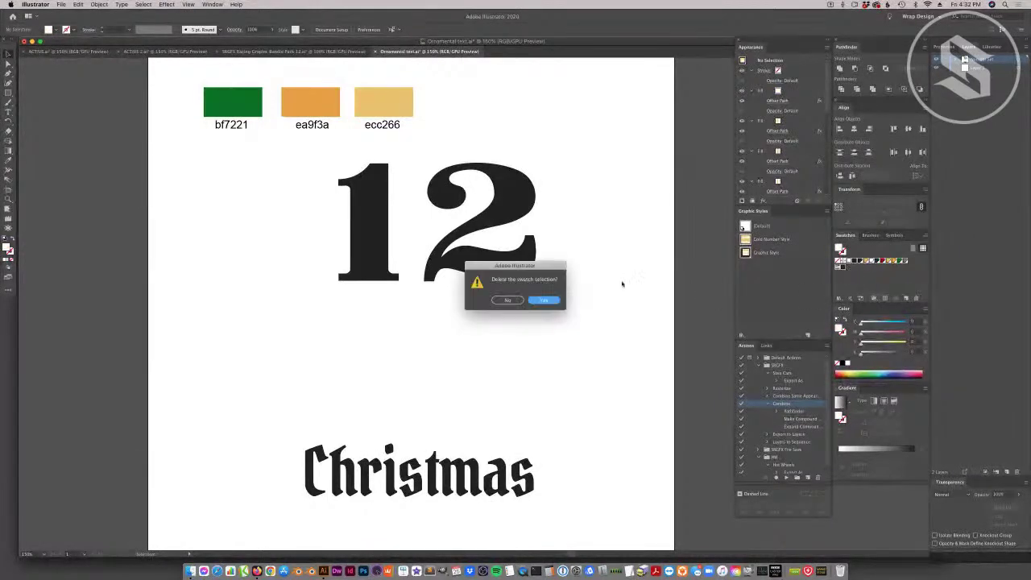
{"action": "left_click", "coordinate": [548, 301]}
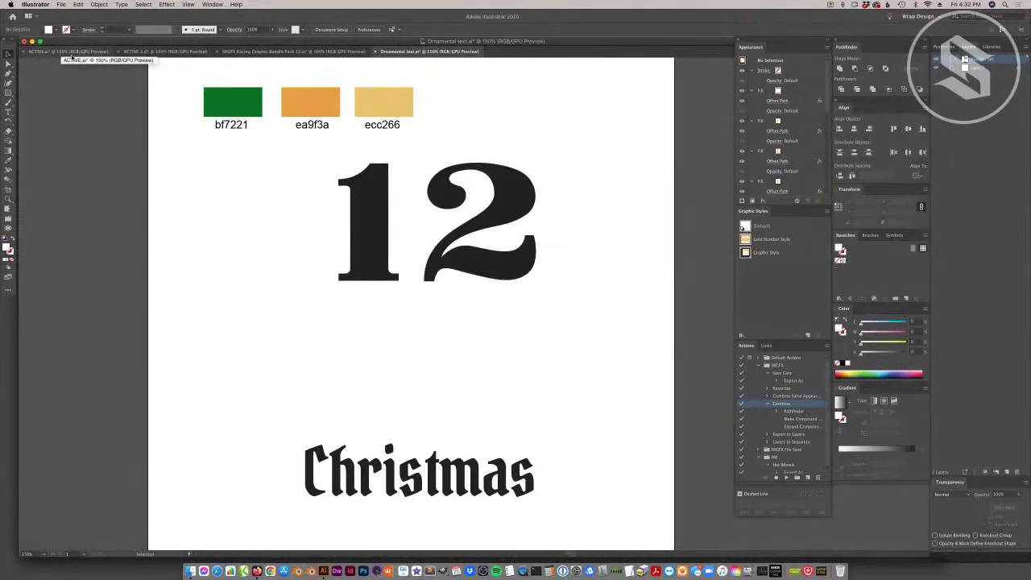
Copy the styled 12 from the Racing Graphic Bundle Pack 12 document and paste it left of the black 12.
{"action": "left_click", "coordinate": [314, 52]}
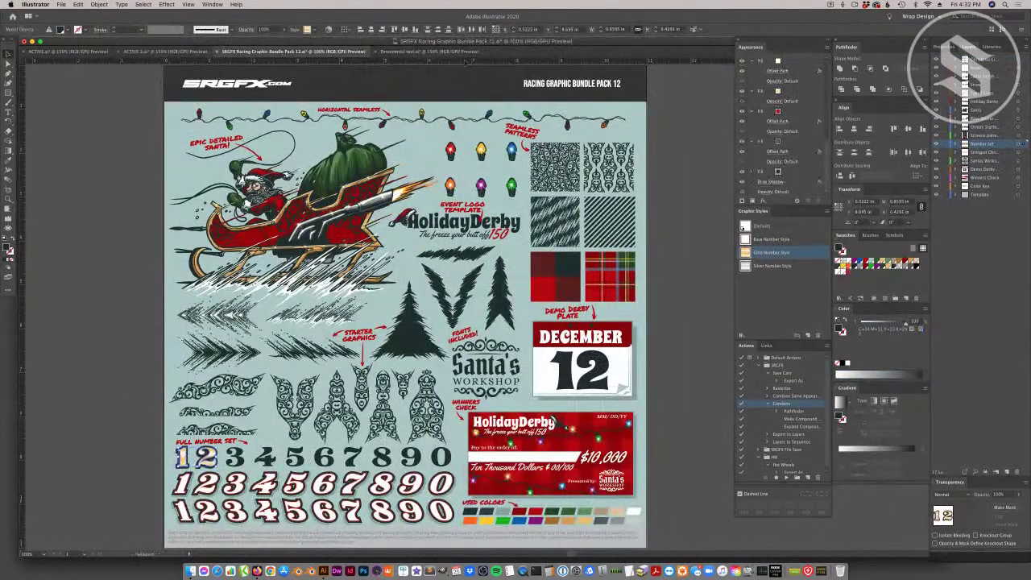
{"action": "left_click", "coordinate": [431, 52]}
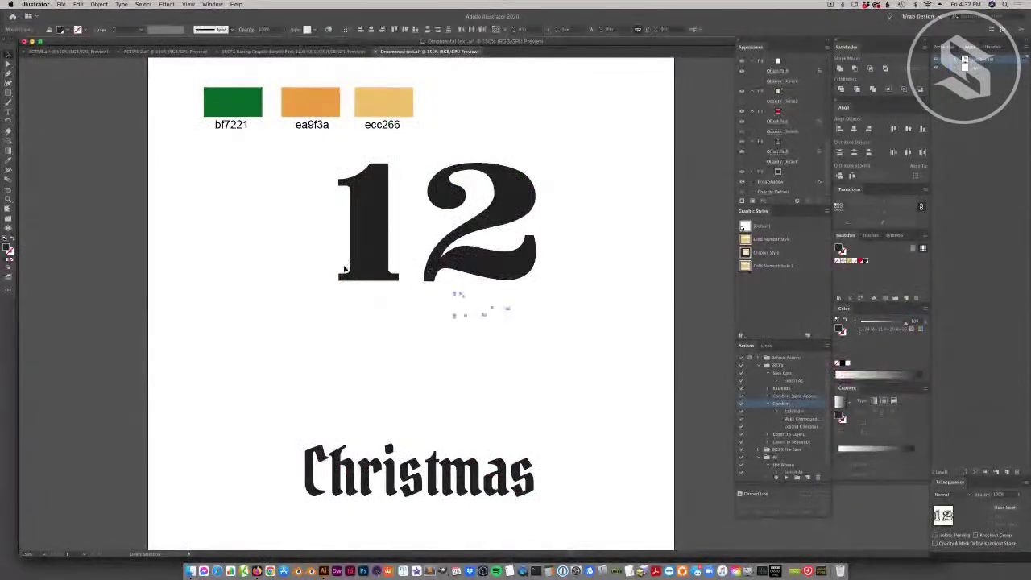
{"action": "key", "text": "super+v"}
{"action": "left_click_drag", "start_coordinate": [451, 304], "coordinate": [146, 214]}
{"action": "left_click", "coordinate": [251, 352]}
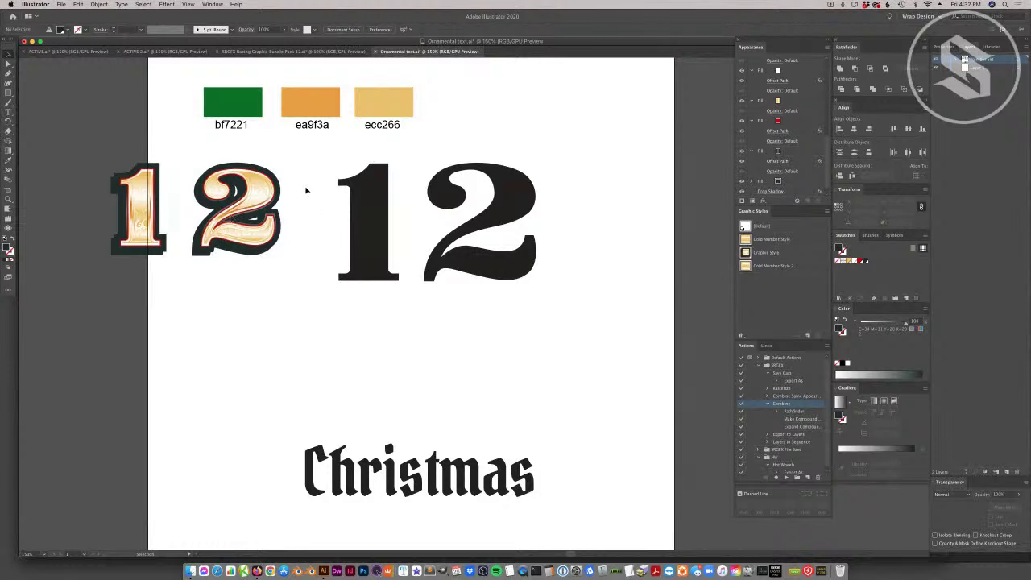
Add the colors used in the pasted gold 12 to the document's swatches.
{"action": "left_click_drag", "start_coordinate": [306, 190], "coordinate": [265, 232]}
{"action": "left_click", "coordinate": [927, 236]}
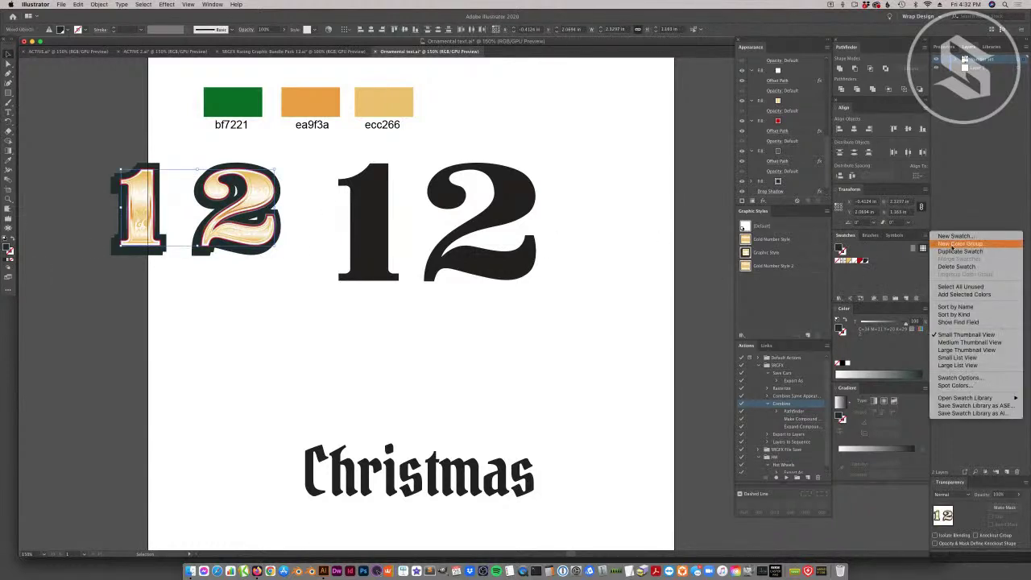
{"action": "left_click", "coordinate": [953, 288]}
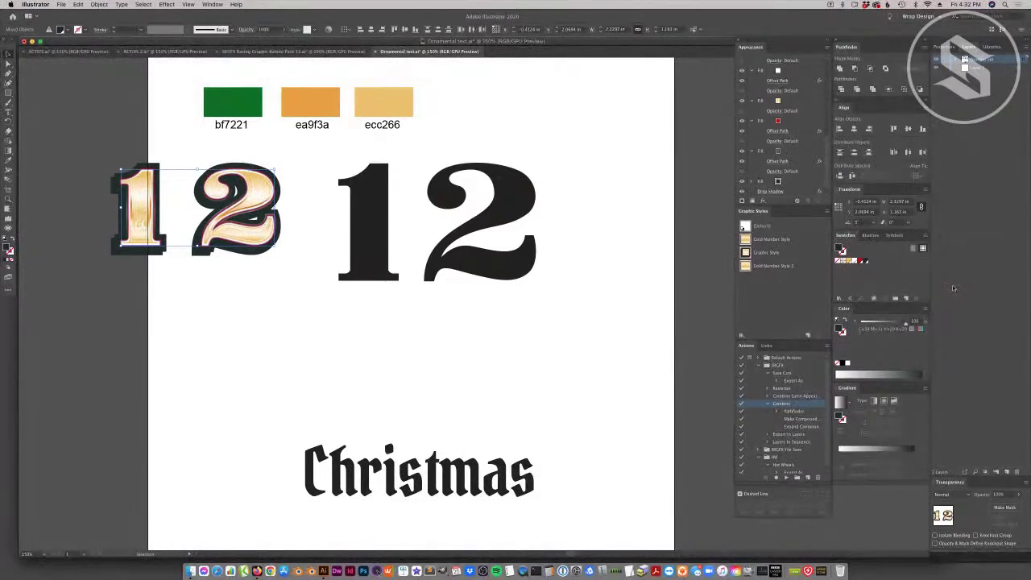
{"action": "left_click", "coordinate": [927, 236]}
{"action": "left_click", "coordinate": [959, 294]}
{"action": "key", "text": "super+shift+a"}
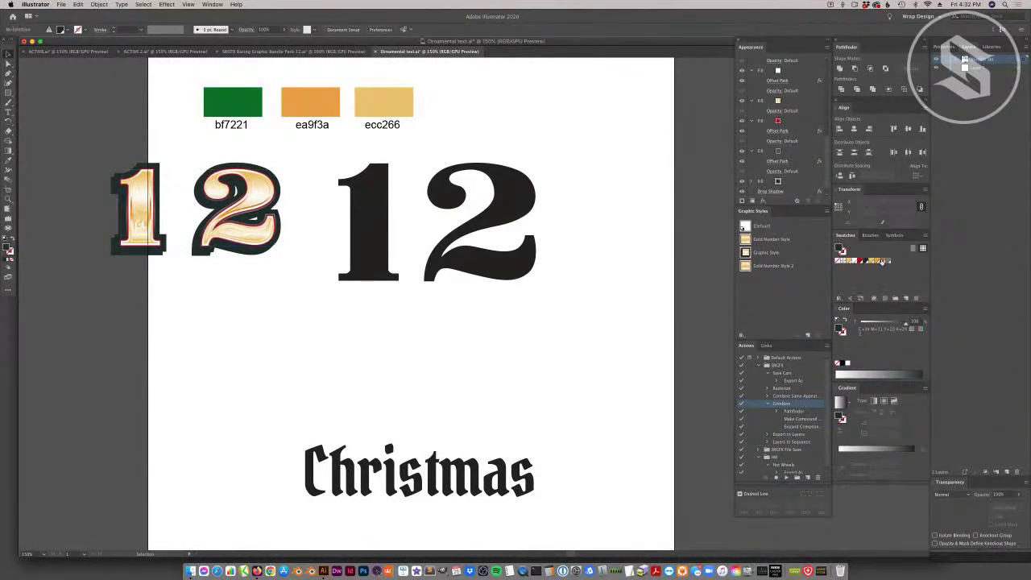
Set the brown global swatch's green value to 255 with the preview on.
{"action": "double_click", "coordinate": [883, 262]}
{"action": "left_click_drag", "start_coordinate": [703, 400], "coordinate": [733, 401]}
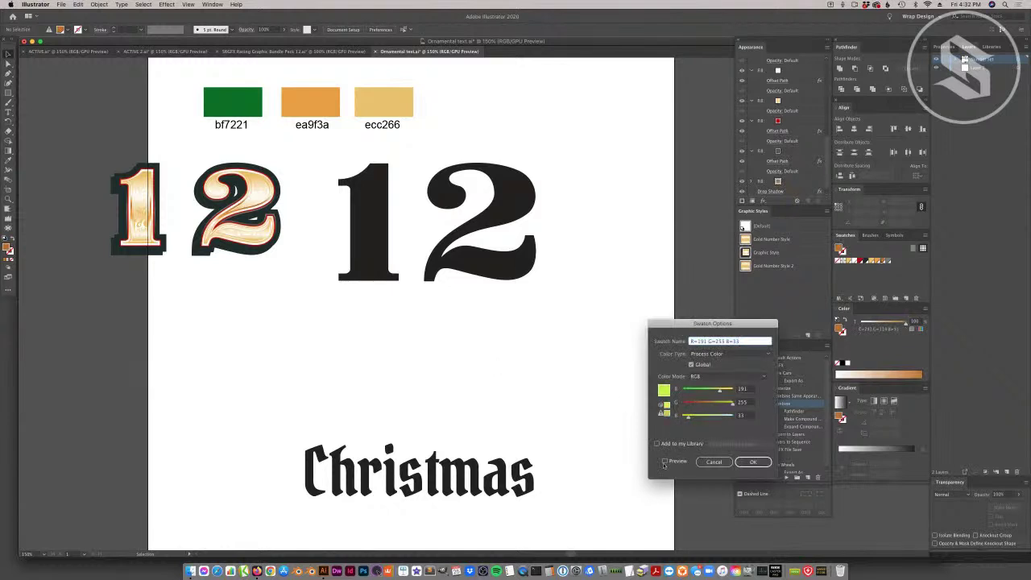
{"action": "left_click", "coordinate": [666, 461]}
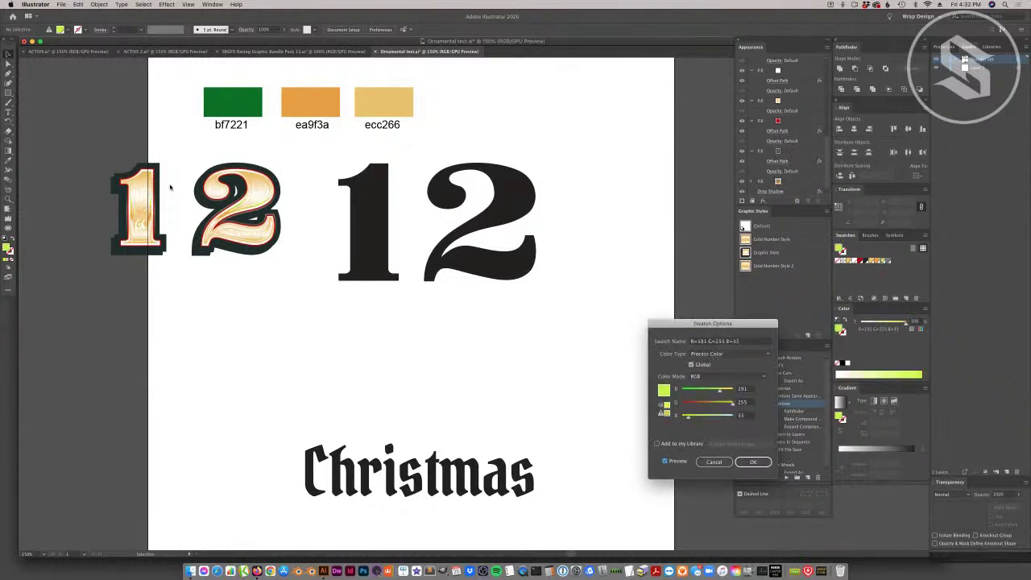
{"action": "left_click", "coordinate": [754, 462]}
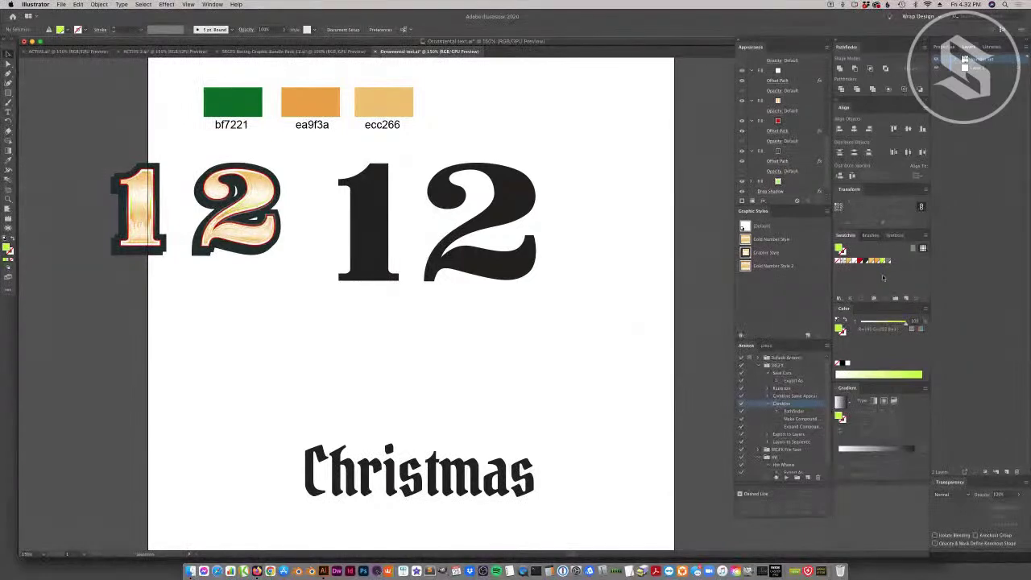
Preview the orange global swatch with its red value at 0 and discard the change.
{"action": "double_click", "coordinate": [876, 261]}
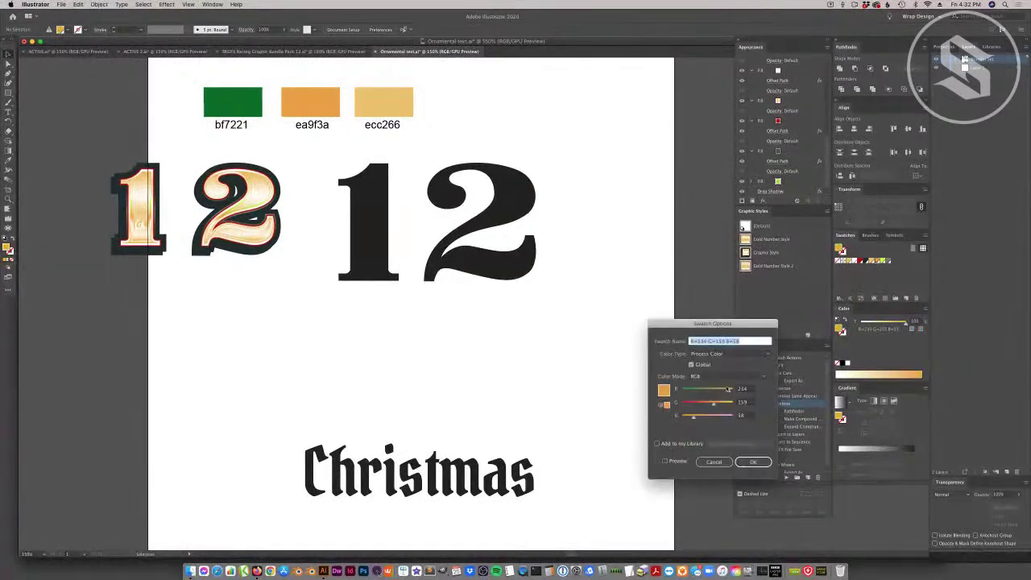
{"action": "left_click_drag", "start_coordinate": [691, 392], "coordinate": [682, 392]}
{"action": "left_click", "coordinate": [665, 461]}
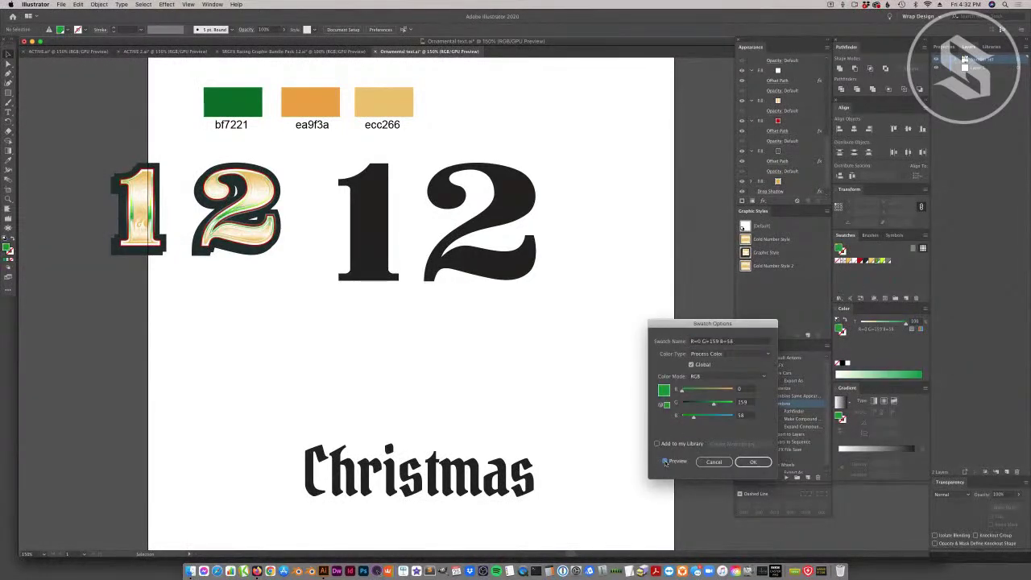
{"action": "left_click", "coordinate": [713, 461]}
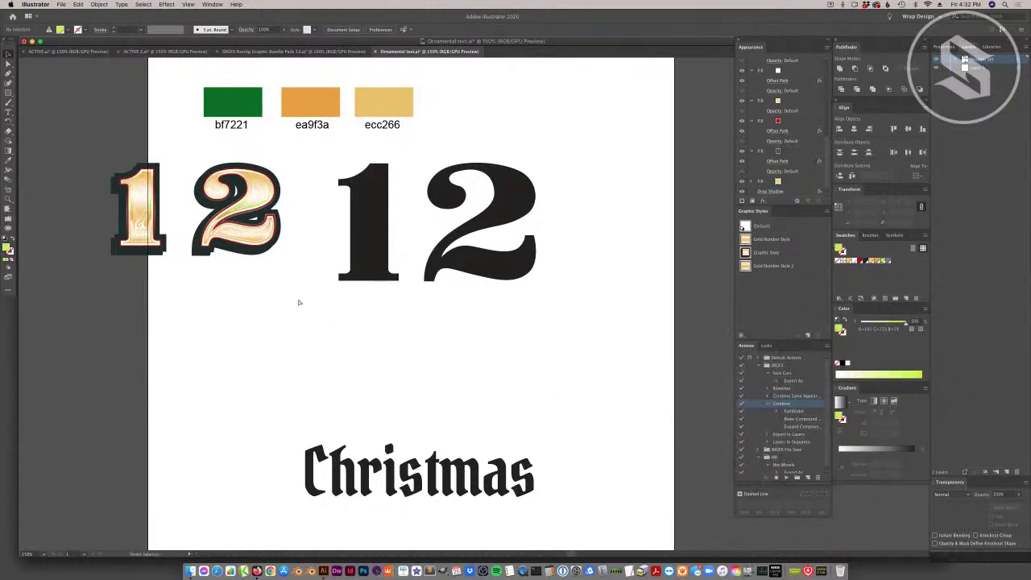
Fill the green rectangle above the bf7221 label with the brown global swatch.
{"action": "left_click", "coordinate": [246, 109]}
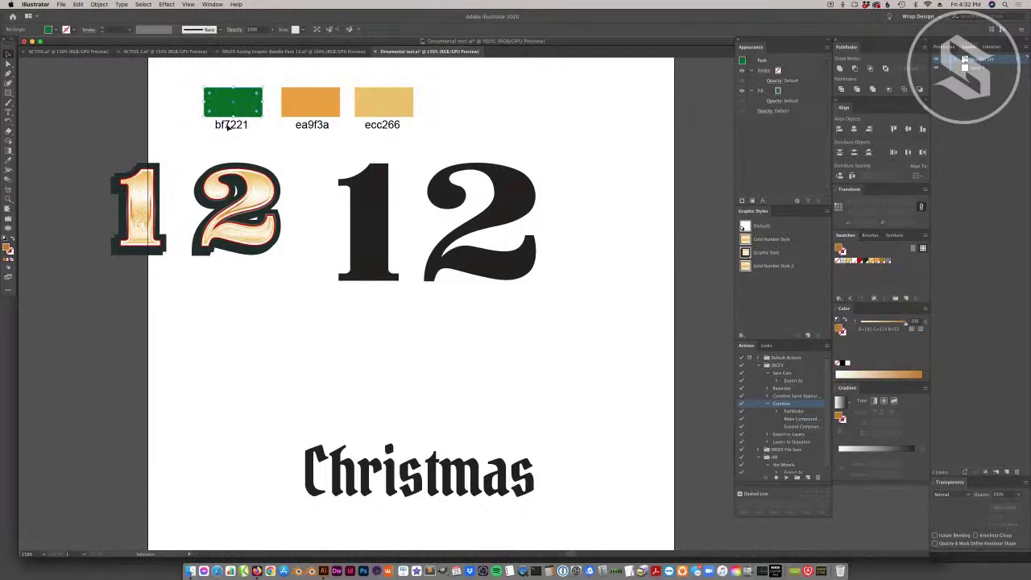
{"action": "left_click", "coordinate": [882, 261]}
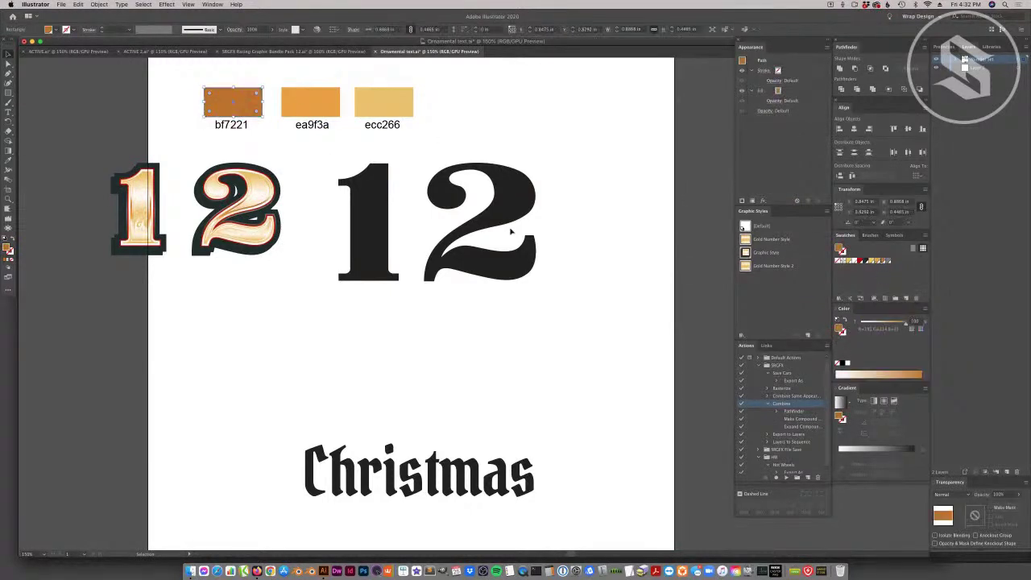
{"action": "left_click", "coordinate": [456, 130]}
Move the black 2 horizontally closer to the black 1.
{"action": "left_click", "coordinate": [282, 228]}
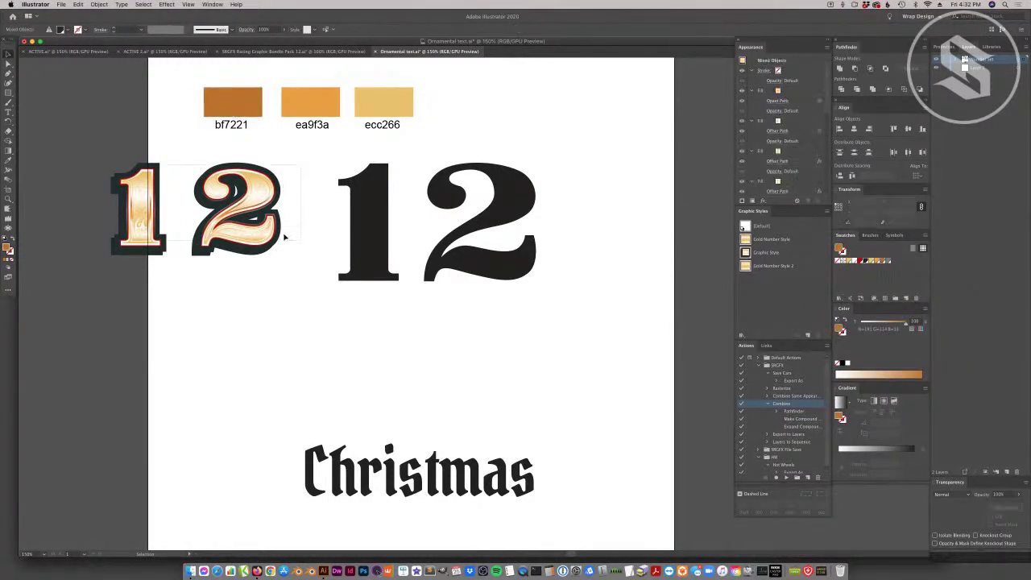
{"action": "left_click", "coordinate": [379, 226]}
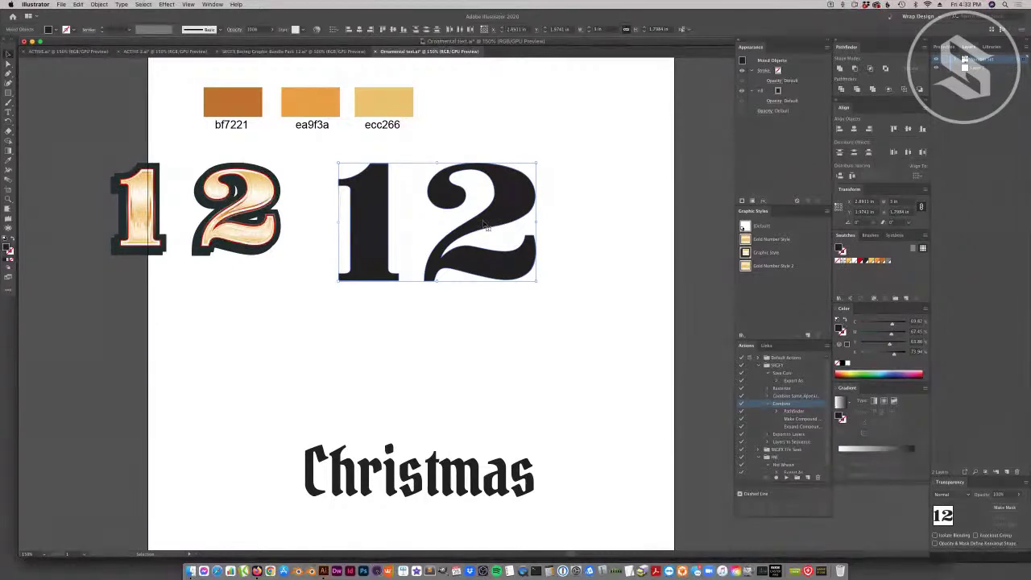
{"action": "left_click", "coordinate": [469, 289]}
{"action": "left_click", "coordinate": [475, 230]}
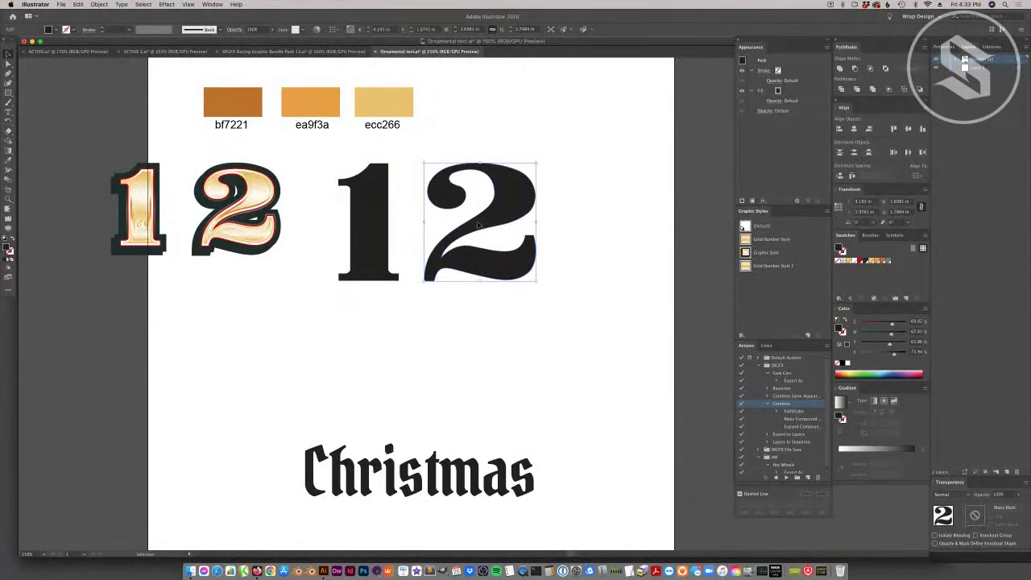
{"action": "left_click_drag", "start_coordinate": [479, 229], "coordinate": [461, 229]}
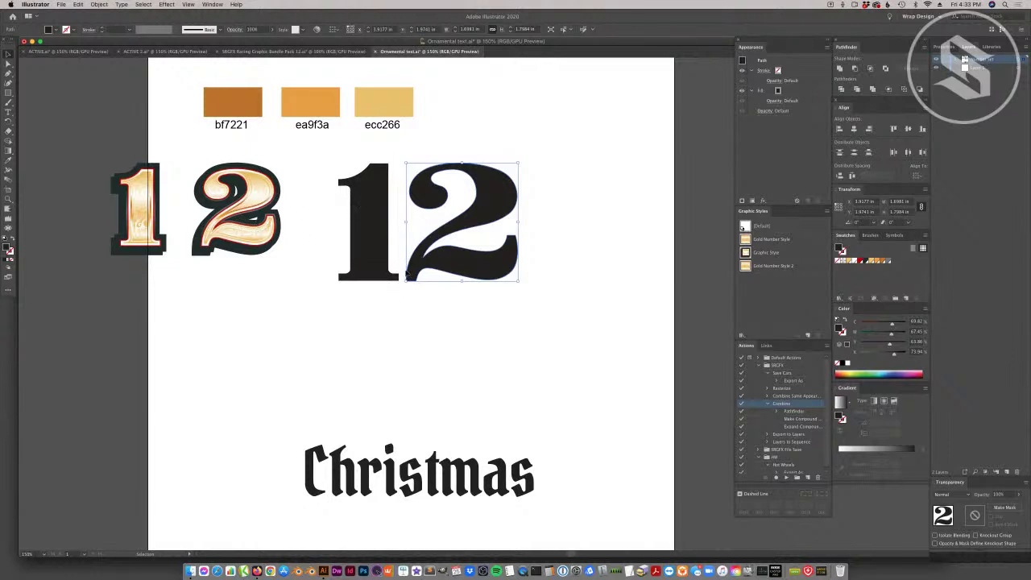
{"action": "left_click", "coordinate": [325, 306]}
Move the gold 1 right up against the gold 2 and scale both numerals up to about 2.7 in wide.
{"action": "left_click", "coordinate": [264, 208]}
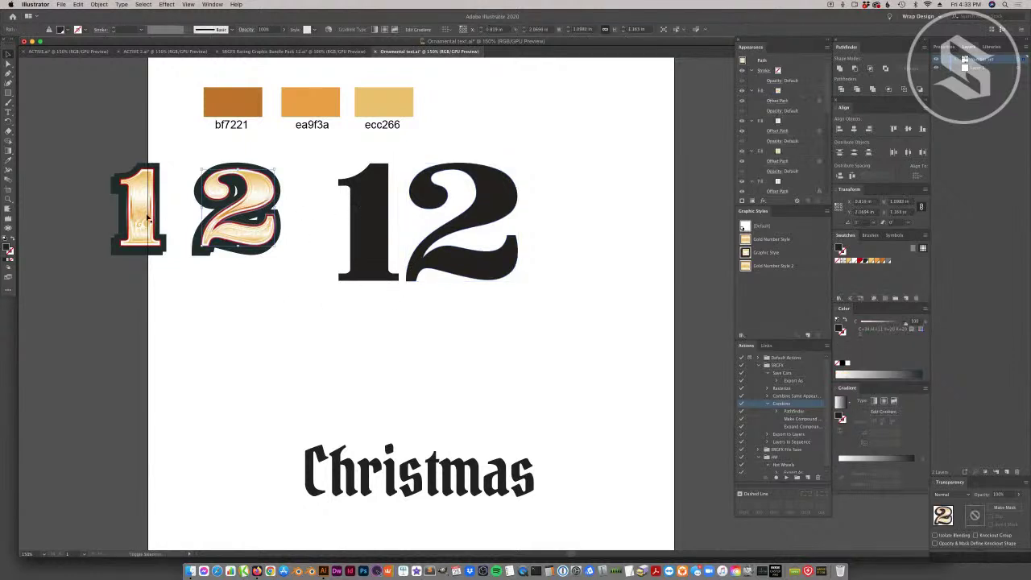
{"action": "left_click", "coordinate": [179, 299]}
{"action": "left_click", "coordinate": [164, 234]}
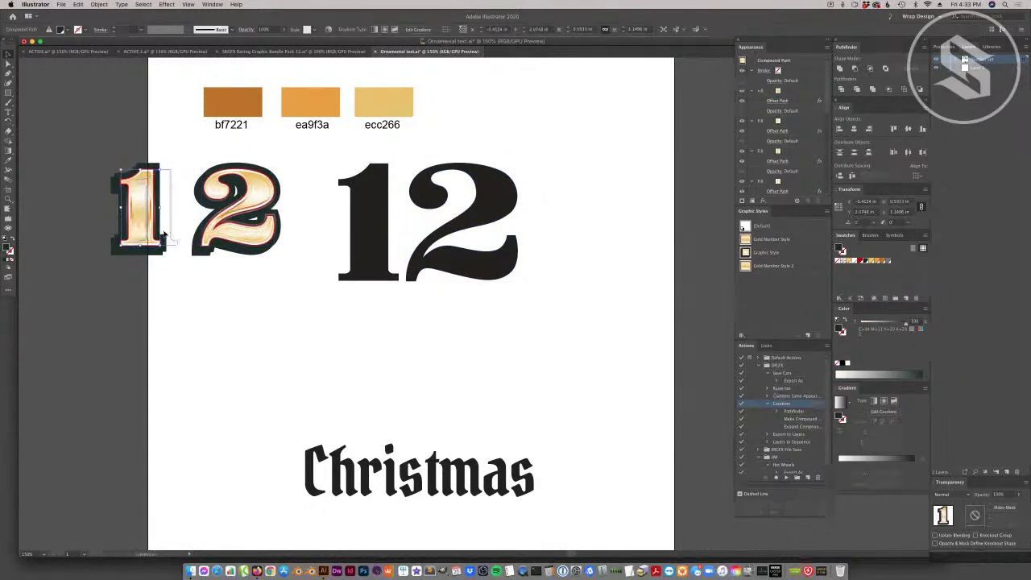
{"action": "left_click_drag", "start_coordinate": [164, 233], "coordinate": [196, 233]}
{"action": "left_click", "coordinate": [214, 241], "text": "shift"}
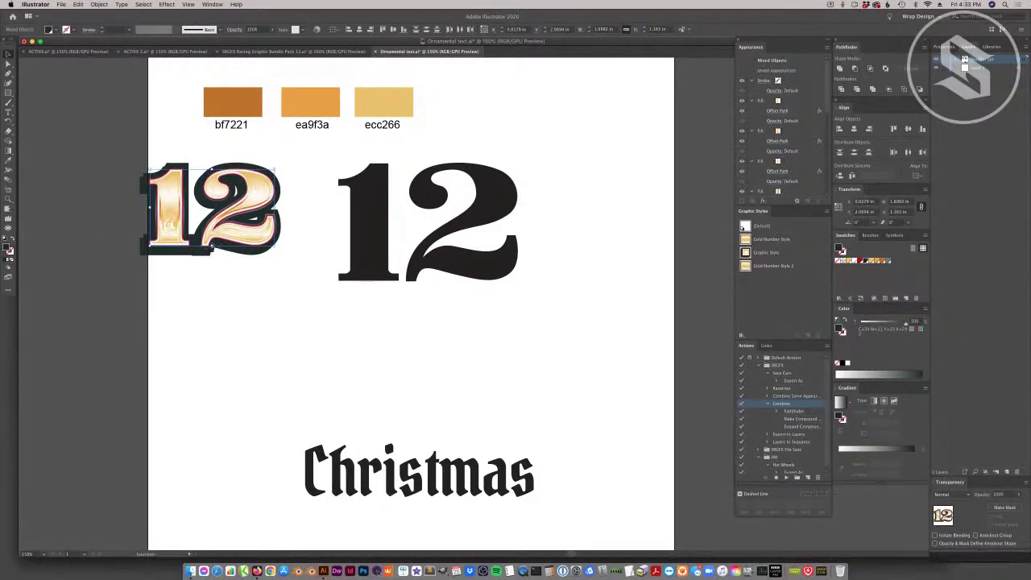
{"action": "left_click_drag", "start_coordinate": [214, 248], "coordinate": [213, 282]}
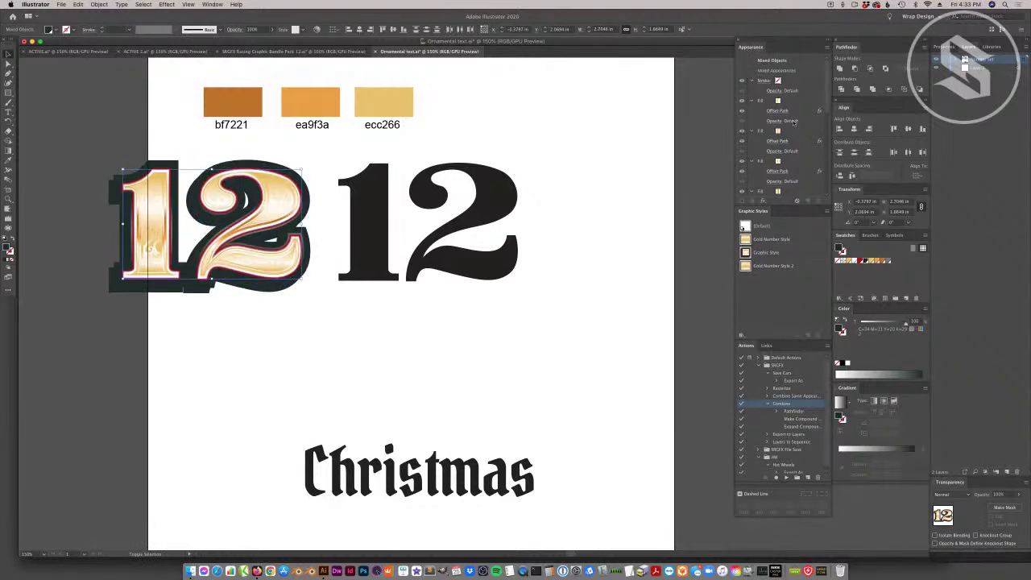
Make the gold numerals' appearance list taller and collapse every fill entry in it.
{"action": "left_click_drag", "start_coordinate": [804, 204], "coordinate": [804, 391]}
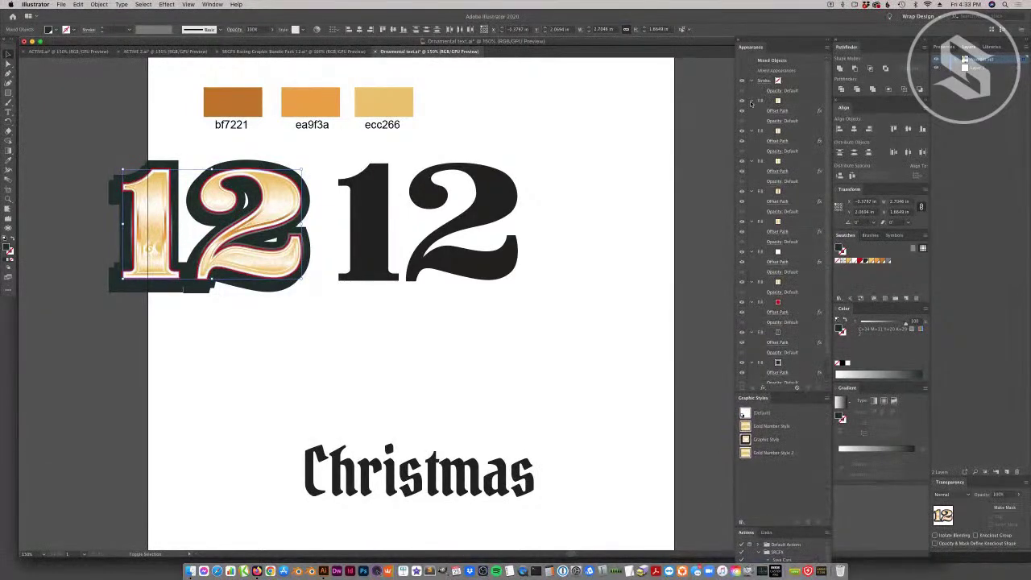
{"action": "left_click", "coordinate": [750, 101]}
{"action": "left_click", "coordinate": [751, 110]}
{"action": "left_click", "coordinate": [751, 121]}
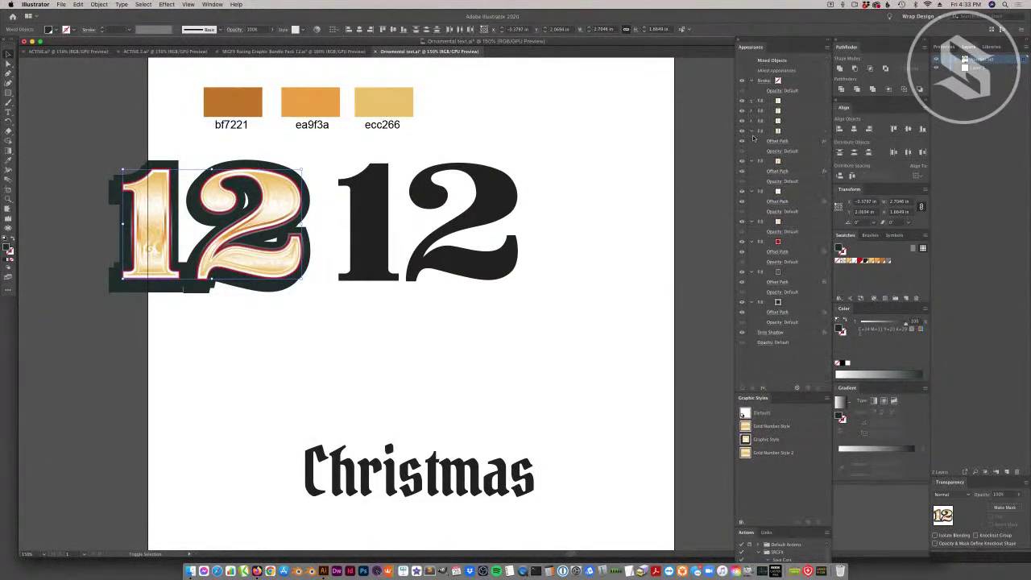
{"action": "left_click", "coordinate": [752, 131]}
{"action": "left_click", "coordinate": [751, 141]}
{"action": "left_click", "coordinate": [752, 152]}
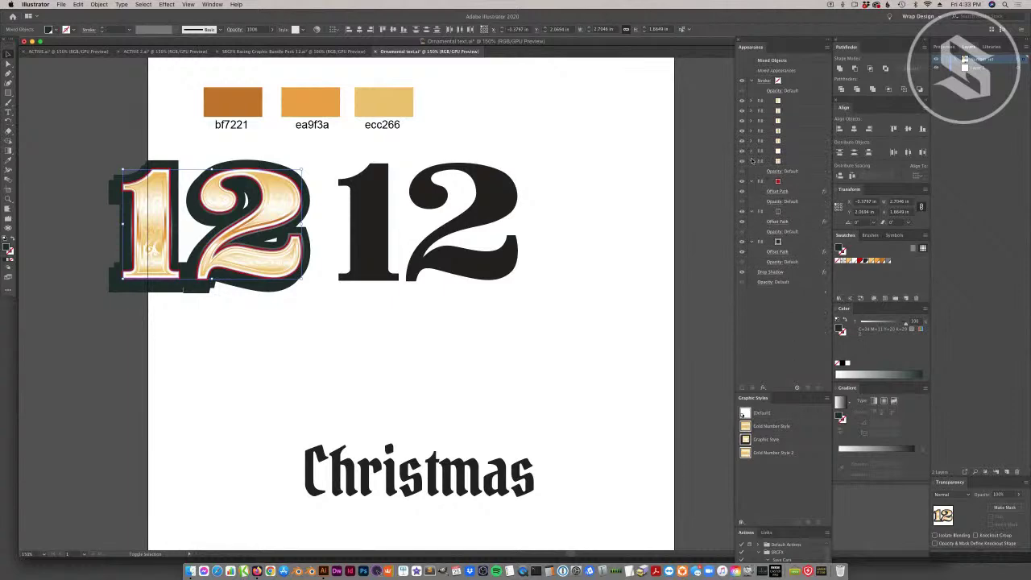
{"action": "left_click", "coordinate": [751, 161]}
{"action": "left_click", "coordinate": [751, 171]}
{"action": "left_click", "coordinate": [752, 182]}
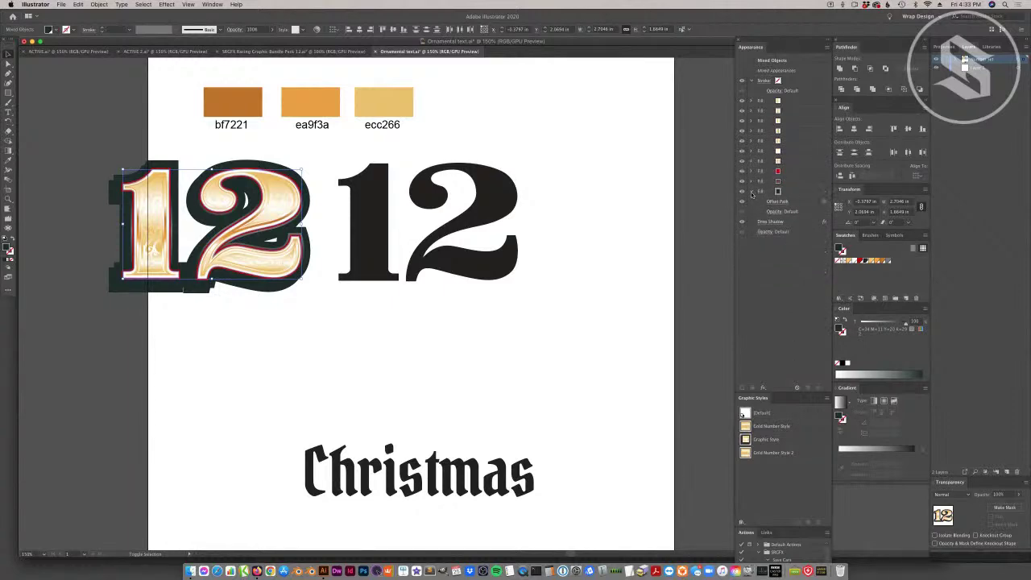
{"action": "left_click", "coordinate": [751, 191]}
Move the Christmas lettering slightly up and to the left, leaving nothing selected.
{"action": "left_click", "coordinate": [278, 191]}
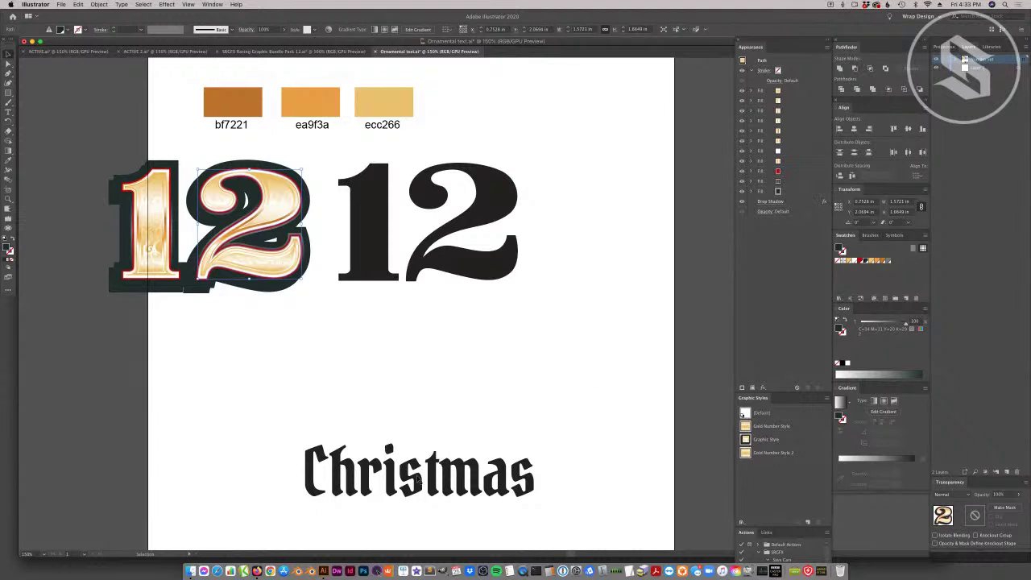
{"action": "left_click_drag", "start_coordinate": [417, 480], "coordinate": [396, 465]}
{"action": "left_click", "coordinate": [513, 339]}
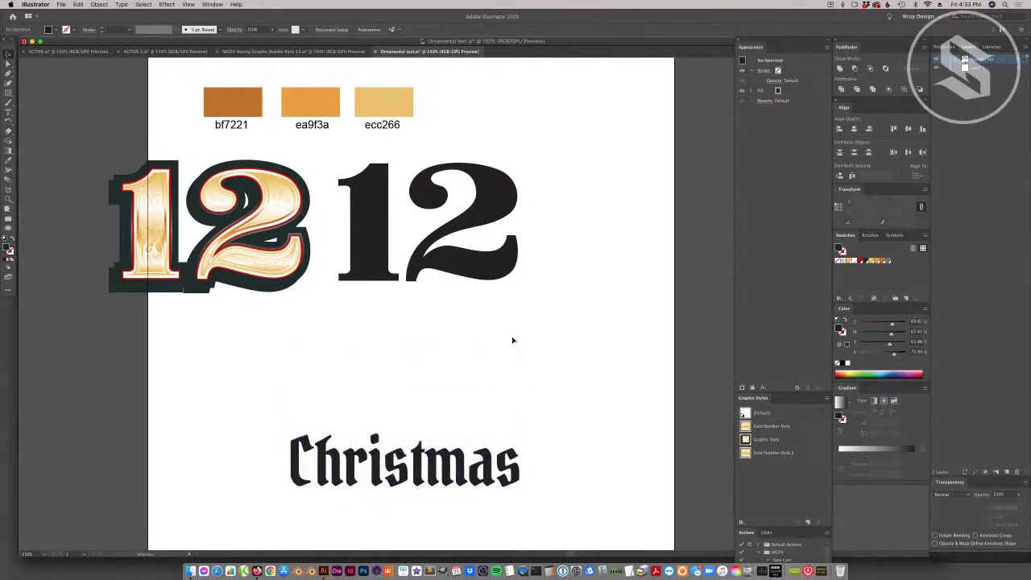
Select both gold numerals and hide the top three fills of their appearance.
{"action": "left_click", "coordinate": [268, 217]}
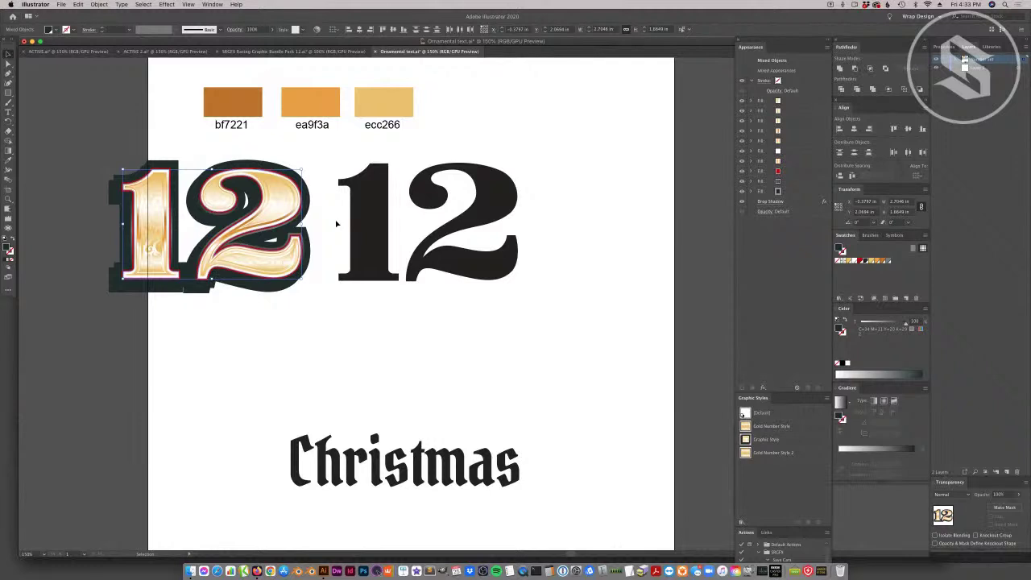
{"action": "left_click", "coordinate": [746, 101]}
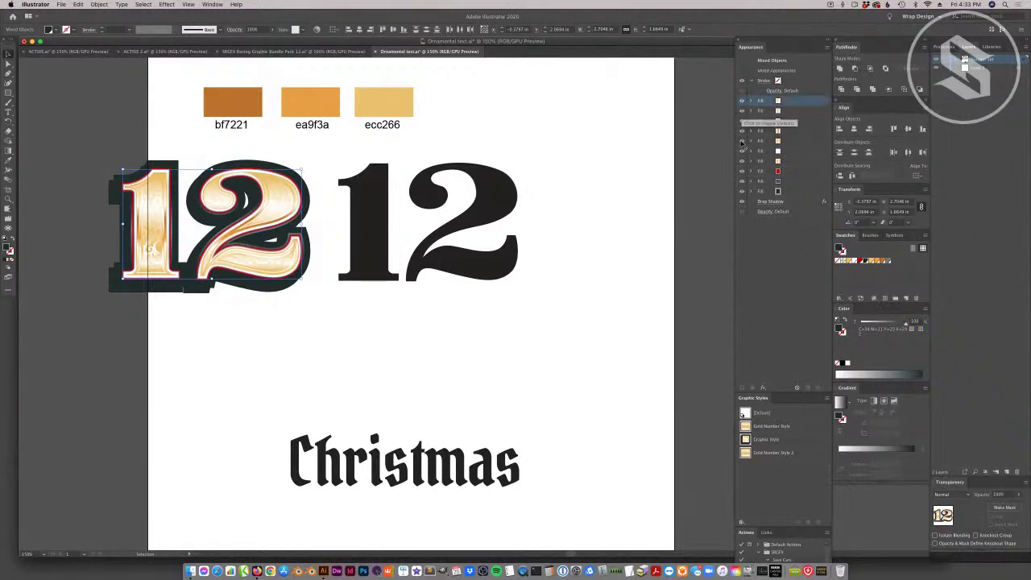
{"action": "left_click", "coordinate": [742, 102]}
{"action": "left_click", "coordinate": [742, 112]}
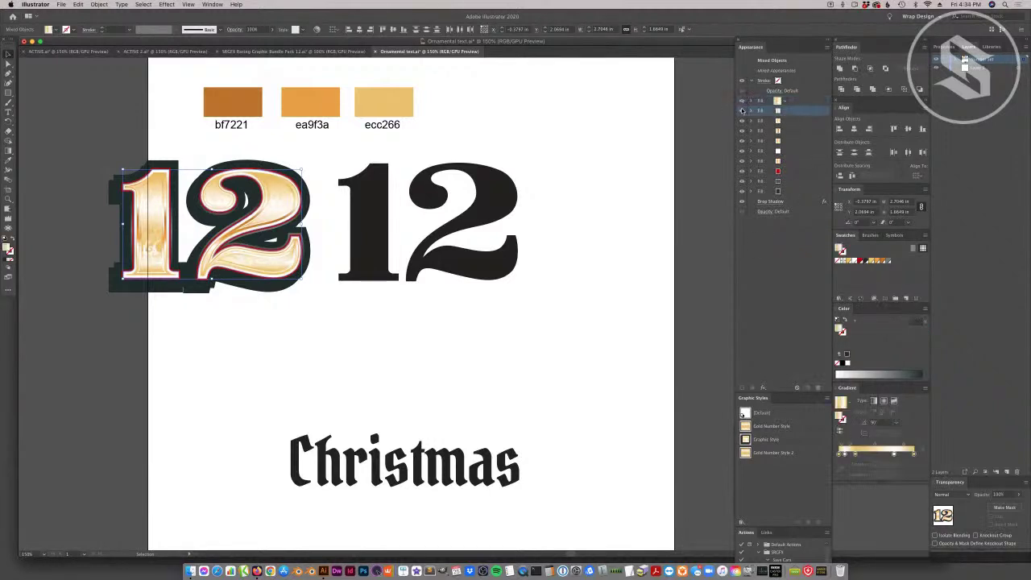
{"action": "left_click", "coordinate": [742, 101]}
{"action": "left_click", "coordinate": [743, 99]}
{"action": "left_click", "coordinate": [742, 110]}
{"action": "left_click", "coordinate": [743, 120]}
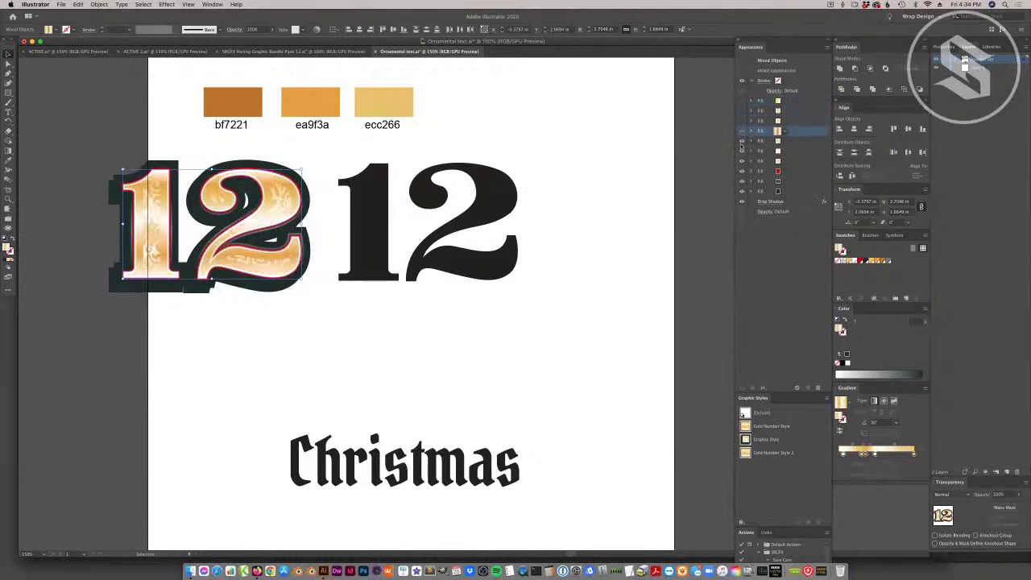
Hide the gold numerals' remaining fills one after another, keeping only the dark bottom fill visible.
{"action": "left_click", "coordinate": [743, 130]}
{"action": "left_click", "coordinate": [742, 141]}
{"action": "left_click", "coordinate": [742, 151]}
{"action": "left_click", "coordinate": [743, 160]}
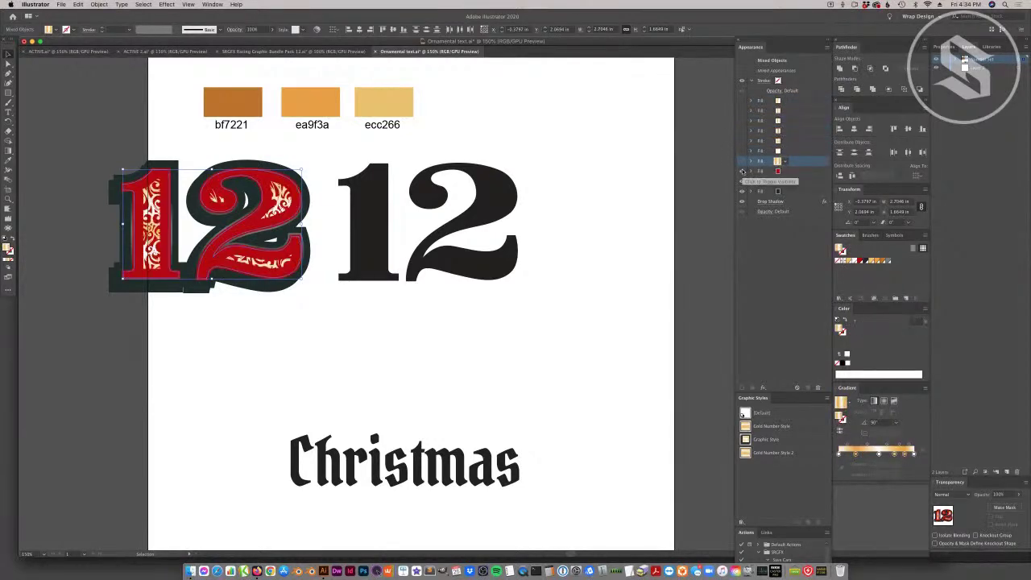
{"action": "left_click", "coordinate": [743, 171]}
{"action": "left_click", "coordinate": [743, 180]}
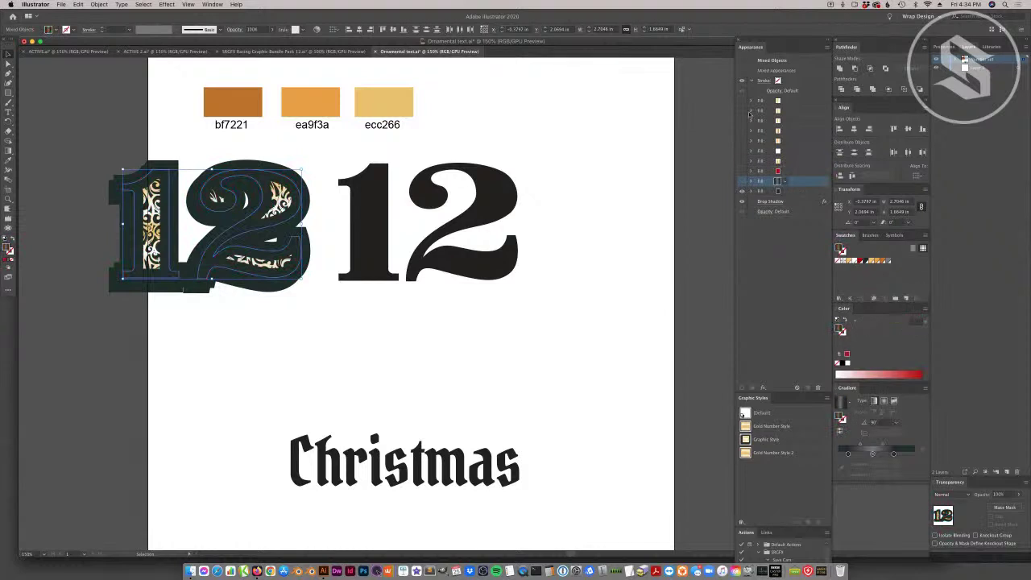
{"action": "left_click", "coordinate": [743, 191]}
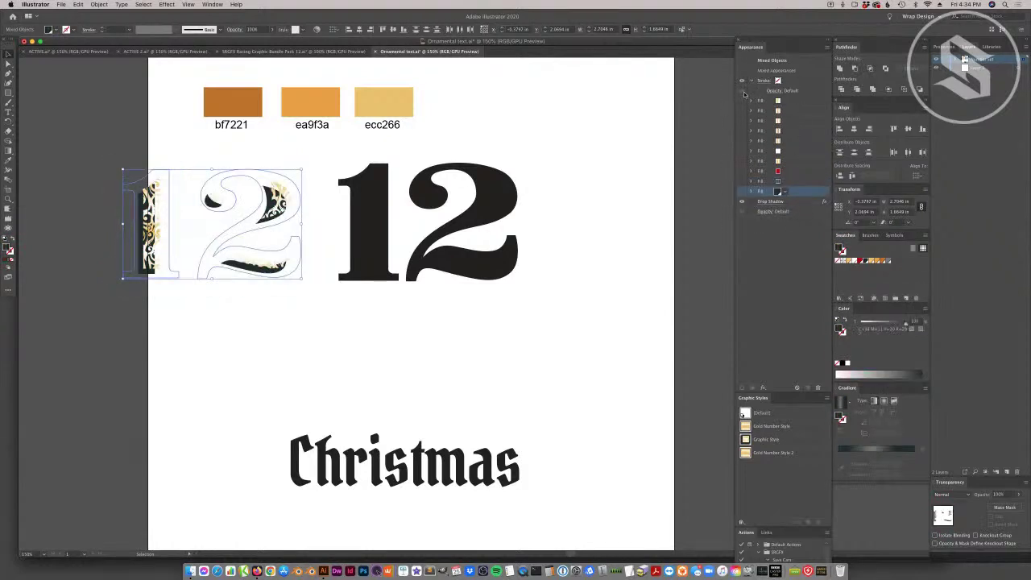
{"action": "left_click", "coordinate": [742, 191]}
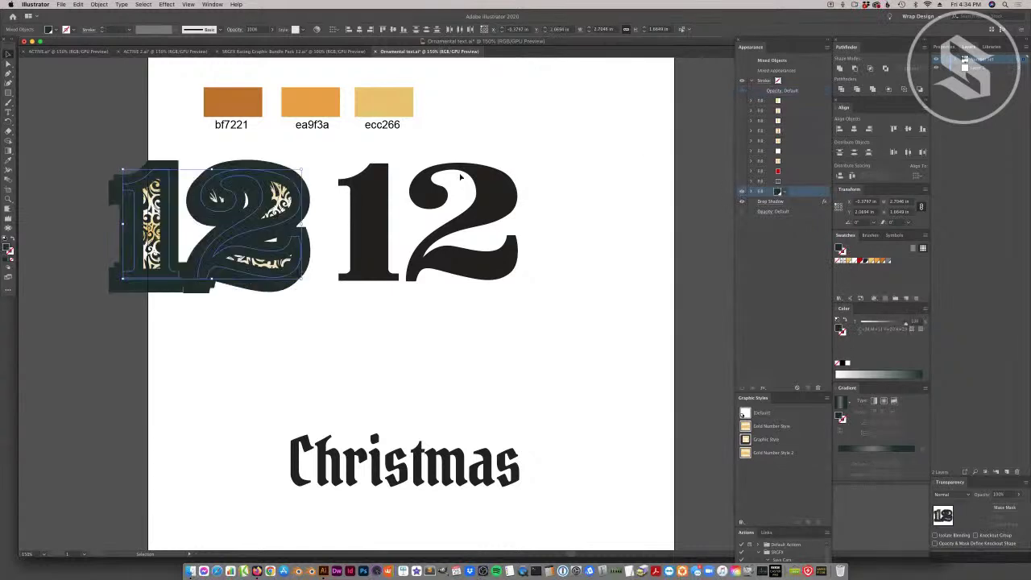
{"action": "left_click", "coordinate": [362, 295]}
{"action": "left_click", "coordinate": [284, 201]}
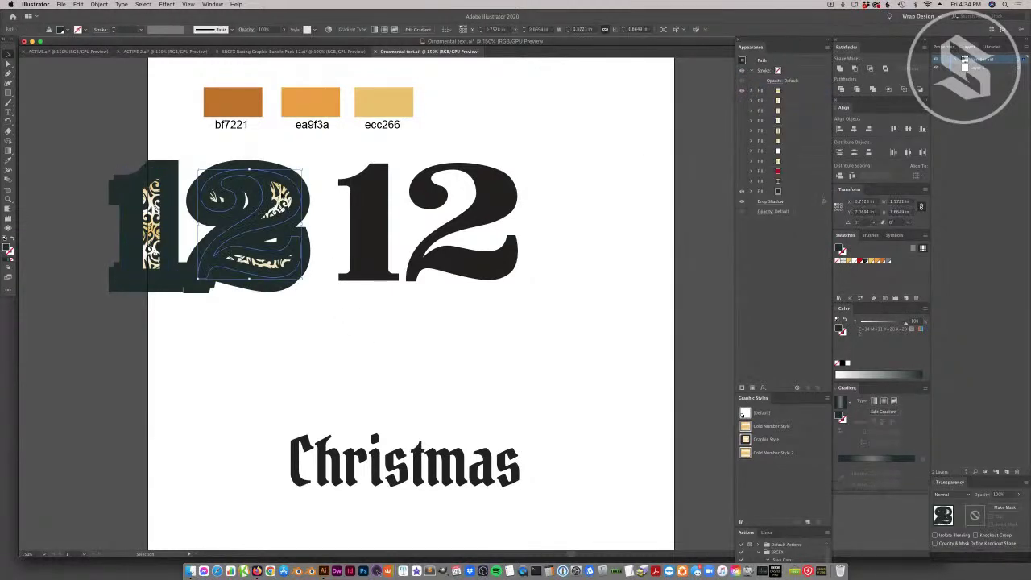
{"action": "left_click_drag", "start_coordinate": [283, 195], "coordinate": [278, 199]}
{"action": "key", "text": "super+z"}
{"action": "left_click", "coordinate": [168, 230], "text": "shift"}
{"action": "left_click_drag", "start_coordinate": [167, 229], "coordinate": [148, 217]}
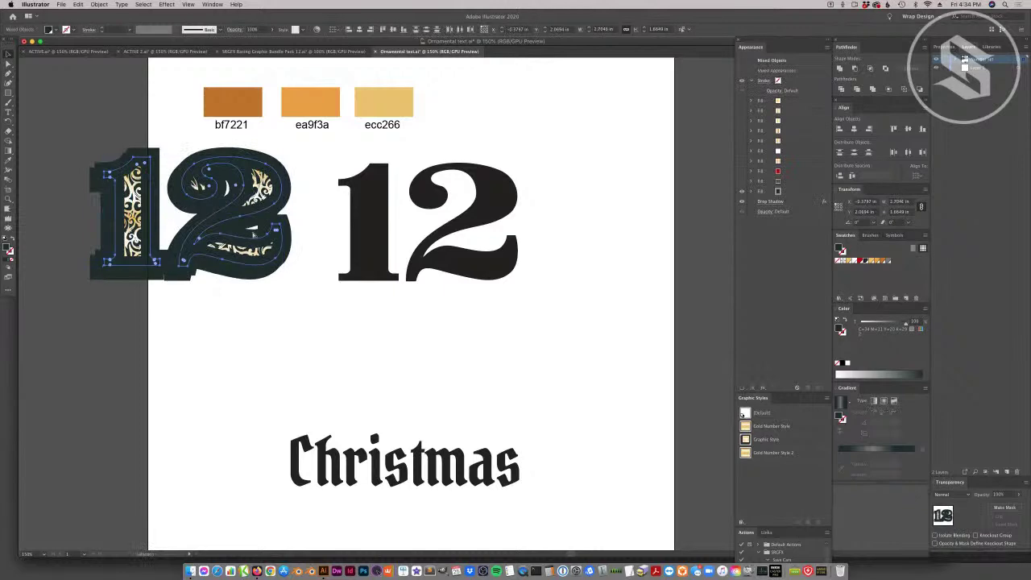
{"action": "key", "text": "super+z"}
Show the dark gradient, red and orange-gold gradient fills above the gold numerals' bottom fill again, and deselect everything.
{"action": "left_click", "coordinate": [794, 101]}
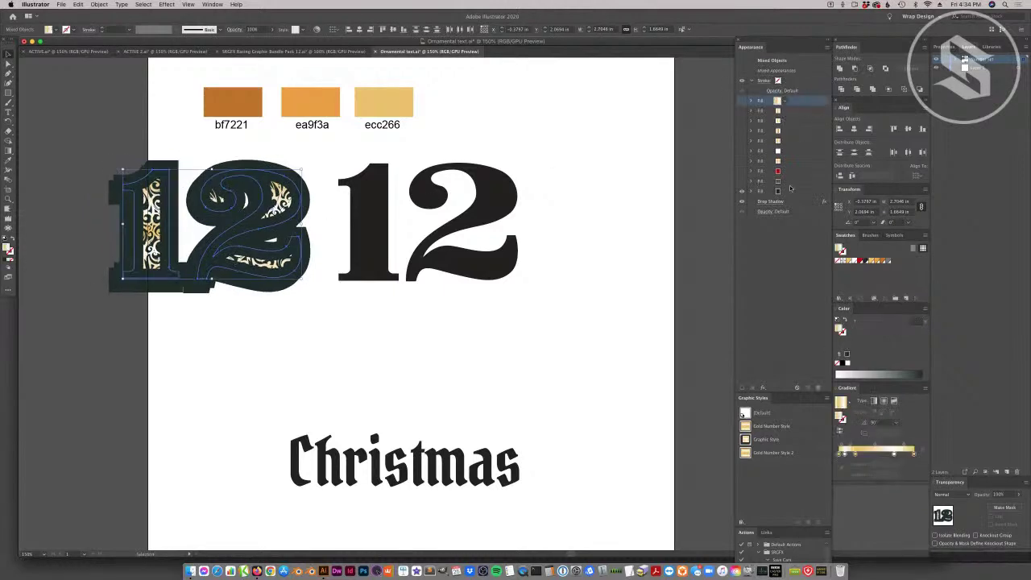
{"action": "left_click", "coordinate": [741, 181]}
{"action": "left_click", "coordinate": [742, 171]}
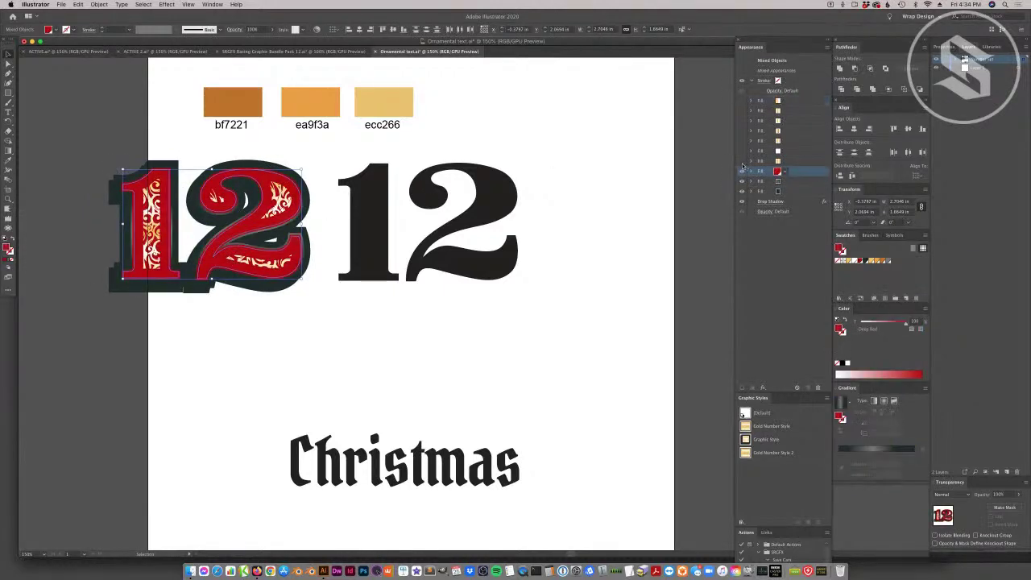
{"action": "left_click", "coordinate": [742, 162]}
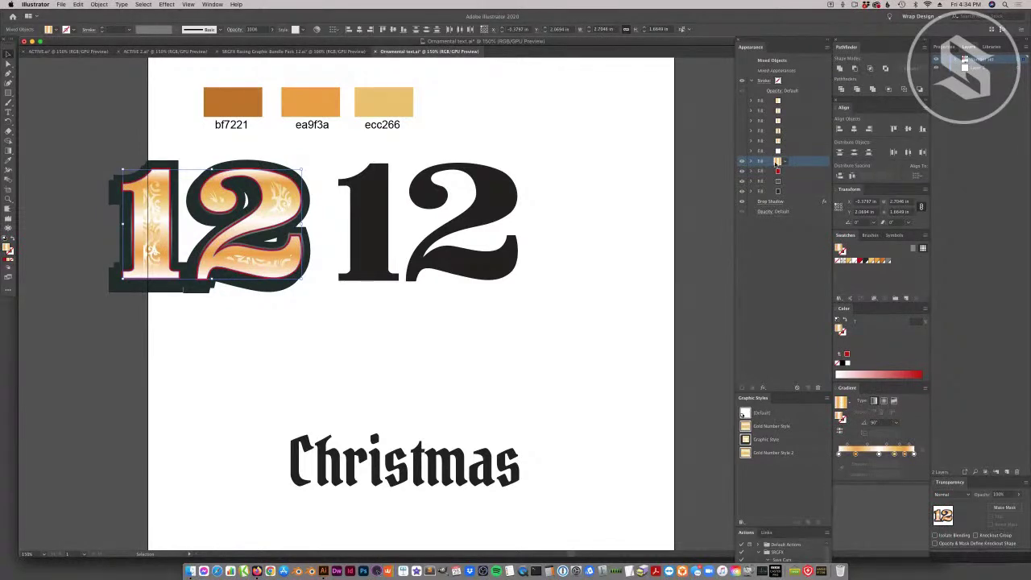
{"action": "left_click", "coordinate": [752, 162]}
{"action": "key", "text": "super+shift+a"}
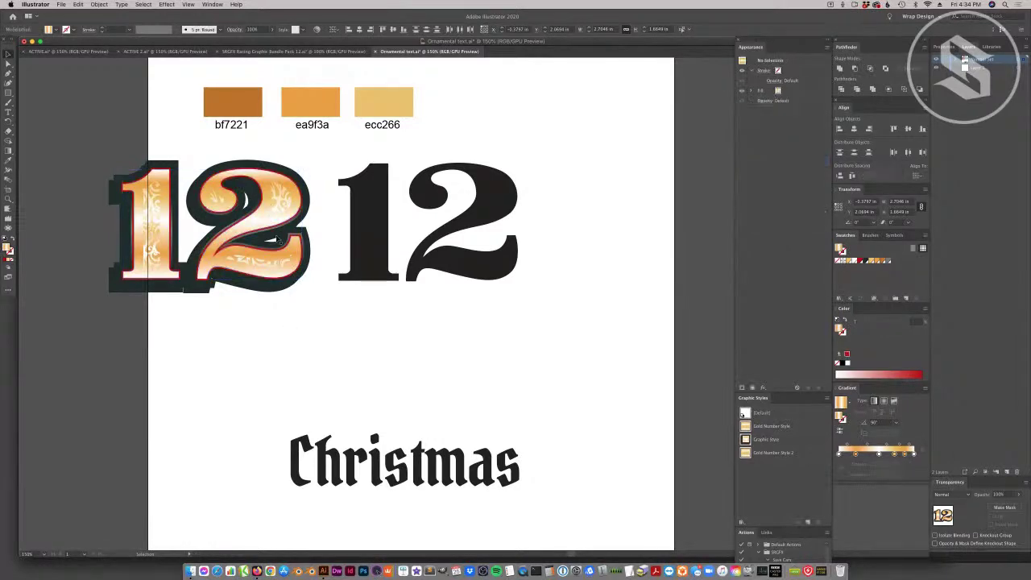
Delete the gold 1, keeping the gold 2.
{"action": "left_click", "coordinate": [278, 239]}
{"action": "right_click", "coordinate": [268, 214]}
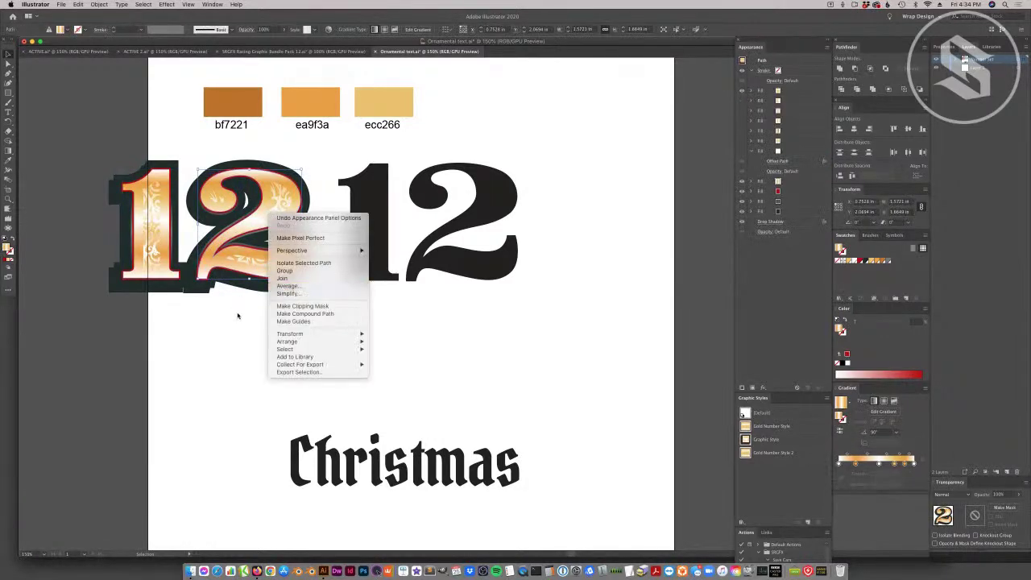
{"action": "left_click", "coordinate": [304, 313]}
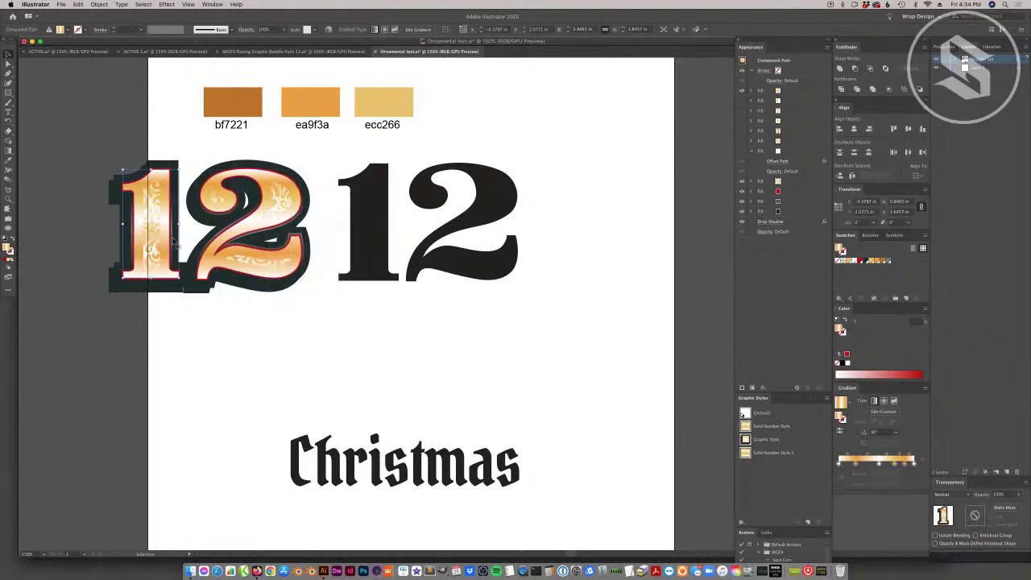
{"action": "key", "text": "Delete"}
Hide the topmost fill of the gold 2 so no ornament covers its gradient, and deselect it.
{"action": "left_click", "coordinate": [281, 210]}
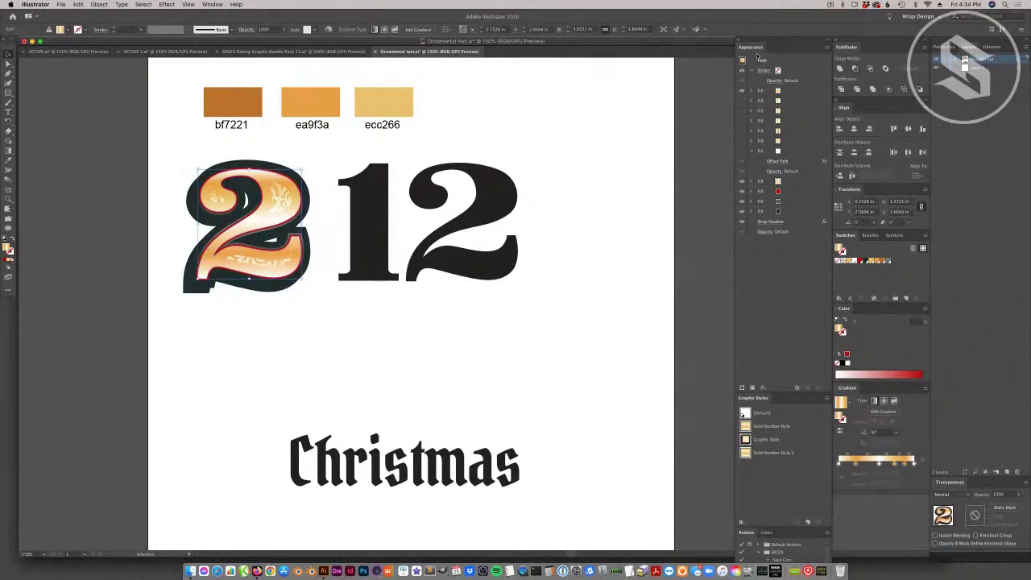
{"action": "left_click", "coordinate": [756, 90]}
{"action": "left_click", "coordinate": [285, 327]}
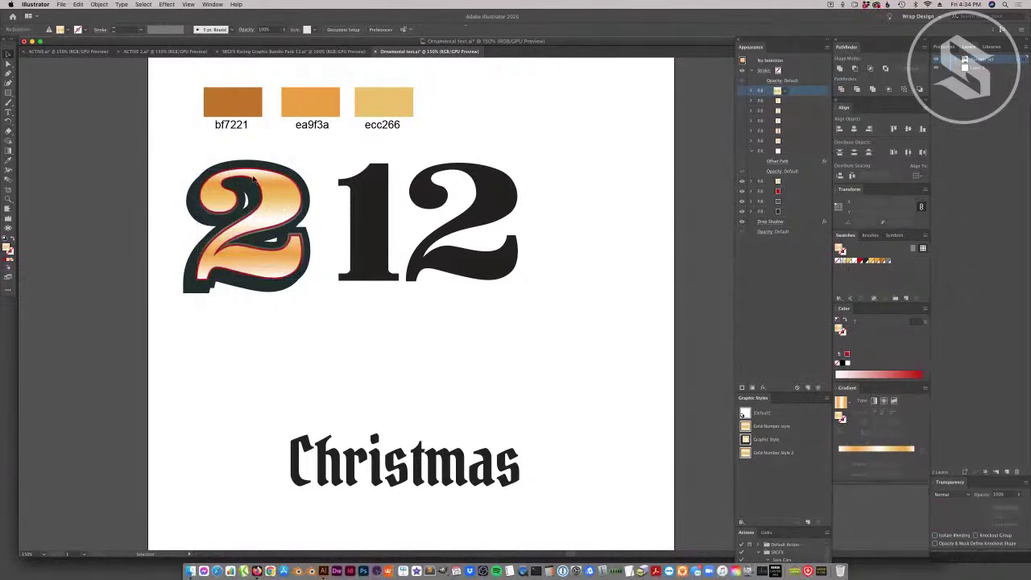
Examine the gradients of the gold 2's top fill, second fill and visible orange-gold fill.
{"action": "left_click", "coordinate": [274, 211]}
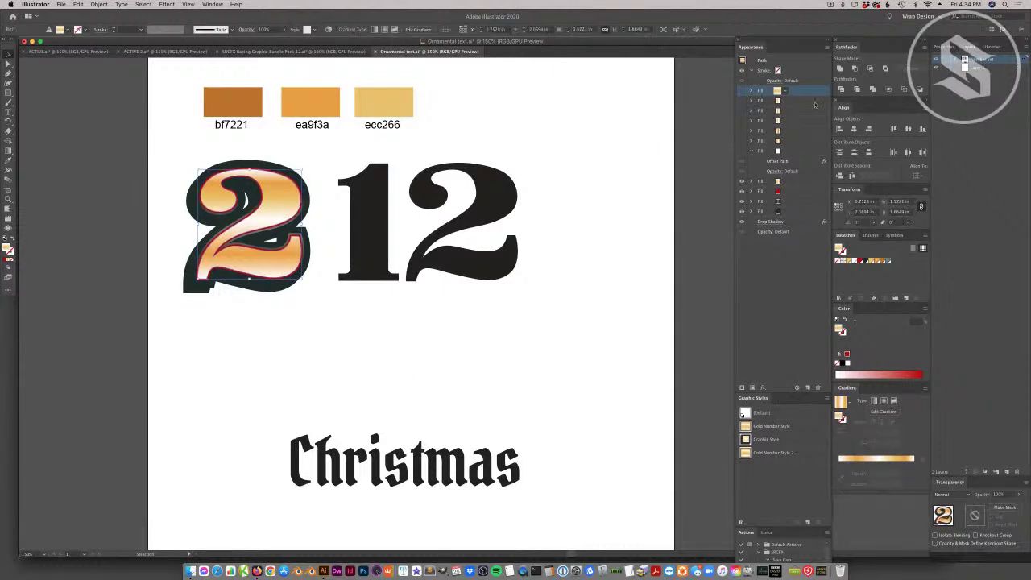
{"action": "left_click", "coordinate": [782, 100]}
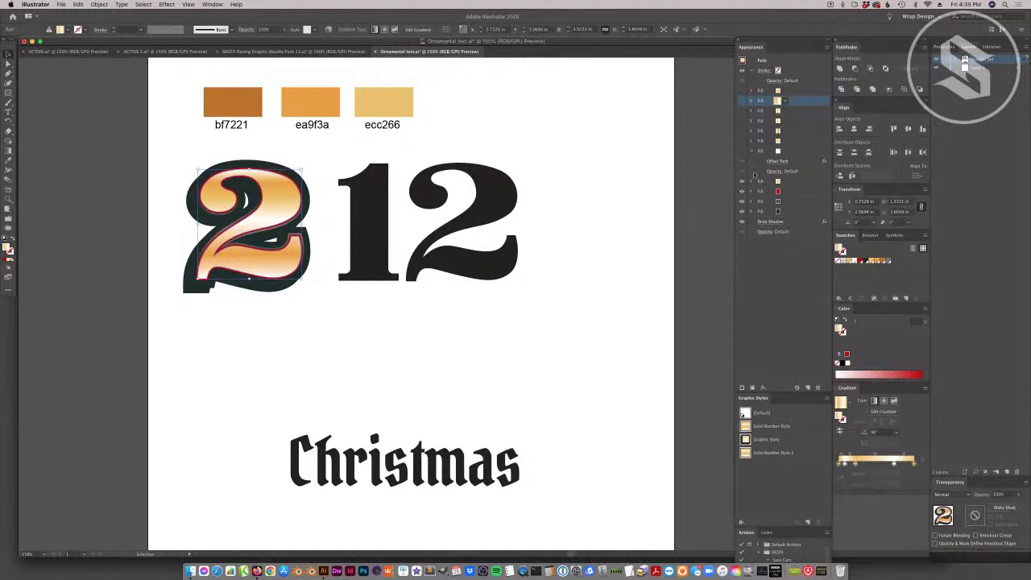
{"action": "left_click", "coordinate": [786, 179]}
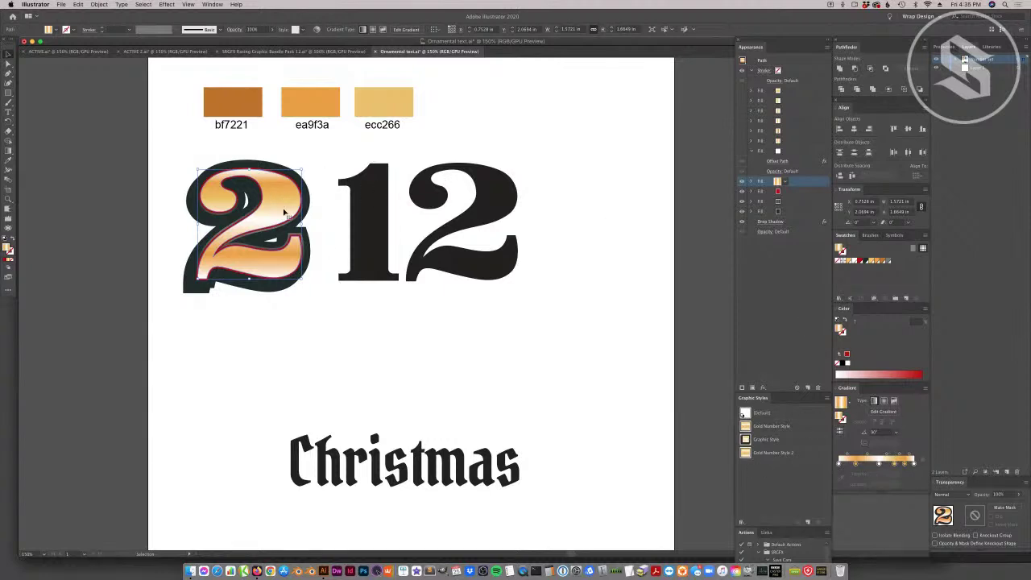
Select the black 1 and 2 together and fill them with the Gold White swatch.
{"action": "left_click", "coordinate": [383, 197]}
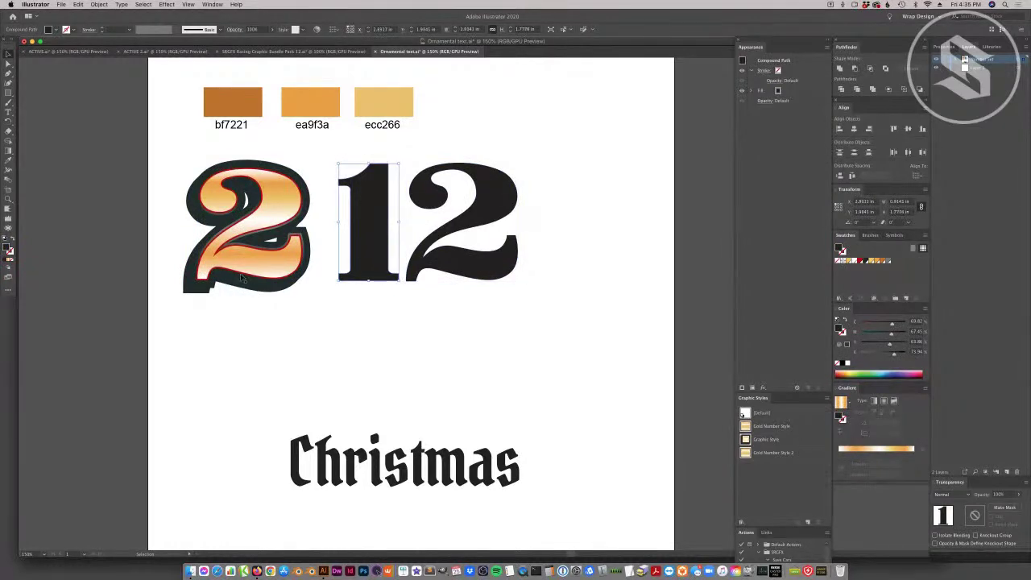
{"action": "left_click", "coordinate": [367, 245], "text": "shift"}
{"action": "left_click", "coordinate": [367, 245], "text": "shift"}
{"action": "left_click", "coordinate": [490, 203], "text": "shift"}
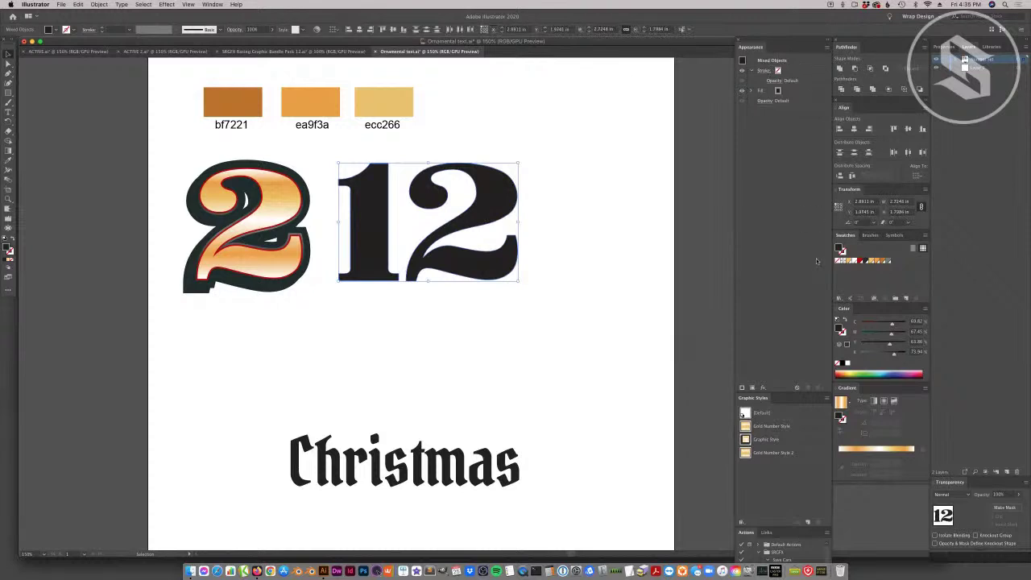
{"action": "left_click", "coordinate": [854, 263]}
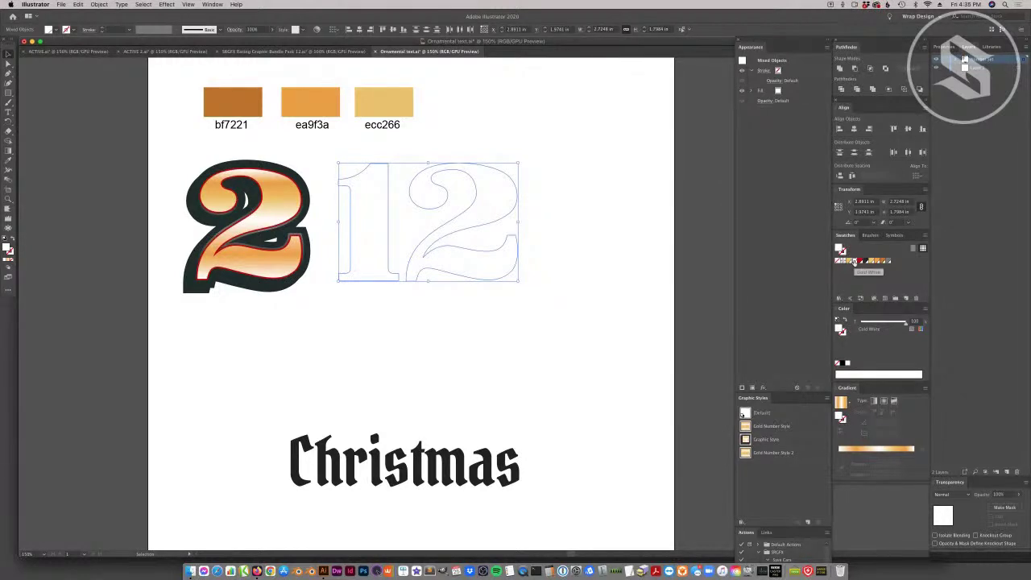
Apply the linear gradient to both numerals and remove its gold stops, leaving a Gold White stop at each end.
{"action": "left_click", "coordinate": [911, 456]}
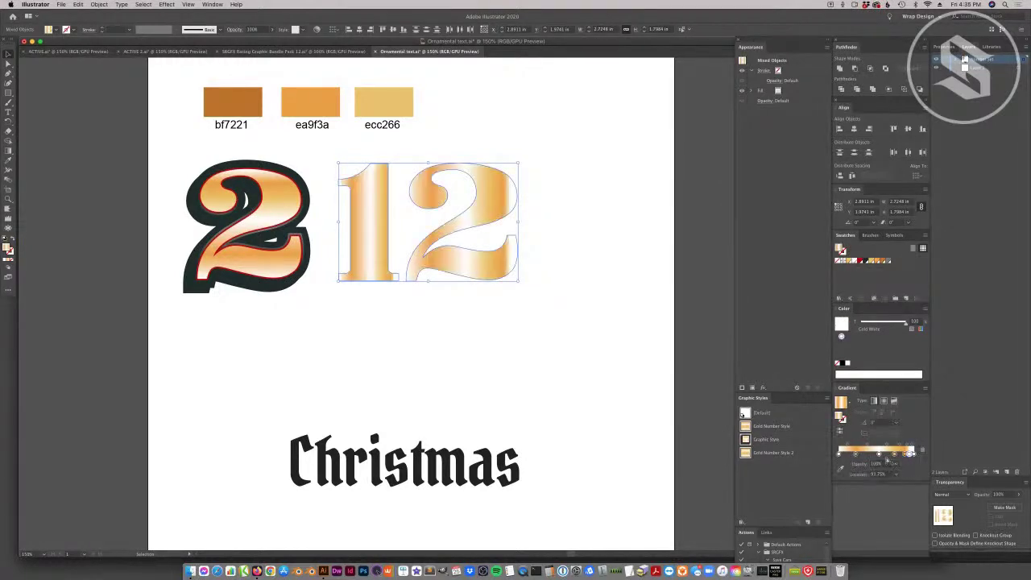
{"action": "left_click", "coordinate": [895, 455]}
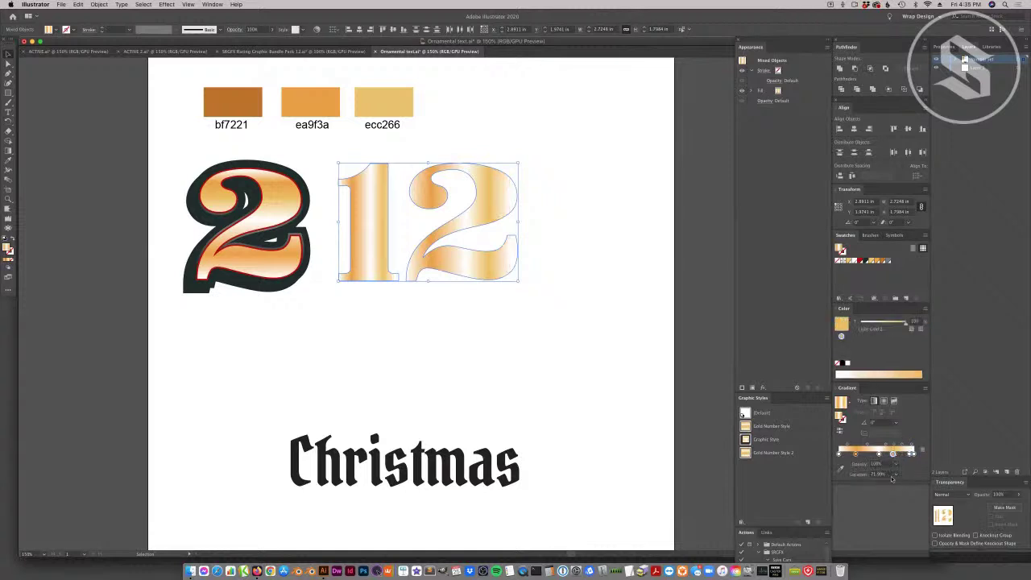
{"action": "left_click_drag", "start_coordinate": [878, 454], "coordinate": [858, 478]}
{"action": "left_click", "coordinate": [894, 454]}
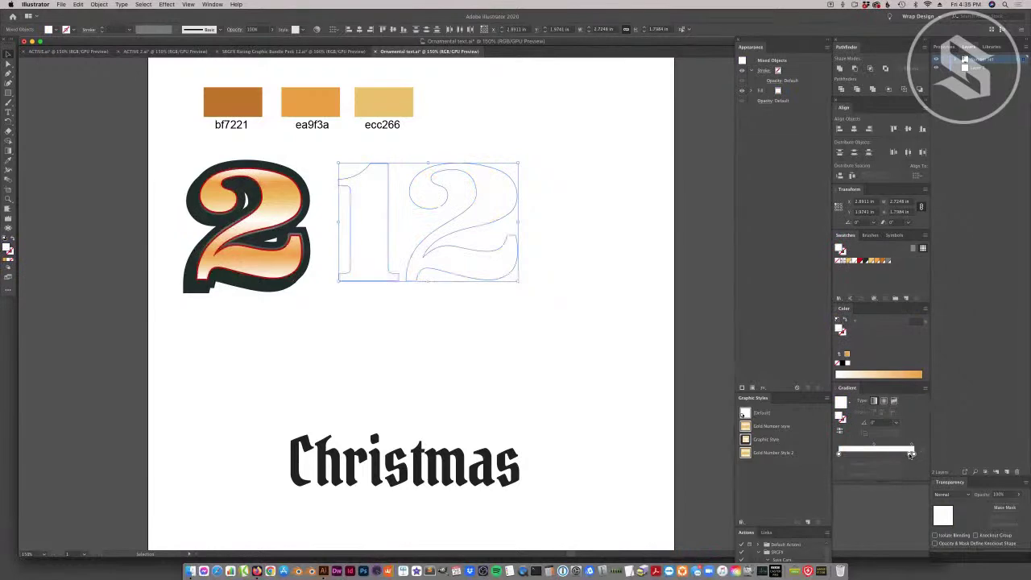
{"action": "mouse_move", "coordinate": [911, 455]}
{"action": "left_mouse_down"}
{"action": "mouse_move", "coordinate": [901, 456]}
{"action": "mouse_move", "coordinate": [915, 469]}
{"action": "mouse_move", "coordinate": [924, 458]}
{"action": "left_mouse_up"}
{"action": "left_click", "coordinate": [913, 453]}
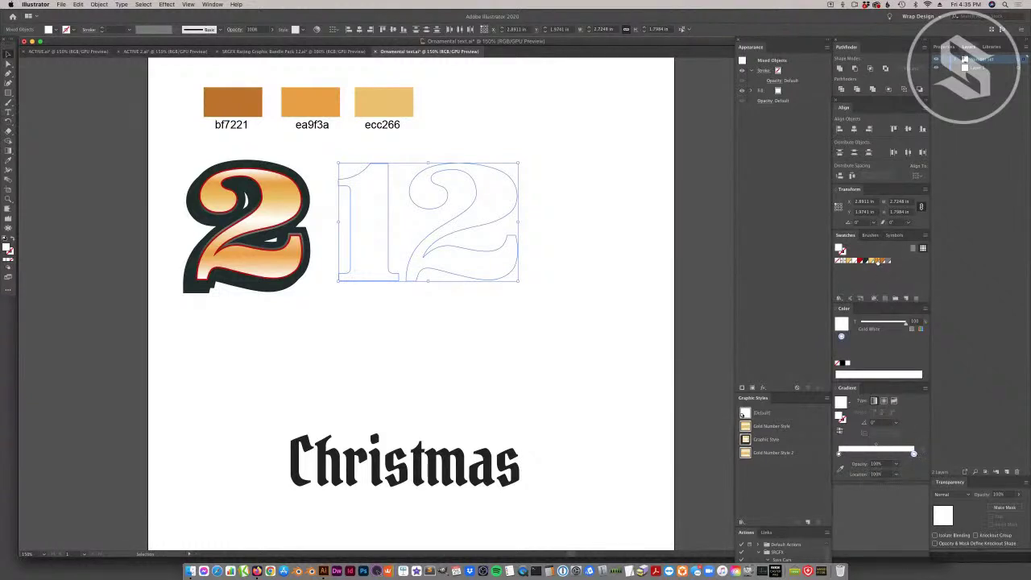
Add an ea9f3a orange stop at about 84.5% to the numerals' gradient, set its angle to 90°, and deselect.
{"action": "left_click_drag", "start_coordinate": [878, 261], "coordinate": [902, 453]}
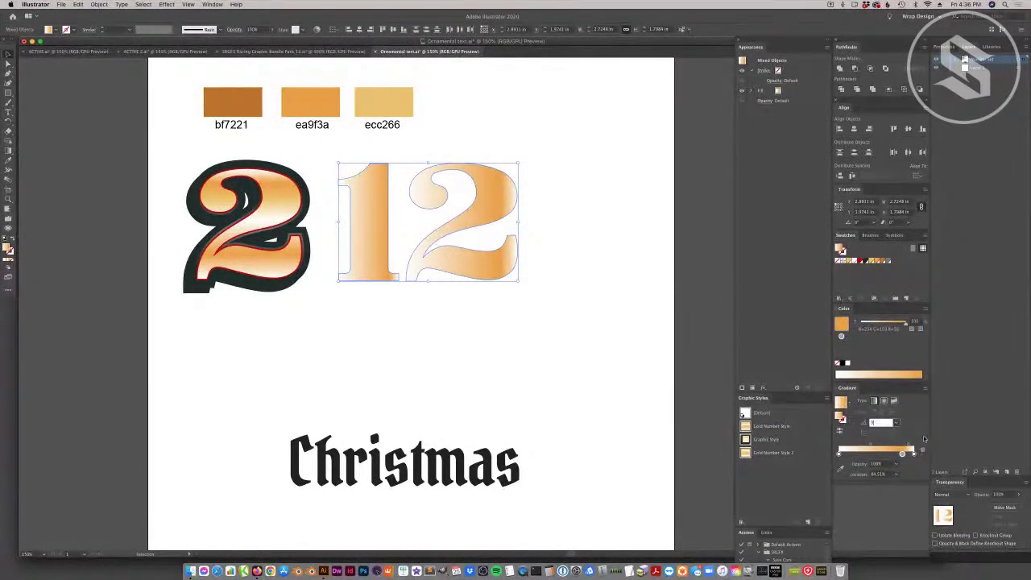
{"action": "key", "text": "Return"}
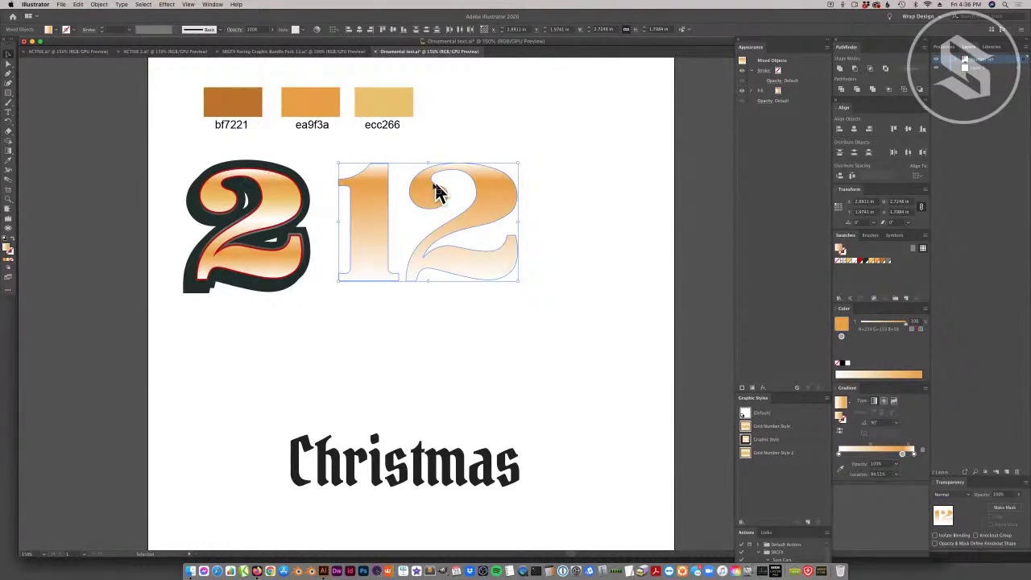
{"action": "left_click", "coordinate": [559, 263]}
Reselect both numerals and add an ecc266 gold stop at about 70% and a Gold White stop at about 53% to their gradient.
{"action": "left_click", "coordinate": [497, 190]}
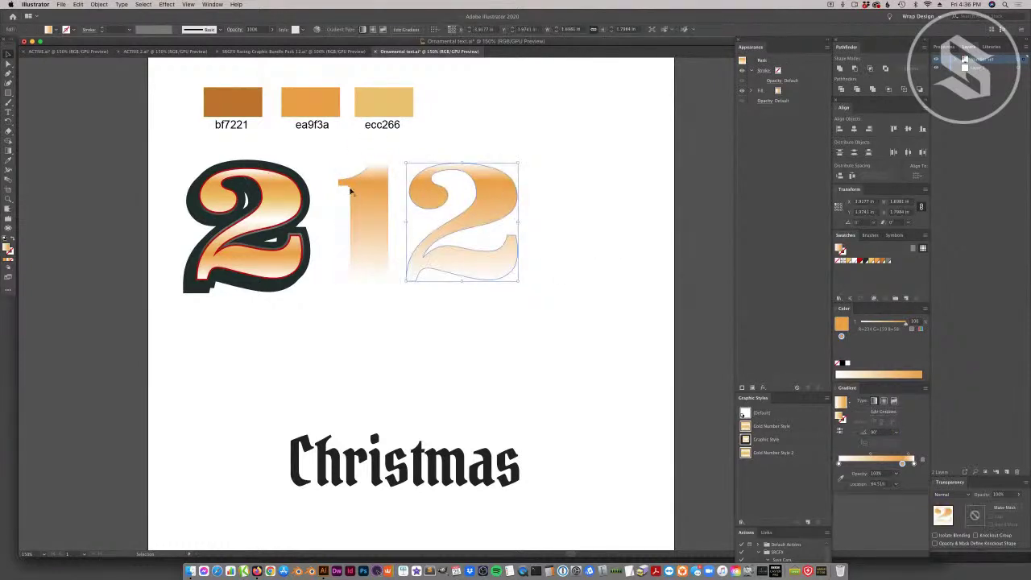
{"action": "left_click", "coordinate": [352, 189]}
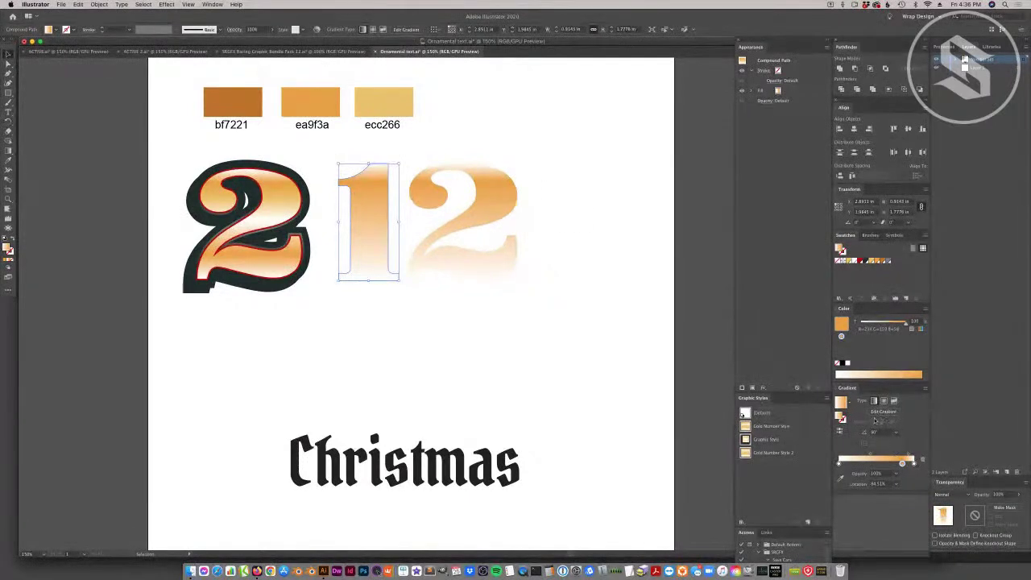
{"action": "left_click", "coordinate": [472, 212], "text": "shift"}
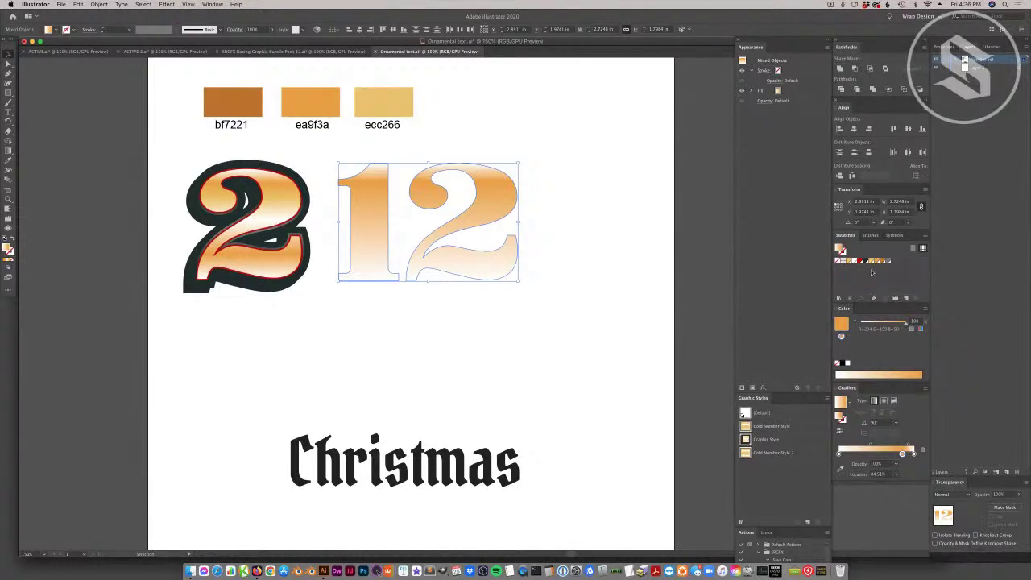
{"action": "left_click_drag", "start_coordinate": [877, 261], "coordinate": [893, 455]}
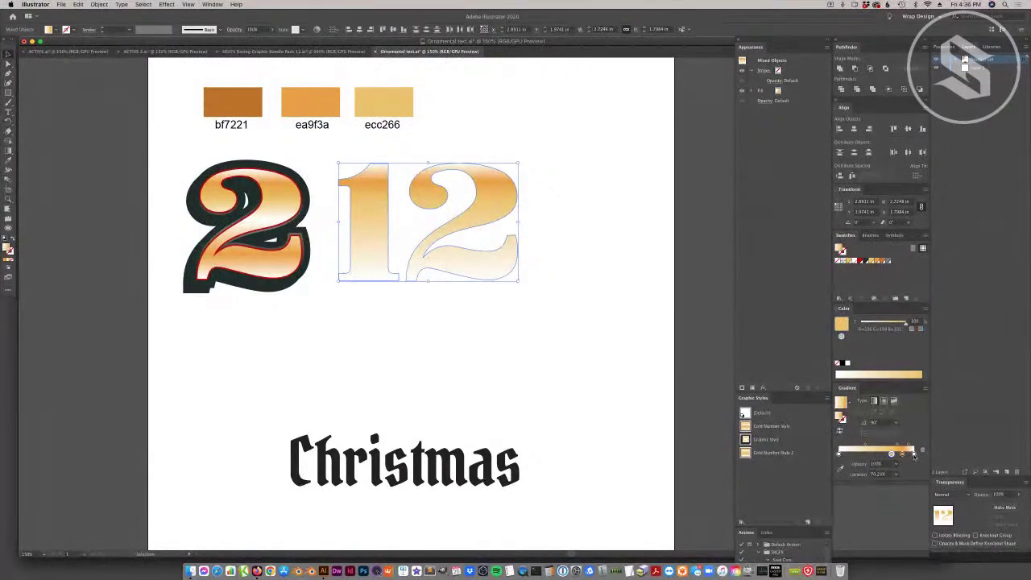
{"action": "left_click", "coordinate": [878, 455]}
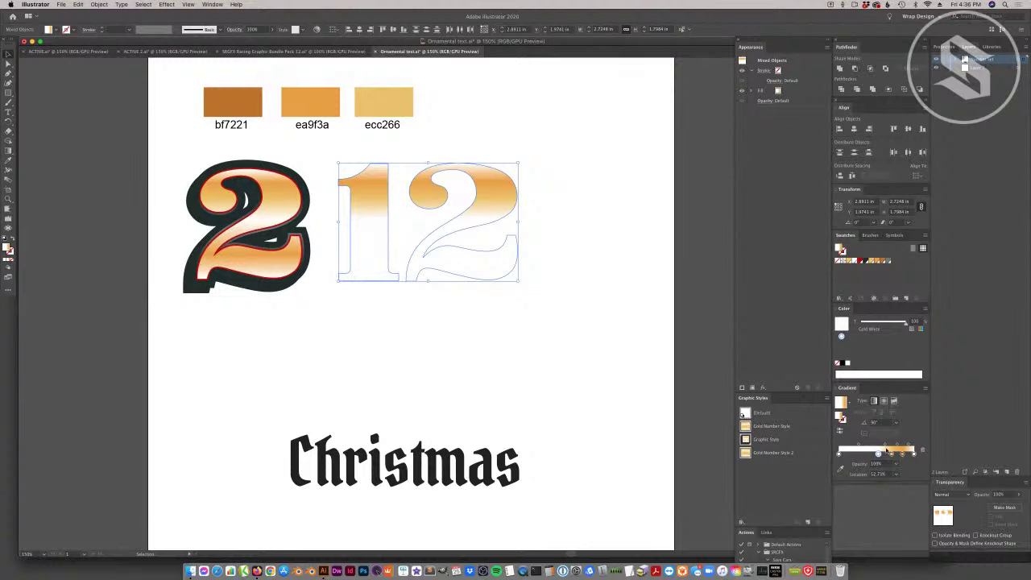
{"action": "left_click", "coordinate": [904, 454]}
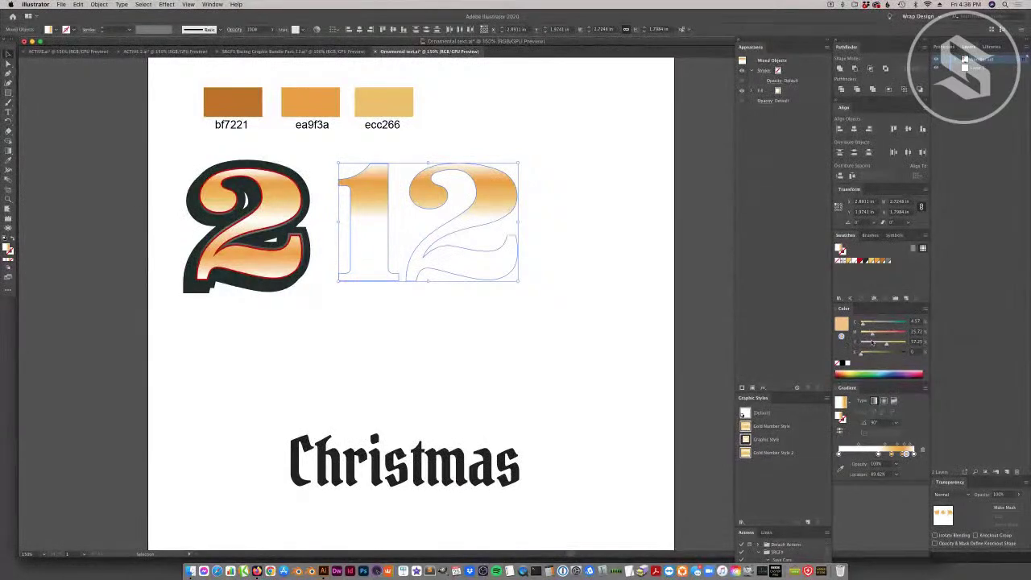
{"action": "key", "text": "a"}
{"action": "key", "text": "super+z"}
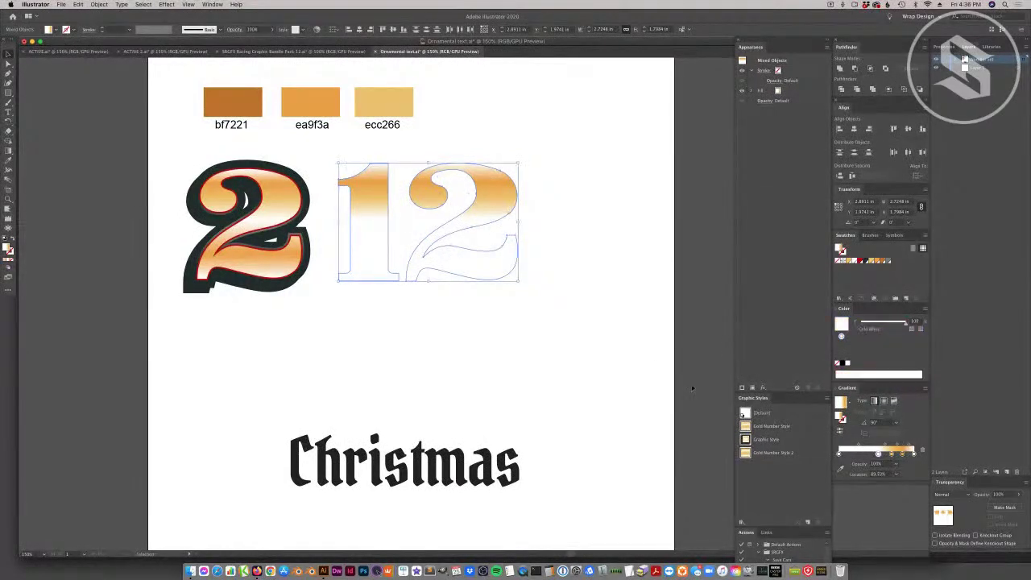
Duplicate the ea9f3a orange stop in the numerals' gradient and place the copy at about 36%.
{"action": "left_click", "coordinate": [902, 455]}
{"action": "left_click", "coordinate": [903, 454]}
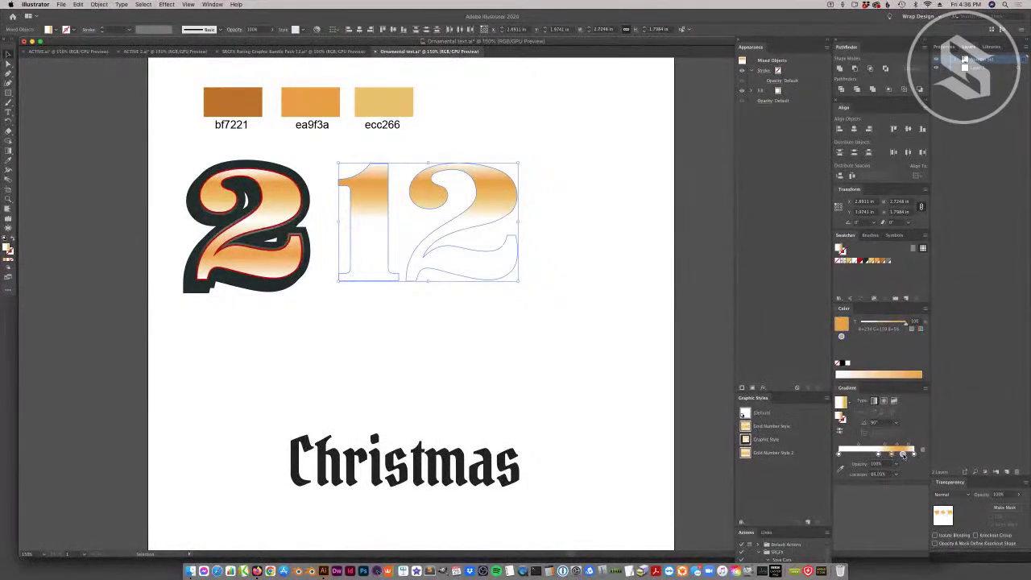
{"action": "left_click_drag", "start_coordinate": [903, 454], "coordinate": [868, 456]}
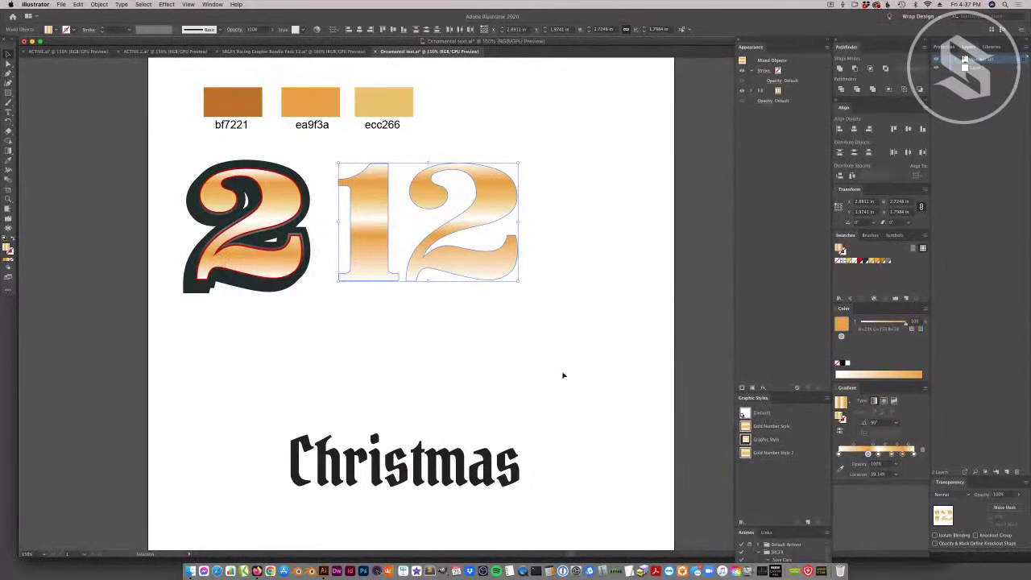
{"action": "left_click_drag", "start_coordinate": [868, 455], "coordinate": [865, 459]}
Try to move the duplicated orange stop to about 28.8% on the plain gold 2 alone.
{"action": "left_click", "coordinate": [284, 257]}
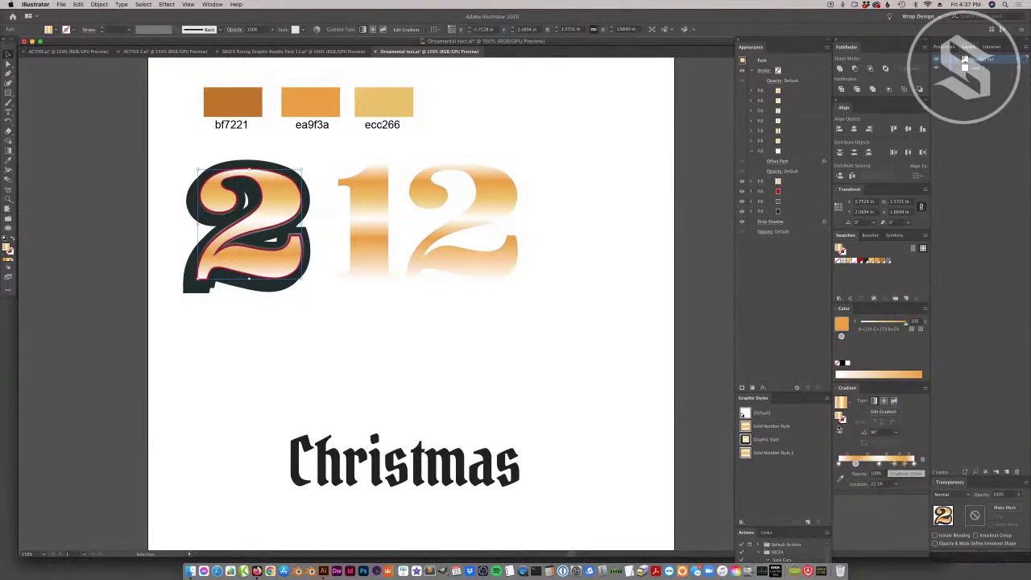
{"action": "left_click", "coordinate": [476, 265]}
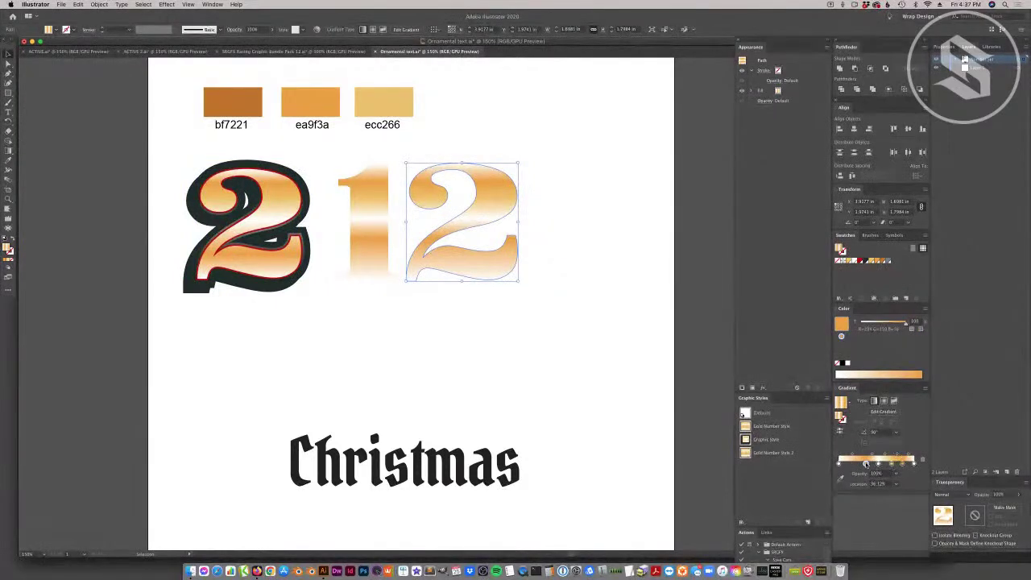
{"action": "left_click_drag", "start_coordinate": [866, 464], "coordinate": [860, 464]}
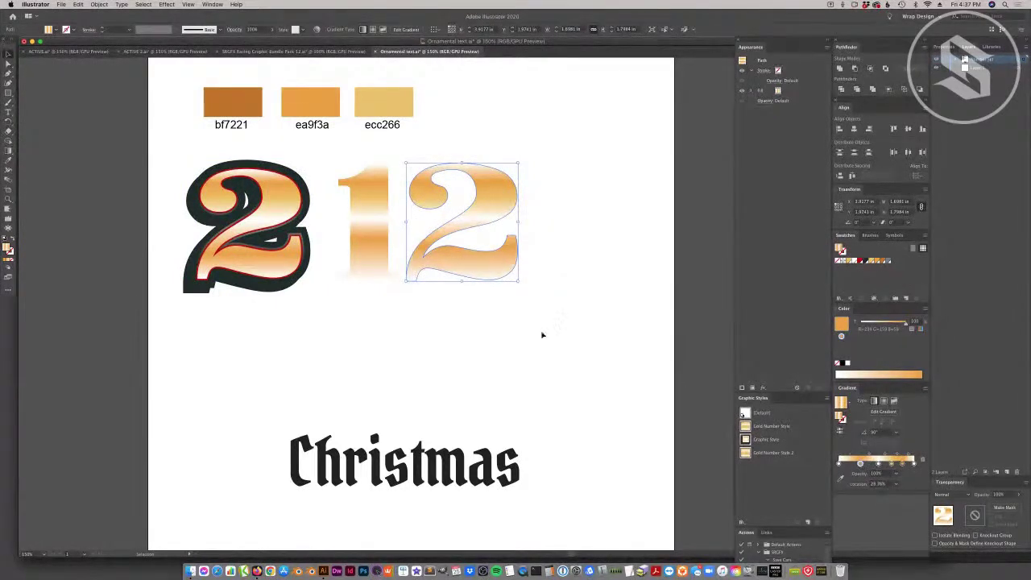
{"action": "left_click", "coordinate": [368, 251]}
{"action": "left_click", "coordinate": [432, 301]}
{"action": "key", "text": "a"}
{"action": "left_click", "coordinate": [439, 263]}
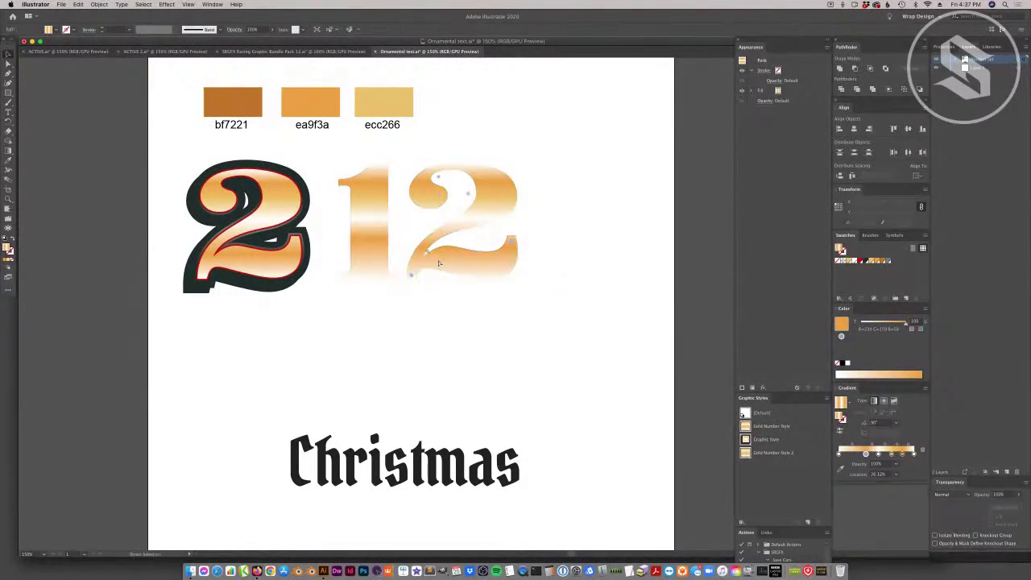
{"action": "key", "text": "super+z"}
Select the gold 1 and 2 together and combine them into one compound path.
{"action": "left_click", "coordinate": [378, 261], "text": "shift"}
{"action": "key", "text": "super+g"}
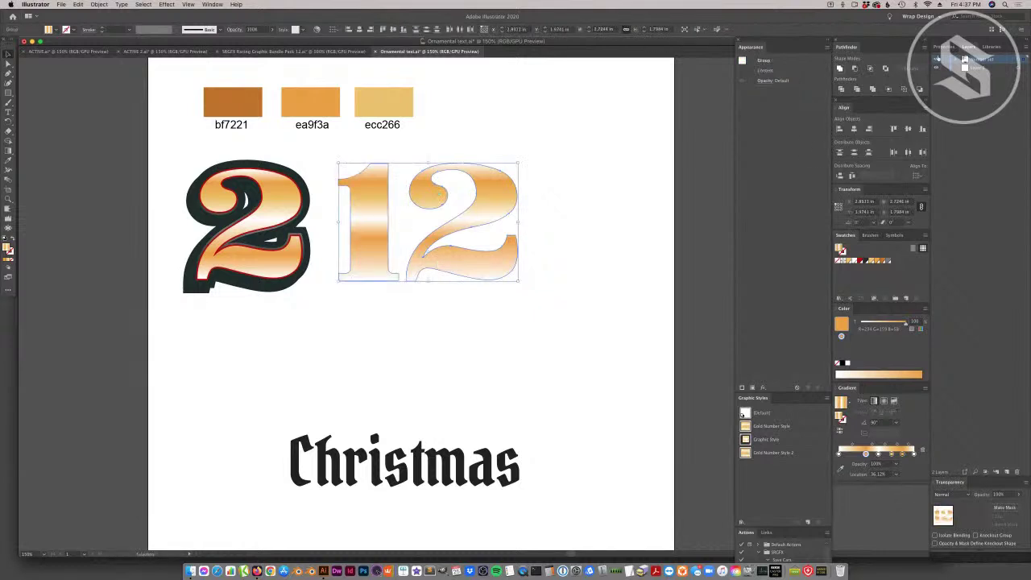
{"action": "left_click", "coordinate": [925, 47]}
{"action": "left_click", "coordinate": [948, 83]}
{"action": "left_click", "coordinate": [914, 69]}
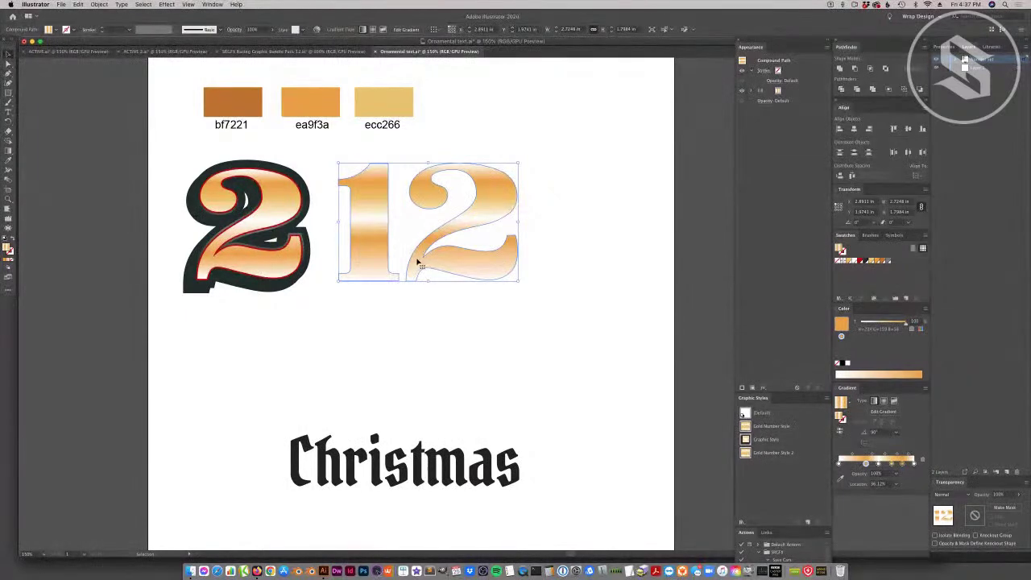
Move the duplicated orange stop in the compound 12's gradient to about 30% and deselect.
{"action": "left_click_drag", "start_coordinate": [866, 464], "coordinate": [860, 465]}
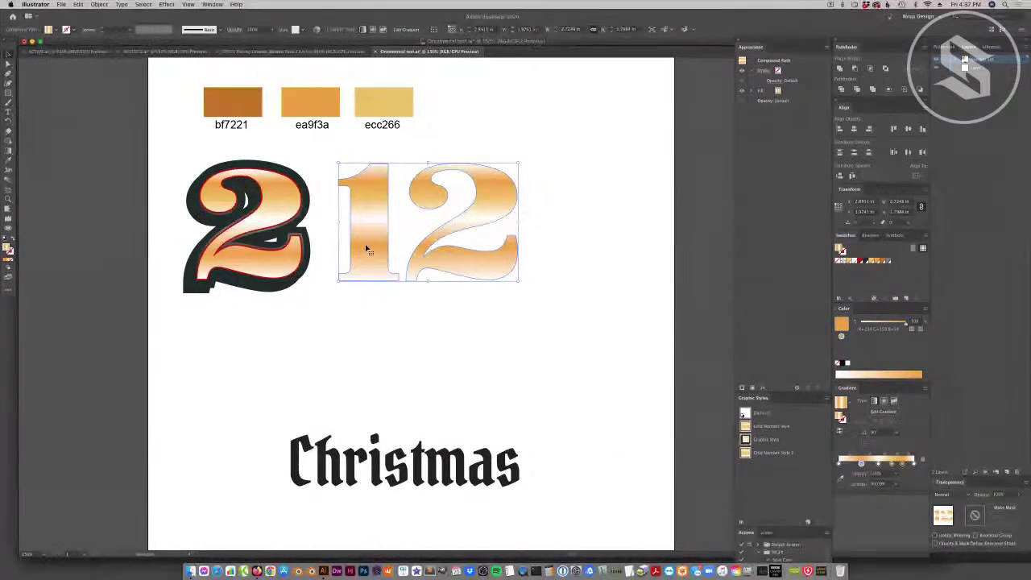
{"action": "left_click", "coordinate": [273, 264]}
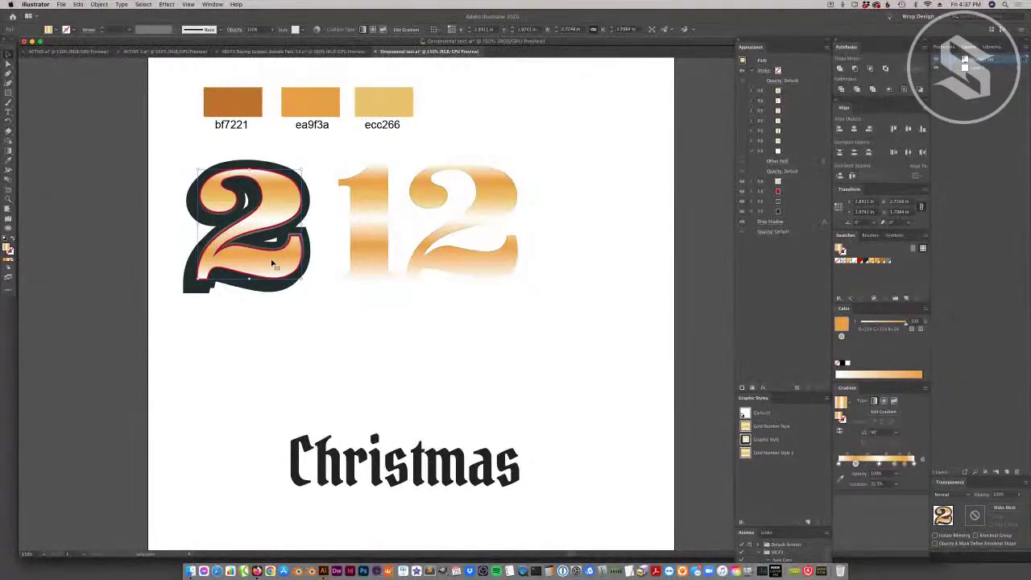
{"action": "left_click", "coordinate": [370, 242]}
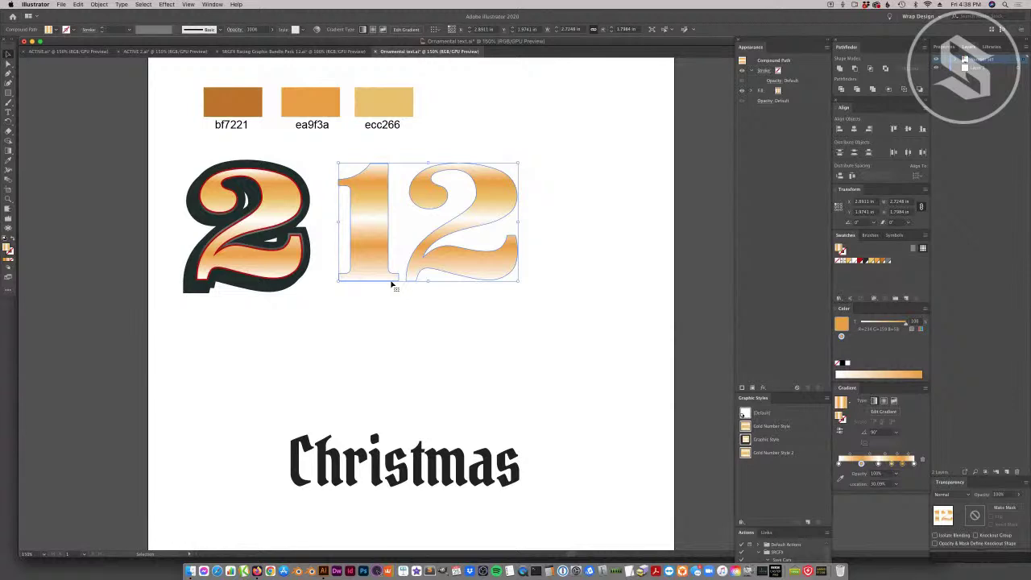
{"action": "left_click", "coordinate": [521, 297]}
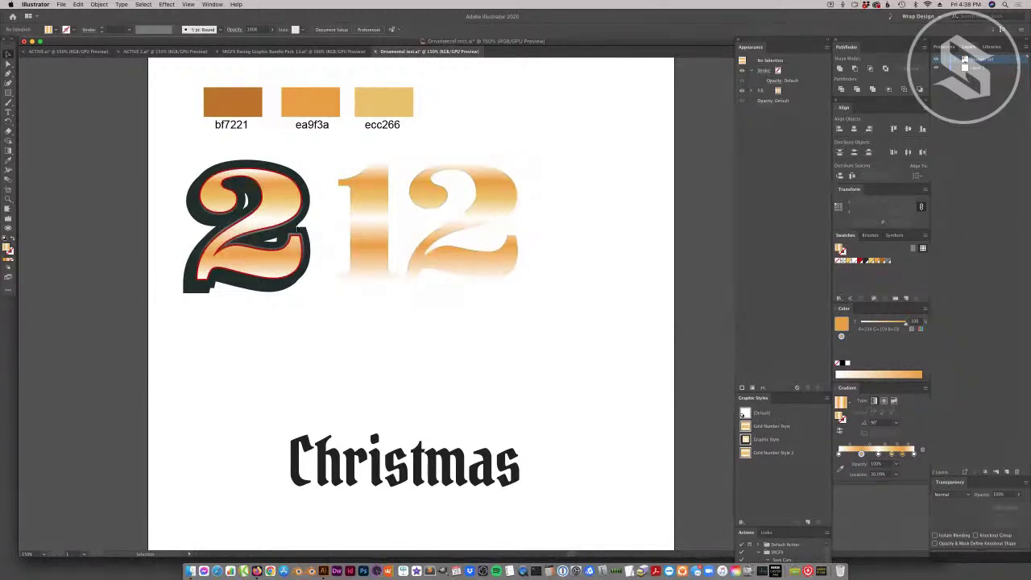
{"action": "left_click", "coordinate": [367, 264]}
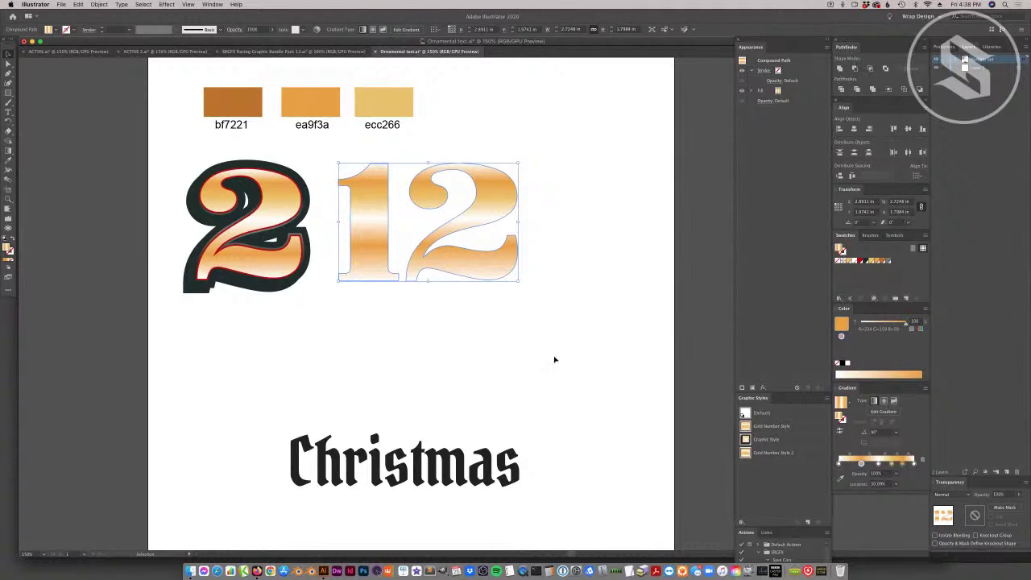
{"action": "left_click", "coordinate": [500, 343]}
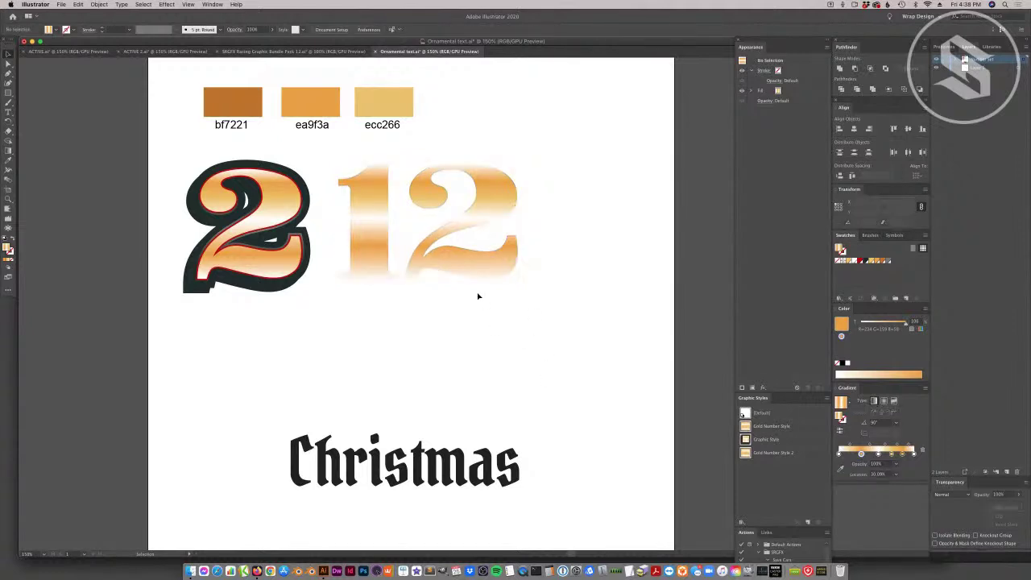
{"action": "left_click", "coordinate": [443, 257]}
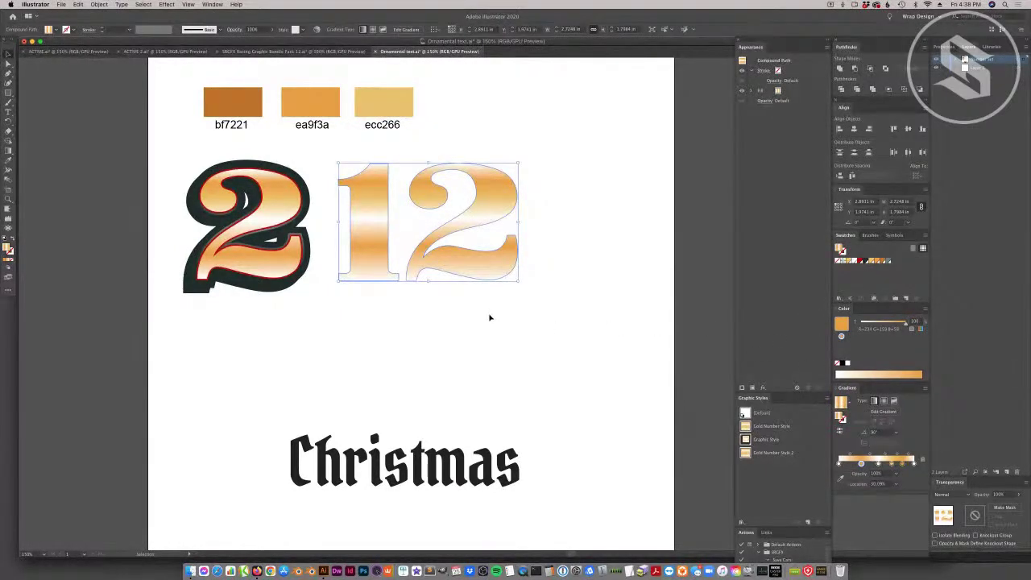
Copy the offset distance from the red fill's Offset Path effect on the outlined sample 2, then close it and deselect.
{"action": "left_click", "coordinate": [284, 270]}
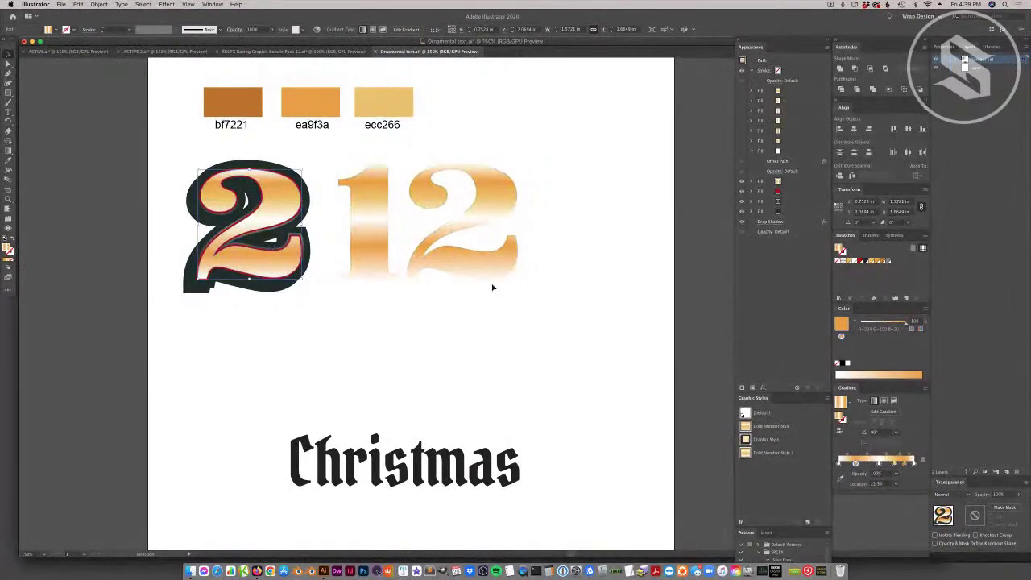
{"action": "left_click", "coordinate": [785, 191]}
{"action": "left_click", "coordinate": [751, 191]}
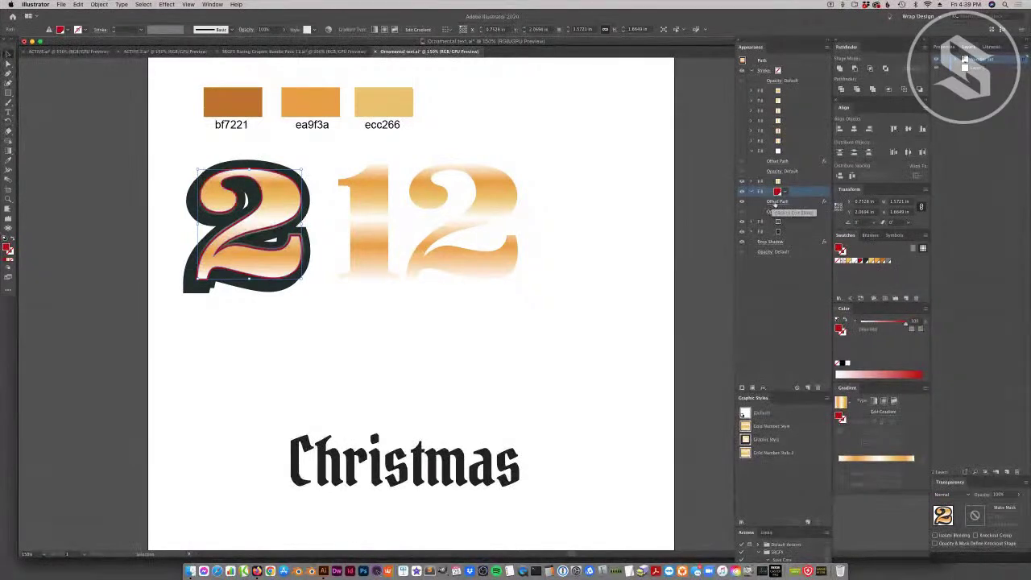
{"action": "left_click", "coordinate": [775, 202]}
{"action": "key", "text": "super+c"}
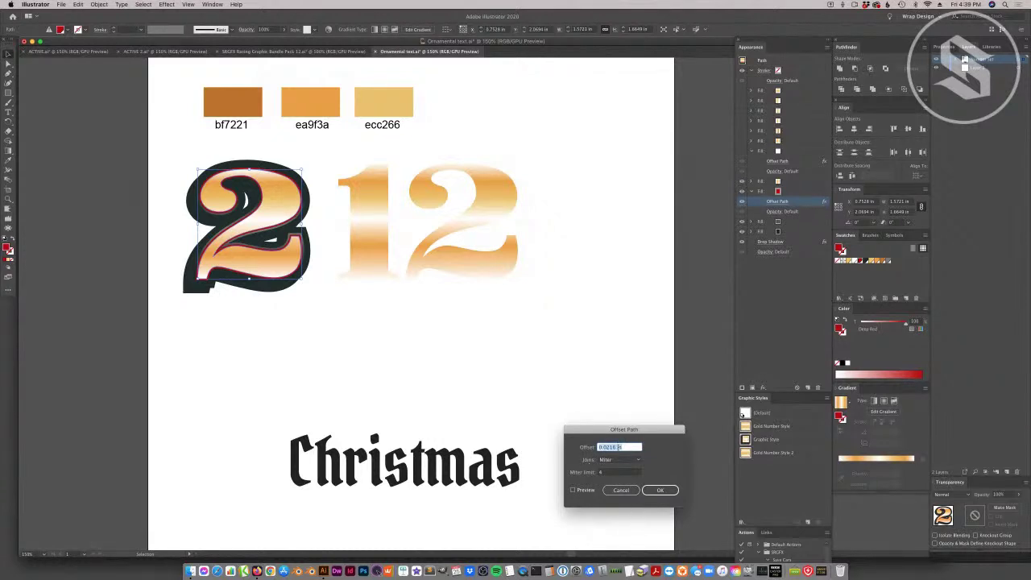
{"action": "left_click", "coordinate": [660, 490]}
{"action": "left_click", "coordinate": [564, 258]}
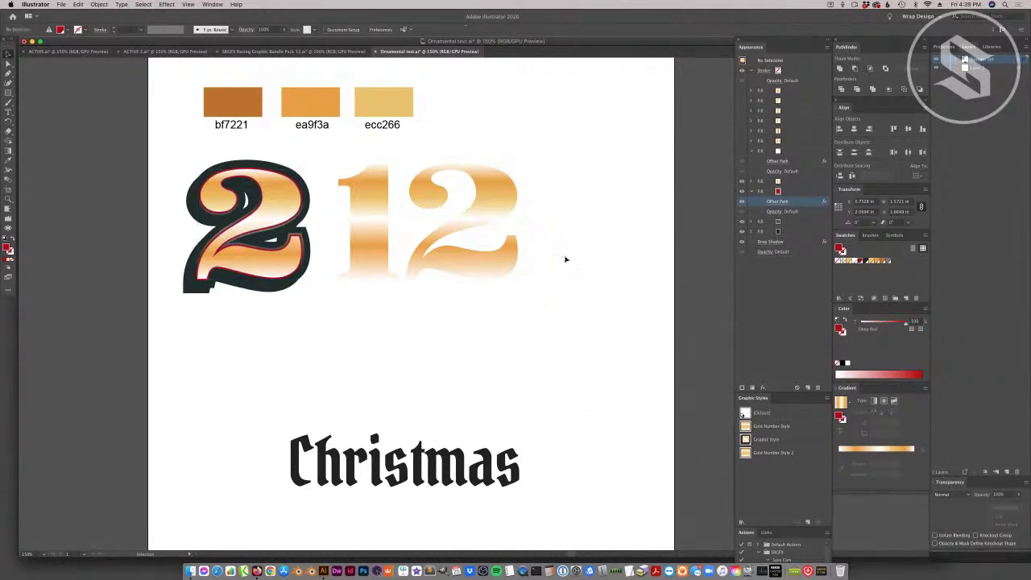
Select the gold 12, set its height to 1.8 in with proportions kept, and deselect.
{"action": "left_click_drag", "start_coordinate": [325, 270], "coordinate": [435, 346]}
{"action": "left_click", "coordinate": [495, 416]}
{"action": "left_click_drag", "start_coordinate": [329, 258], "coordinate": [387, 331]}
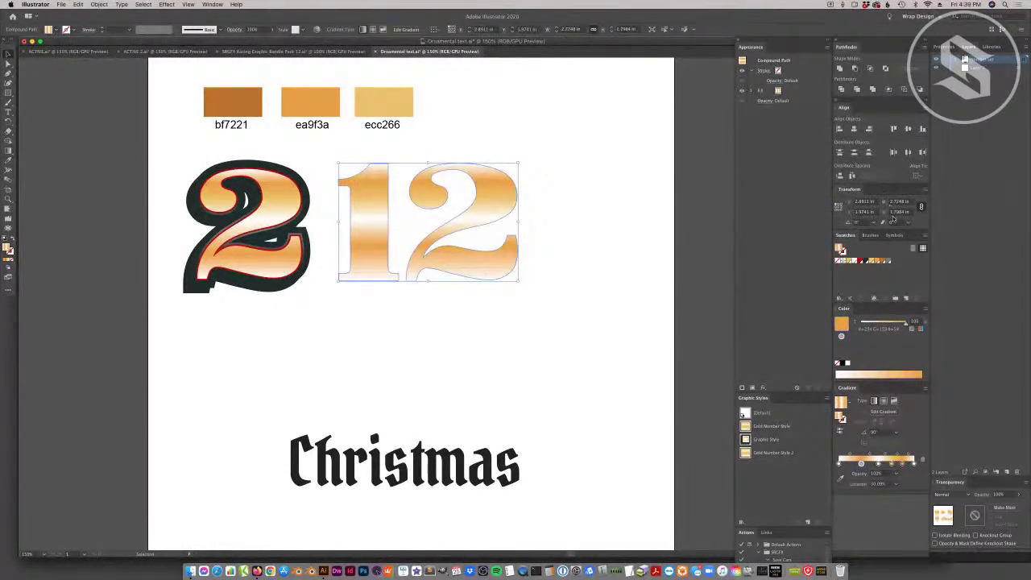
{"action": "left_click", "coordinate": [891, 213]}
{"action": "type", "text": "1.5"}
{"action": "key", "text": "Return"}
{"action": "left_click", "coordinate": [580, 172]}
{"action": "left_click_drag", "start_coordinate": [579, 171], "coordinate": [341, 325]}
{"action": "left_click", "coordinate": [649, 324]}
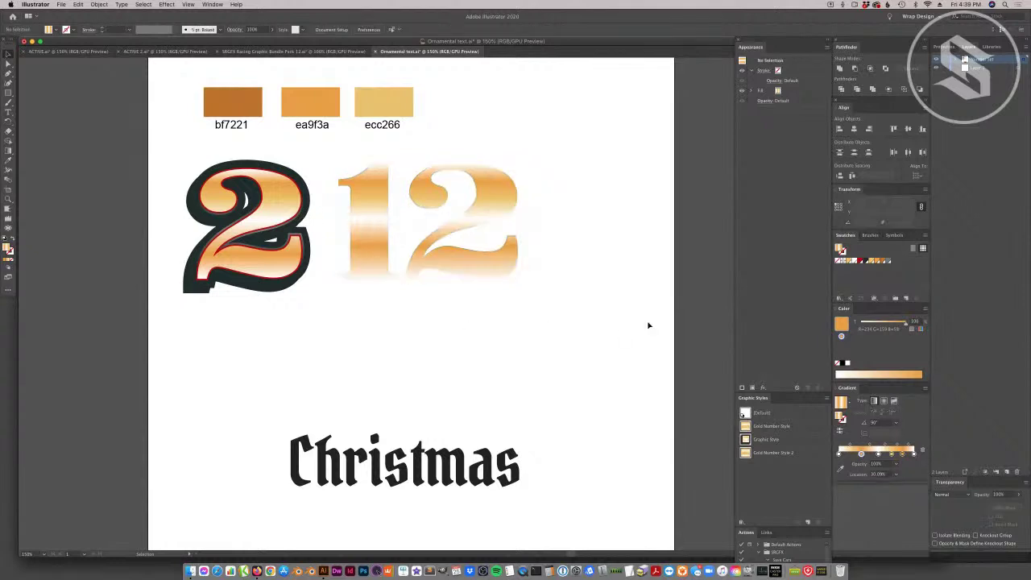
Duplicate the 12's gradient fill and recolor the lower copy with the Deep Red swatch.
{"action": "left_click_drag", "start_coordinate": [564, 158], "coordinate": [351, 280]}
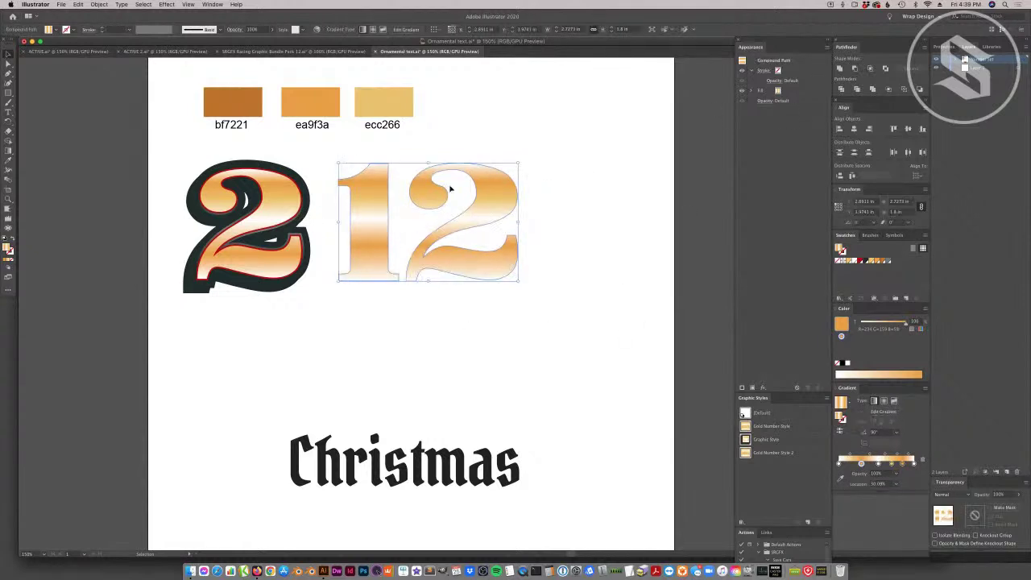
{"action": "left_click", "coordinate": [794, 92]}
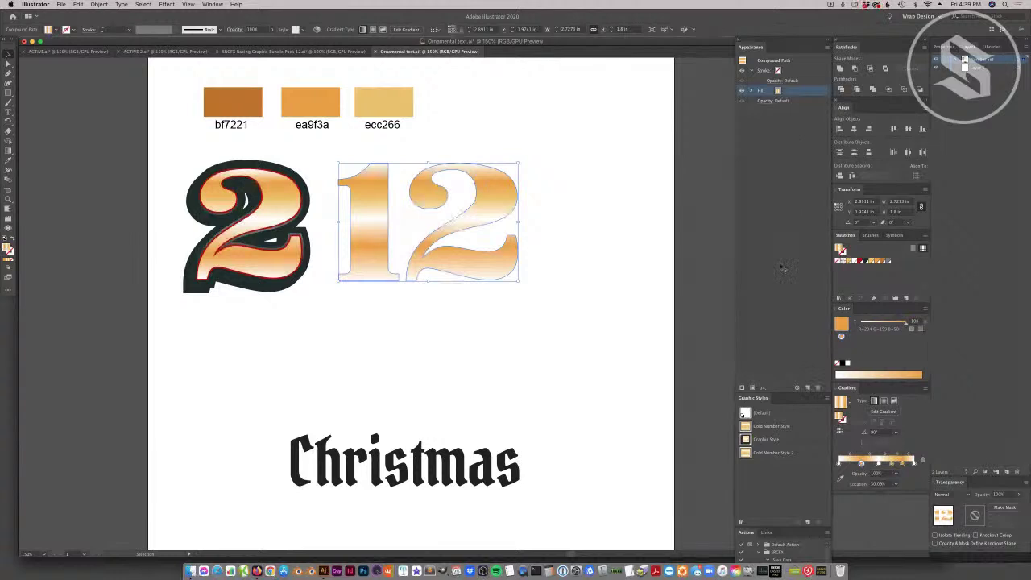
{"action": "left_click", "coordinate": [809, 389]}
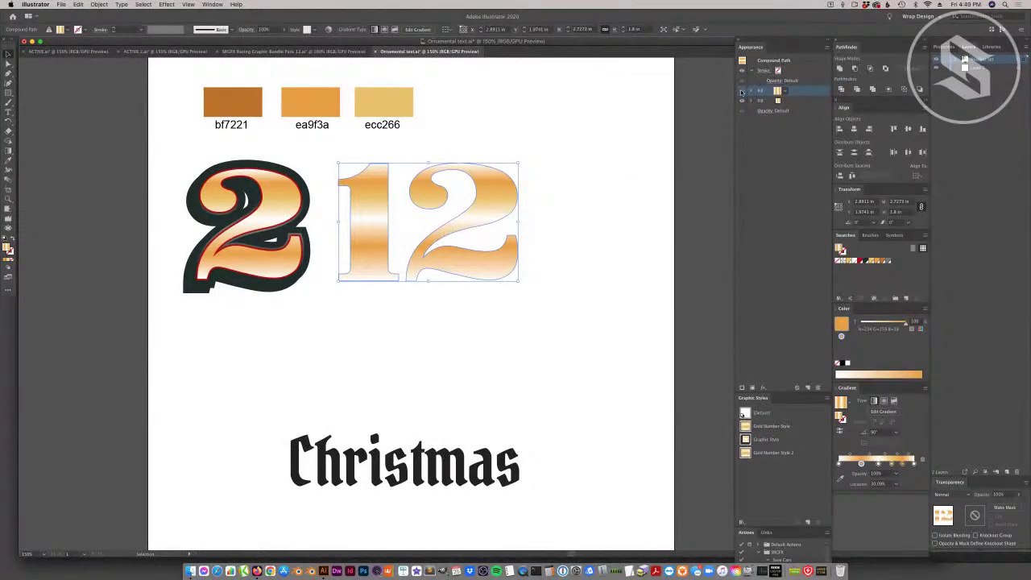
{"action": "left_click", "coordinate": [781, 101]}
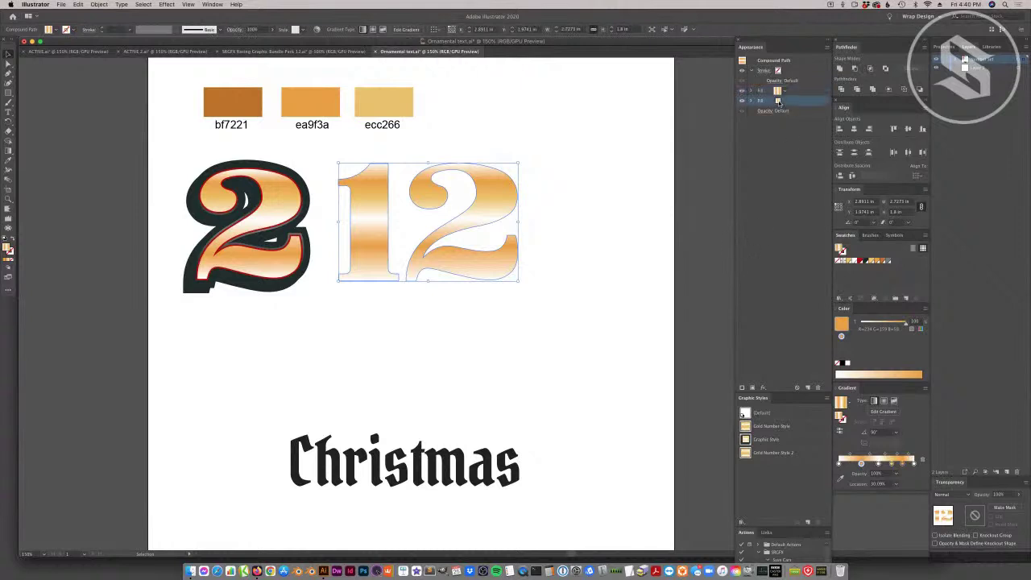
{"action": "left_click", "coordinate": [859, 261]}
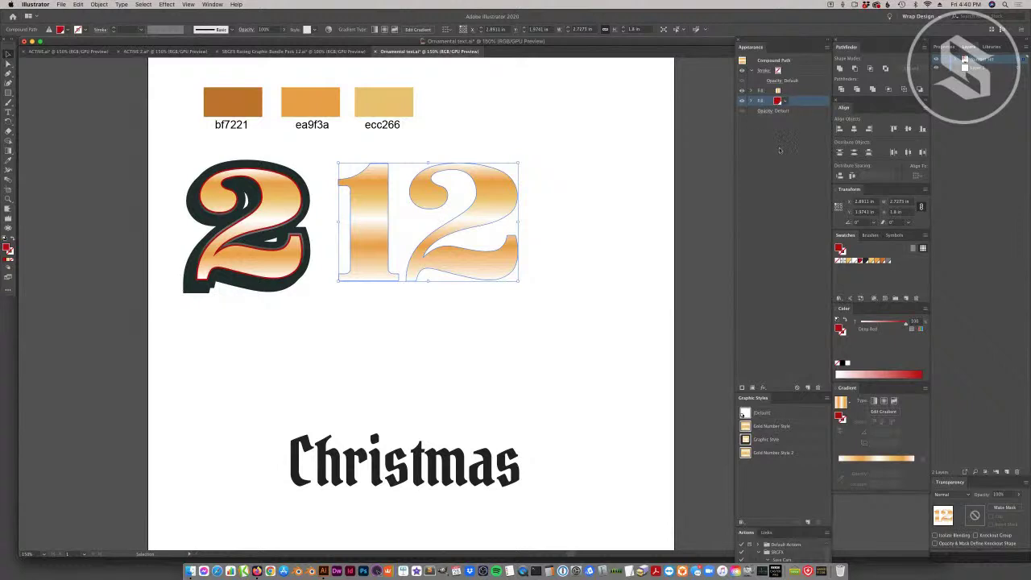
Apply a 0.0216 in Offset Path effect with miter joins to the 12's red fill, with the preview on, and deselect.
{"action": "left_click", "coordinate": [166, 5]}
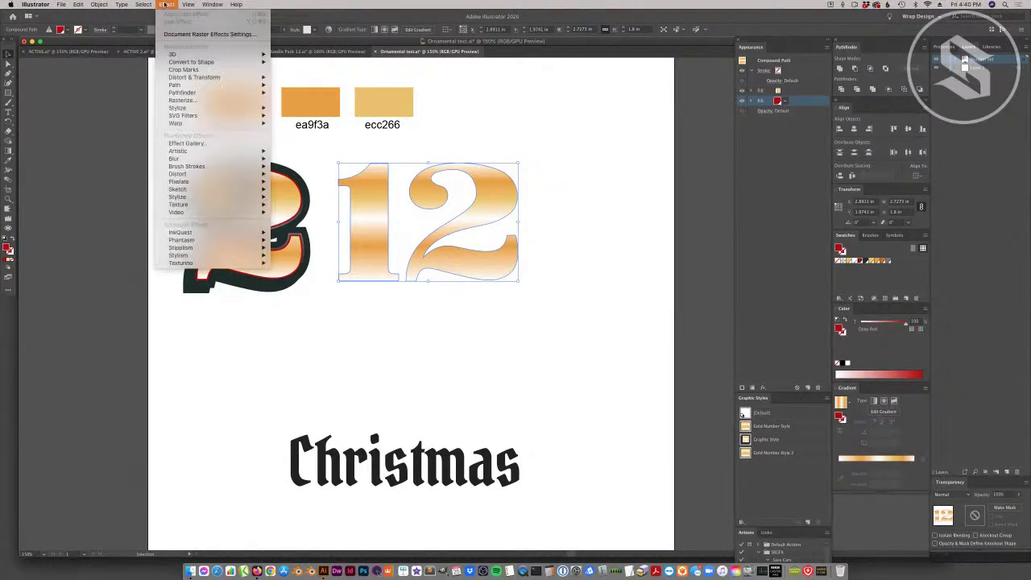
{"action": "mouse_move", "coordinate": [194, 87]}
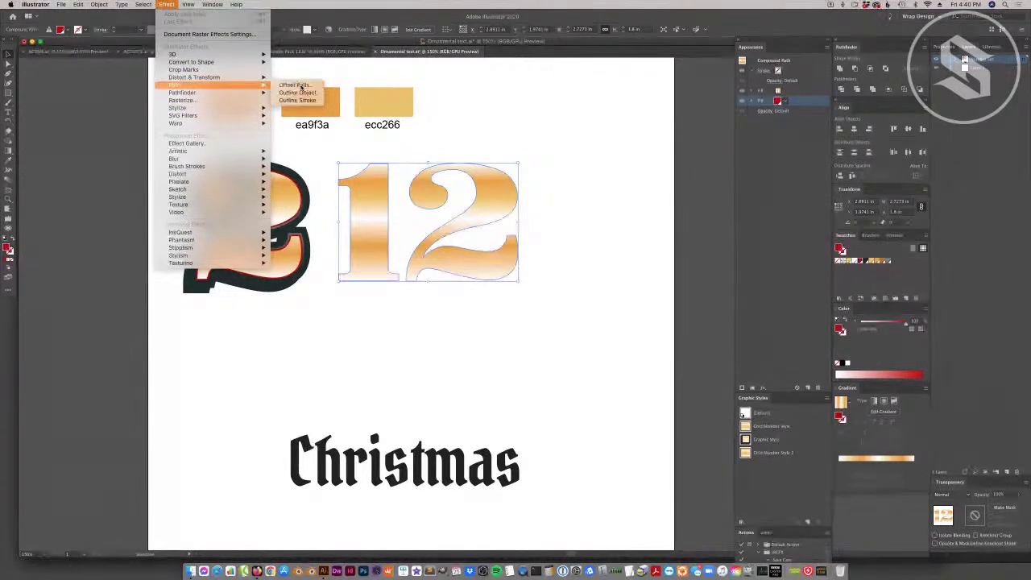
{"action": "left_click", "coordinate": [286, 86]}
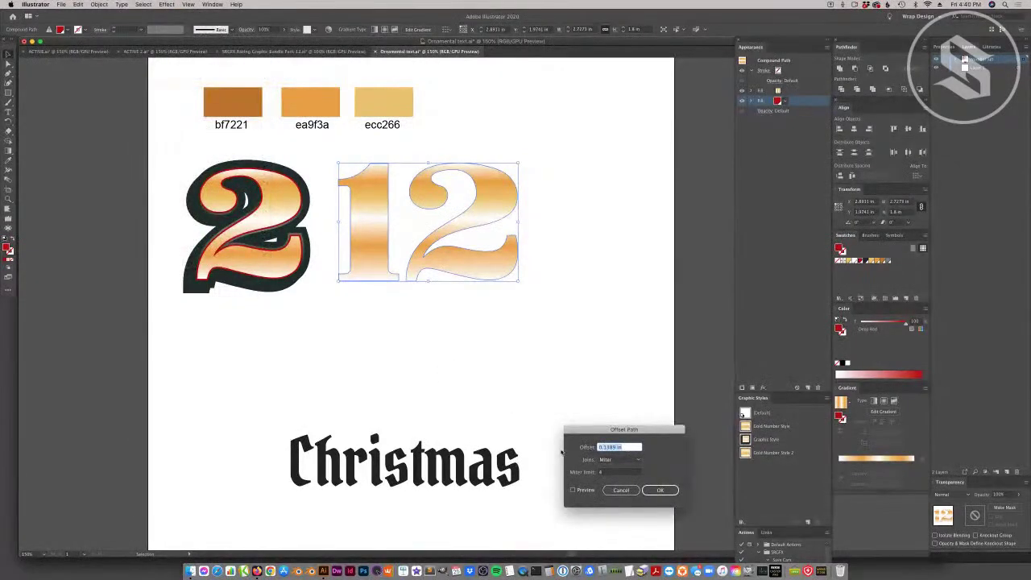
{"action": "key", "text": "super+v"}
{"action": "left_click", "coordinate": [573, 490]}
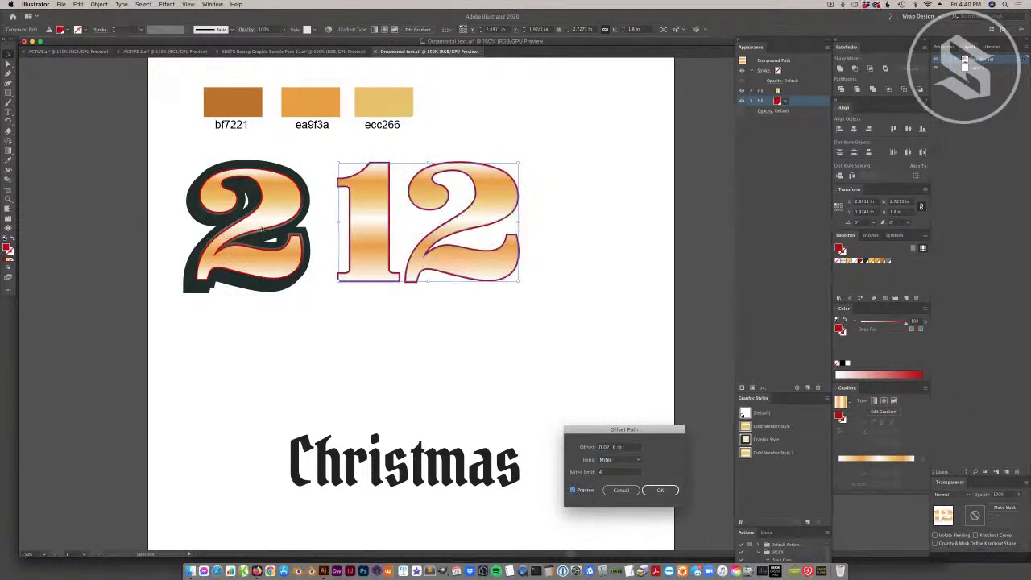
{"action": "left_click", "coordinate": [671, 491]}
{"action": "left_click", "coordinate": [562, 388]}
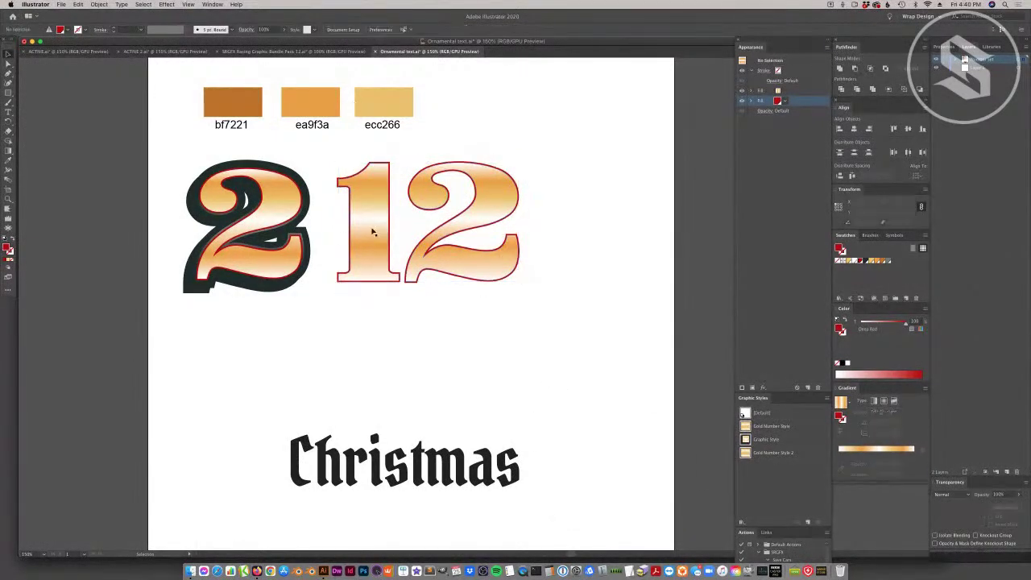
Copy the offset distance from the Offset Path effect of sample 2's dark gradient fill, then close the effect.
{"action": "left_click", "coordinate": [309, 254]}
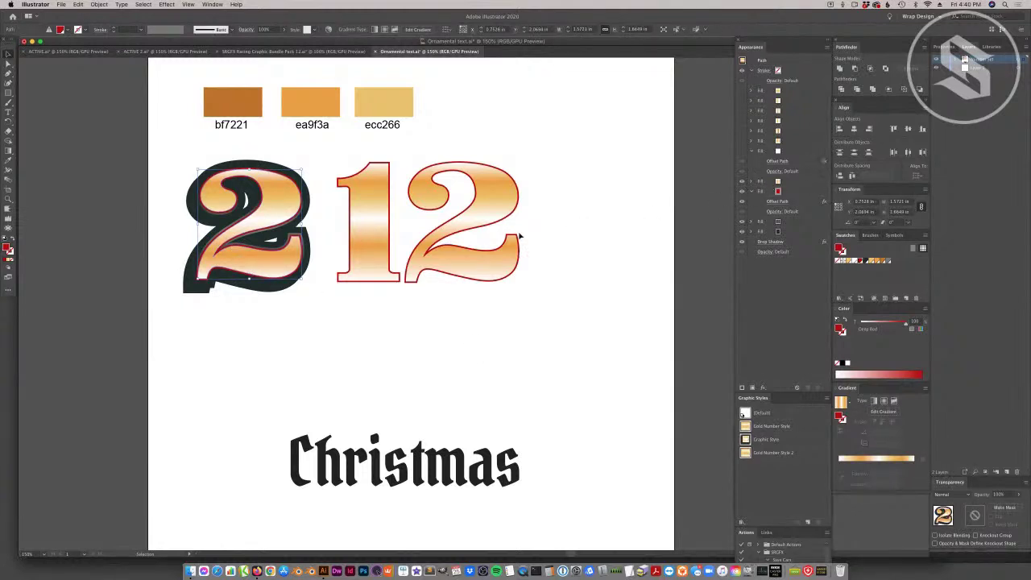
{"action": "left_click", "coordinate": [751, 222]}
{"action": "left_click", "coordinate": [785, 232]}
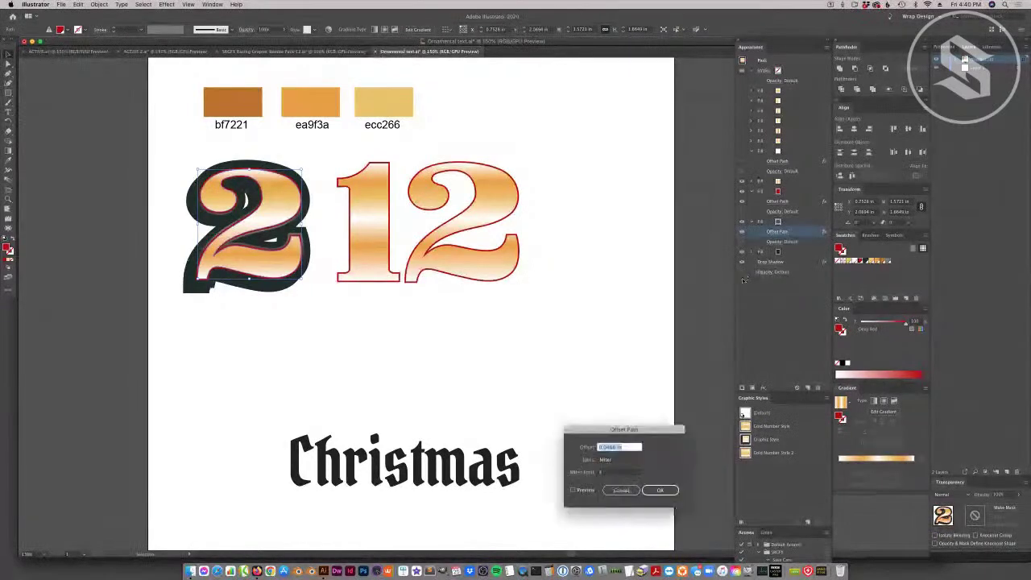
{"action": "left_click", "coordinate": [658, 489]}
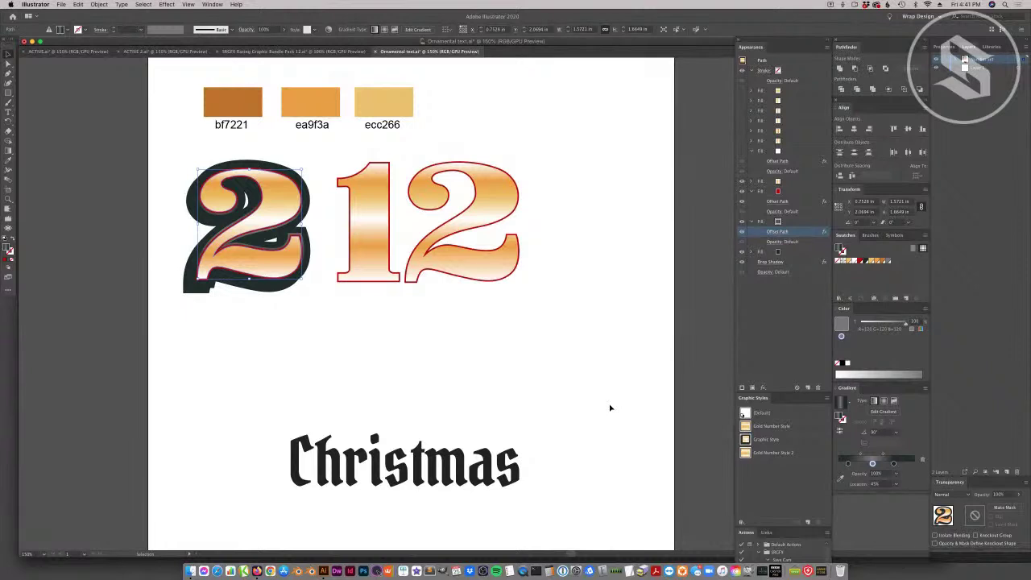
Duplicate the 12's Deep Red fill and expand both copies to show their Offset Path effects.
{"action": "left_click", "coordinate": [480, 278]}
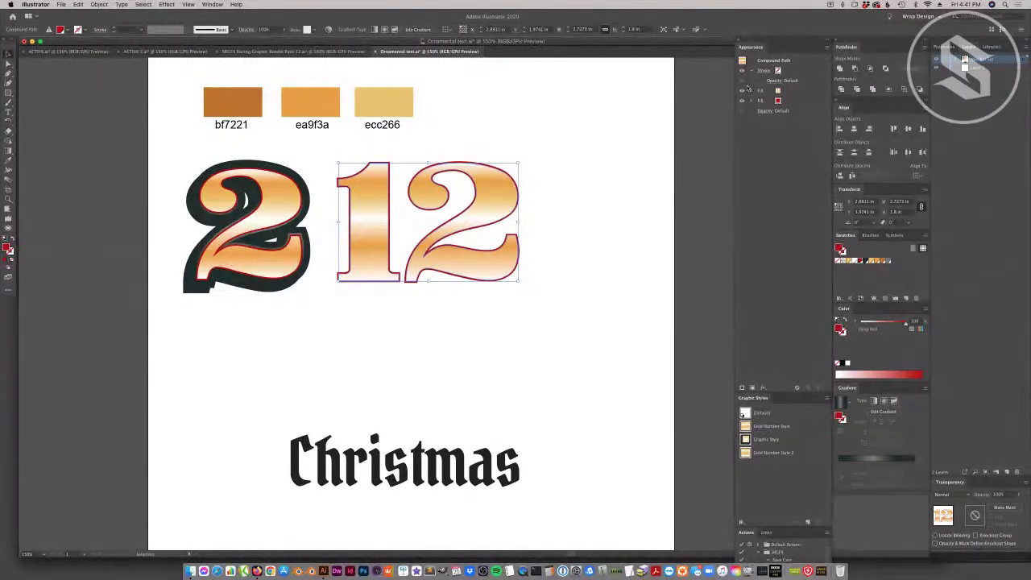
{"action": "left_click", "coordinate": [792, 103]}
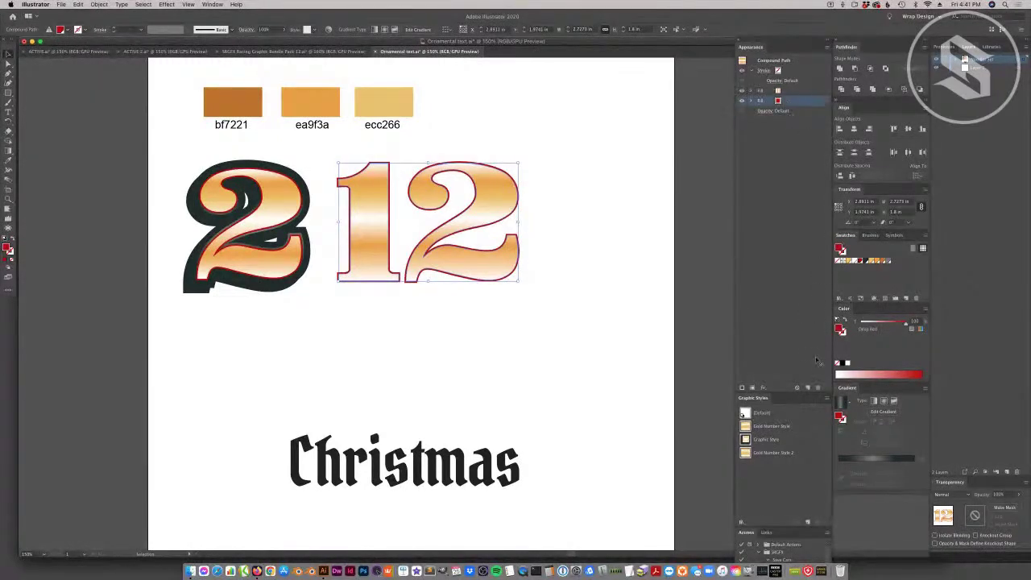
{"action": "left_click", "coordinate": [808, 387]}
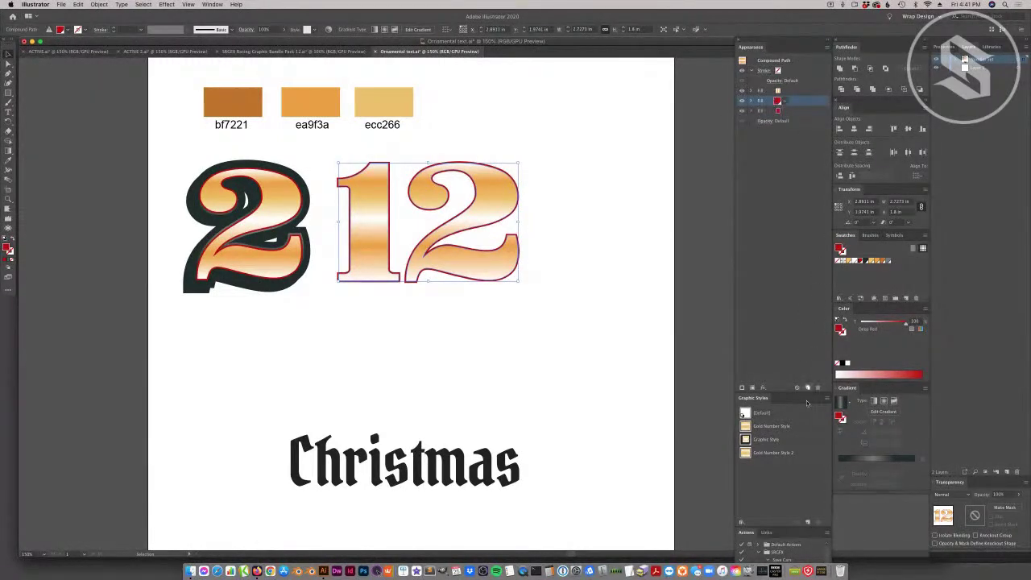
{"action": "left_click", "coordinate": [751, 110]}
{"action": "left_click", "coordinate": [751, 100]}
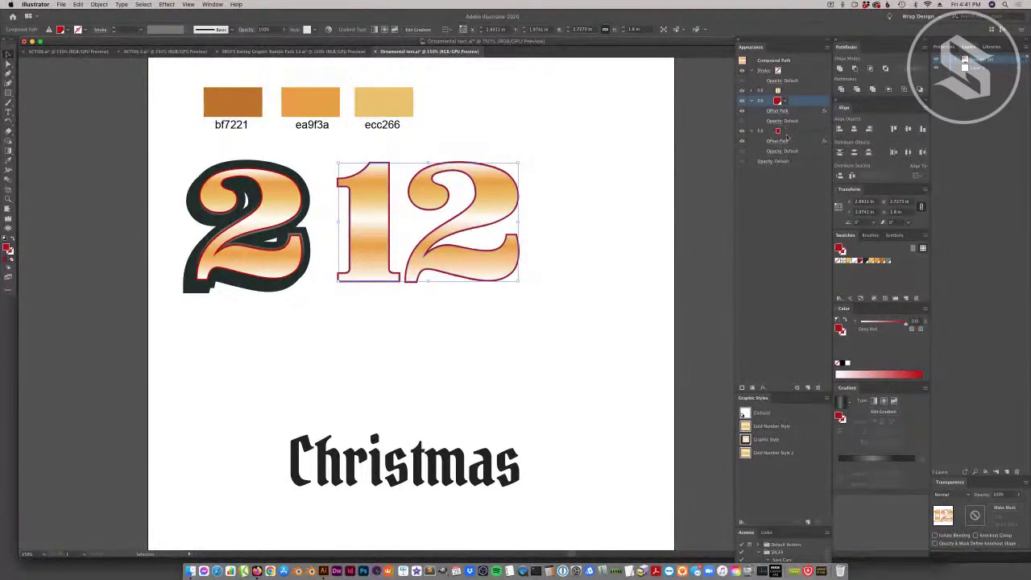
Set the Offset Path of the 12's lower red fill to sample 2's 0.0466 in with miter joins, preview on.
{"action": "left_click", "coordinate": [778, 141]}
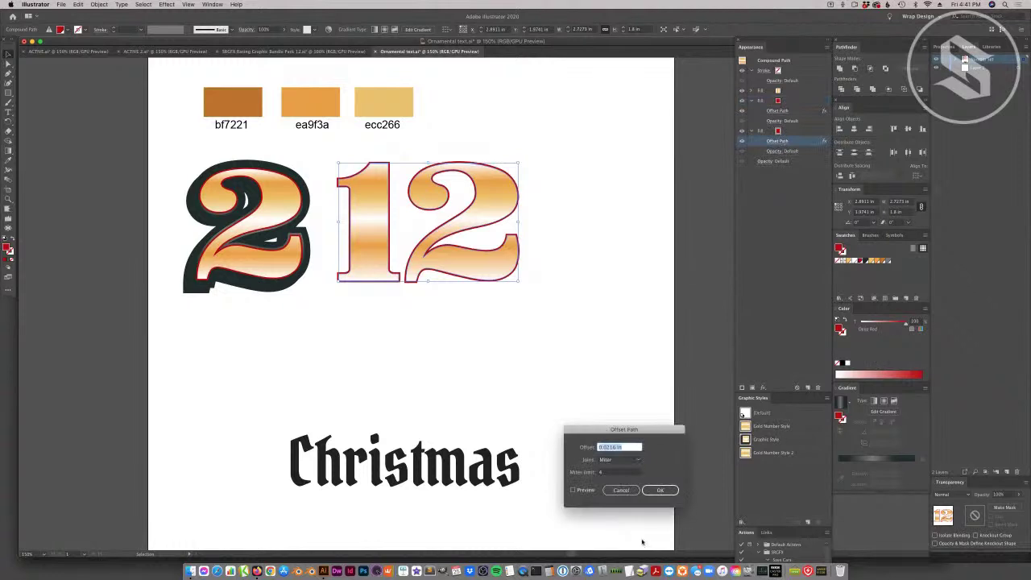
{"action": "left_click", "coordinate": [617, 460]}
{"action": "left_click", "coordinate": [628, 447]}
{"action": "left_click_drag", "start_coordinate": [628, 447], "coordinate": [583, 447]}
{"action": "key", "text": "Up"}
{"action": "key", "text": "Up"}
{"action": "left_click", "coordinate": [573, 490]}
{"action": "left_click", "coordinate": [660, 490]}
Recolor the 12's lower red fill with the dark gray gradient used in sample 2's outline.
{"action": "left_click", "coordinate": [287, 238]}
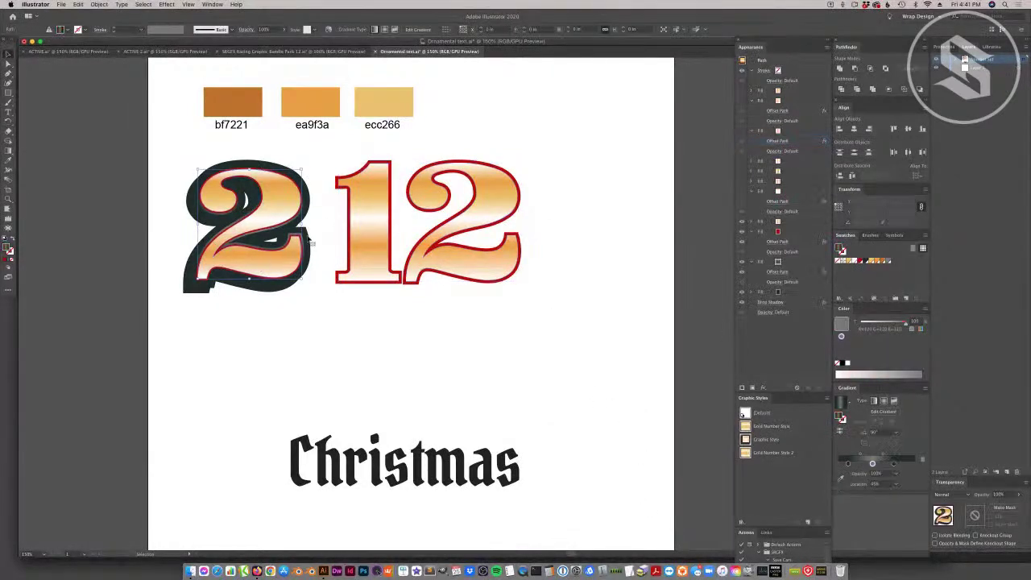
{"action": "left_click", "coordinate": [783, 262]}
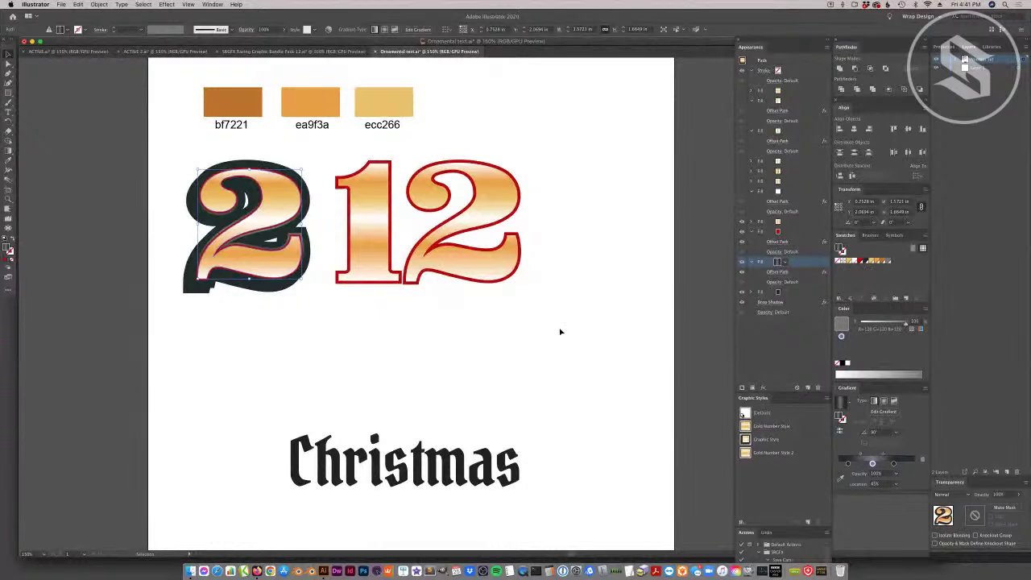
{"action": "left_click", "coordinate": [517, 264]}
{"action": "left_click", "coordinate": [779, 132]}
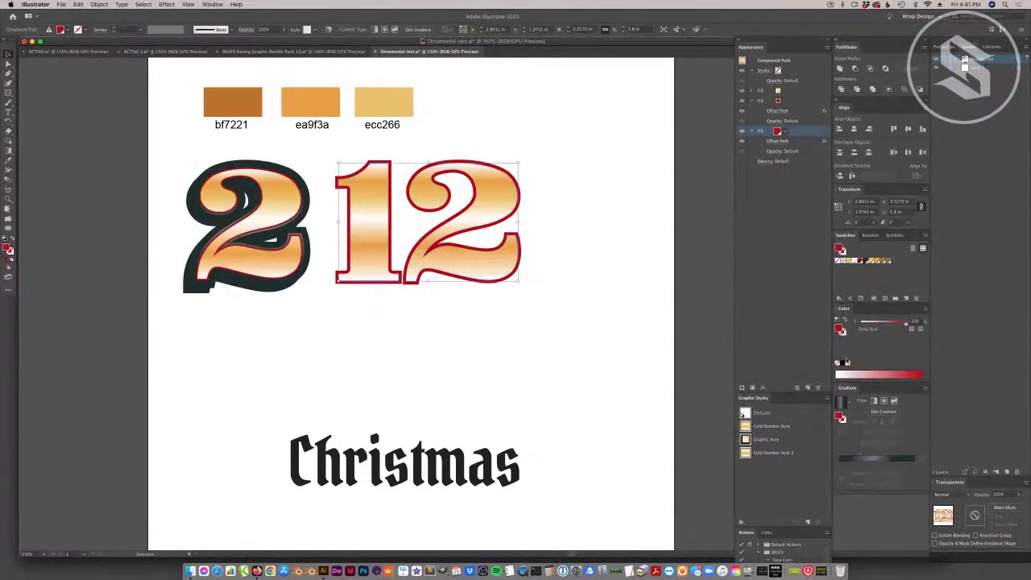
{"action": "left_click_drag", "start_coordinate": [866, 261], "coordinate": [859, 463]}
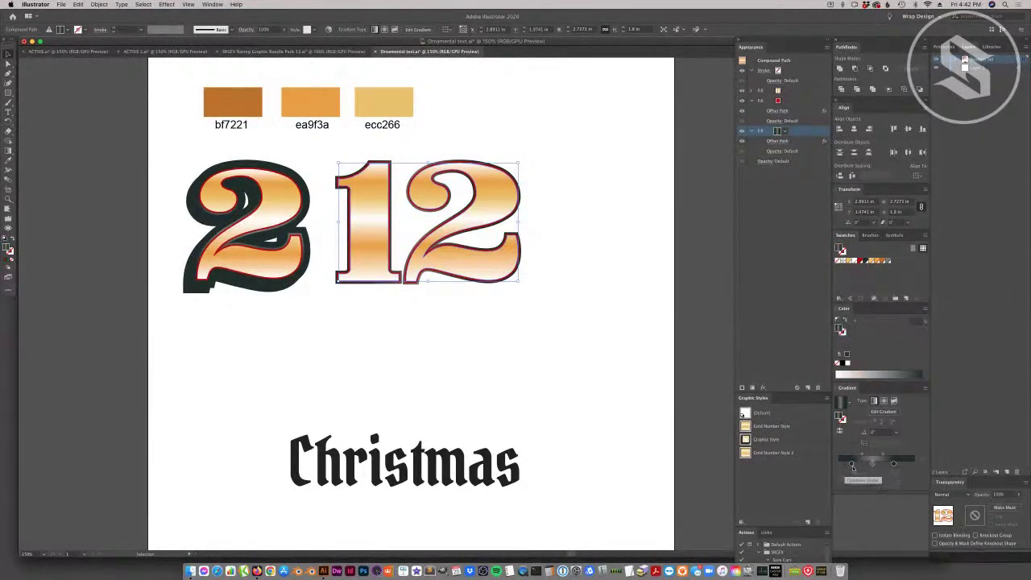
Reposition the dark outer stops of the 12's outline gradient and set its angle to 90°.
{"action": "left_click", "coordinate": [844, 464]}
{"action": "left_click_drag", "start_coordinate": [844, 465], "coordinate": [900, 466]}
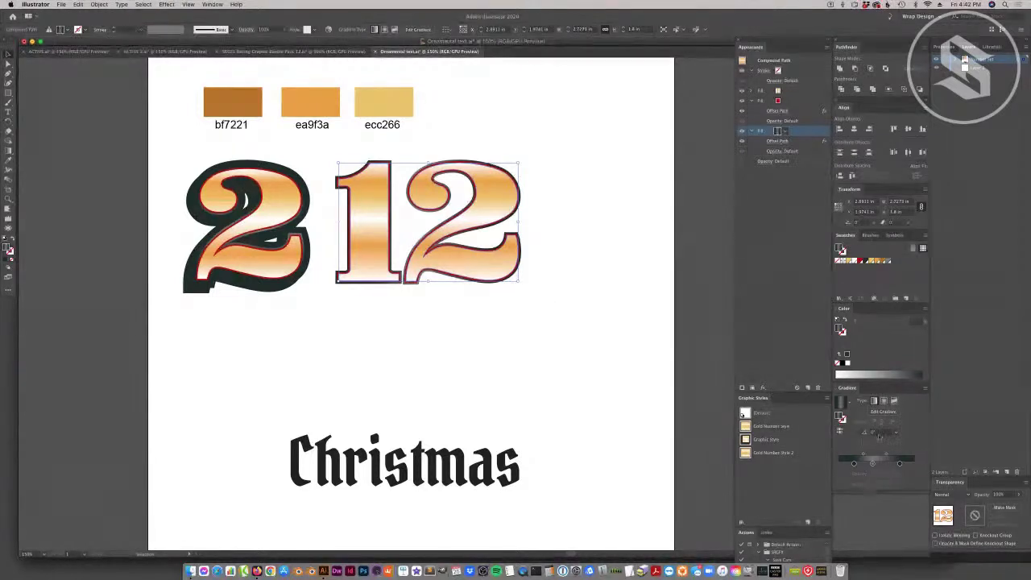
{"action": "double_click", "coordinate": [878, 433]}
{"action": "type", "text": "900"}
{"action": "key", "text": "Return"}
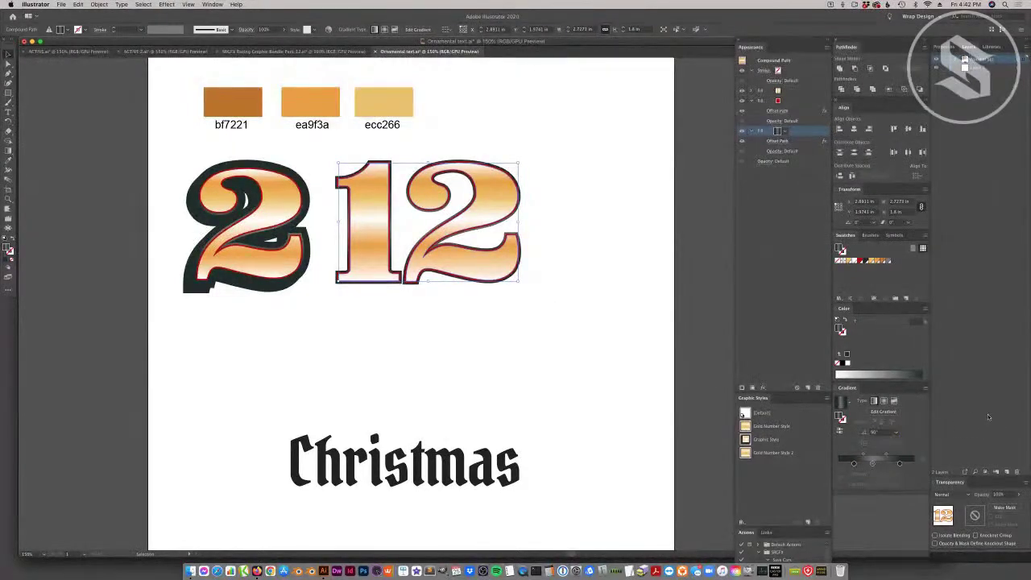
Spread the outline gradient's dark stops to about 18% and 86%, place the gray stop at about 52%, and deselect.
{"action": "left_click", "coordinate": [872, 463]}
{"action": "left_click_drag", "start_coordinate": [872, 464], "coordinate": [851, 464]}
{"action": "left_click", "coordinate": [899, 464]}
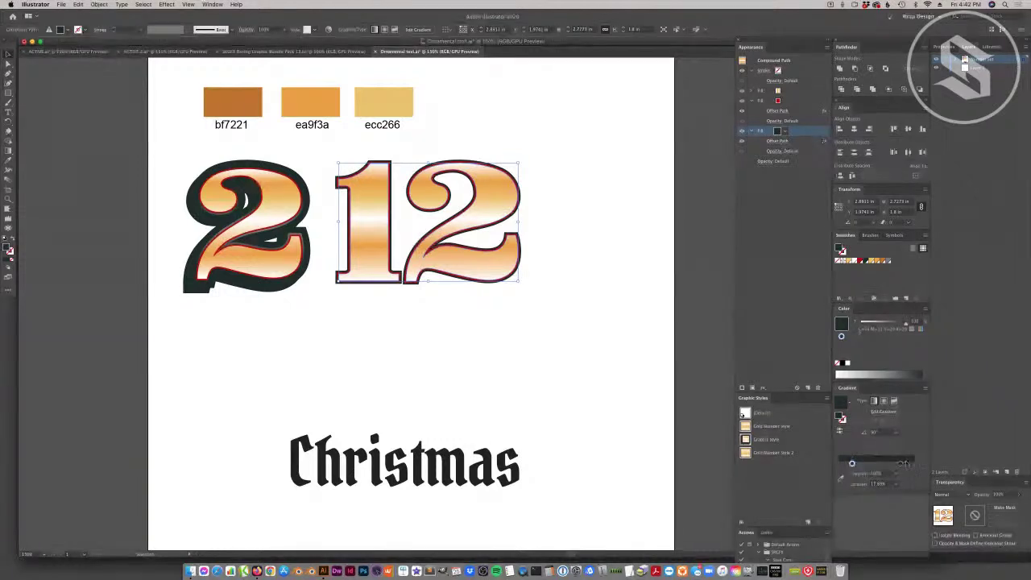
{"action": "left_click_drag", "start_coordinate": [900, 464], "coordinate": [903, 464]}
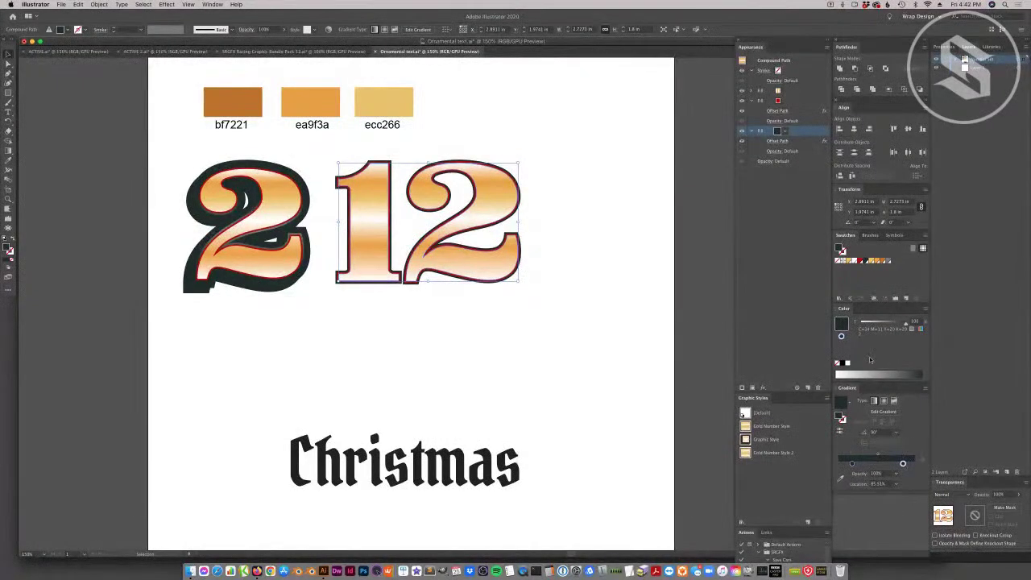
{"action": "left_click", "coordinate": [873, 465]}
{"action": "left_click_drag", "start_coordinate": [874, 465], "coordinate": [877, 465]}
{"action": "left_click", "coordinate": [486, 355]}
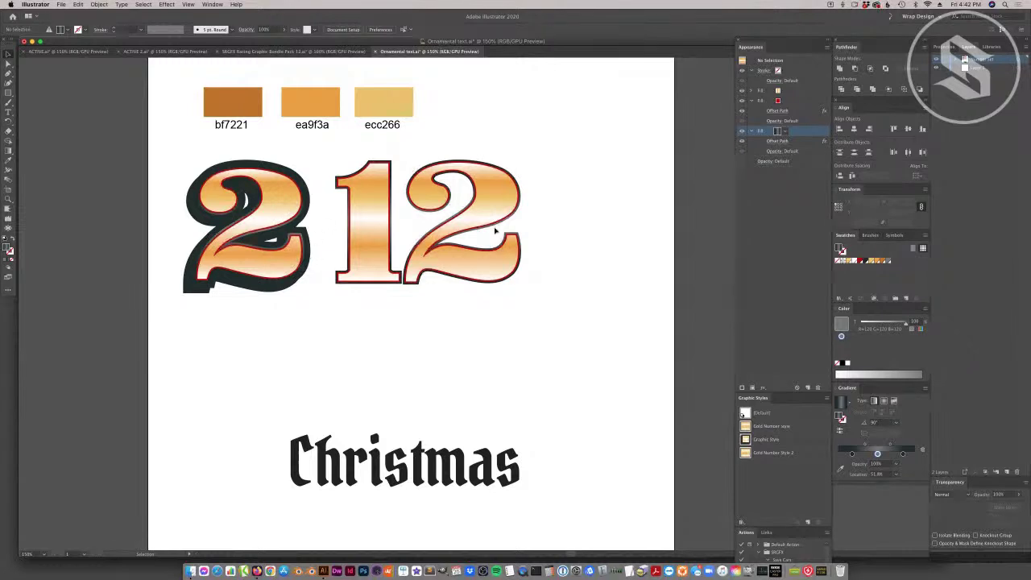
Compare the outline gradient with sample 2's and move the 12's dark outer stops inward, the right one to about 80%.
{"action": "left_click", "coordinate": [275, 277]}
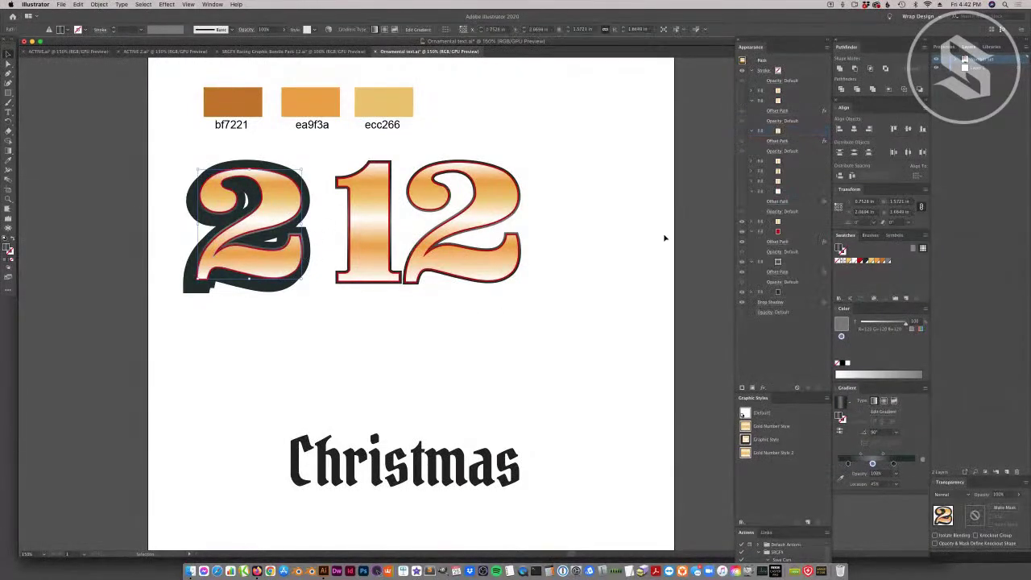
{"action": "left_click", "coordinate": [464, 273]}
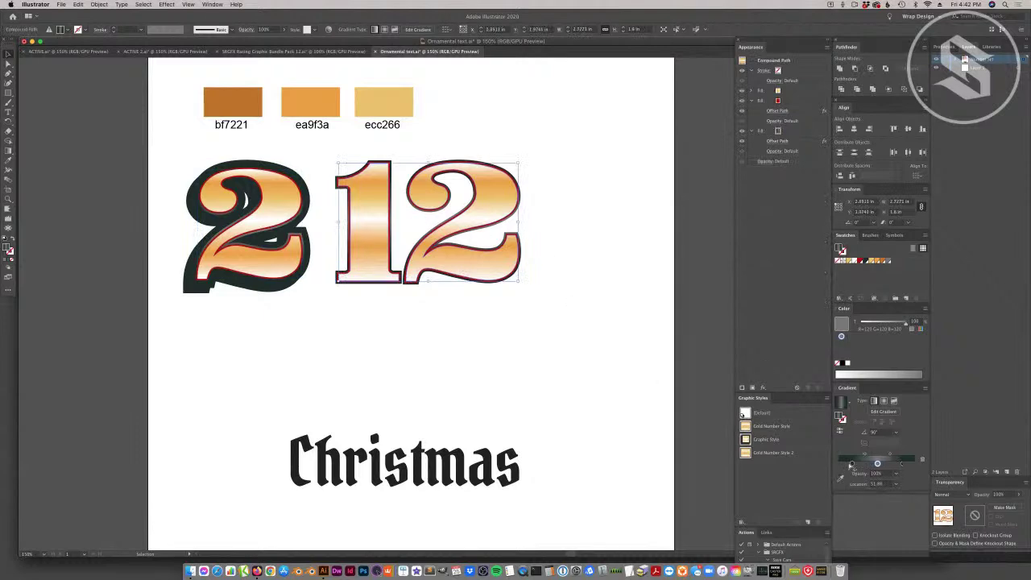
{"action": "left_click", "coordinate": [852, 464]}
{"action": "left_click_drag", "start_coordinate": [878, 464], "coordinate": [899, 465]}
{"action": "left_click", "coordinate": [534, 385]}
Duplicate the 12's dark gradient fill and make the lower copy solid with the dark swatch, keeping the upper copy's gradient.
{"action": "left_click", "coordinate": [476, 272]}
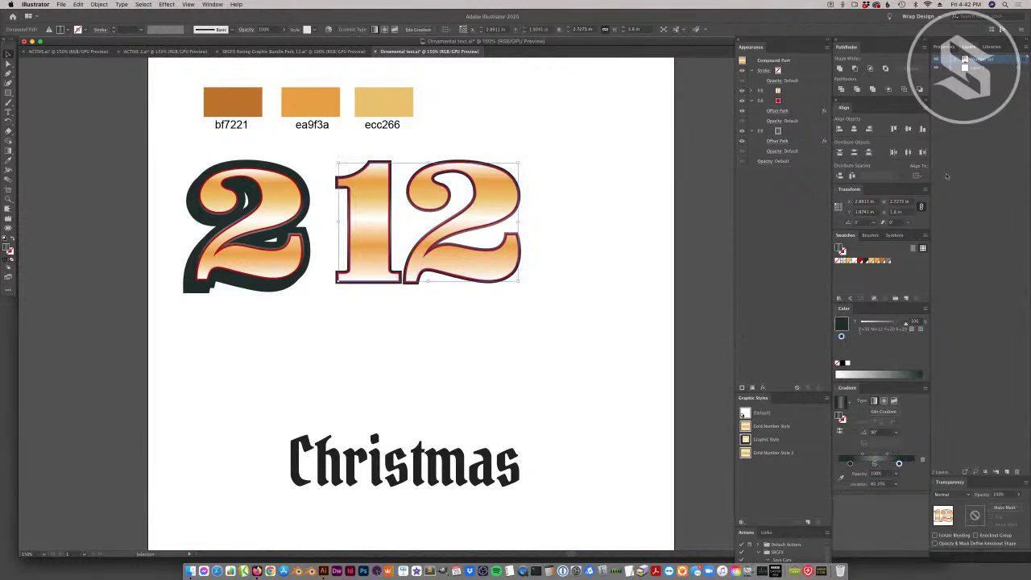
{"action": "left_click", "coordinate": [799, 131]}
{"action": "left_click", "coordinate": [808, 387]}
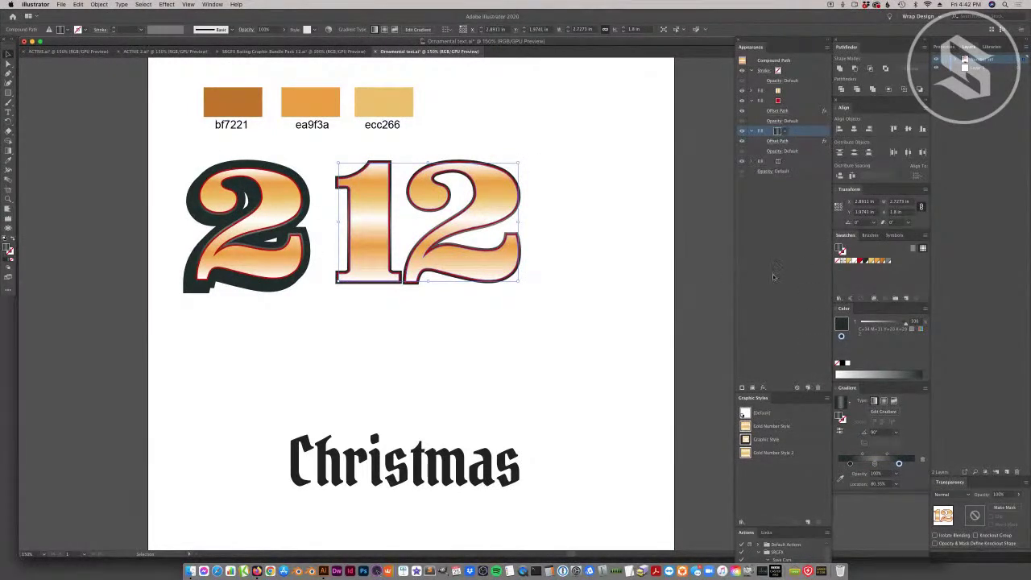
{"action": "left_click", "coordinate": [866, 261]}
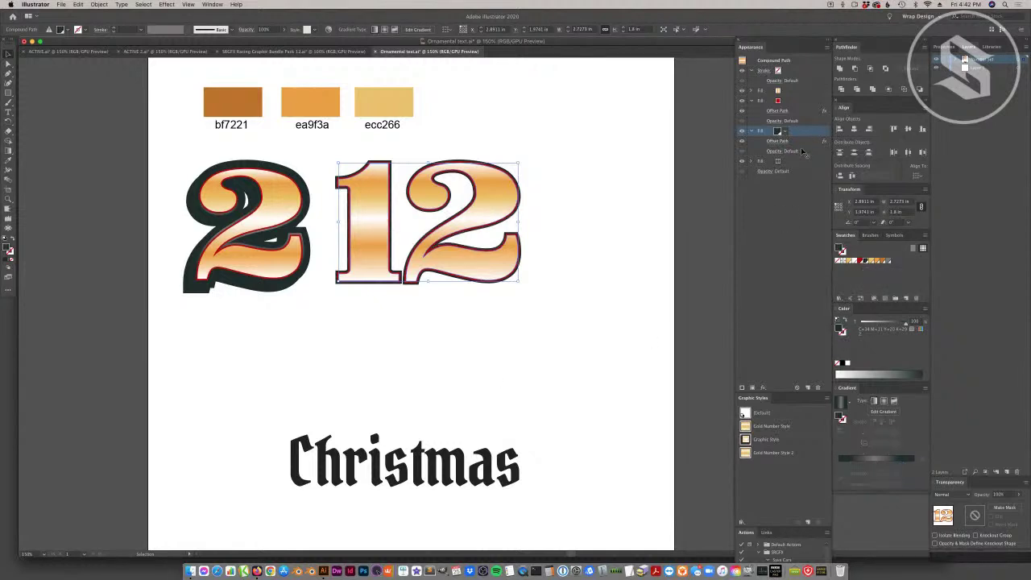
{"action": "key", "text": "cmd+z"}
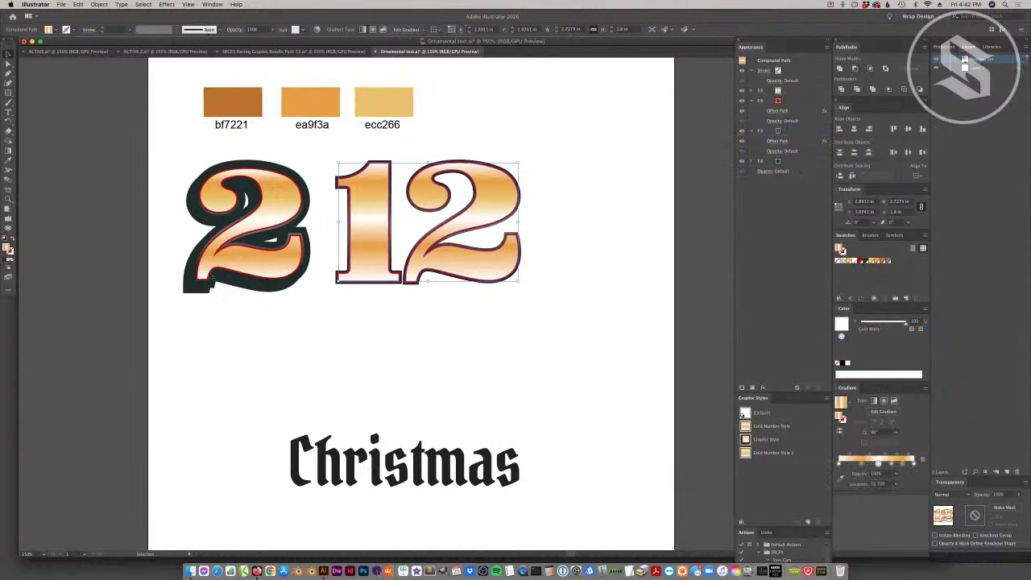
Copy the offset distance from the Offset Path effect of sample 2's bottommost dark fill and close the effect.
{"action": "left_click", "coordinate": [211, 278]}
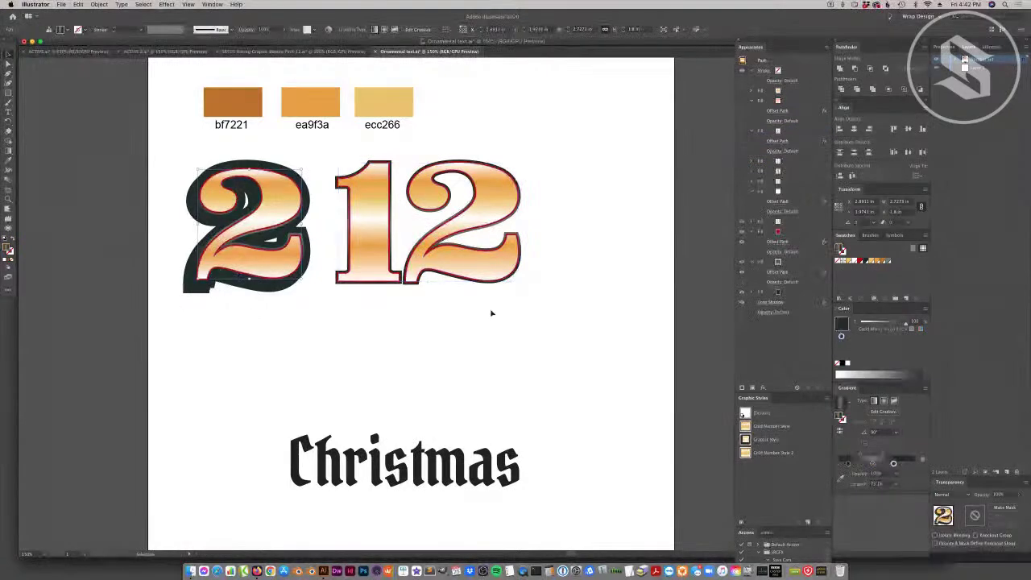
{"action": "left_click", "coordinate": [752, 291]}
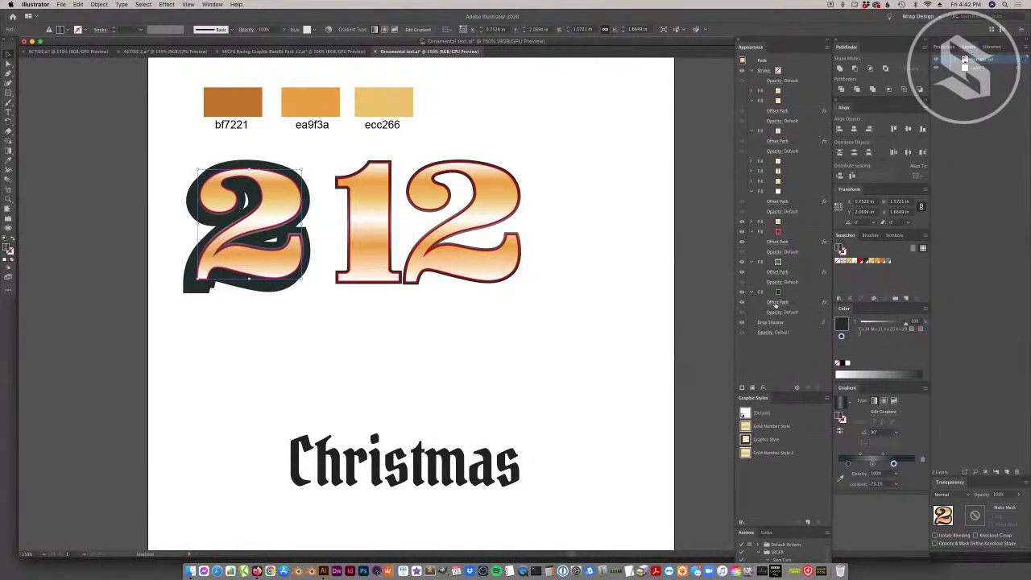
{"action": "left_click", "coordinate": [777, 303]}
{"action": "key", "text": "super+c"}
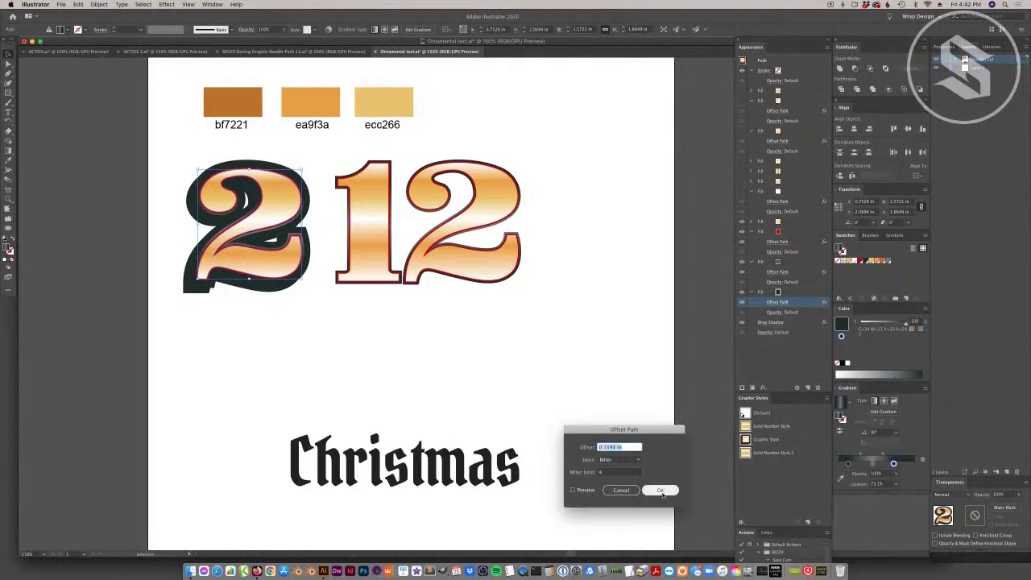
{"action": "left_click", "coordinate": [661, 491]}
Set the Offset Path of the 12's bottom dark fill to the copied 0.1196 in with preview on, and deselect.
{"action": "left_click", "coordinate": [452, 255]}
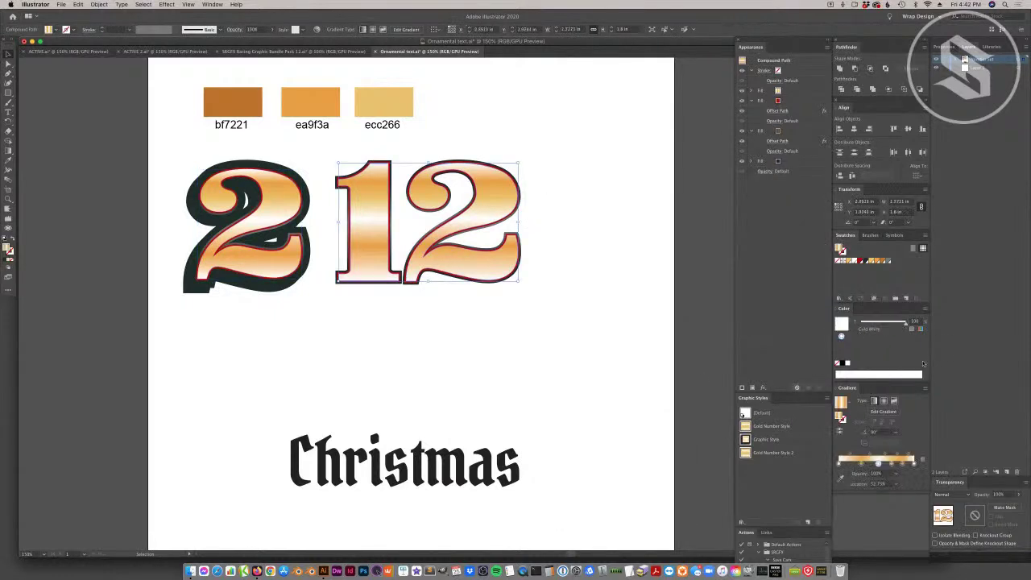
{"action": "left_click", "coordinate": [751, 161]}
{"action": "left_click", "coordinate": [786, 172]}
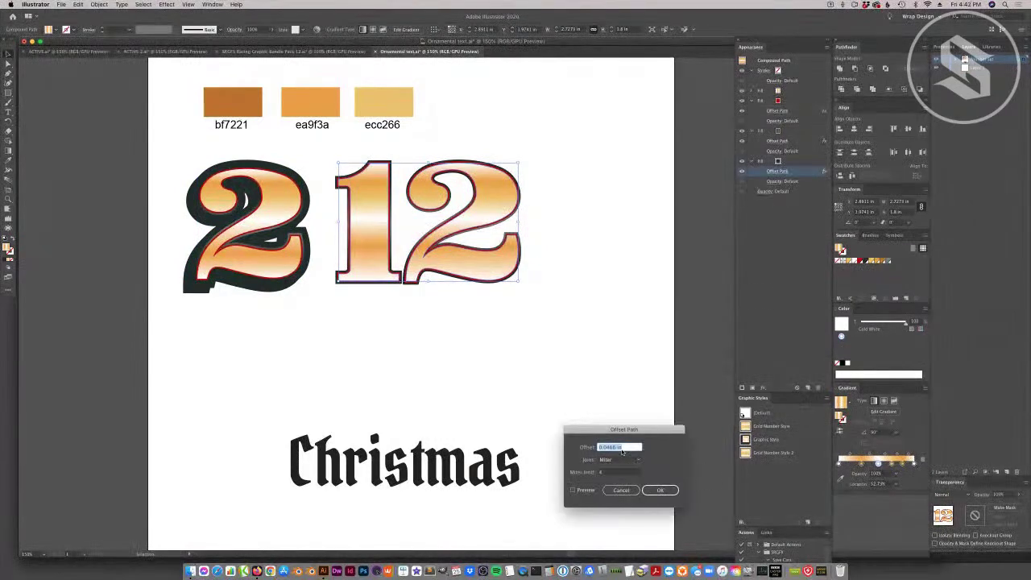
{"action": "key", "text": "super+v"}
{"action": "left_click", "coordinate": [573, 491]}
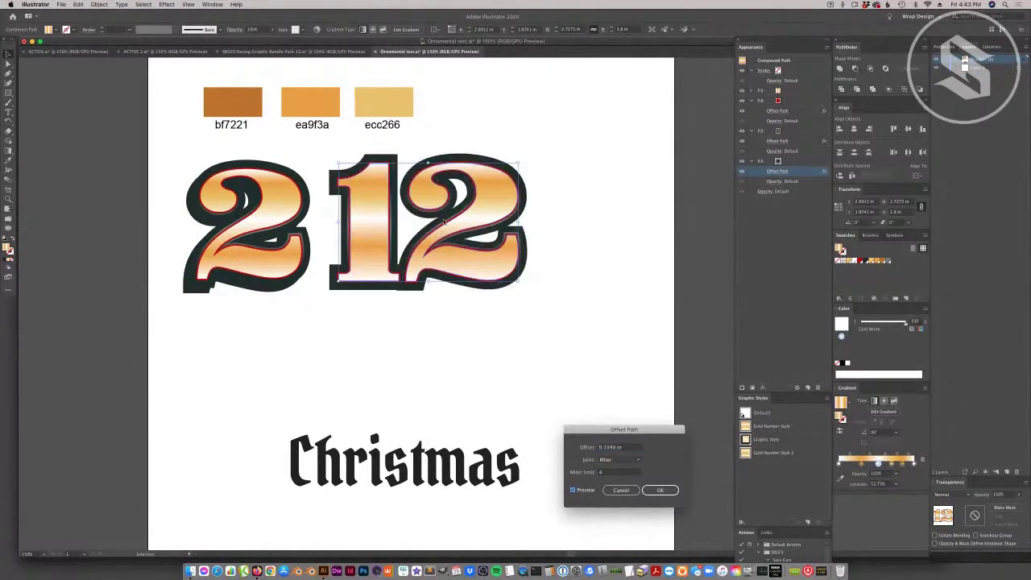
{"action": "left_click", "coordinate": [660, 490]}
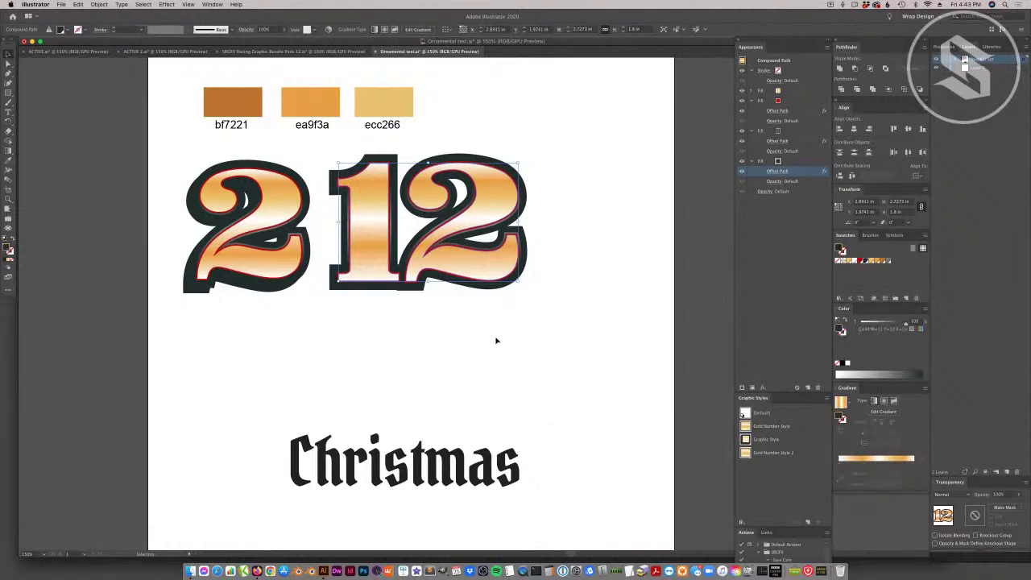
{"action": "left_click", "coordinate": [495, 341]}
Isolate the 12's compound path, nudge its digit 2 slightly right and up, select both digits, and exit isolation.
{"action": "double_click", "coordinate": [443, 252]}
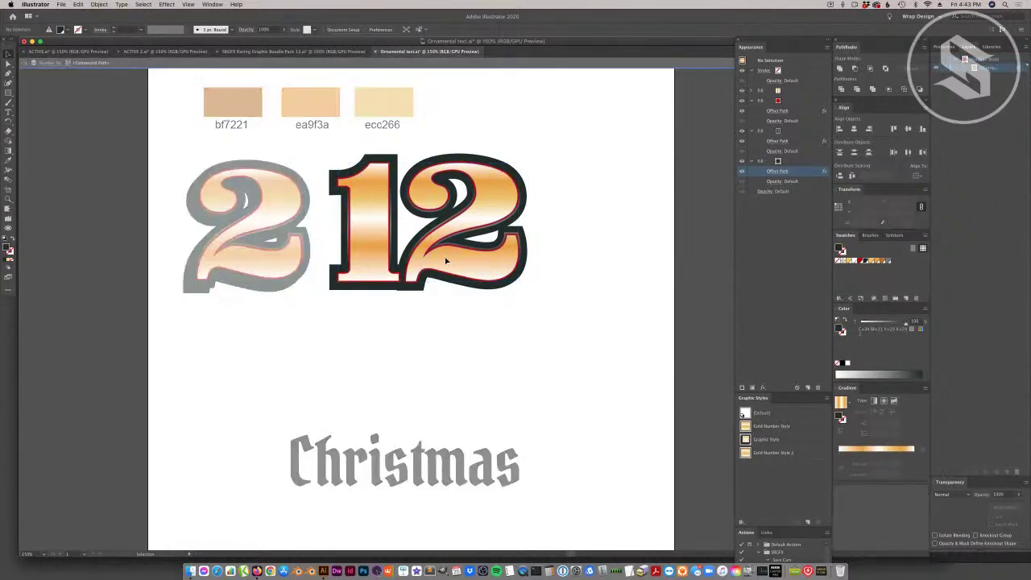
{"action": "key", "text": "Right"}
{"action": "key", "text": "Right"}
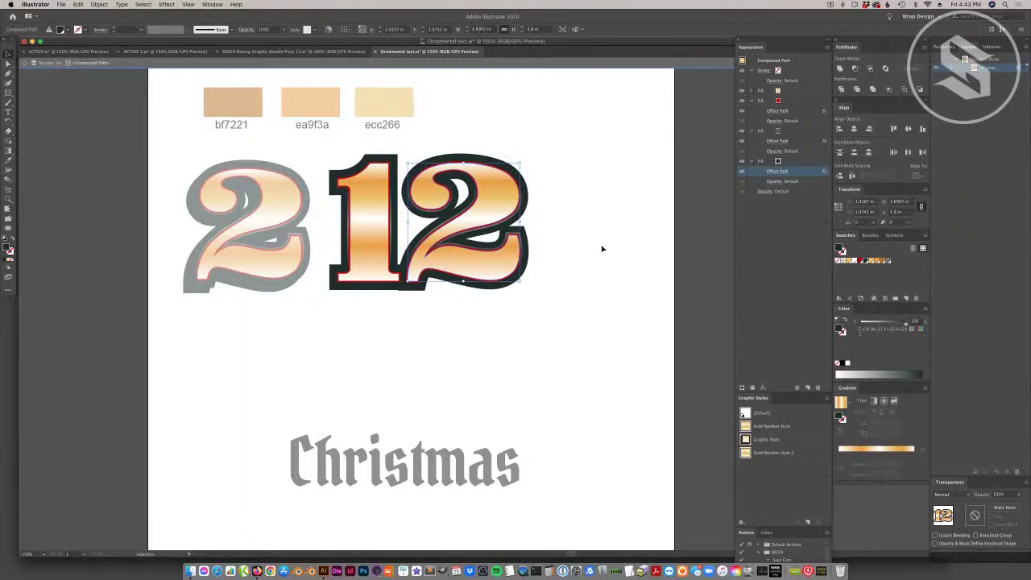
{"action": "key", "text": "Up"}
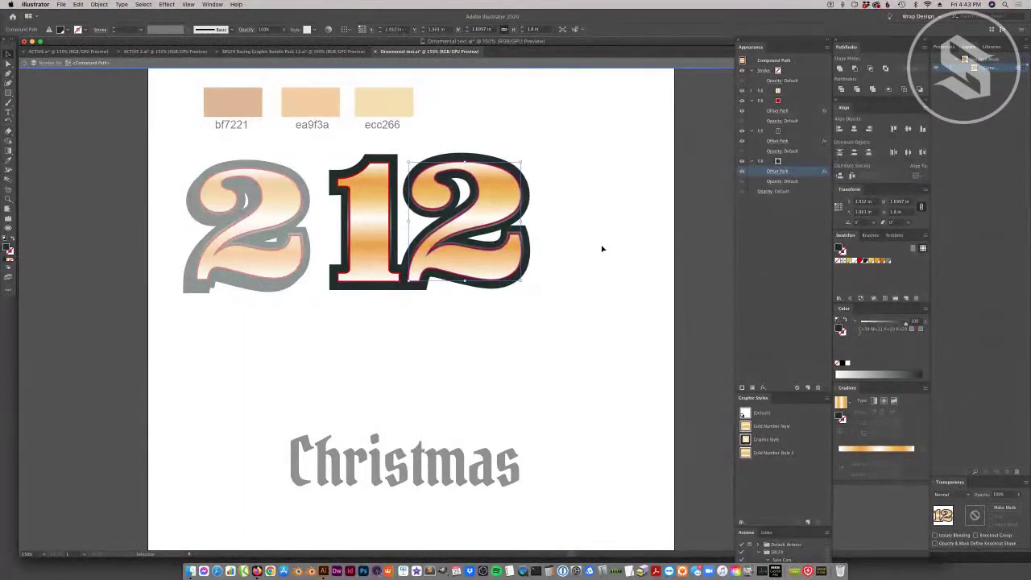
{"action": "key", "text": "super+a"}
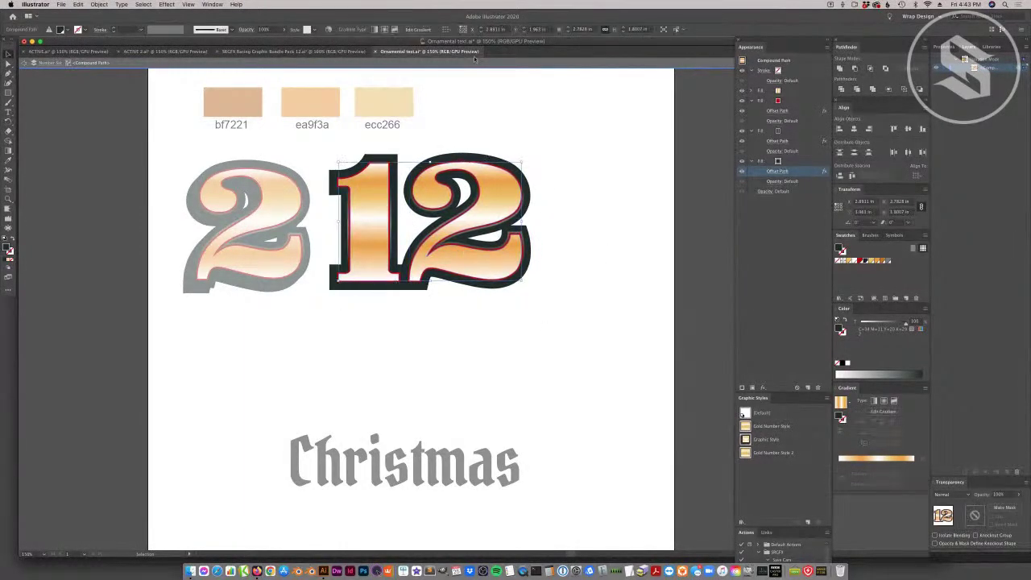
{"action": "left_click", "coordinate": [457, 66]}
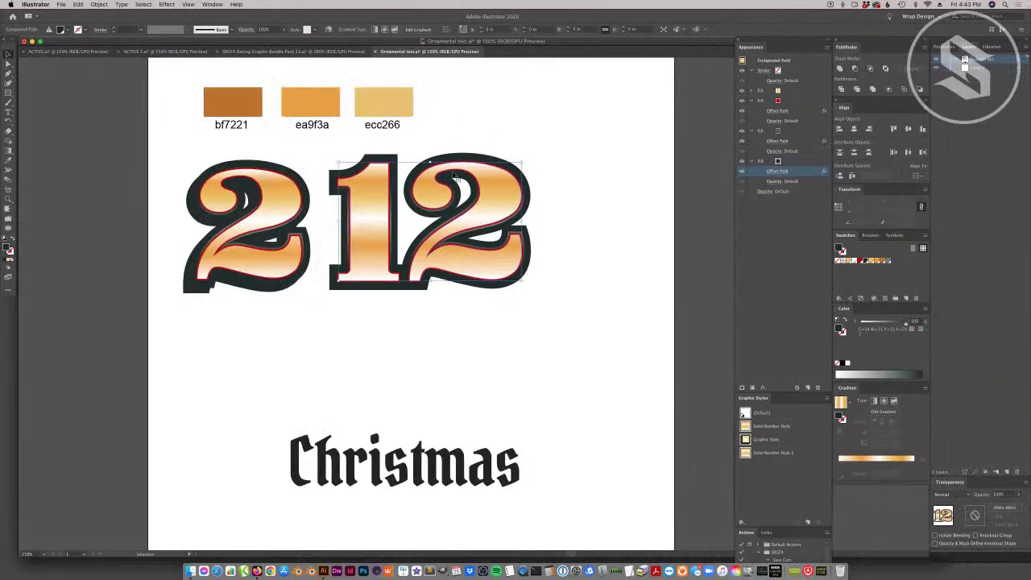
Add a Drop Shadow effect to the 12's bottom dark fill with preview on, 0% opacity and the dark swatch as shadow color.
{"action": "left_click", "coordinate": [159, 4]}
{"action": "mouse_move", "coordinate": [202, 85]}
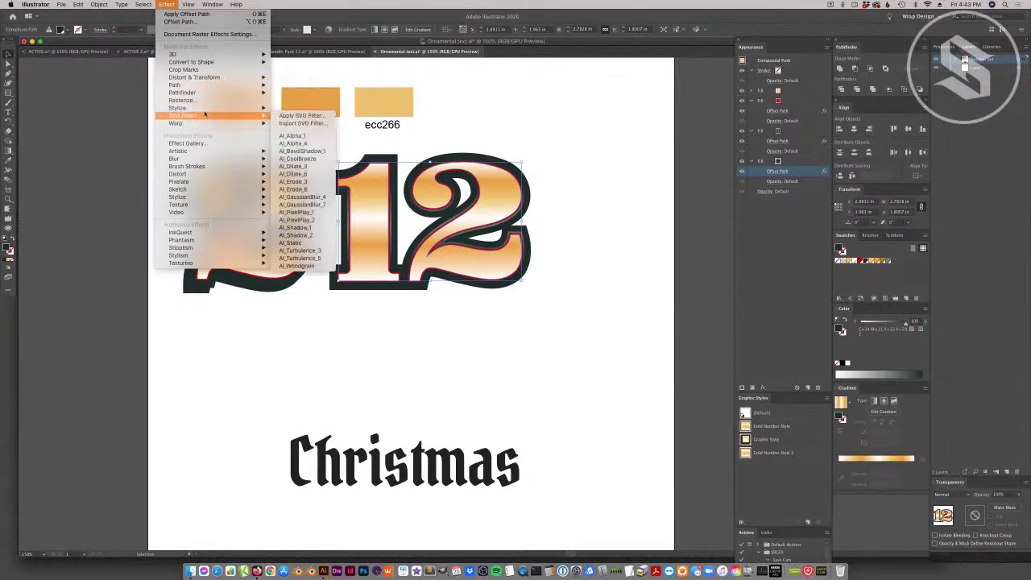
{"action": "mouse_move", "coordinate": [185, 108]}
{"action": "left_click", "coordinate": [302, 110]}
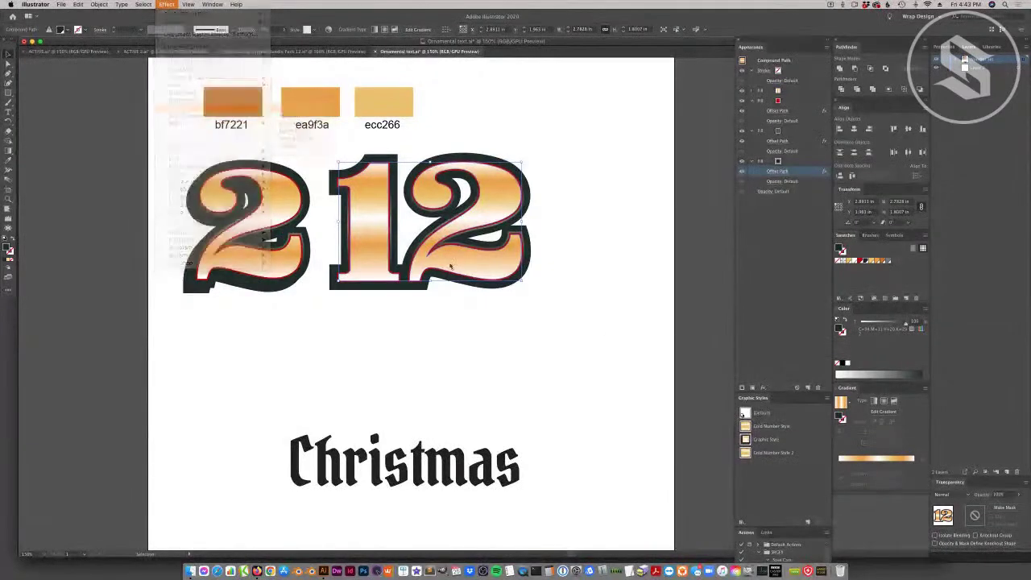
{"action": "left_click", "coordinate": [612, 442]}
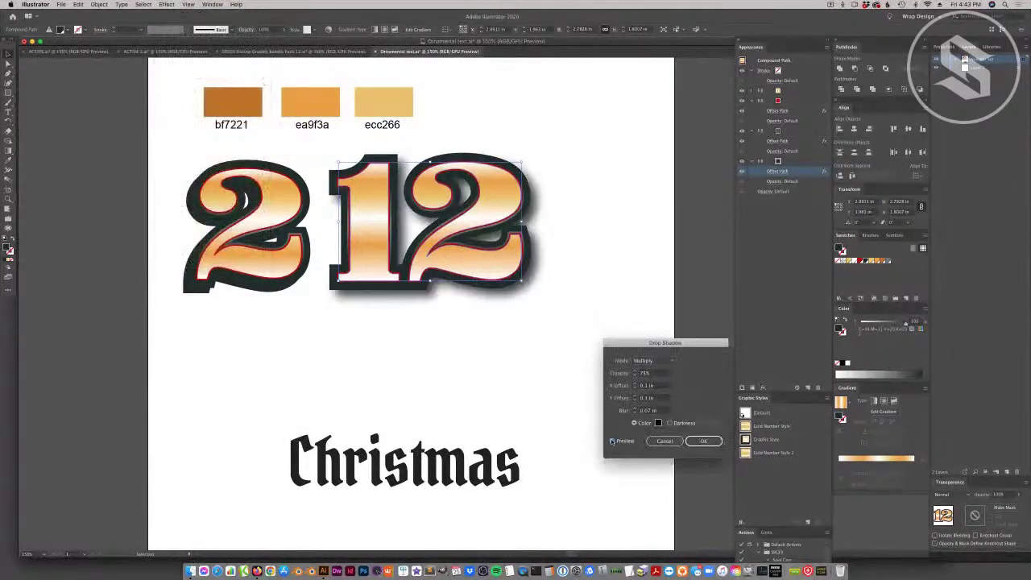
{"action": "left_click", "coordinate": [650, 372]}
{"action": "type", "text": "0"}
{"action": "left_click", "coordinate": [659, 424]}
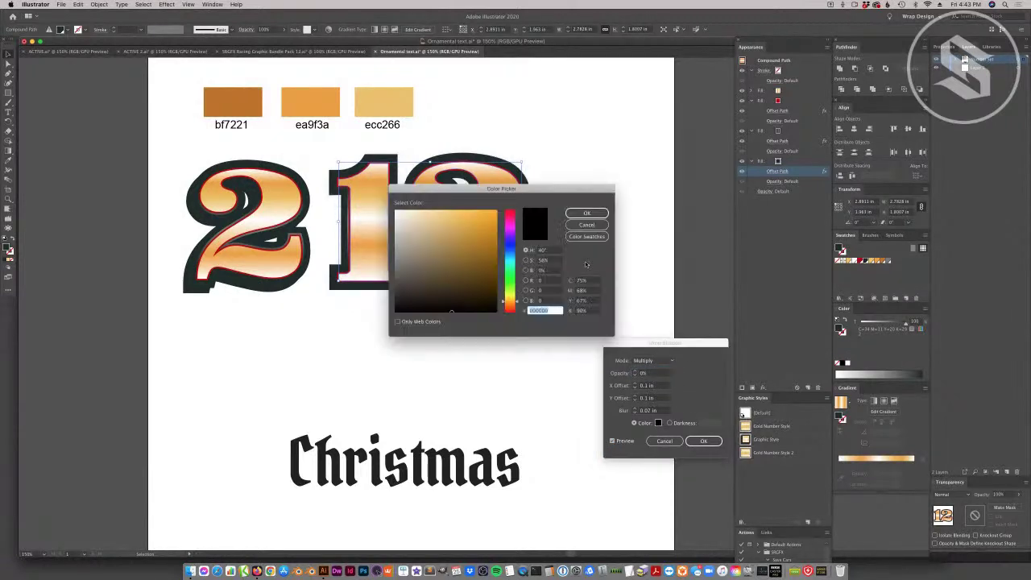
{"action": "left_click", "coordinate": [586, 236]}
{"action": "left_click", "coordinate": [427, 242]}
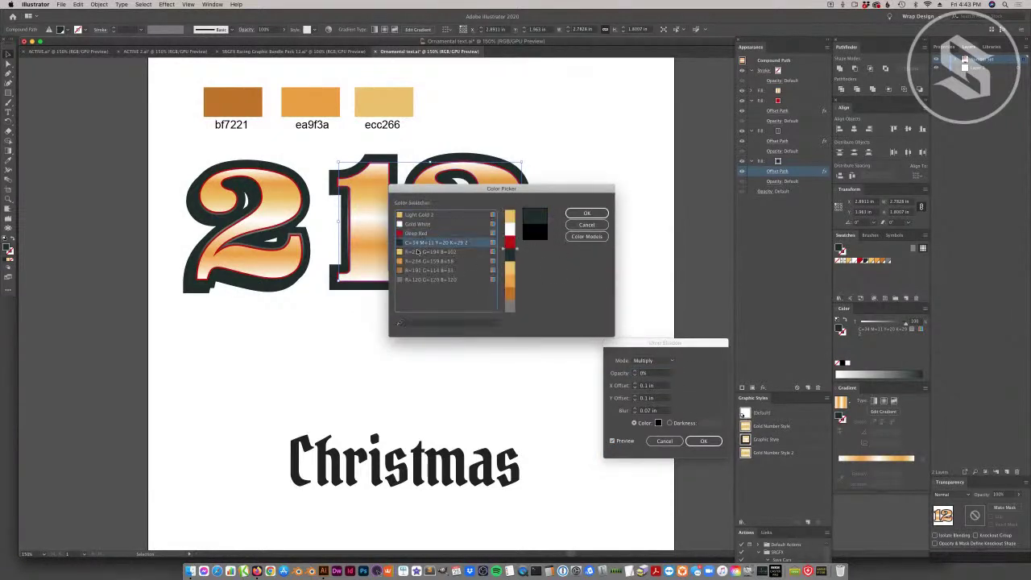
{"action": "key", "text": "Return"}
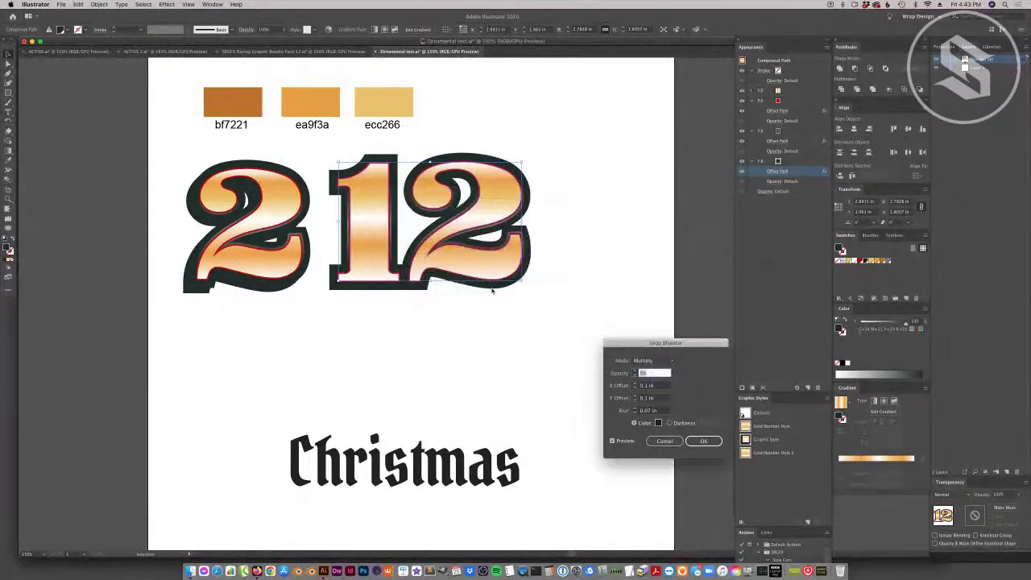
Set the shadow to Normal mode with 0 in blur and 0.5 in X and Y offsets, and apply the effect.
{"action": "left_click", "coordinate": [657, 361]}
{"action": "left_click", "coordinate": [644, 352]}
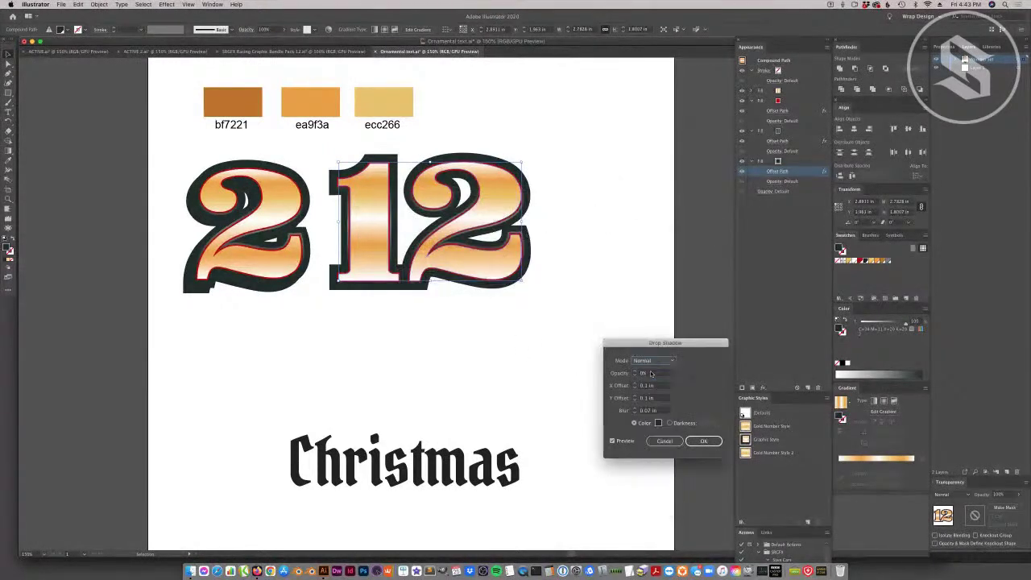
{"action": "left_click", "coordinate": [651, 411]}
{"action": "type", "text": "0"}
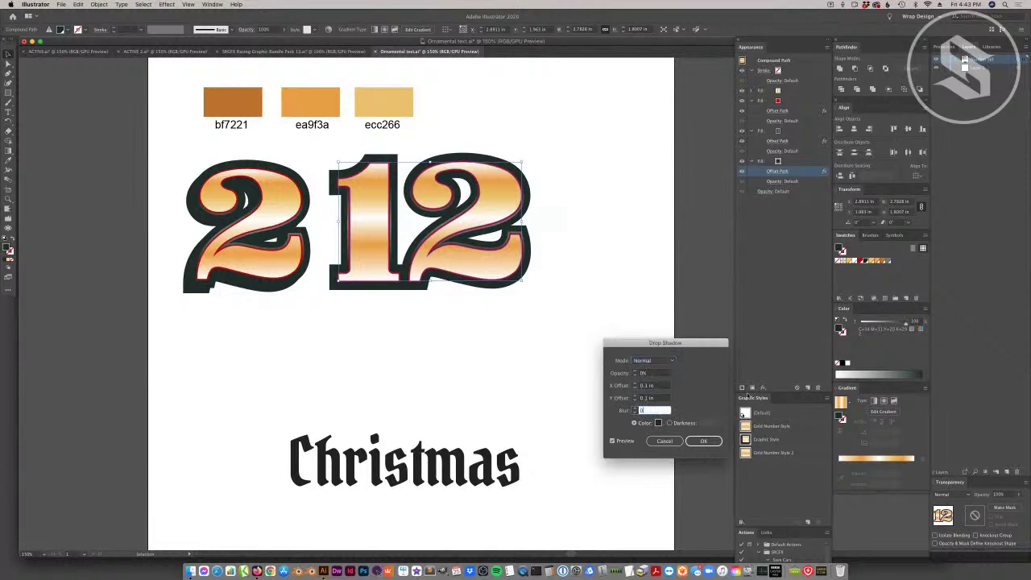
{"action": "left_click", "coordinate": [613, 441]}
{"action": "left_click", "coordinate": [646, 386]}
{"action": "type", "text": "0.5"}
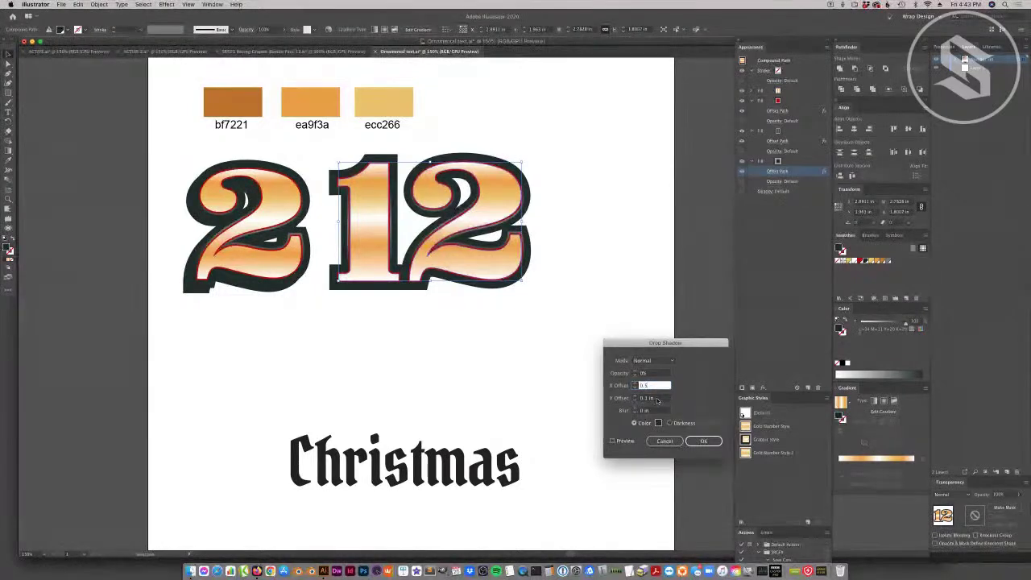
{"action": "key", "text": "Tab"}
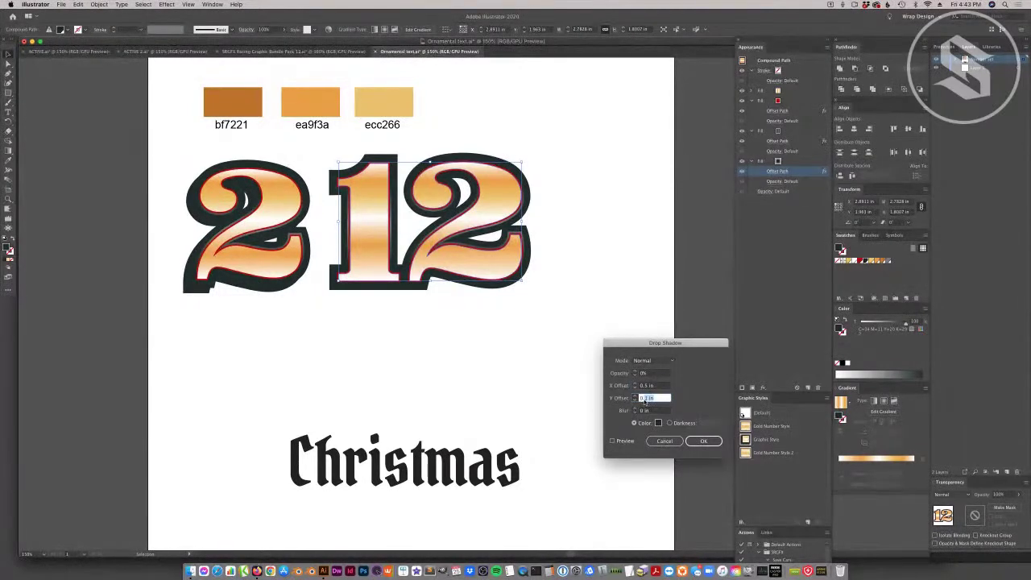
{"action": "type", "text": "0.5"}
{"action": "left_click", "coordinate": [613, 441]}
{"action": "left_click", "coordinate": [703, 442]}
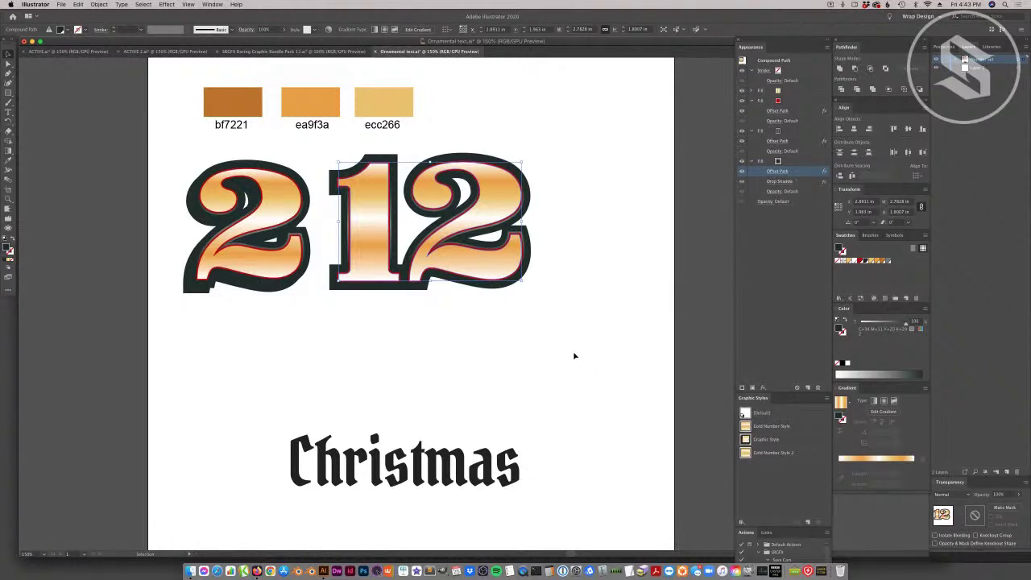
Reopen the 12's Drop Shadow effect and raise its opacity to 100% with preview on.
{"action": "left_click", "coordinate": [779, 181]}
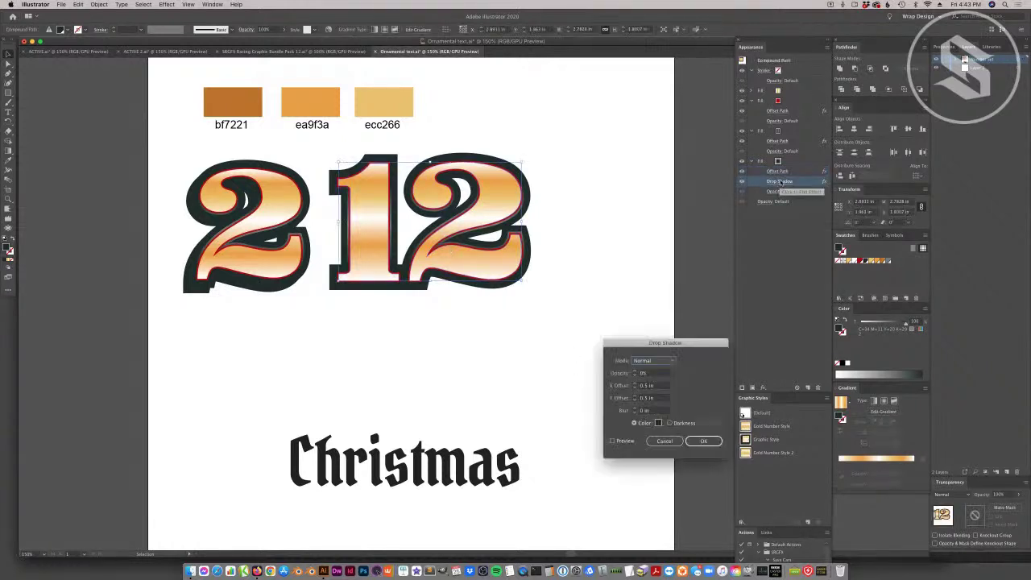
{"action": "double_click", "coordinate": [647, 385]}
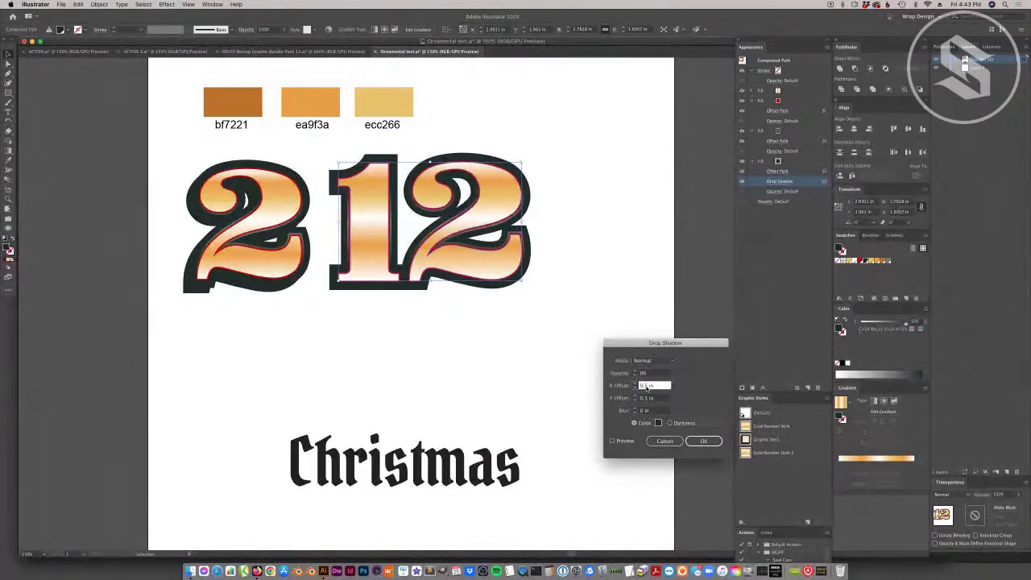
{"action": "left_click_drag", "start_coordinate": [660, 386], "coordinate": [628, 389]}
{"action": "type", "text": "1"}
{"action": "left_click", "coordinate": [612, 441]}
{"action": "mouse_move", "coordinate": [640, 398]}
{"action": "left_mouse_down"}
{"action": "mouse_move", "coordinate": [658, 396]}
{"action": "mouse_move", "coordinate": [639, 373]}
{"action": "mouse_move", "coordinate": [657, 398]}
{"action": "mouse_move", "coordinate": [653, 385]}
{"action": "mouse_move", "coordinate": [615, 388]}
{"action": "mouse_move", "coordinate": [651, 393]}
{"action": "left_mouse_up"}
{"action": "type", "text": "100"}
{"action": "key", "text": "super+c"}
{"action": "key", "text": "super+v"}
{"action": "double_click", "coordinate": [612, 441]}
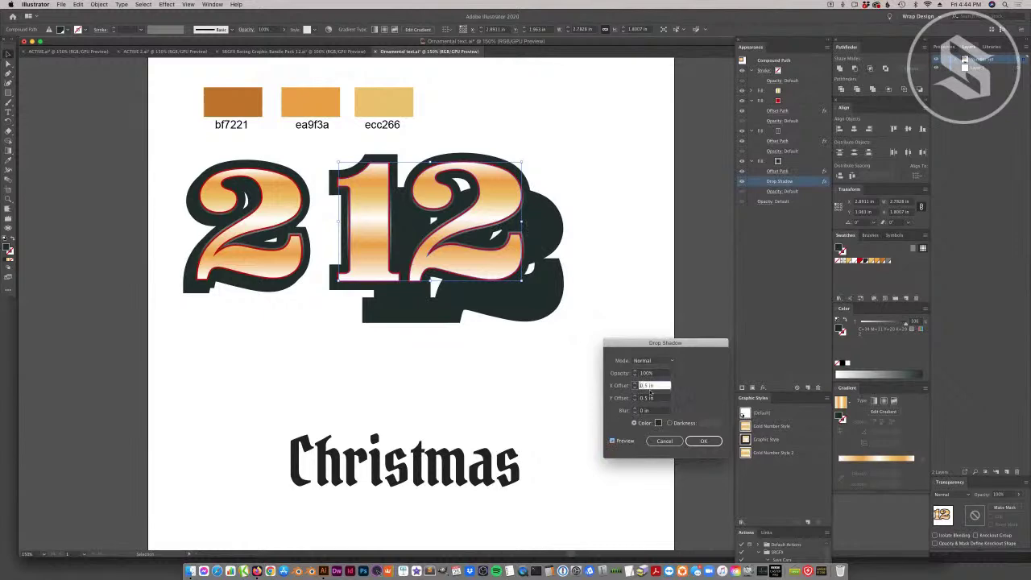
Try a shadow X Offset of -0.5 in with a Y Offset of -0.5 in and of 0.5 in, previewing the direction.
{"action": "type", "text": "-"}
{"action": "key", "text": "Tab"}
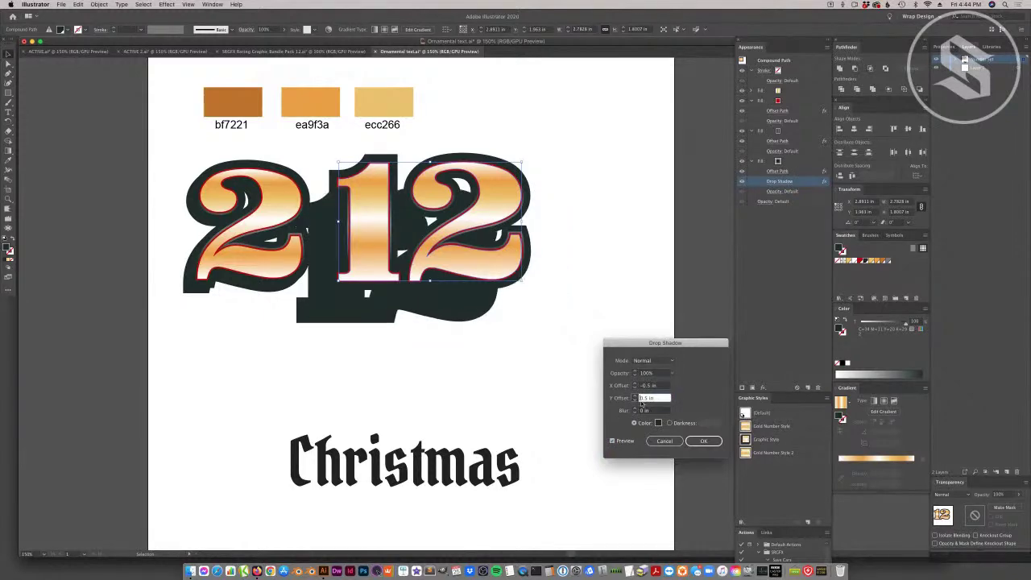
{"action": "left_click", "coordinate": [611, 442]}
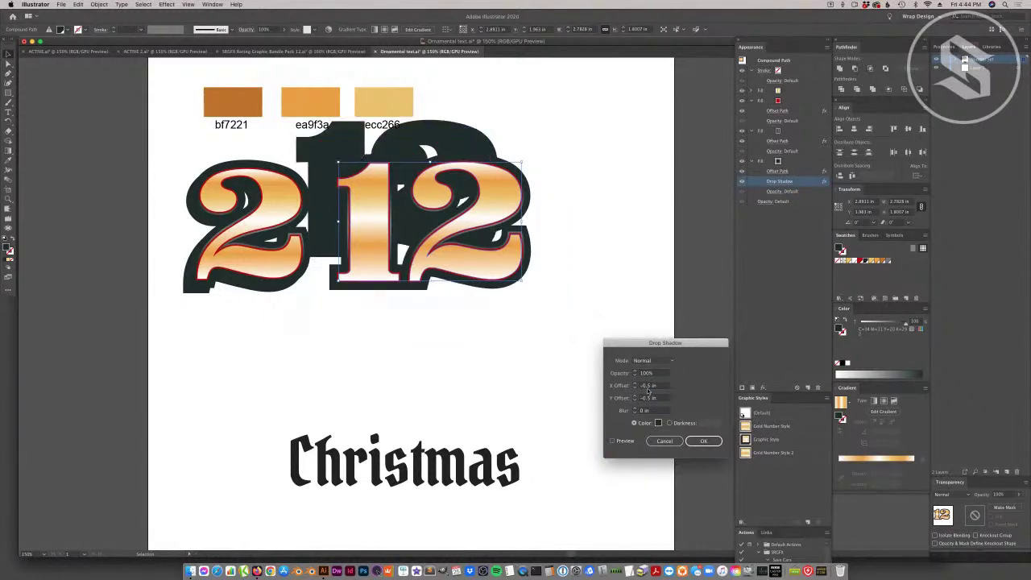
{"action": "left_click_drag", "start_coordinate": [644, 386], "coordinate": [631, 388]}
{"action": "key", "text": "BackSpace"}
{"action": "type", "text": "-"}
{"action": "key", "text": "Tab"}
{"action": "left_click", "coordinate": [645, 397]}
{"action": "key", "text": "Delete"}
{"action": "left_click", "coordinate": [613, 441]}
Set the shadow's X Offset to -0.25 in and Y Offset to 0.25 in, and apply the effect.
{"action": "double_click", "coordinate": [646, 390]}
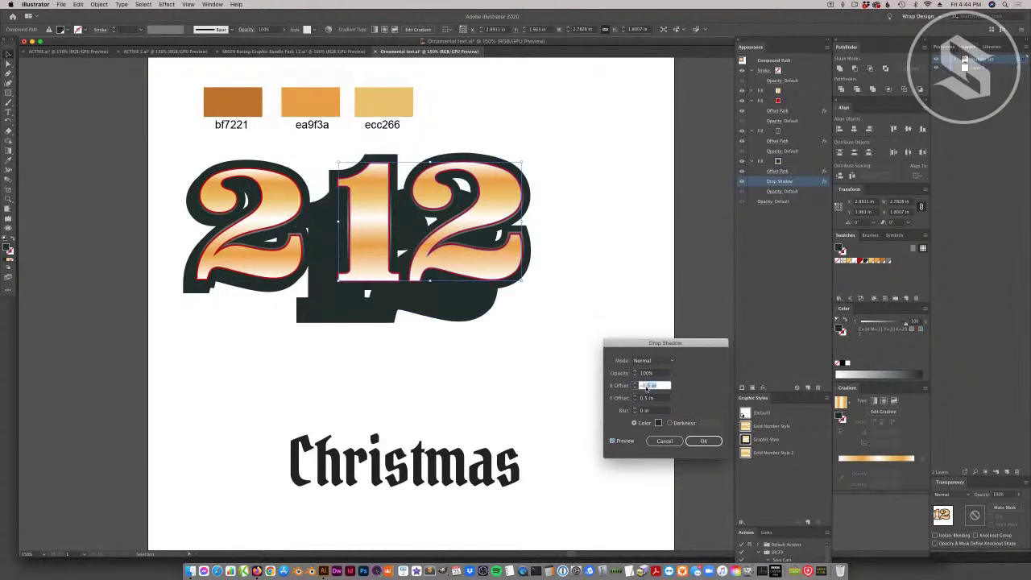
{"action": "type", "text": "-0.25"}
{"action": "double_click", "coordinate": [647, 399]}
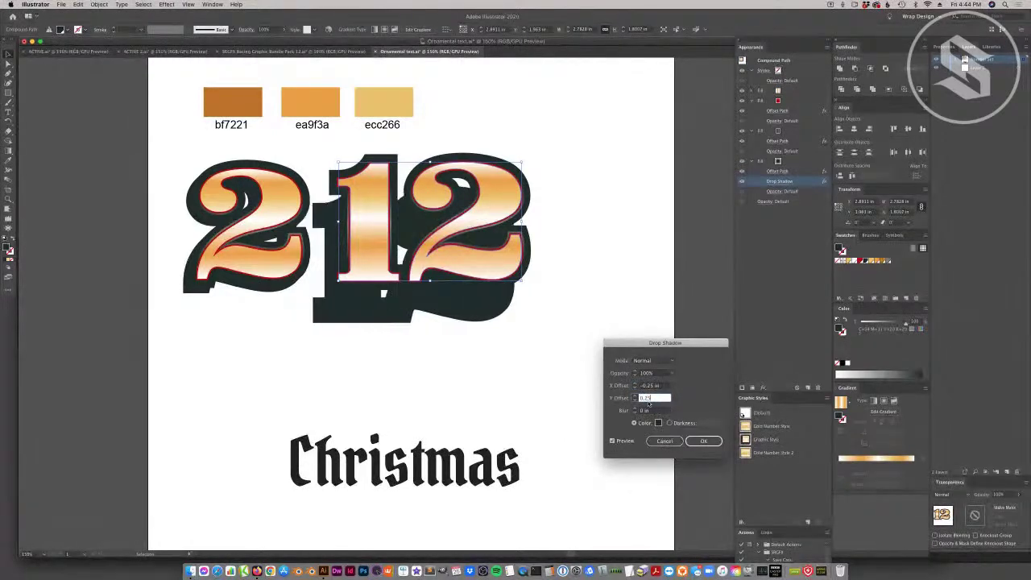
{"action": "left_click", "coordinate": [613, 441]}
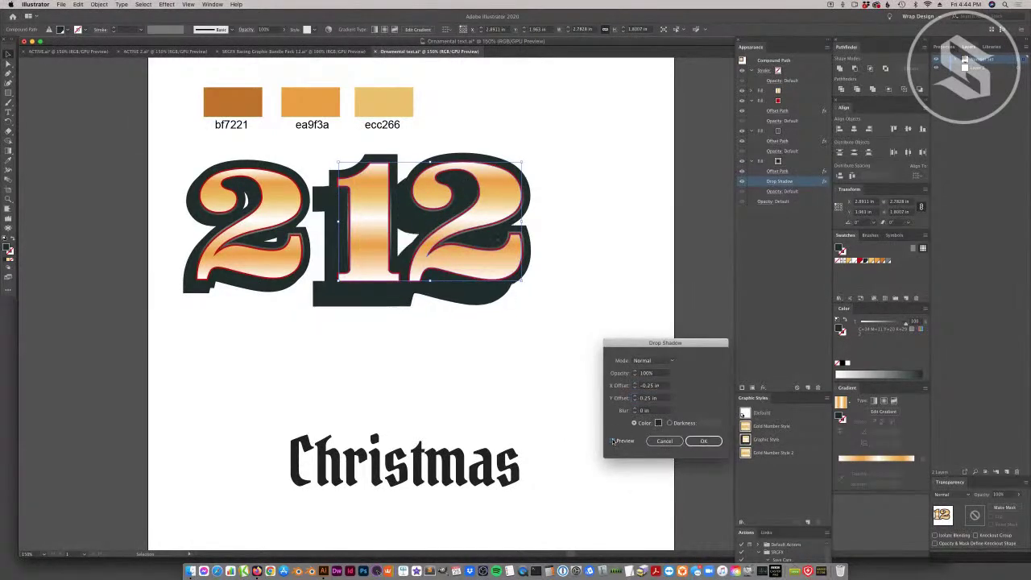
{"action": "left_click", "coordinate": [697, 443]}
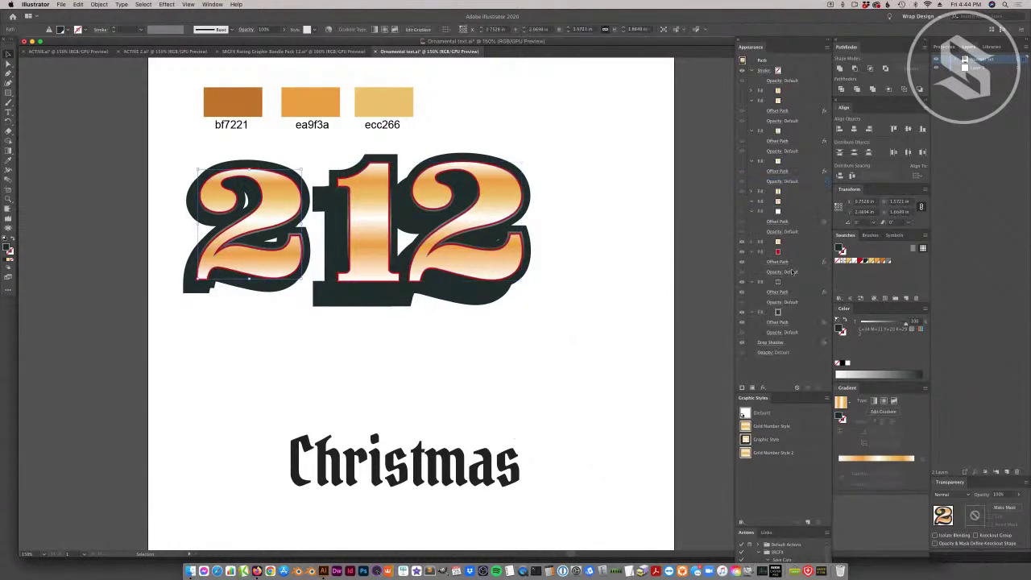
Copy the X Offset value from sample 2's Drop Shadow effect and close the effect.
{"action": "left_click", "coordinate": [771, 342]}
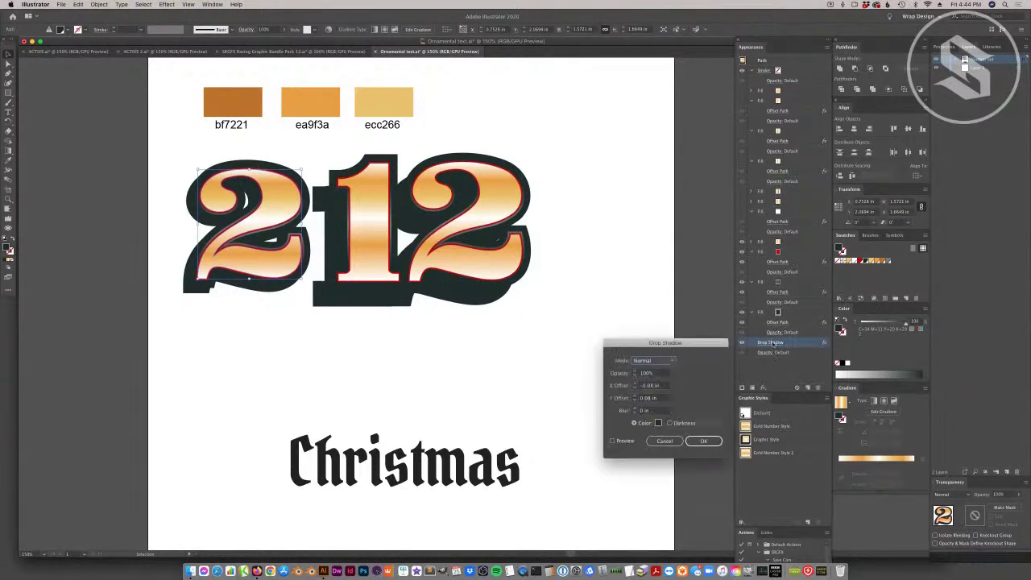
{"action": "double_click", "coordinate": [662, 385]}
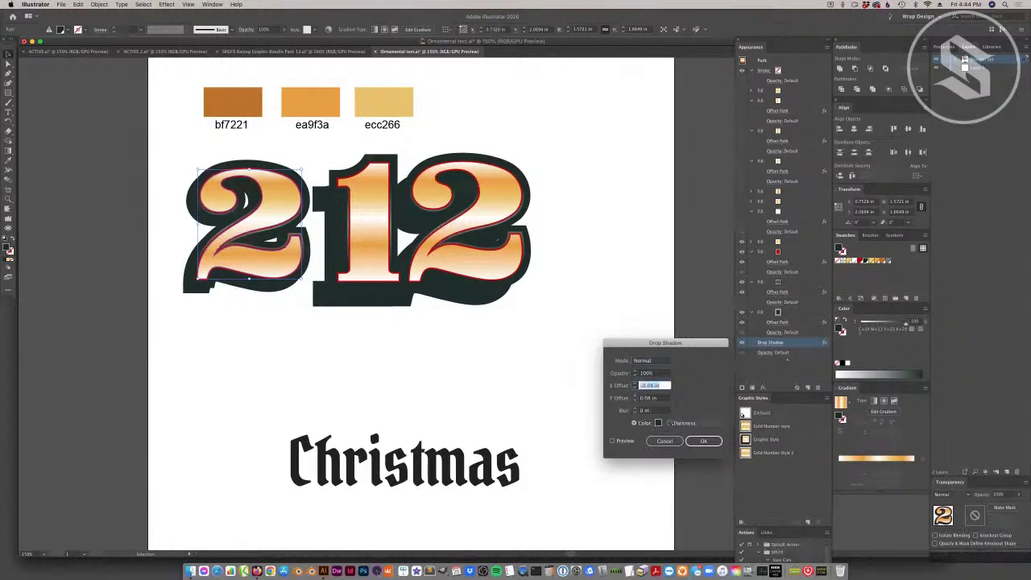
{"action": "left_click", "coordinate": [700, 441]}
Set the 12's Drop Shadow to the copied -0.08 in X Offset and 0.08 in Y Offset, apply it, and deselect.
{"action": "left_click", "coordinate": [427, 242]}
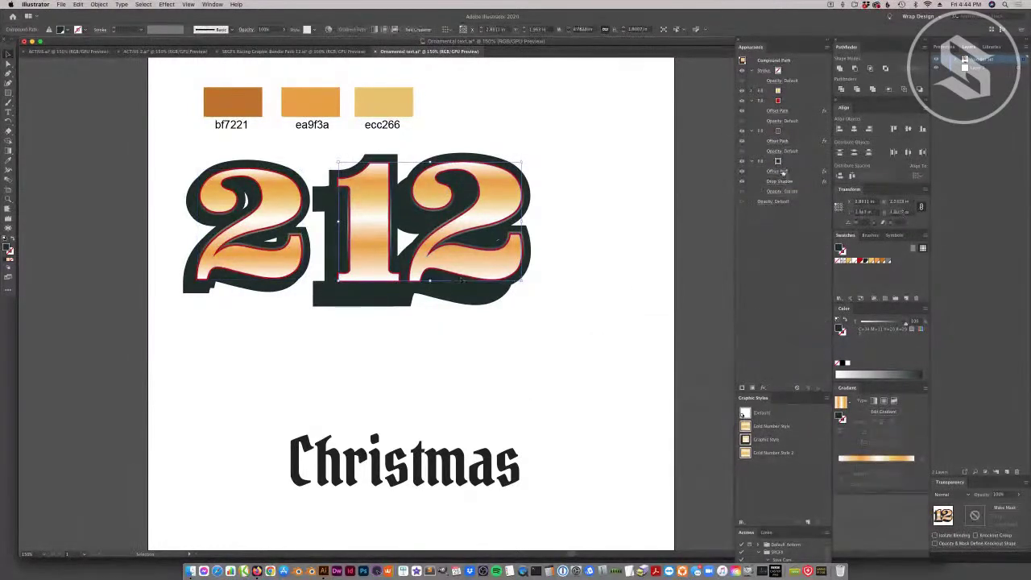
{"action": "left_click", "coordinate": [779, 181]}
{"action": "double_click", "coordinate": [663, 387]}
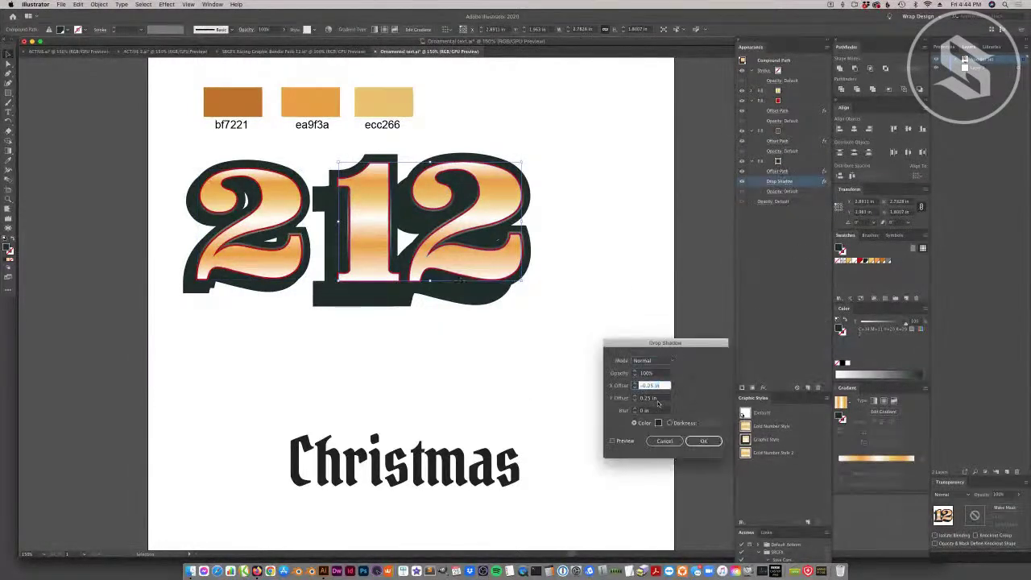
{"action": "key", "text": "super+v"}
{"action": "double_click", "coordinate": [660, 399]}
{"action": "key", "text": "super+v"}
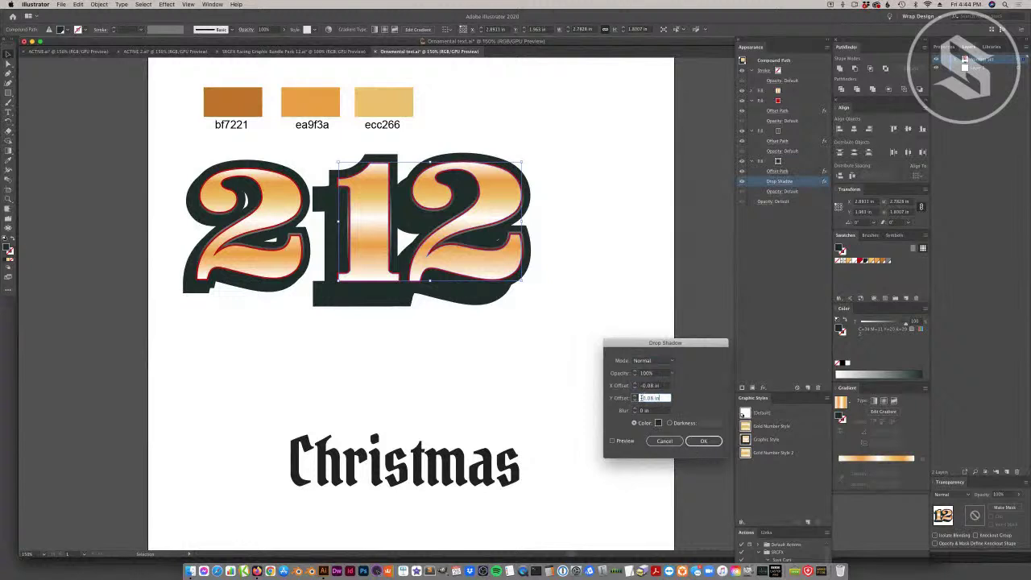
{"action": "type", "text": "0.08"}
{"action": "left_click", "coordinate": [613, 441]}
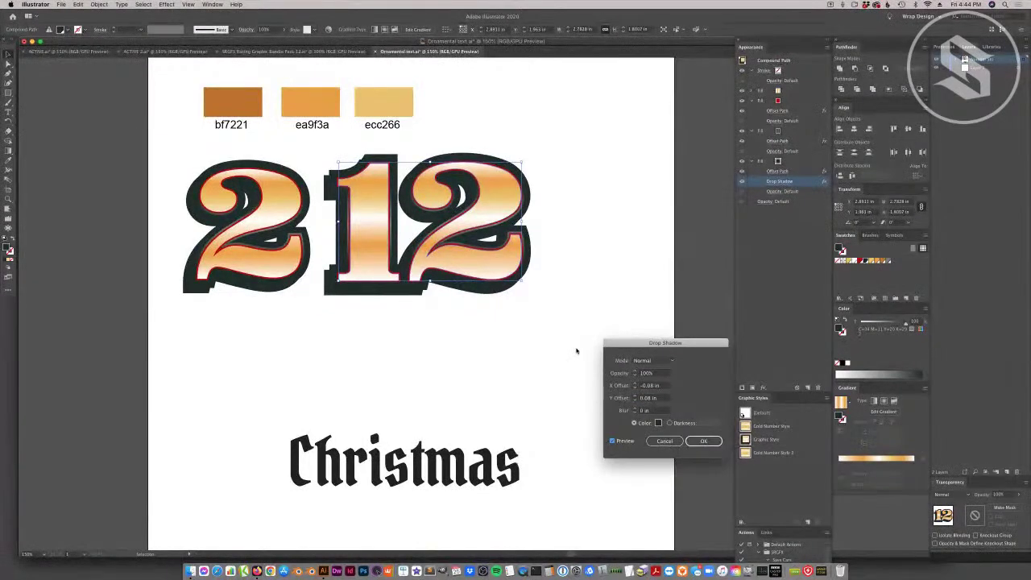
{"action": "left_click", "coordinate": [702, 440]}
{"action": "left_click", "coordinate": [483, 357]}
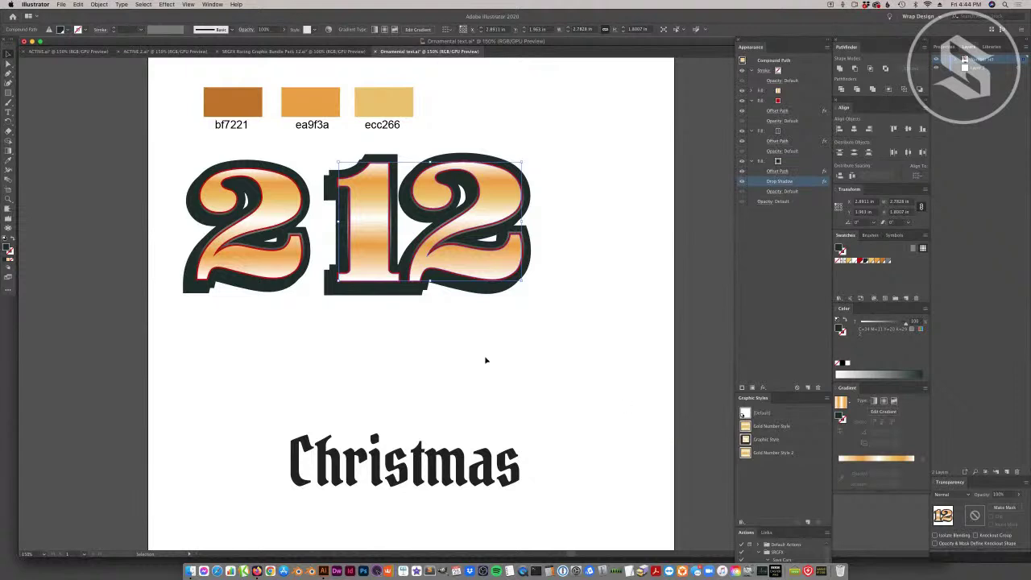
{"action": "left_click", "coordinate": [469, 275]}
{"action": "left_click", "coordinate": [432, 382]}
Show sample 2's lower white fill, copy the distance from its Offset Path effect, and close the effect.
{"action": "left_click", "coordinate": [260, 263]}
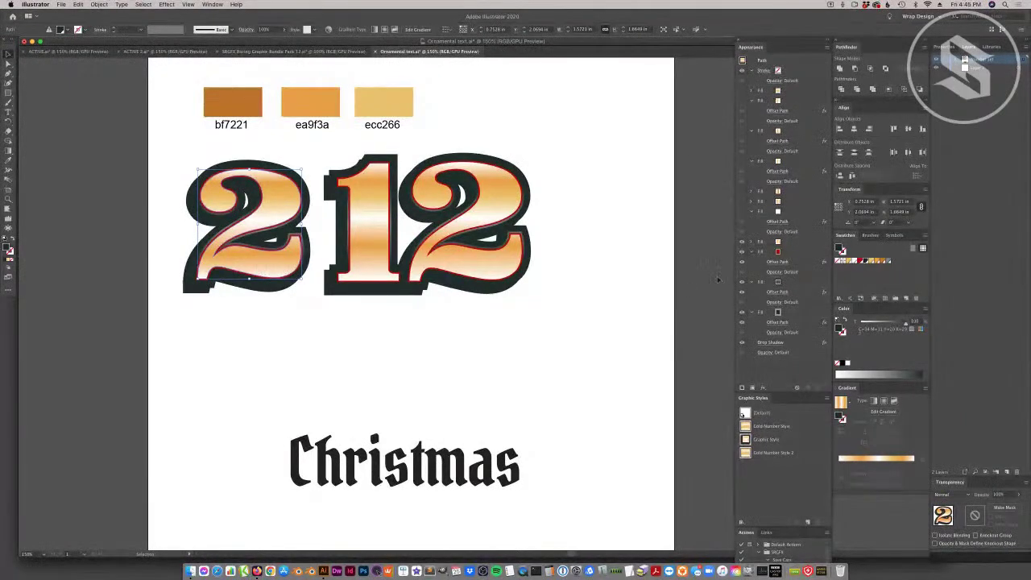
{"action": "left_click", "coordinate": [742, 212]}
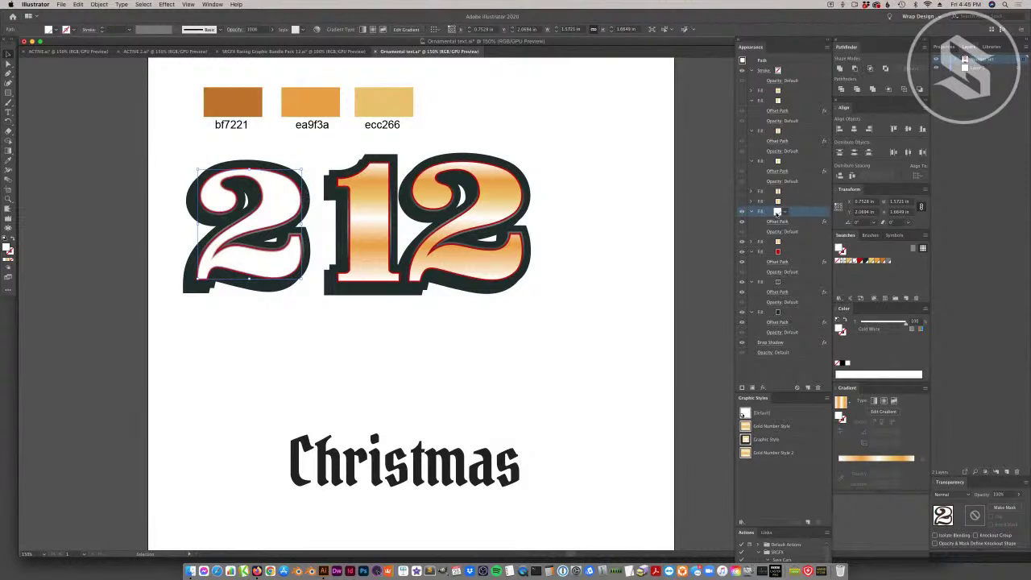
{"action": "left_click", "coordinate": [777, 221]}
{"action": "left_click_drag", "start_coordinate": [586, 435], "coordinate": [571, 220]}
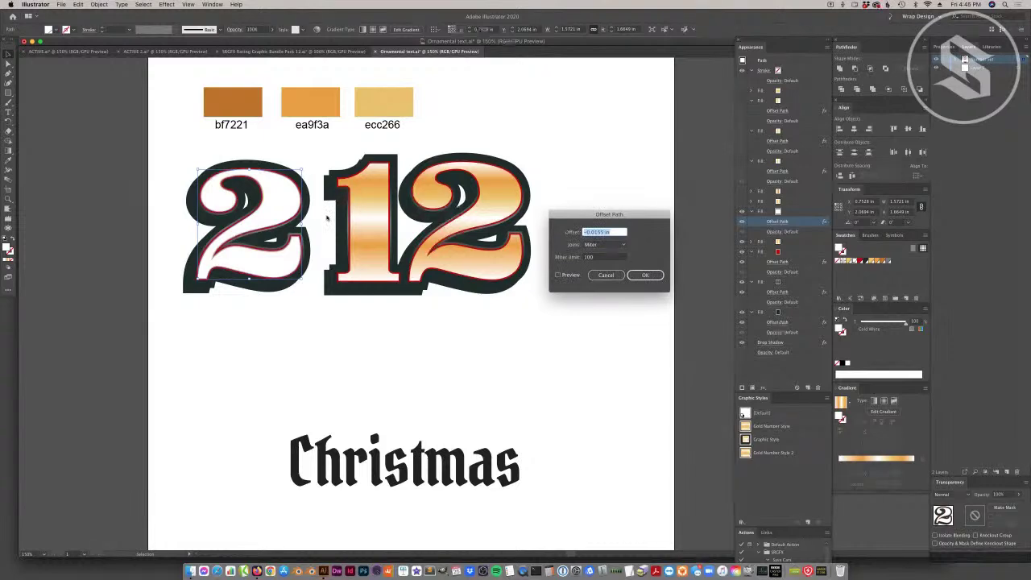
{"action": "left_click", "coordinate": [614, 233]}
{"action": "key", "text": "super+a"}
{"action": "key", "text": "super+c"}
{"action": "left_click", "coordinate": [645, 275]}
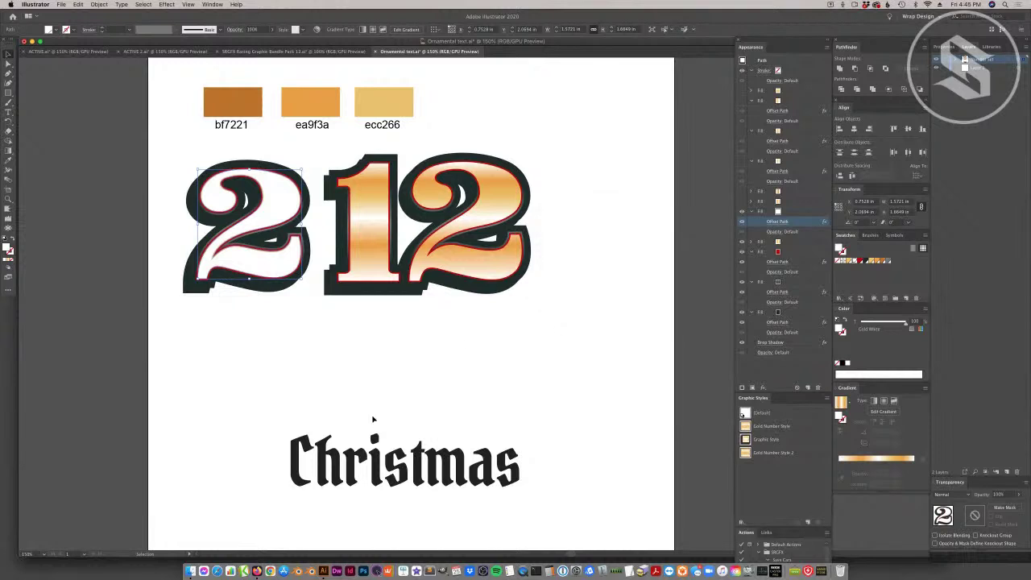
Duplicate the 12's red fill with its Offset Path and move one copy above the gold gradient fill.
{"action": "left_click", "coordinate": [465, 266]}
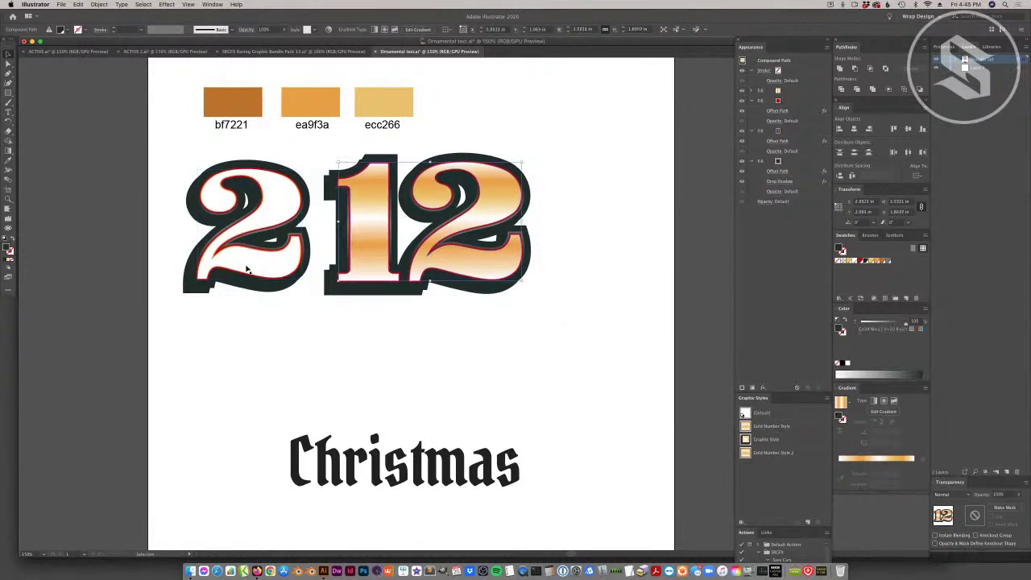
{"action": "left_click", "coordinate": [752, 91]}
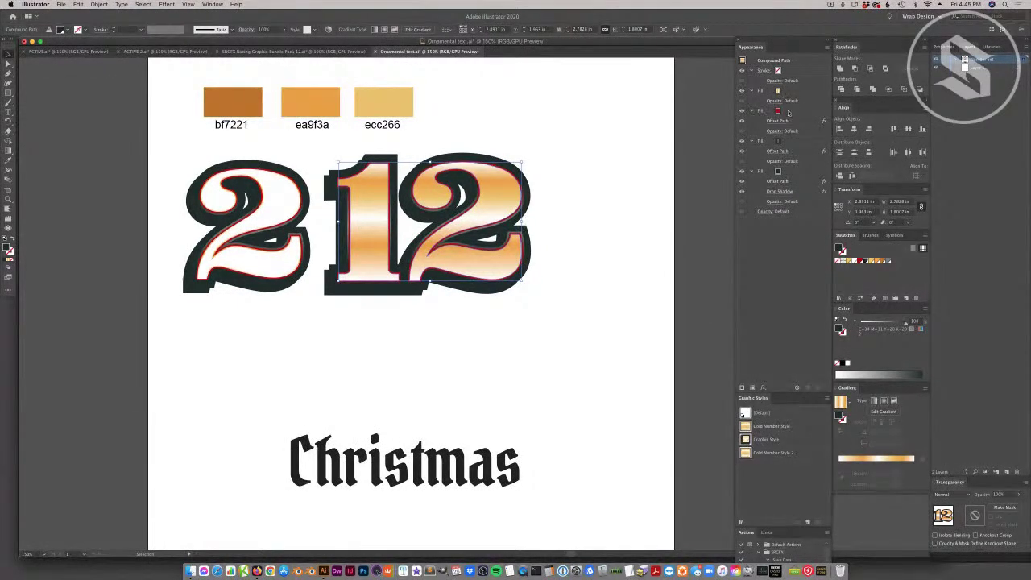
{"action": "left_click", "coordinate": [789, 112]}
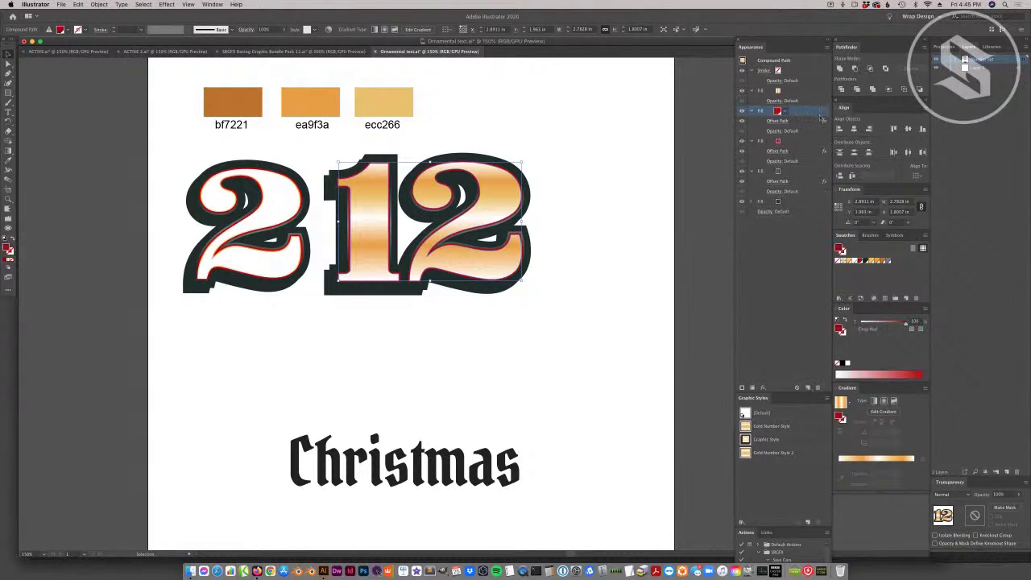
{"action": "left_click_drag", "start_coordinate": [821, 119], "coordinate": [797, 88]}
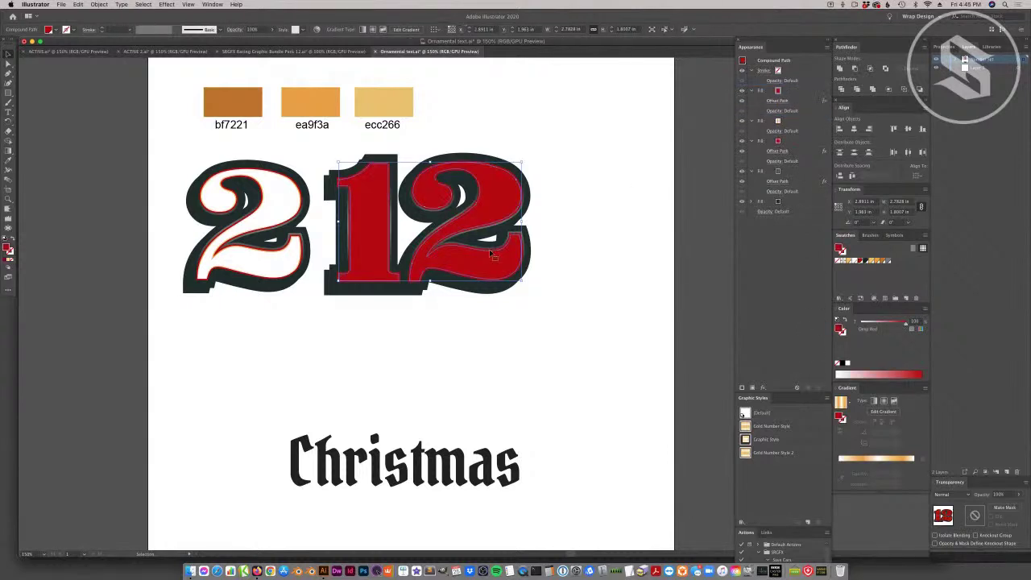
Replace the offset distance of the 12's top red fill with the copied -0.0155 in and preview it.
{"action": "left_click", "coordinate": [778, 100]}
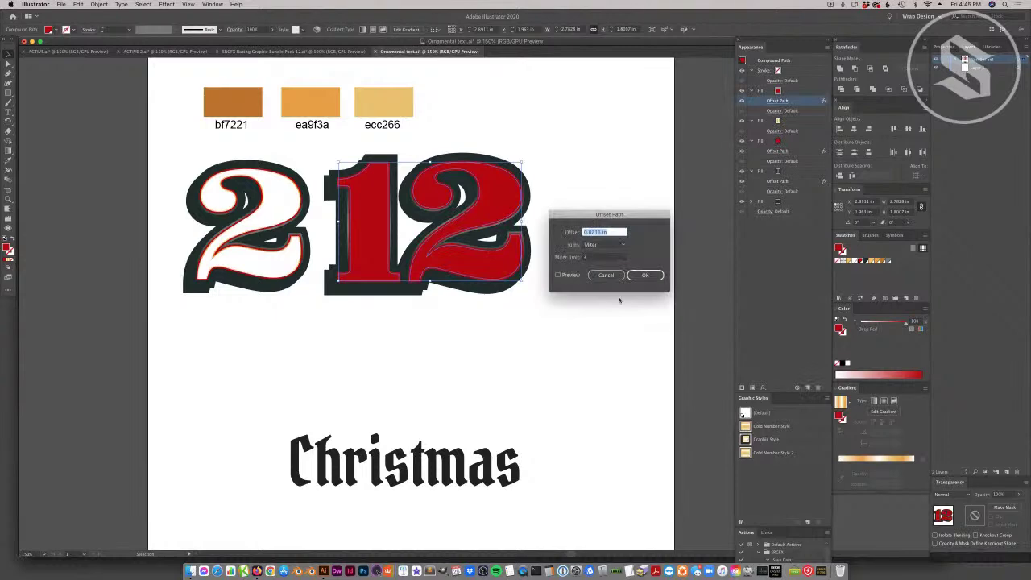
{"action": "left_click_drag", "start_coordinate": [610, 232], "coordinate": [564, 232]}
{"action": "key", "text": "super+v"}
{"action": "left_click", "coordinate": [600, 233]}
{"action": "left_click", "coordinate": [557, 275]}
Set that Offset Path's miter limit to 100, apply it, and recolor the 12's top fill white.
{"action": "double_click", "coordinate": [596, 258]}
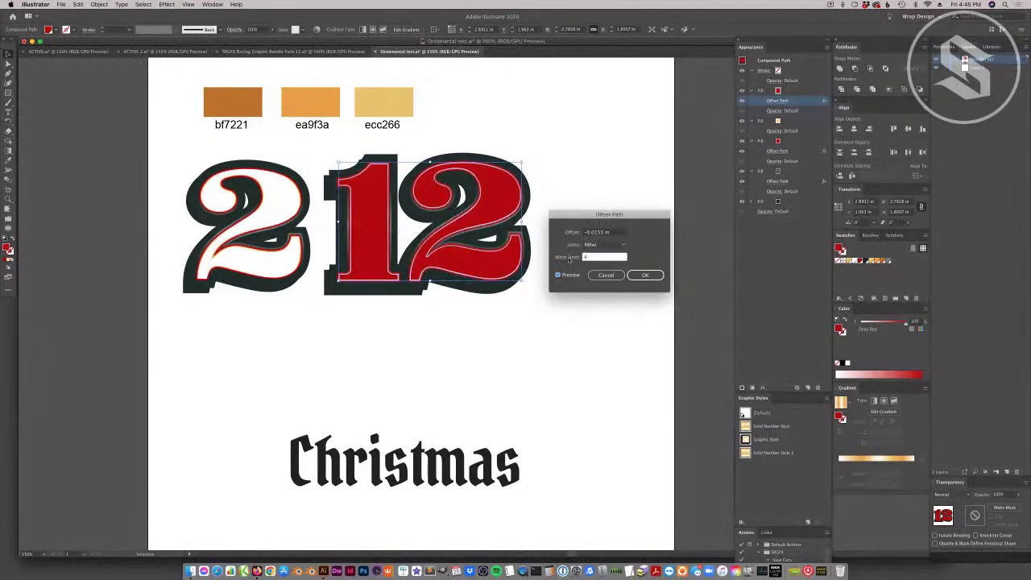
{"action": "type", "text": "110"}
{"action": "key", "text": "BackSpace"}
{"action": "key", "text": "BackSpace"}
{"action": "type", "text": "00"}
{"action": "left_click", "coordinate": [645, 277]}
{"action": "double_click", "coordinate": [596, 257]}
{"action": "left_click", "coordinate": [644, 277]}
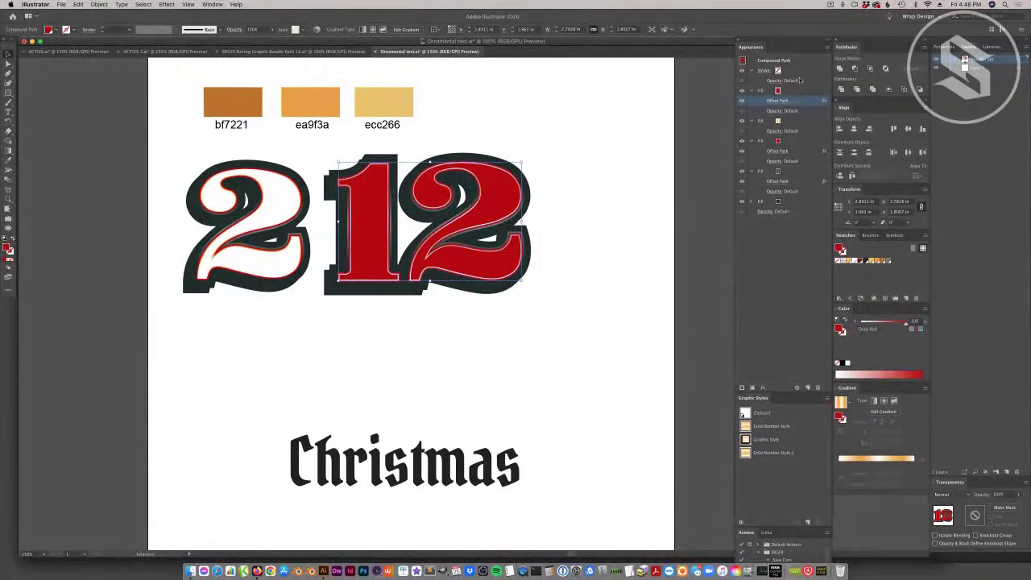
{"action": "left_click", "coordinate": [853, 260]}
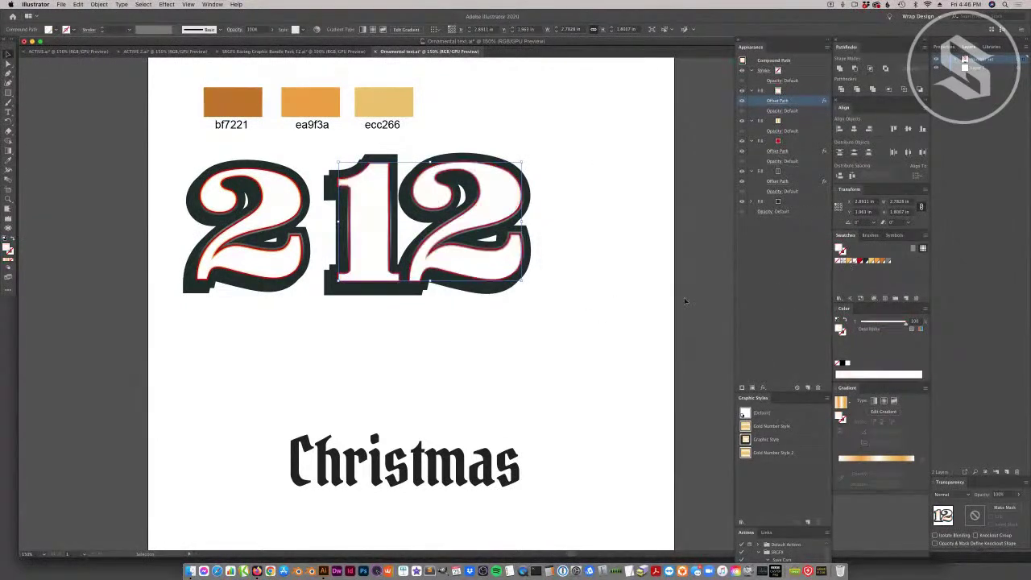
{"action": "left_click", "coordinate": [397, 373]}
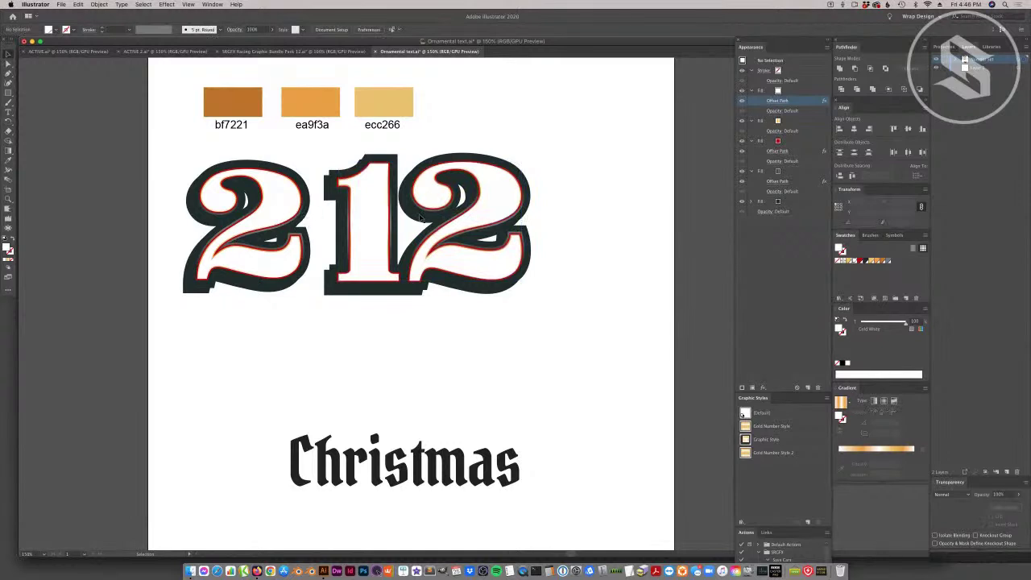
Show sample 2's gold gradient fill directly above its white fill, and deselect.
{"action": "left_click", "coordinate": [285, 196]}
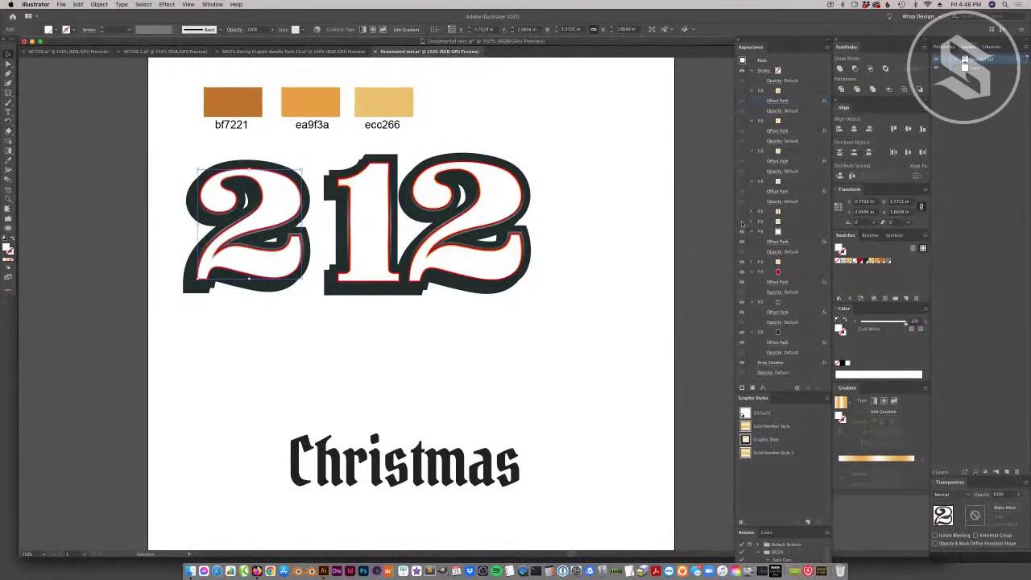
{"action": "left_click", "coordinate": [742, 222]}
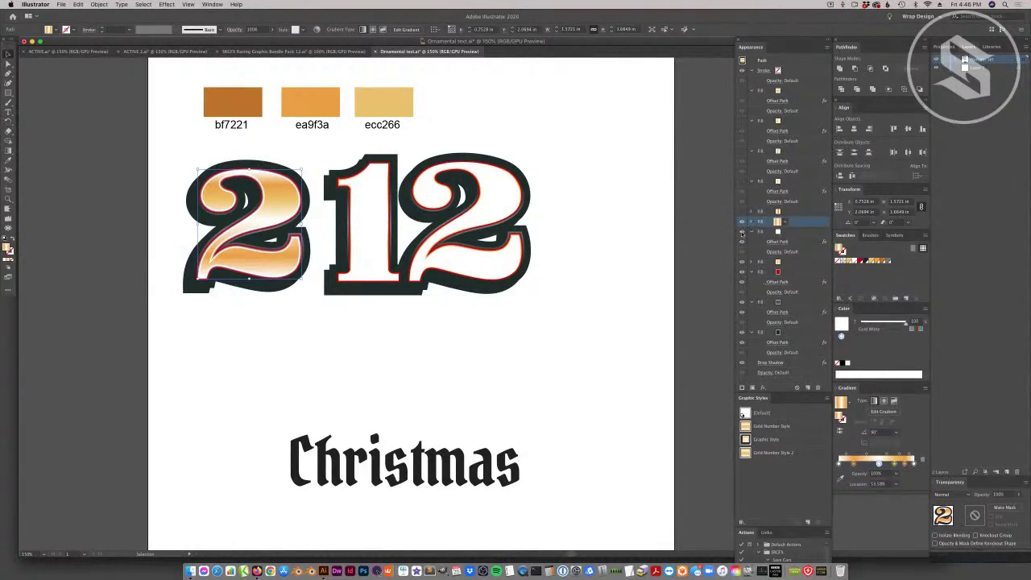
{"action": "left_click", "coordinate": [757, 231]}
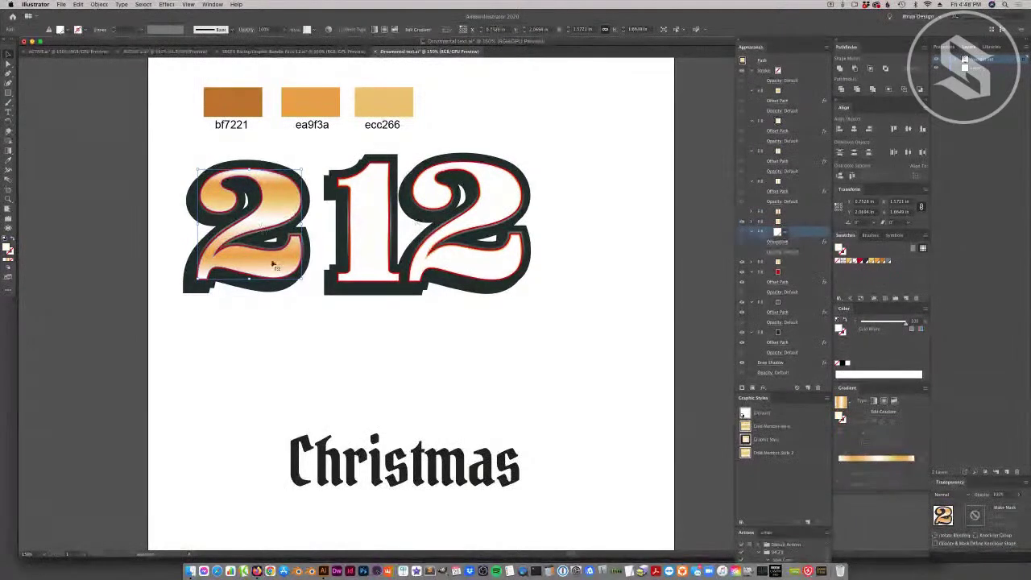
{"action": "left_click", "coordinate": [64, 148]}
Examine sample 2's gold gradient, red outline and gray edge up close, and return to the full number view.
{"action": "left_click", "coordinate": [8, 199]}
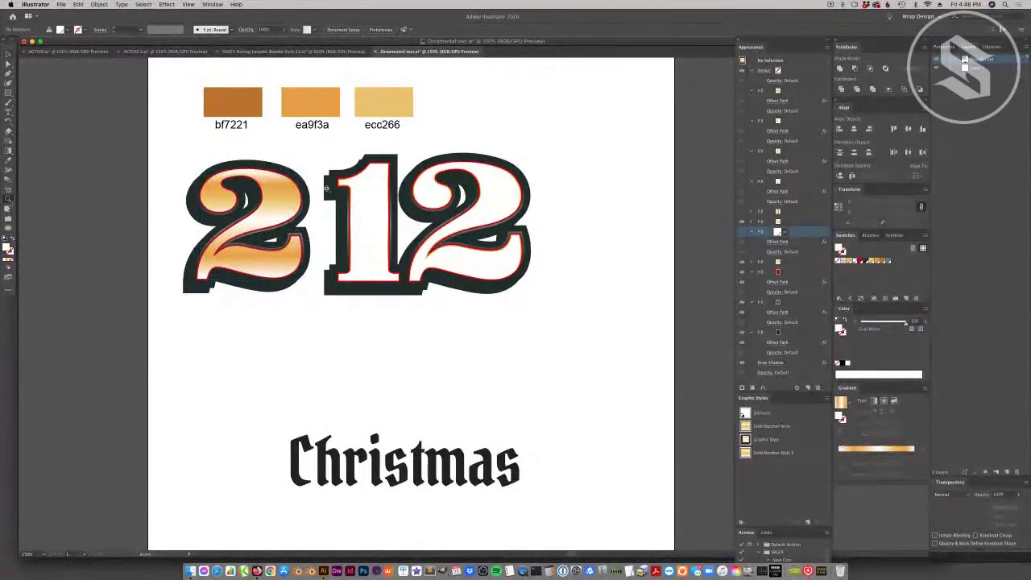
{"action": "left_click", "coordinate": [281, 181]}
{"action": "left_click", "coordinate": [473, 335]}
{"action": "left_click", "coordinate": [474, 310]}
{"action": "left_click", "coordinate": [481, 306]}
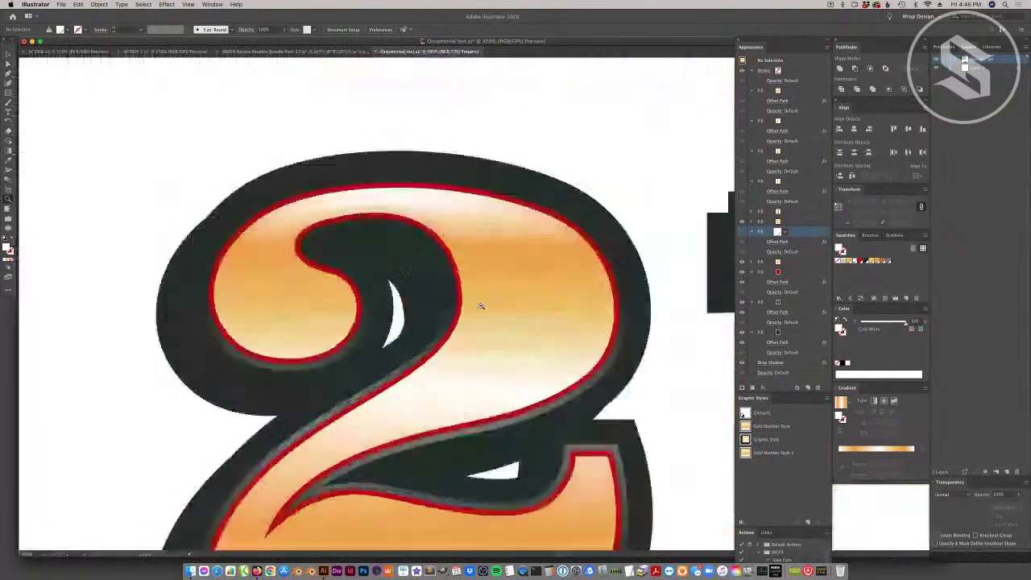
{"action": "scroll", "coordinate": [464, 294], "scroll_direction": "down", "scroll_amount": 5}
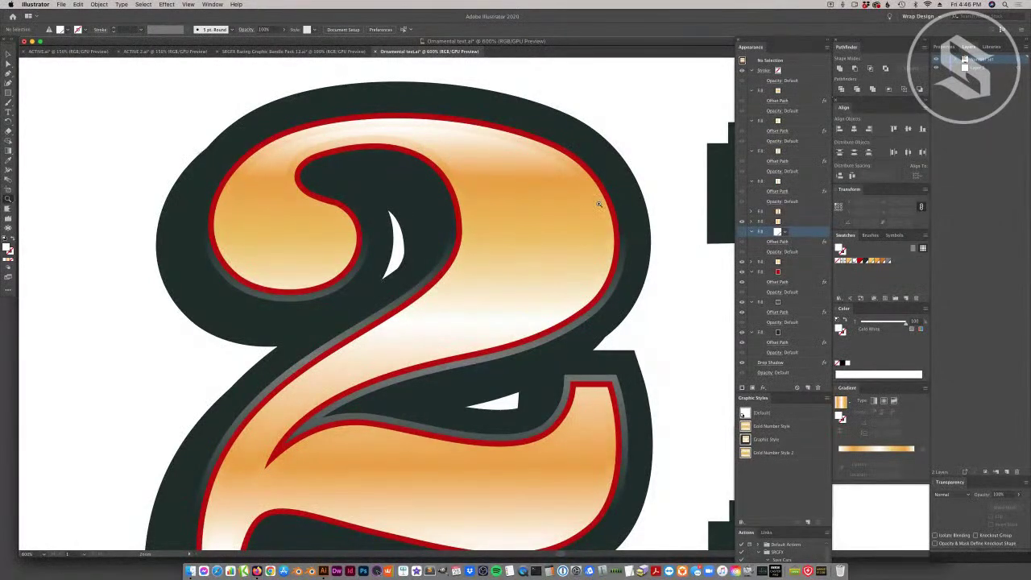
{"action": "left_click", "coordinate": [468, 287], "text": "alt"}
{"action": "left_click", "coordinate": [467, 288], "text": "alt"}
{"action": "left_click", "coordinate": [467, 288], "text": "alt"}
{"action": "scroll", "coordinate": [477, 322], "scroll_direction": "right", "scroll_amount": 8}
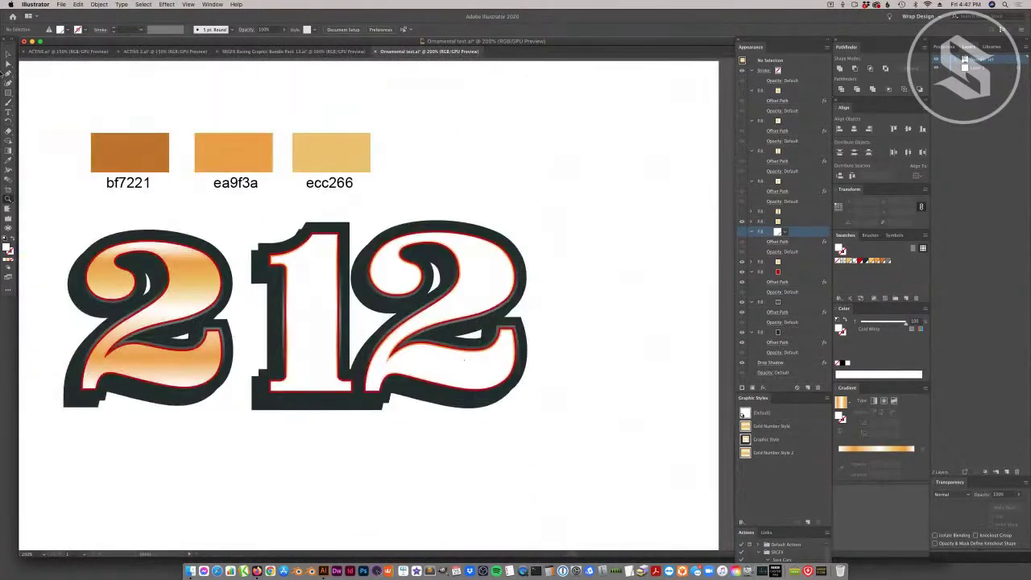
Duplicate the 12's gold gradient fill, move one copy above the white fill, and deselect.
{"action": "key", "text": "v"}
{"action": "left_click", "coordinate": [448, 309]}
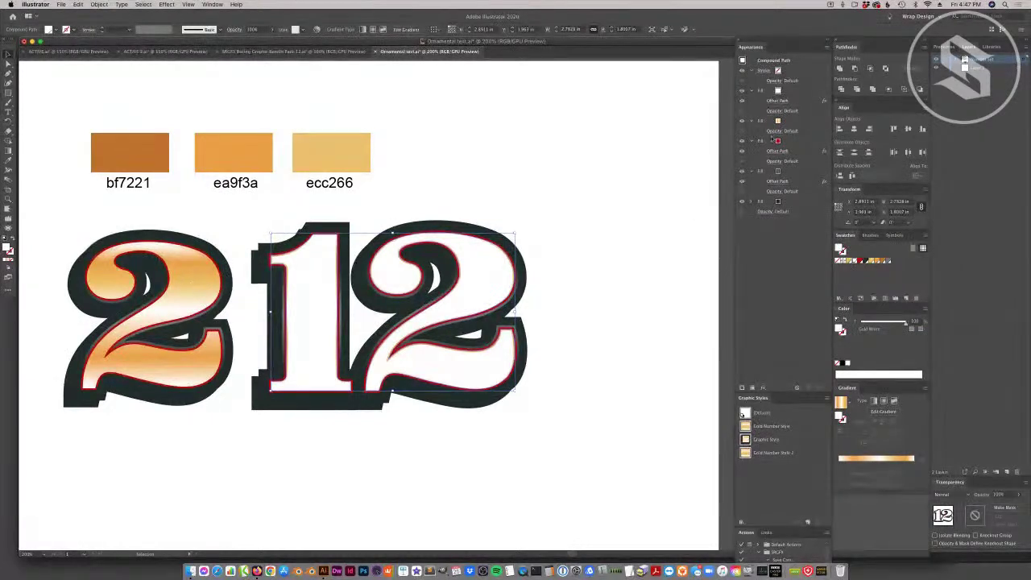
{"action": "left_click", "coordinate": [805, 122]}
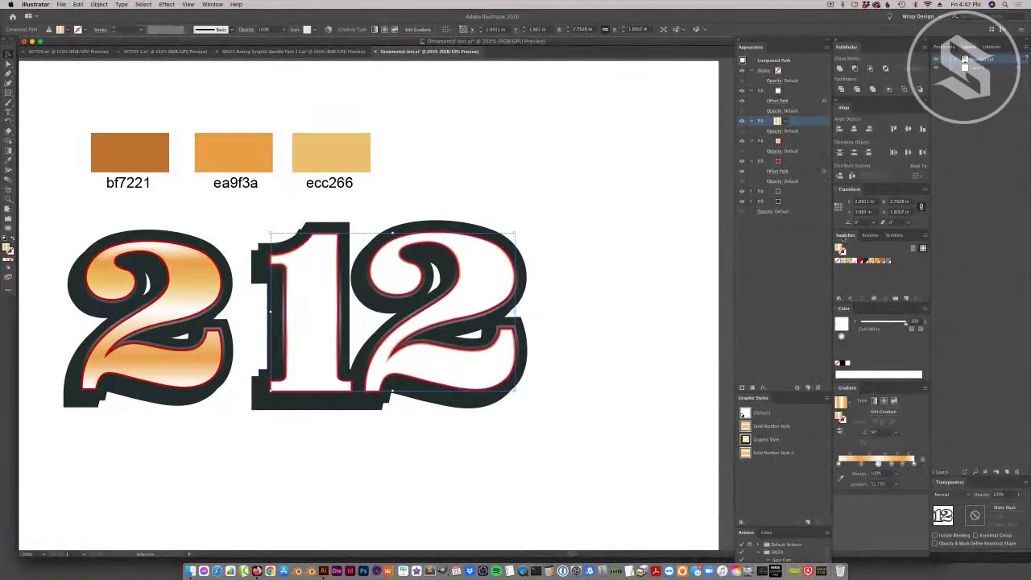
{"action": "left_click_drag", "start_coordinate": [801, 121], "coordinate": [796, 85]}
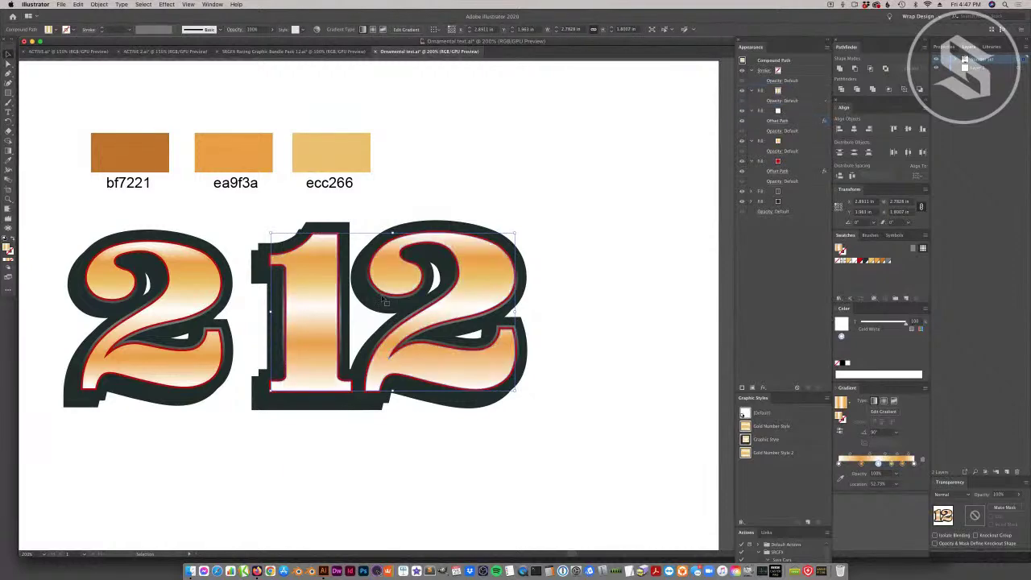
{"action": "left_click", "coordinate": [460, 212]}
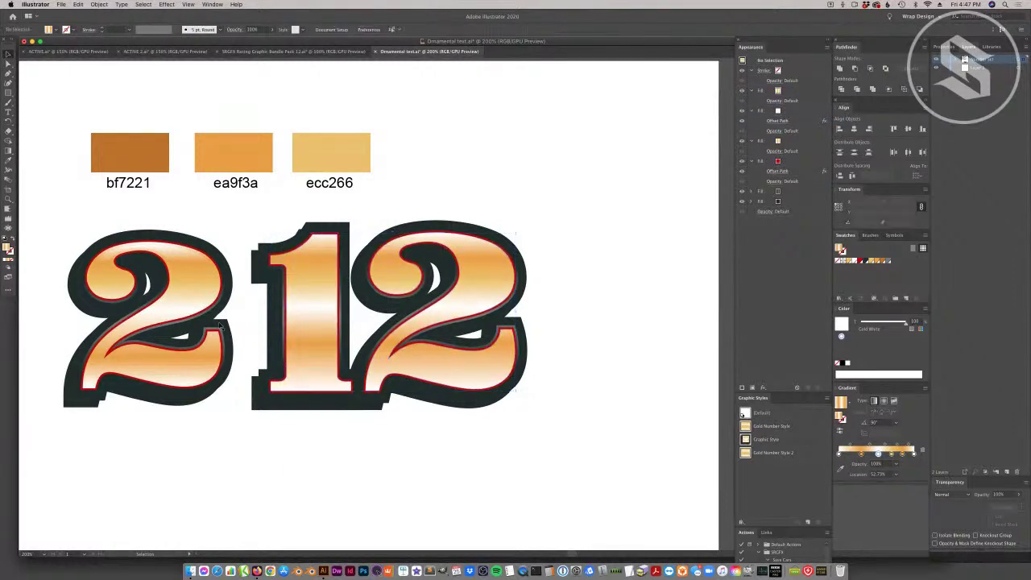
Turn on the Offset Path of sample 2's visible gold gradient fill, check its offset distance, and close the effect.
{"action": "left_click", "coordinate": [195, 297]}
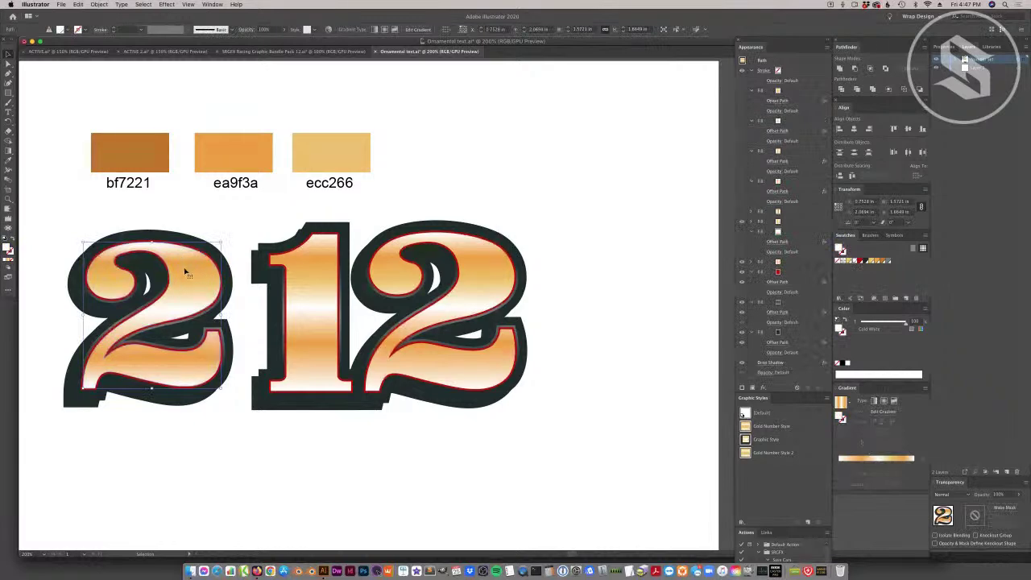
{"action": "left_click", "coordinate": [750, 221]}
{"action": "left_click", "coordinate": [760, 250]}
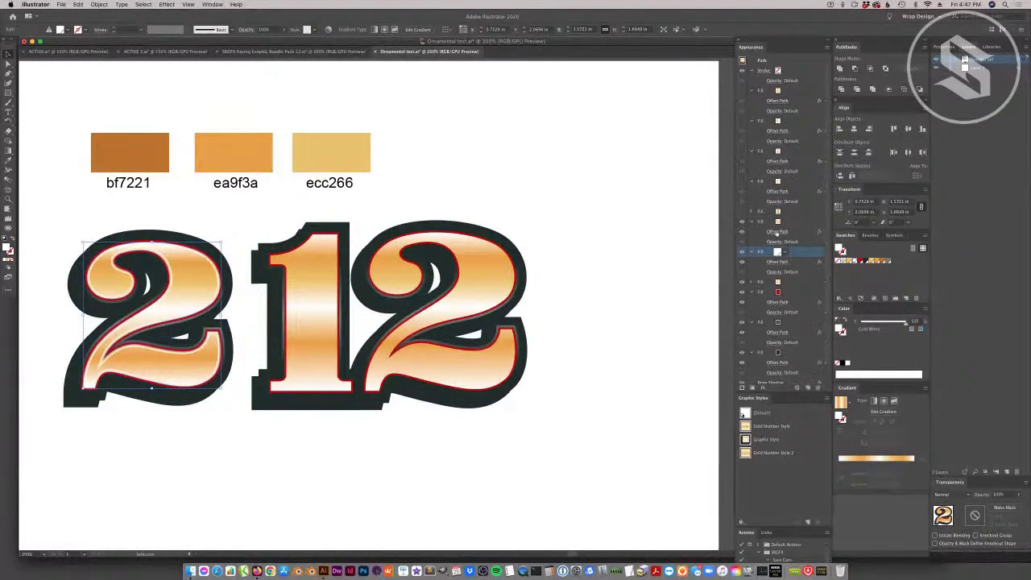
{"action": "left_click", "coordinate": [777, 232]}
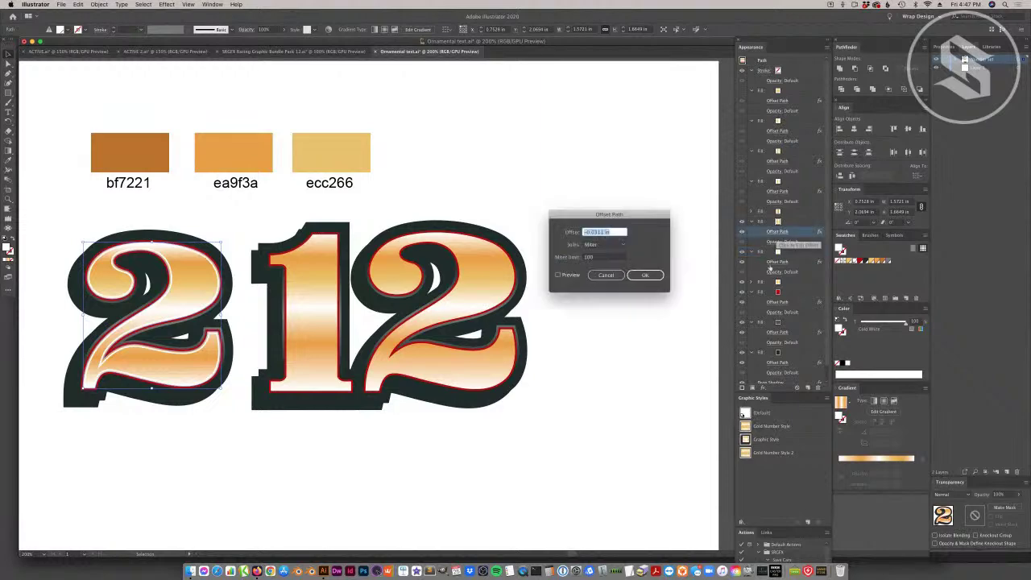
{"action": "left_click", "coordinate": [645, 276]}
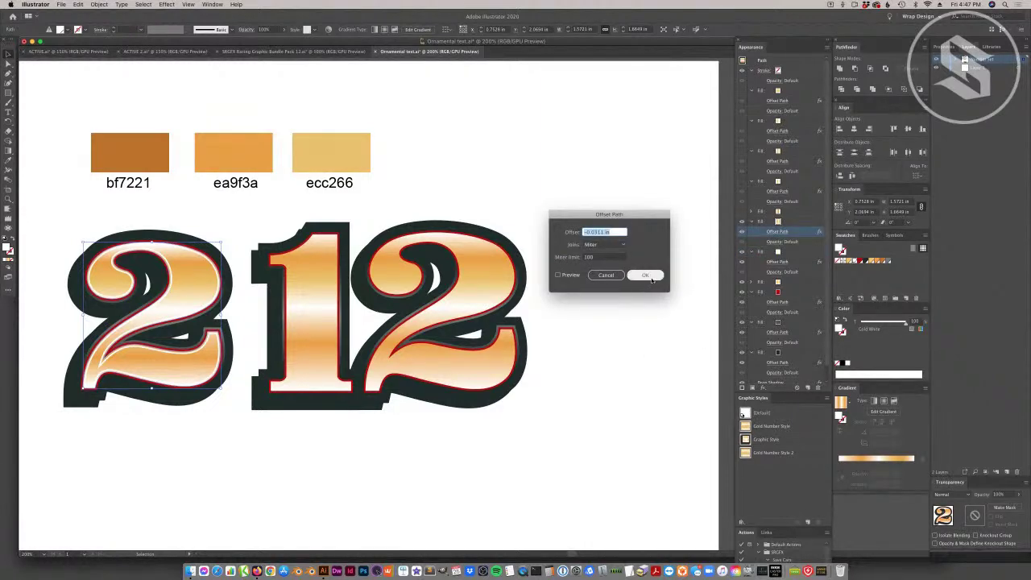
{"action": "left_click", "coordinate": [649, 276]}
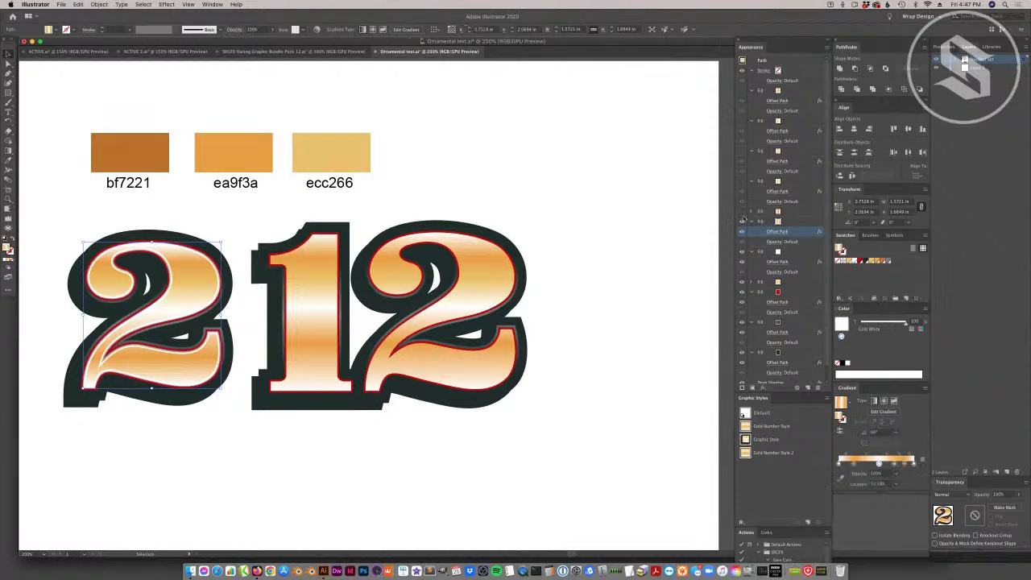
Copy the Offset Path effect from the 12's white fill into its top gold gradient fill.
{"action": "left_click", "coordinate": [494, 278]}
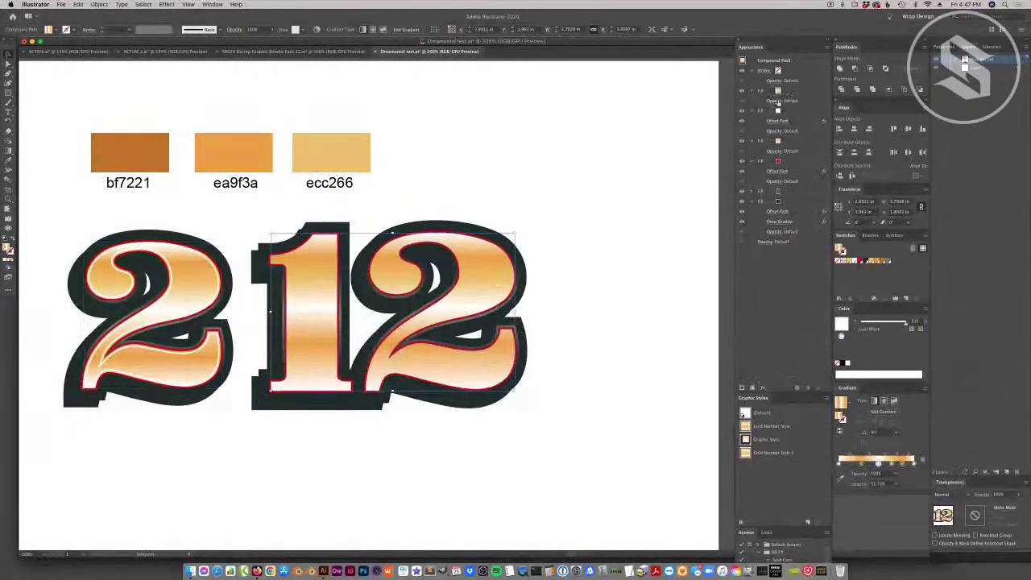
{"action": "left_click", "coordinate": [798, 120]}
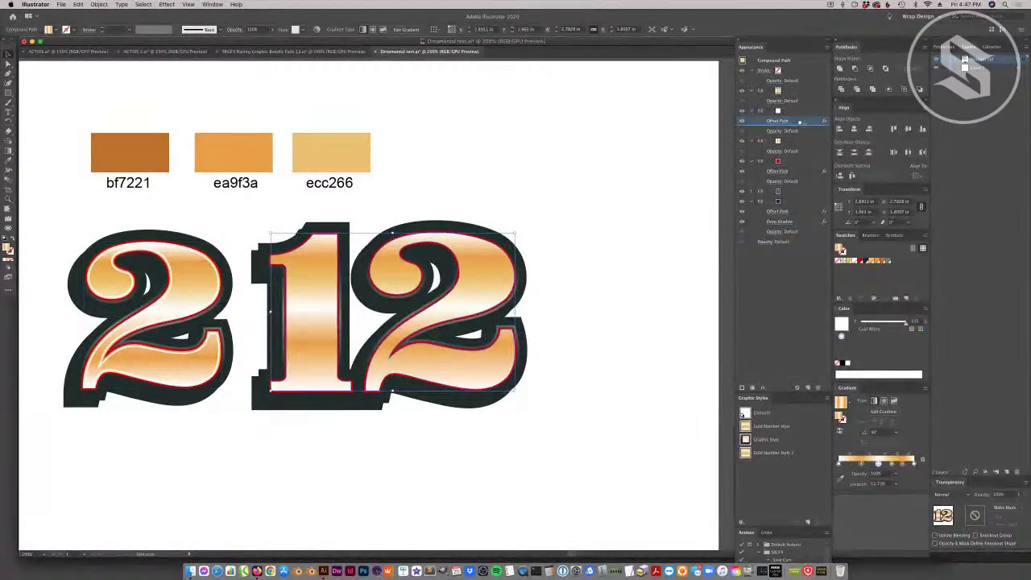
{"action": "left_click_drag", "start_coordinate": [798, 121], "coordinate": [792, 96]}
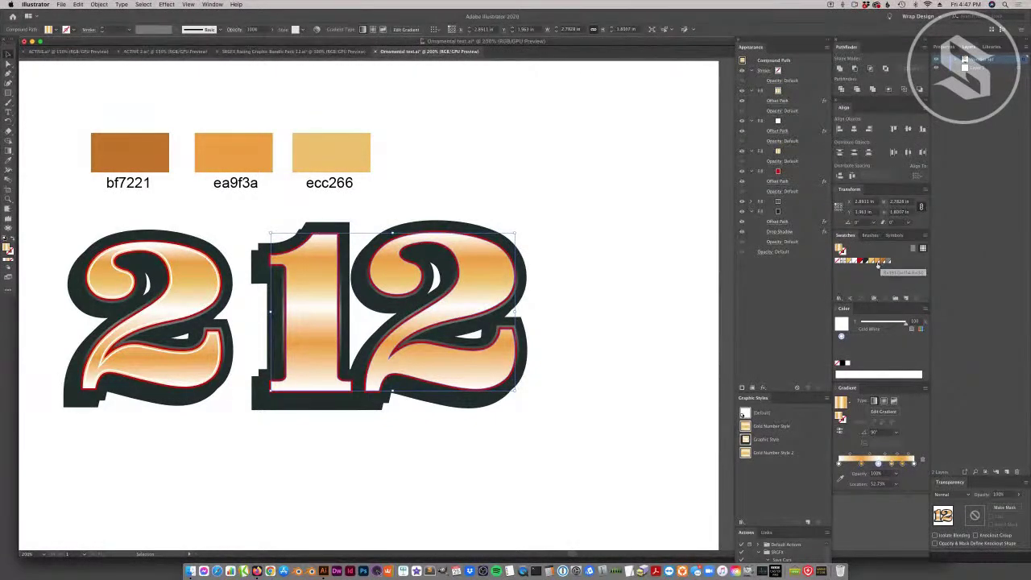
{"action": "left_click", "coordinate": [795, 121]}
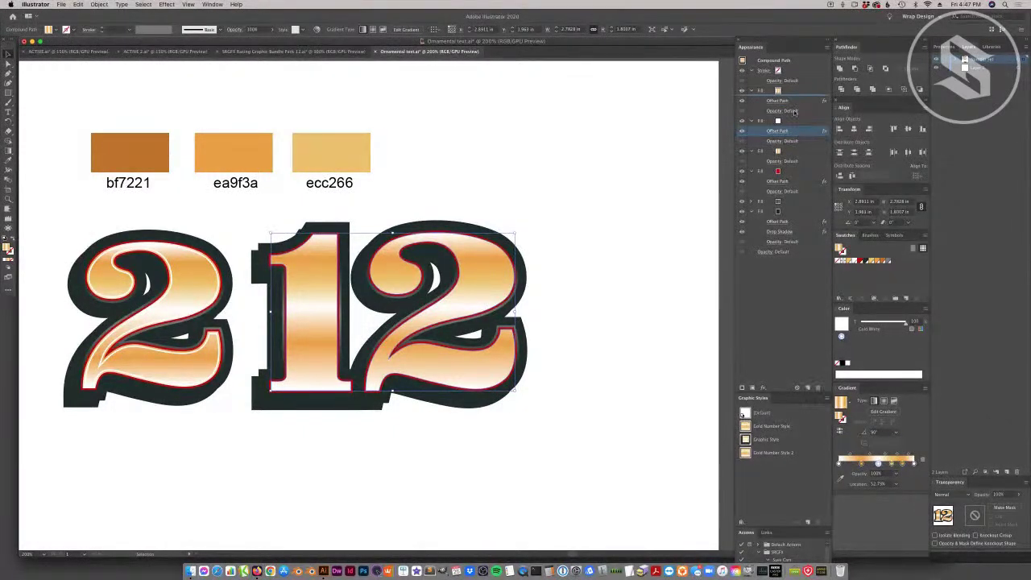
{"action": "left_click", "coordinate": [793, 131]}
Set the Offset Path on the 12's top gradient fill to -0.0311 in, preview it, and apply.
{"action": "left_click", "coordinate": [778, 101]}
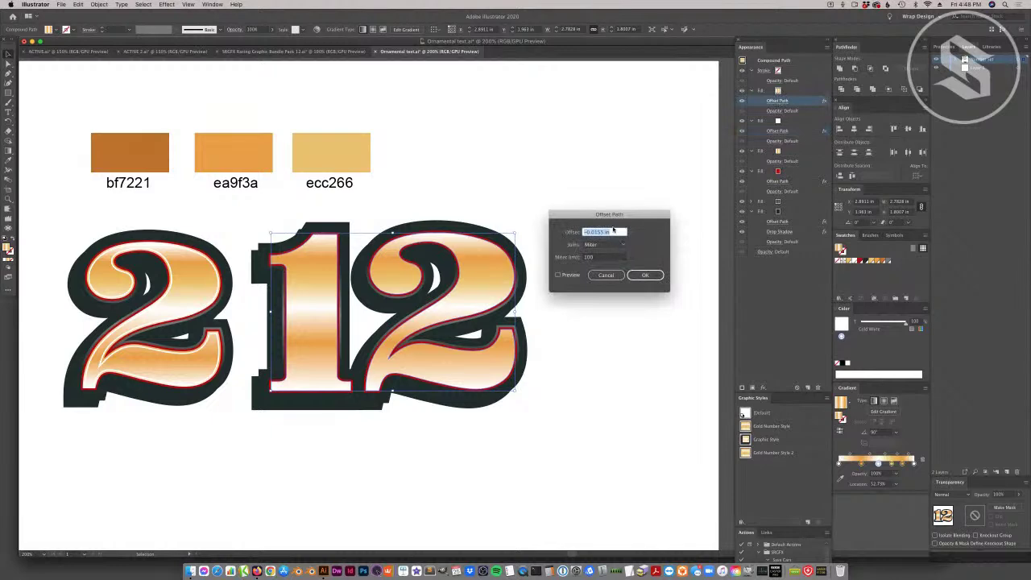
{"action": "type", "text": "-0.0311"}
{"action": "left_click", "coordinate": [558, 276]}
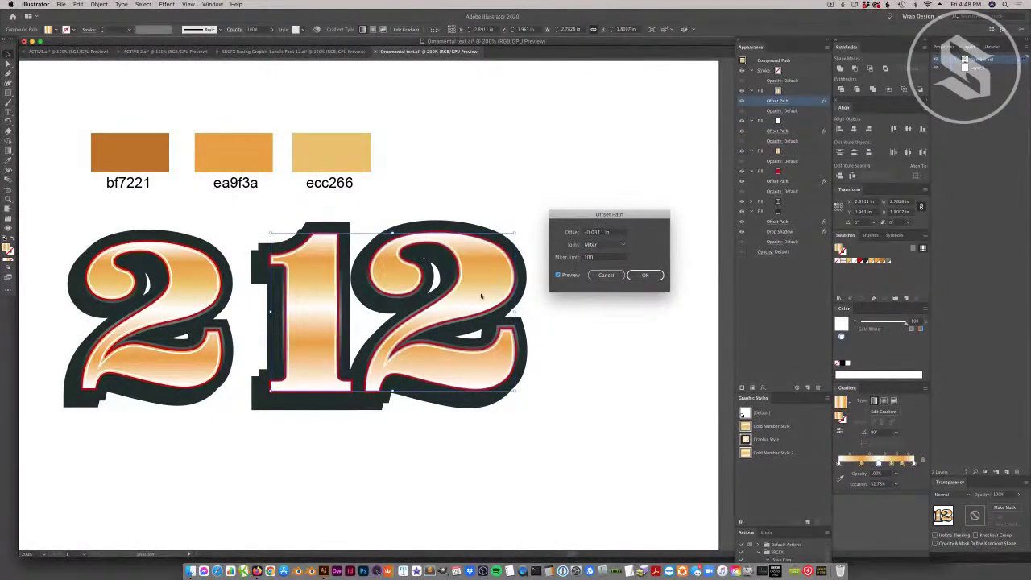
{"action": "left_click", "coordinate": [645, 275]}
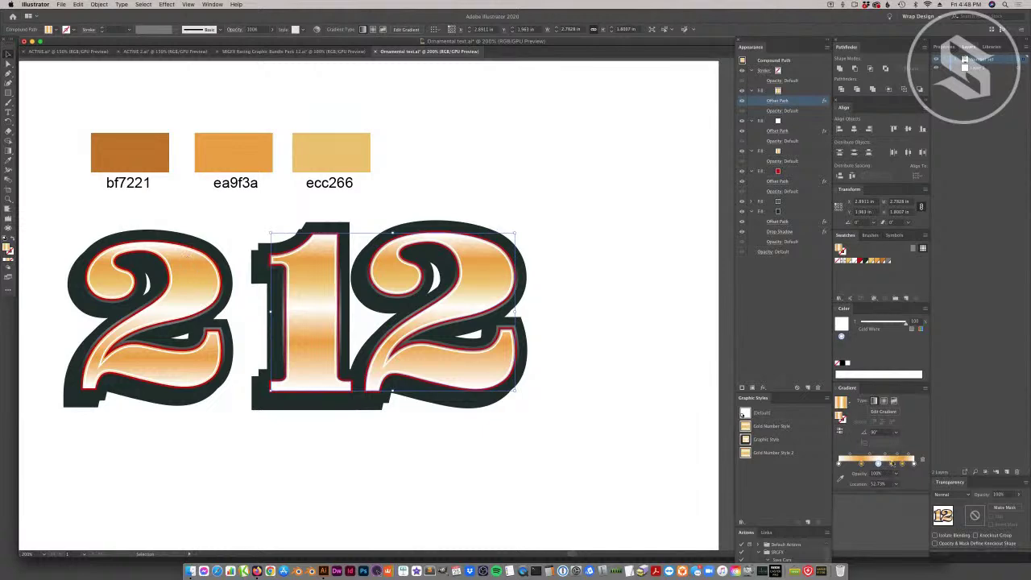
Shift the outer orange stops of the 12's top gradient, placing the first at about 24%, and deselect.
{"action": "left_click", "coordinate": [899, 464]}
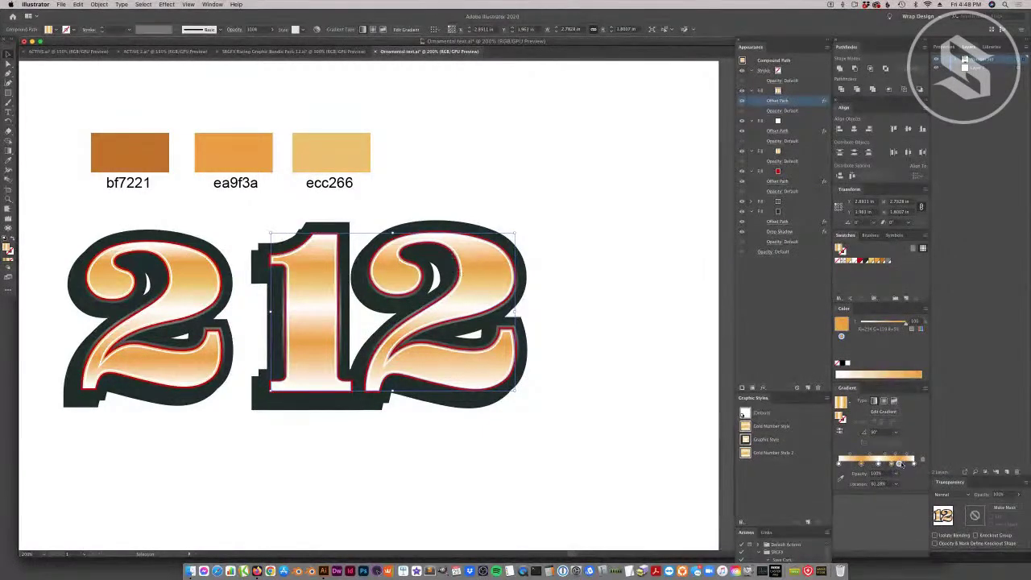
{"action": "left_click_drag", "start_coordinate": [901, 464], "coordinate": [903, 465]}
{"action": "left_click", "coordinate": [861, 464]}
{"action": "left_click_drag", "start_coordinate": [861, 464], "coordinate": [857, 464]}
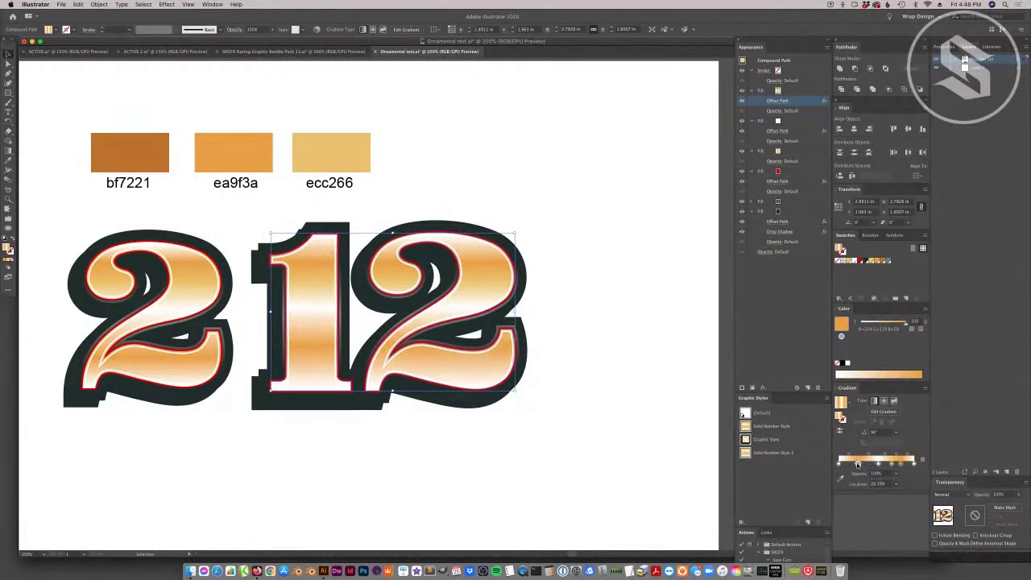
{"action": "left_click", "coordinate": [394, 488]}
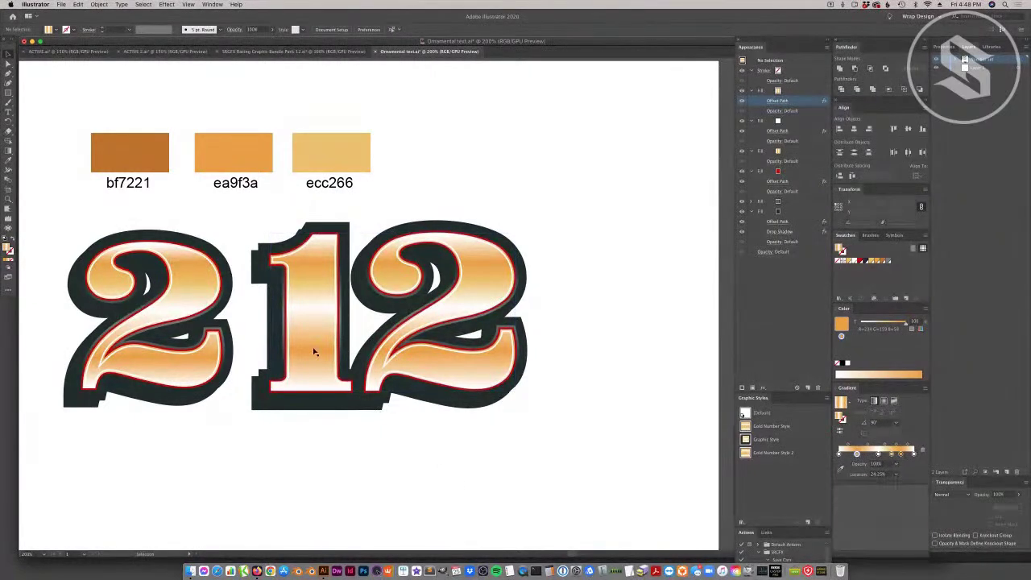
Select sample 2 and show its fourth fill from the top, the light gold gradient with an Offset Path.
{"action": "left_click", "coordinate": [500, 276]}
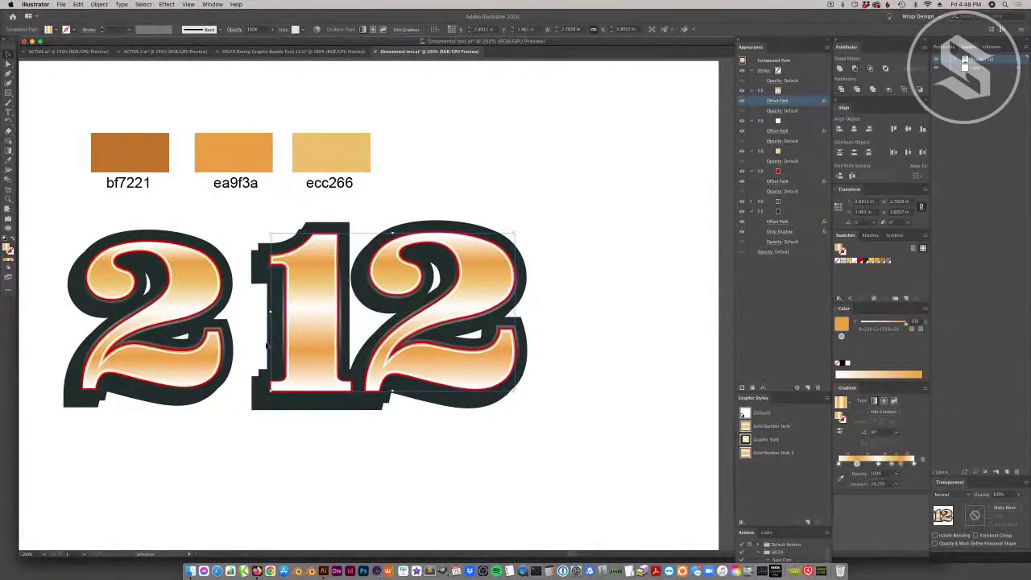
{"action": "left_click", "coordinate": [341, 460]}
{"action": "left_click", "coordinate": [184, 293]}
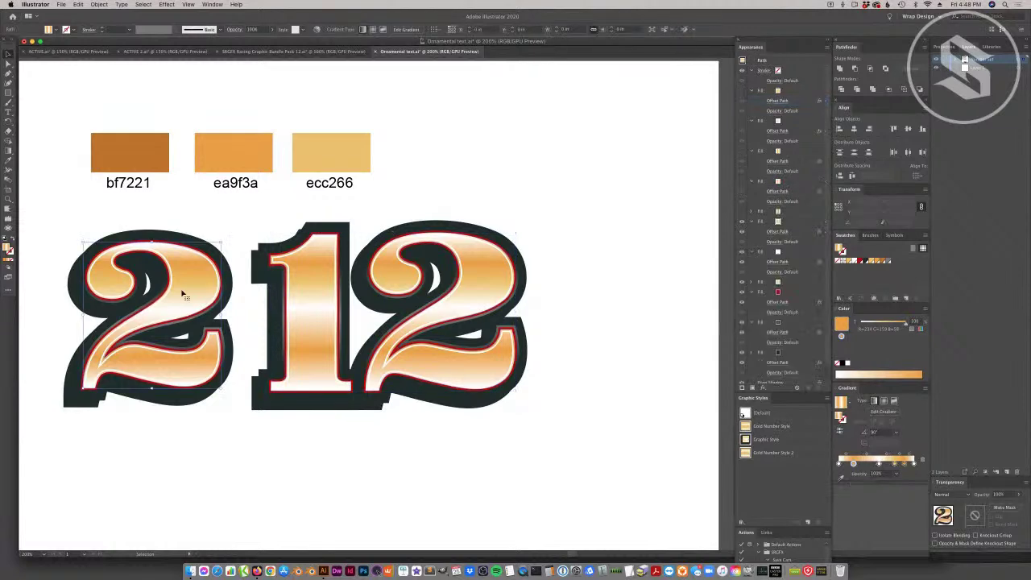
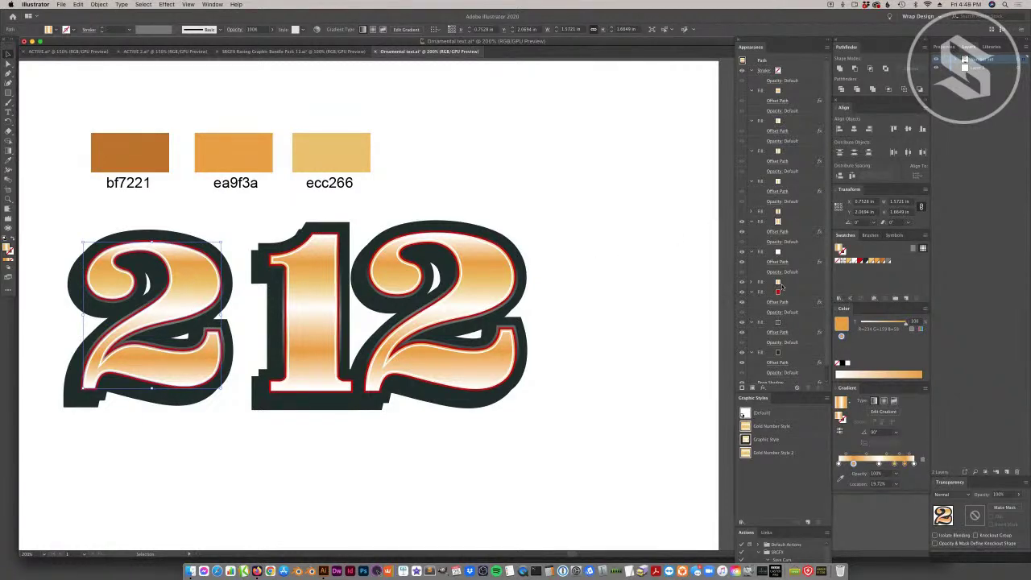
{"action": "left_click", "coordinate": [742, 182]}
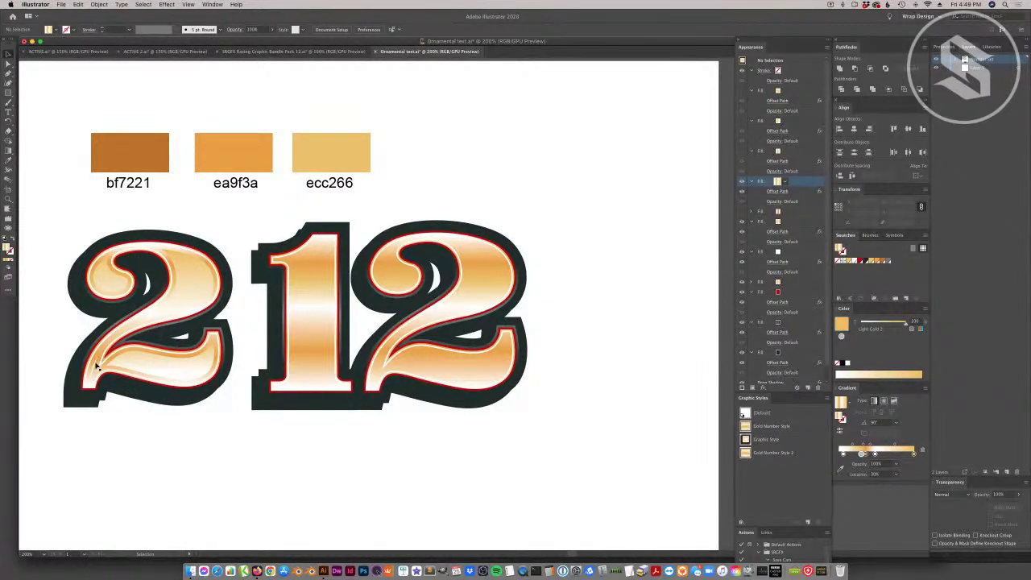
Inspect the anchor points where sample 2's diagonal stroke meets its base, and deselect.
{"action": "key", "text": "a"}
{"action": "left_click", "coordinate": [105, 361]}
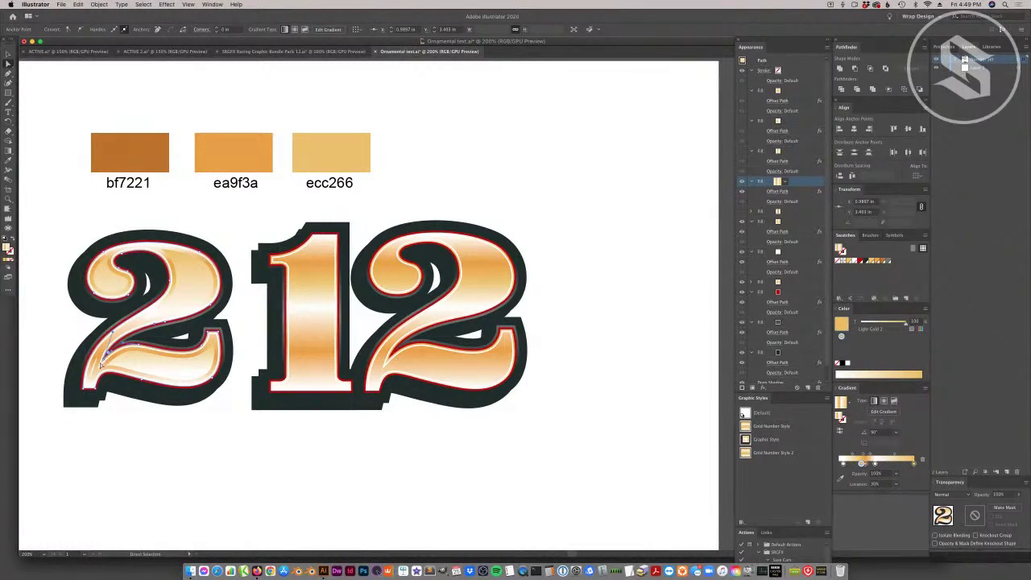
{"action": "left_click_drag", "start_coordinate": [108, 353], "coordinate": [105, 352]}
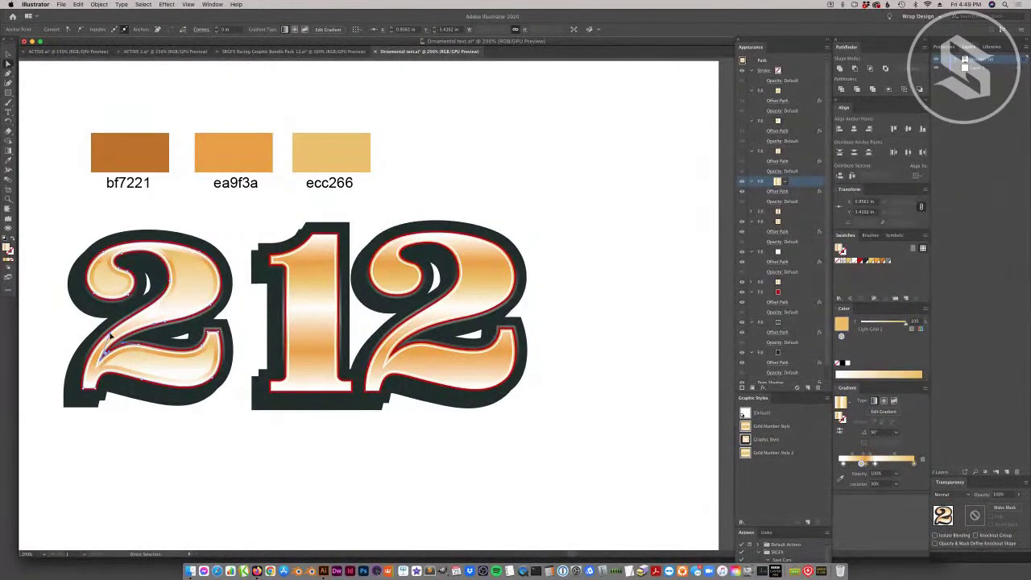
{"action": "key", "text": "super+shift+a"}
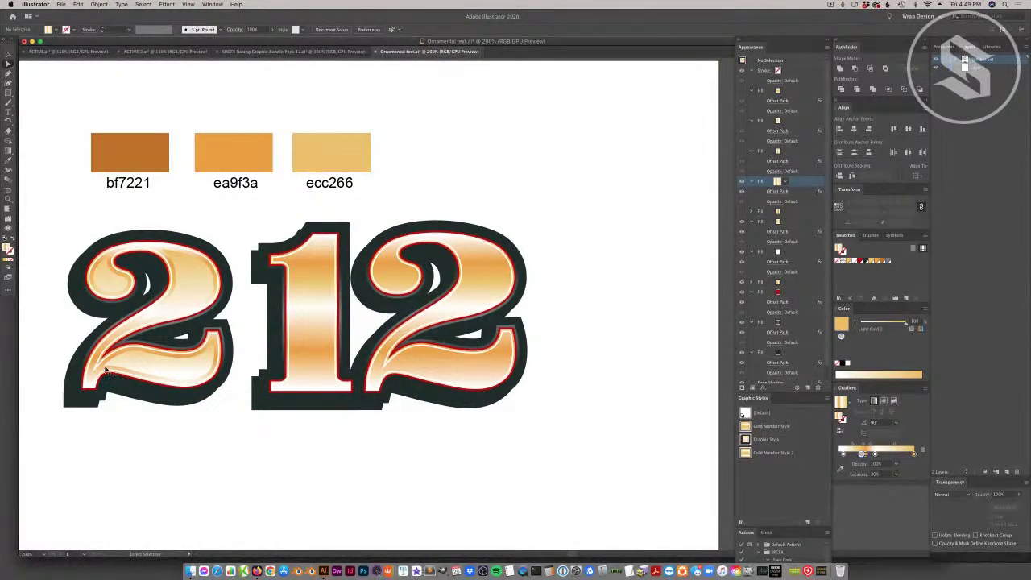
{"action": "left_click", "coordinate": [104, 371]}
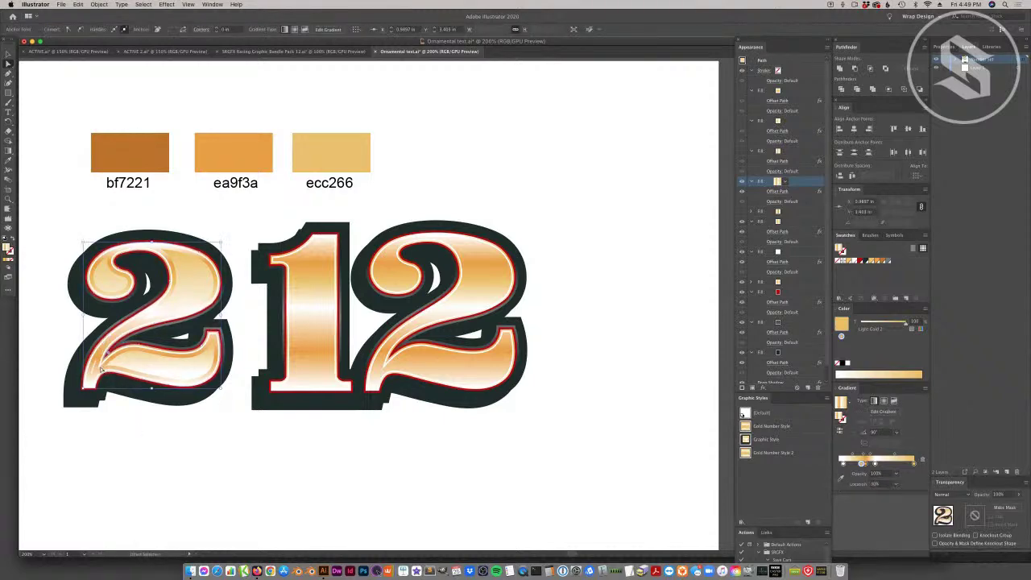
{"action": "left_click", "coordinate": [131, 429]}
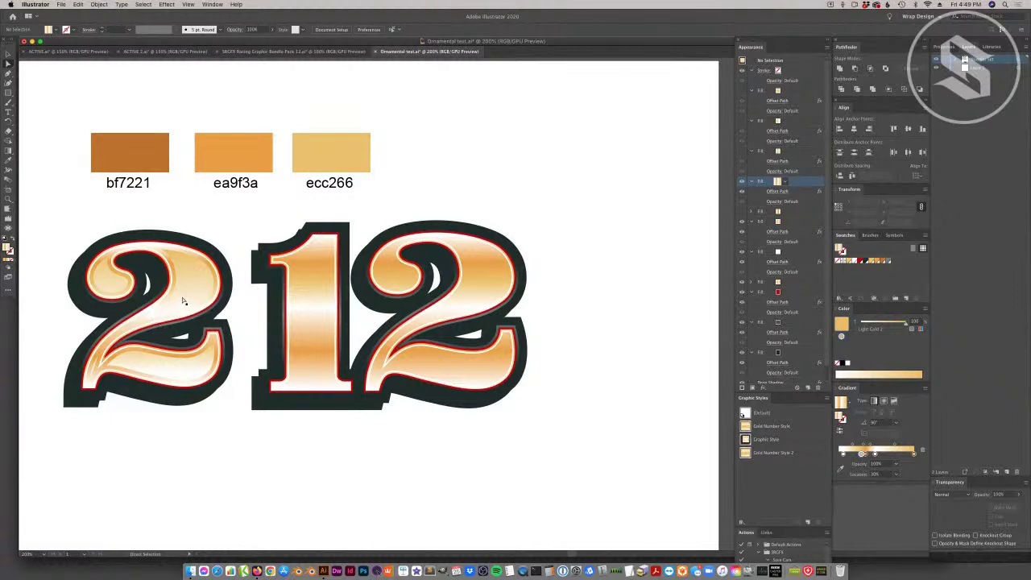
Check the Offset Path settings on sample 2's fourth fill from the top, close them, and deselect.
{"action": "left_click", "coordinate": [184, 300]}
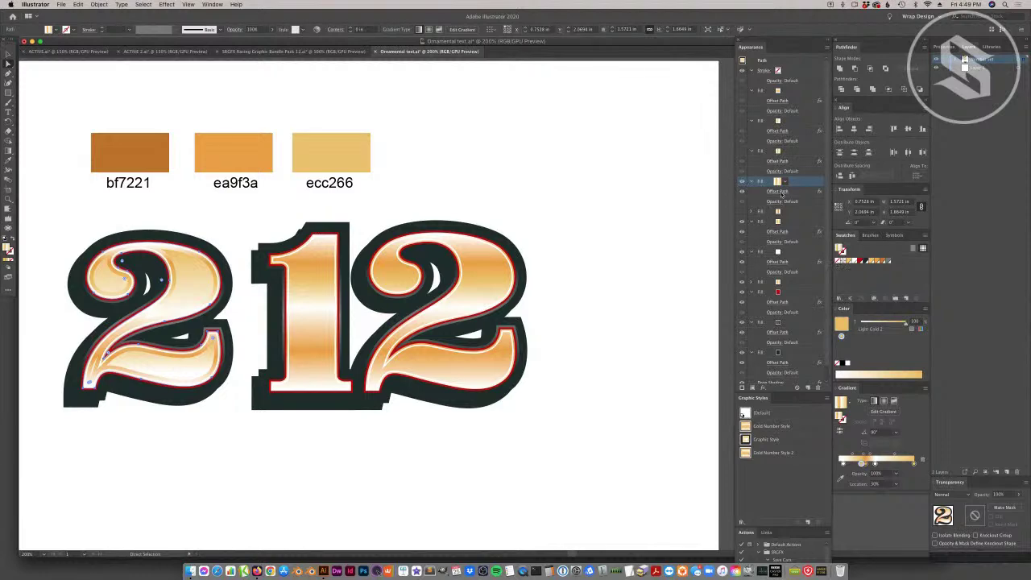
{"action": "left_click", "coordinate": [778, 191]}
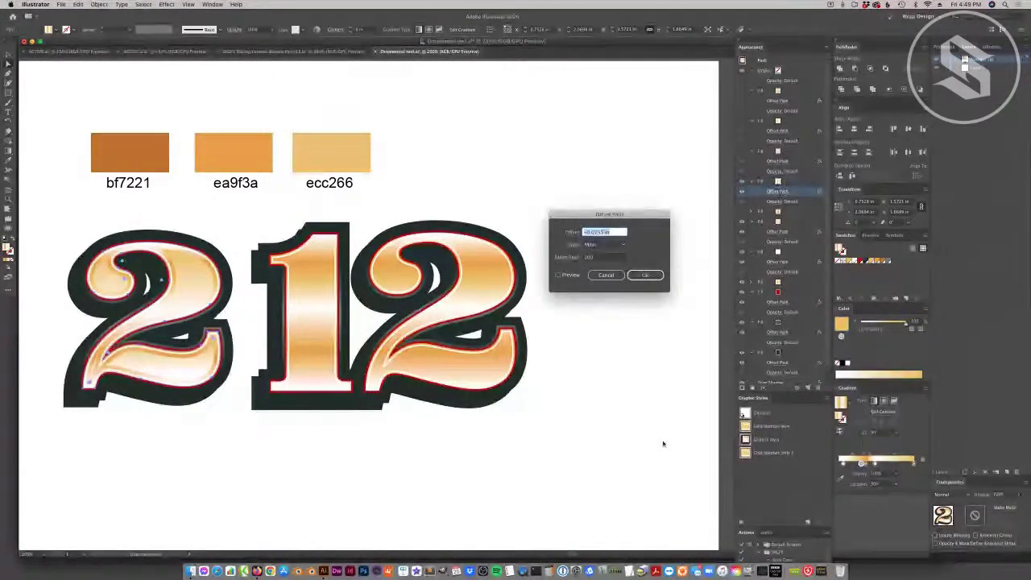
{"action": "left_click", "coordinate": [645, 275]}
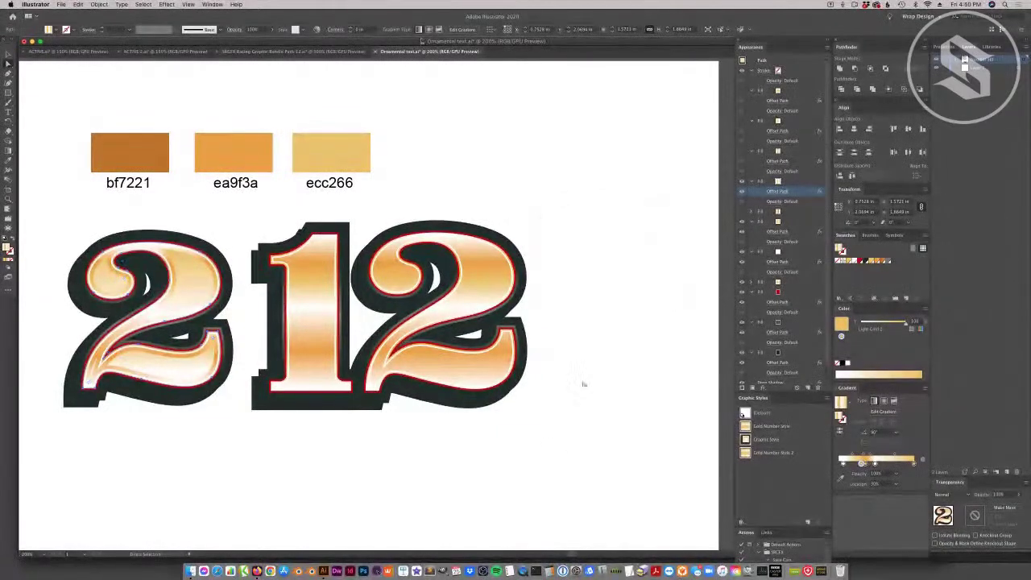
{"action": "left_click", "coordinate": [583, 384]}
Duplicate the 12's top gradient fill and set the duplicate's Offset Path to -0.0755 in.
{"action": "left_click", "coordinate": [495, 262]}
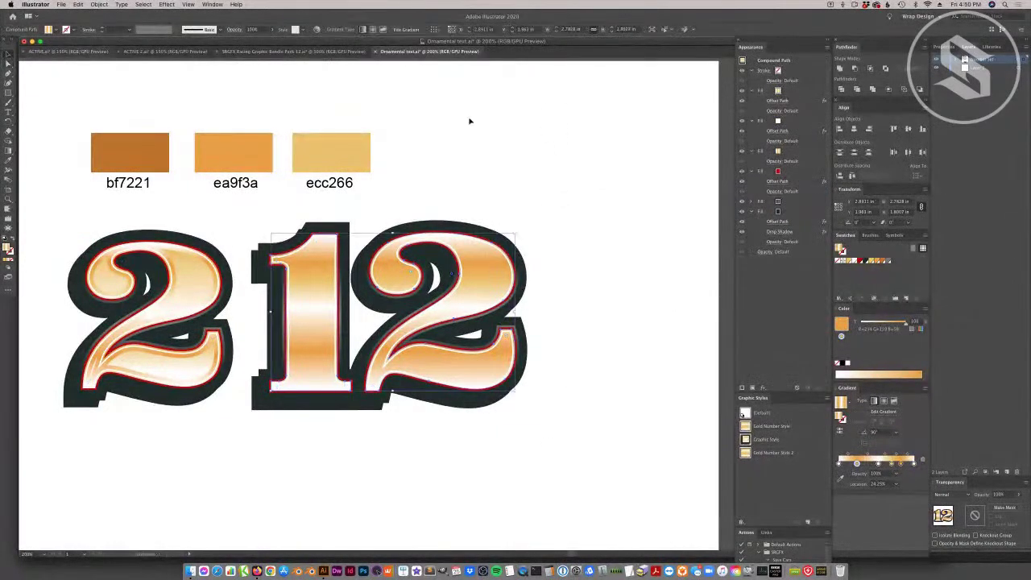
{"action": "left_click", "coordinate": [790, 92]}
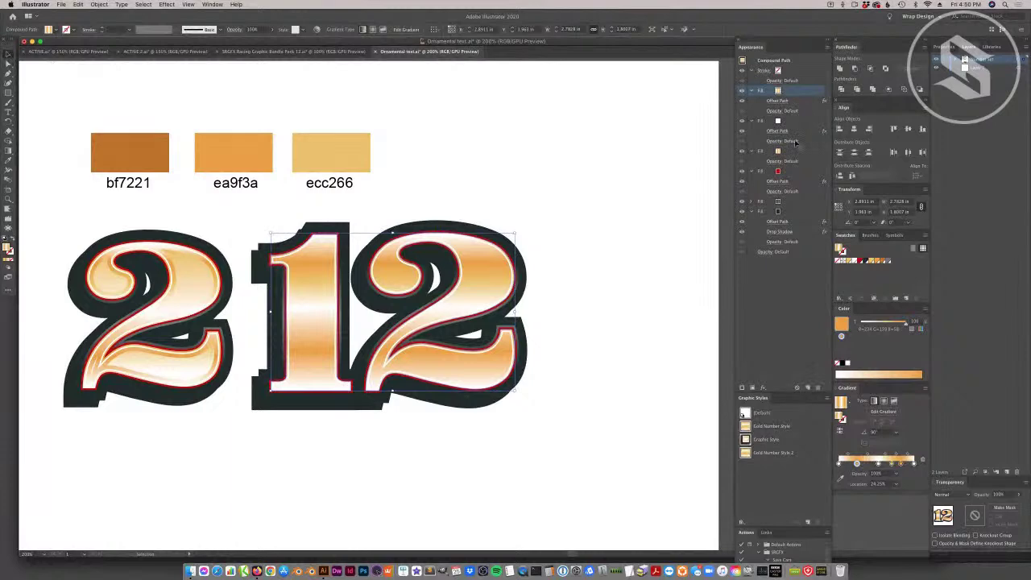
{"action": "left_click", "coordinate": [809, 388]}
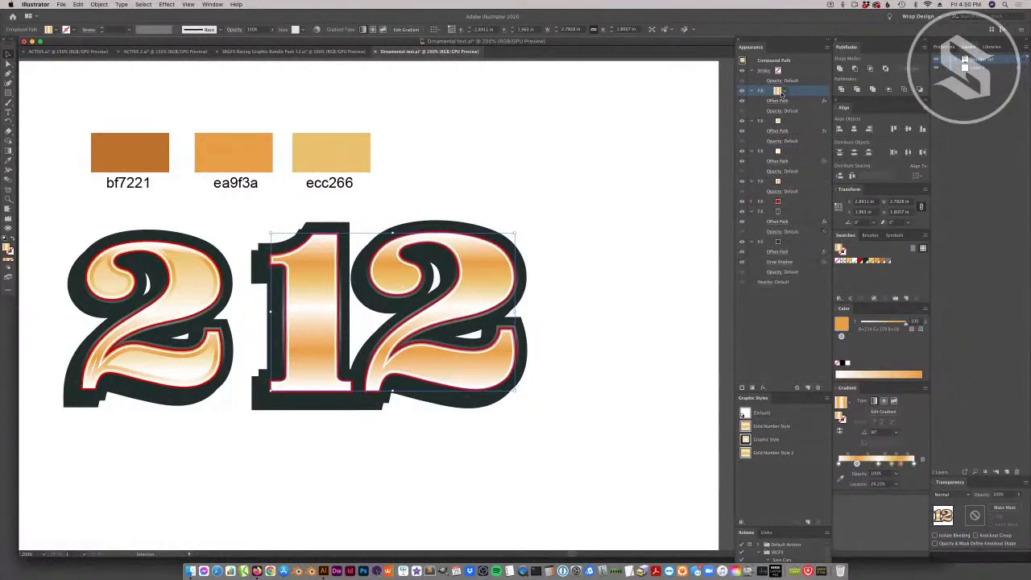
{"action": "left_click", "coordinate": [778, 101]}
{"action": "type", "text": "-0.0755 in"}
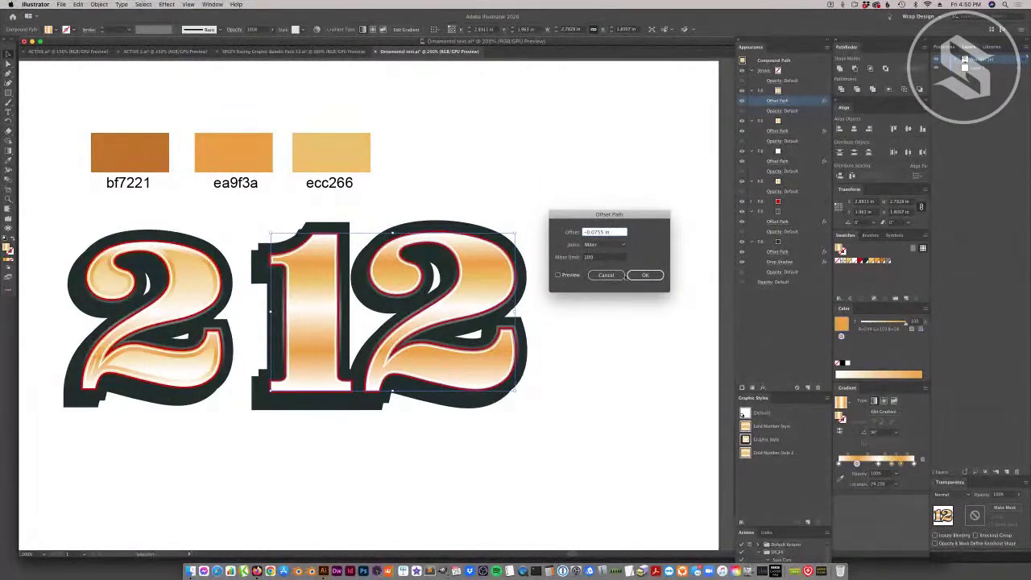
{"action": "left_click", "coordinate": [645, 276]}
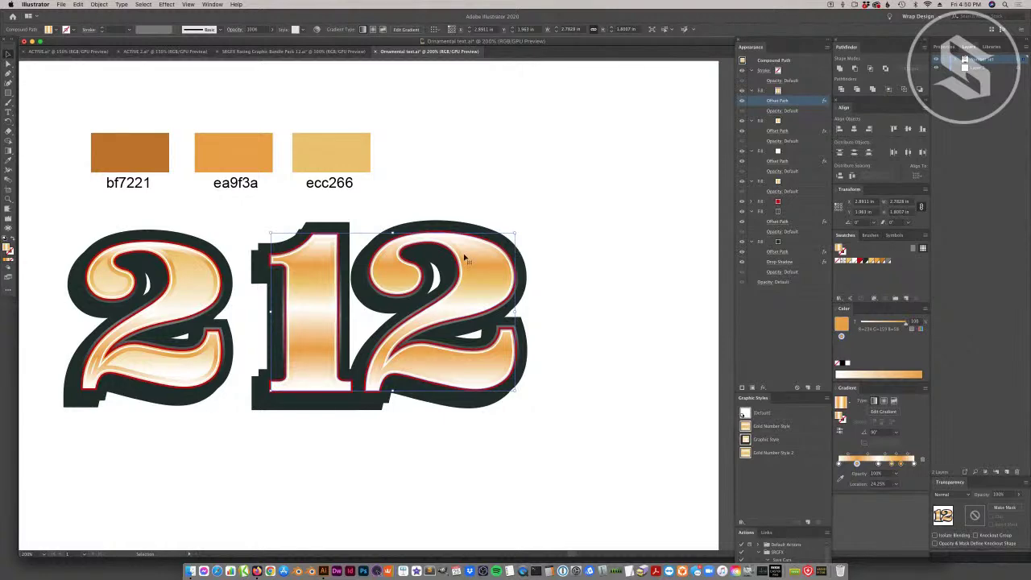
Copy the 12 below the original, clear the copy's appearance, and fill it with the dark green-black swatch.
{"action": "scroll", "coordinate": [322, 322], "scroll_direction": "down", "scroll_amount": 5}
{"action": "left_click_drag", "start_coordinate": [392, 223], "coordinate": [580, 422]}
{"action": "left_click", "coordinate": [827, 46]}
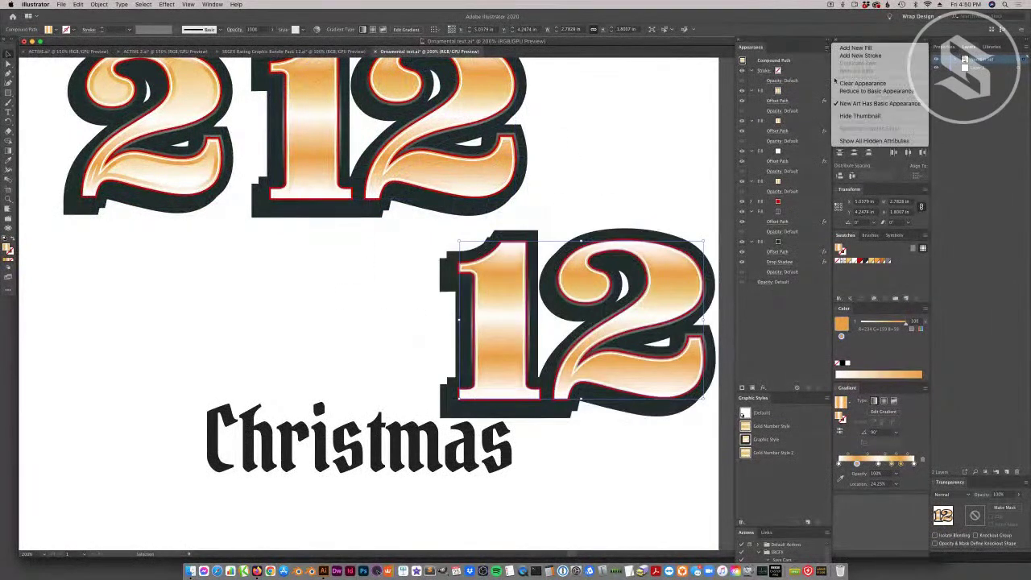
{"action": "left_click", "coordinate": [852, 84]}
{"action": "left_click", "coordinate": [668, 174]}
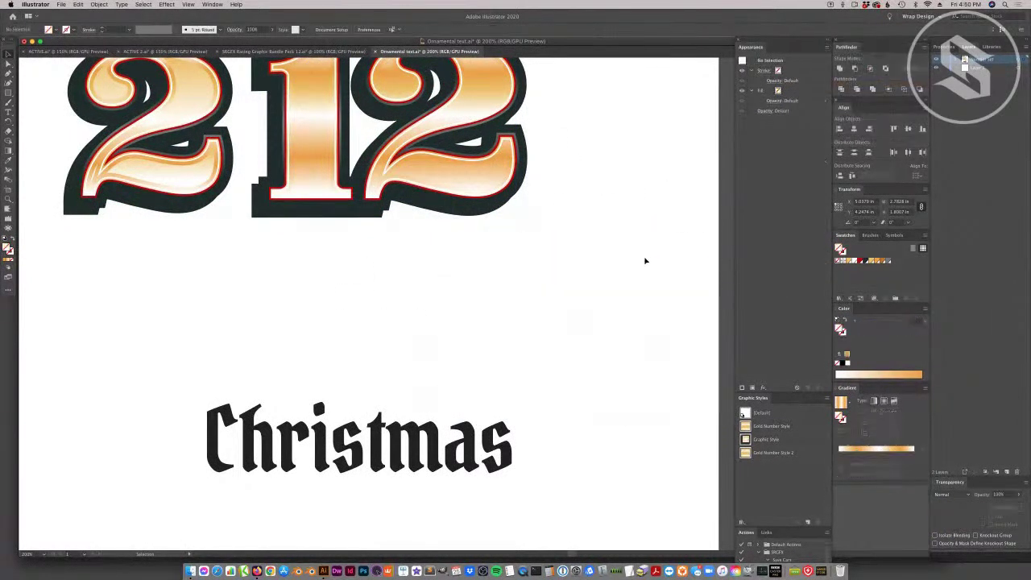
{"action": "left_click", "coordinate": [702, 284]}
{"action": "left_click", "coordinate": [866, 261]}
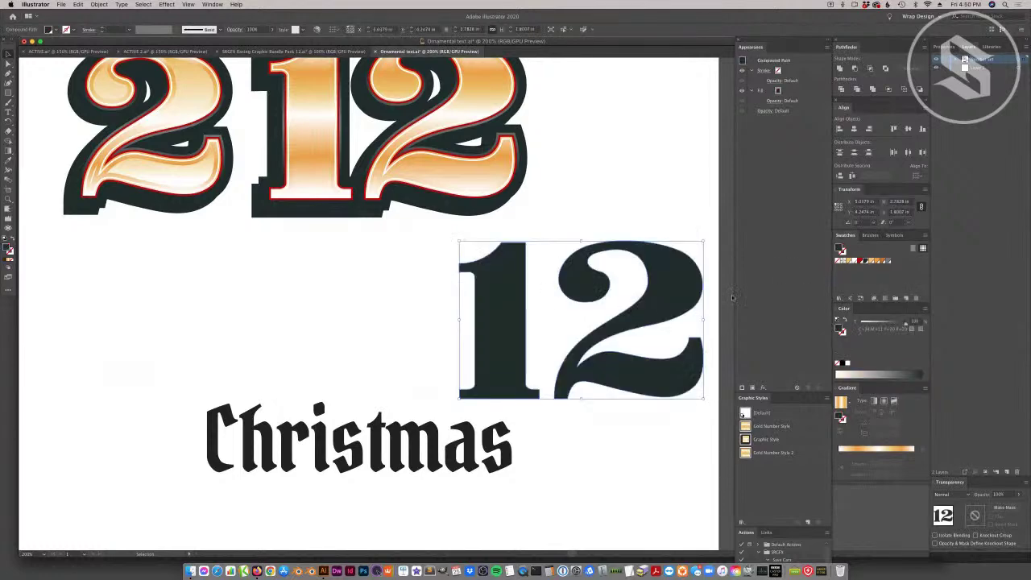
Copy the dark 12's height value and paste it as a text line reading "1.8007 in" above it.
{"action": "scroll", "coordinate": [732, 298], "scroll_direction": "up", "scroll_amount": 2}
{"action": "left_click", "coordinate": [900, 211]}
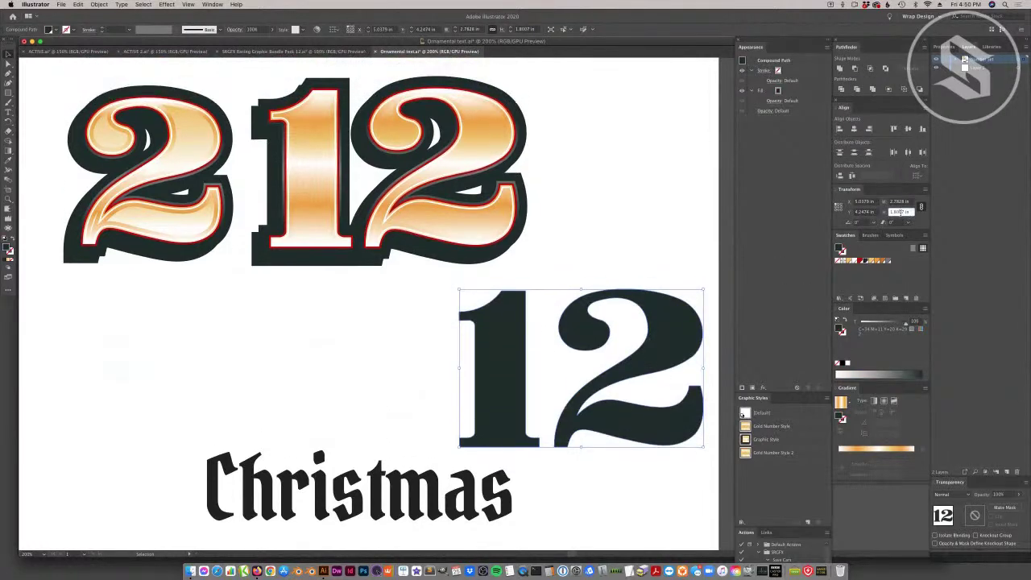
{"action": "double_click", "coordinate": [901, 212]}
{"action": "key", "text": "super+c"}
{"action": "left_click", "coordinate": [10, 114]}
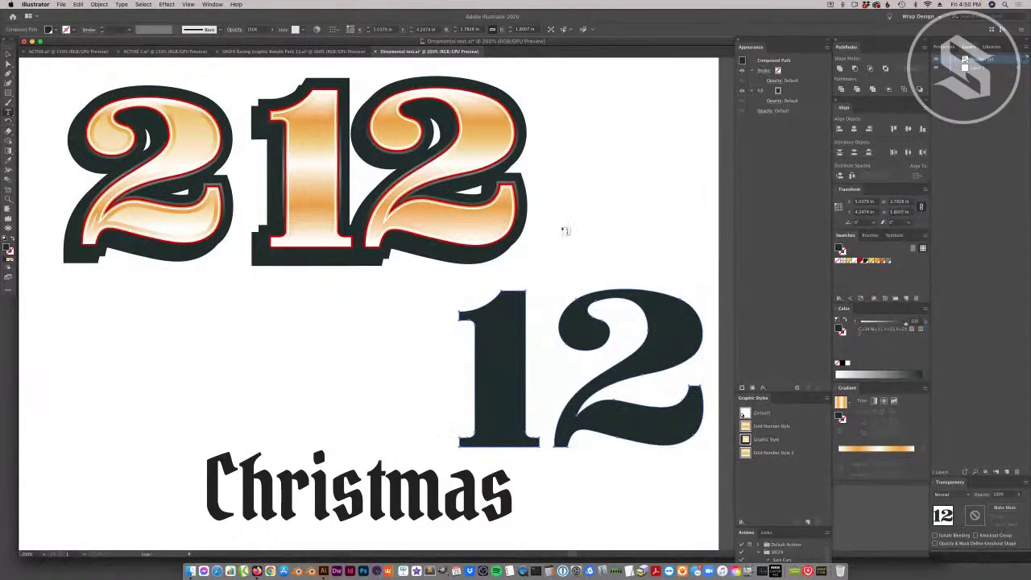
{"action": "left_click", "coordinate": [561, 225]}
{"action": "key", "text": "ctrl+v"}
{"action": "left_click", "coordinate": [8, 54]}
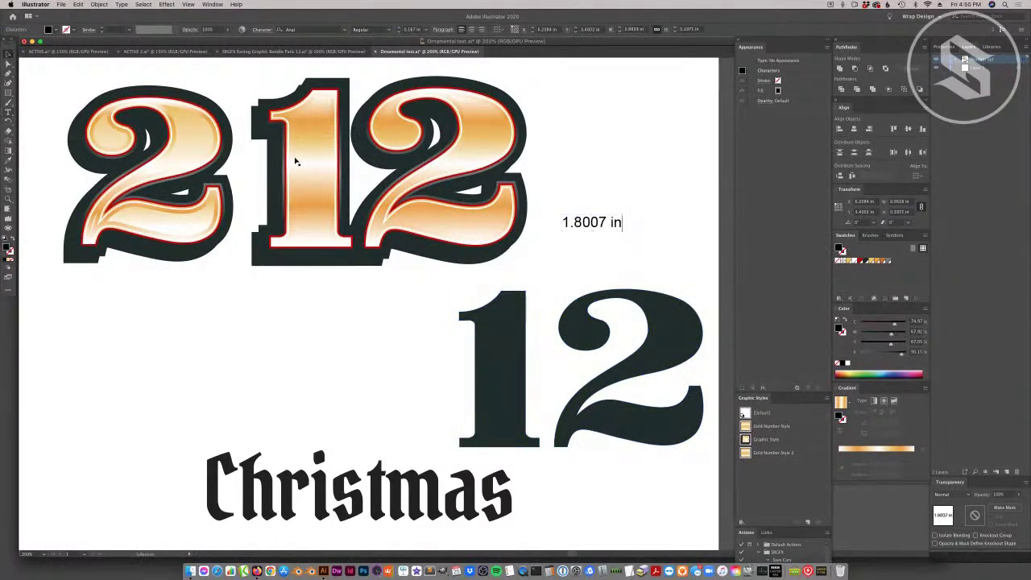
Duplicate the height text and change the upper line to "Starting Height".
{"action": "left_click_drag", "start_coordinate": [596, 228], "coordinate": [596, 249]}
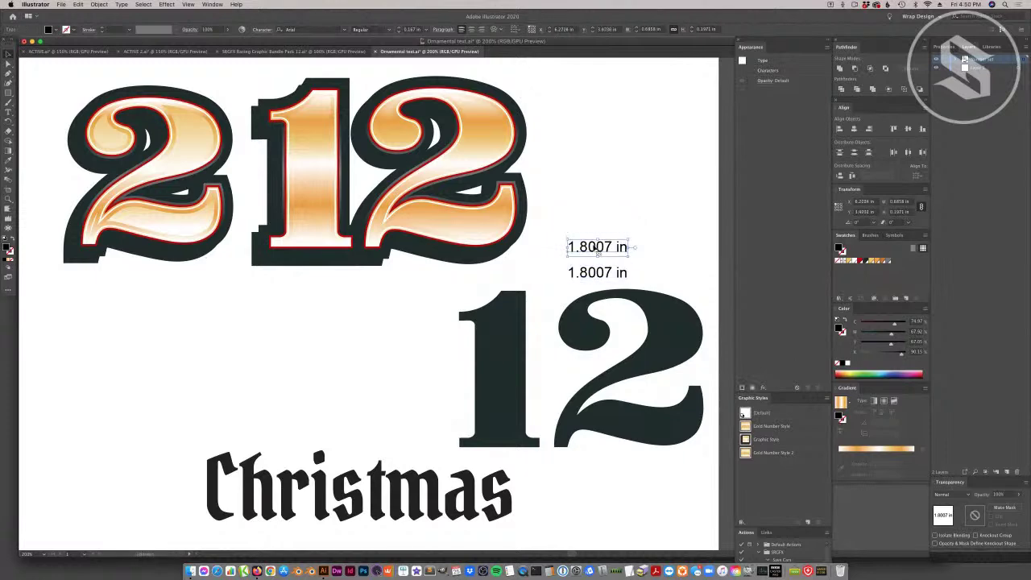
{"action": "double_click", "coordinate": [597, 249]}
{"action": "key", "text": "super+a"}
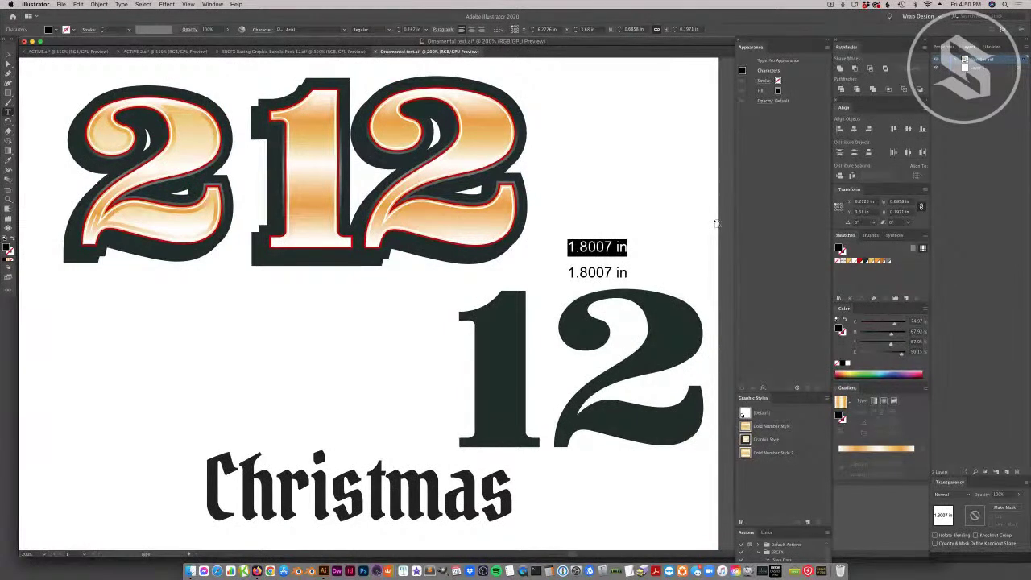
{"action": "type", "text": "Starting"}
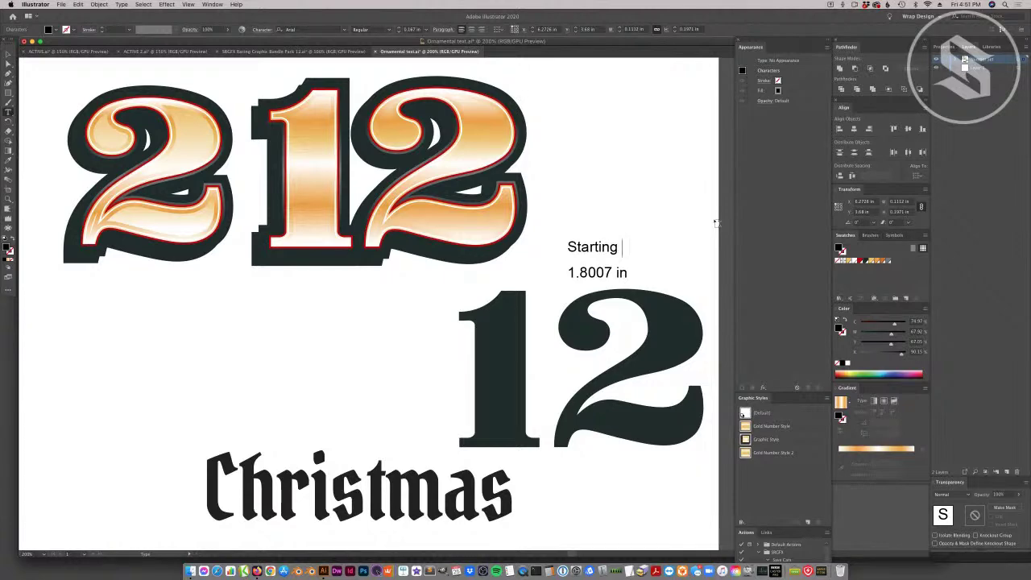
{"action": "type", "text": "Height"}
{"action": "left_click", "coordinate": [8, 54]}
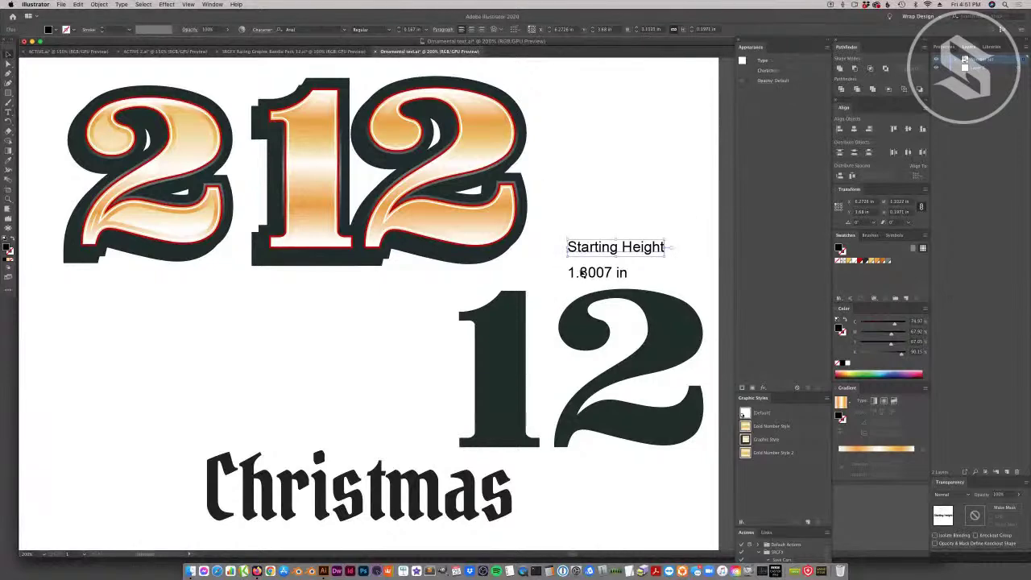
Stack the 1.8007 in text directly beneath the Starting Height label, beside the gold 12, and deselect.
{"action": "left_click_drag", "start_coordinate": [578, 273], "coordinate": [609, 163]}
{"action": "left_click", "coordinate": [604, 228]}
{"action": "scroll", "coordinate": [697, 299], "scroll_direction": "up", "scroll_amount": 2}
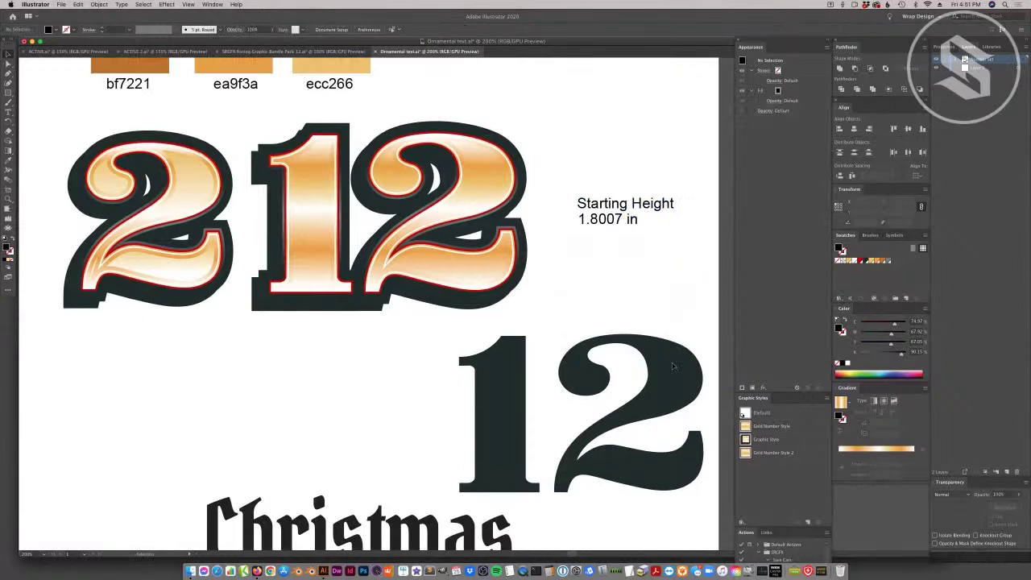
Delete the dark copy of the 12 above the Christmas text.
{"action": "left_click", "coordinate": [500, 417]}
{"action": "key", "text": "Delete"}
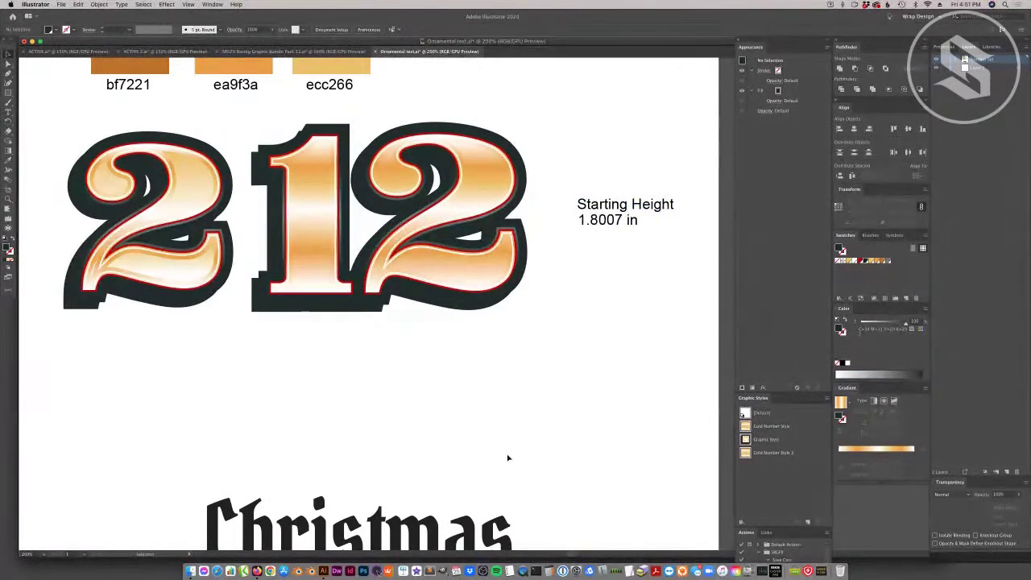
{"action": "scroll", "coordinate": [503, 456], "scroll_direction": "up", "scroll_amount": 1}
{"action": "scroll", "coordinate": [501, 456], "scroll_direction": "up", "scroll_amount": 3}
{"action": "left_click", "coordinate": [200, 211]}
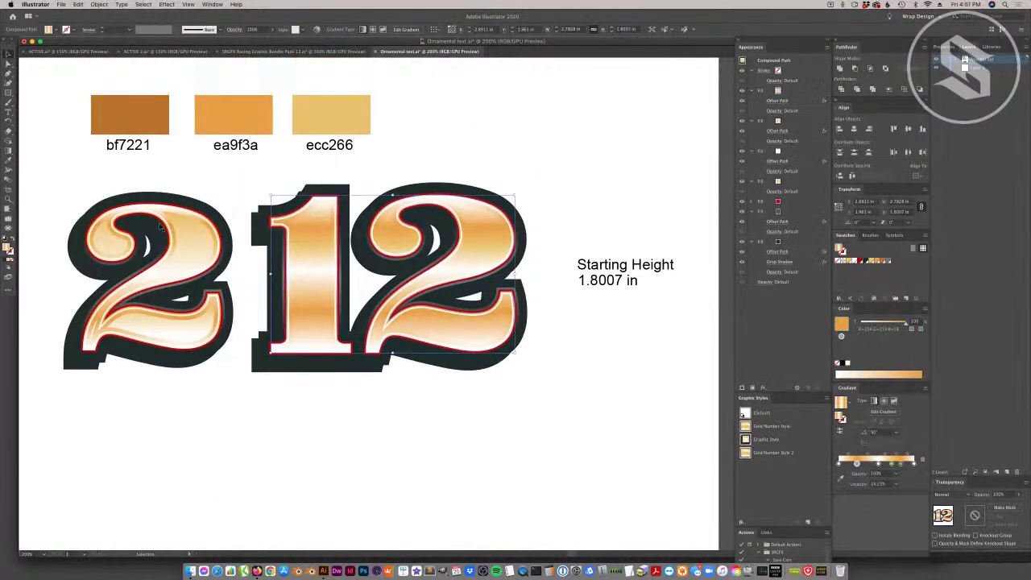
{"action": "left_click", "coordinate": [200, 218]}
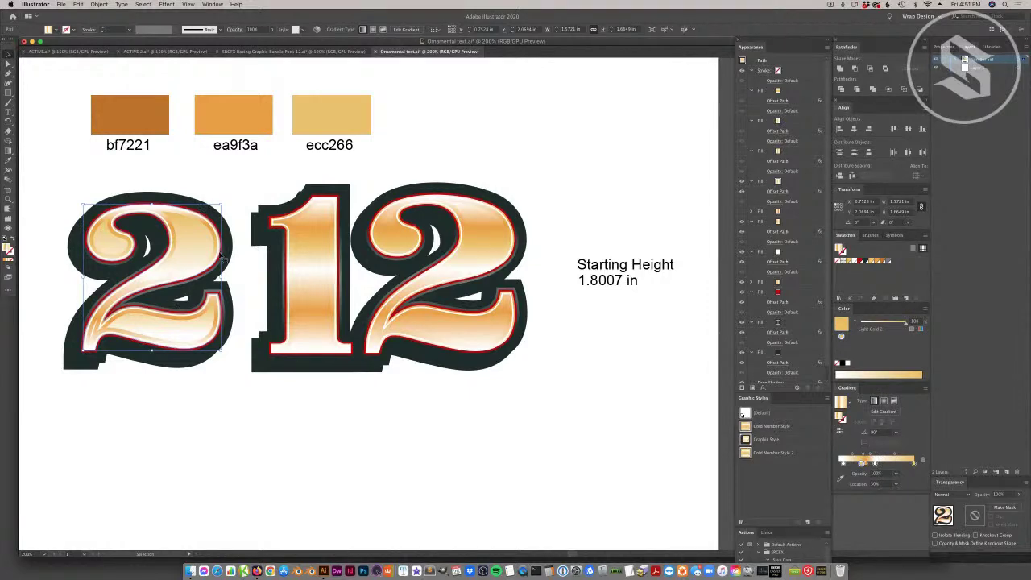
{"action": "scroll", "coordinate": [164, 290], "scroll_direction": "left", "scroll_amount": 5}
{"action": "scroll", "coordinate": [163, 291], "scroll_direction": "left", "scroll_amount": 10}
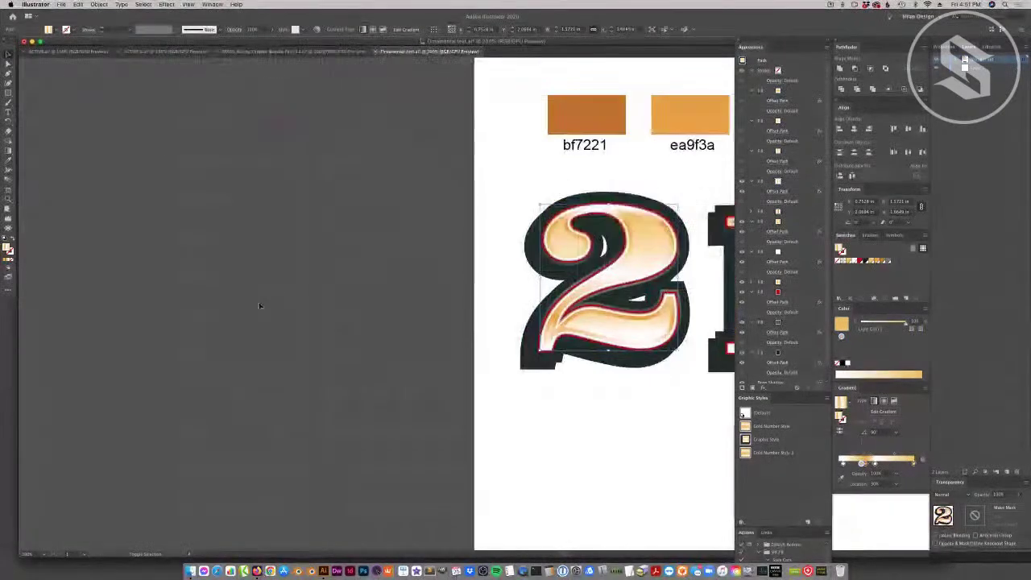
{"action": "scroll", "coordinate": [164, 291], "scroll_direction": "right", "scroll_amount": 10}
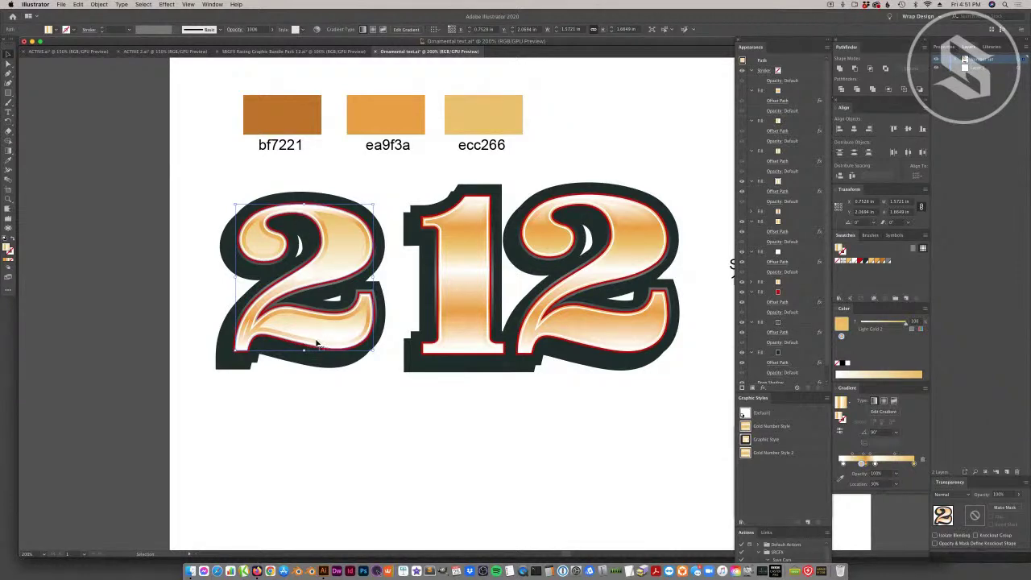
{"action": "left_click", "coordinate": [281, 373]}
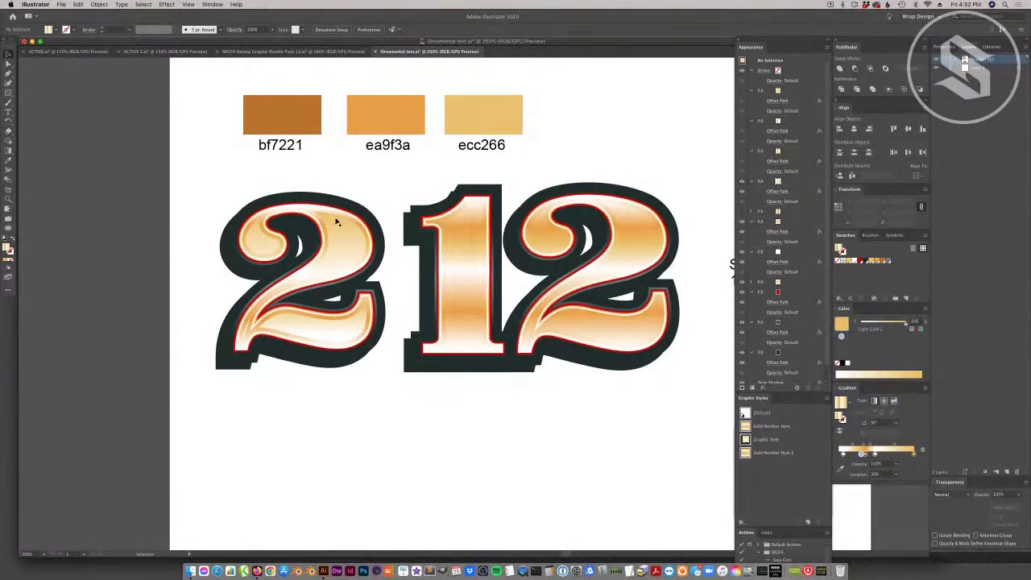
Compare the Offset Path settings of sample 2's fourth fill with those of the 12's top fill.
{"action": "left_click", "coordinate": [341, 258]}
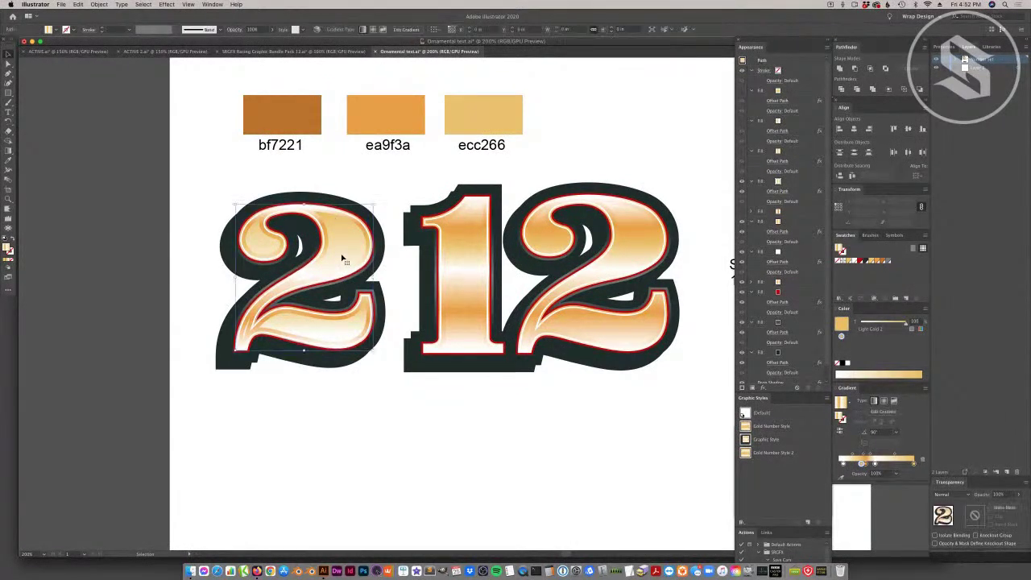
{"action": "left_click", "coordinate": [784, 194]}
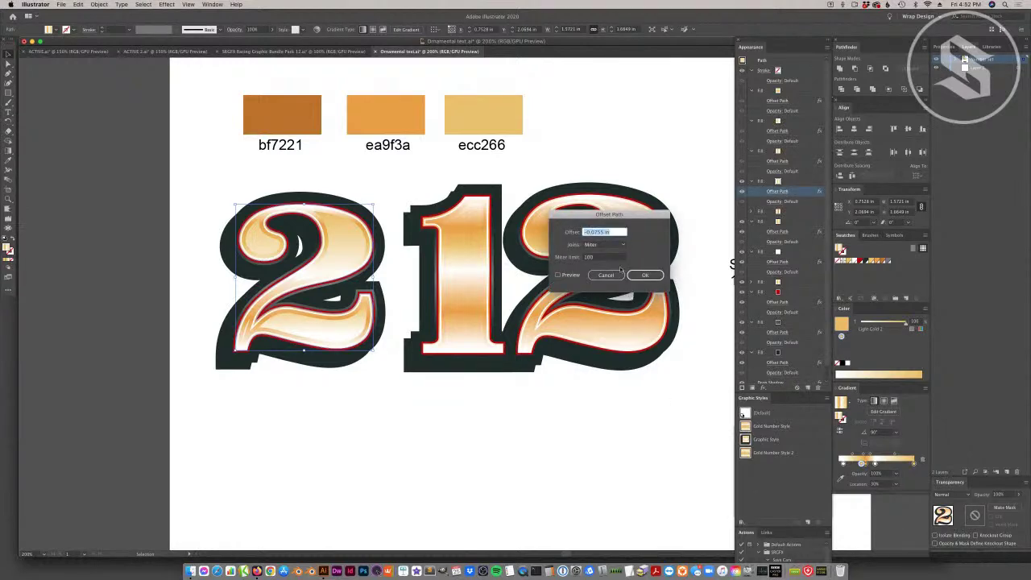
{"action": "left_click", "coordinate": [645, 275]}
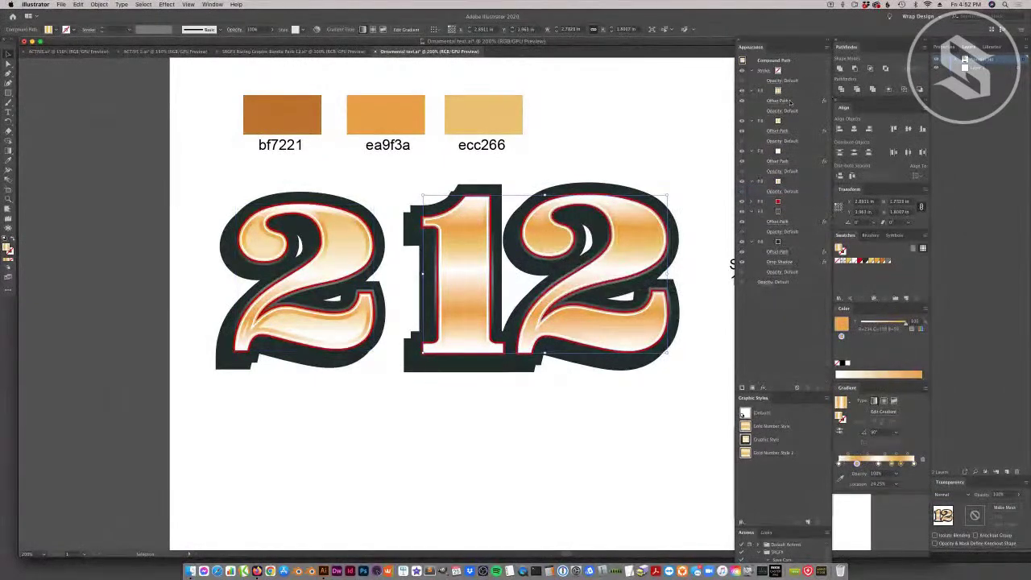
{"action": "left_click", "coordinate": [786, 100]}
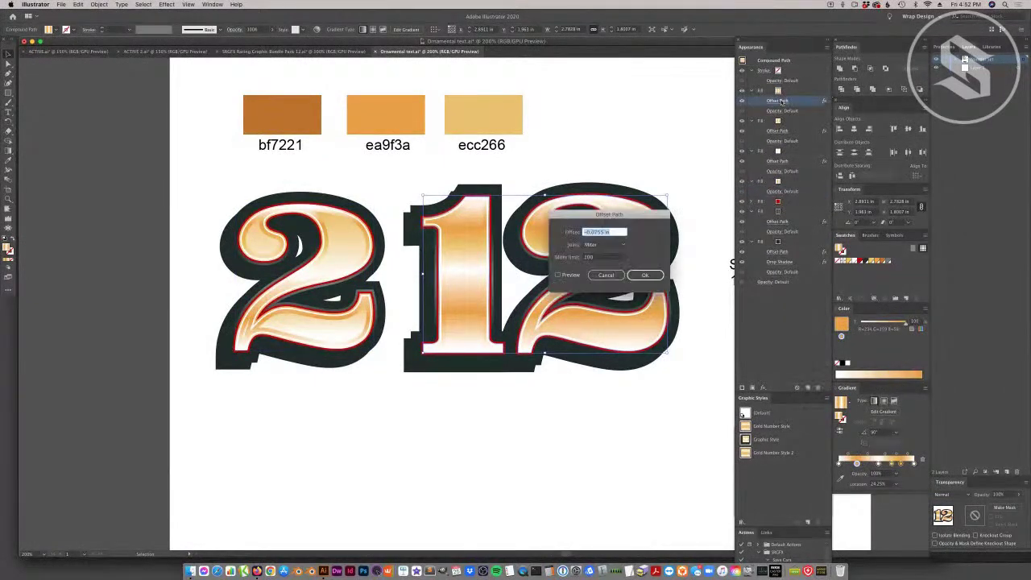
{"action": "left_click", "coordinate": [645, 275]}
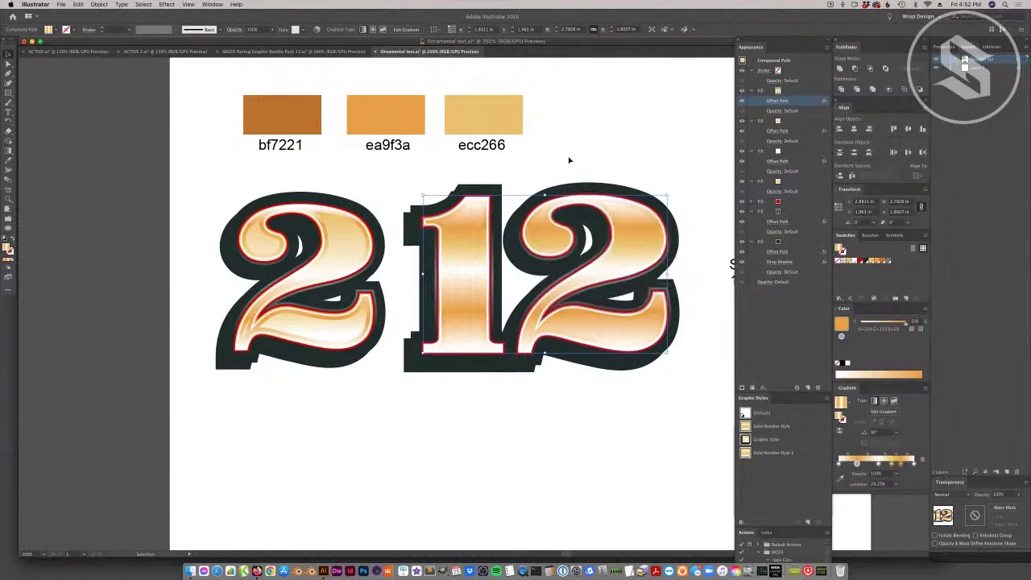
Show the hidden third fill of sample 2 to the left of the gold 12 and examine the numeral up close.
{"action": "left_click", "coordinate": [328, 261]}
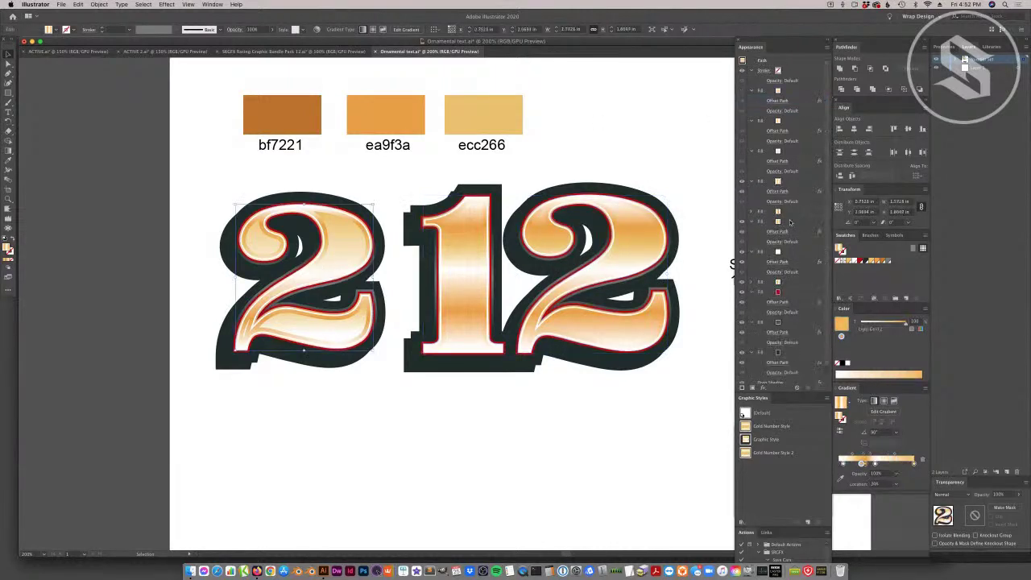
{"action": "left_click_drag", "start_coordinate": [793, 182], "coordinate": [794, 147]}
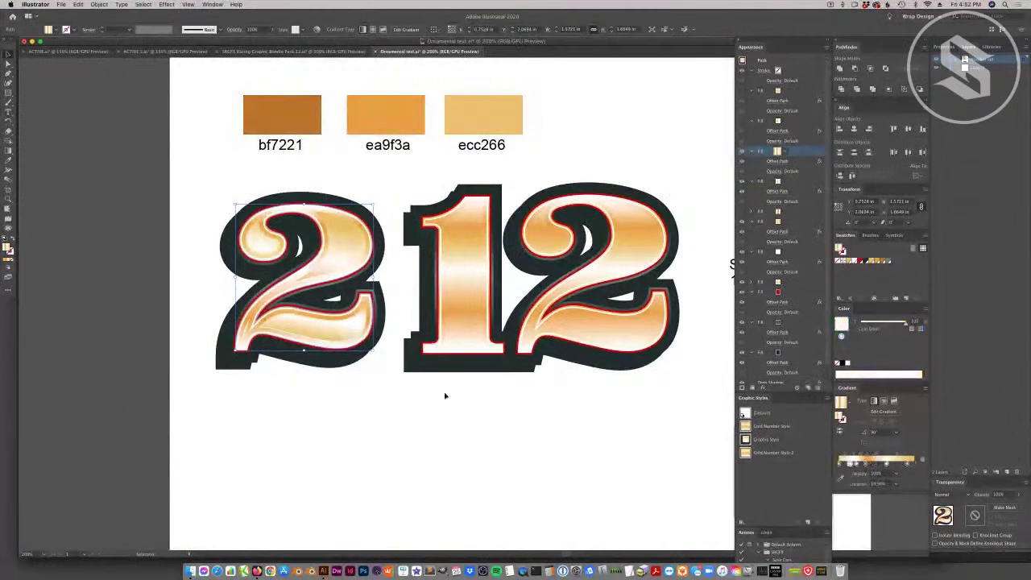
{"action": "left_click", "coordinate": [472, 435]}
{"action": "left_click", "coordinate": [311, 332]}
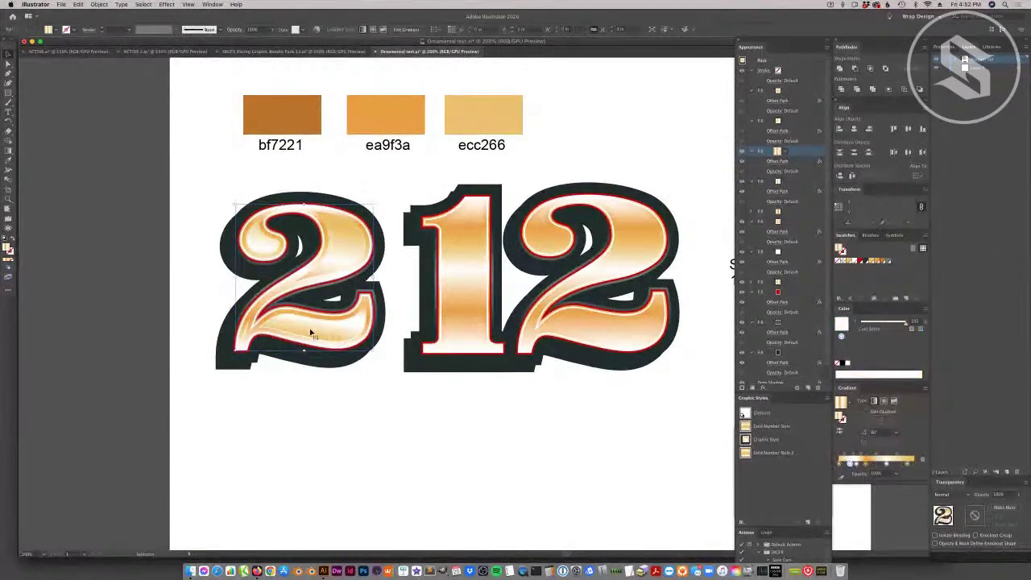
{"action": "left_click", "coordinate": [310, 333]}
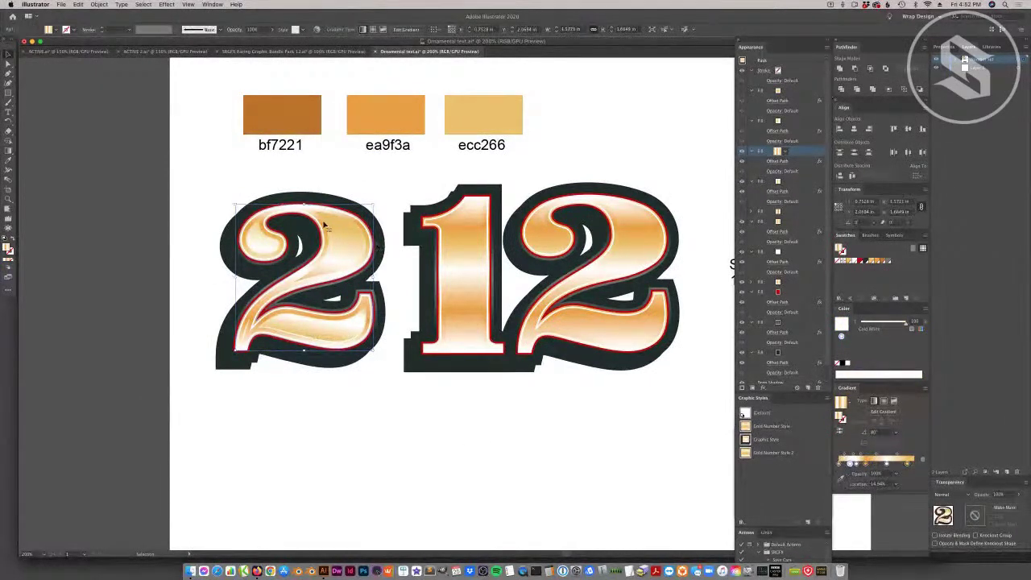
{"action": "left_click", "coordinate": [8, 198]}
{"action": "left_click", "coordinate": [313, 293]}
{"action": "left_click", "coordinate": [496, 277]}
{"action": "left_click", "coordinate": [535, 232]}
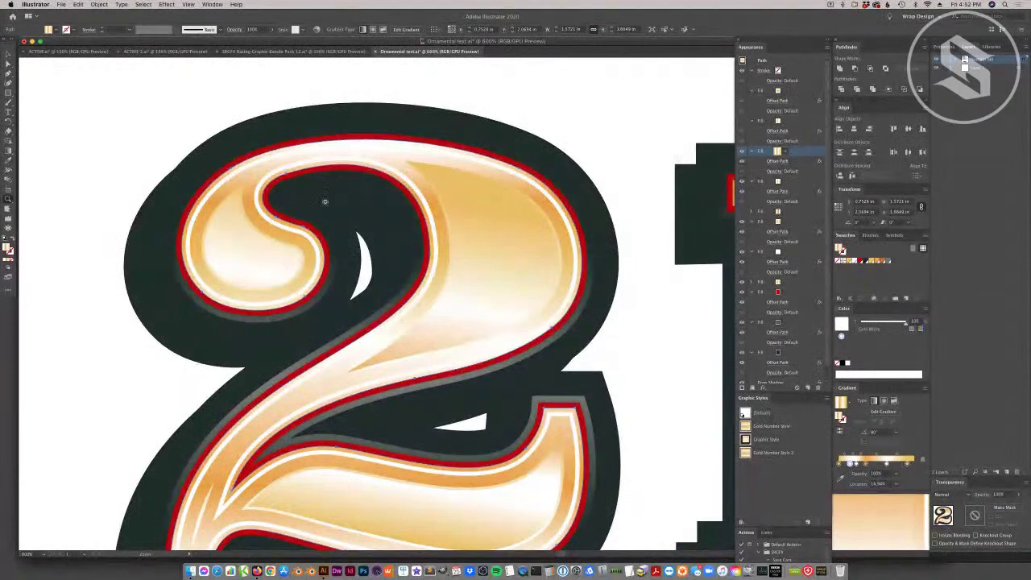
Toggle sample 2's third fill off and on to compare its effect, and check that fill's Offset Path settings.
{"action": "left_click", "coordinate": [742, 152]}
{"action": "left_click", "coordinate": [741, 152]}
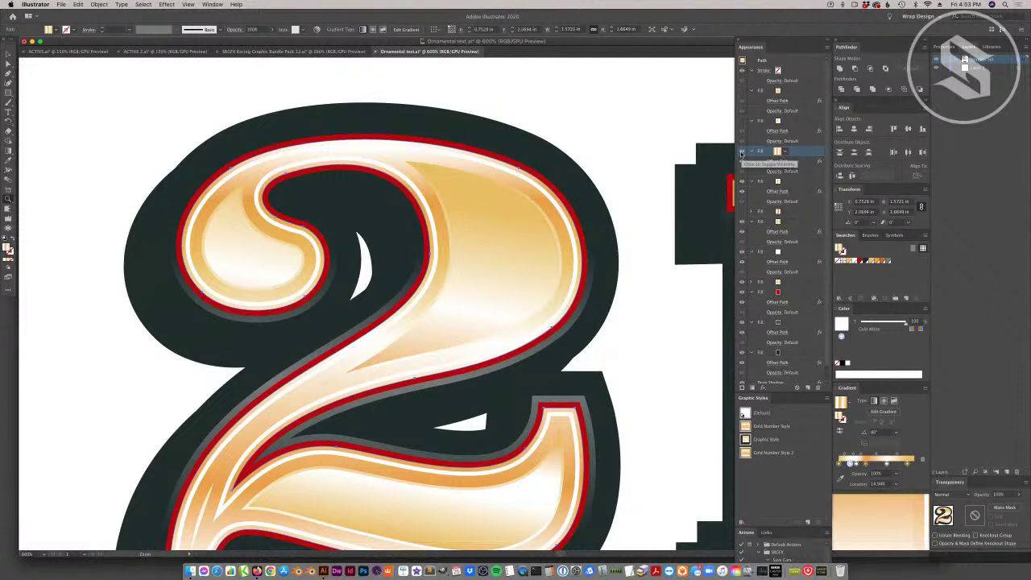
{"action": "left_click", "coordinate": [742, 152]}
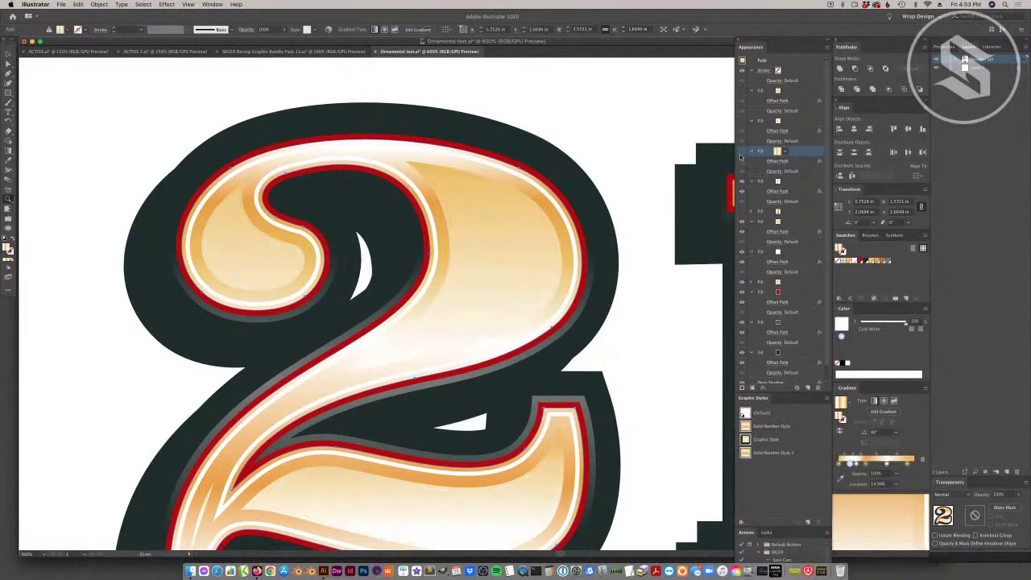
{"action": "left_click", "coordinate": [742, 152]}
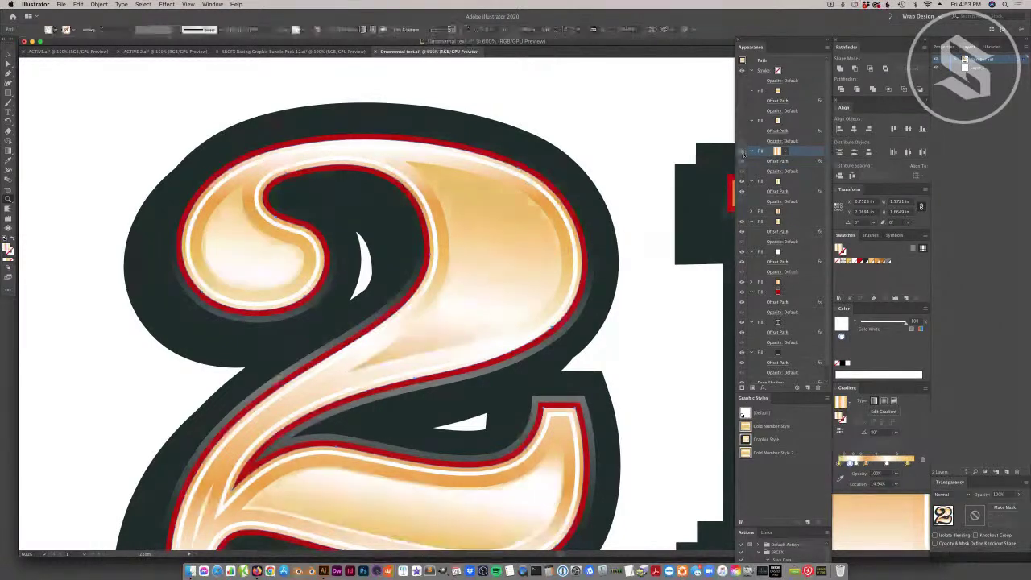
{"action": "left_click", "coordinate": [787, 162]}
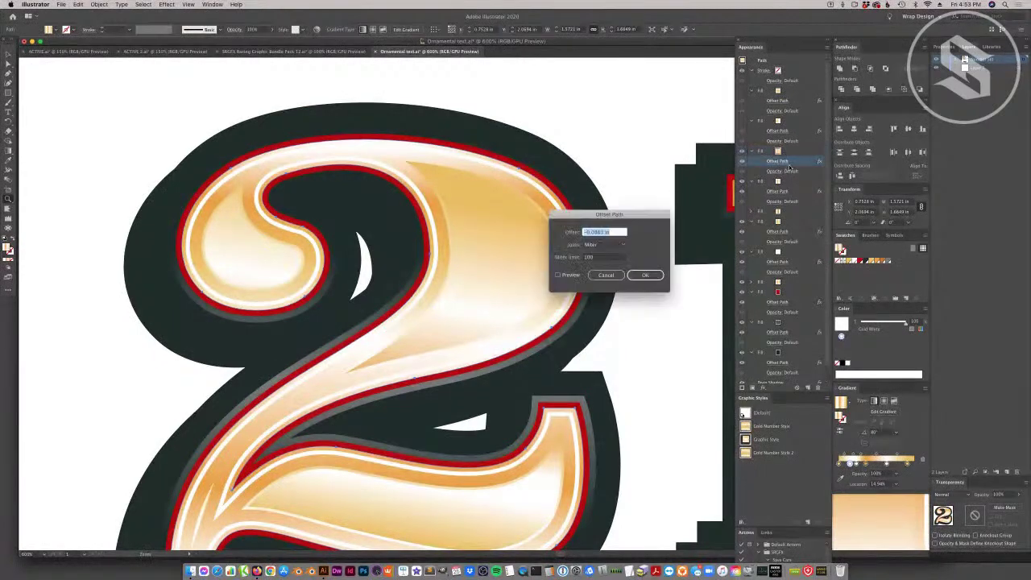
{"action": "left_click", "coordinate": [645, 275]}
Inspect the gold 1 up close, hide sample 2's third fill again, and deselect.
{"action": "scroll", "coordinate": [598, 312], "scroll_direction": "right", "scroll_amount": 3}
{"action": "scroll", "coordinate": [598, 314], "scroll_direction": "right", "scroll_amount": 8}
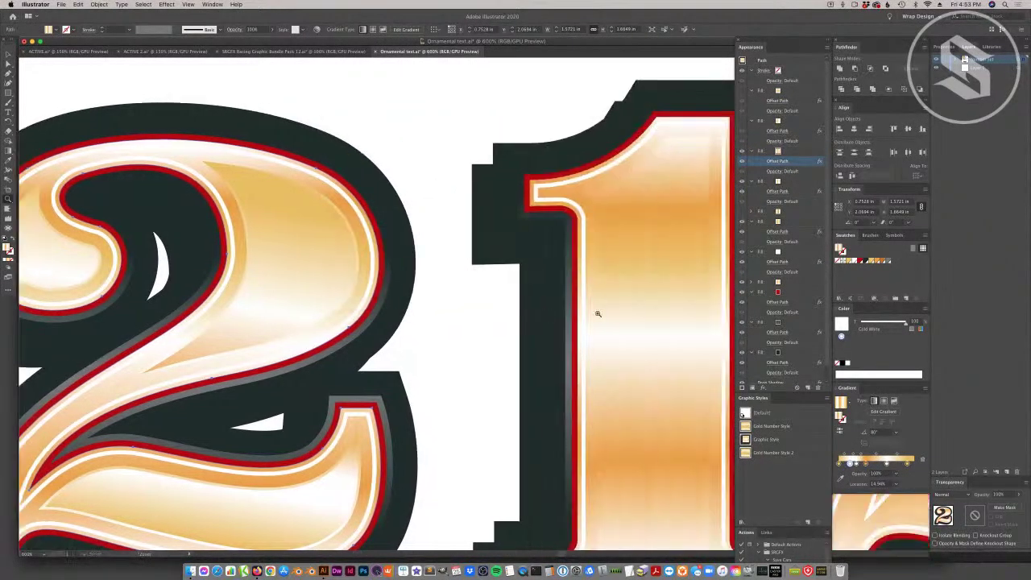
{"action": "left_click", "coordinate": [522, 312]}
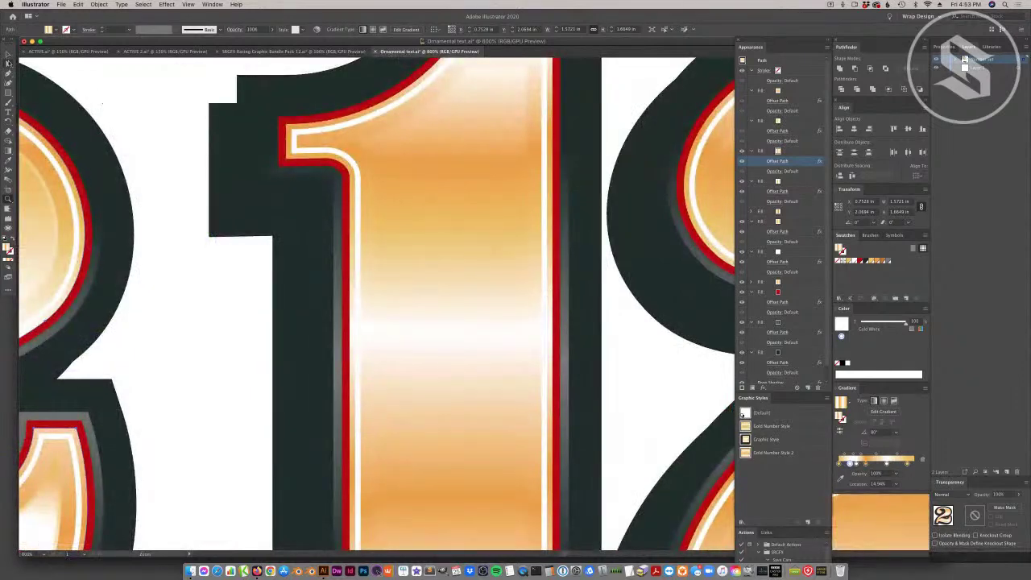
{"action": "left_click", "coordinate": [460, 227]}
{"action": "scroll", "coordinate": [499, 263], "scroll_direction": "down", "scroll_amount": 8}
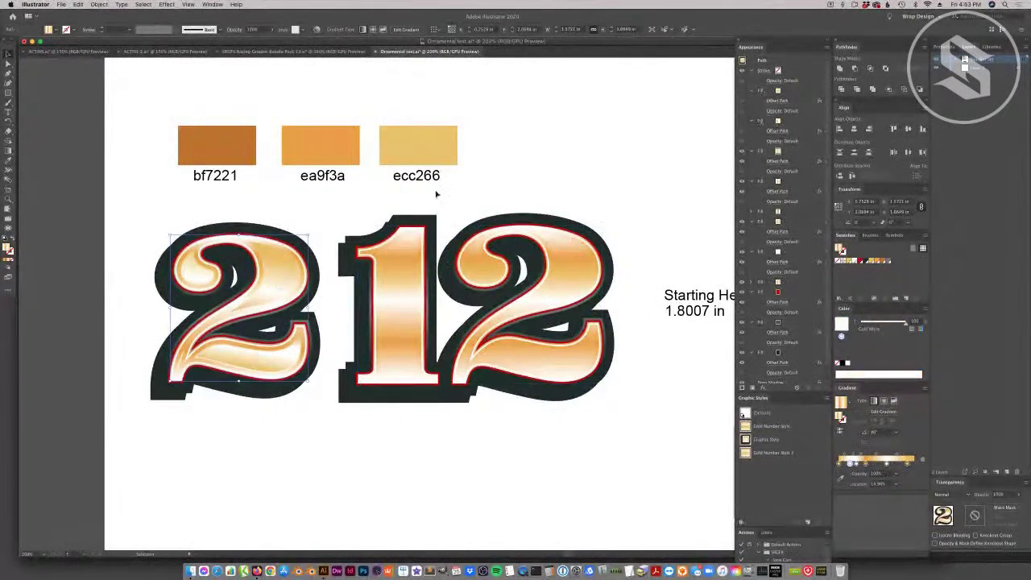
{"action": "left_click", "coordinate": [743, 152]}
{"action": "left_click", "coordinate": [483, 206]}
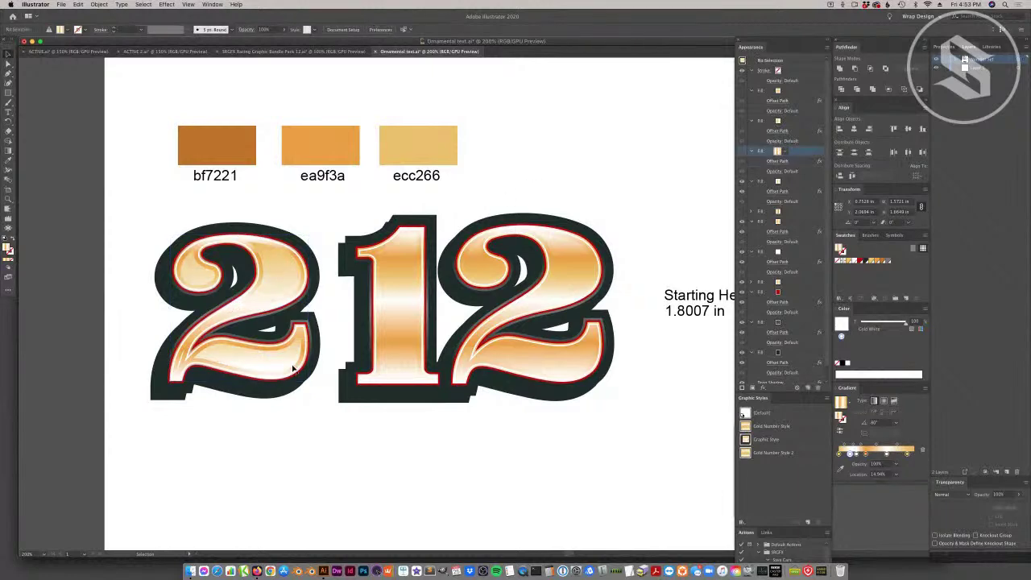
Rework the gold 12's top gradient: add an ecc266 stop near the end, remove the white end stop, and reposition the inner stops.
{"action": "left_click", "coordinate": [398, 257]}
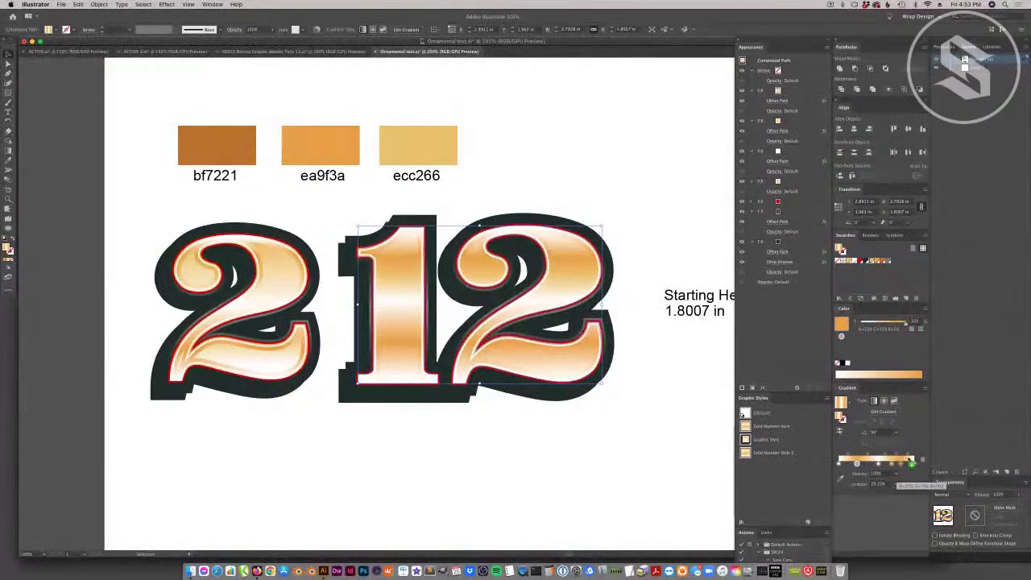
{"action": "left_click", "coordinate": [909, 464]}
{"action": "left_click_drag", "start_coordinate": [914, 465], "coordinate": [913, 483]}
{"action": "mouse_move", "coordinate": [900, 465]}
{"action": "left_mouse_down"}
{"action": "mouse_move", "coordinate": [902, 481]}
{"action": "mouse_move", "coordinate": [890, 465]}
{"action": "left_mouse_up"}
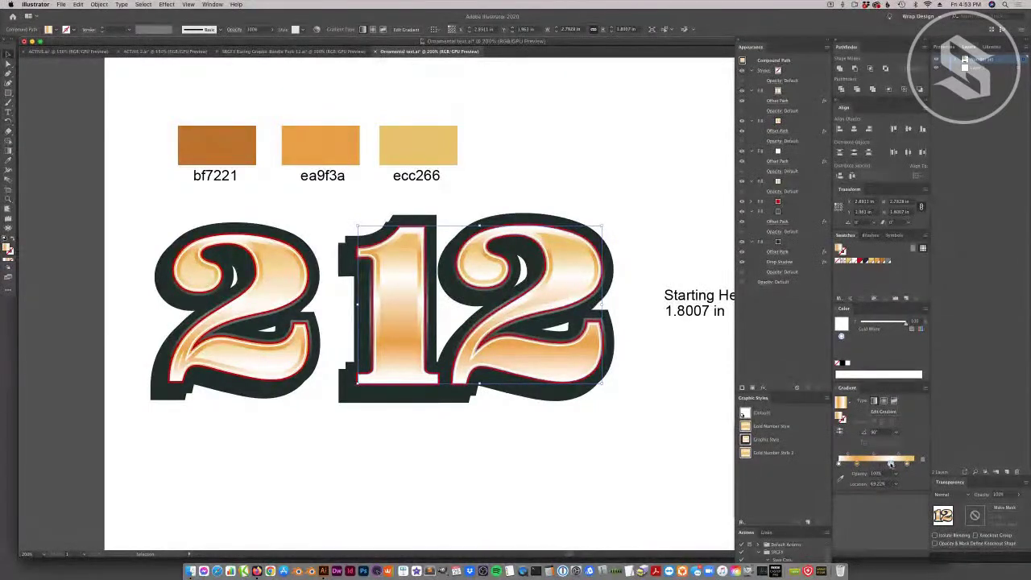
{"action": "left_click_drag", "start_coordinate": [890, 464], "coordinate": [855, 465]}
{"action": "left_click", "coordinate": [273, 365]}
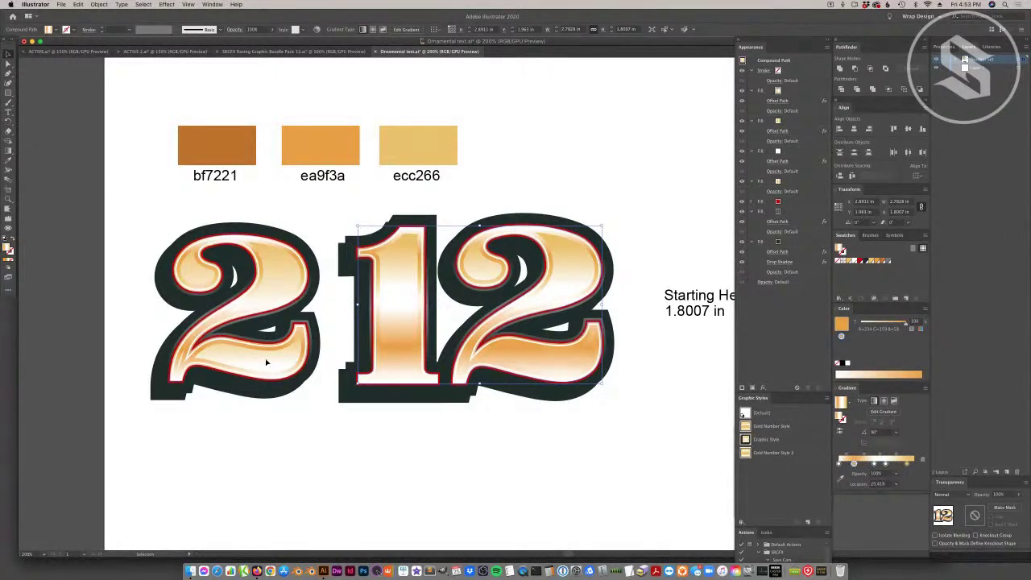
{"action": "left_click", "coordinate": [642, 407]}
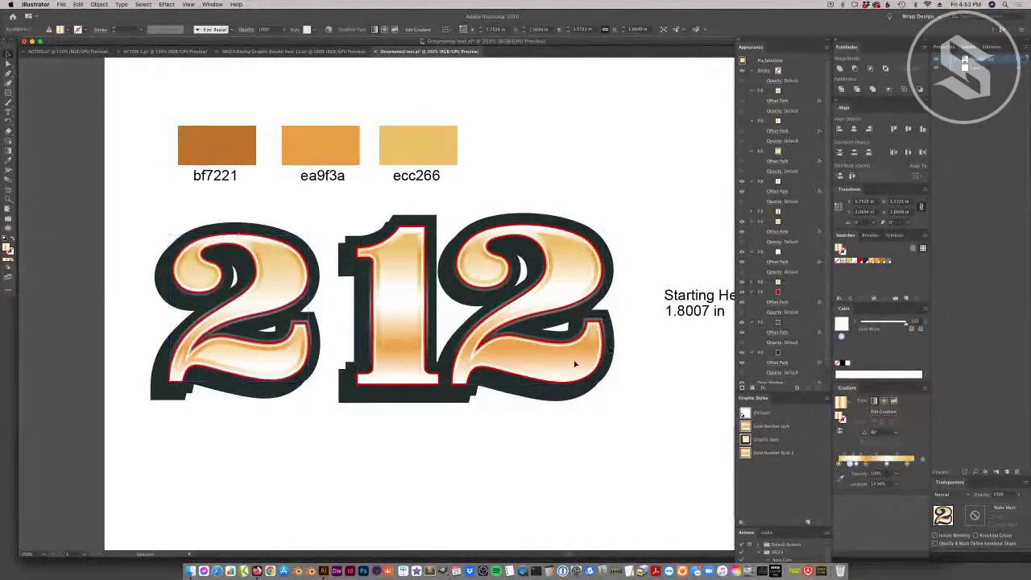
Shift the orange stop of the 12's gradient slightly toward the middle and undo the last extra stop change.
{"action": "left_click", "coordinate": [394, 311]}
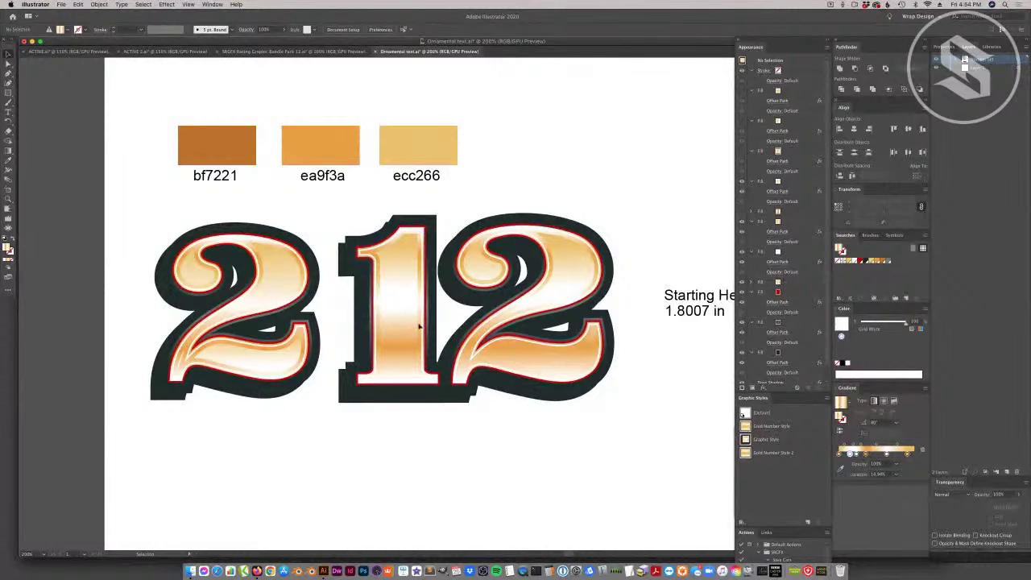
{"action": "left_click_drag", "start_coordinate": [854, 465], "coordinate": [858, 464]}
{"action": "left_click", "coordinate": [860, 464]}
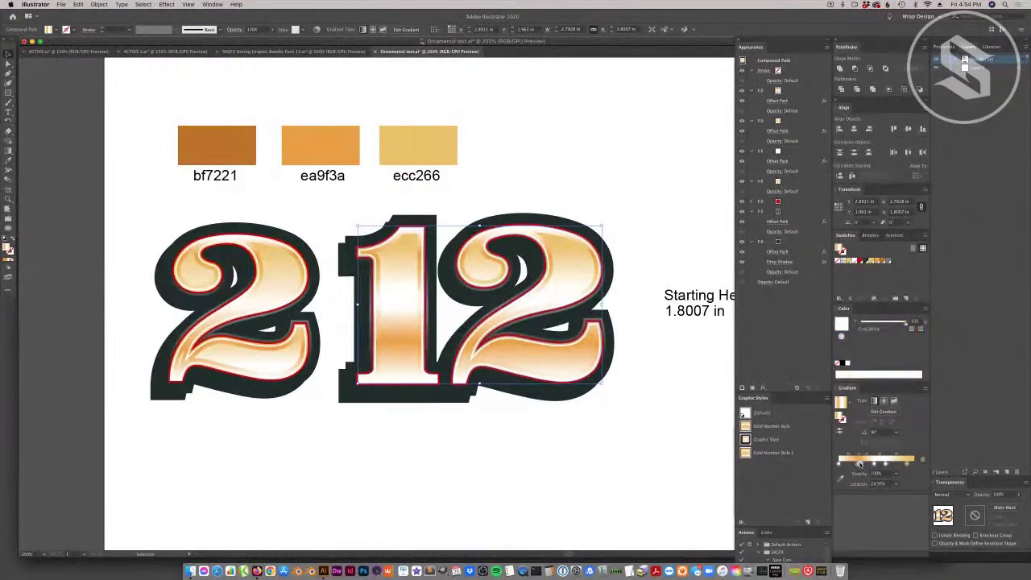
{"action": "left_click", "coordinate": [858, 465]}
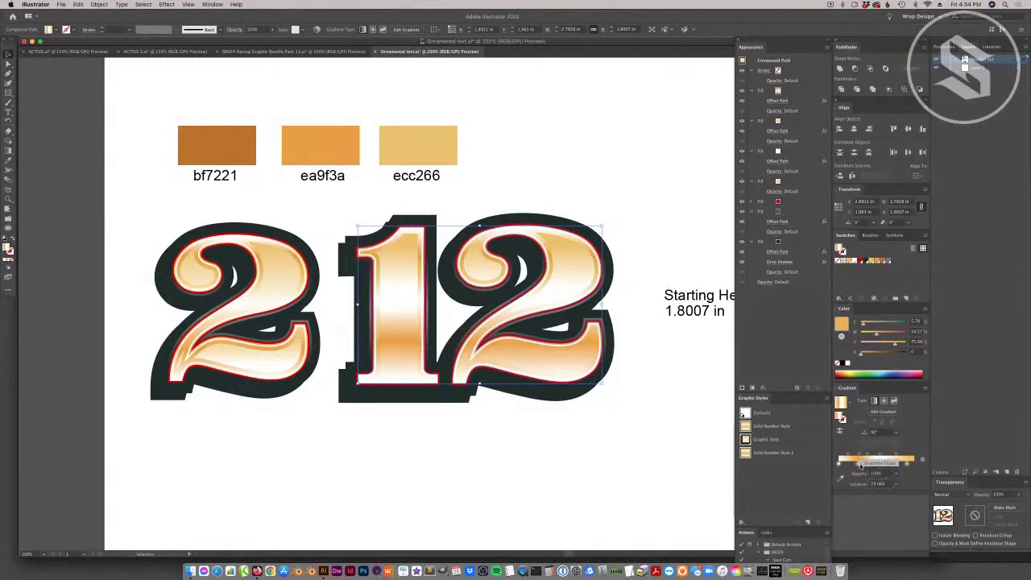
{"action": "key", "text": "super+z"}
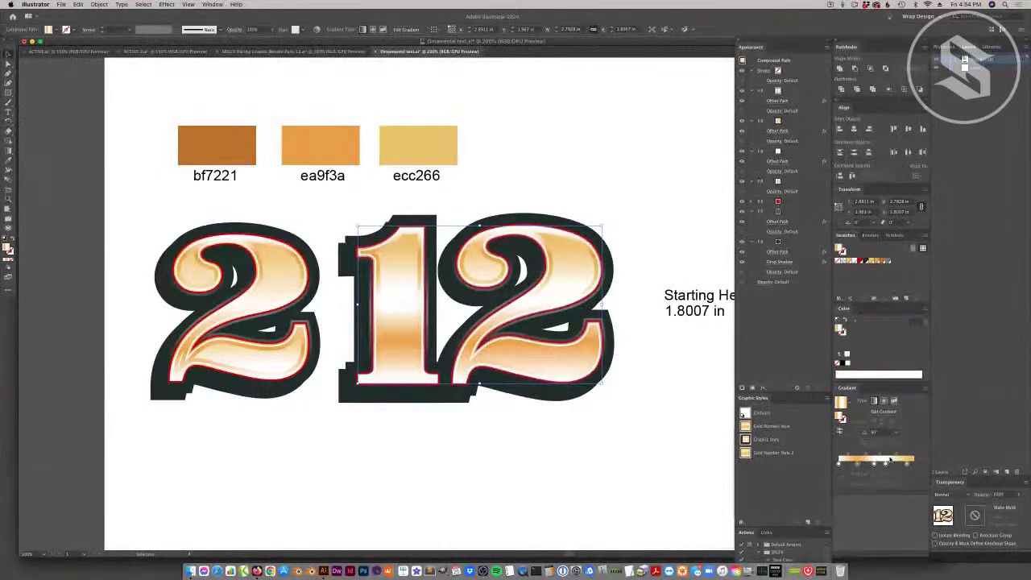
Check sample 2's fourth fill gradient, add an ecc266 stop at 20.23% beside the 12's orange stop, and deselect.
{"action": "left_click", "coordinate": [262, 367]}
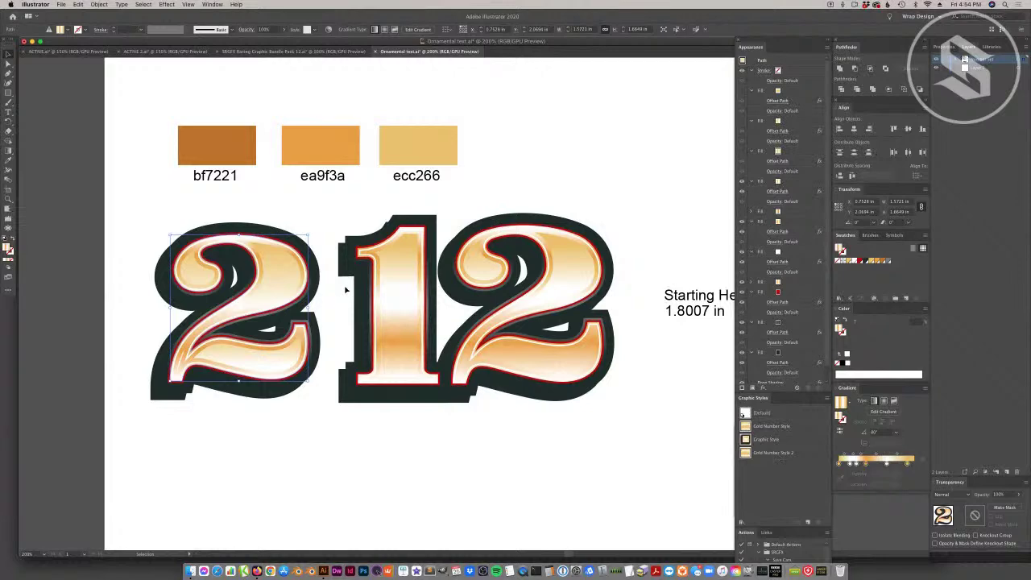
{"action": "left_click", "coordinate": [780, 184]}
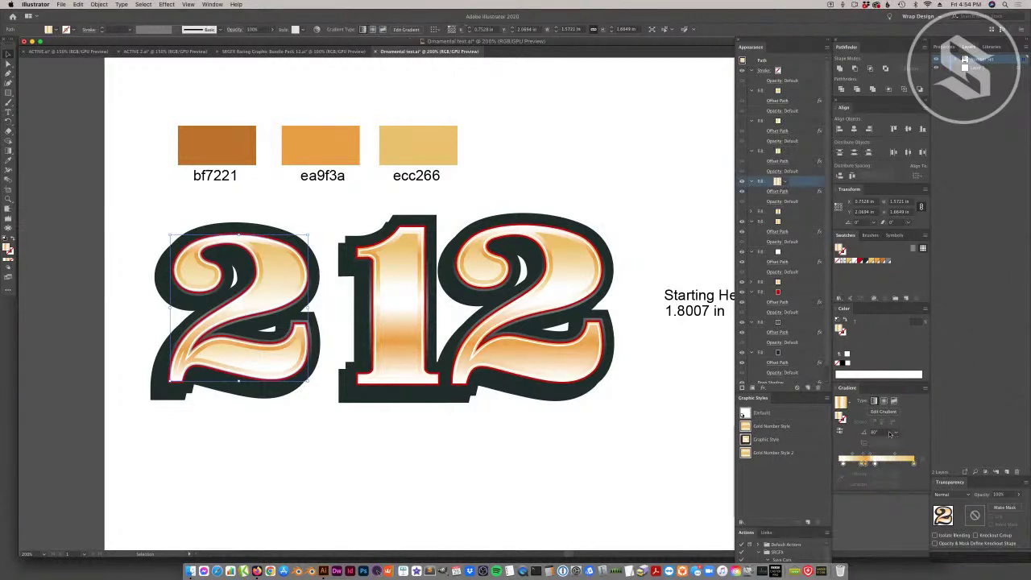
{"action": "left_click", "coordinate": [505, 364]}
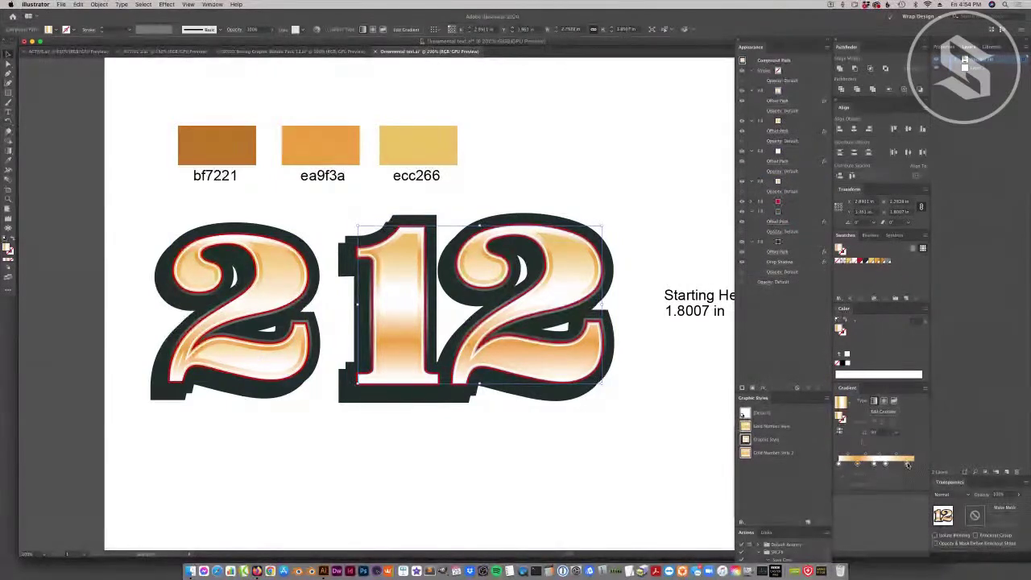
{"action": "left_click", "coordinate": [854, 464]}
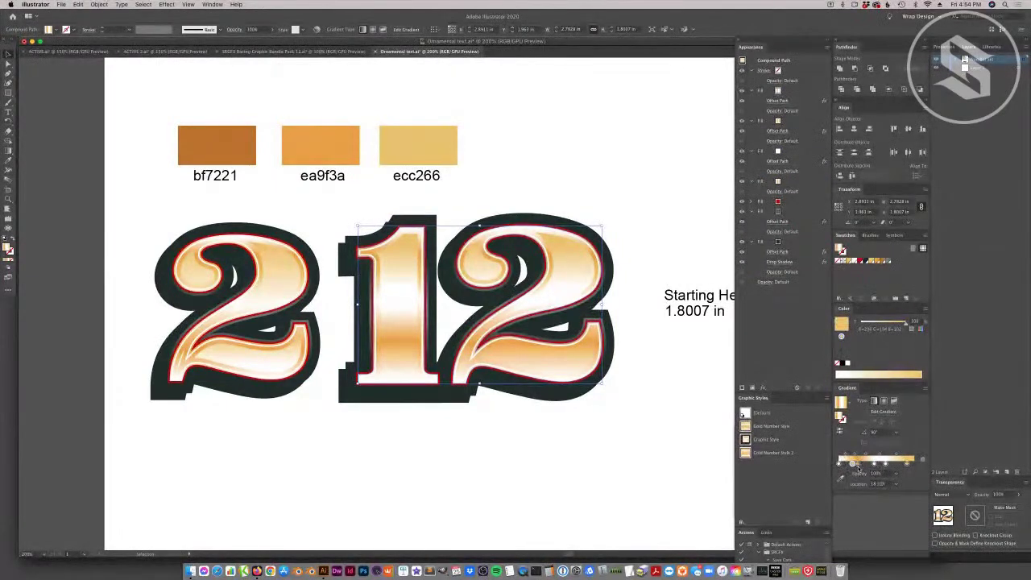
{"action": "left_click_drag", "start_coordinate": [853, 466], "coordinate": [856, 465]}
{"action": "left_click", "coordinate": [563, 209]}
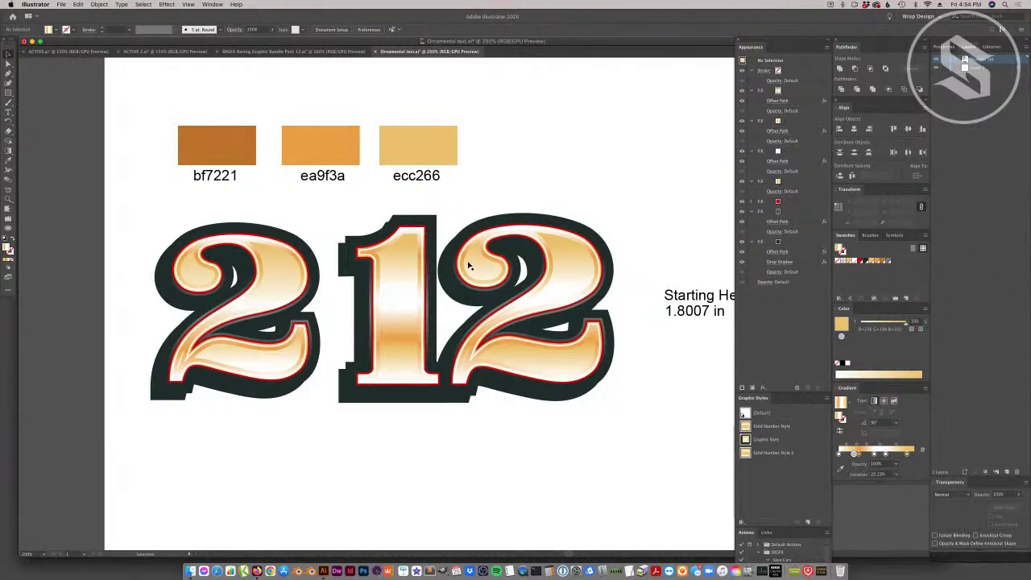
Ungroup the coloured light bulbs in the Racing Graphic Bundle Pack 12 document and pick out the red bulb's glow for copying.
{"action": "left_click", "coordinate": [246, 51]}
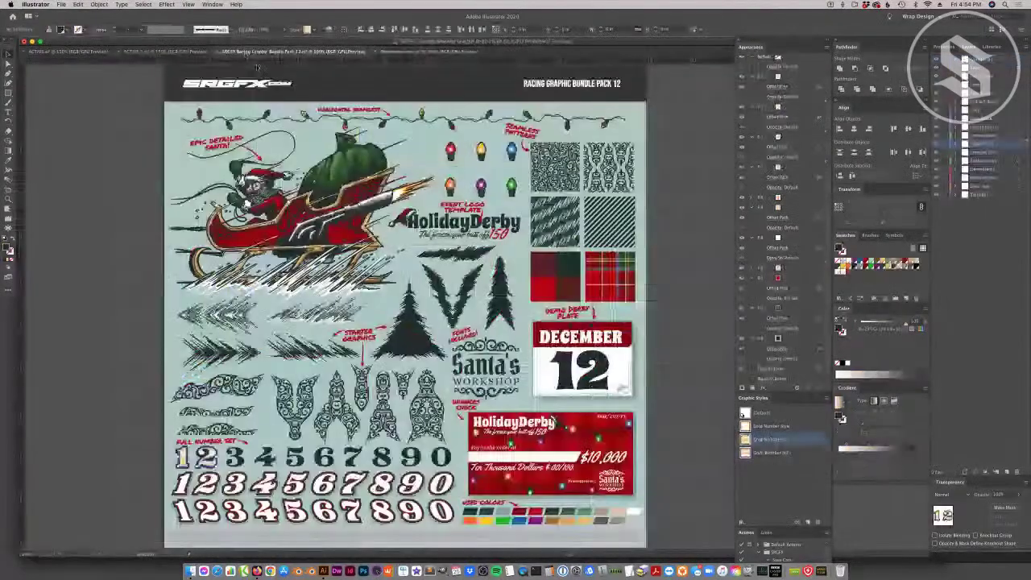
{"action": "right_click", "coordinate": [451, 151]}
{"action": "left_click", "coordinate": [474, 218]}
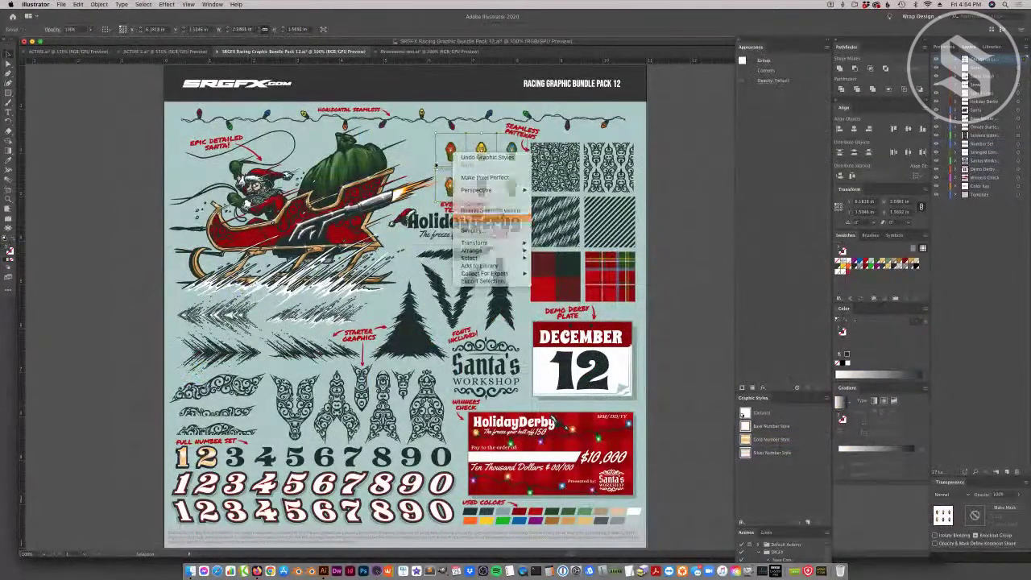
{"action": "left_click", "coordinate": [423, 171]}
{"action": "left_click", "coordinate": [451, 152]}
Paste the red glow into the Ornamental test document, try it on the upper corner of the gold 1, and delete it.
{"action": "left_click", "coordinate": [407, 52]}
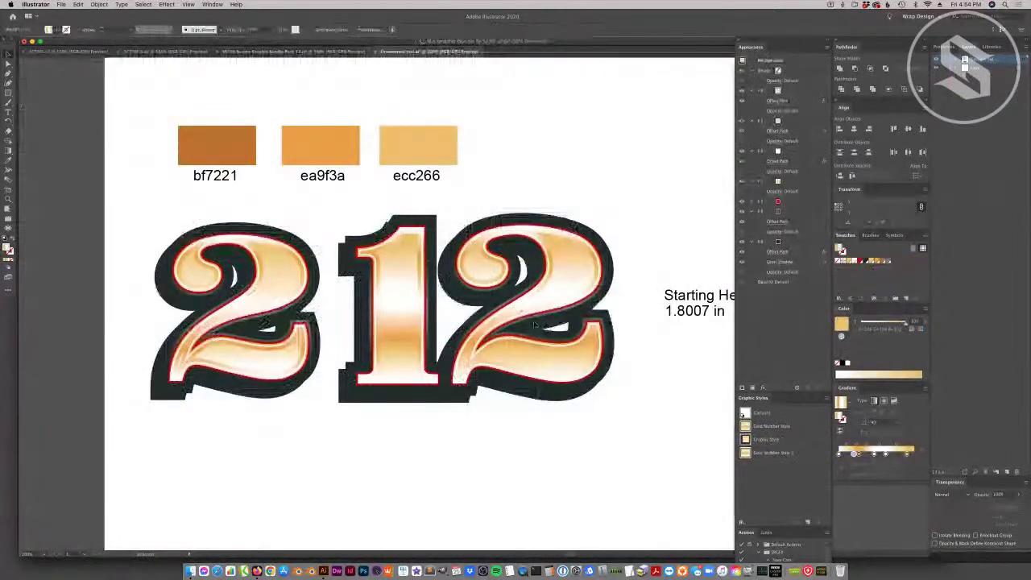
{"action": "key", "text": "super+v"}
{"action": "left_click_drag", "start_coordinate": [480, 304], "coordinate": [441, 315]}
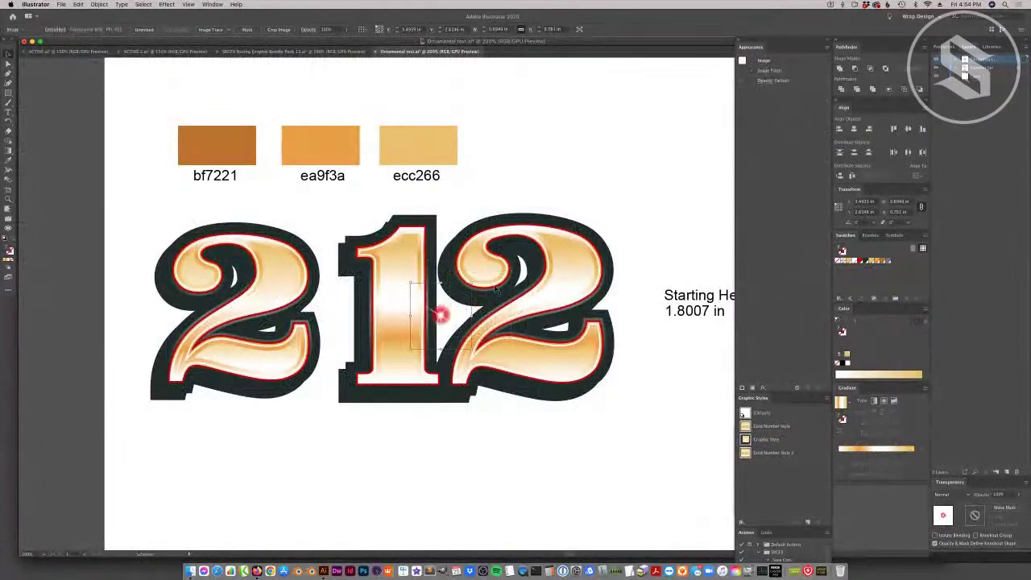
{"action": "key", "text": "super+x"}
{"action": "key", "text": "super+v"}
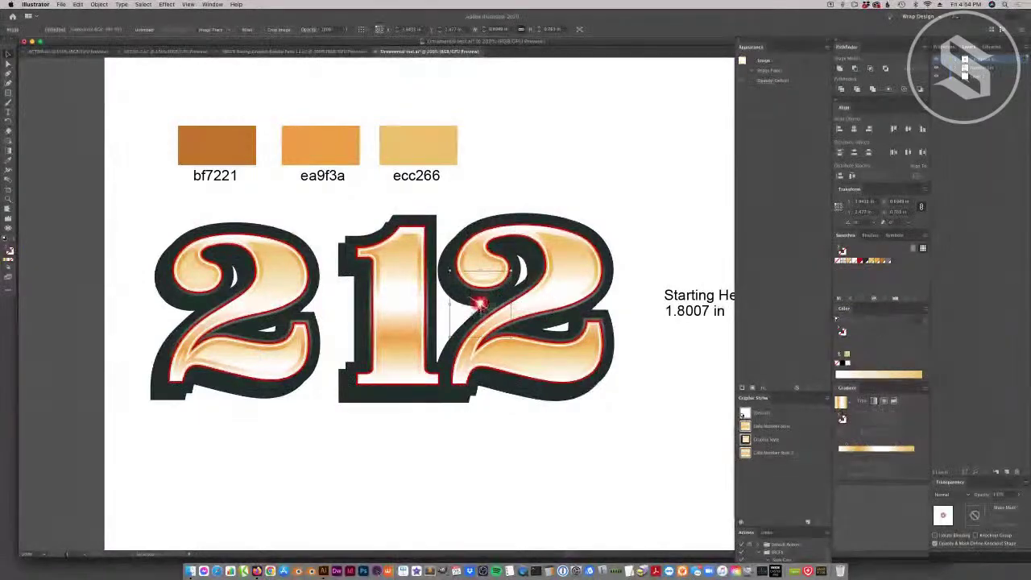
{"action": "left_click_drag", "start_coordinate": [479, 303], "coordinate": [426, 228]}
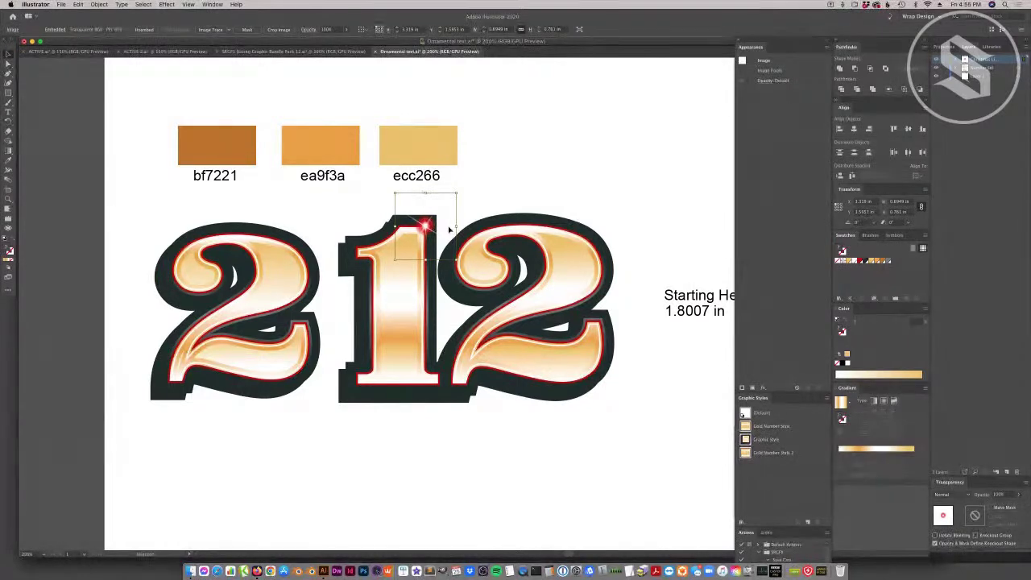
{"action": "left_click_drag", "start_coordinate": [439, 234], "coordinate": [438, 237]}
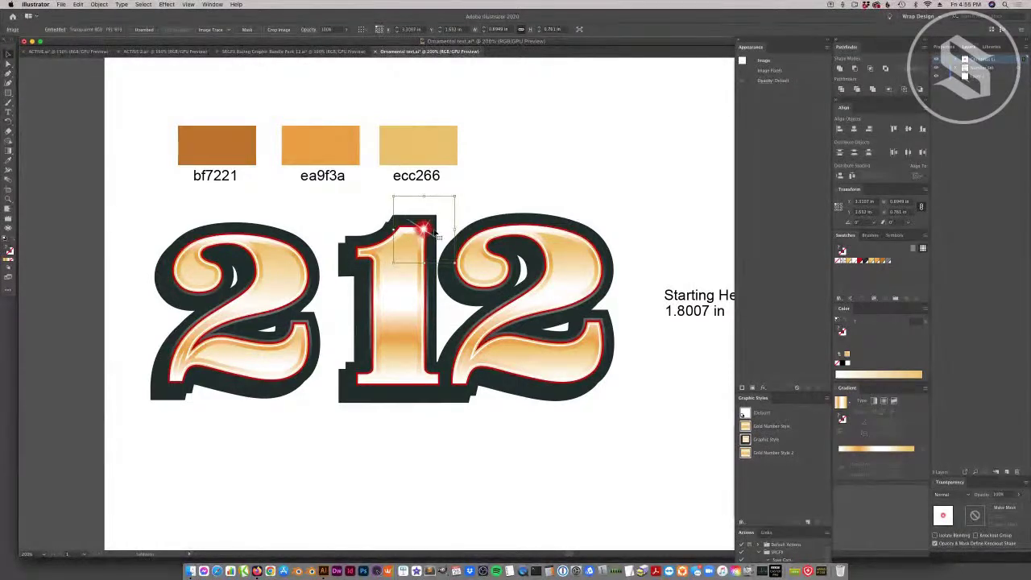
{"action": "key", "text": "Delete"}
Compare the Offset Path settings of sample 2's third fill with those of the 12's uppermost fill, then deselect.
{"action": "left_click", "coordinate": [407, 324]}
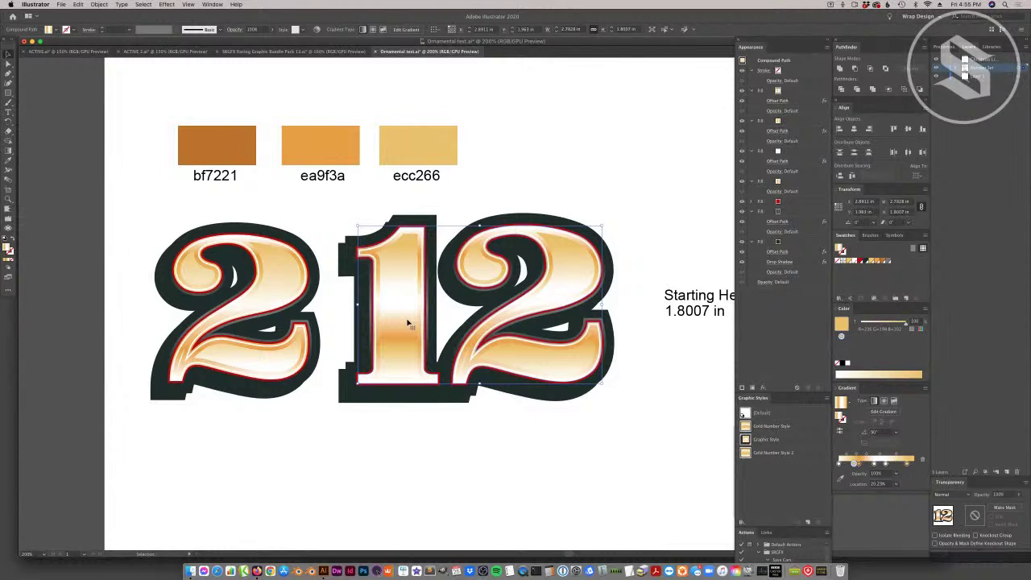
{"action": "left_click", "coordinate": [279, 287]}
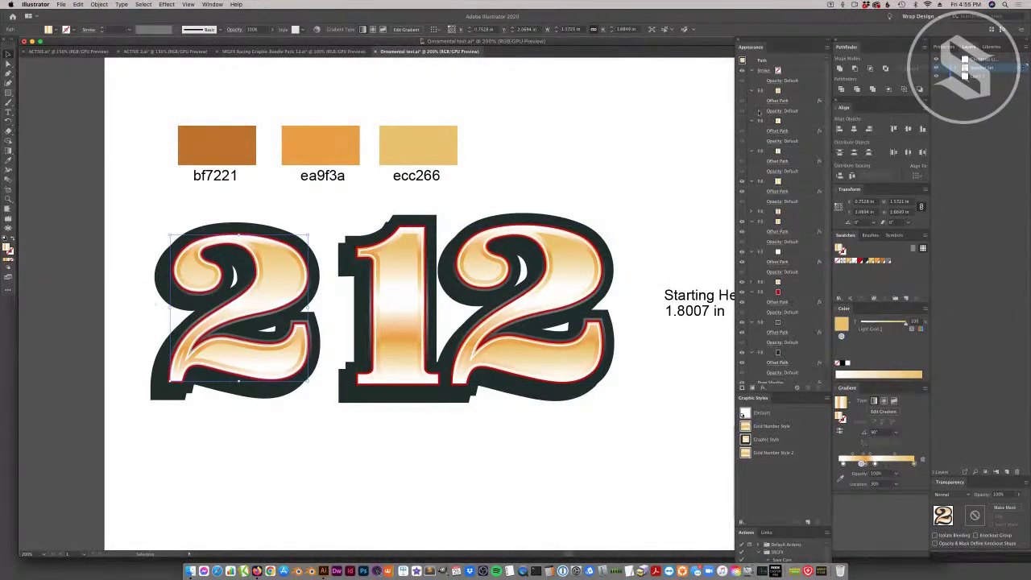
{"action": "left_click", "coordinate": [749, 151]}
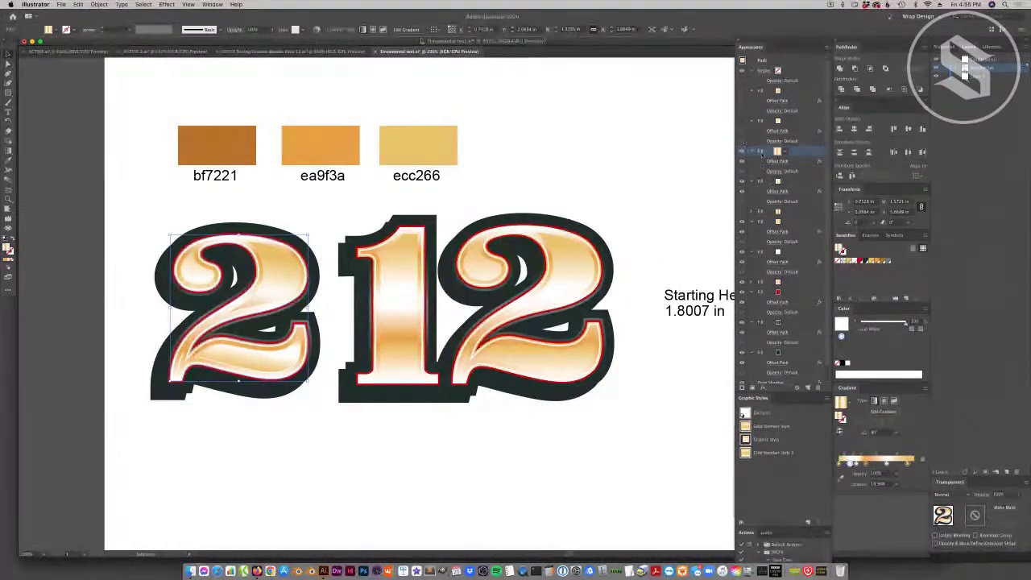
{"action": "left_click", "coordinate": [777, 161]}
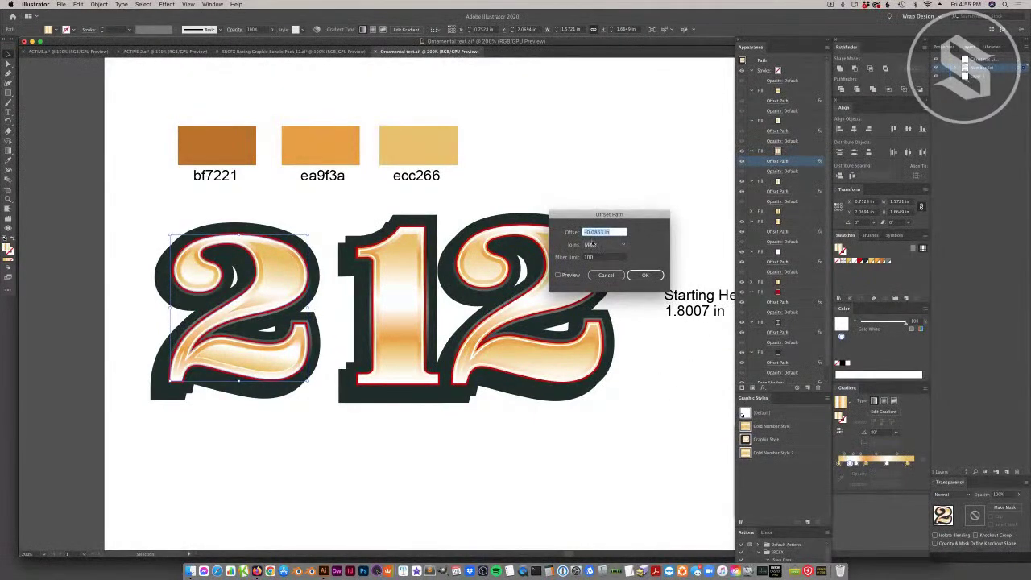
{"action": "left_click", "coordinate": [645, 274]}
{"action": "left_click", "coordinate": [561, 295]}
{"action": "left_click", "coordinate": [786, 91]}
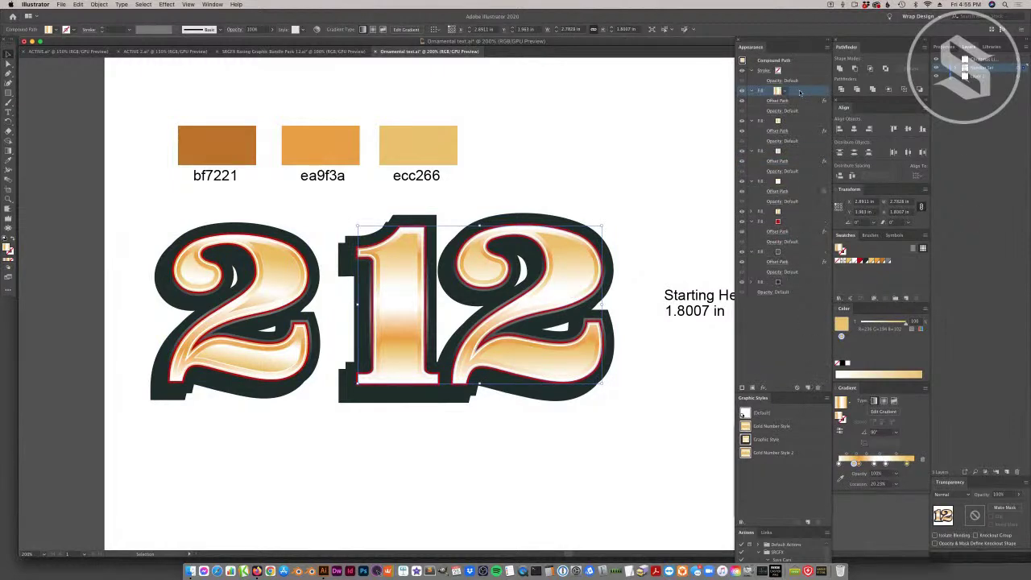
{"action": "left_click", "coordinate": [780, 101]}
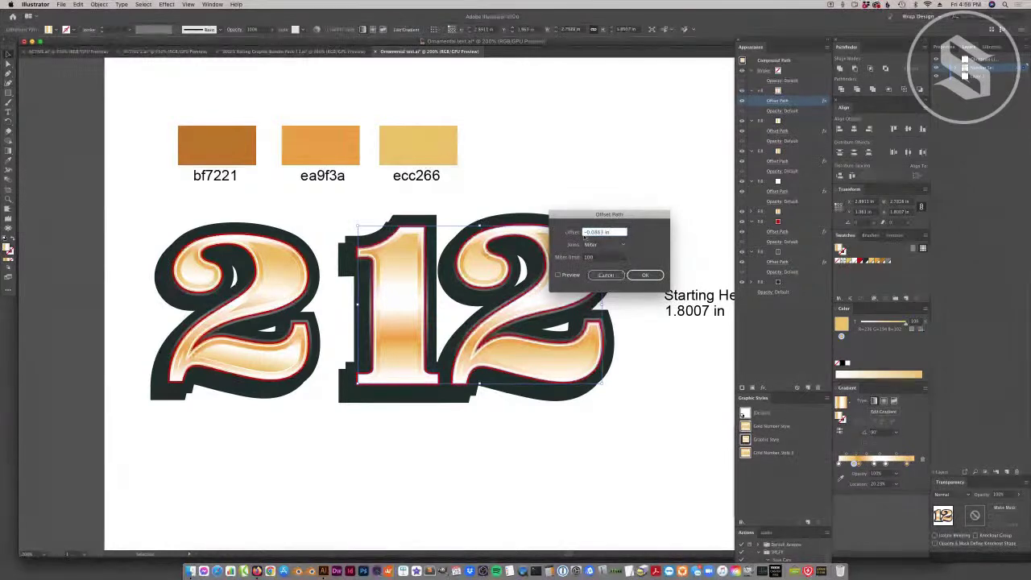
{"action": "left_click", "coordinate": [645, 275]}
{"action": "left_click", "coordinate": [647, 258]}
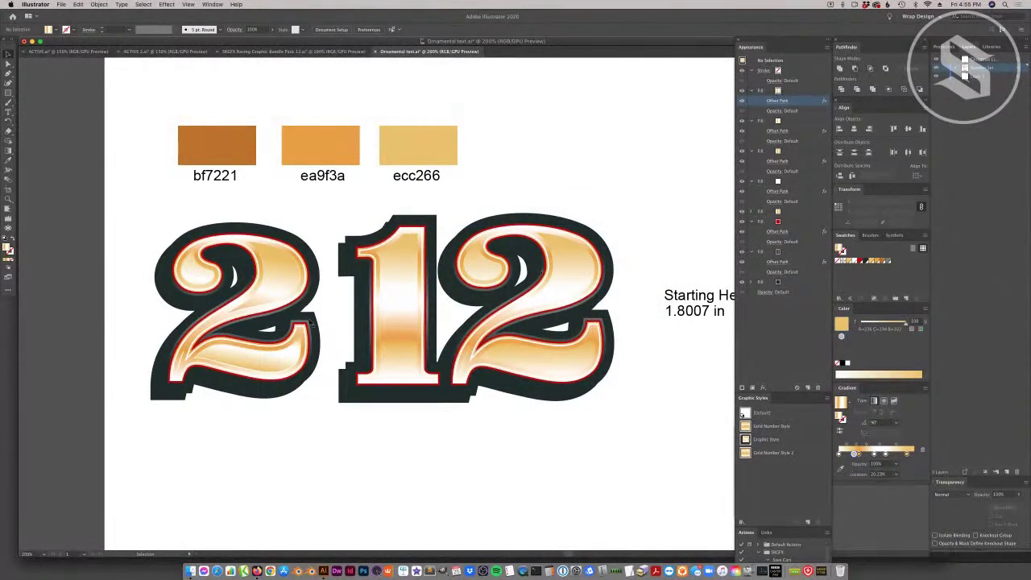
Check sample 2's gradient stops and move the 12's last ecc266 gradient stop to about 85.68%.
{"action": "left_click", "coordinate": [283, 282]}
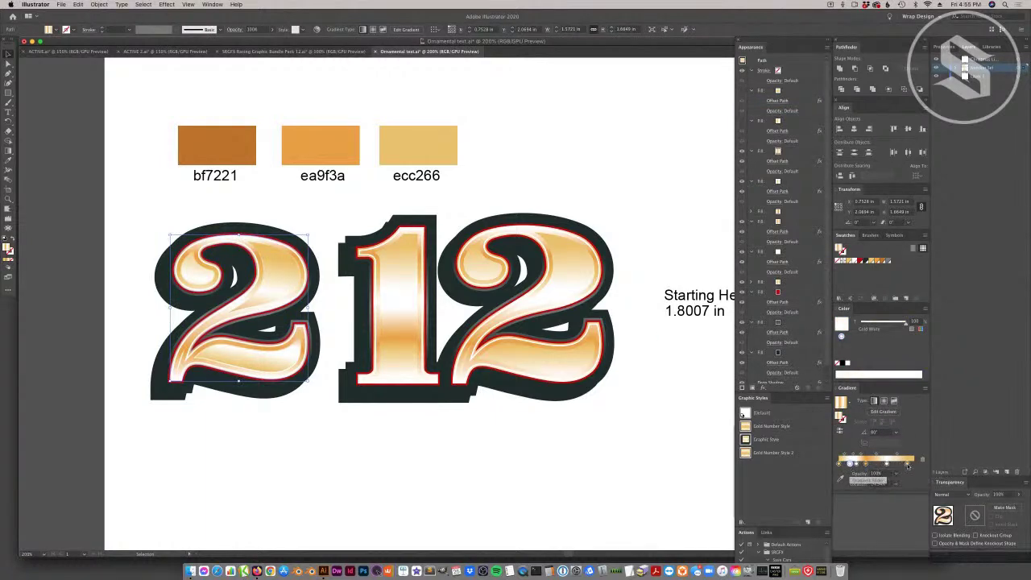
{"action": "left_click", "coordinate": [573, 286]}
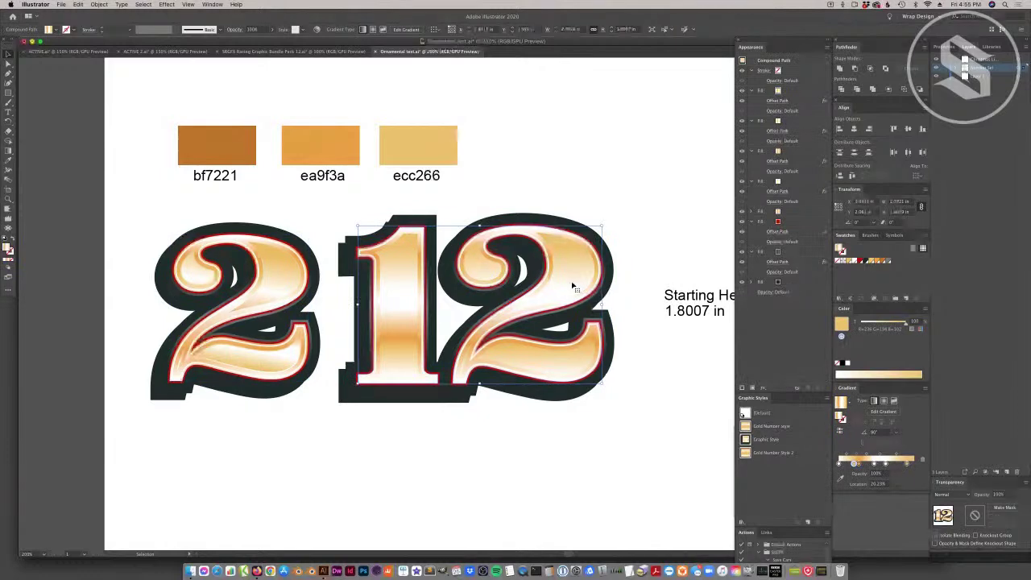
{"action": "left_click_drag", "start_coordinate": [907, 464], "coordinate": [935, 465]}
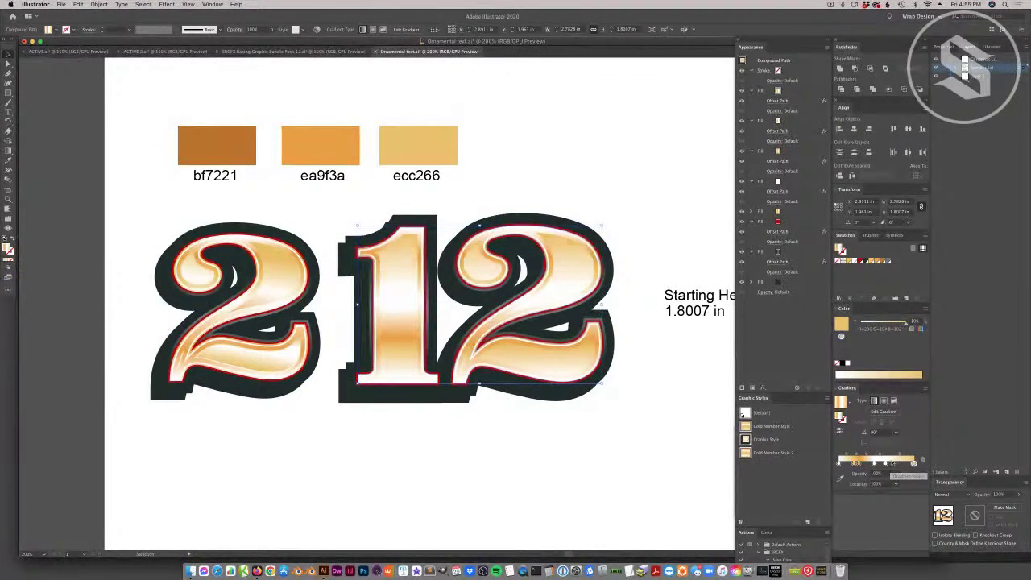
{"action": "left_click", "coordinate": [278, 294]}
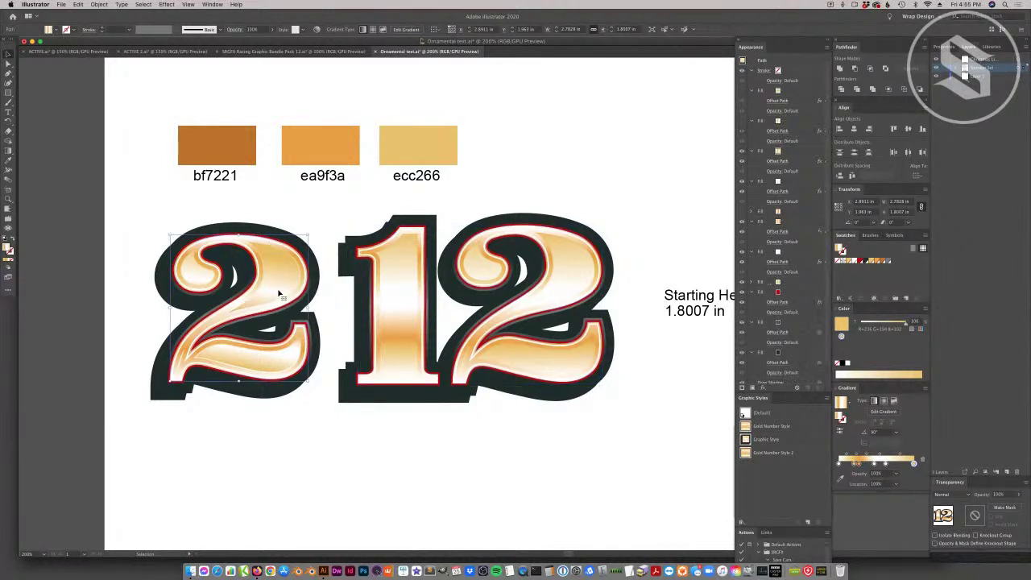
{"action": "left_click", "coordinate": [577, 282]}
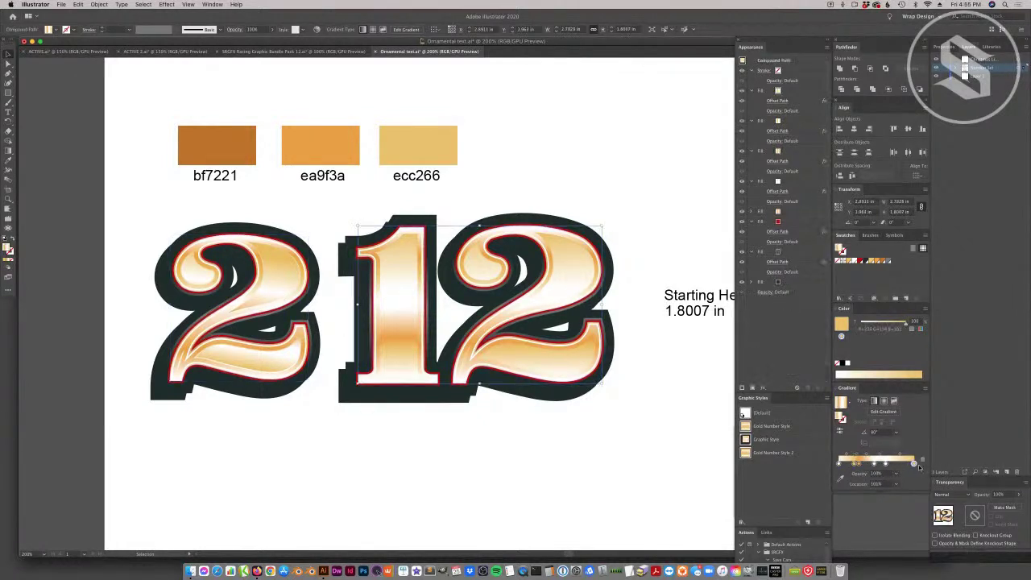
{"action": "left_click_drag", "start_coordinate": [917, 465], "coordinate": [903, 466]}
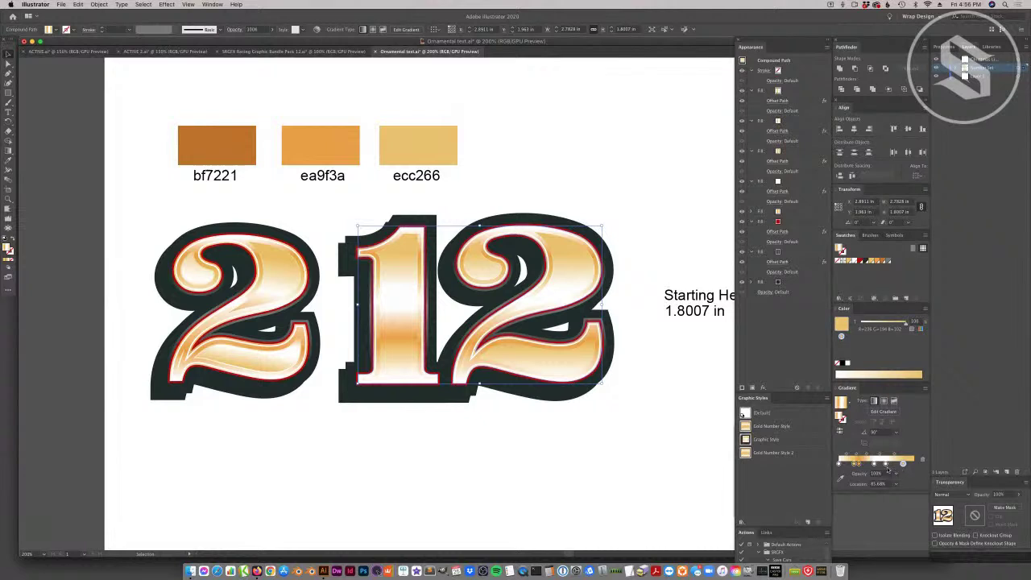
Move the 12's orange gradient stop toward the middle, to about 40%, and examine the gradient of sample 2's third fill.
{"action": "left_click", "coordinate": [863, 465]}
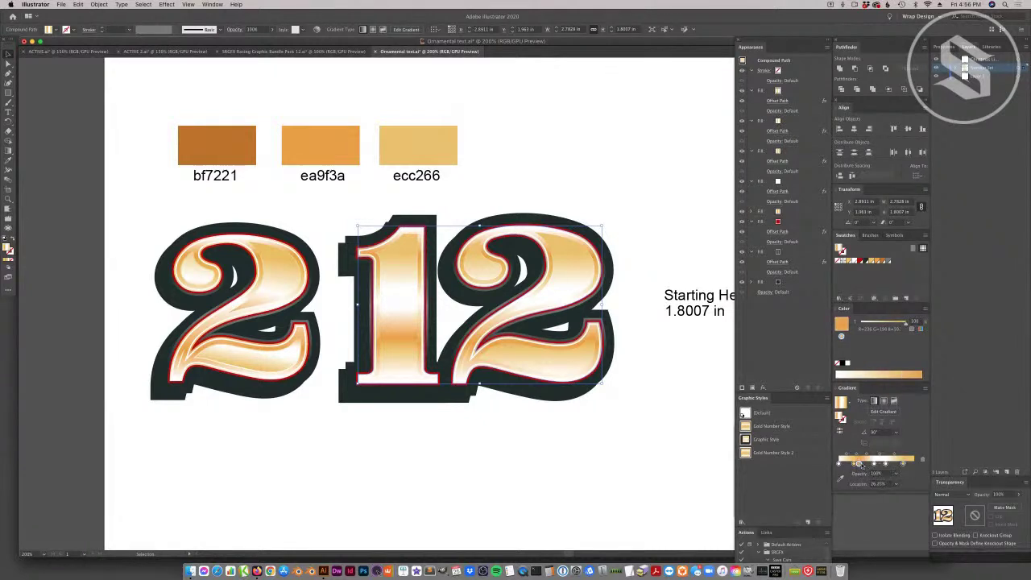
{"action": "left_click_drag", "start_coordinate": [862, 465], "coordinate": [871, 464]}
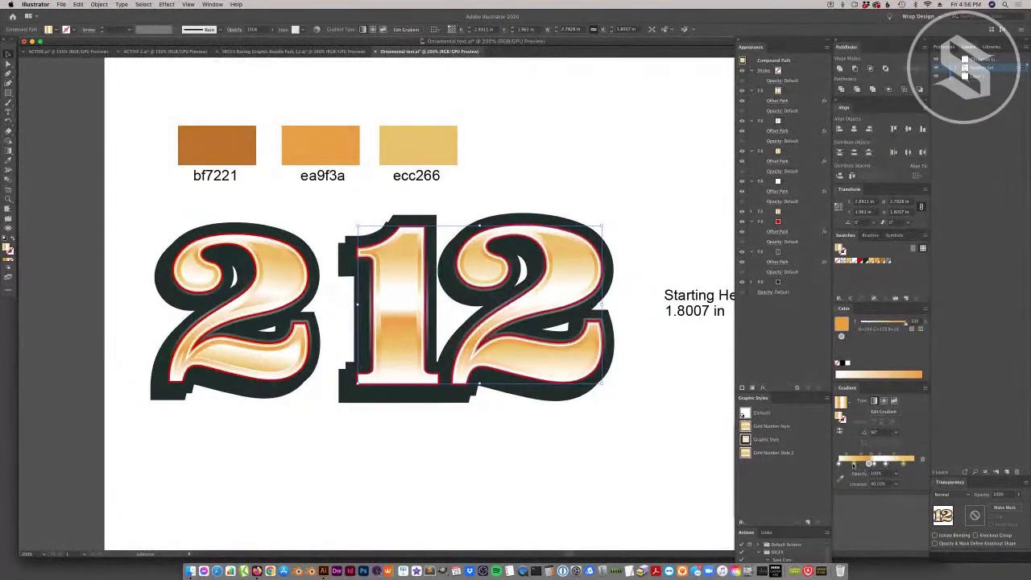
{"action": "left_click", "coordinate": [290, 302]}
{"action": "left_click", "coordinate": [290, 302]}
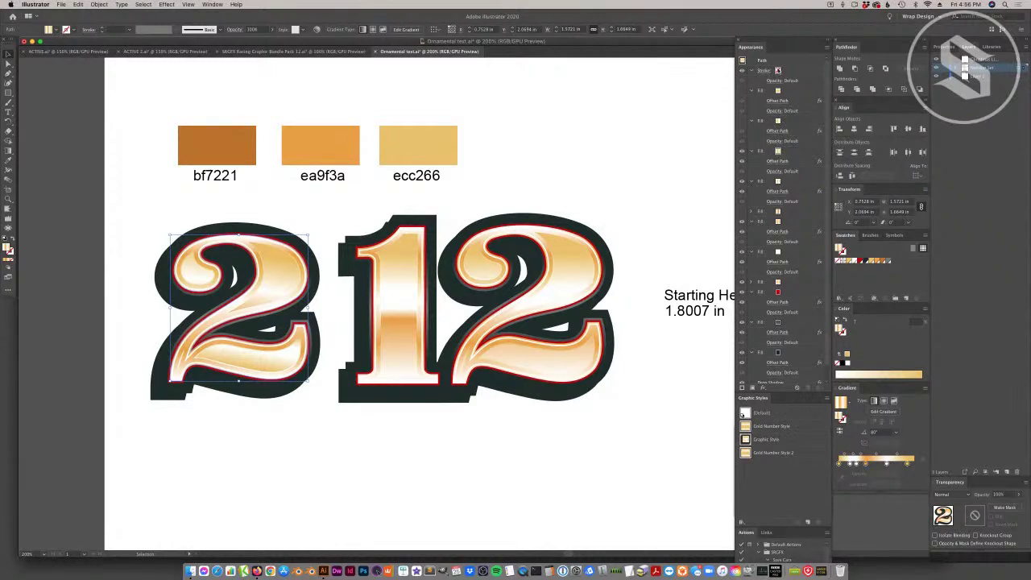
{"action": "left_click", "coordinate": [786, 153]}
{"action": "left_click", "coordinate": [778, 151]}
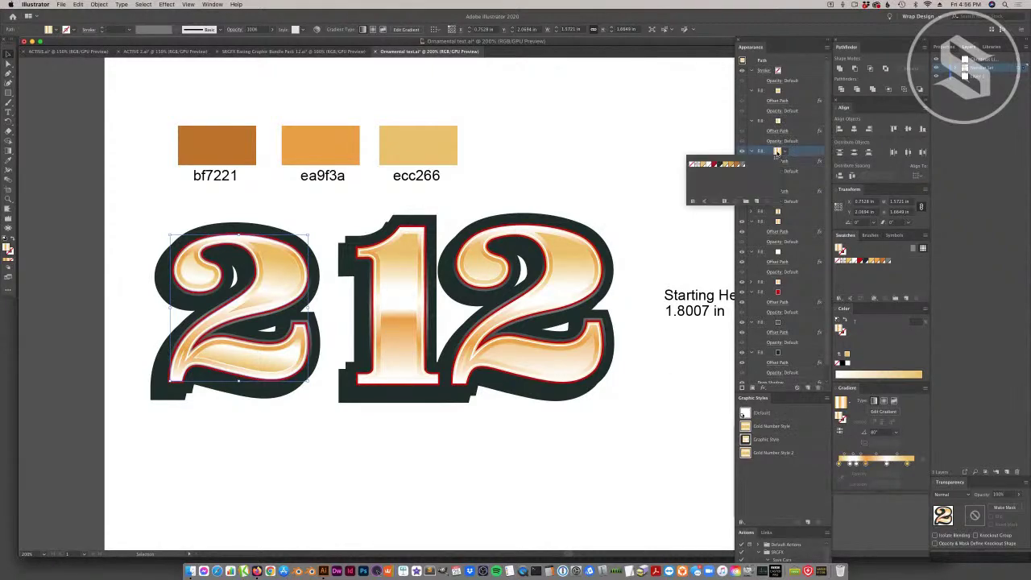
Duplicate the white stop near the start of the 12's gradient and adjust it to about 14%, comparing with sample 2.
{"action": "left_click", "coordinate": [580, 301]}
{"action": "left_click", "coordinate": [569, 293]}
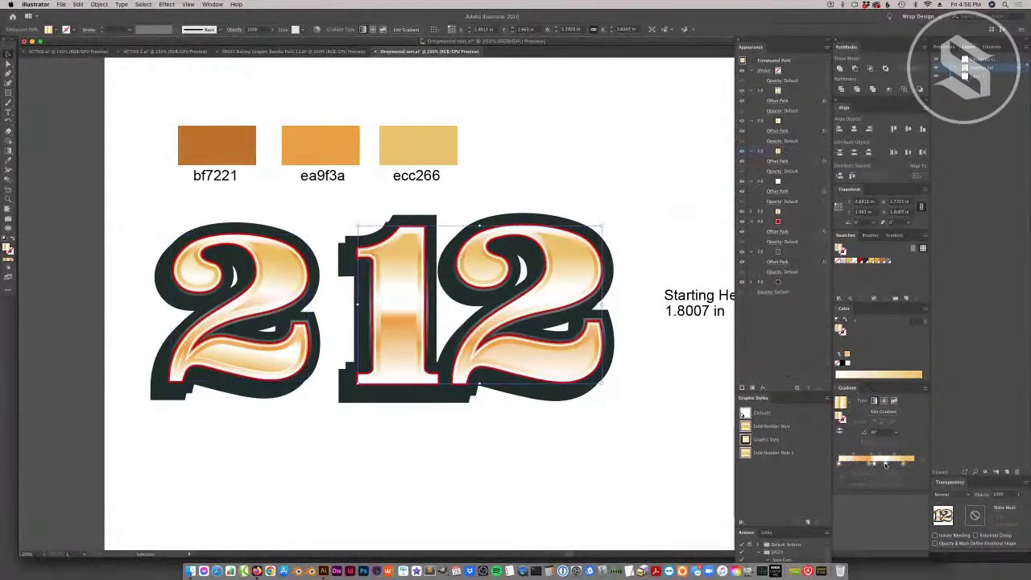
{"action": "left_click_drag", "start_coordinate": [887, 465], "coordinate": [847, 465]}
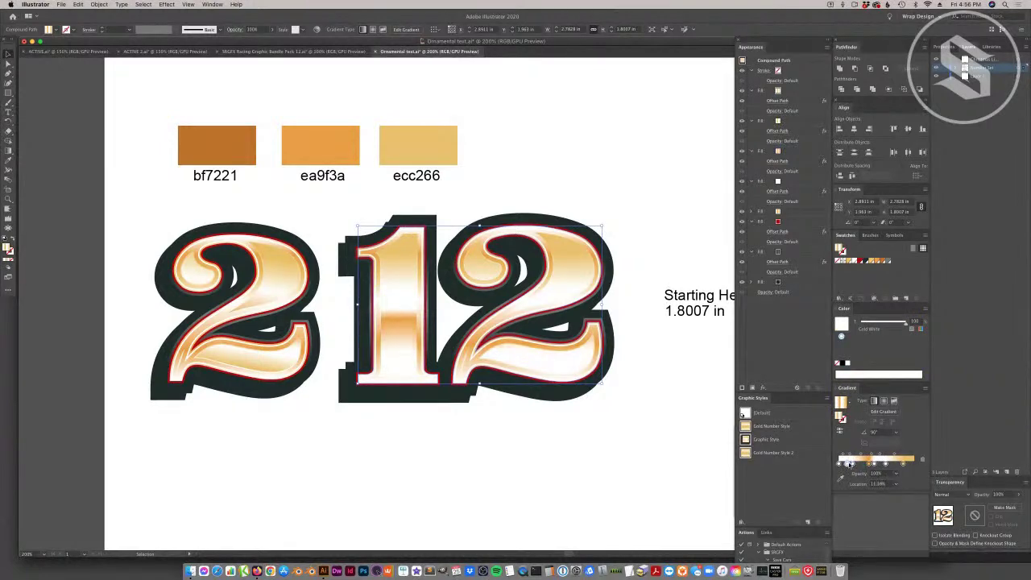
{"action": "left_click", "coordinate": [271, 296]}
{"action": "left_click", "coordinate": [555, 313]}
{"action": "left_click_drag", "start_coordinate": [853, 464], "coordinate": [849, 465]}
{"action": "left_click", "coordinate": [261, 288]}
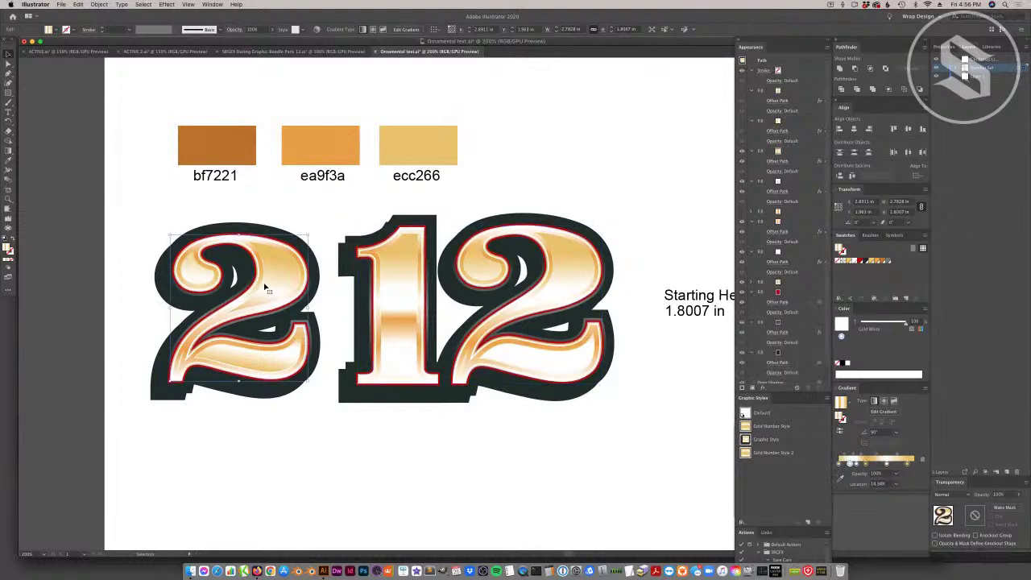
{"action": "left_click", "coordinate": [409, 318]}
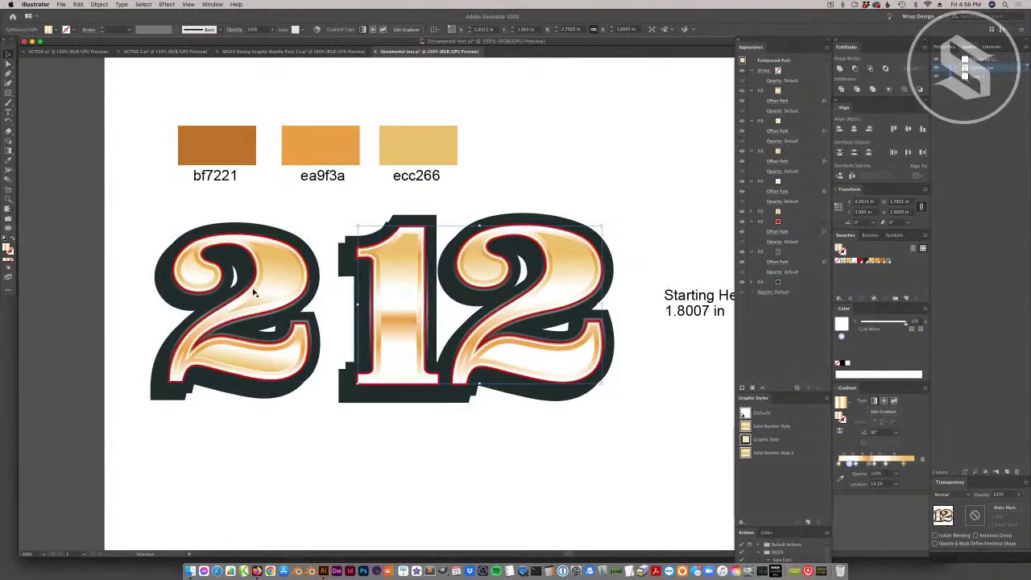
Shift the 12's orange gradient stop to about 36.4% and compare the result with sample 2.
{"action": "left_click", "coordinate": [275, 298]}
{"action": "left_click", "coordinate": [444, 315]}
{"action": "left_click", "coordinate": [867, 464]}
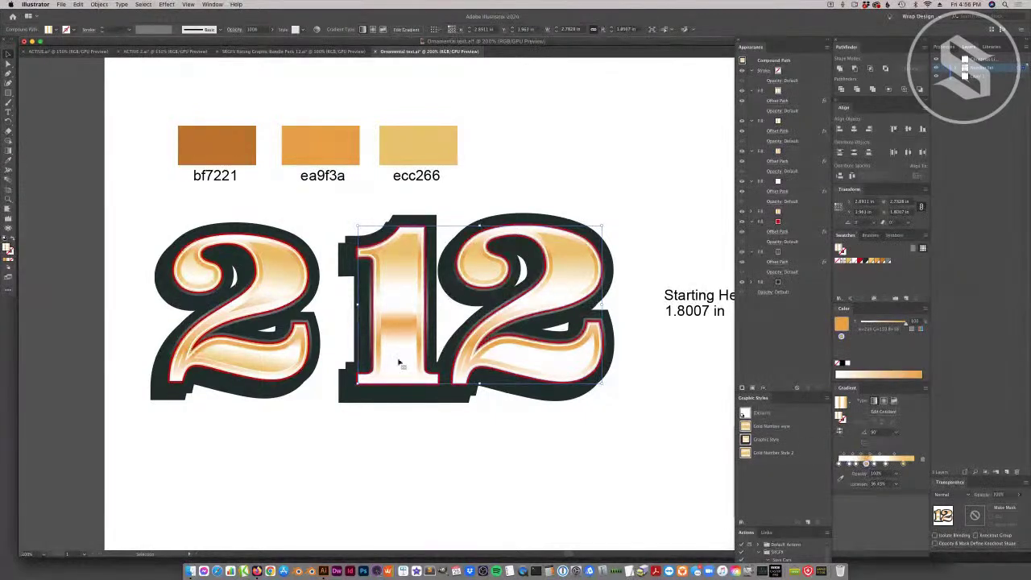
{"action": "left_click", "coordinate": [275, 284]}
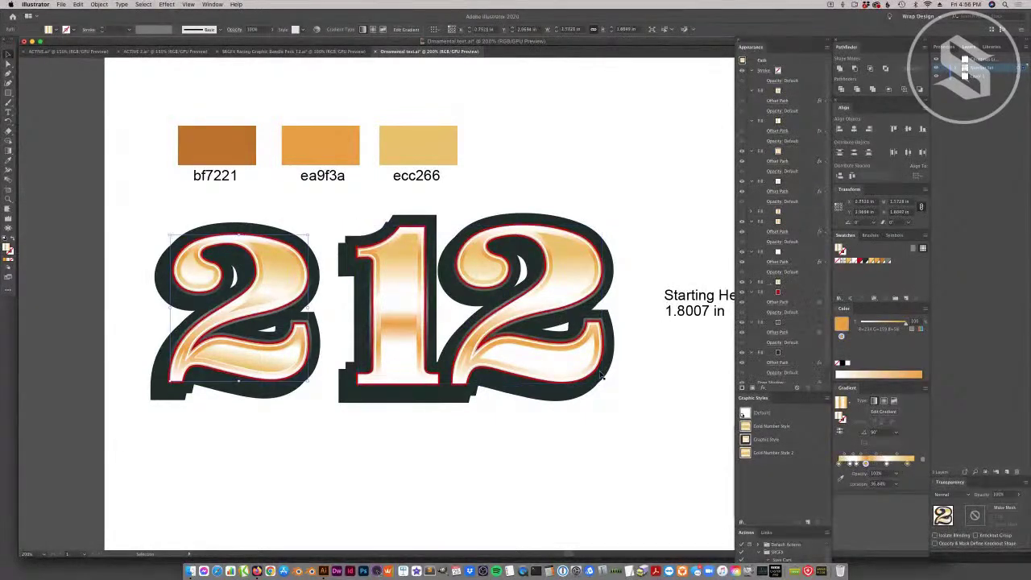
{"action": "left_click", "coordinate": [555, 362]}
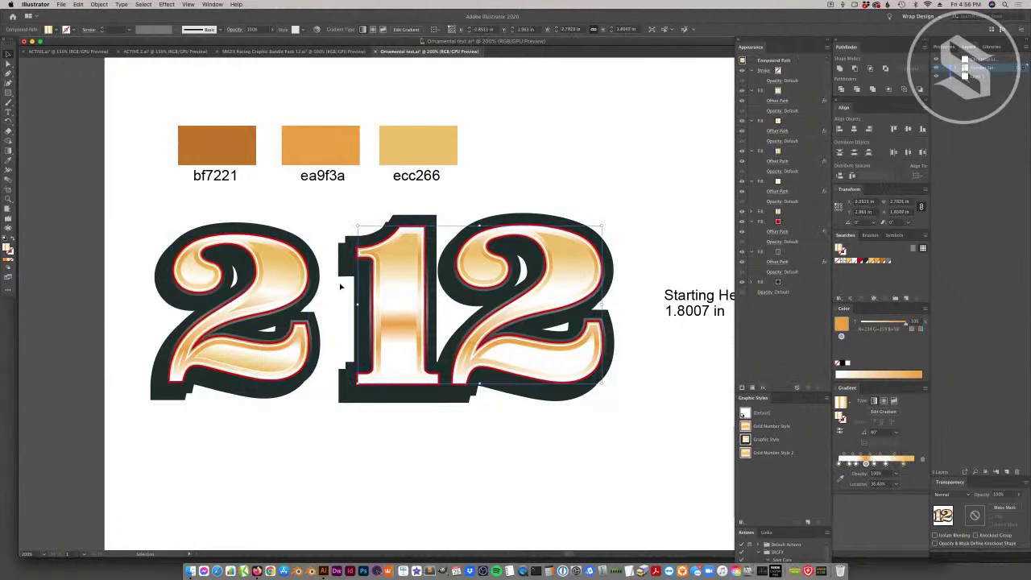
Move the white stop in the 12's top gradient fill to about 59%.
{"action": "left_click", "coordinate": [274, 281]}
{"action": "left_click", "coordinate": [556, 364]}
{"action": "left_click_drag", "start_coordinate": [876, 464], "coordinate": [881, 466]}
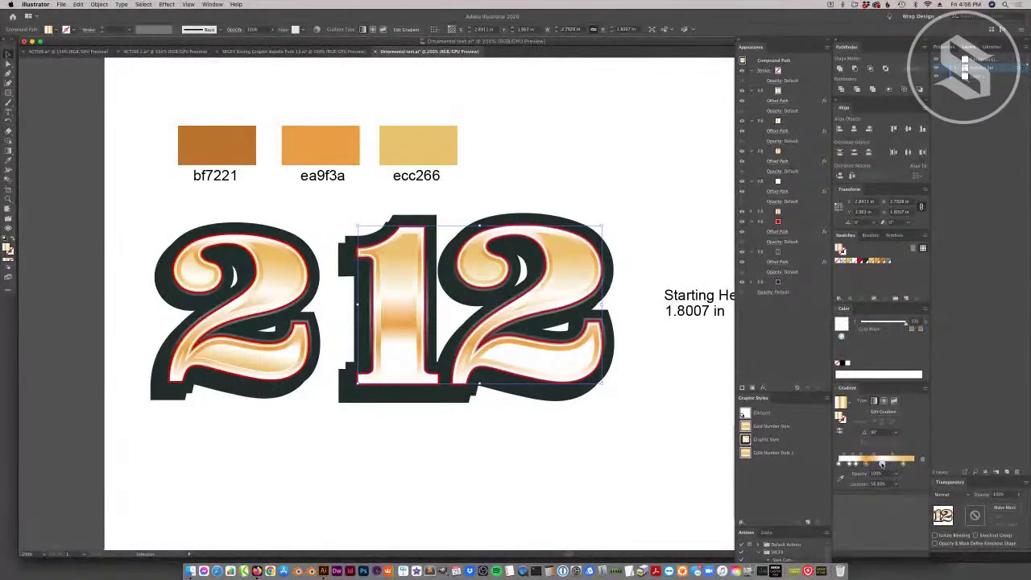
{"action": "left_click", "coordinate": [269, 359]}
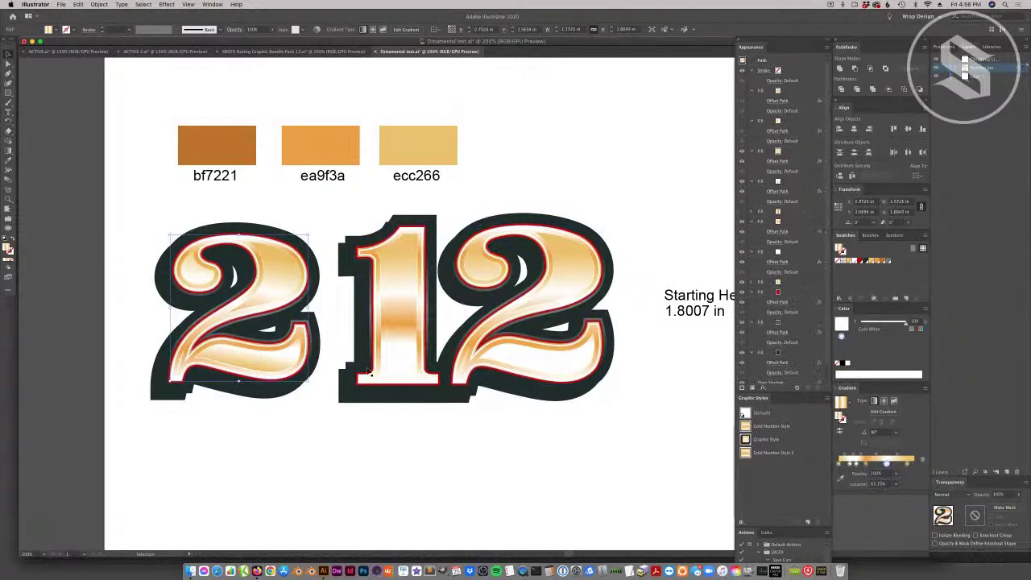
{"action": "key", "text": "super+shift+a"}
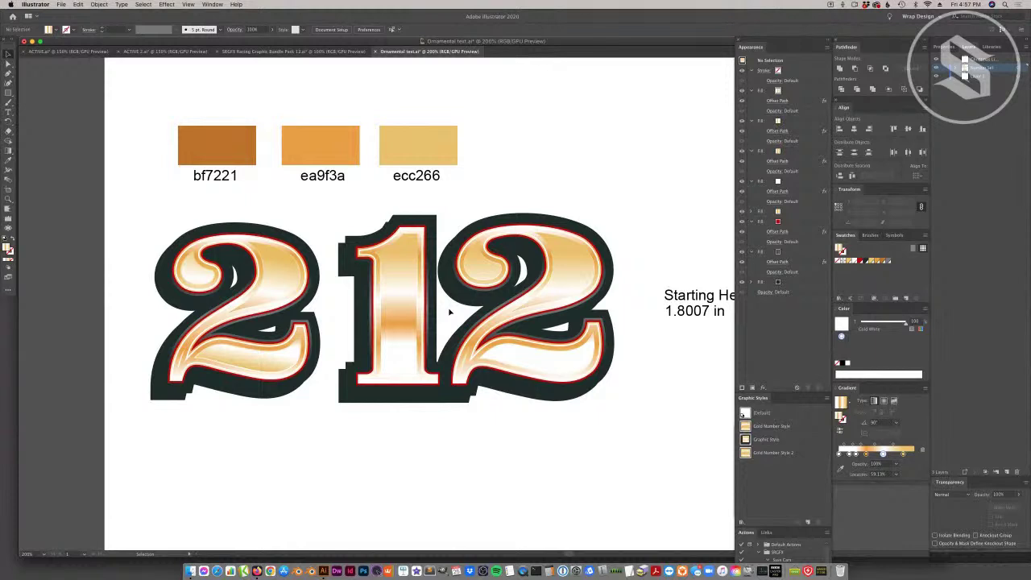
Show and select the second fill from the top in the single 2's appearance.
{"action": "left_click", "coordinate": [271, 285]}
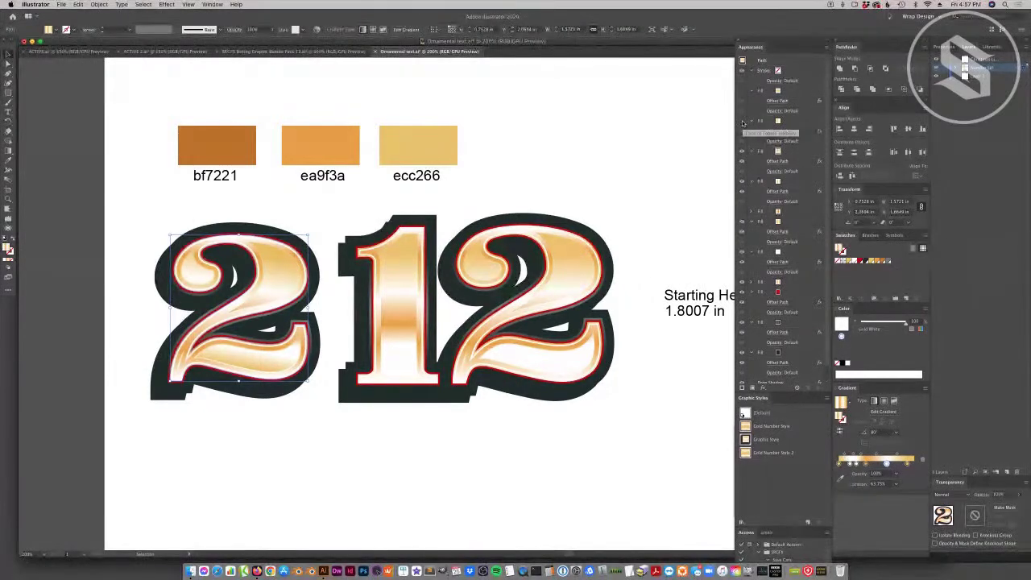
{"action": "left_click", "coordinate": [761, 121]}
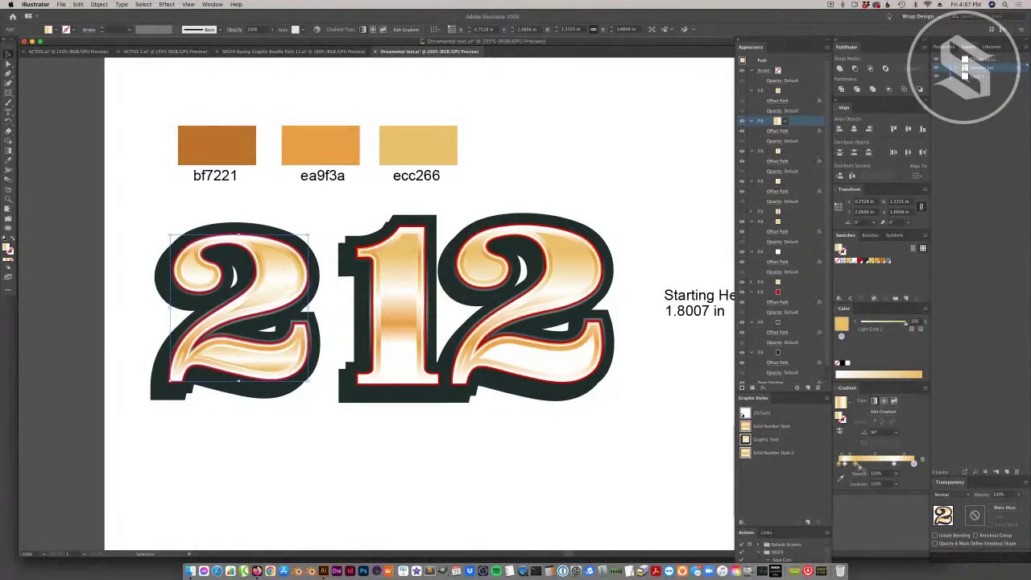
{"action": "left_click", "coordinate": [587, 483]}
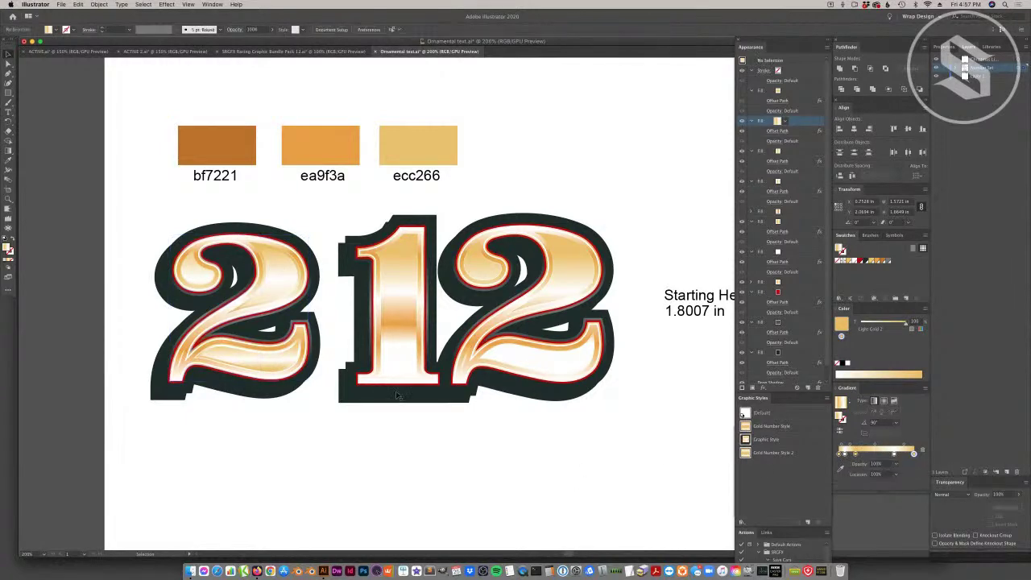
Duplicate the top gradient fill of the 12, including its Offset Path effect.
{"action": "left_click", "coordinate": [396, 332]}
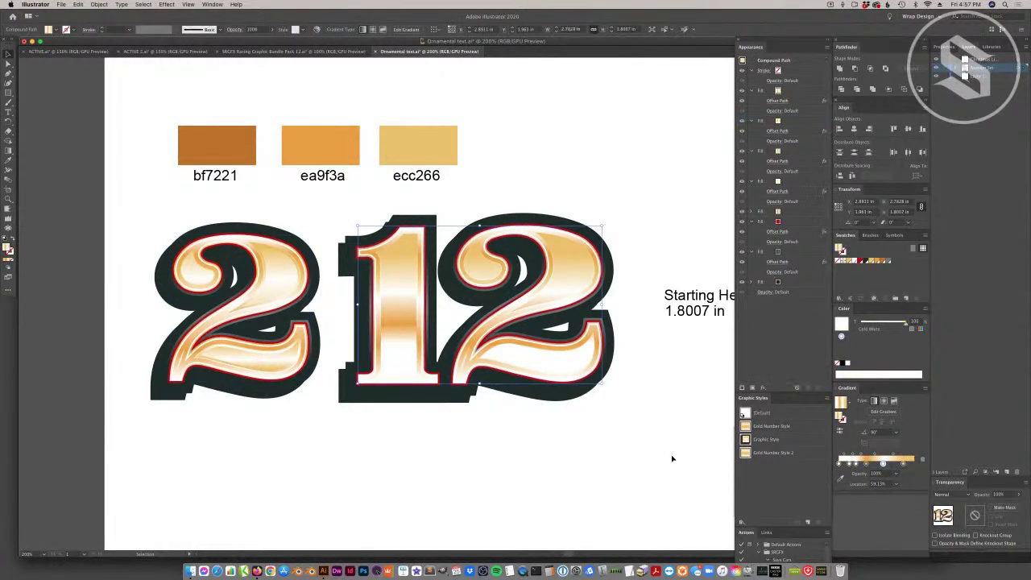
{"action": "left_click", "coordinate": [797, 91]}
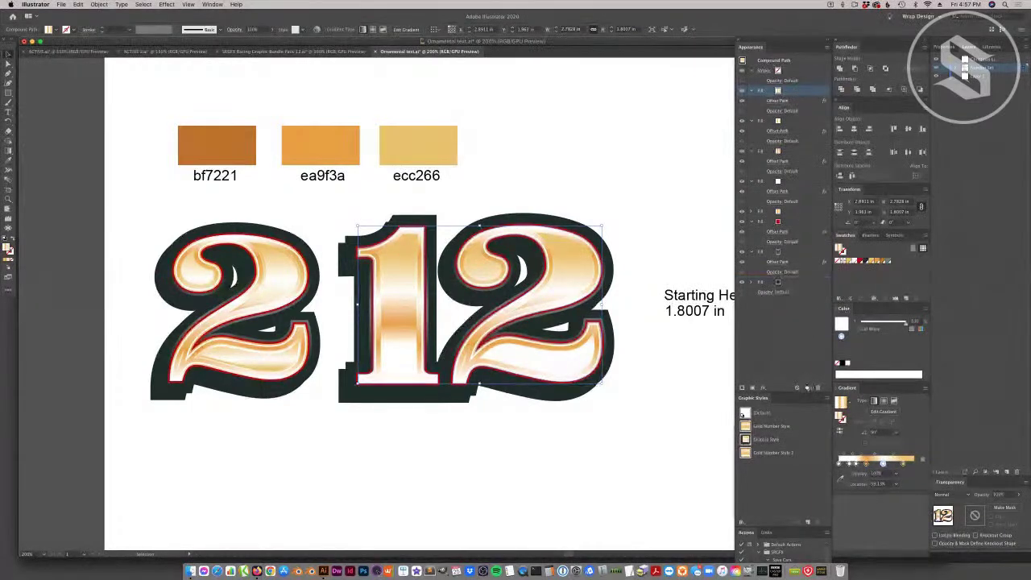
{"action": "left_click", "coordinate": [808, 390]}
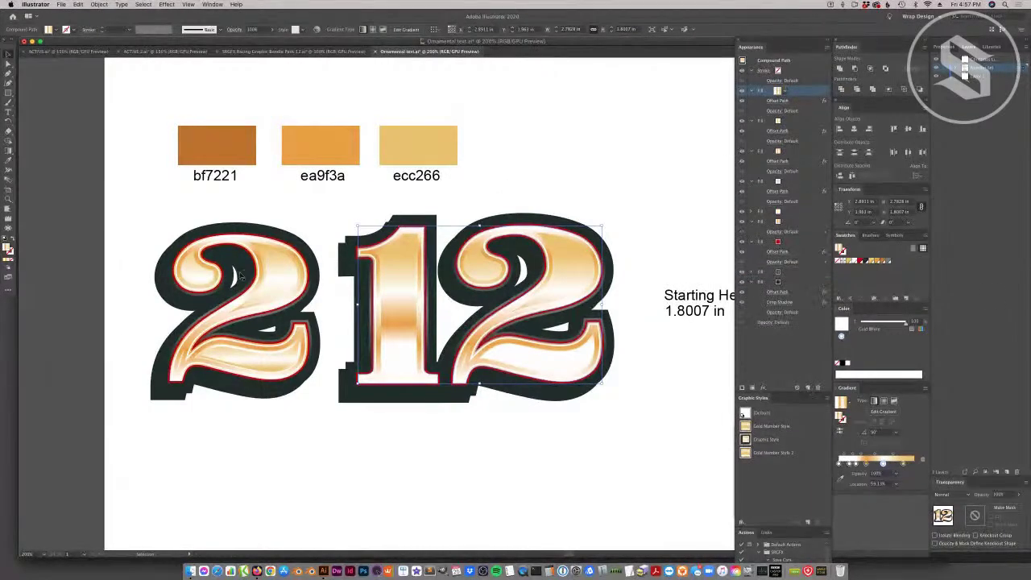
Match the Offset Path of the 12's top fill to the one on the single 2's second fill.
{"action": "left_click", "coordinate": [279, 281]}
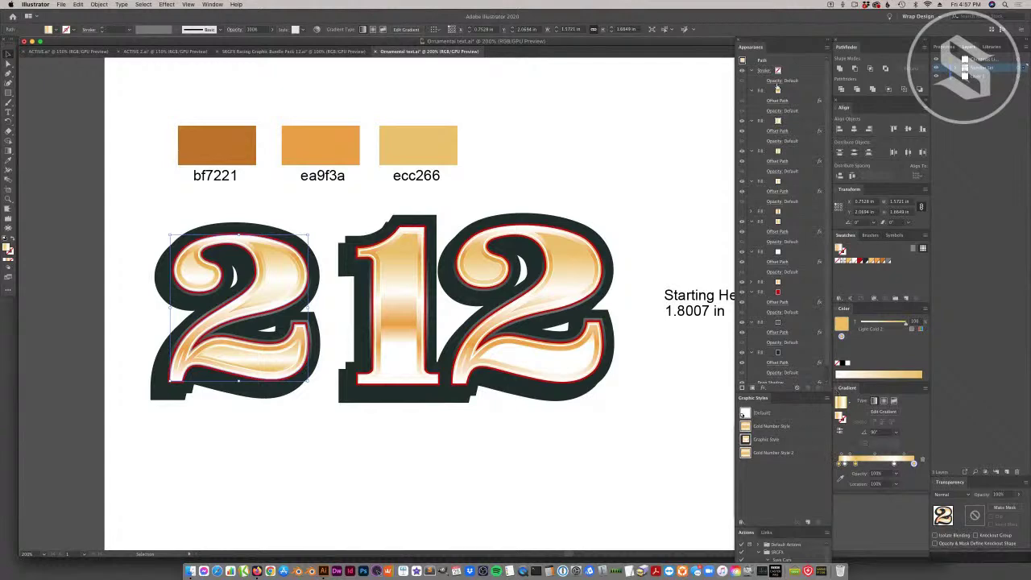
{"action": "left_click", "coordinate": [778, 131]}
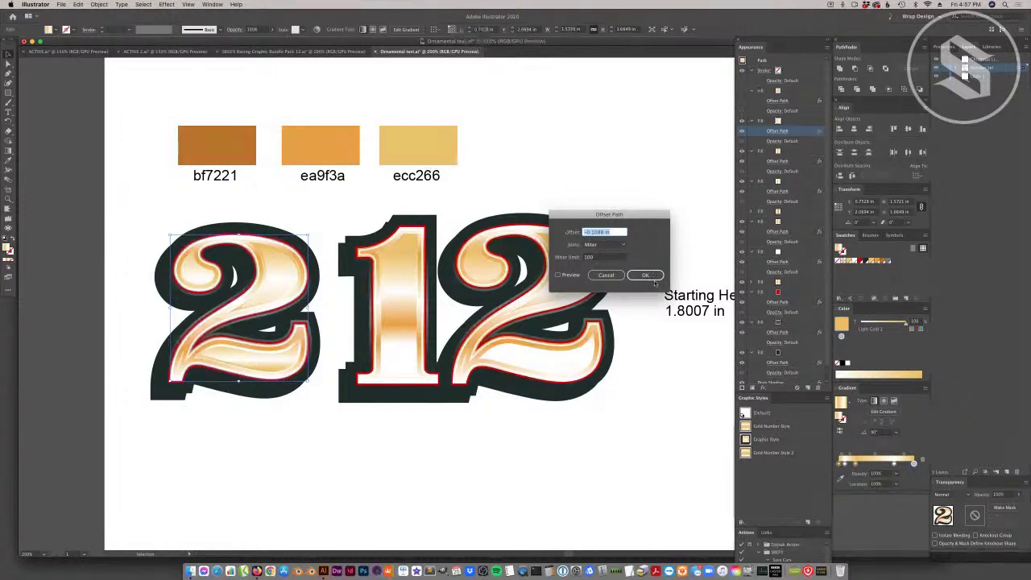
{"action": "left_click", "coordinate": [645, 275]}
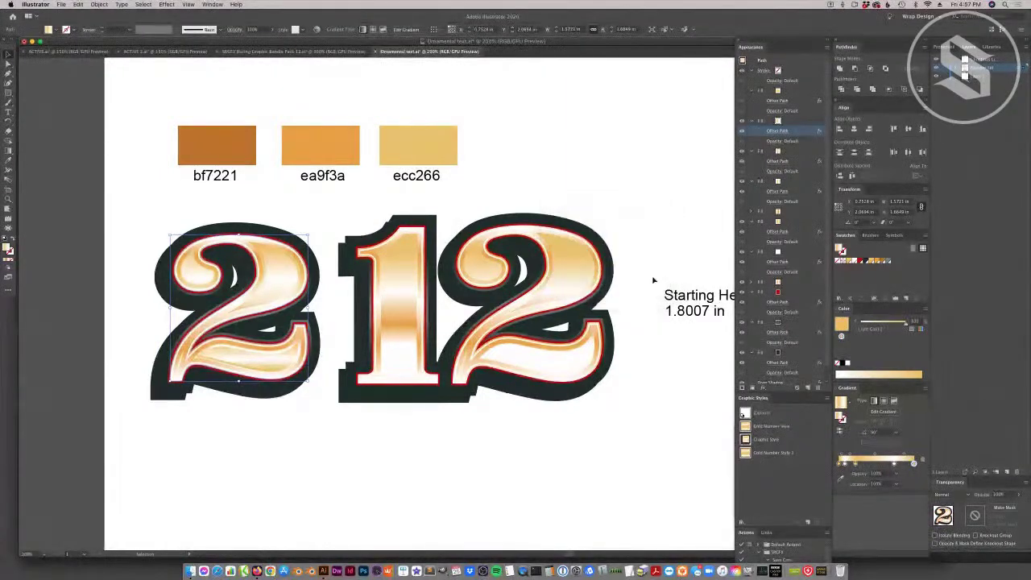
{"action": "left_click", "coordinate": [569, 279]}
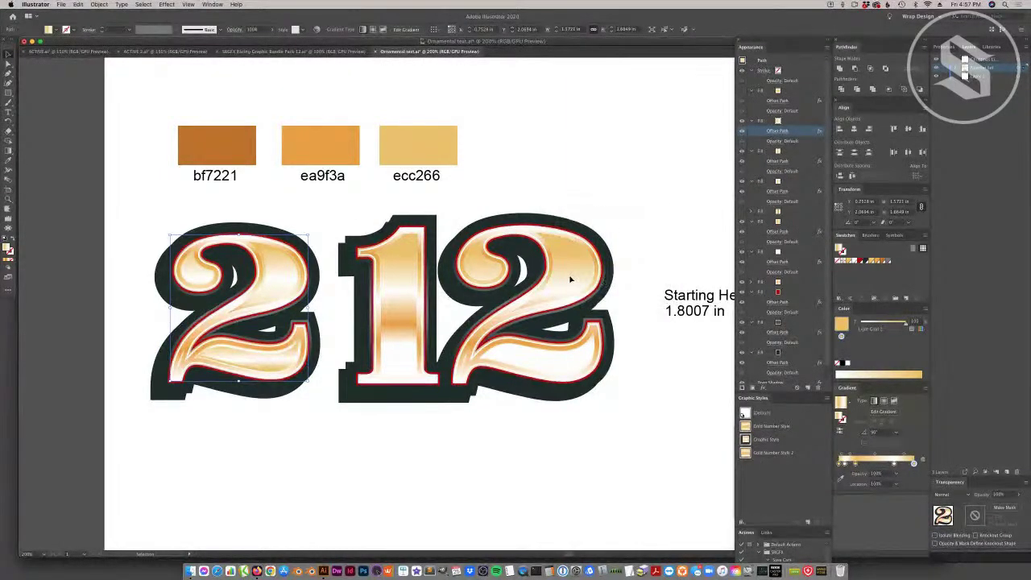
{"action": "left_click", "coordinate": [782, 100]}
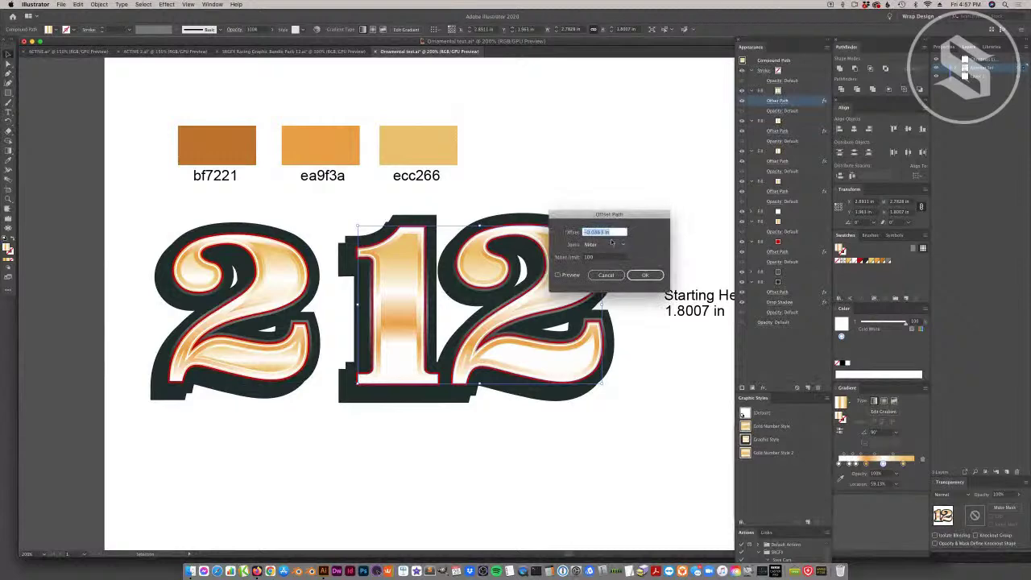
{"action": "left_click", "coordinate": [646, 275]}
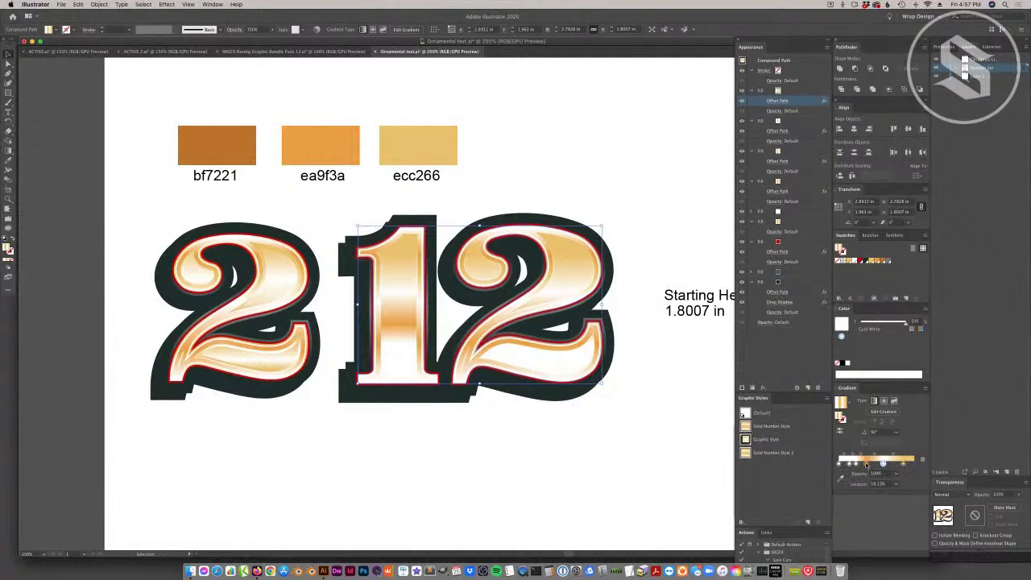
Replace the orange middle stop in the 12's top-fill gradient with a light gold stop.
{"action": "left_click_drag", "start_coordinate": [867, 465], "coordinate": [870, 487]}
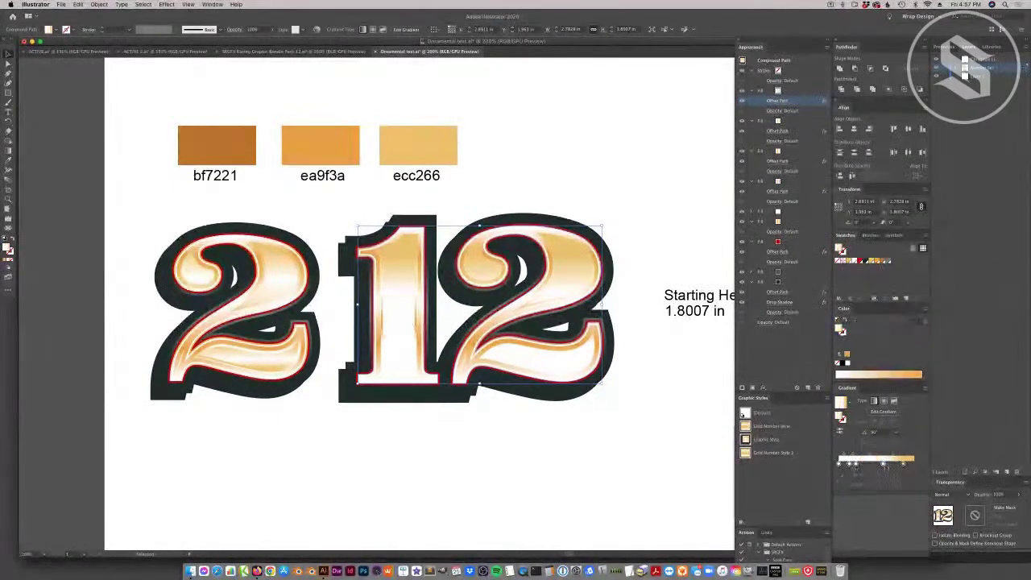
{"action": "left_click", "coordinate": [279, 286]}
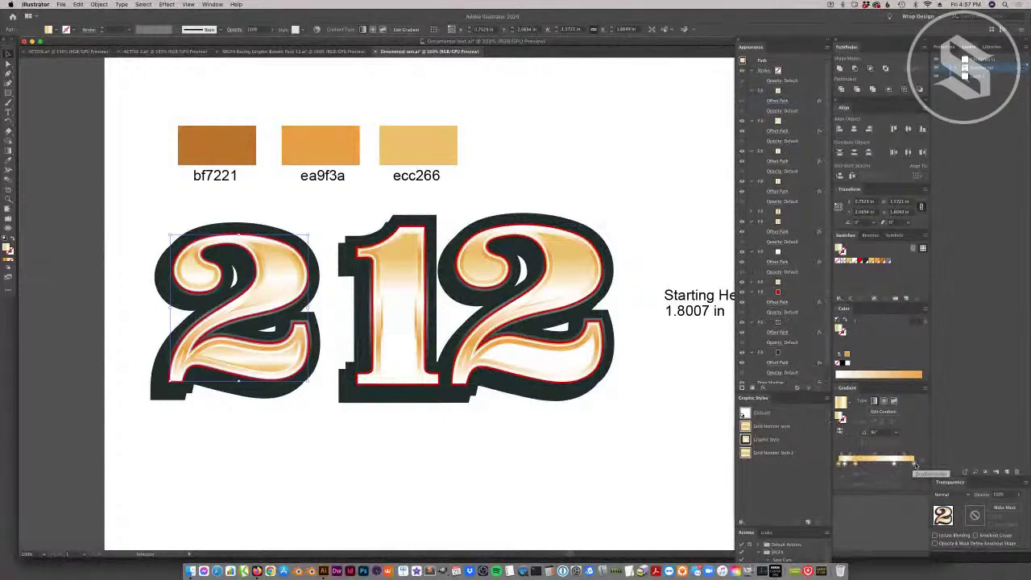
{"action": "left_click", "coordinate": [566, 300]}
{"action": "left_click_drag", "start_coordinate": [903, 464], "coordinate": [870, 465]}
{"action": "left_click", "coordinate": [271, 293]}
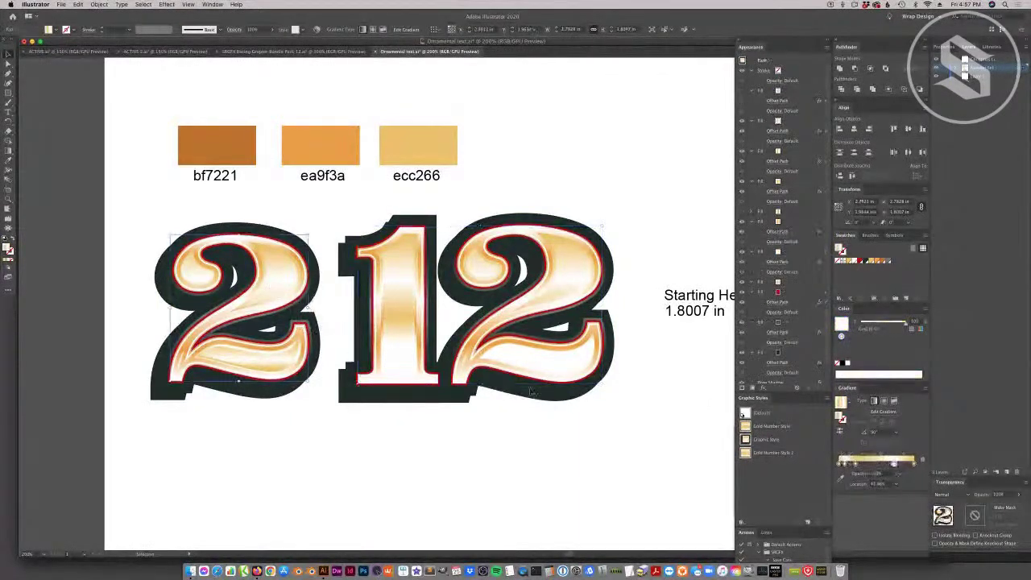
Remove the extra white stop from the 12's top-fill gradient and set the gold stop near the start to about 16.6%.
{"action": "left_click", "coordinate": [395, 309]}
{"action": "left_click_drag", "start_coordinate": [856, 464], "coordinate": [857, 487]}
{"action": "mouse_move", "coordinate": [849, 464]}
{"action": "left_mouse_down"}
{"action": "mouse_move", "coordinate": [852, 487]}
{"action": "mouse_move", "coordinate": [859, 465]}
{"action": "left_mouse_up"}
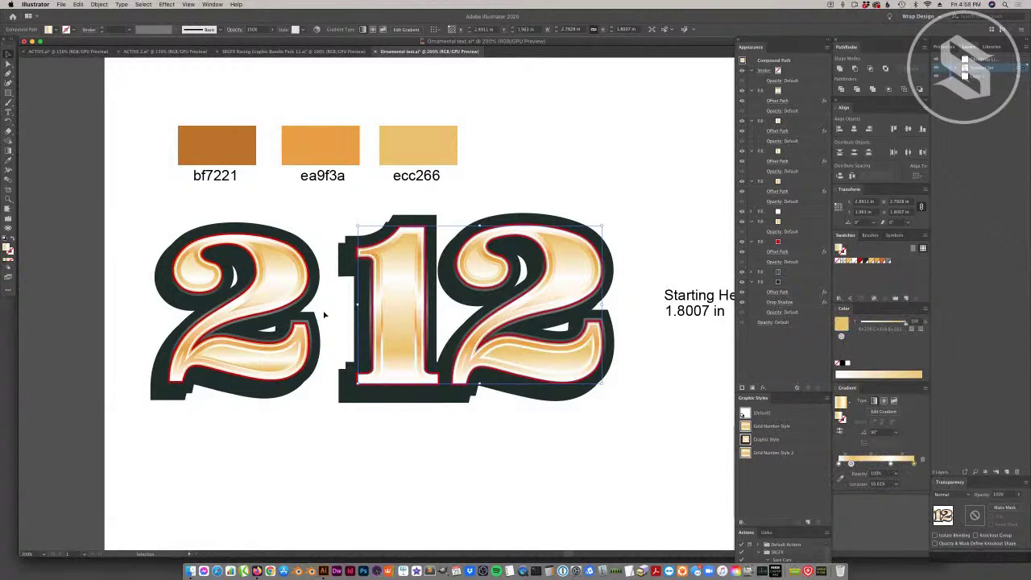
Add a white stop at about 8% in the 12's top-fill gradient, following the single 2's gradient.
{"action": "left_click", "coordinate": [275, 291]}
{"action": "left_click", "coordinate": [553, 299]}
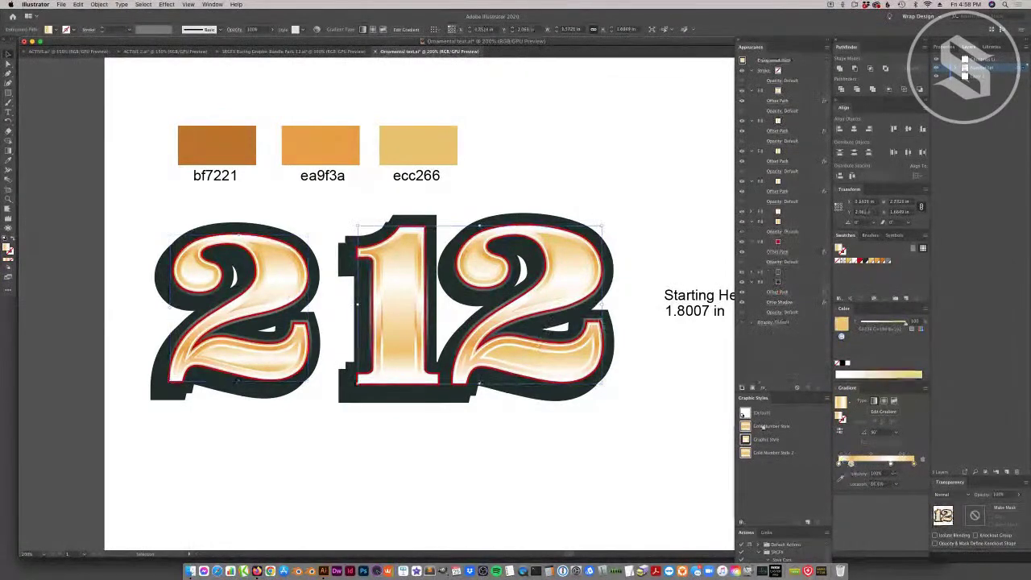
{"action": "left_click_drag", "start_coordinate": [839, 465], "coordinate": [845, 465]}
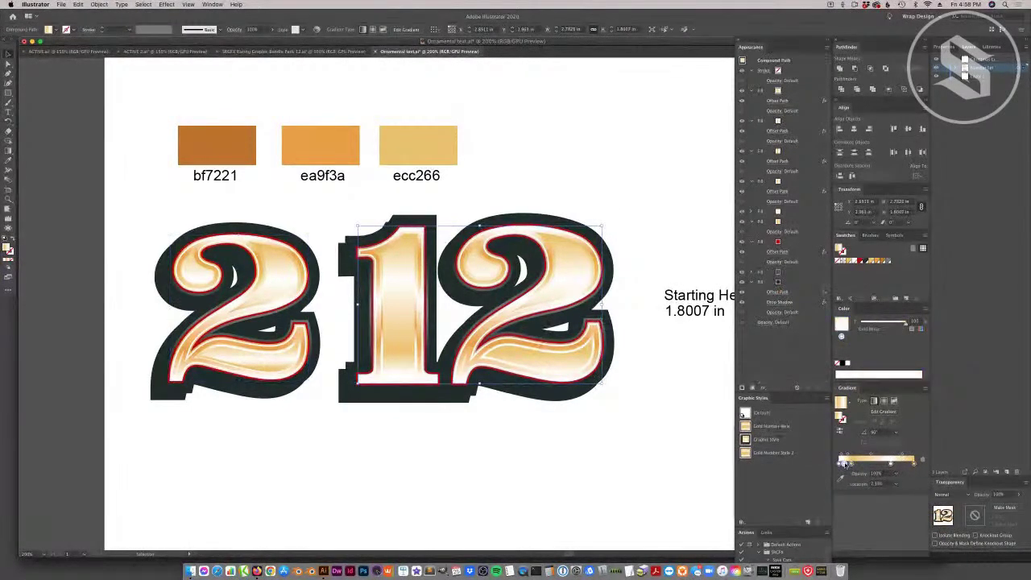
{"action": "left_click", "coordinate": [290, 324]}
{"action": "left_click", "coordinate": [539, 286]}
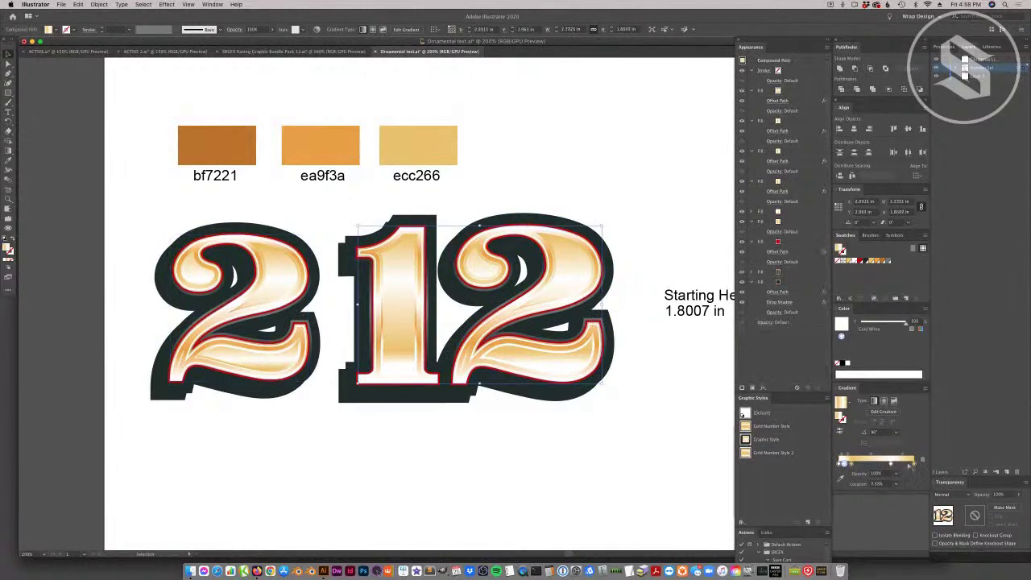
Place a copy of the light gold stop at 0% in the 12's top-fill gradient.
{"action": "left_click", "coordinate": [851, 466]}
{"action": "left_click_drag", "start_coordinate": [852, 465], "coordinate": [838, 465]}
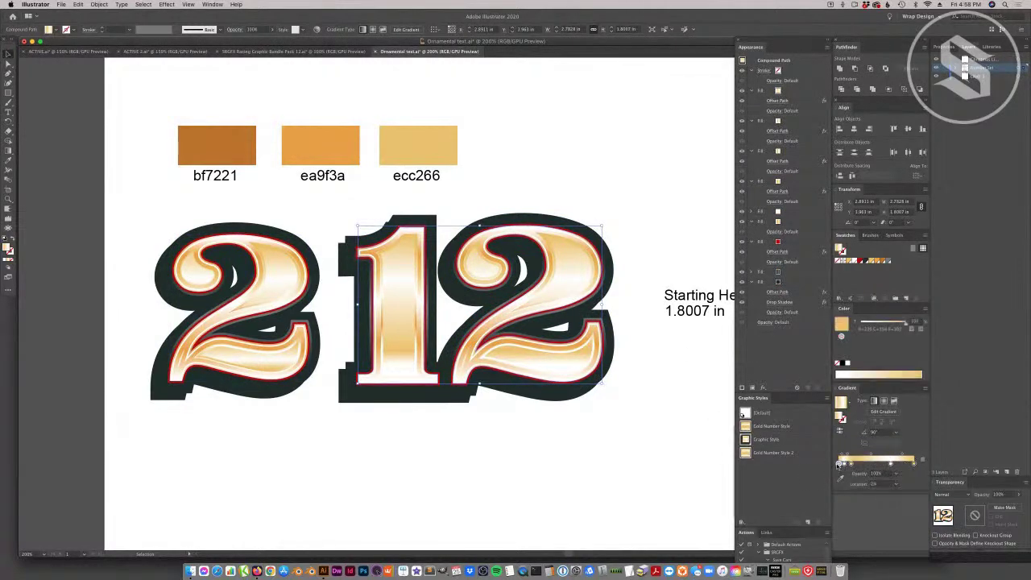
{"action": "left_click", "coordinate": [844, 464]}
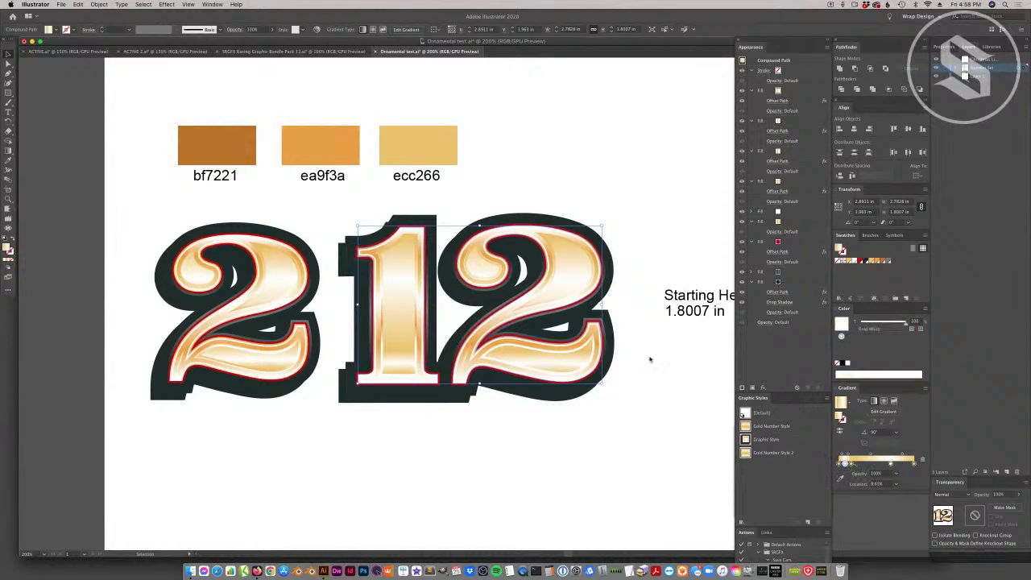
Compare the 12 with the single 2 and remove the gold stop at the start of the 12's gradient.
{"action": "left_click", "coordinate": [264, 293]}
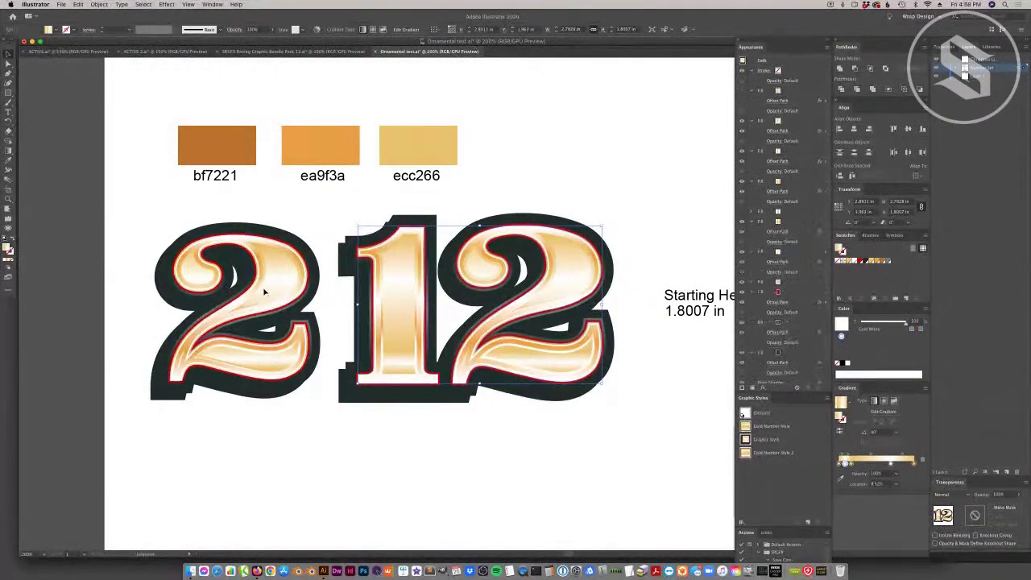
{"action": "left_click", "coordinate": [390, 292]}
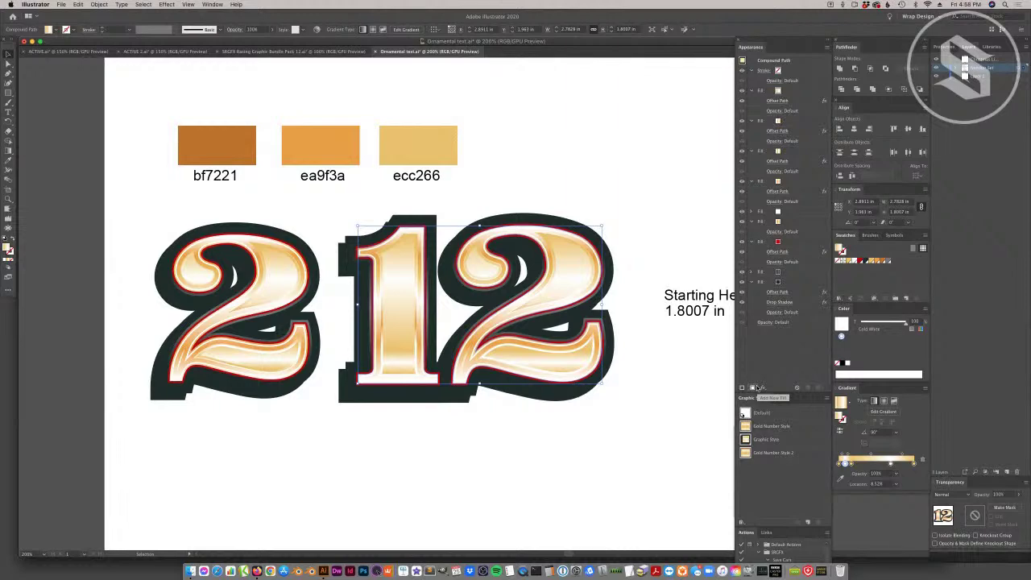
{"action": "left_click", "coordinate": [282, 366]}
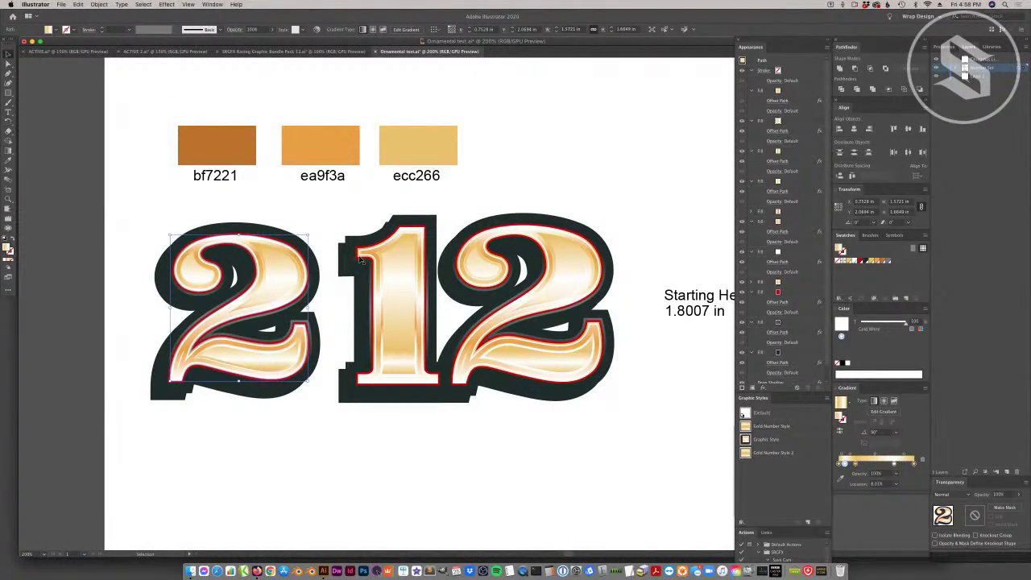
{"action": "left_click", "coordinate": [562, 368]}
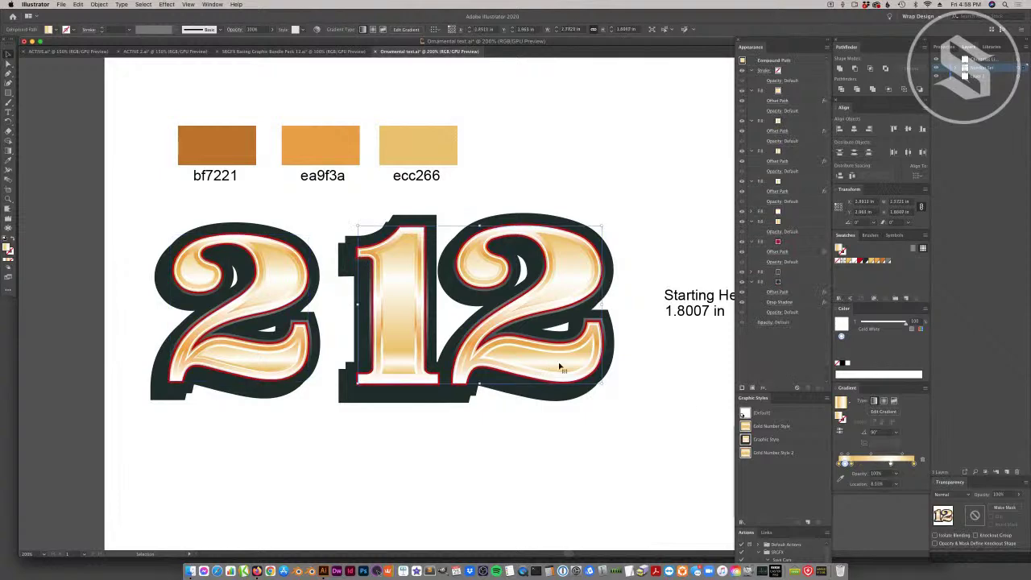
{"action": "left_click", "coordinate": [839, 480]}
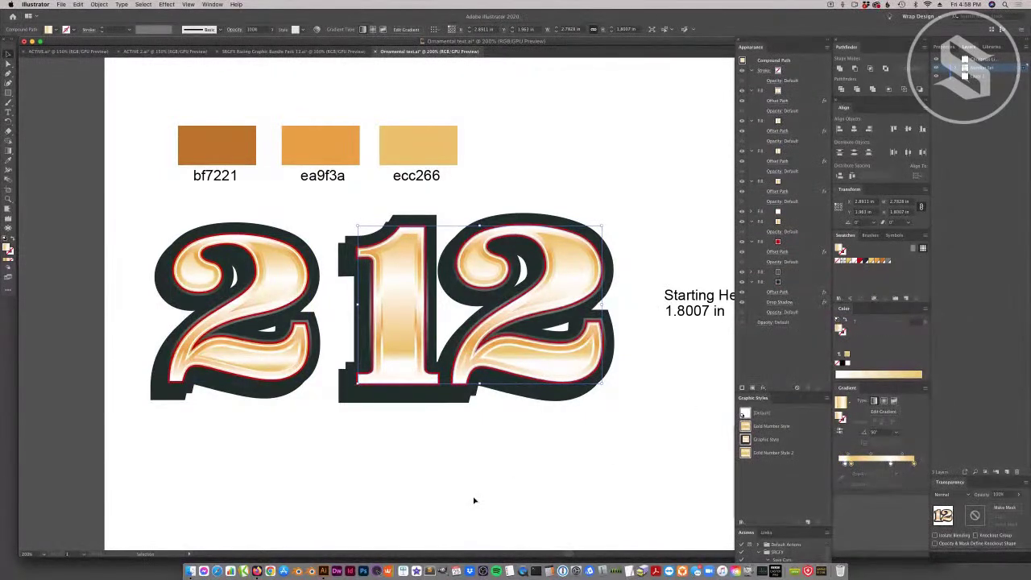
Move the off-white stop near the start of the 12's top-fill gradient to about 16%.
{"action": "left_click", "coordinate": [843, 463]}
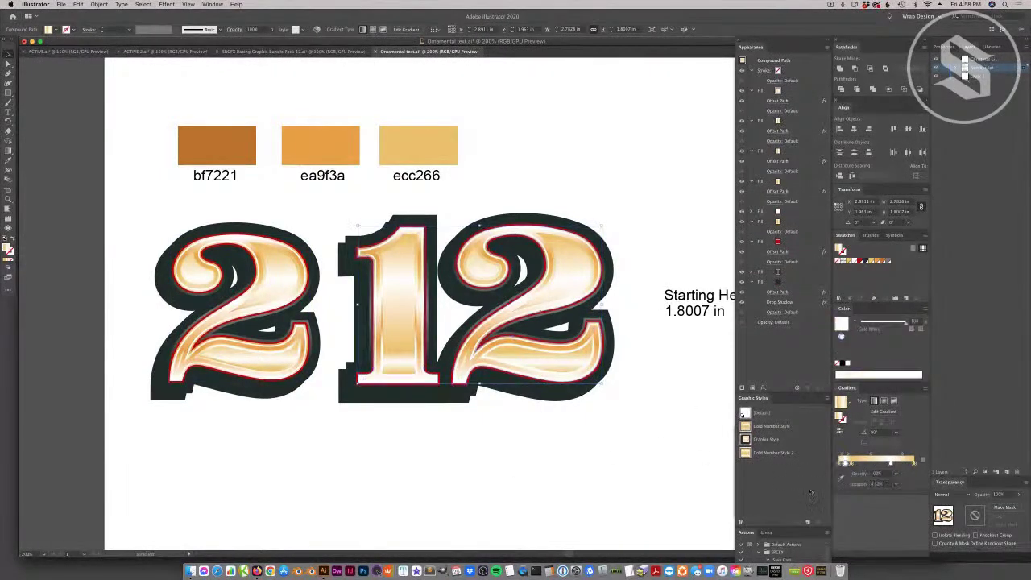
{"action": "left_click_drag", "start_coordinate": [844, 463], "coordinate": [849, 464]}
{"action": "left_click", "coordinate": [844, 464]}
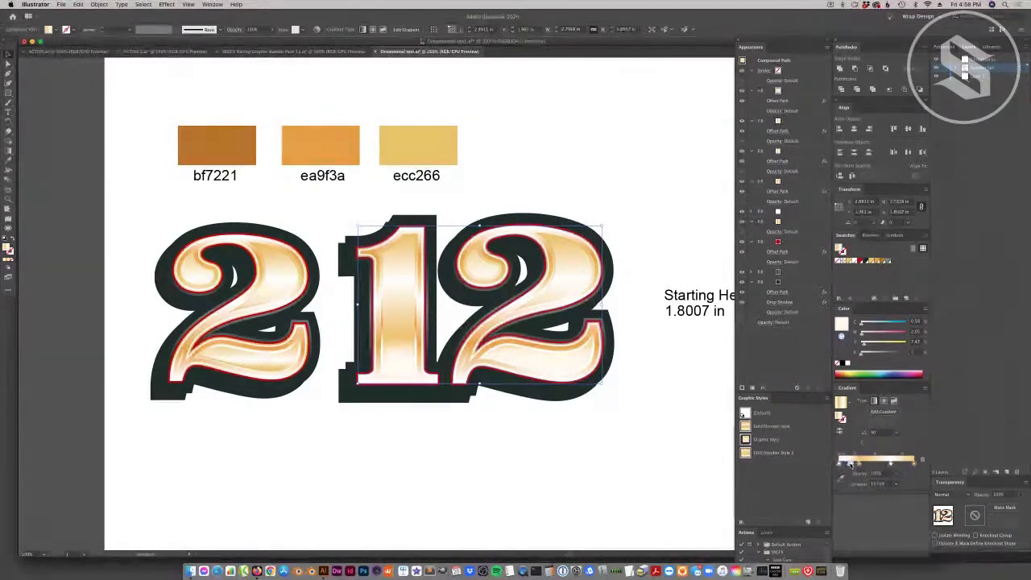
{"action": "left_click", "coordinate": [668, 465]}
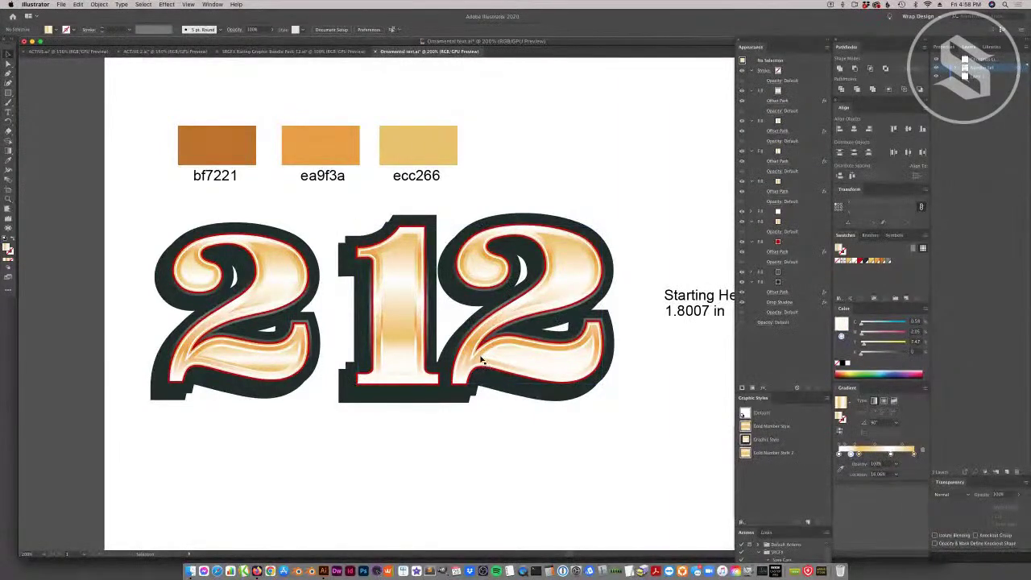
Remove the first stop at 0% from the 12's top-fill gradient.
{"action": "left_click", "coordinate": [417, 357]}
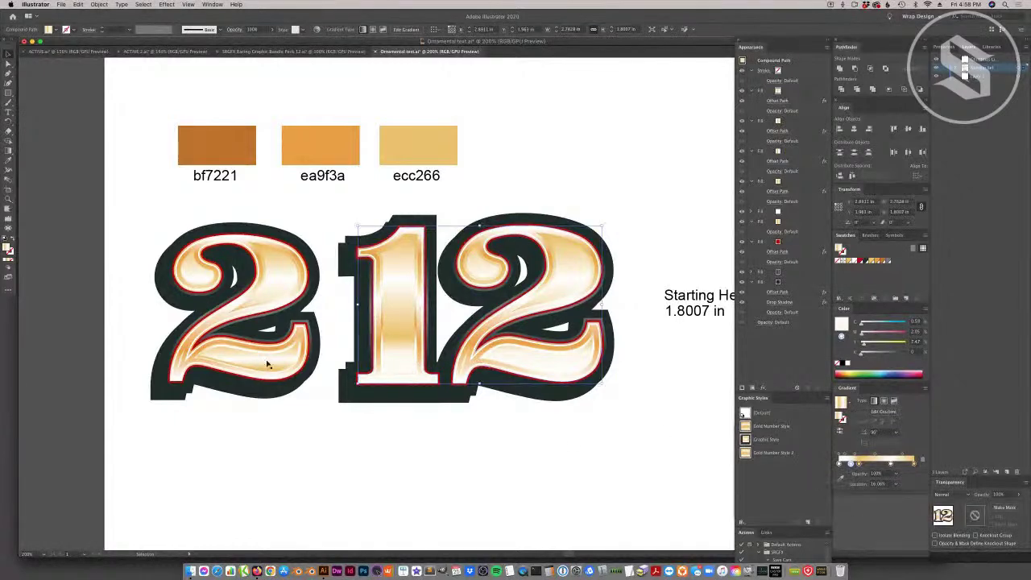
{"action": "left_click", "coordinate": [849, 463]}
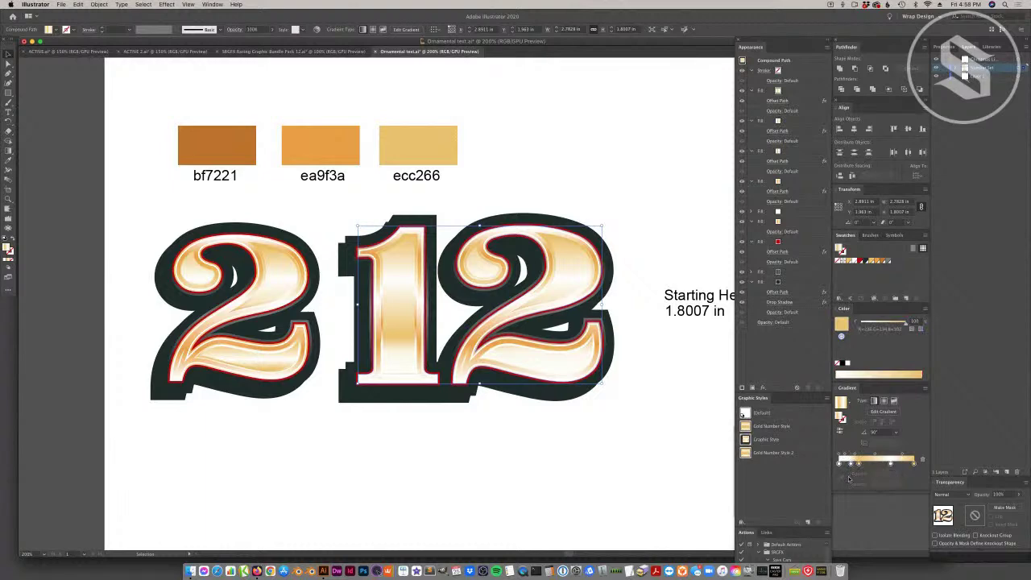
{"action": "left_click_drag", "start_coordinate": [838, 463], "coordinate": [840, 483]}
{"action": "left_click", "coordinate": [665, 462]}
{"action": "left_click", "coordinate": [544, 366]}
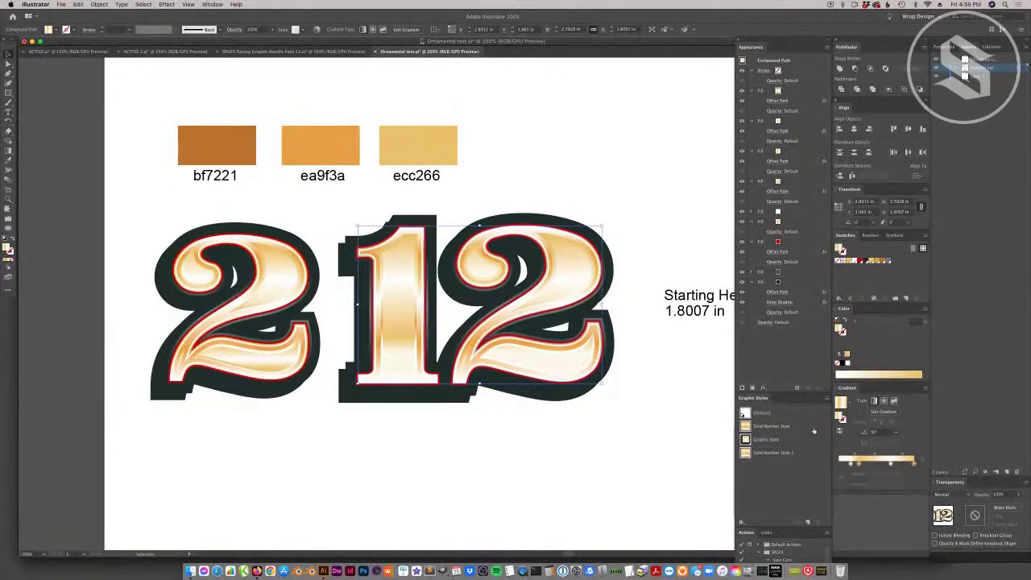
Add an off-white stop to the start of the 12's top-fill gradient and move it to about 8%.
{"action": "left_click", "coordinate": [839, 465]}
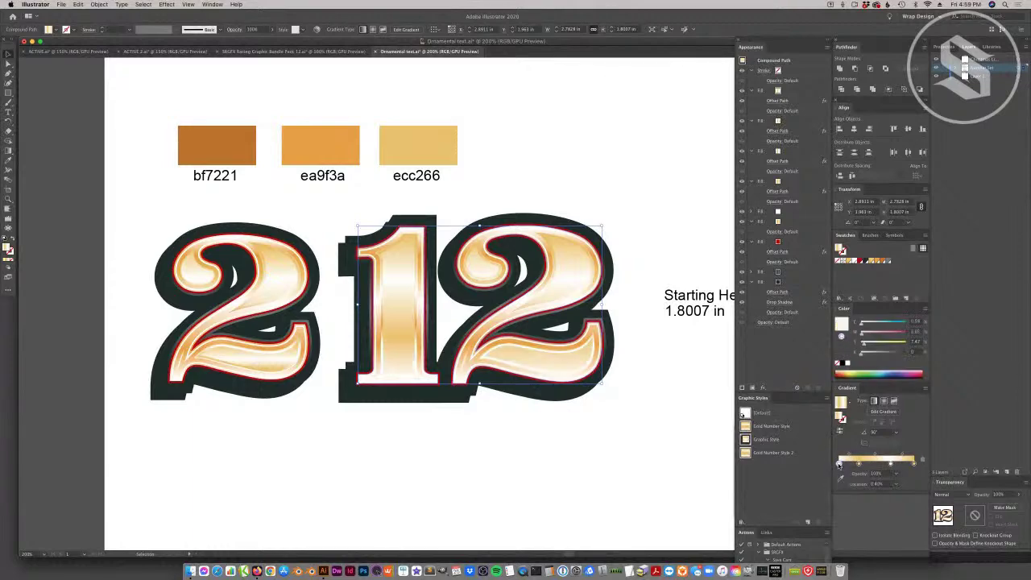
{"action": "left_click_drag", "start_coordinate": [840, 464], "coordinate": [843, 463]}
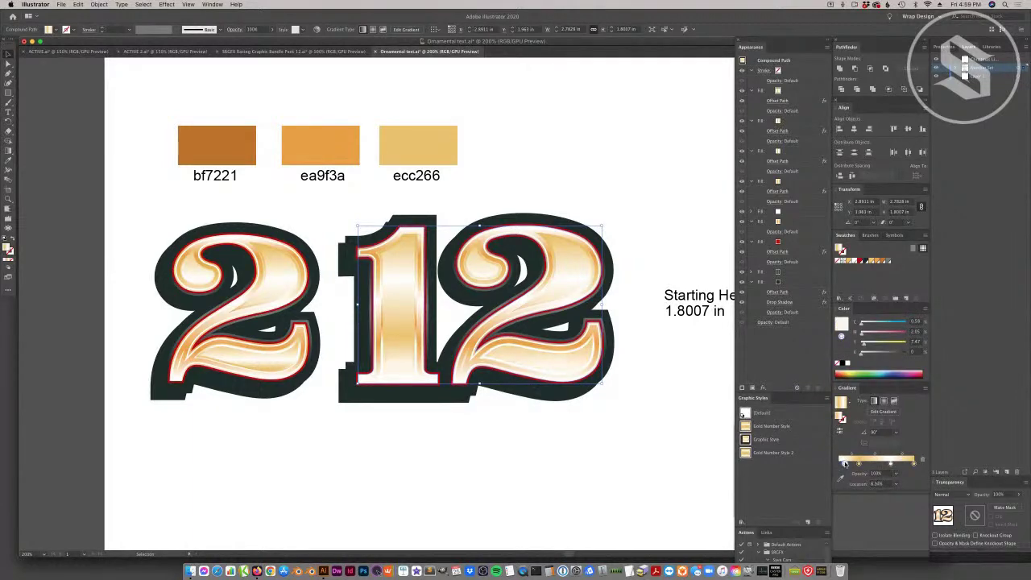
{"action": "left_click", "coordinate": [559, 529]}
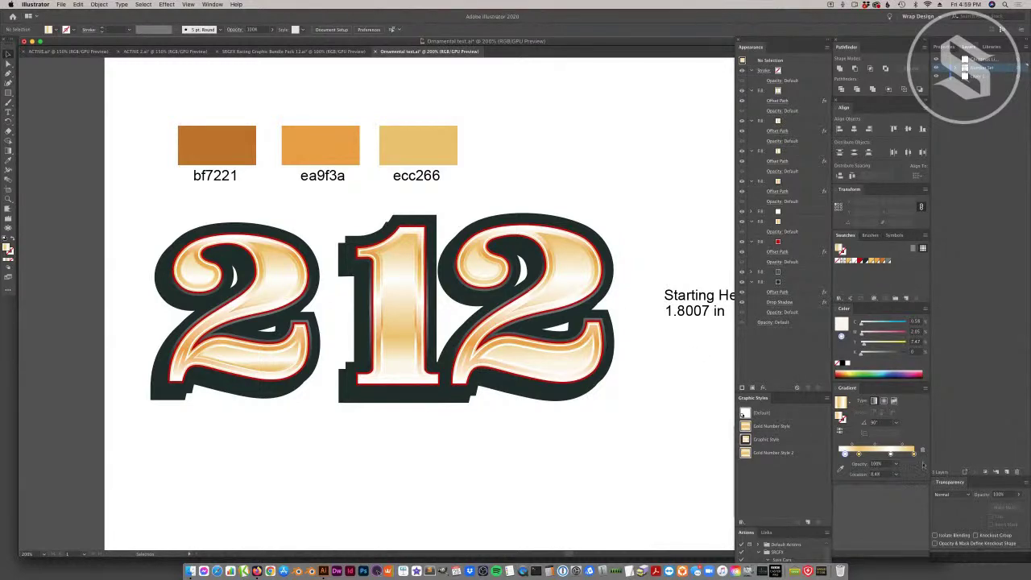
Examine the white stops of the 12's gradient and compare them with the single 2's topmost fill.
{"action": "left_click", "coordinate": [890, 454]}
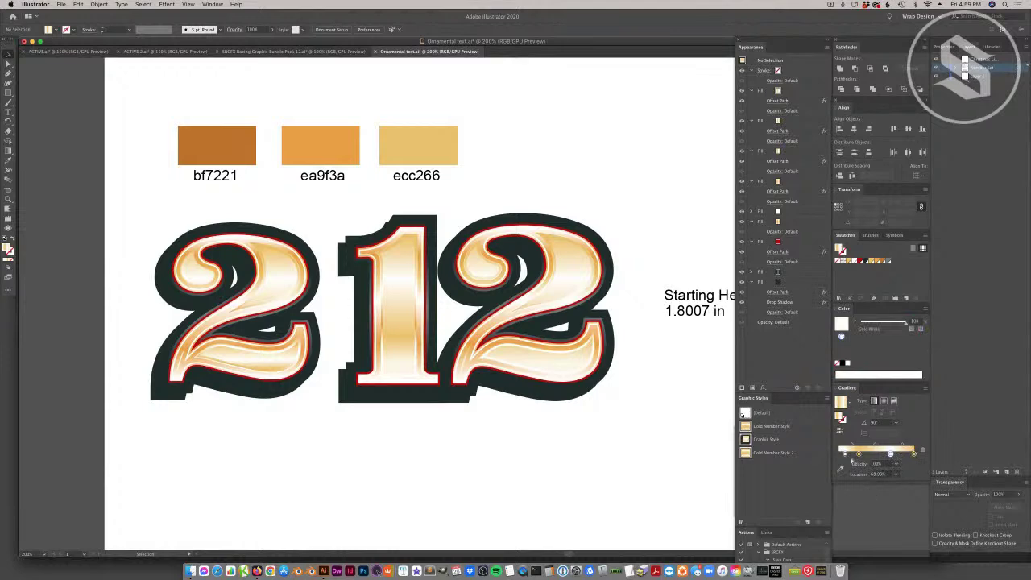
{"action": "left_click", "coordinate": [844, 453]}
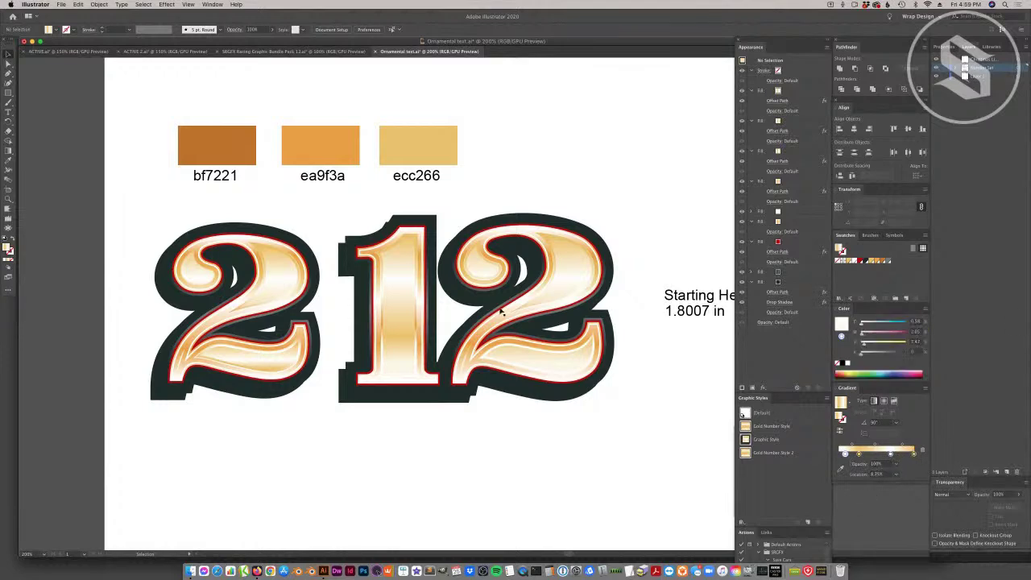
{"action": "left_click", "coordinate": [552, 301]}
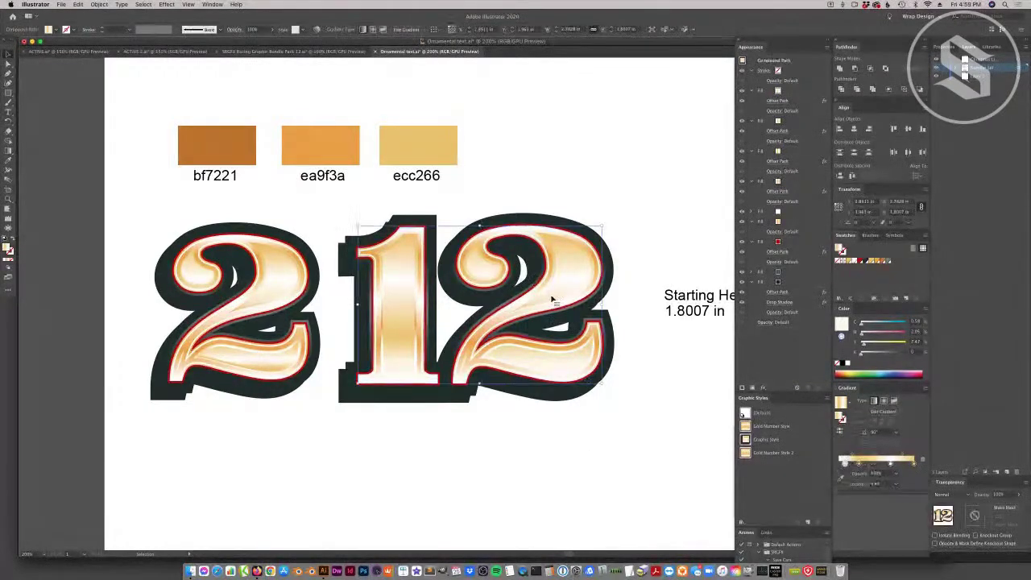
{"action": "left_click", "coordinate": [258, 276]}
{"action": "left_click", "coordinate": [745, 93]}
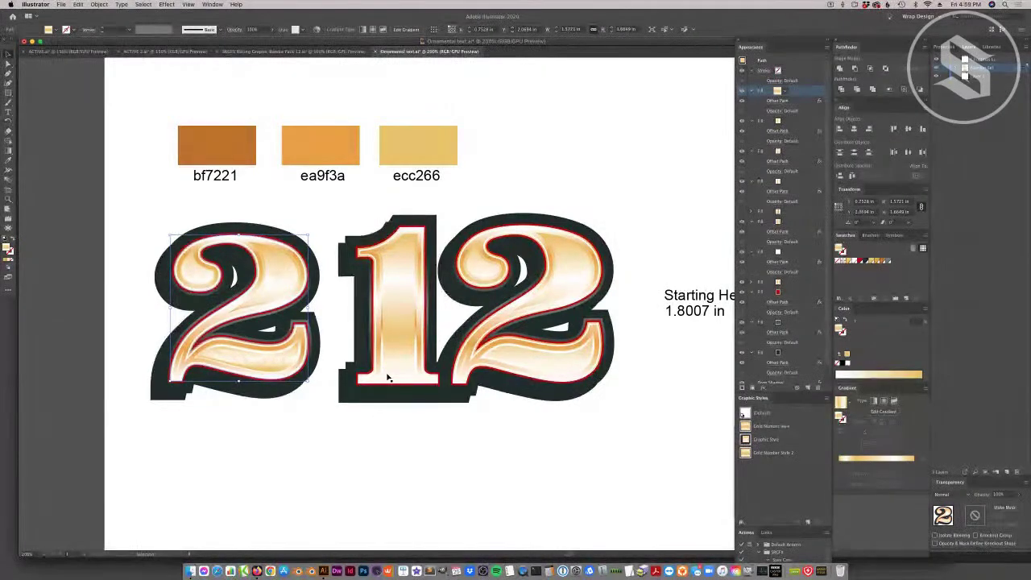
Copy the swirl seamless pattern from the SRGFX Racing Graphic Bundle Pack 12 document and place it below the Starting Height text in the ornamental test document.
{"action": "left_click", "coordinate": [277, 51]}
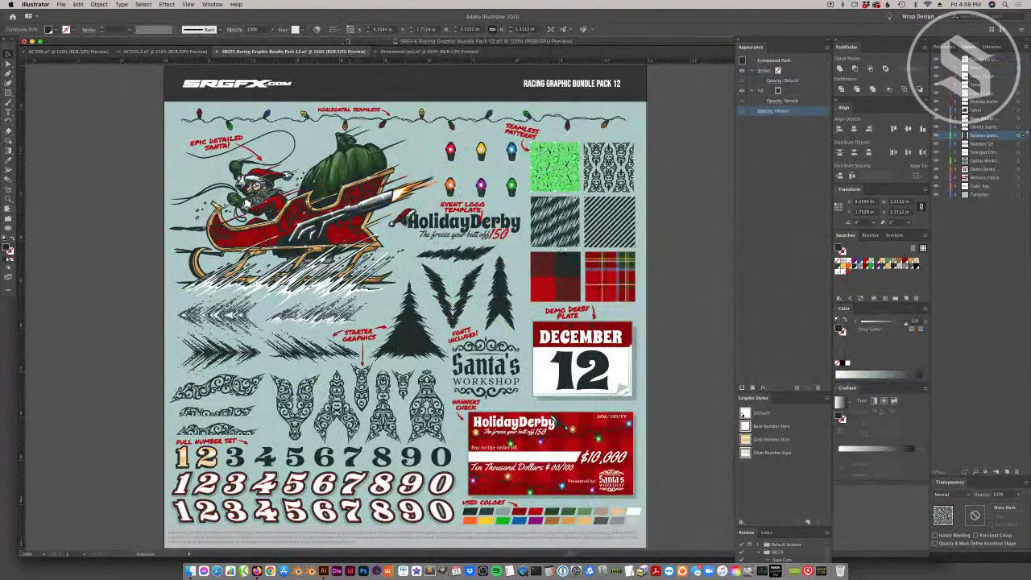
{"action": "left_click", "coordinate": [419, 51]}
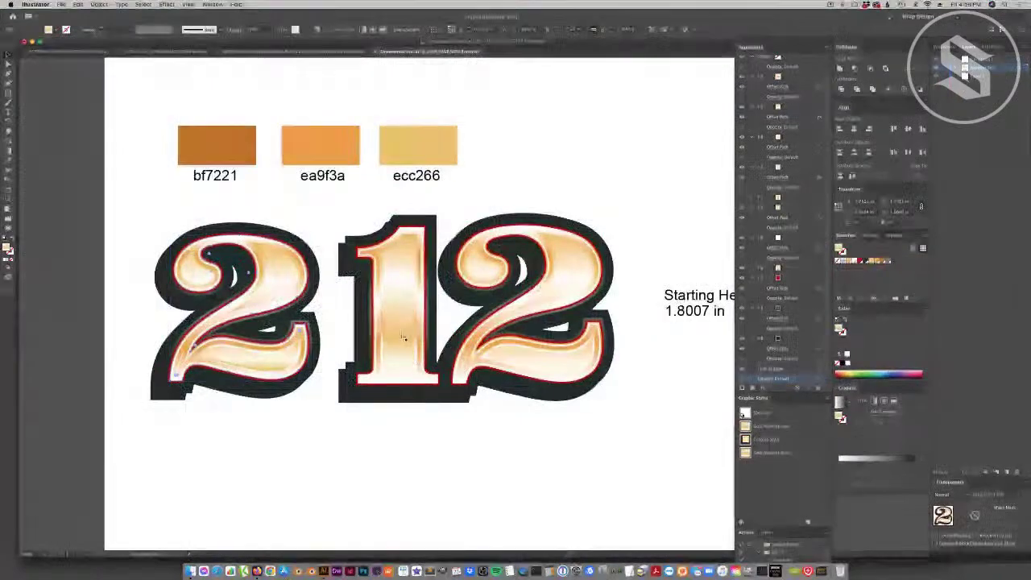
{"action": "key", "text": "super+minus"}
{"action": "key", "text": "super+minus"}
{"action": "key", "text": "super+minus"}
{"action": "left_click_drag", "start_coordinate": [479, 306], "coordinate": [357, 310]}
{"action": "left_click_drag", "start_coordinate": [406, 347], "coordinate": [630, 362]}
{"action": "left_click", "coordinate": [610, 428]}
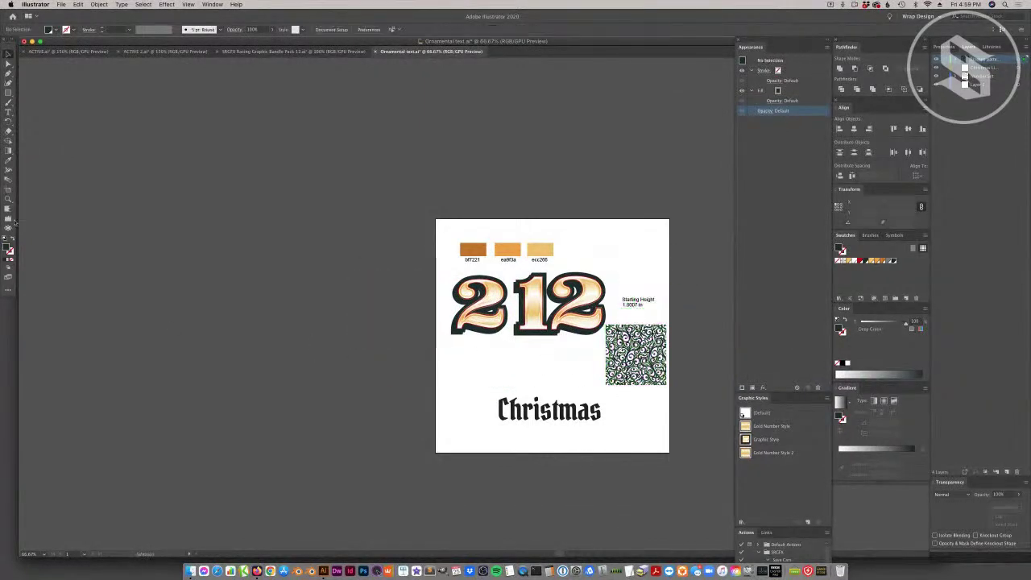
Unite the swirl pattern's shapes with Pathfinder and combine them into one compound path.
{"action": "left_click", "coordinate": [9, 199]}
{"action": "left_click", "coordinate": [552, 331]}
{"action": "left_click", "coordinate": [632, 340]}
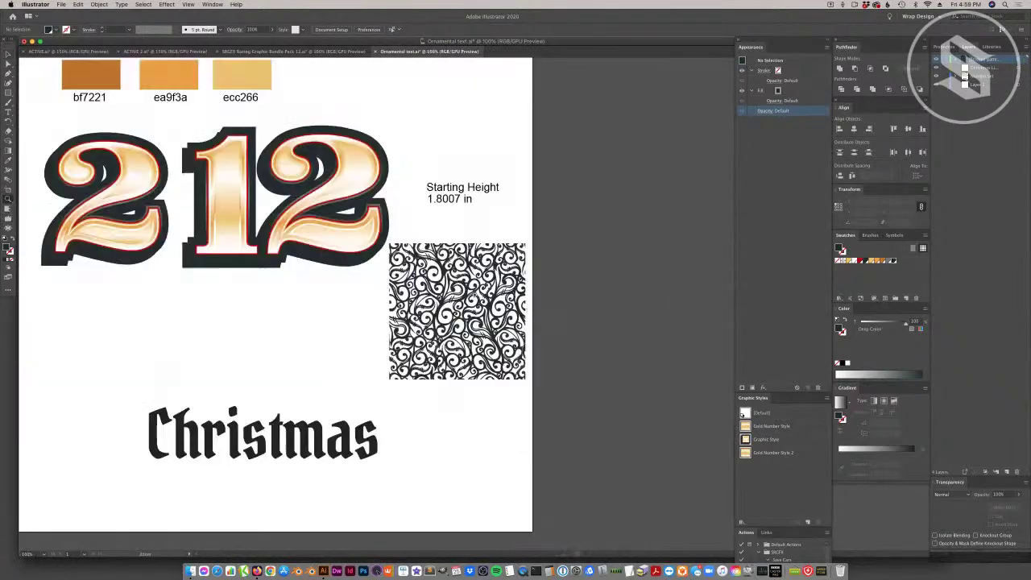
{"action": "left_click", "coordinate": [7, 53]}
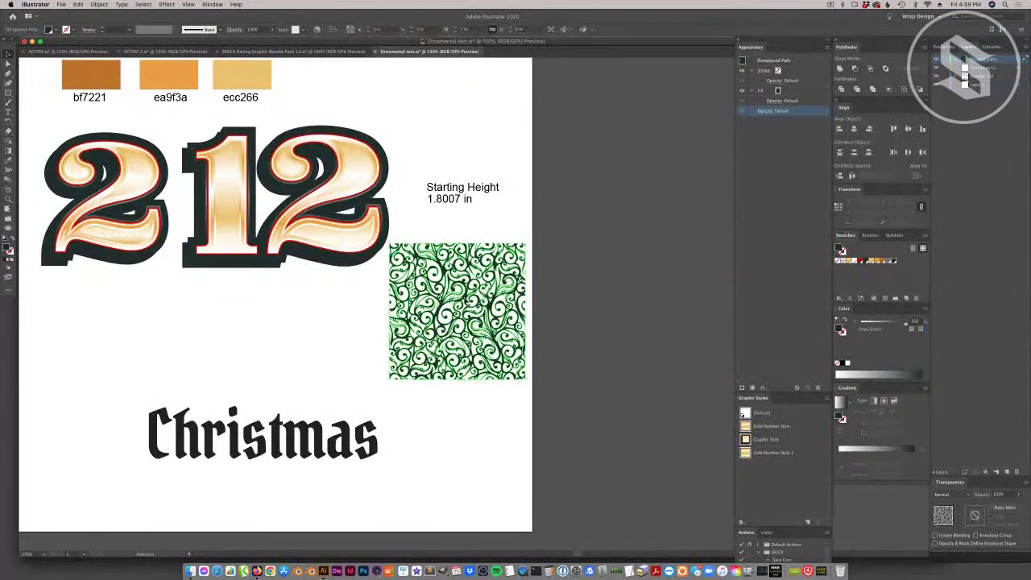
{"action": "left_click", "coordinate": [489, 300]}
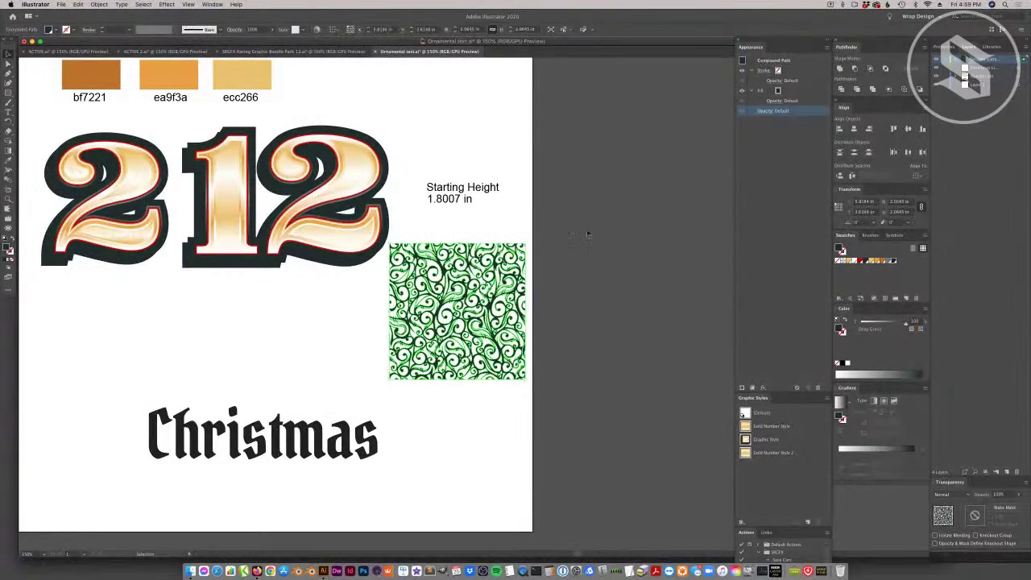
{"action": "left_click", "coordinate": [838, 68]}
{"action": "left_click", "coordinate": [925, 46]}
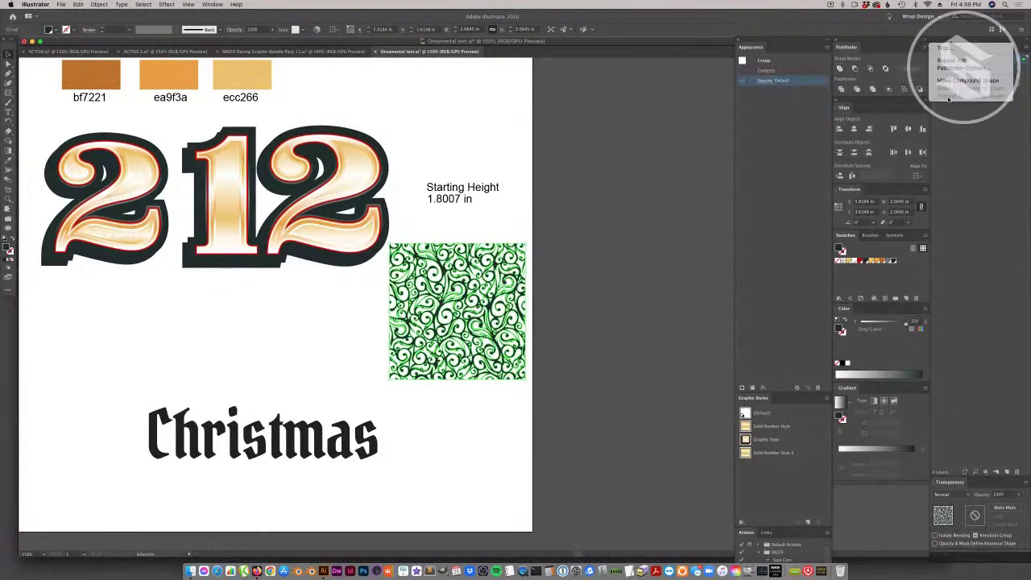
{"action": "left_click", "coordinate": [966, 80]}
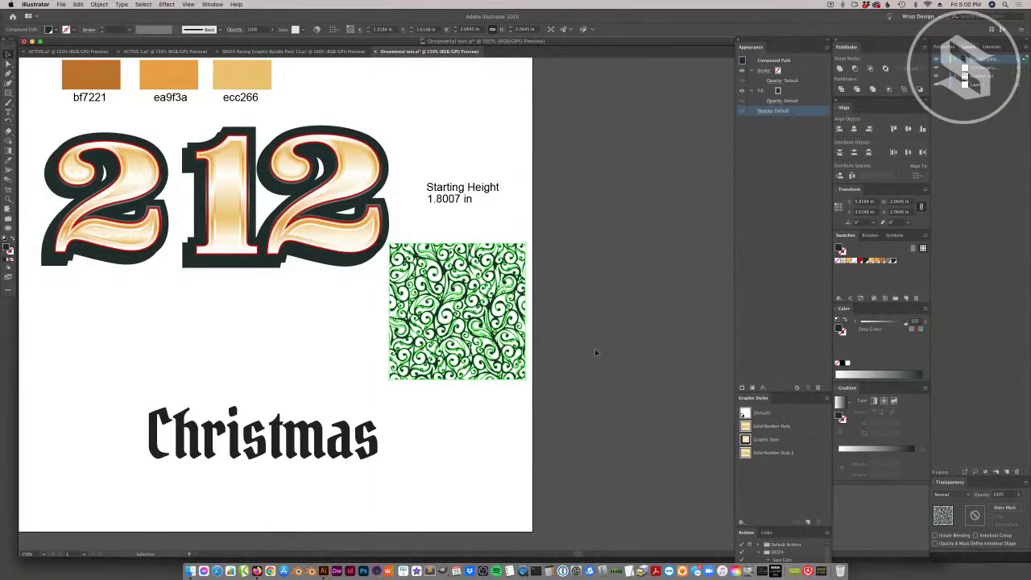
Fill the swirl pattern with a white-and-gold gradient: white stops at 0% and about 66%, gold stops at about 25% and 100%.
{"action": "left_click", "coordinate": [565, 368]}
{"action": "left_click", "coordinate": [467, 277]}
{"action": "left_click_drag", "start_coordinate": [872, 261], "coordinate": [907, 457]}
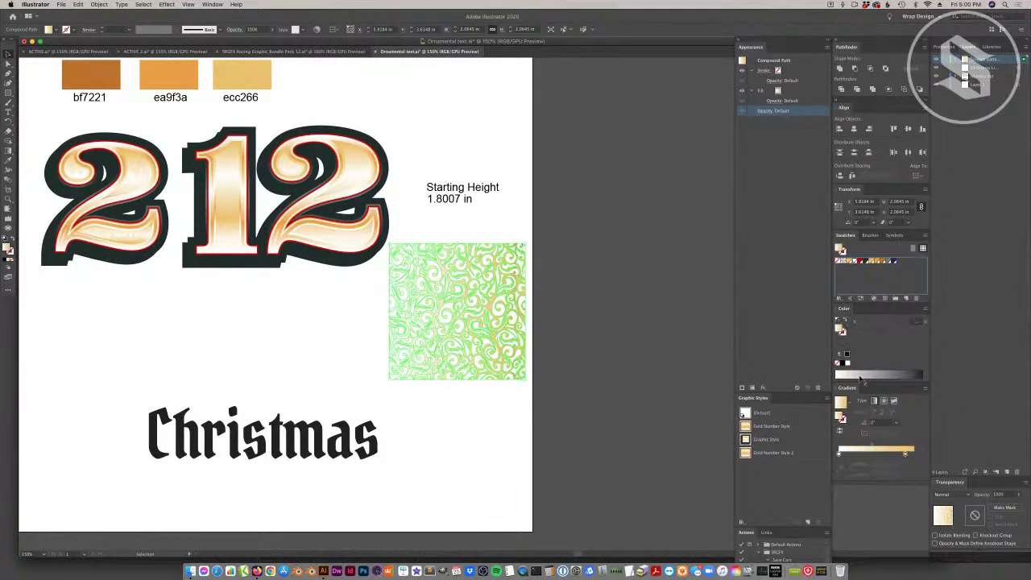
{"action": "left_click", "coordinate": [877, 453]}
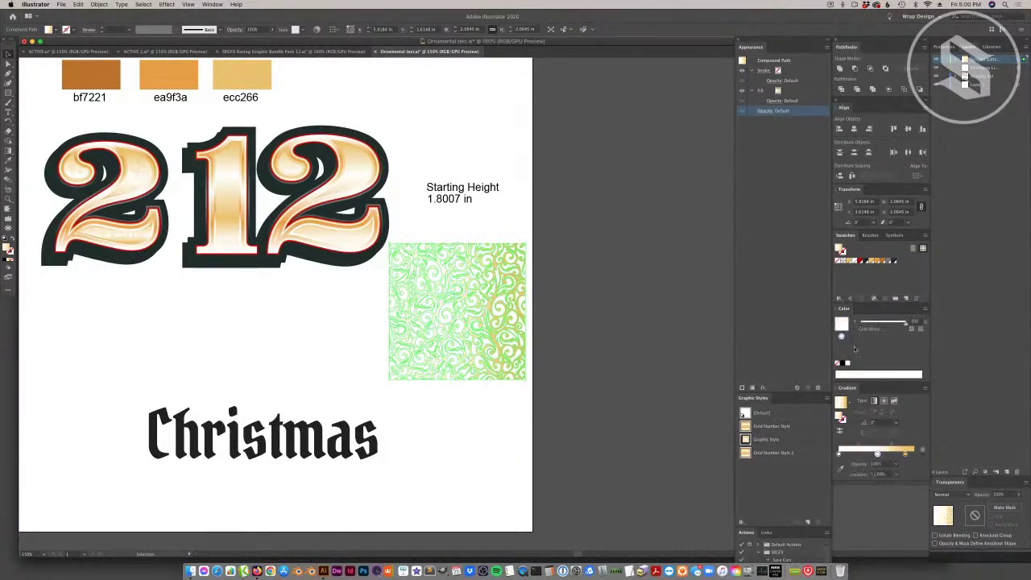
{"action": "left_click", "coordinate": [915, 453]}
{"action": "left_click_drag", "start_coordinate": [914, 455], "coordinate": [883, 460]}
{"action": "left_click", "coordinate": [878, 455]}
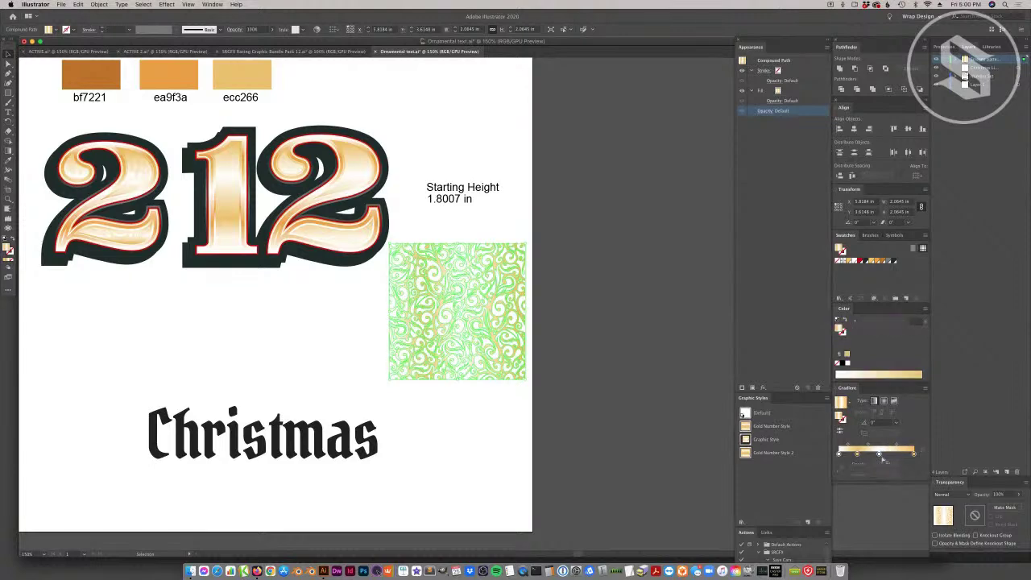
{"action": "left_click", "coordinate": [888, 454]}
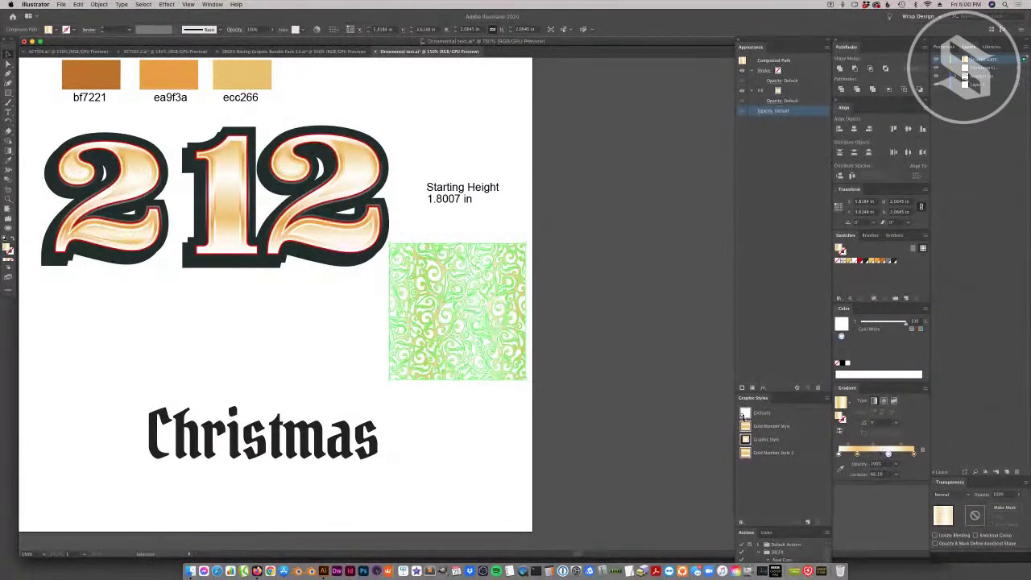
Set the swirl pattern's gradient angle to 90° and deselect the pattern.
{"action": "left_click", "coordinate": [877, 421]}
{"action": "type", "text": "90"}
{"action": "key", "text": "Return"}
{"action": "left_click", "coordinate": [487, 449]}
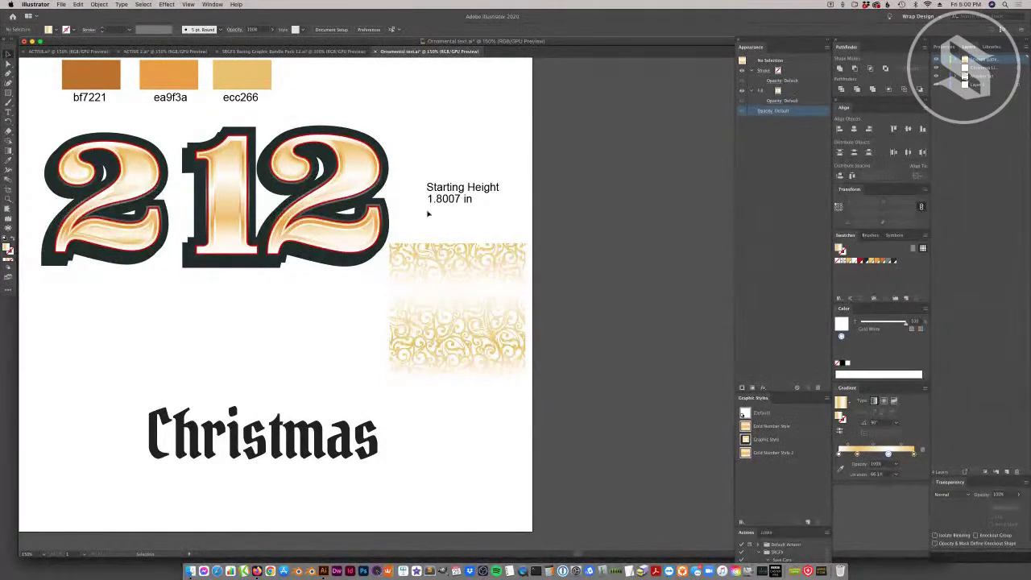
Compare with the 12 and shift the swirl pattern's gold stops to about 41% and 96% and its second white stop to about 73%.
{"action": "left_click", "coordinate": [339, 160]}
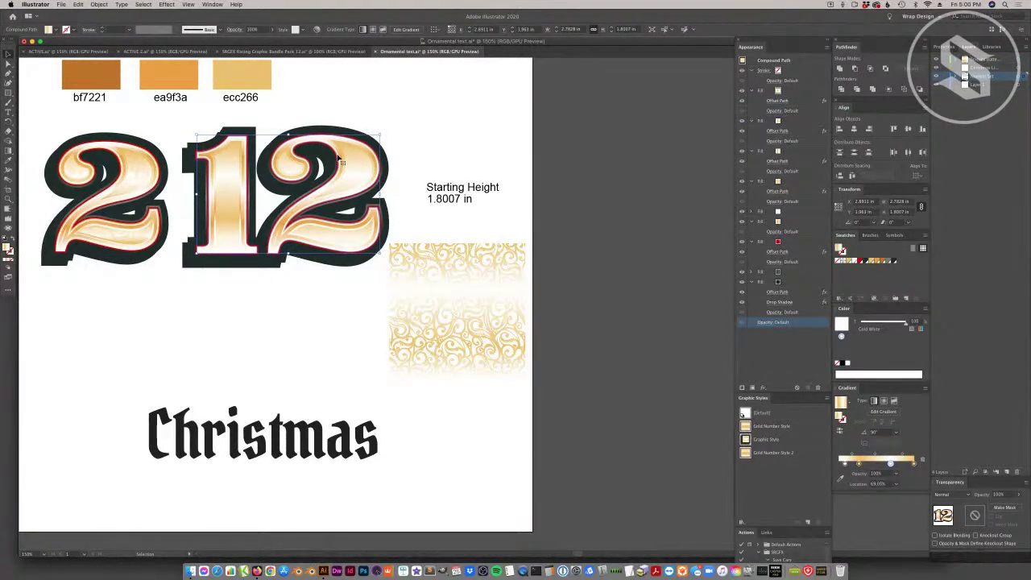
{"action": "left_click", "coordinate": [478, 307]}
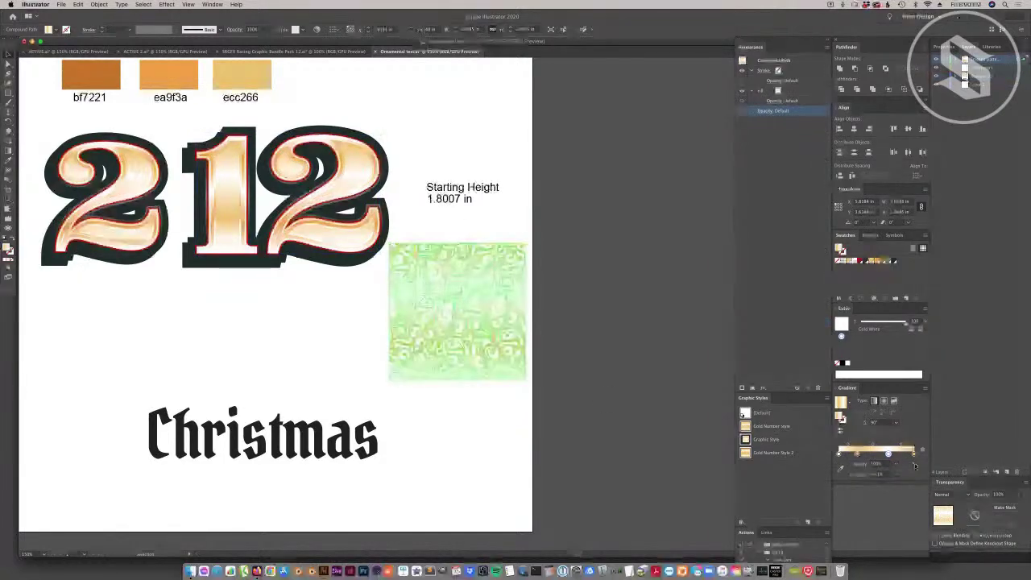
{"action": "left_click", "coordinate": [861, 454]}
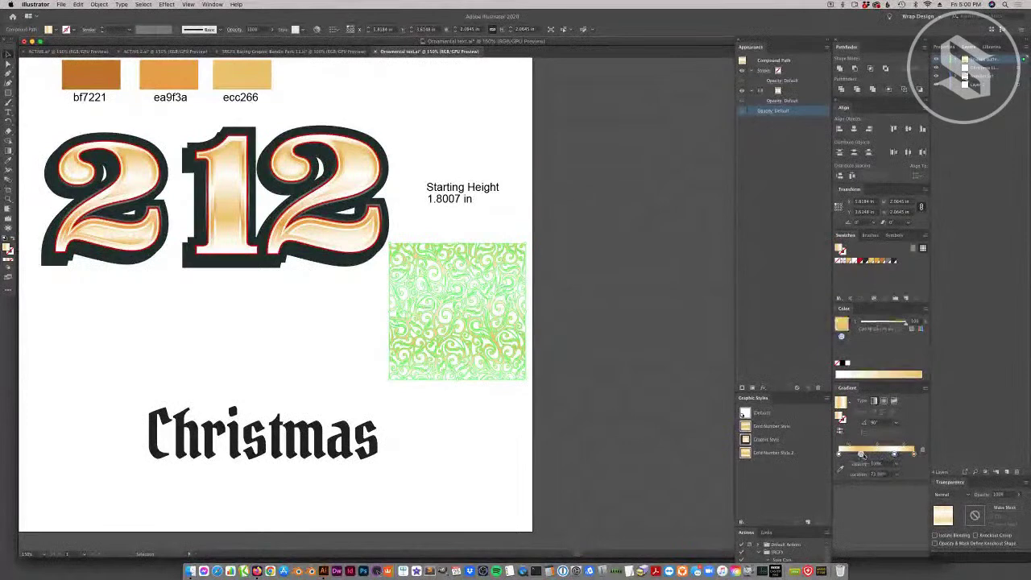
{"action": "left_click_drag", "start_coordinate": [863, 456], "coordinate": [911, 457]}
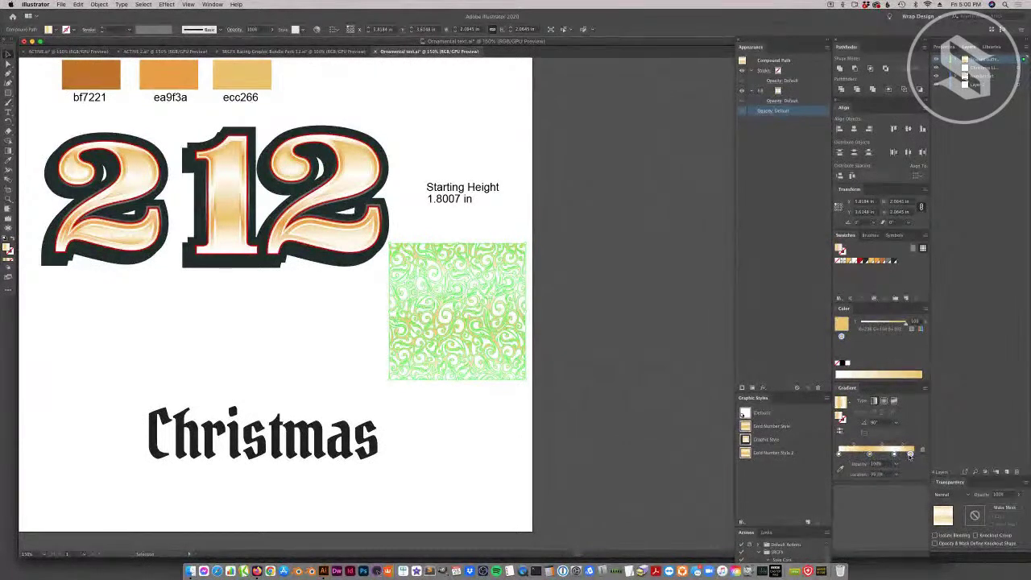
Check the single 2's topmost gradient fill and move the swirl pattern about 0.3 in right across the artboard's edge.
{"action": "left_click", "coordinate": [137, 245]}
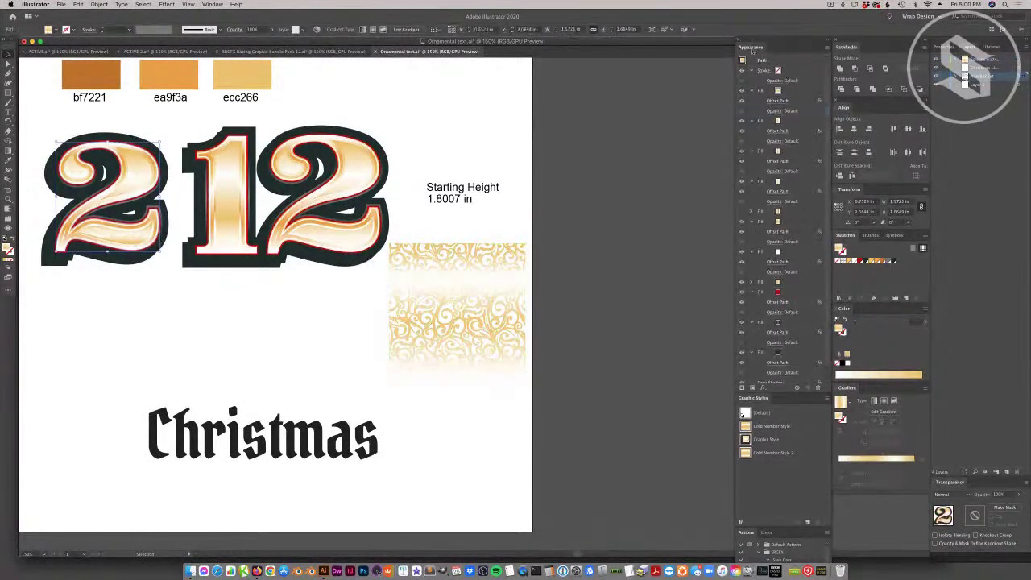
{"action": "left_click", "coordinate": [772, 90]}
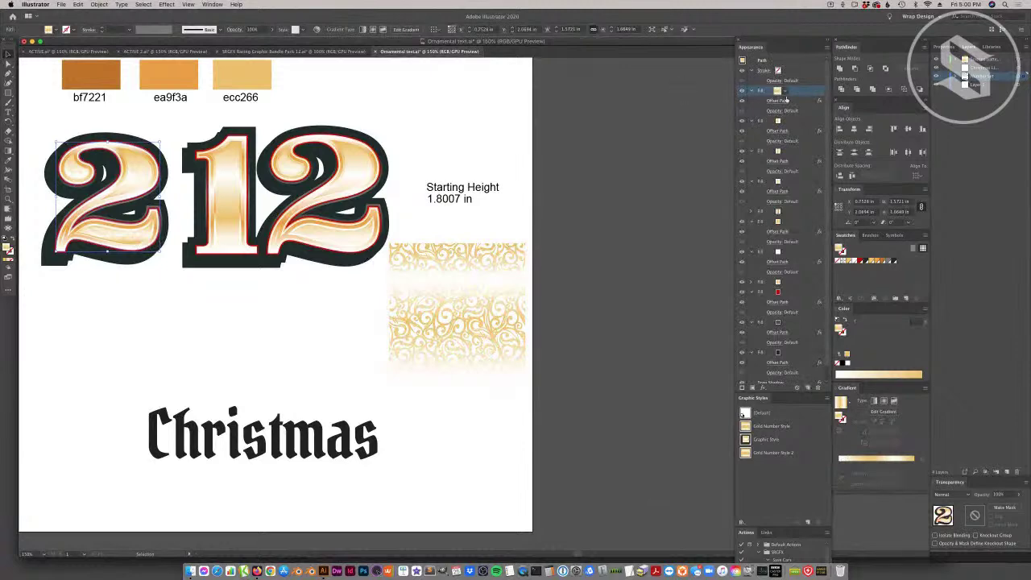
{"action": "left_click", "coordinate": [484, 324]}
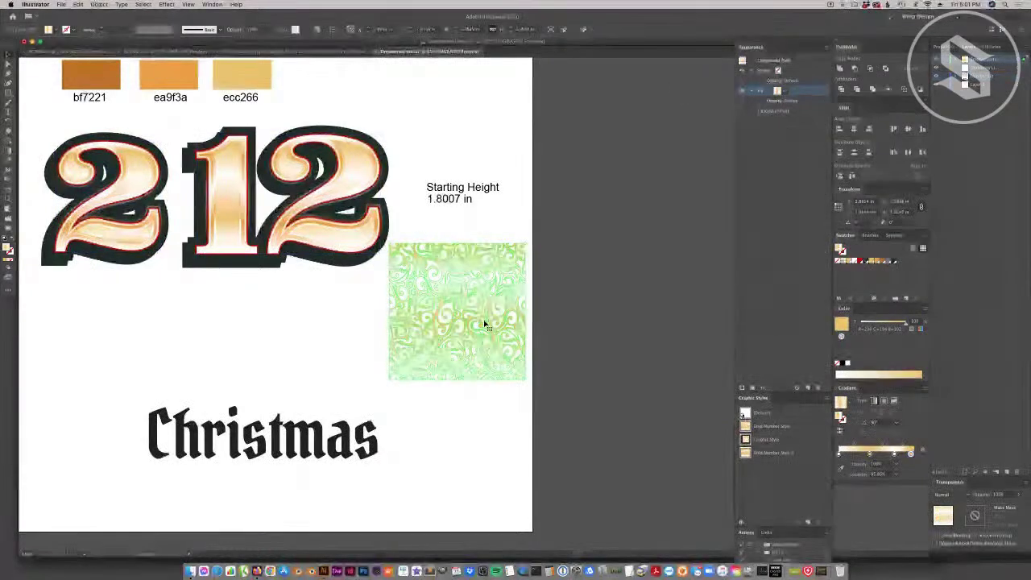
{"action": "left_click_drag", "start_coordinate": [470, 292], "coordinate": [492, 292]}
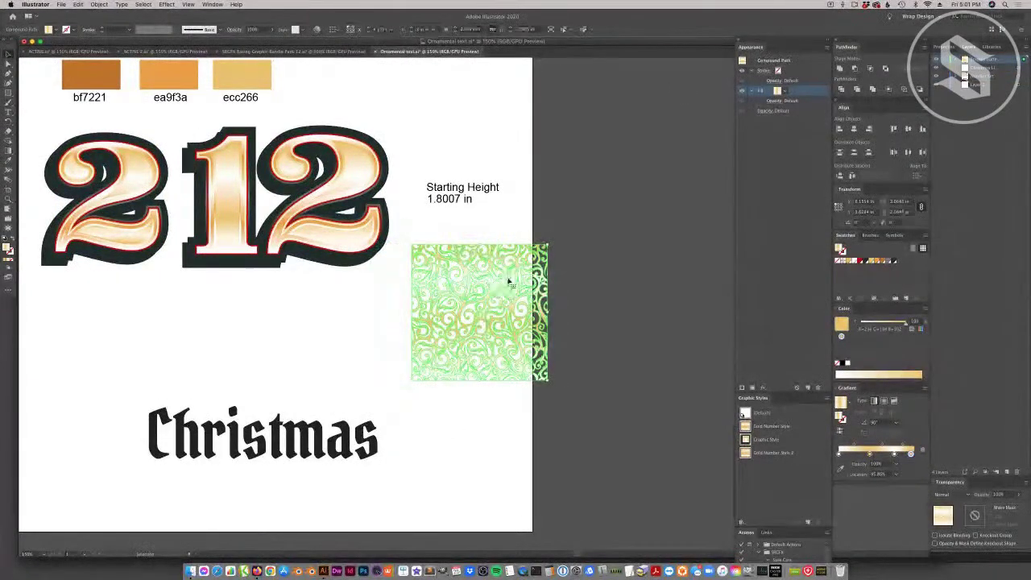
Save the gold gradient swirl artwork as a pattern swatch in the ornamental test document.
{"action": "left_click", "coordinate": [257, 52]}
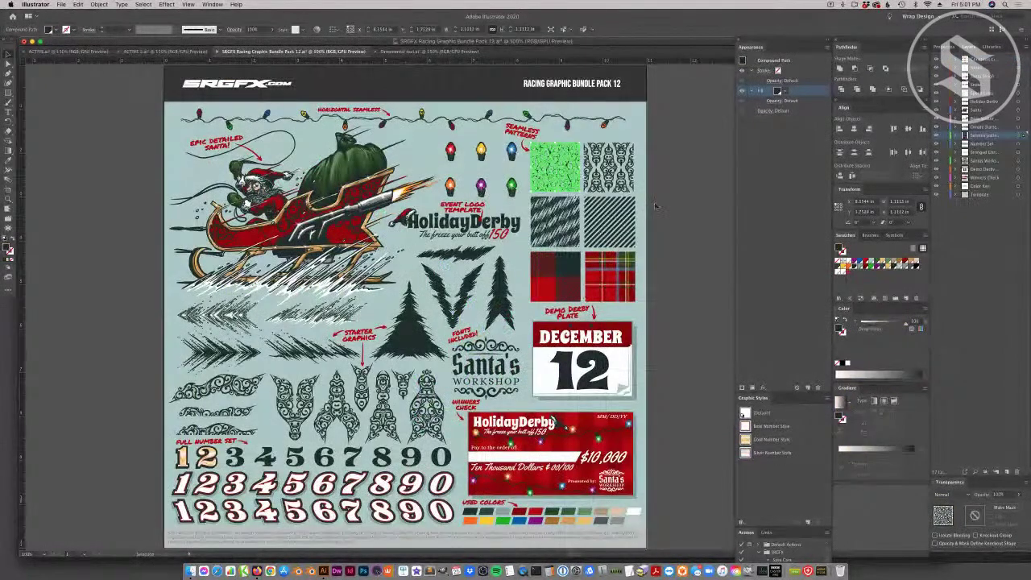
{"action": "left_click", "coordinate": [427, 52]}
{"action": "left_click_drag", "start_coordinate": [469, 311], "coordinate": [905, 268]}
{"action": "left_click_drag", "start_coordinate": [755, 315], "coordinate": [904, 270]}
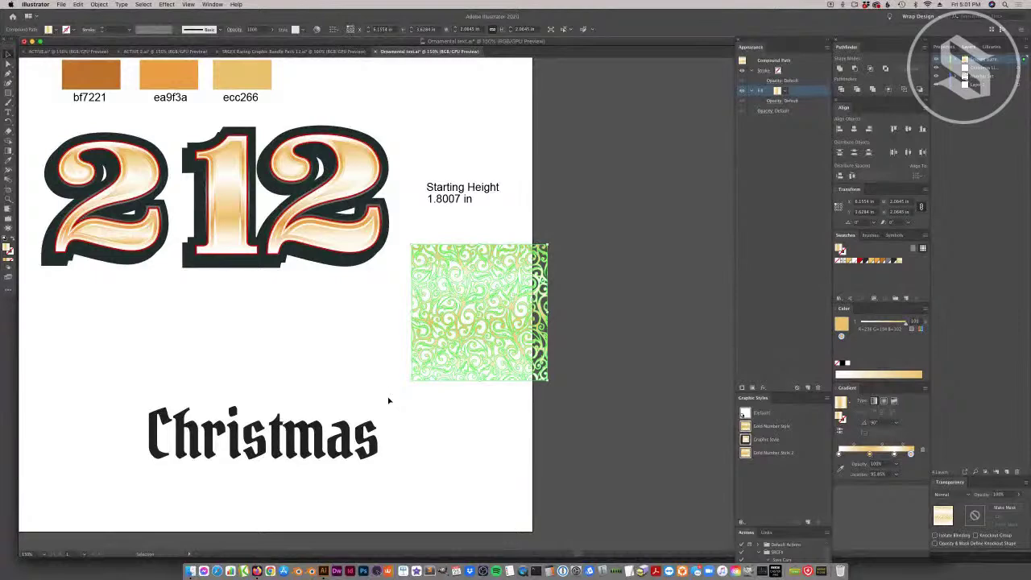
Copy the Offset Path distance from the single 2's topmost fill.
{"action": "left_click", "coordinate": [116, 231]}
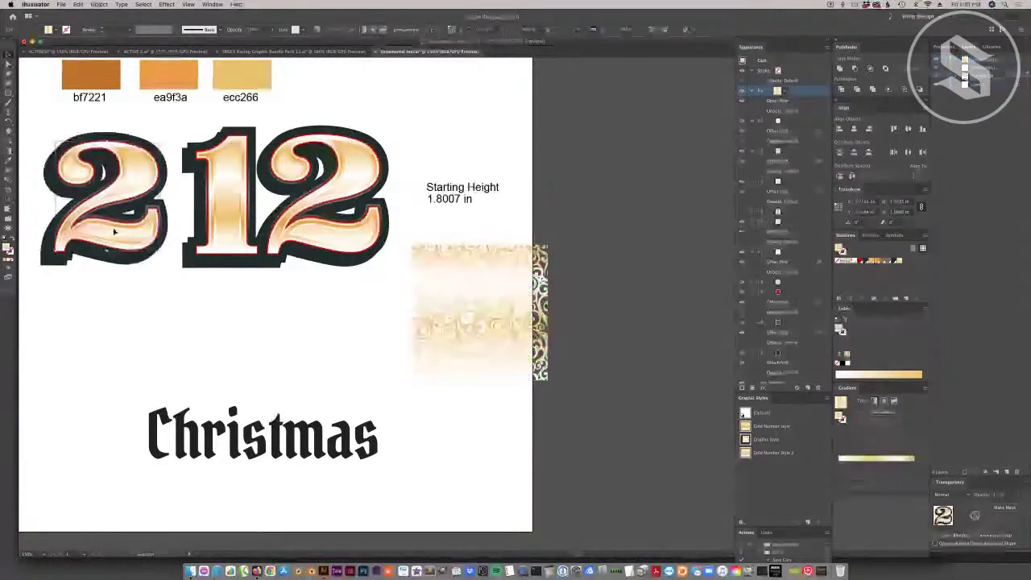
{"action": "left_click", "coordinate": [777, 100]}
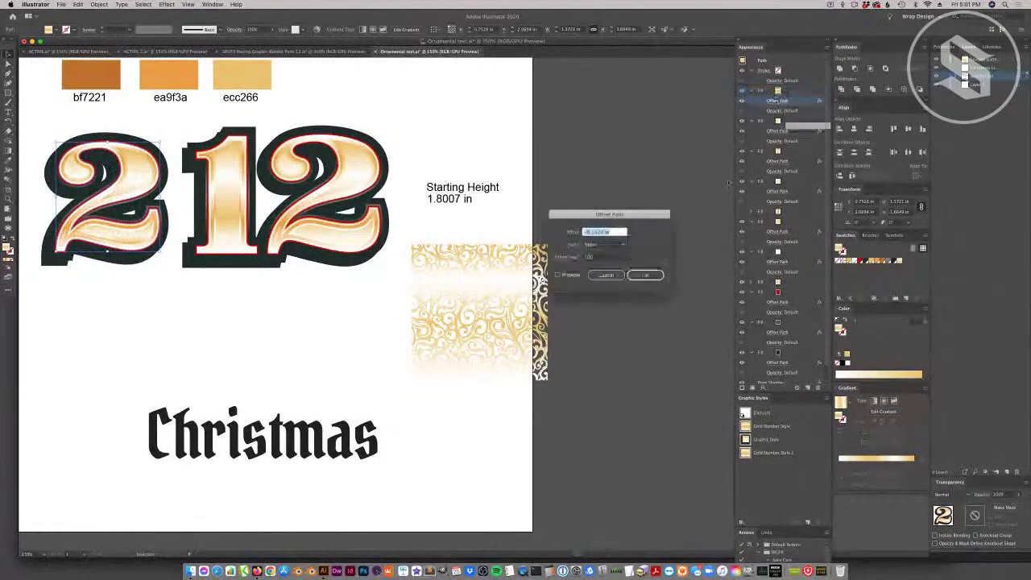
{"action": "left_click", "coordinate": [617, 232]}
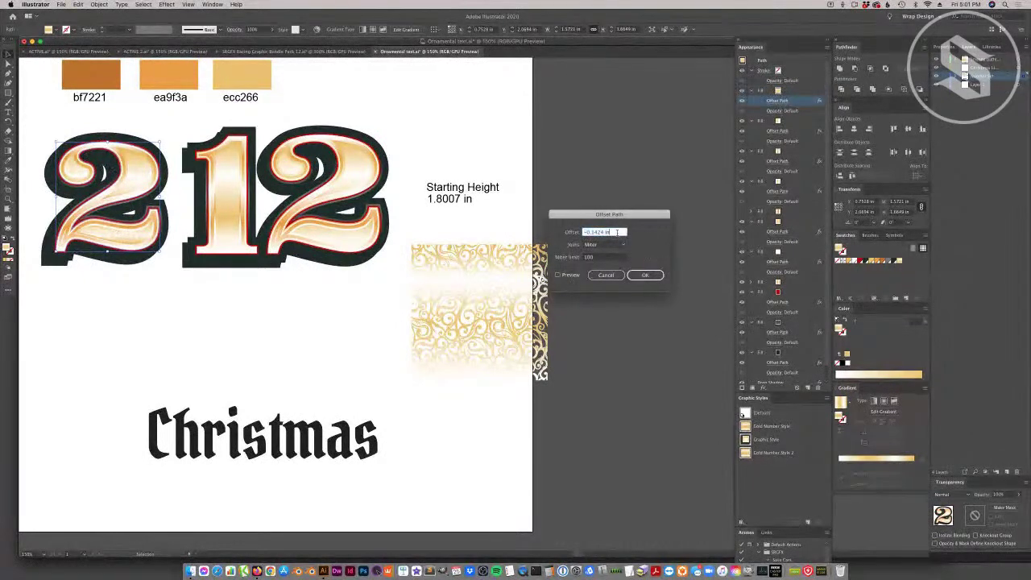
{"action": "left_click", "coordinate": [645, 275]}
{"action": "left_click", "coordinate": [605, 175]}
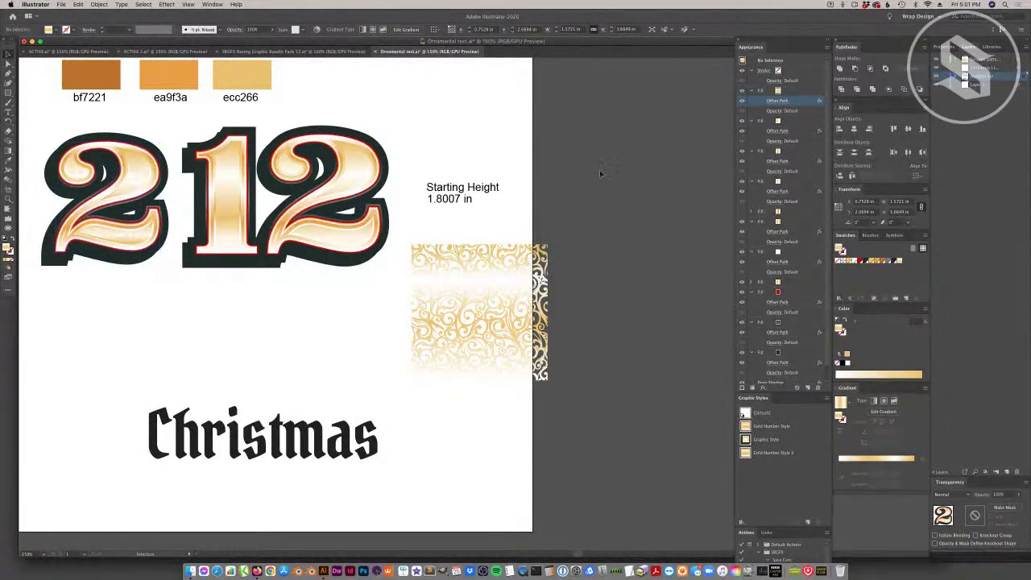
Duplicate the 12's topmost fill with an offset of -0.1424 in and fill it with the newest gold swirl pattern swatch.
{"action": "left_click", "coordinate": [333, 179]}
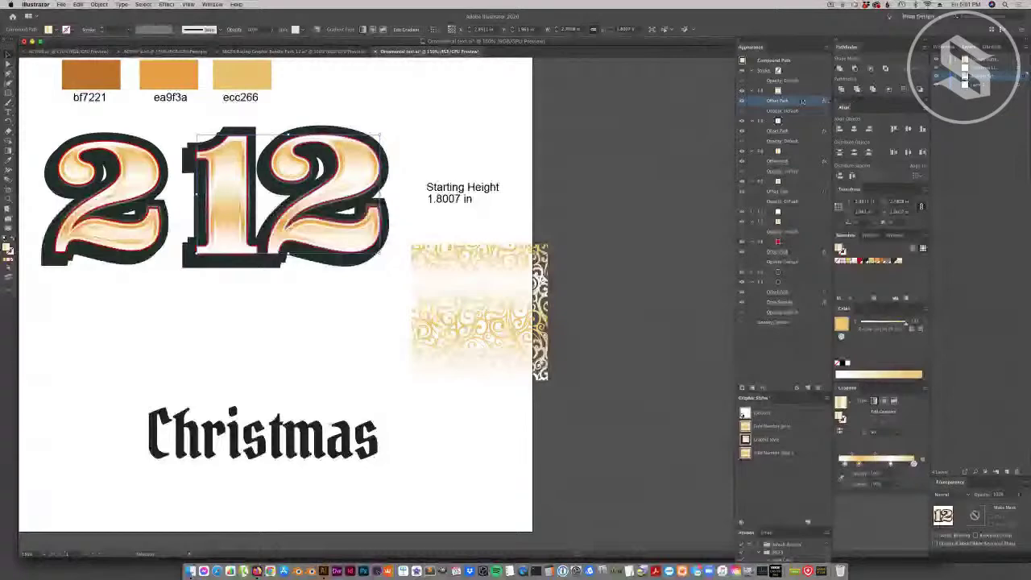
{"action": "left_click", "coordinate": [798, 90]}
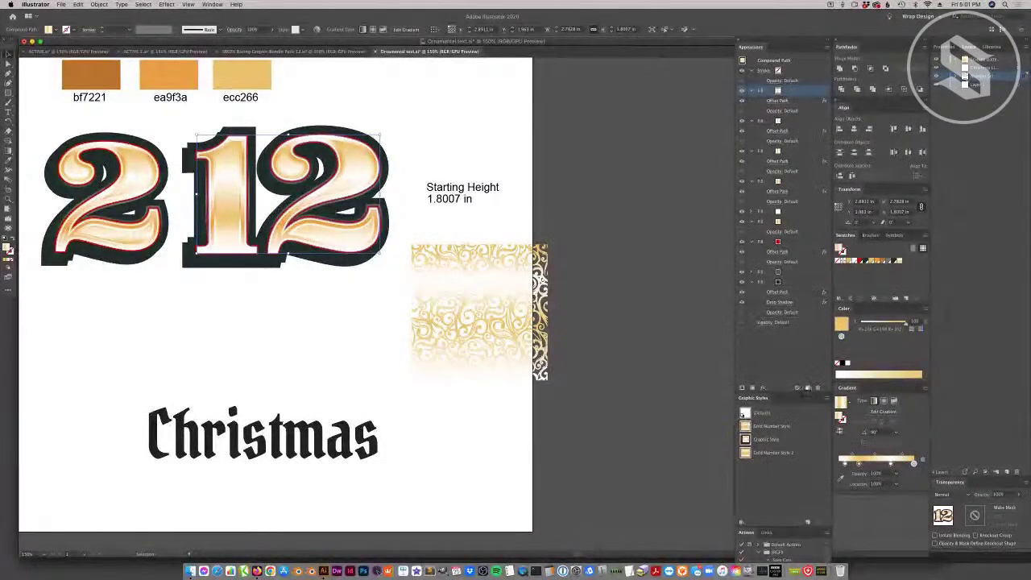
{"action": "left_click", "coordinate": [777, 100]}
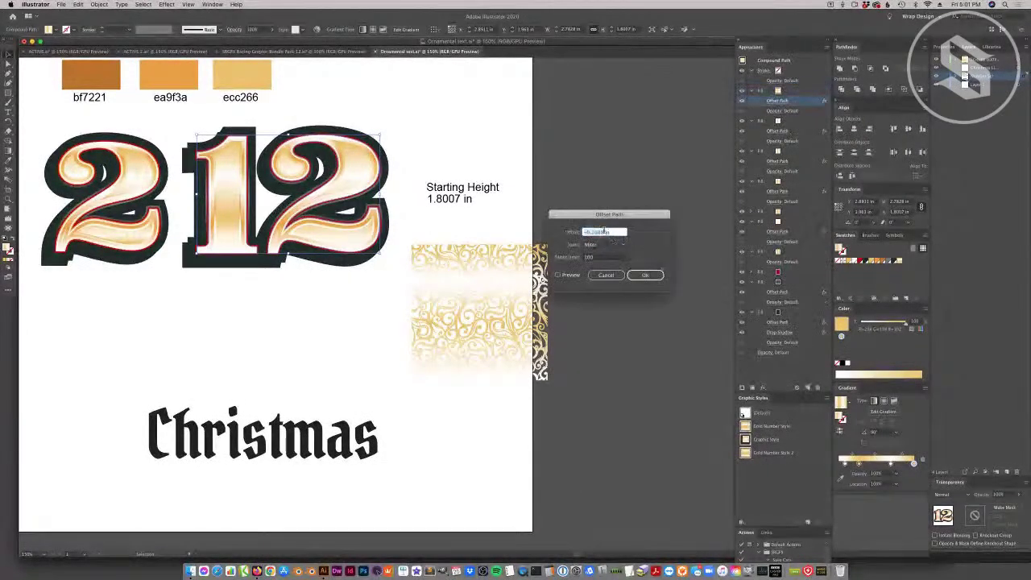
{"action": "left_click", "coordinate": [557, 274]}
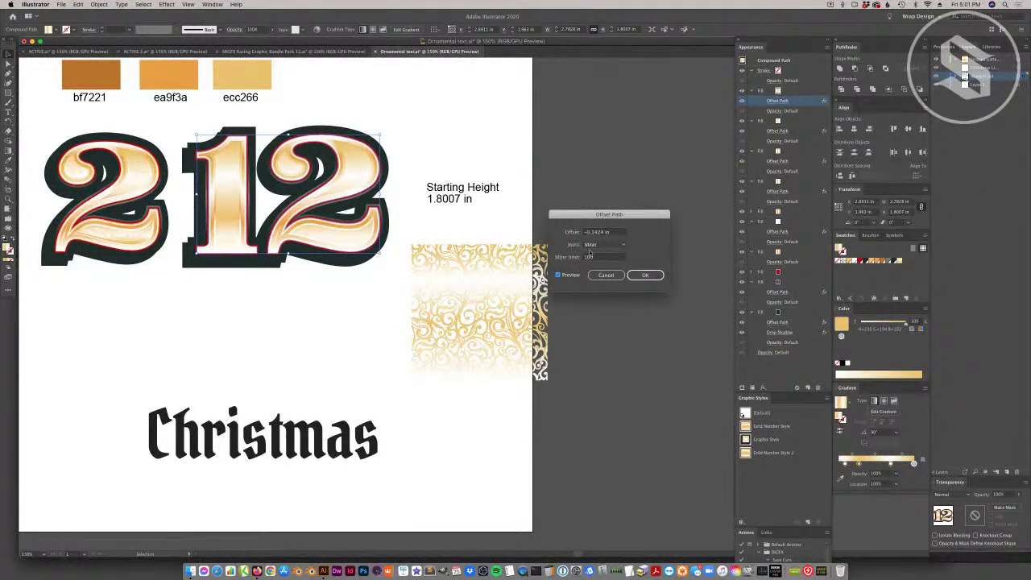
{"action": "left_click", "coordinate": [645, 274]}
{"action": "left_click", "coordinate": [779, 91]}
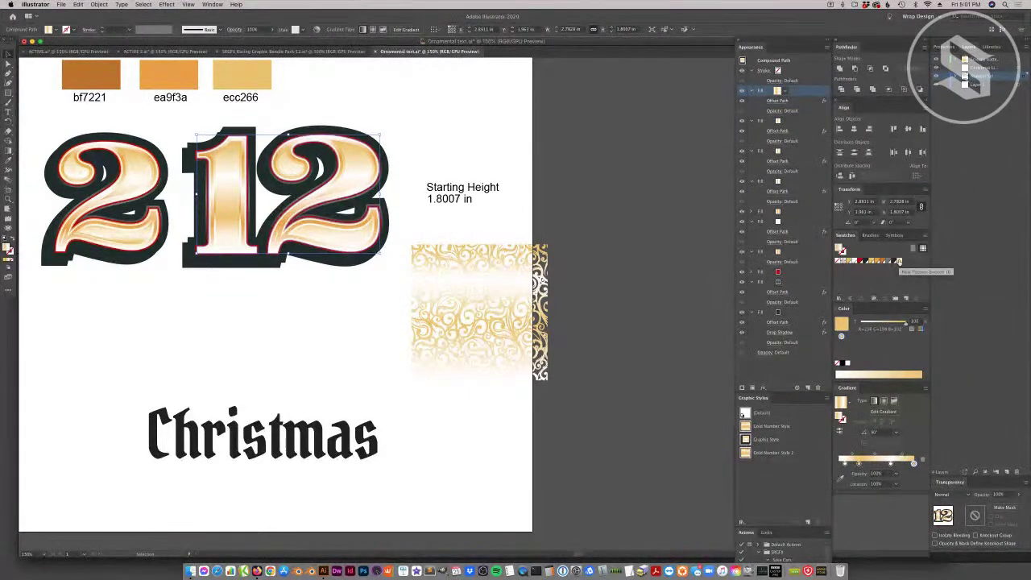
{"action": "left_click", "coordinate": [899, 262]}
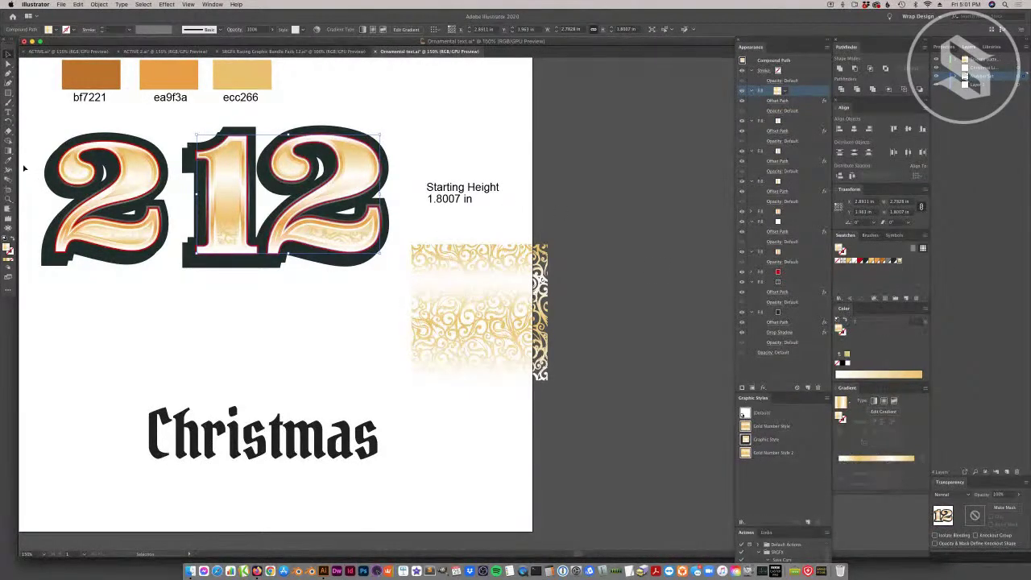
Examine up close how the swirl inset's gradient falls within the 12 and compare it with the source pattern.
{"action": "left_click", "coordinate": [8, 199]}
{"action": "left_click", "coordinate": [282, 229]}
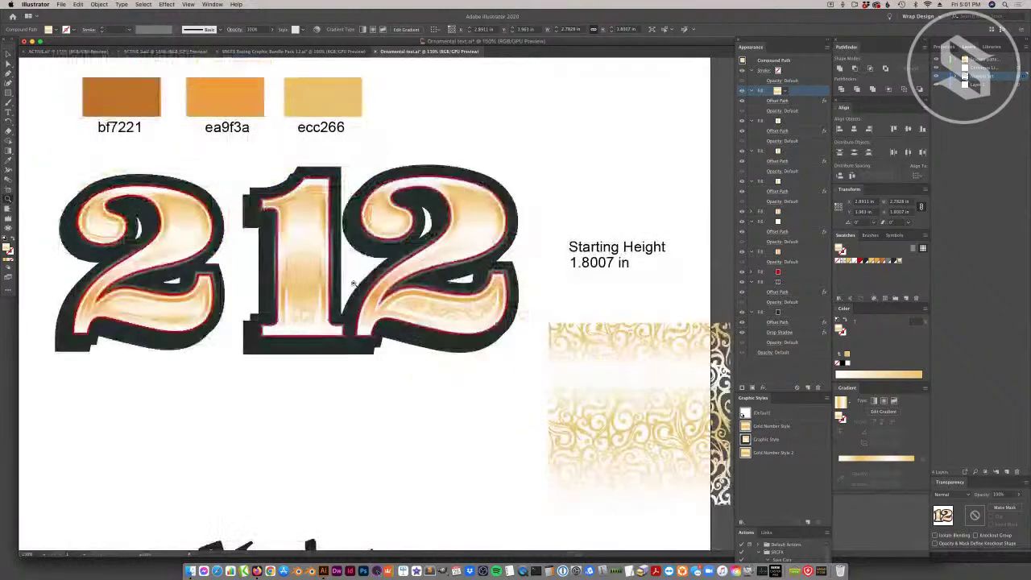
{"action": "left_click", "coordinate": [346, 288]}
{"action": "key", "text": "super+equal"}
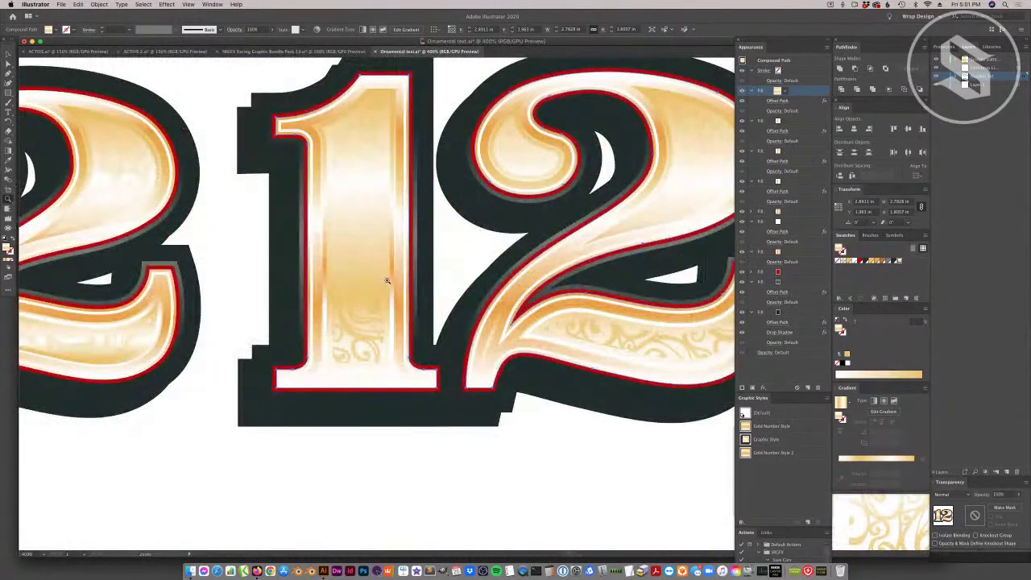
{"action": "key", "text": "super+equal"}
{"action": "scroll", "coordinate": [386, 280], "scroll_direction": "right", "scroll_amount": 3}
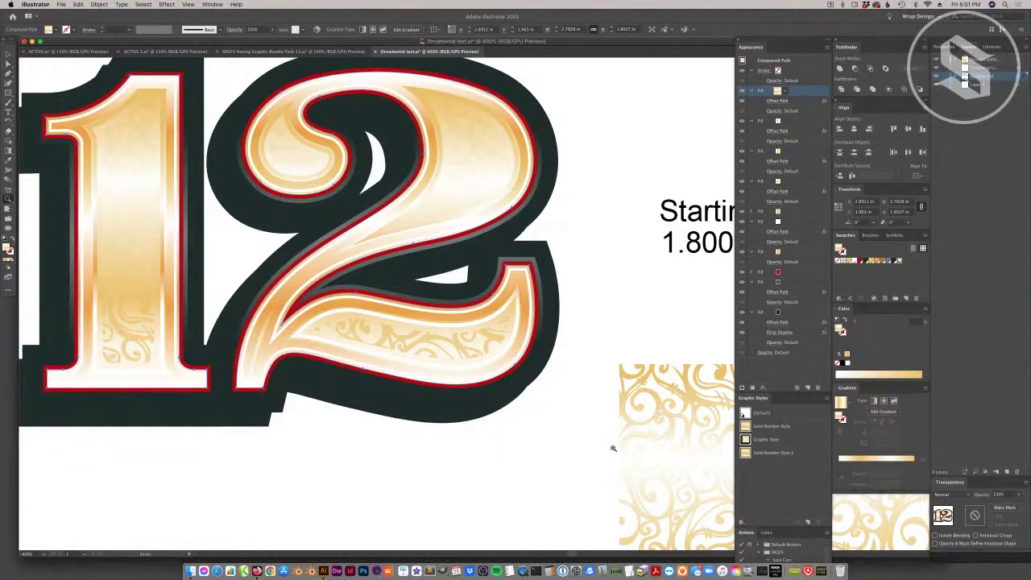
{"action": "scroll", "coordinate": [613, 448], "scroll_direction": "right", "scroll_amount": 5}
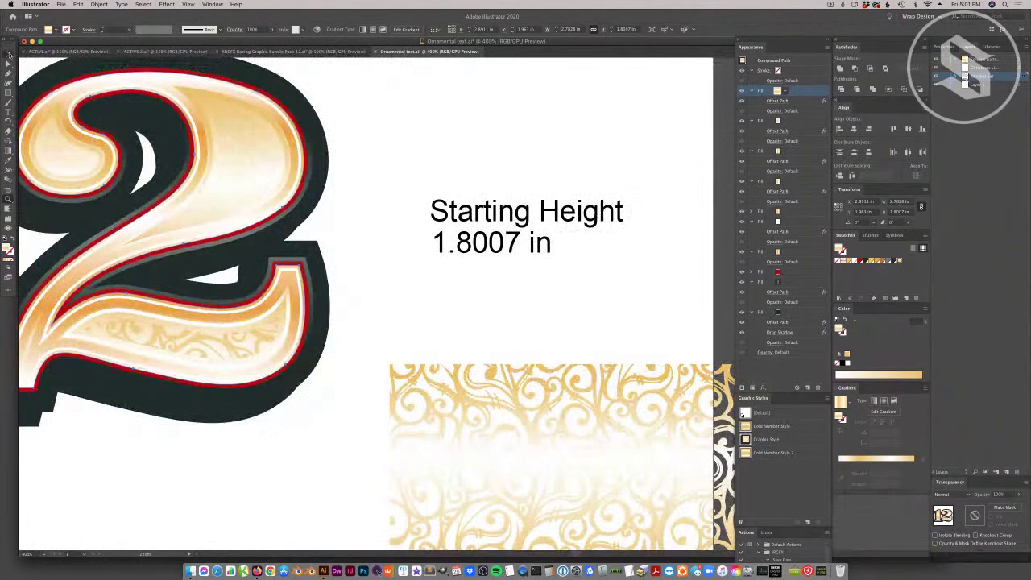
{"action": "left_click", "coordinate": [8, 55]}
{"action": "key", "text": "super+minus"}
{"action": "key", "text": "super+minus"}
{"action": "key", "text": "super+minus"}
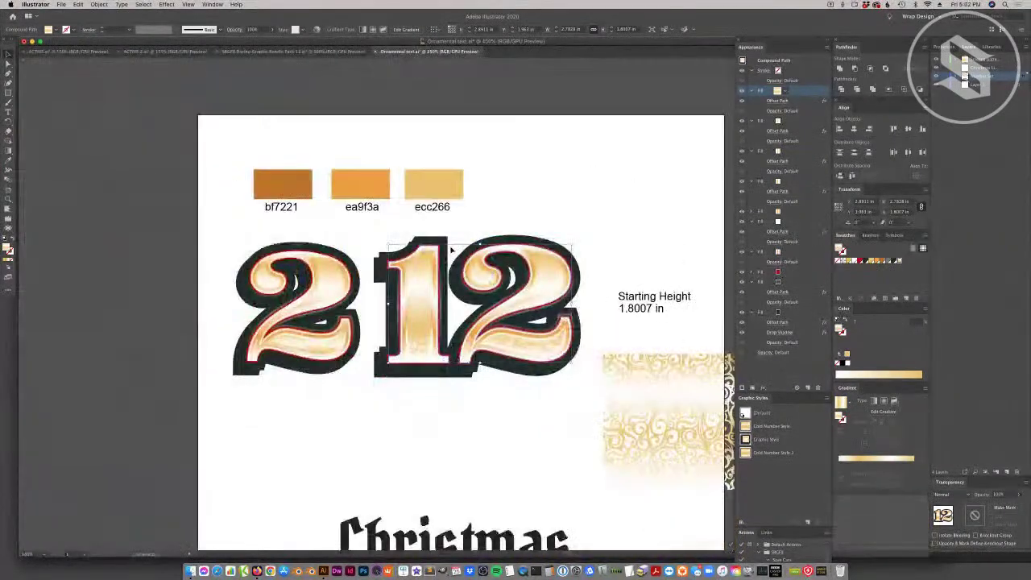
Undo a move of the 12 off the artboard and place the swirl pattern right beside the 12 to compare their gradients.
{"action": "left_click_drag", "start_coordinate": [543, 347], "coordinate": [149, 187]}
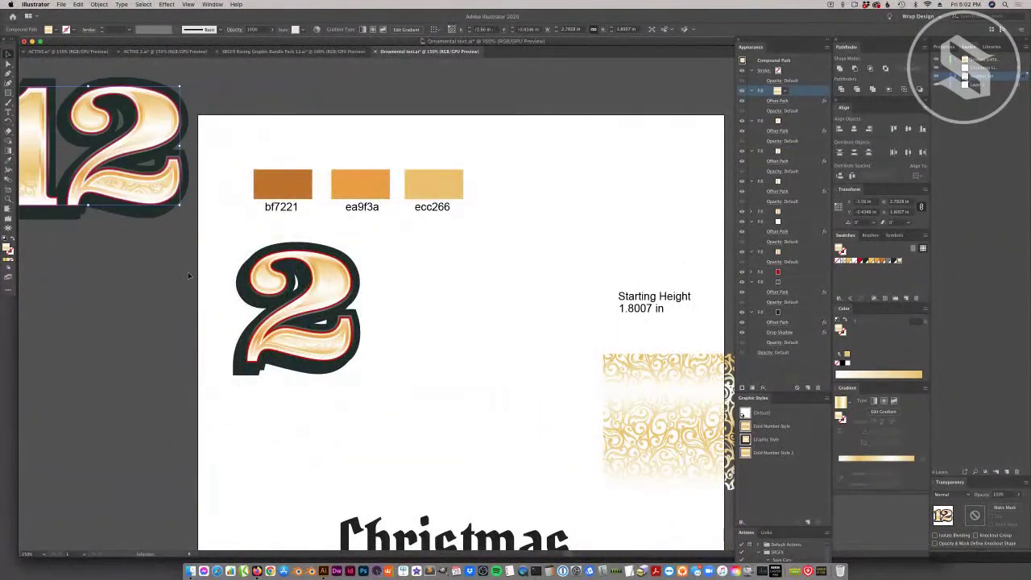
{"action": "key", "text": "super+z"}
{"action": "left_click_drag", "start_coordinate": [647, 419], "coordinate": [613, 389]}
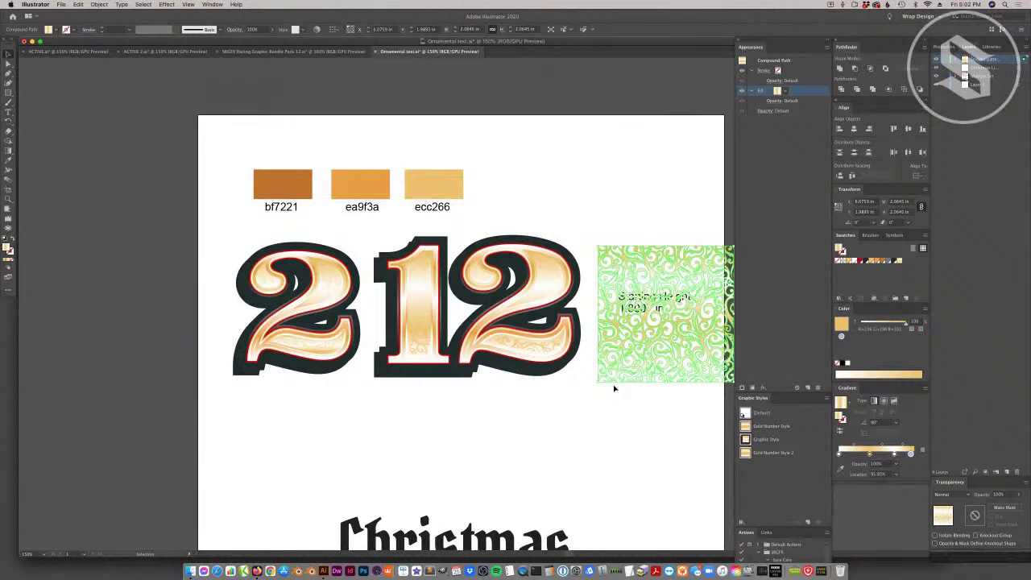
{"action": "left_click_drag", "start_coordinate": [630, 339], "coordinate": [614, 354]}
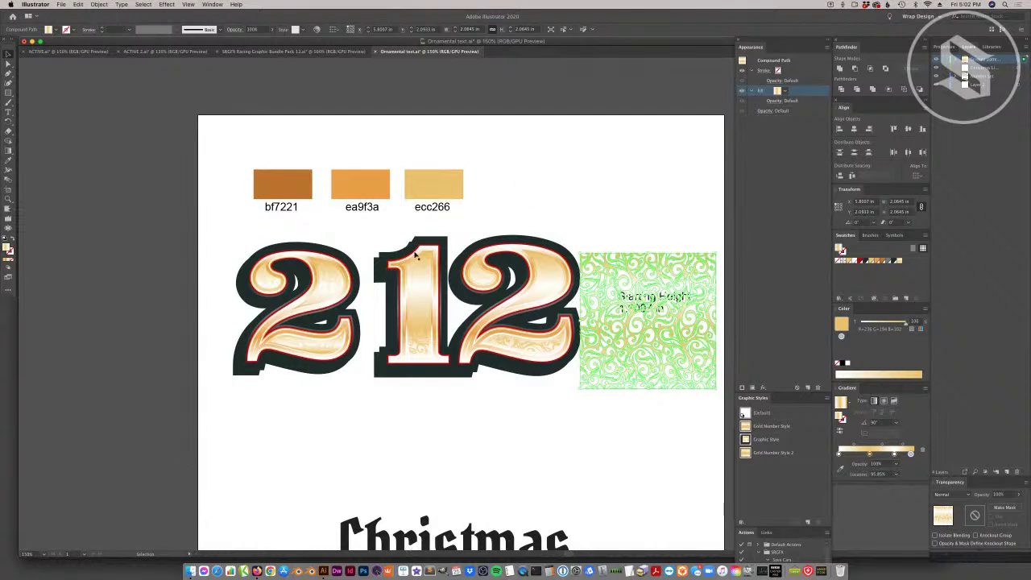
{"action": "left_click", "coordinate": [415, 317]}
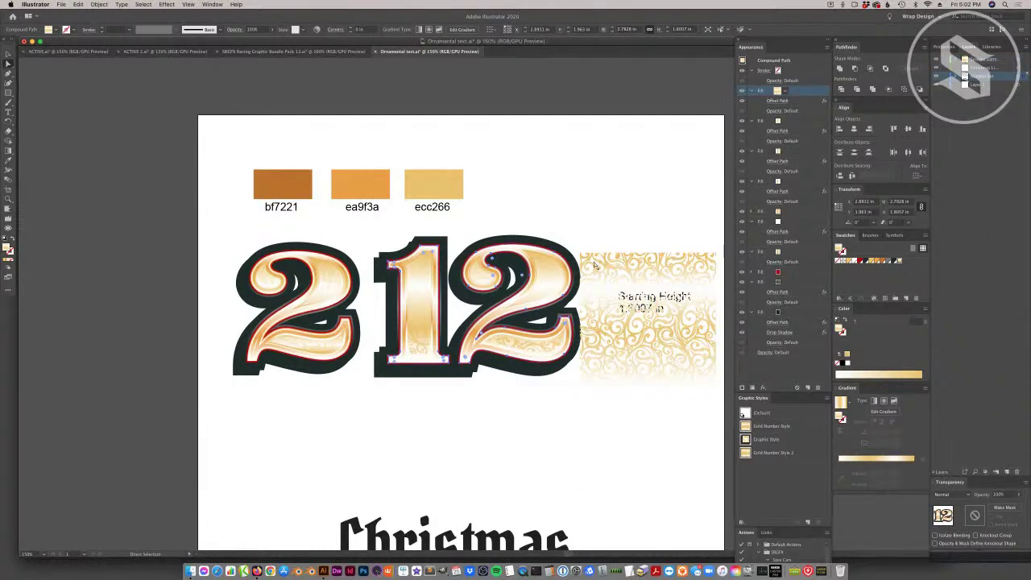
{"action": "left_click", "coordinate": [9, 55]}
{"action": "left_click", "coordinate": [612, 282]}
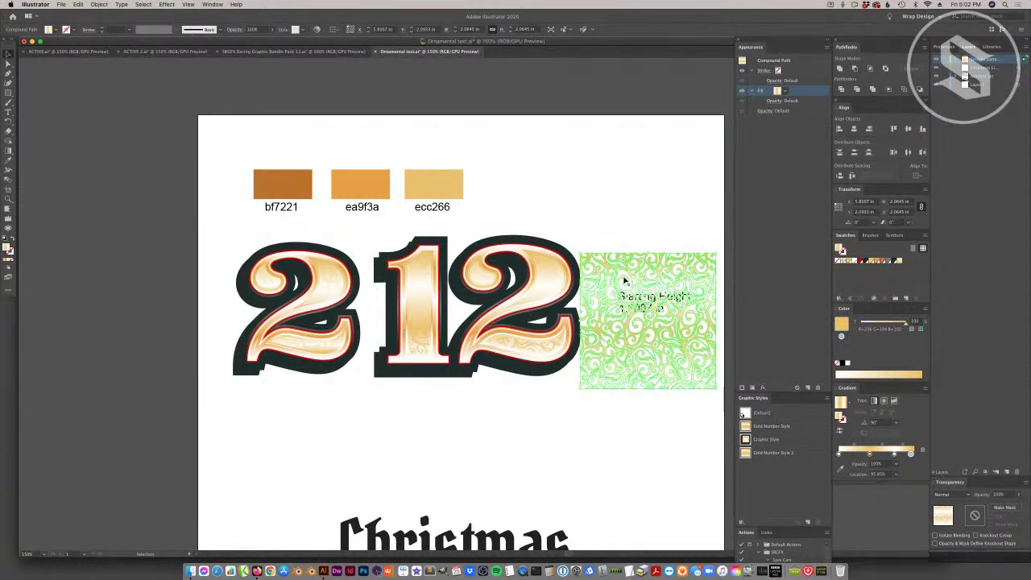
Move the swirl pattern up above the Starting Height text, close to the 12's upper edge.
{"action": "left_click_drag", "start_coordinate": [625, 280], "coordinate": [603, 130]}
{"action": "left_click_drag", "start_coordinate": [566, 253], "coordinate": [563, 256]}
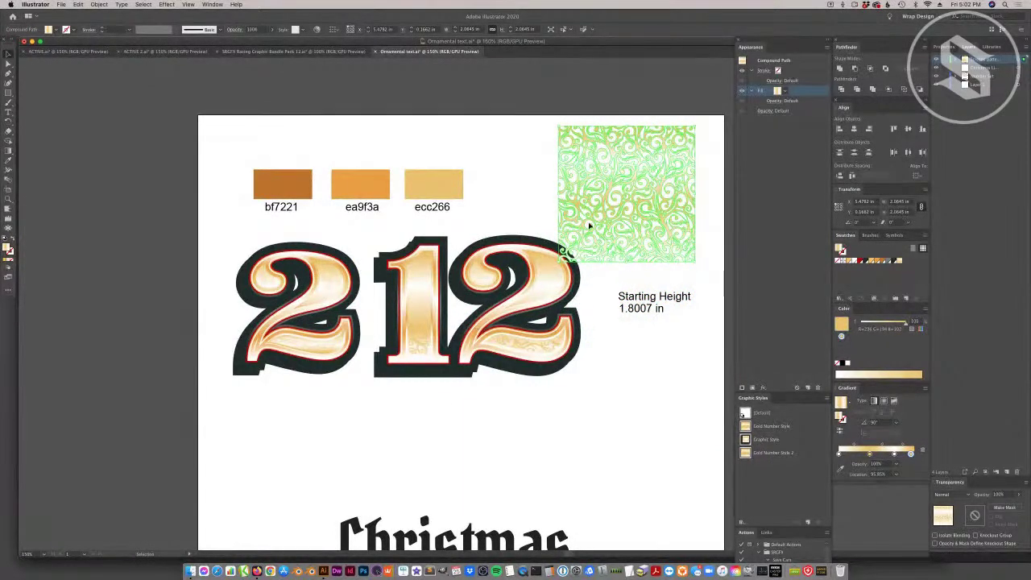
{"action": "left_click_drag", "start_coordinate": [594, 237], "coordinate": [610, 239]}
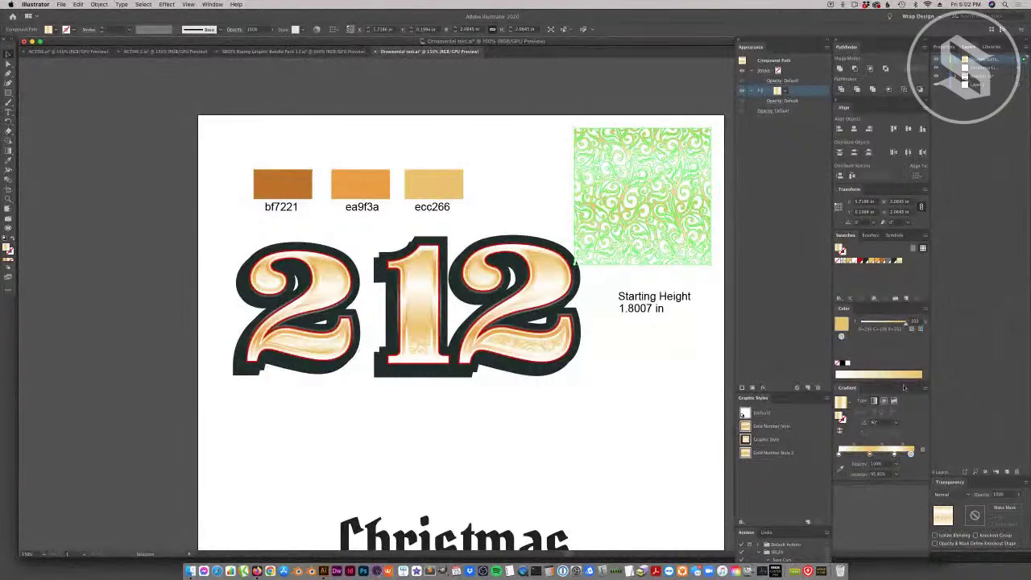
Shift the swirl pattern's second white gradient stop to about 67% and its first gold stop to about 35%.
{"action": "left_click", "coordinate": [892, 454]}
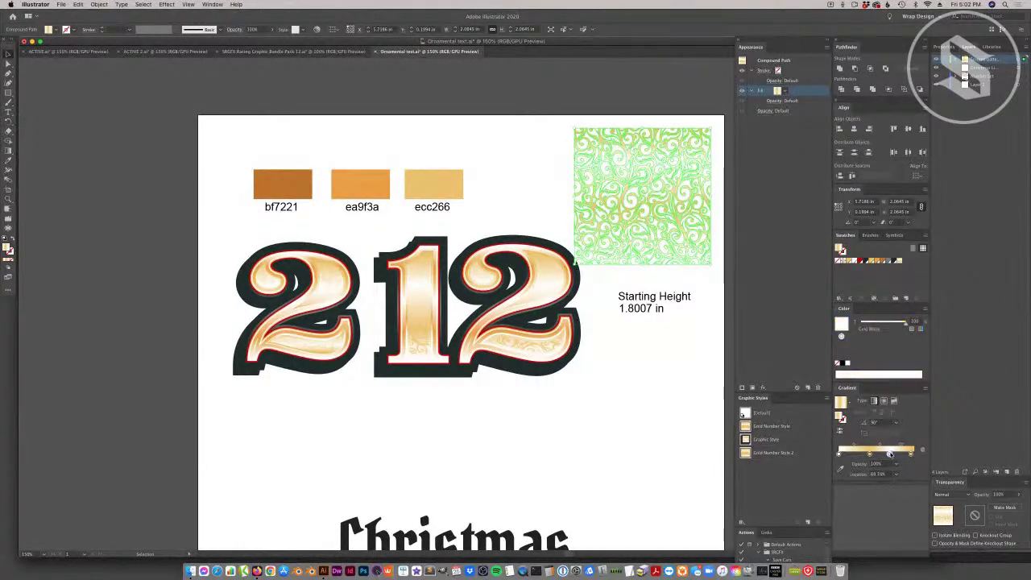
{"action": "left_click_drag", "start_coordinate": [890, 454], "coordinate": [888, 454]}
{"action": "left_click", "coordinate": [868, 454]}
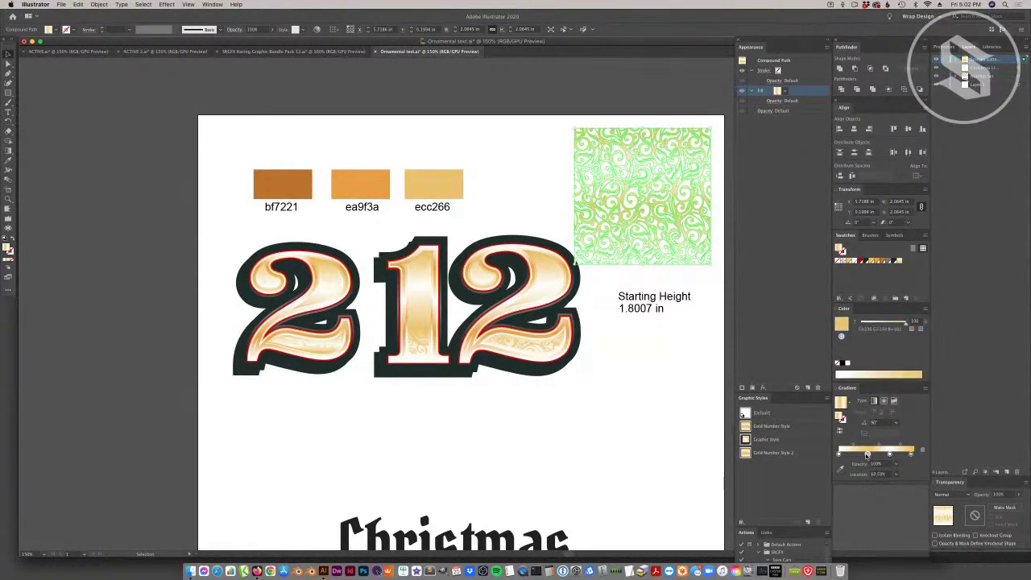
{"action": "left_click", "coordinate": [679, 427]}
Save the adjusted swirl pattern as a new swatch and apply it to the 12's topmost fill.
{"action": "left_click", "coordinate": [637, 212]}
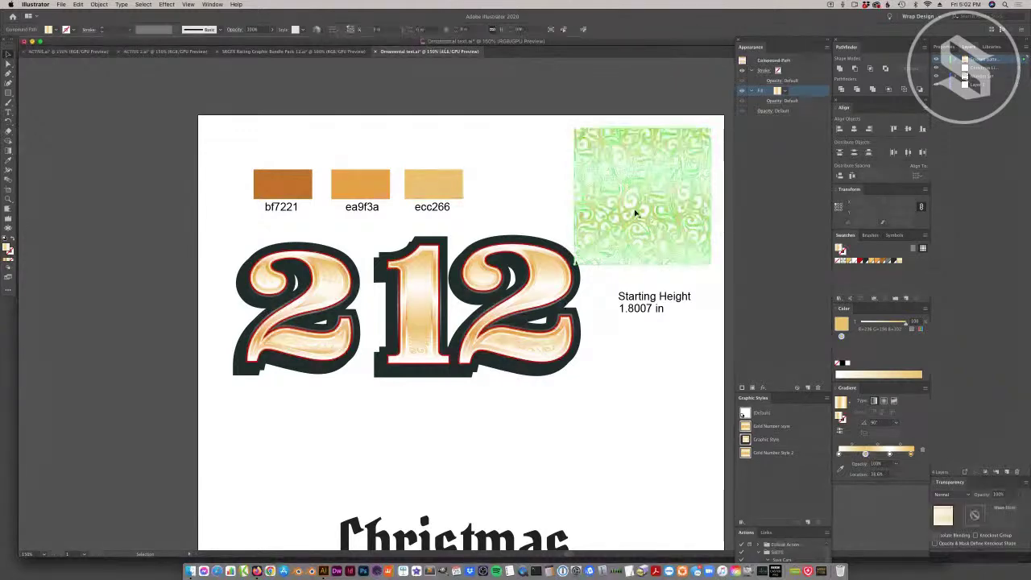
{"action": "left_click_drag", "start_coordinate": [637, 212], "coordinate": [881, 279]}
{"action": "left_click", "coordinate": [518, 324]}
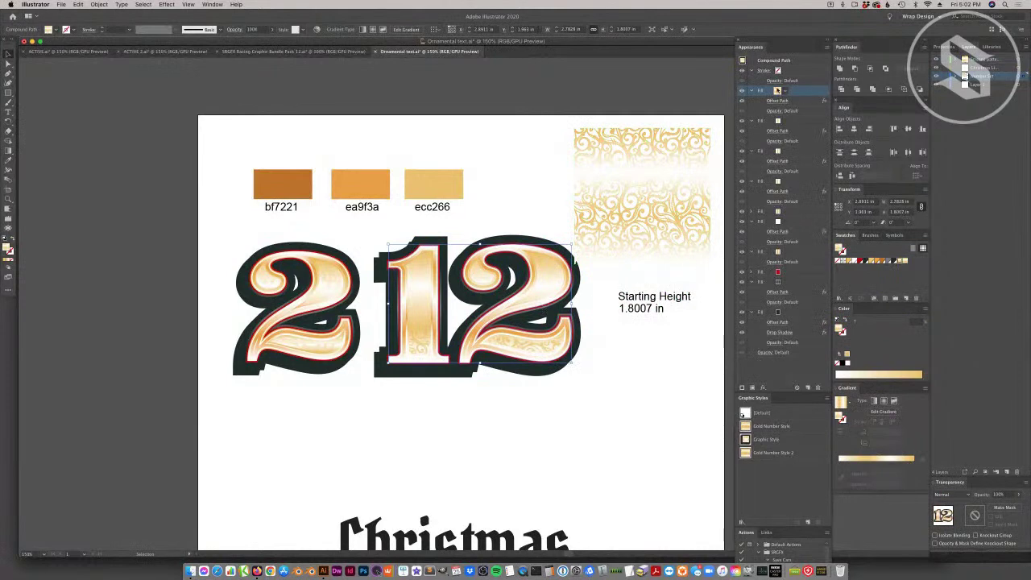
{"action": "left_click", "coordinate": [776, 82]}
{"action": "key", "text": "Escape"}
{"action": "left_click", "coordinate": [775, 91]}
{"action": "left_click", "coordinate": [777, 92]}
{"action": "key", "text": "super+shift+a"}
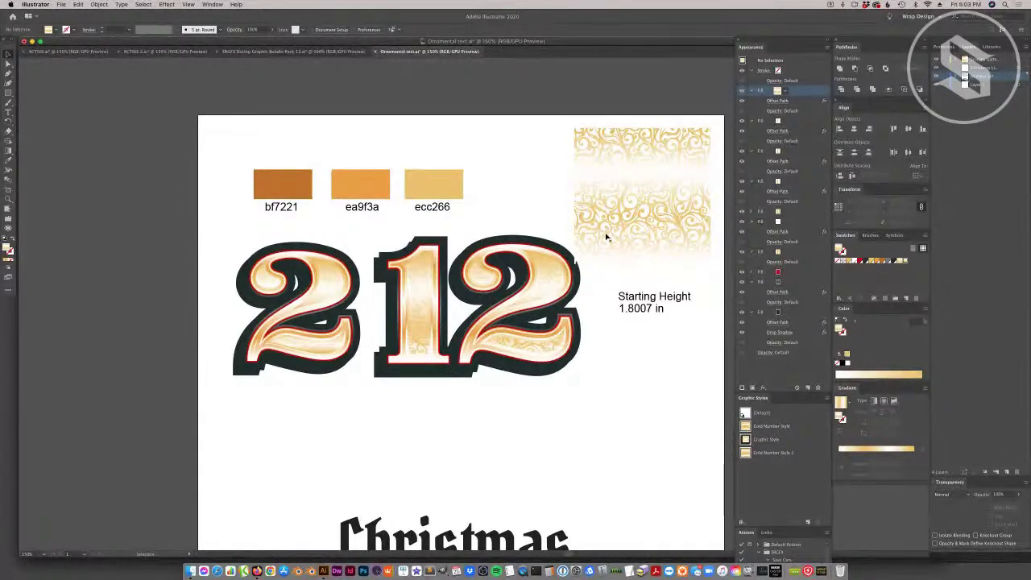
Refill the 12's top inset with a new swatch of the swirl pattern, its first white stop shifted to about 14%.
{"action": "left_click", "coordinate": [660, 219]}
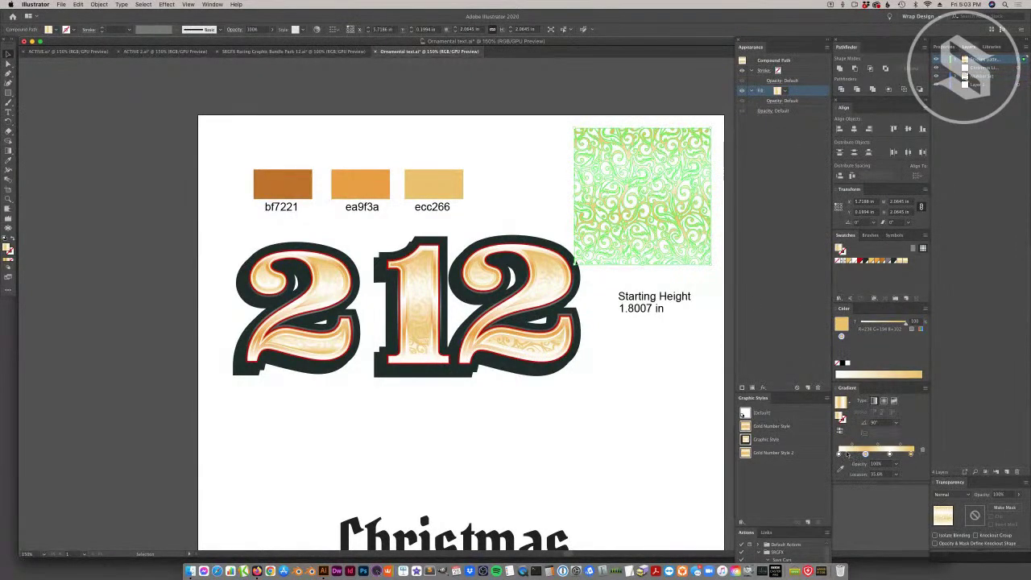
{"action": "left_click_drag", "start_coordinate": [839, 453], "coordinate": [850, 454]}
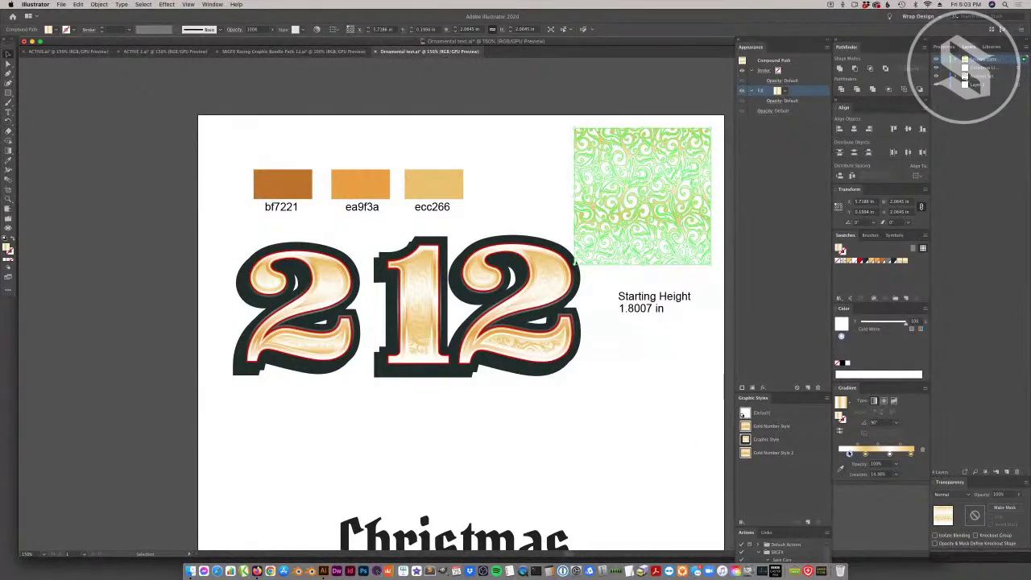
{"action": "left_click", "coordinate": [619, 232]}
{"action": "left_click_drag", "start_coordinate": [651, 204], "coordinate": [842, 286]}
{"action": "left_click", "coordinate": [527, 291]}
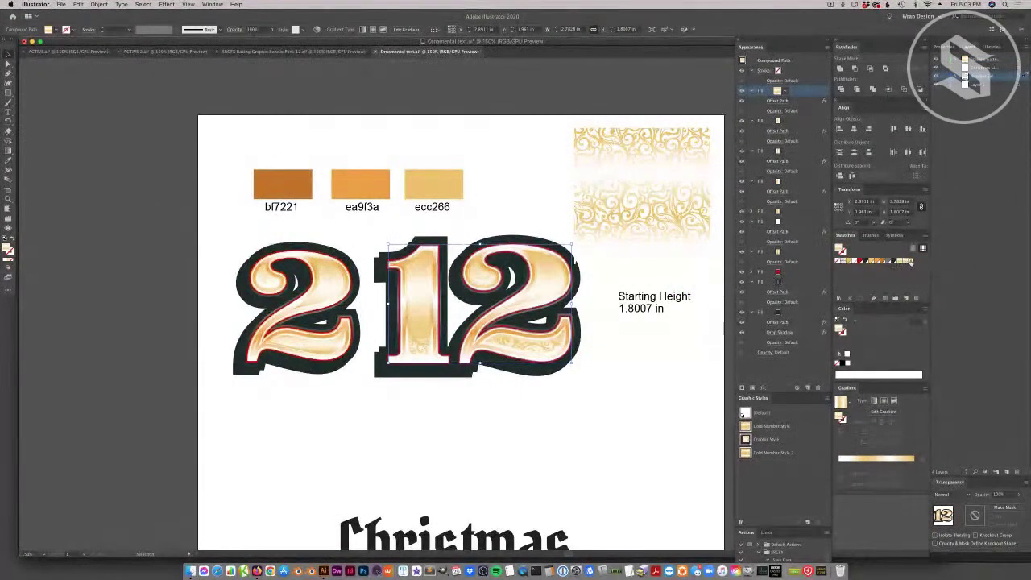
Shift the swirl pattern's first gold stop to about 44% and its first white stop to about 21%.
{"action": "left_click", "coordinate": [661, 259]}
{"action": "left_click", "coordinate": [865, 454]}
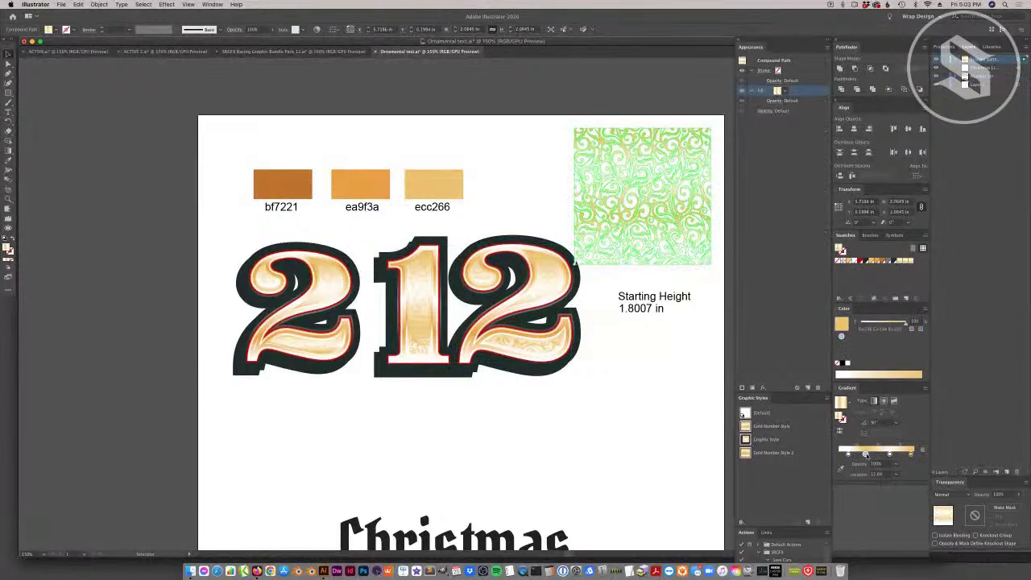
{"action": "left_click_drag", "start_coordinate": [865, 453], "coordinate": [872, 454]}
{"action": "left_click", "coordinate": [848, 454]}
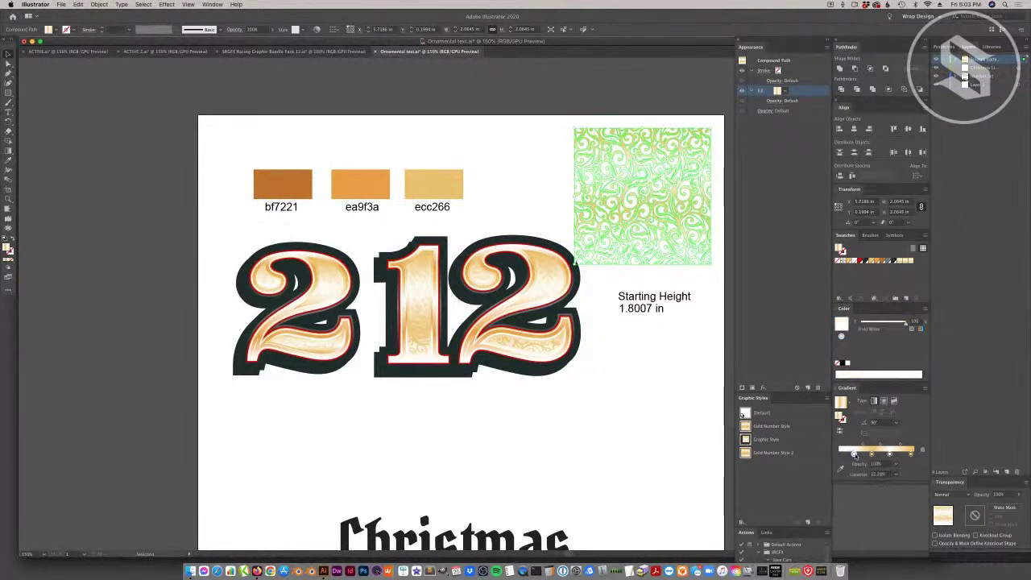
Save the readjusted swirl gradient as another pattern swatch and apply it to the 12's top inset fill.
{"action": "left_click_drag", "start_coordinate": [654, 213], "coordinate": [878, 281]}
{"action": "left_click", "coordinate": [533, 290]}
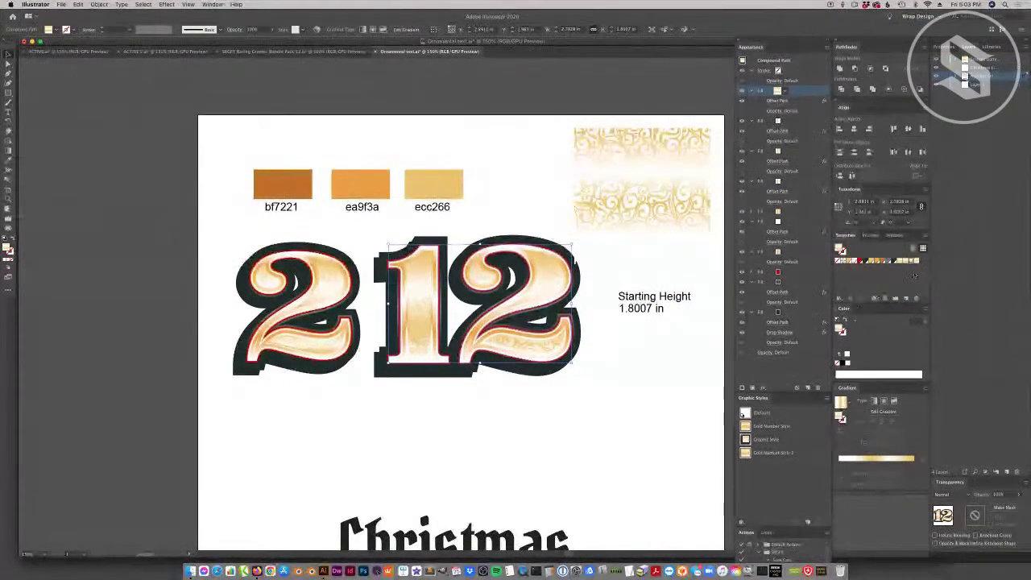
{"action": "left_click", "coordinate": [575, 413]}
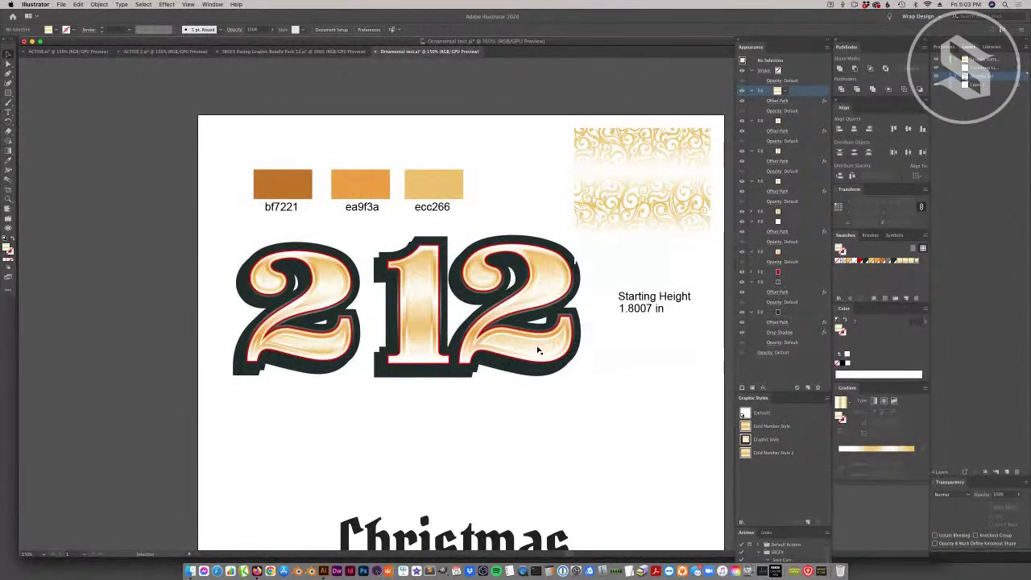
{"action": "left_click", "coordinate": [705, 246]}
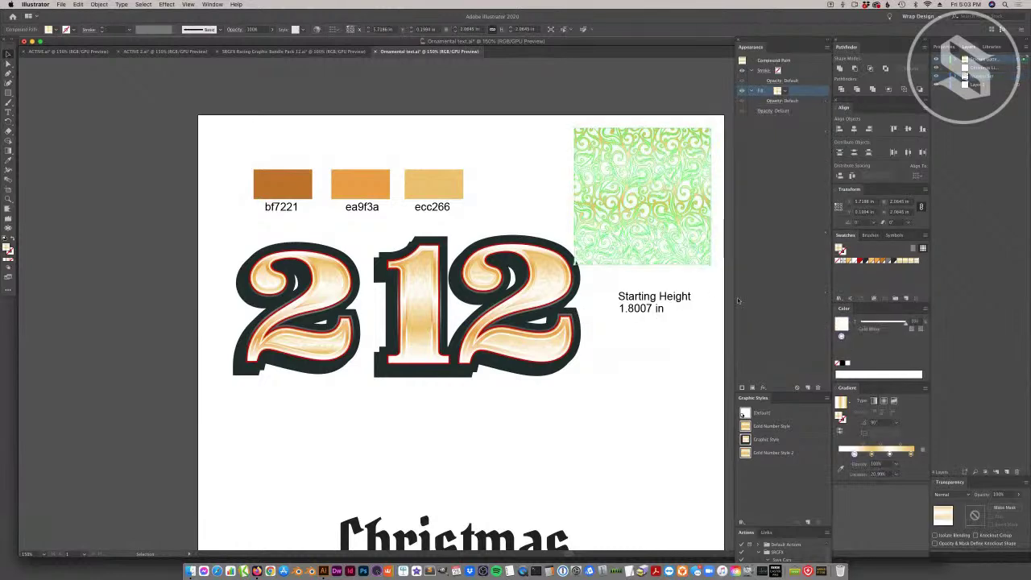
Shift the swirl pattern's first gold stop to about 50%, save it as a new swatch, and apply it to the 12's top inset.
{"action": "left_click", "coordinate": [876, 455]}
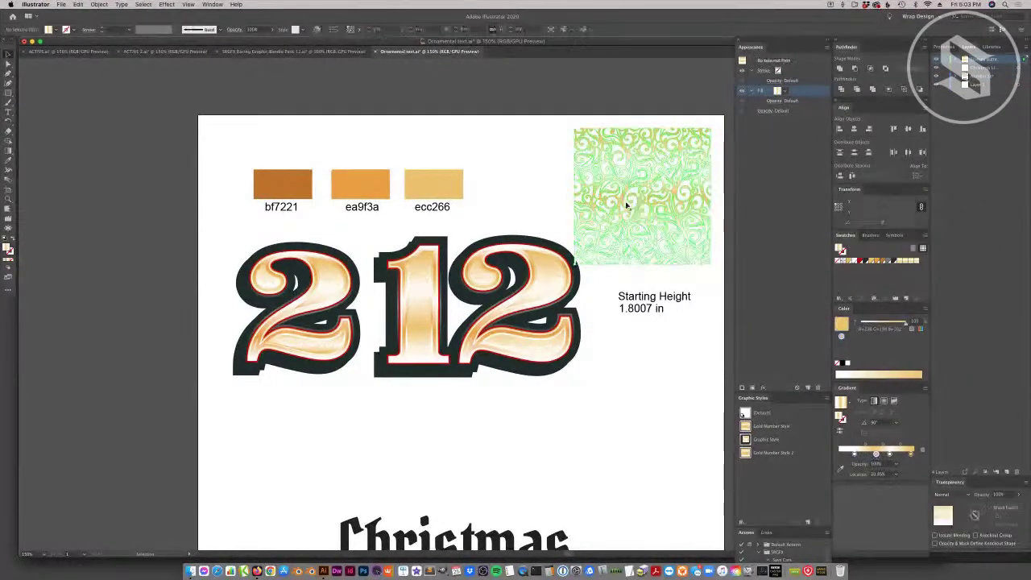
{"action": "left_click_drag", "start_coordinate": [626, 202], "coordinate": [847, 274]}
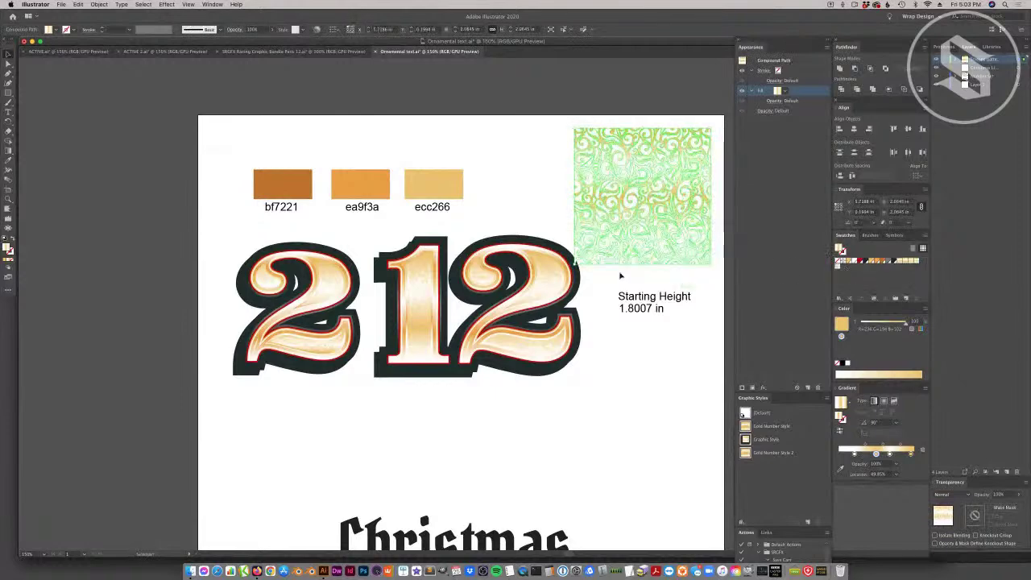
{"action": "left_click", "coordinate": [547, 290]}
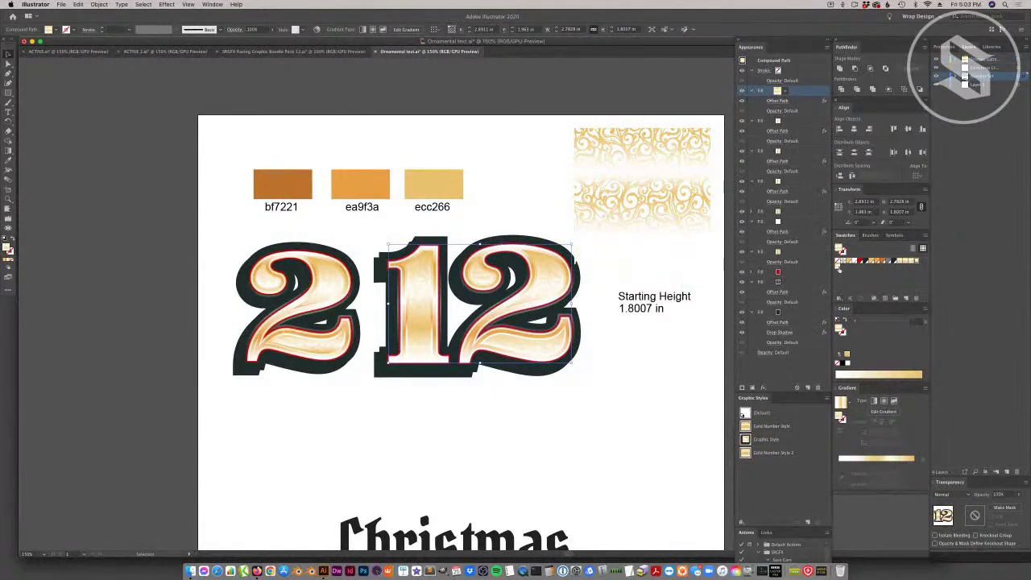
{"action": "left_click", "coordinate": [609, 419]}
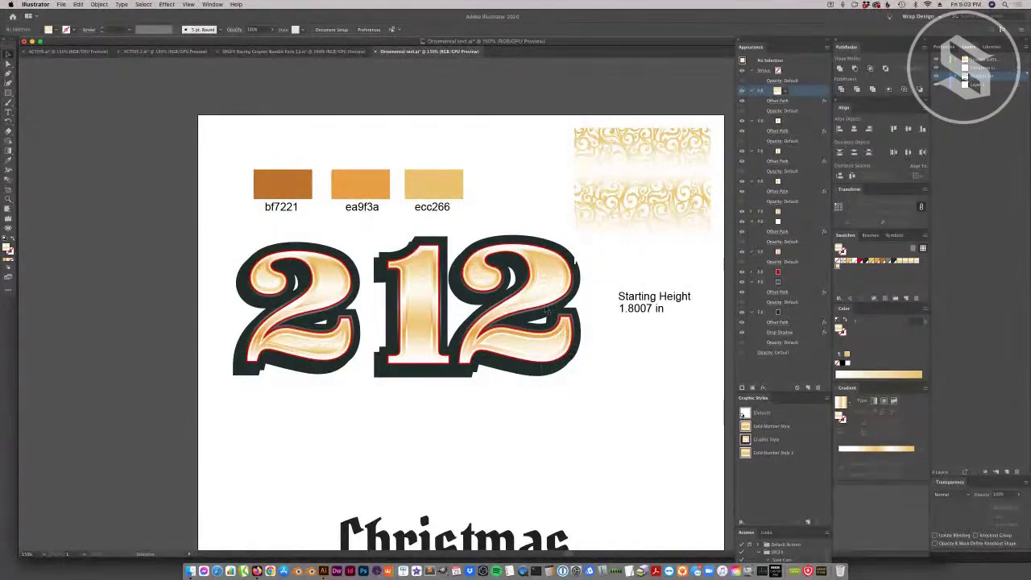
Examine the 12's swirl inset and layered gold edges up close.
{"action": "left_click", "coordinate": [8, 200]}
{"action": "left_click", "coordinate": [450, 327]}
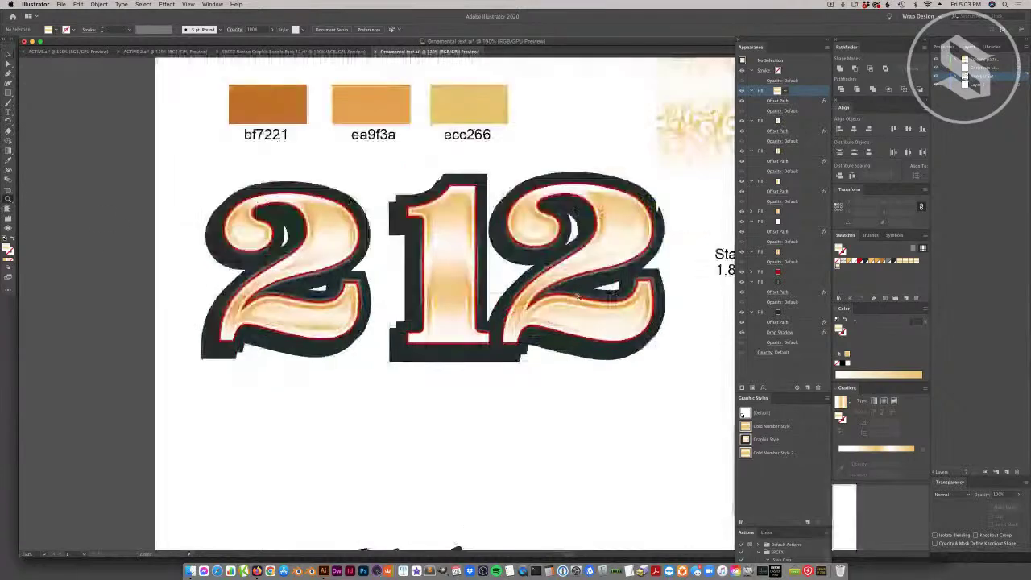
{"action": "left_click", "coordinate": [577, 298]}
{"action": "left_click", "coordinate": [501, 263]}
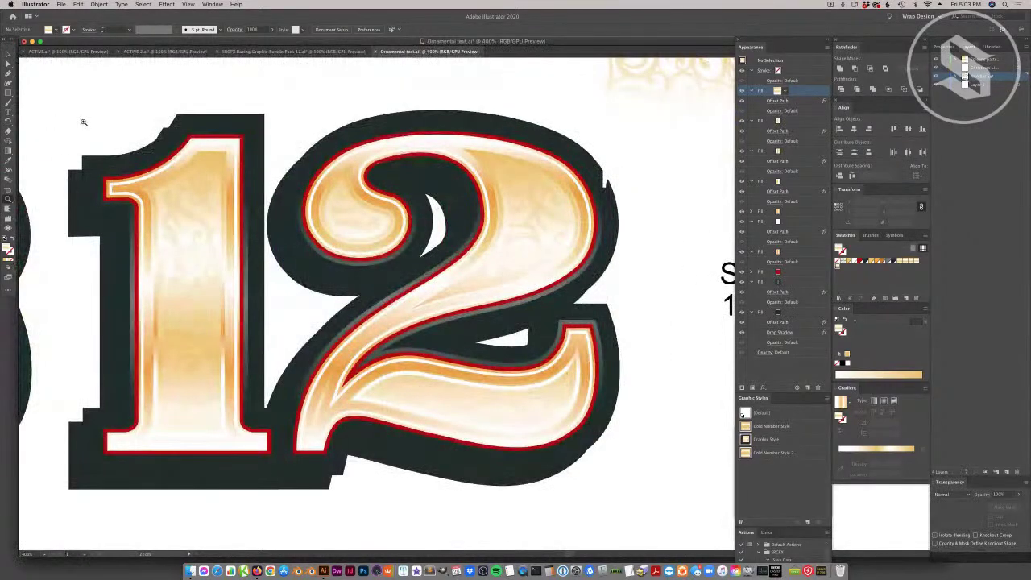
{"action": "key", "text": "super+minus"}
{"action": "key", "text": "super+minus"}
{"action": "key", "text": "super+minus"}
{"action": "key", "text": "super+minus"}
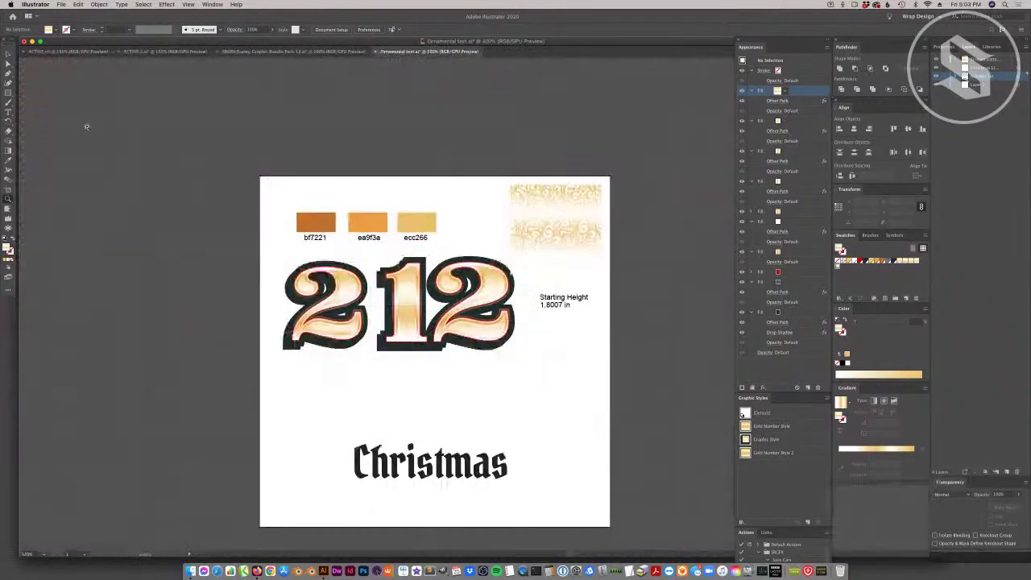
Place a copy of the 12 on the empty canvas beside the artboard.
{"action": "left_click", "coordinate": [6, 53]}
{"action": "left_click", "coordinate": [507, 300]}
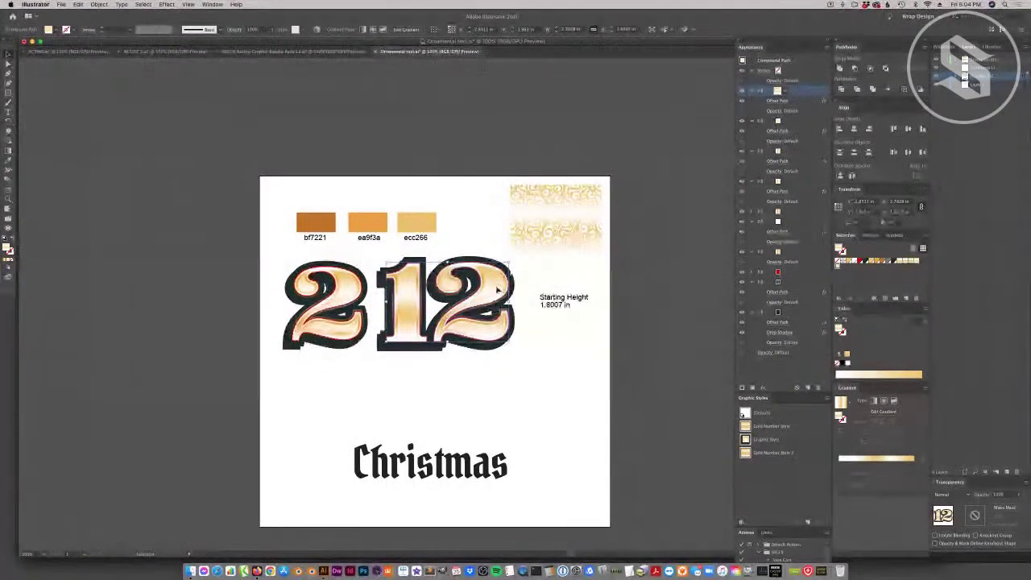
{"action": "left_click_drag", "start_coordinate": [497, 285], "coordinate": [196, 189]}
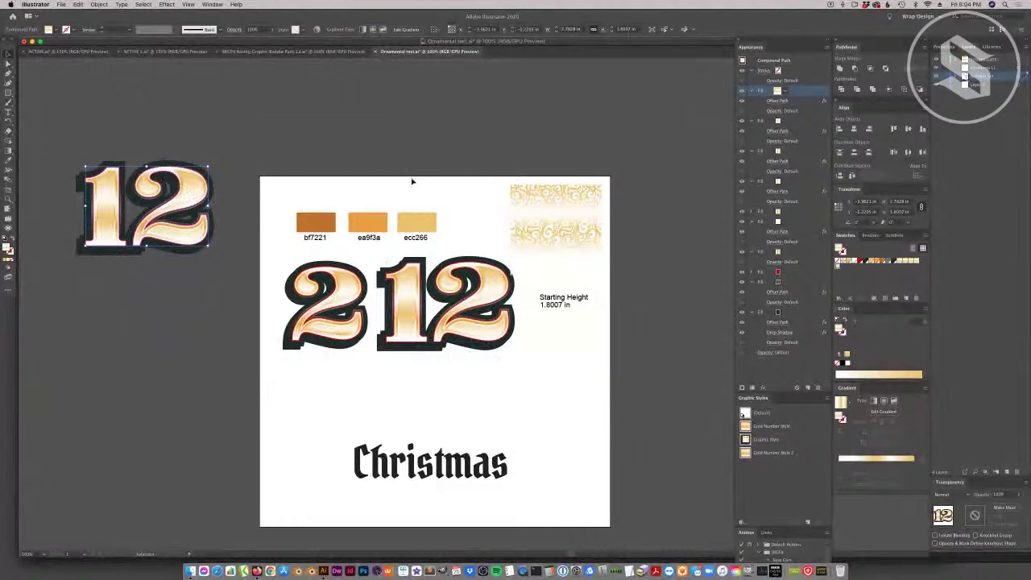
{"action": "left_click", "coordinate": [477, 305]}
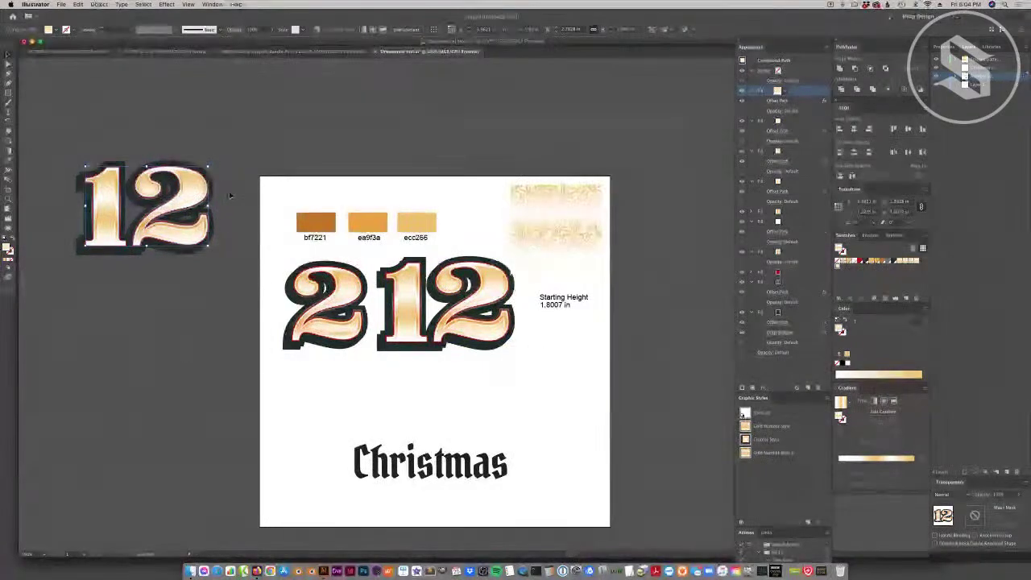
Expand the appearance of the 12's copy beside the artboard.
{"action": "left_click", "coordinate": [210, 214]}
{"action": "left_click", "coordinate": [99, 4]}
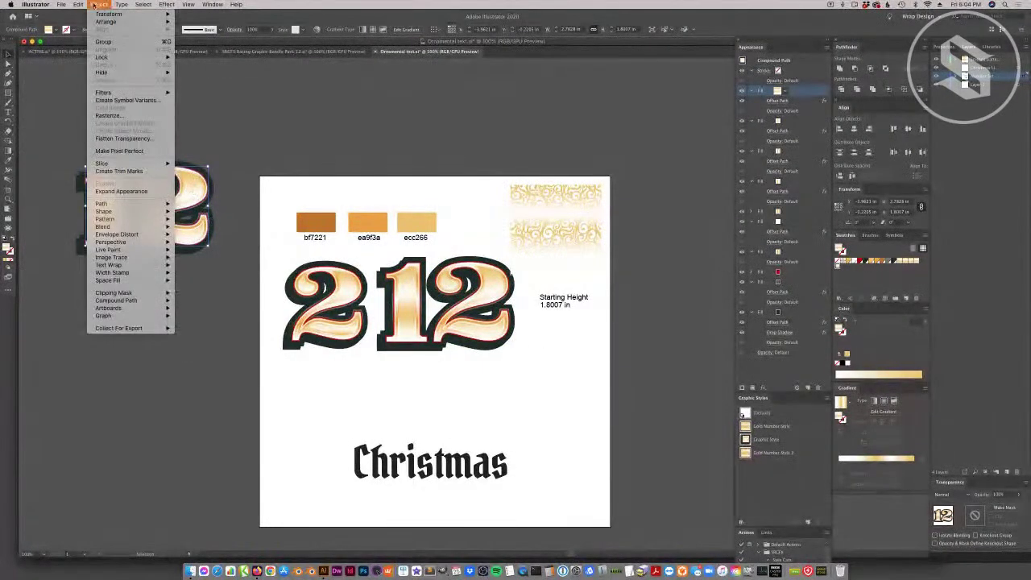
{"action": "left_click", "coordinate": [121, 192]}
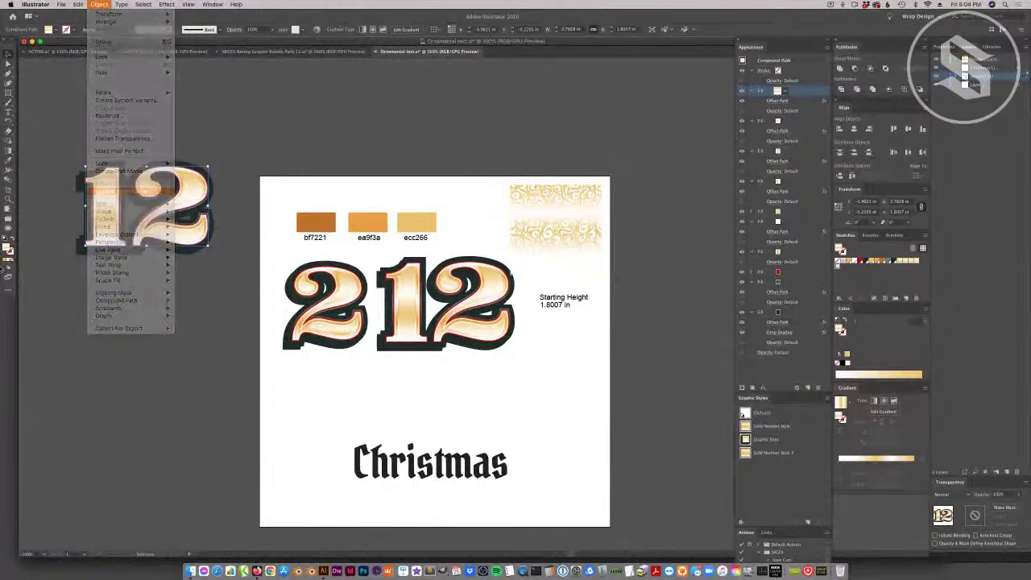
{"action": "left_click", "coordinate": [169, 306]}
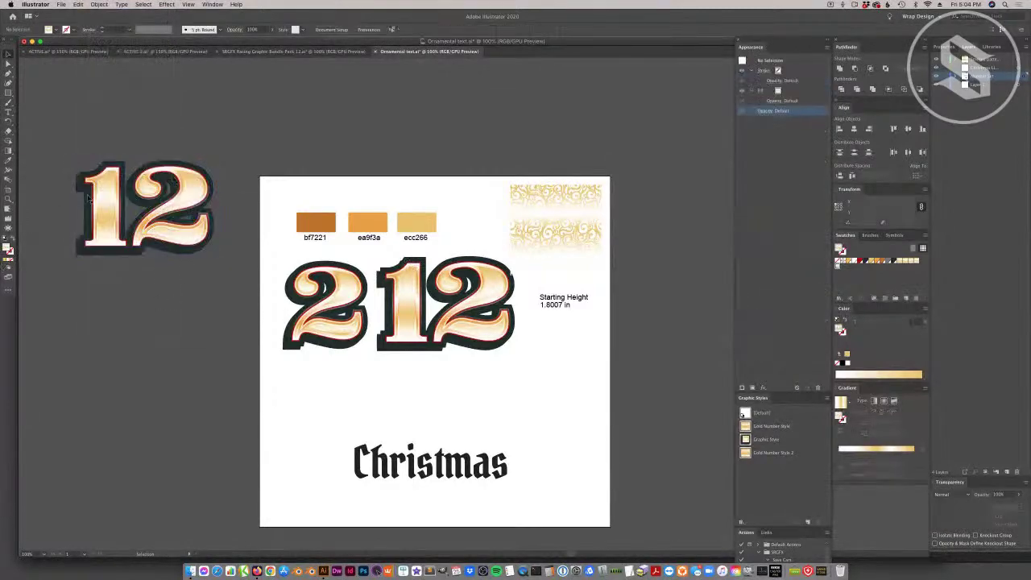
Ungroup the expanded 12 into separate layers and check that its swirl inset moves on its own, undoing the test move.
{"action": "left_click", "coordinate": [145, 184]}
{"action": "right_click", "coordinate": [151, 211]}
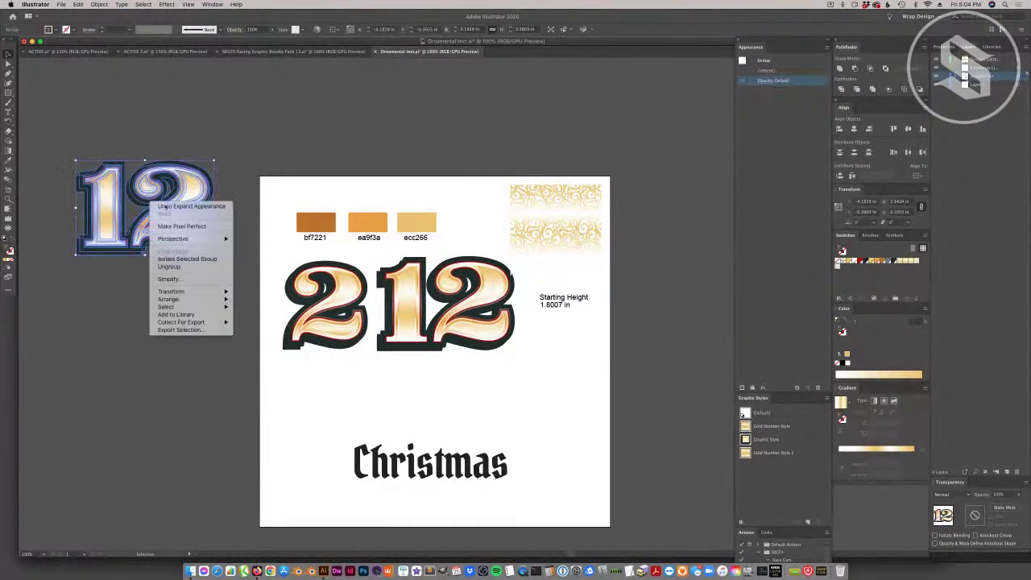
{"action": "left_click", "coordinate": [182, 267]}
{"action": "left_click", "coordinate": [205, 335]}
{"action": "left_click_drag", "start_coordinate": [198, 193], "coordinate": [376, 133]}
{"action": "key", "text": "super+z"}
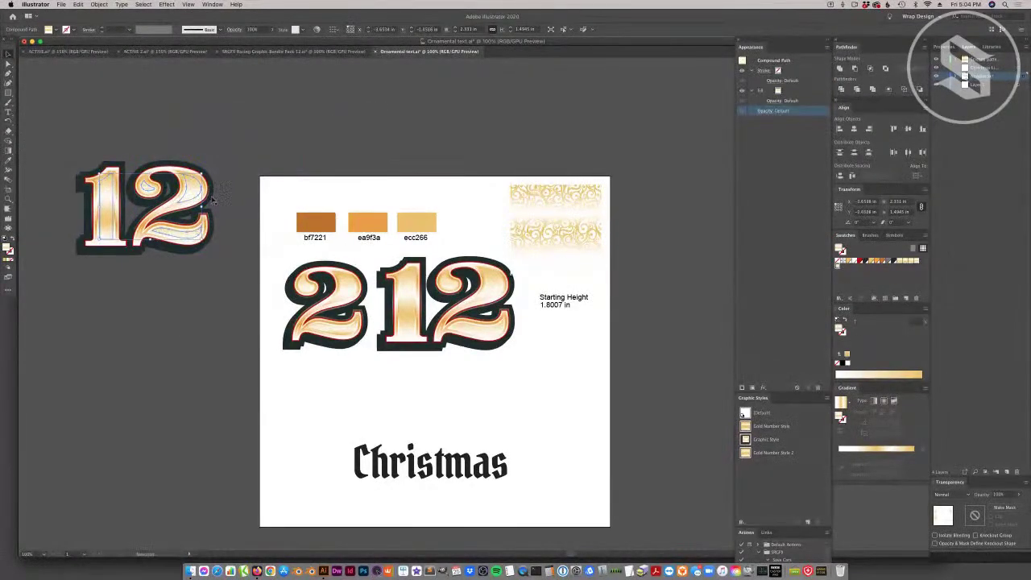
Release the swirl inset's compound path and test-move the piece from the 2's upper curve, undoing that move.
{"action": "right_click", "coordinate": [191, 192]}
{"action": "left_click", "coordinate": [233, 254]}
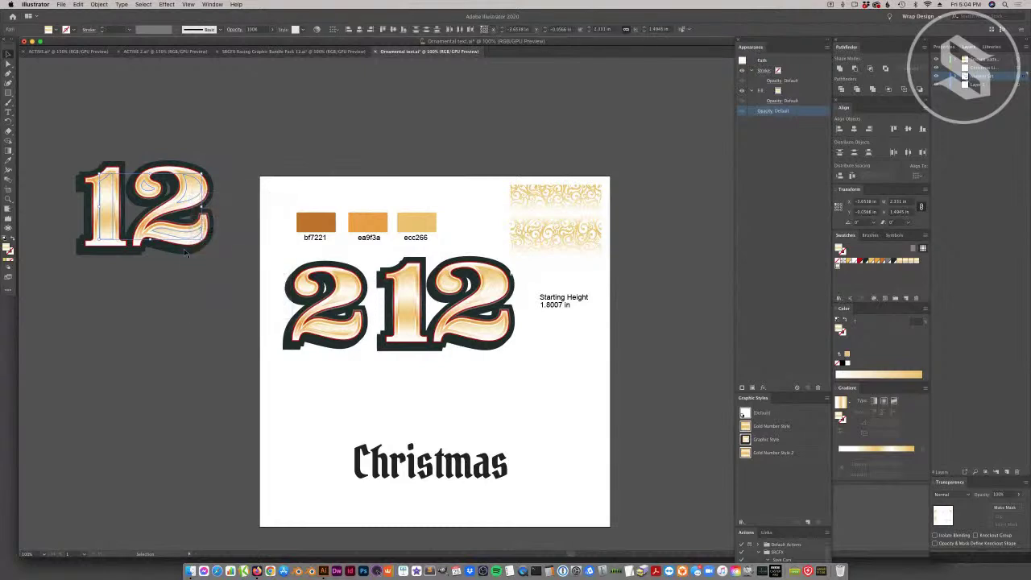
{"action": "left_click", "coordinate": [256, 177]}
{"action": "left_click_drag", "start_coordinate": [194, 193], "coordinate": [300, 129]}
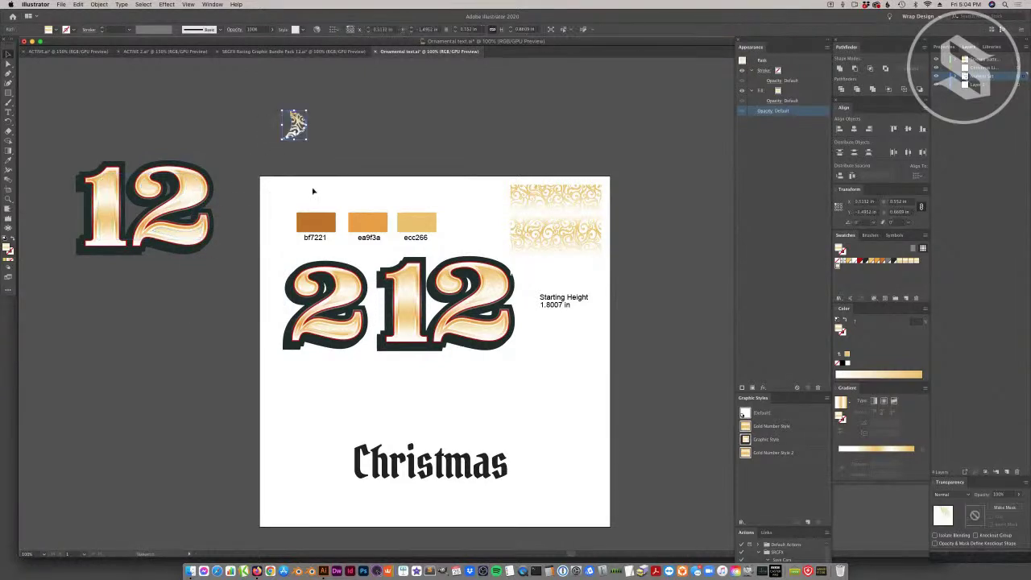
{"action": "key", "text": "super+z"}
Try to select the released swirl inset pieces of the expanded 12 together.
{"action": "left_click", "coordinate": [101, 199], "text": "shift"}
{"action": "left_click", "coordinate": [149, 188], "text": "shift"}
{"action": "left_click", "coordinate": [193, 232], "text": "shift"}
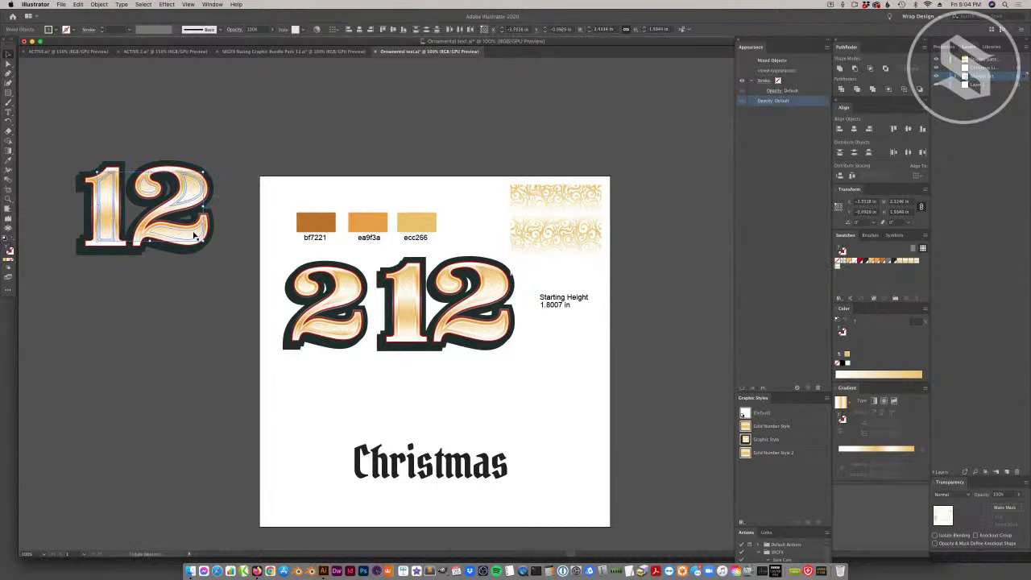
{"action": "left_click", "coordinate": [197, 189]}
{"action": "left_click", "coordinate": [152, 188], "text": "shift"}
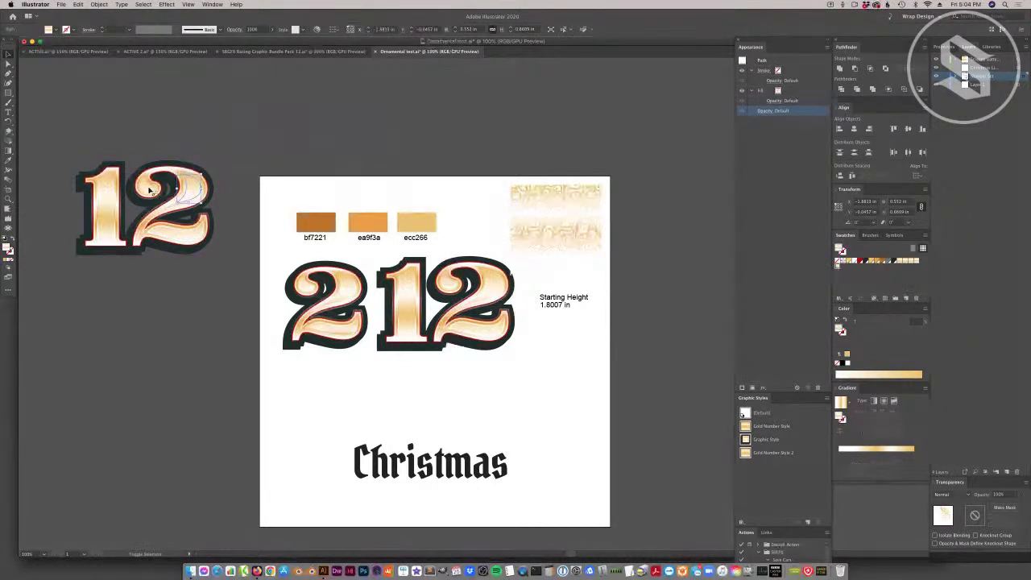
{"action": "left_click", "coordinate": [113, 201], "text": "shift"}
{"action": "left_click", "coordinate": [180, 236], "text": "shift"}
{"action": "right_click", "coordinate": [180, 236]}
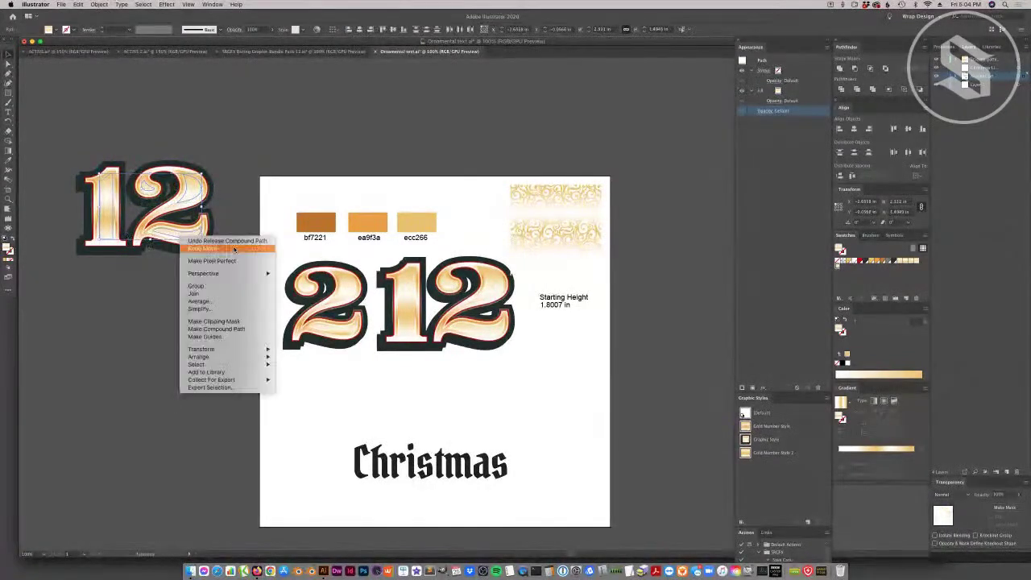
{"action": "left_click", "coordinate": [226, 322]}
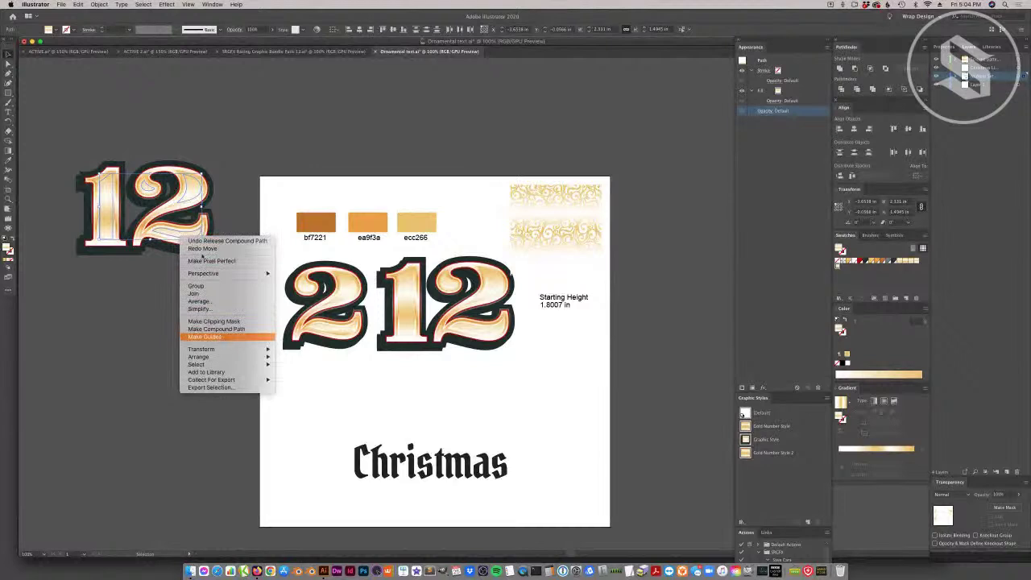
Undo the release of the swirl inset's compound path after another test move of its piece in the 2's upper curve.
{"action": "left_click", "coordinate": [229, 169]}
{"action": "left_click_drag", "start_coordinate": [191, 194], "coordinate": [205, 179]}
{"action": "key", "text": "super+z"}
{"action": "right_click", "coordinate": [191, 192]}
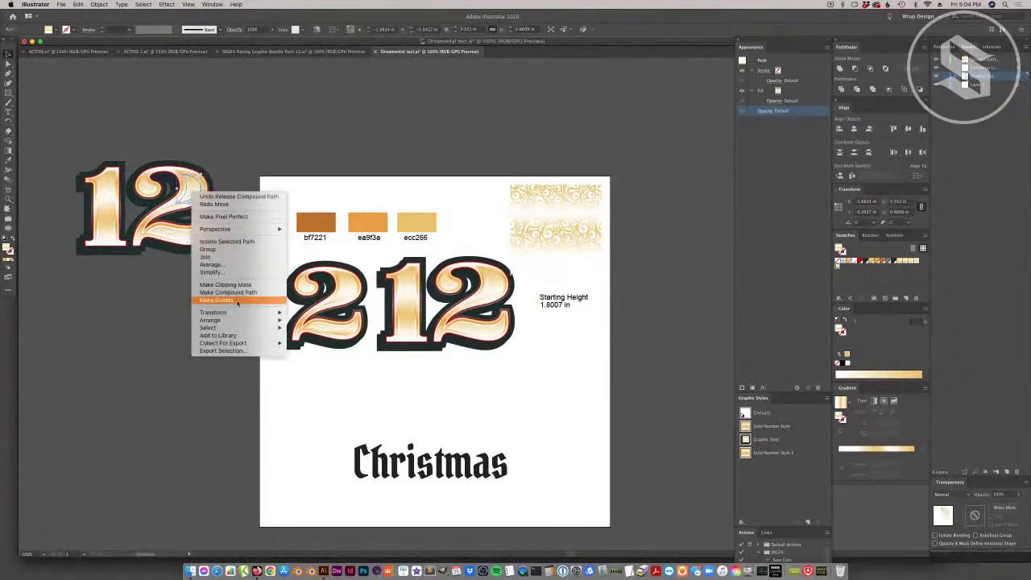
{"action": "left_click", "coordinate": [241, 197]}
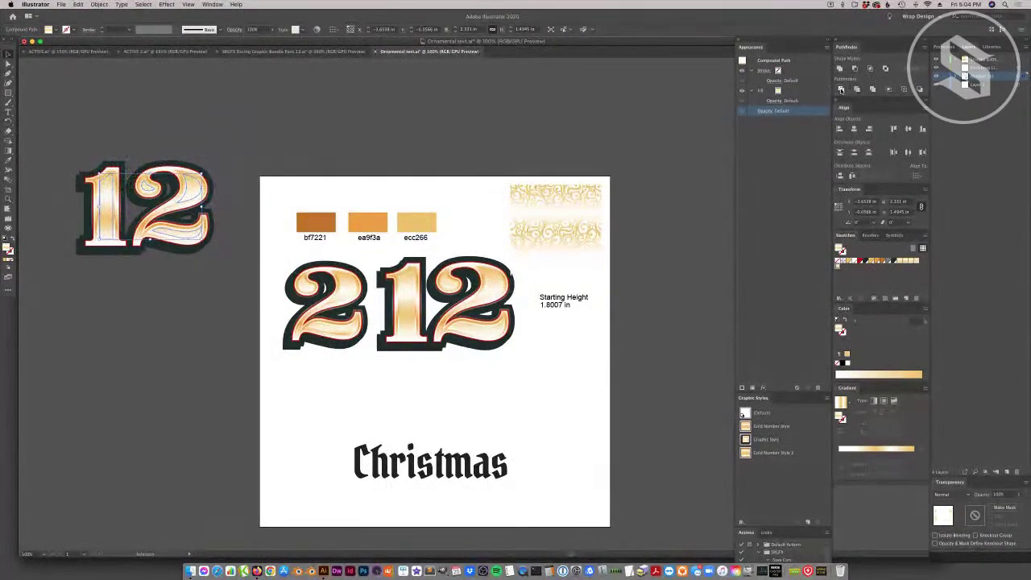
Divide the expanded 12's swirl inset with Pathfinder and ungroup the resulting pieces.
{"action": "left_click", "coordinate": [841, 90]}
{"action": "right_click", "coordinate": [195, 193]}
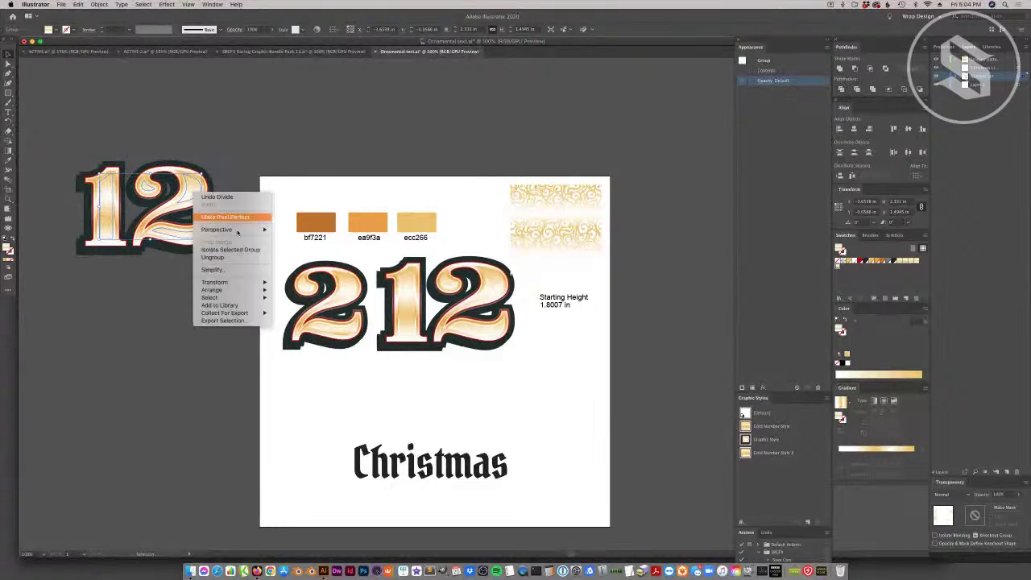
{"action": "left_click", "coordinate": [221, 251]}
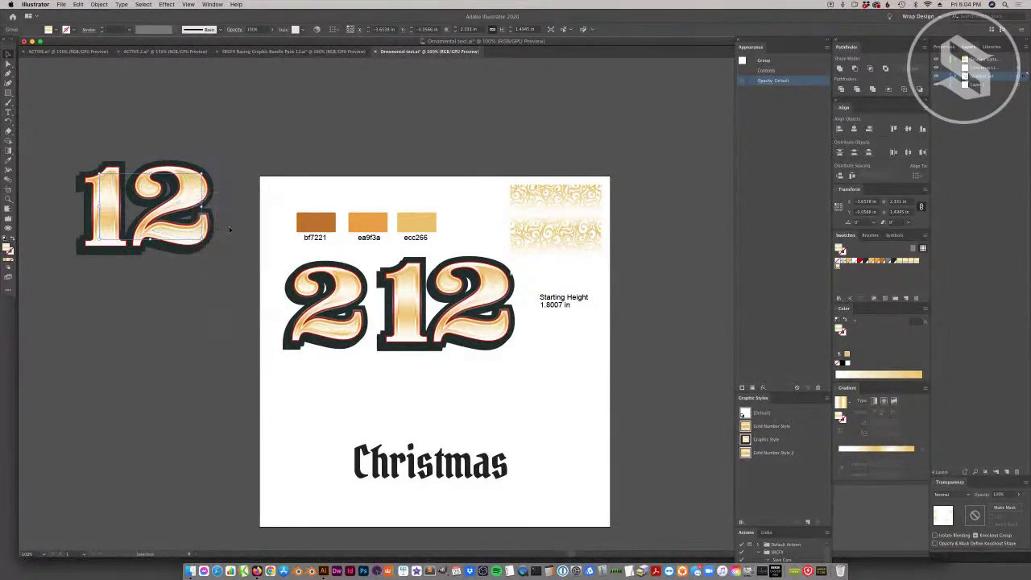
{"action": "left_click", "coordinate": [249, 61]}
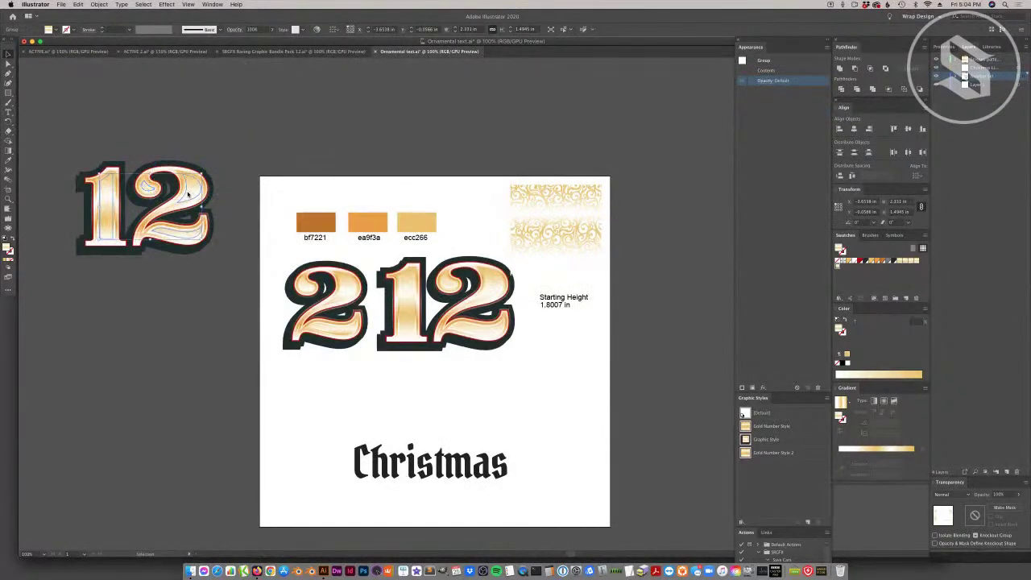
{"action": "right_click", "coordinate": [187, 194]}
{"action": "left_click", "coordinate": [223, 260]}
{"action": "left_click", "coordinate": [245, 207]}
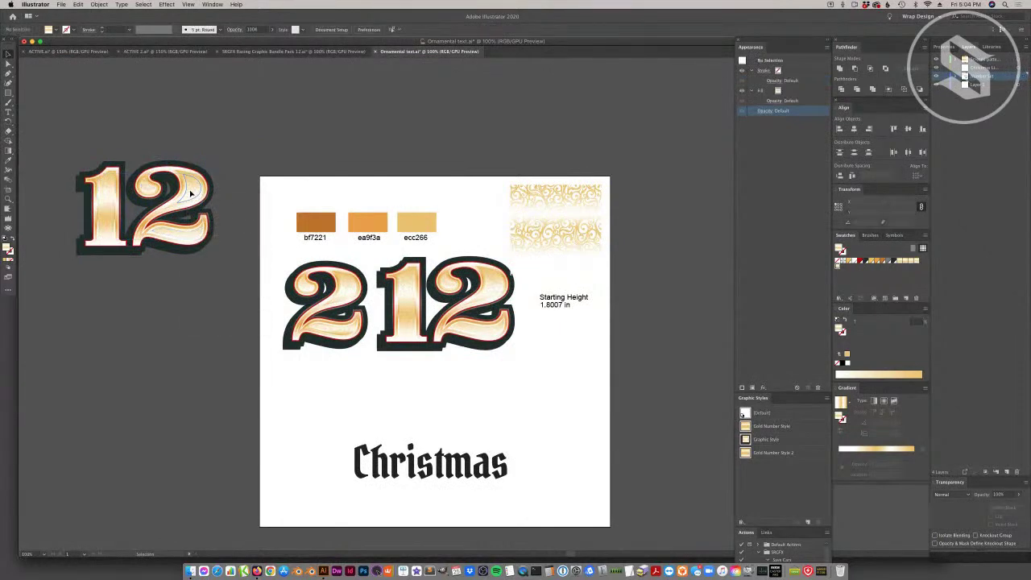
Isolate the swirl piece in the 2's upper curve, and leave isolation mode again.
{"action": "left_click", "coordinate": [192, 194]}
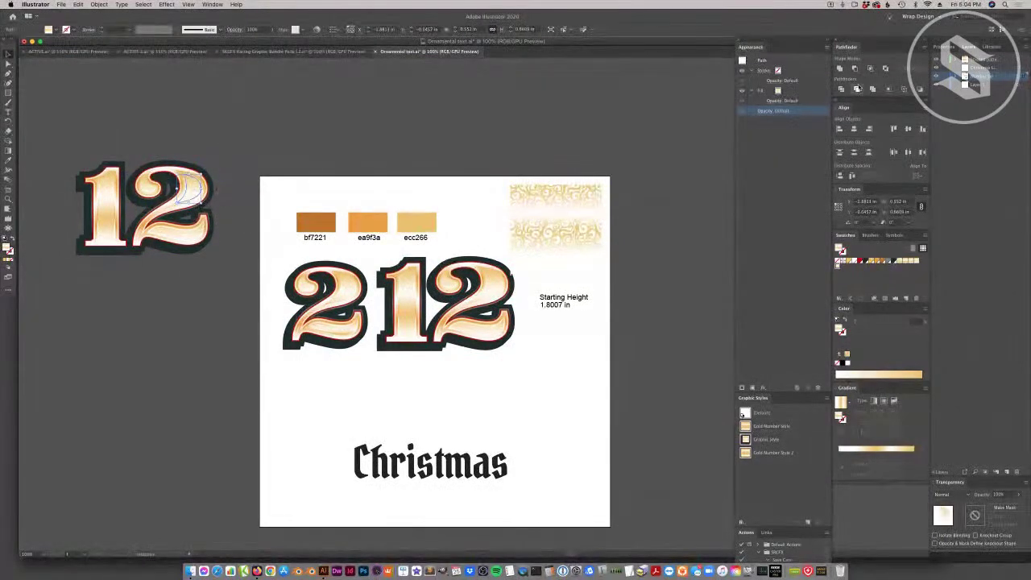
{"action": "right_click", "coordinate": [190, 186]}
{"action": "left_click", "coordinate": [163, 293]}
{"action": "double_click", "coordinate": [197, 189]}
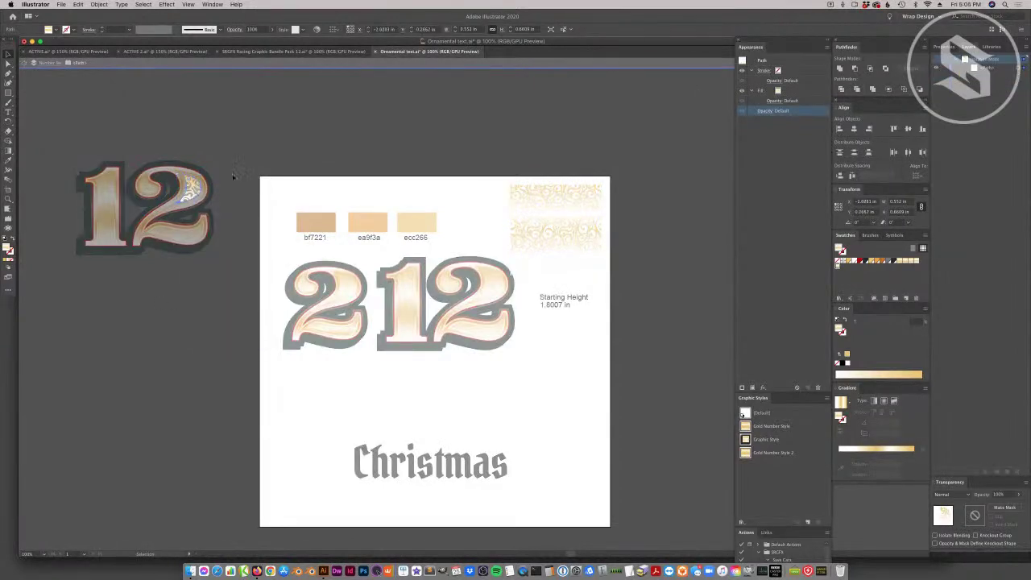
{"action": "key", "text": "Escape"}
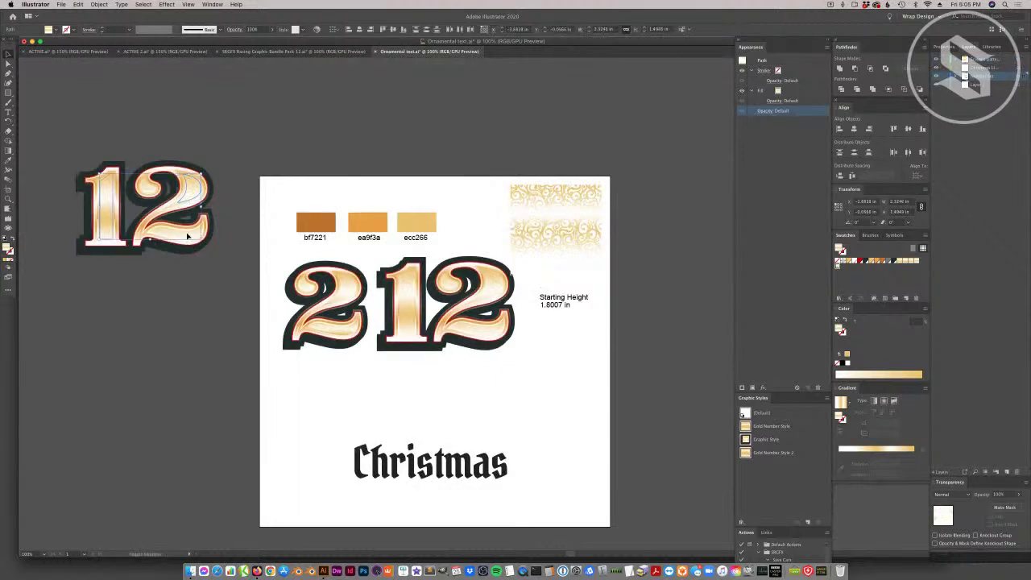
Trim the expanded 12's swirl inset pieces with Pathfinder and ungroup the result.
{"action": "left_click", "coordinate": [164, 231]}
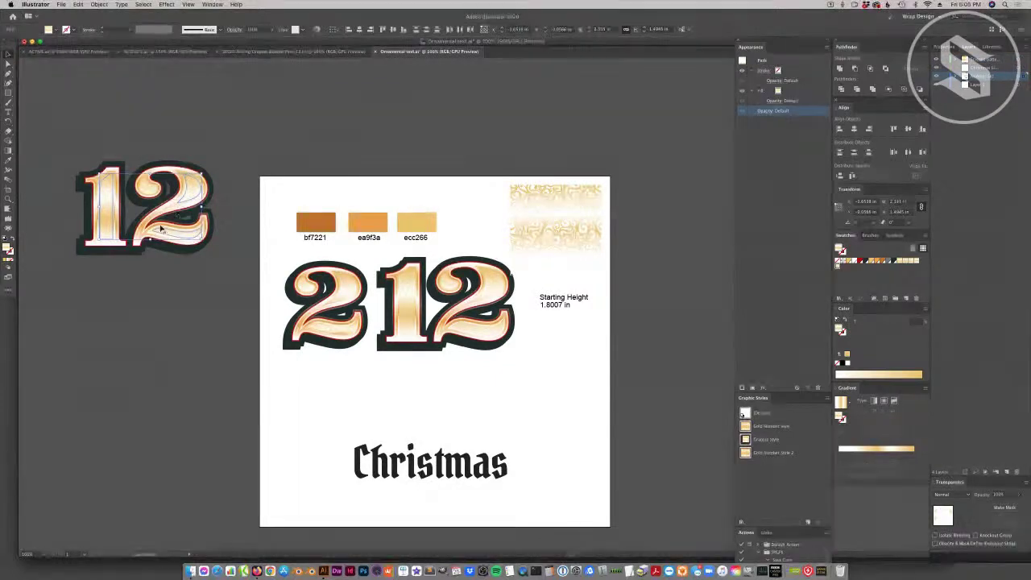
{"action": "left_click", "coordinate": [856, 89]}
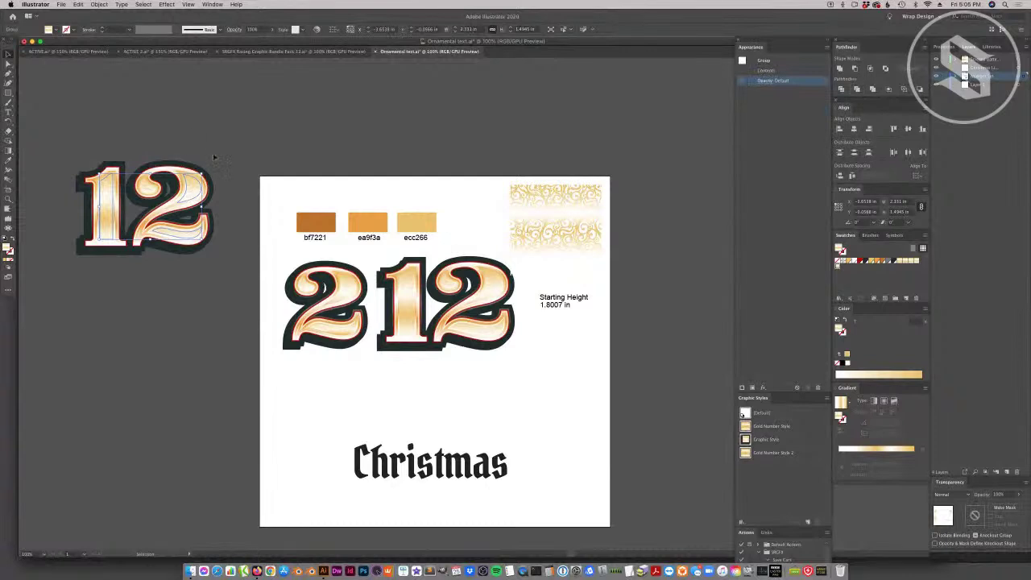
{"action": "right_click", "coordinate": [194, 190]}
{"action": "left_click", "coordinate": [213, 257]}
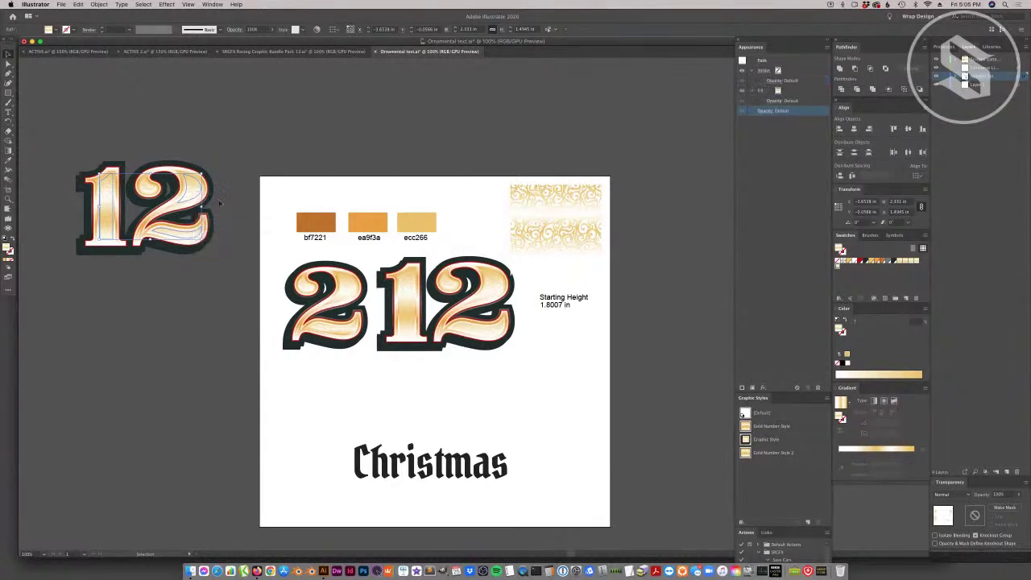
{"action": "left_click", "coordinate": [221, 204]}
Select the separate swirl pieces in the copied 1 and 2, expand their fills and ungroup the result.
{"action": "left_click", "coordinate": [195, 191]}
{"action": "right_click", "coordinate": [194, 191]}
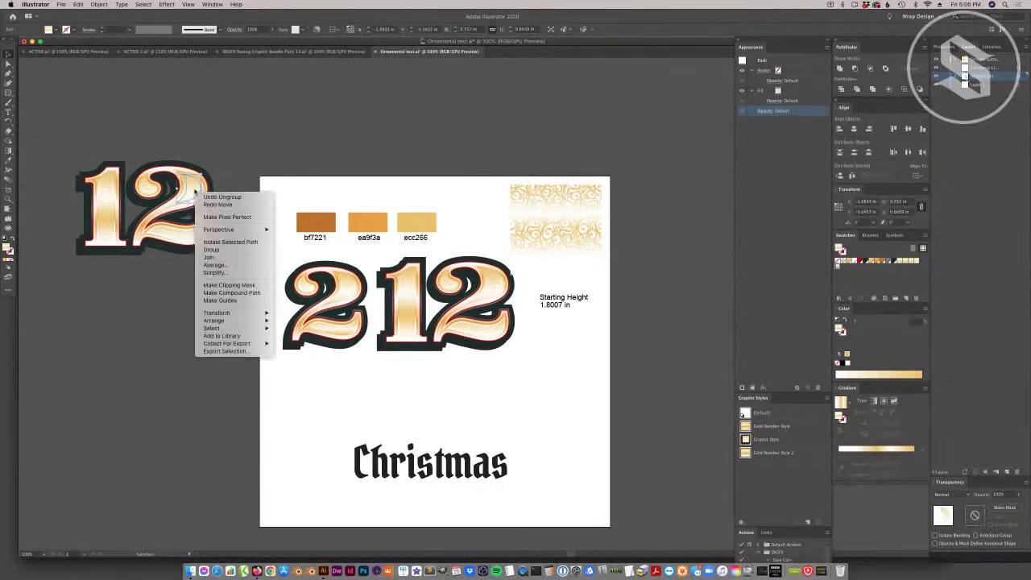
{"action": "left_click", "coordinate": [107, 209]}
{"action": "left_click", "coordinate": [110, 207], "text": "shift"}
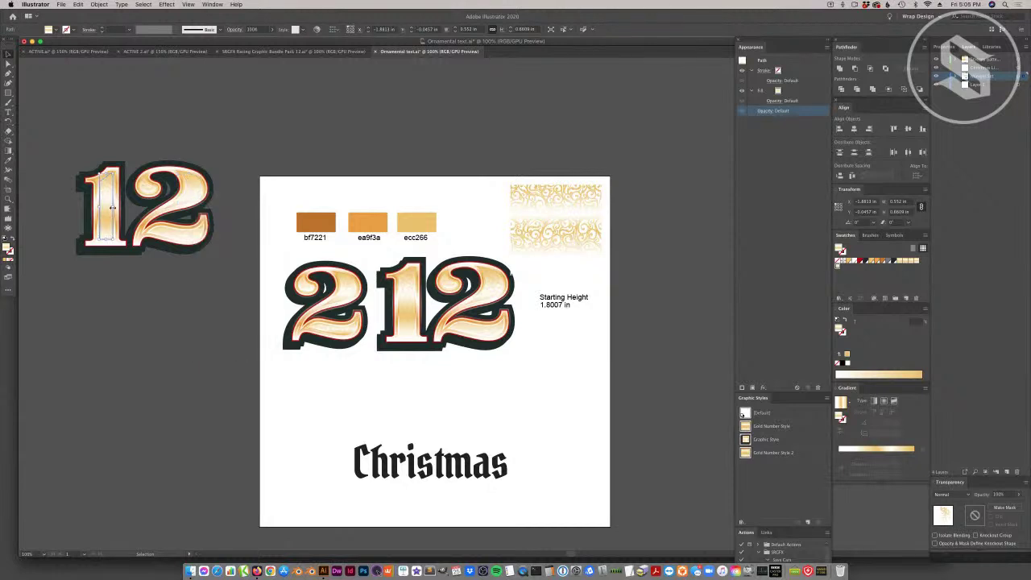
{"action": "left_click", "coordinate": [167, 233], "text": "shift"}
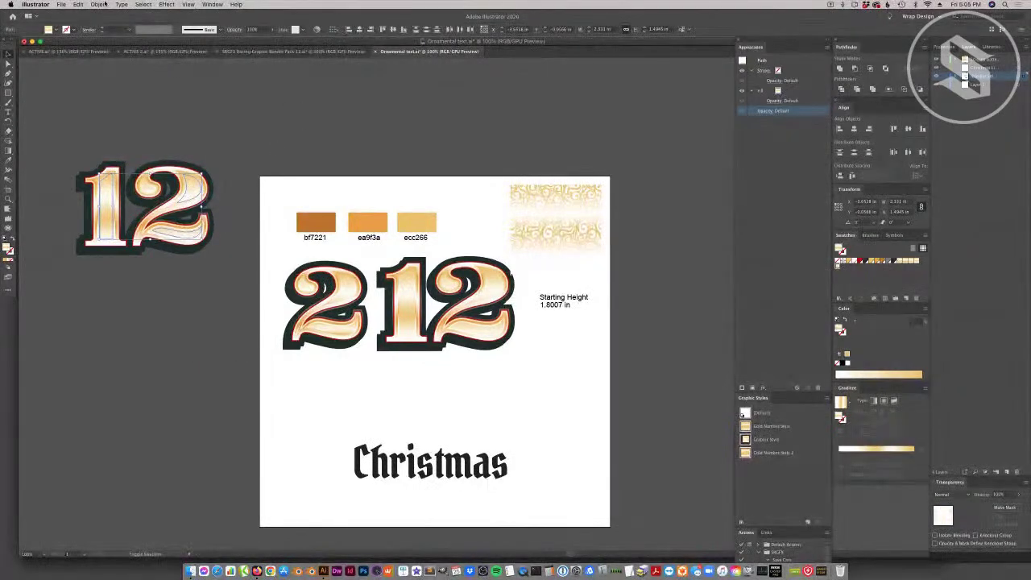
{"action": "left_click", "coordinate": [99, 4]}
{"action": "left_click", "coordinate": [108, 184]}
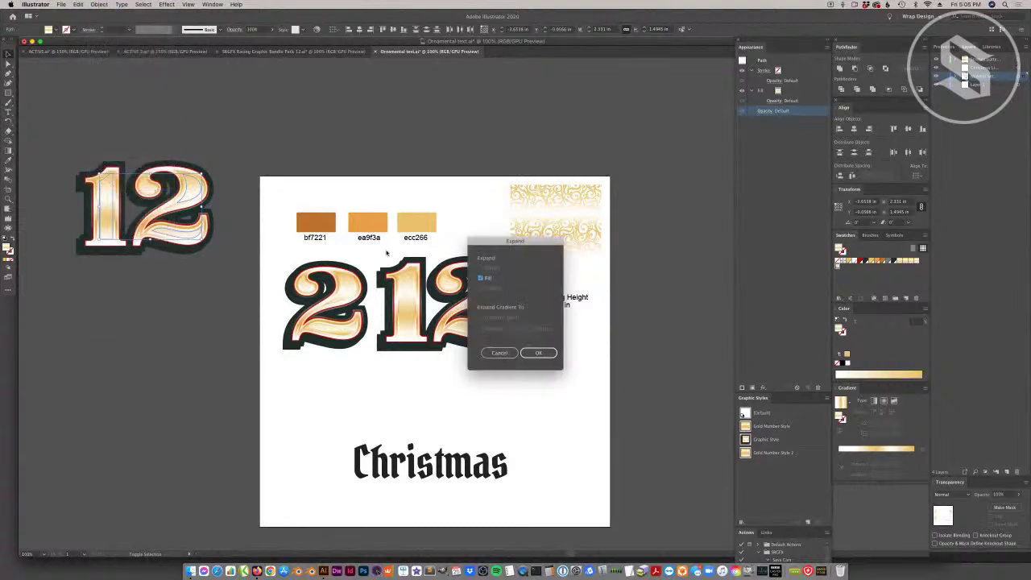
{"action": "left_click", "coordinate": [538, 353]}
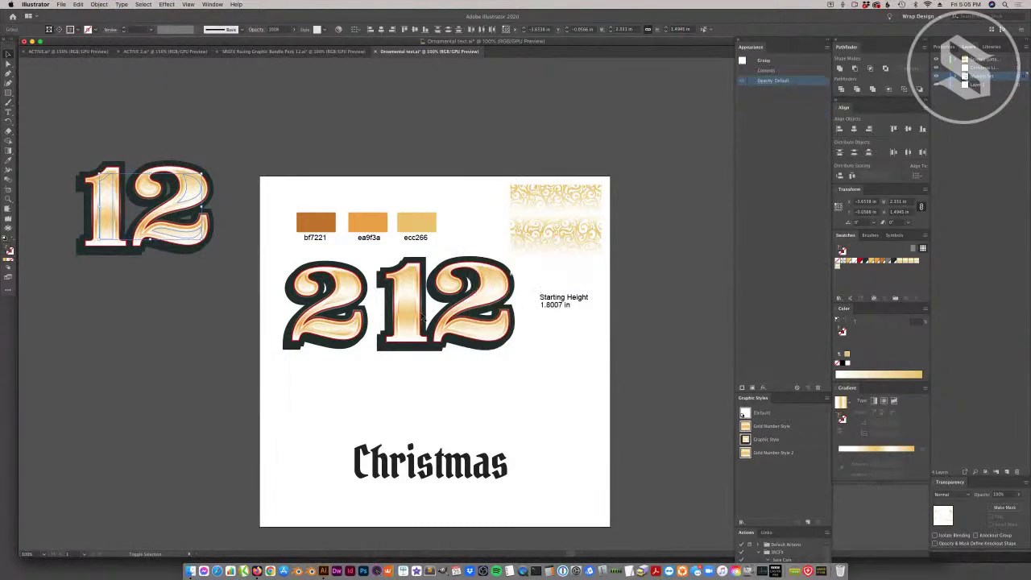
{"action": "right_click", "coordinate": [179, 201]}
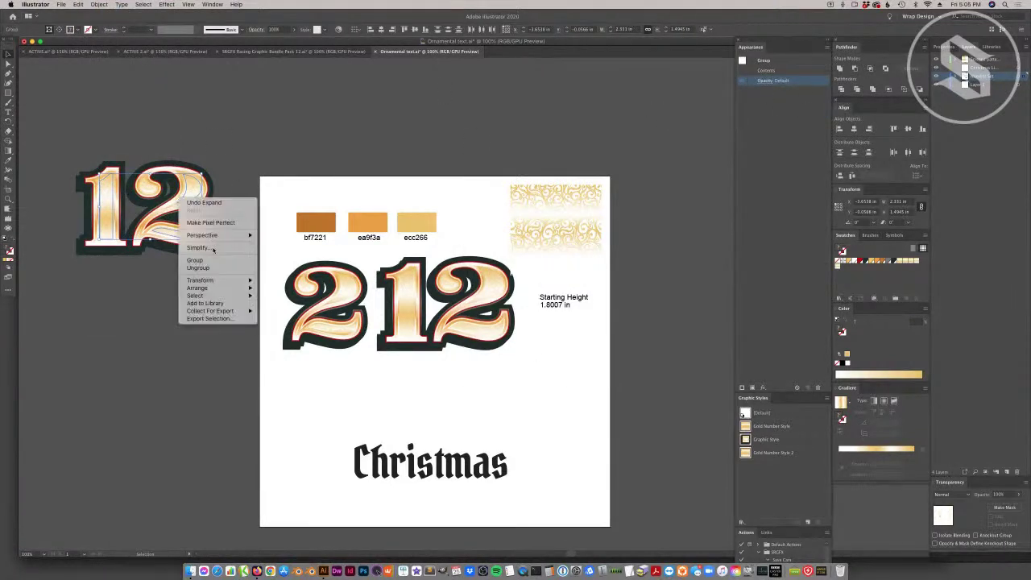
{"action": "left_click", "coordinate": [194, 266]}
Release the clipping mask of the swirl piece in the 2's upper curve, and undo the release.
{"action": "left_click", "coordinate": [195, 186]}
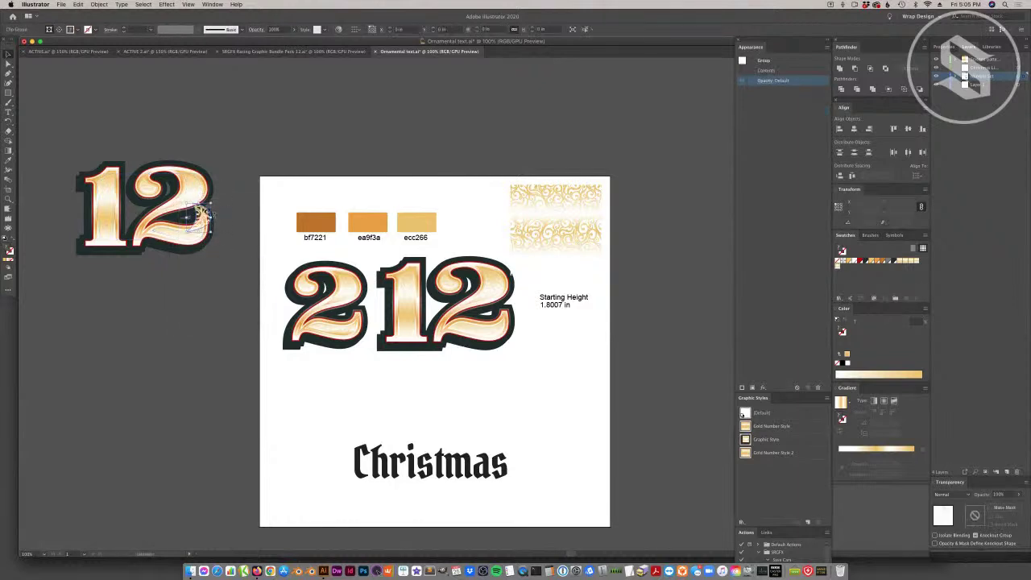
{"action": "right_click", "coordinate": [199, 194]}
{"action": "left_click", "coordinate": [216, 261]}
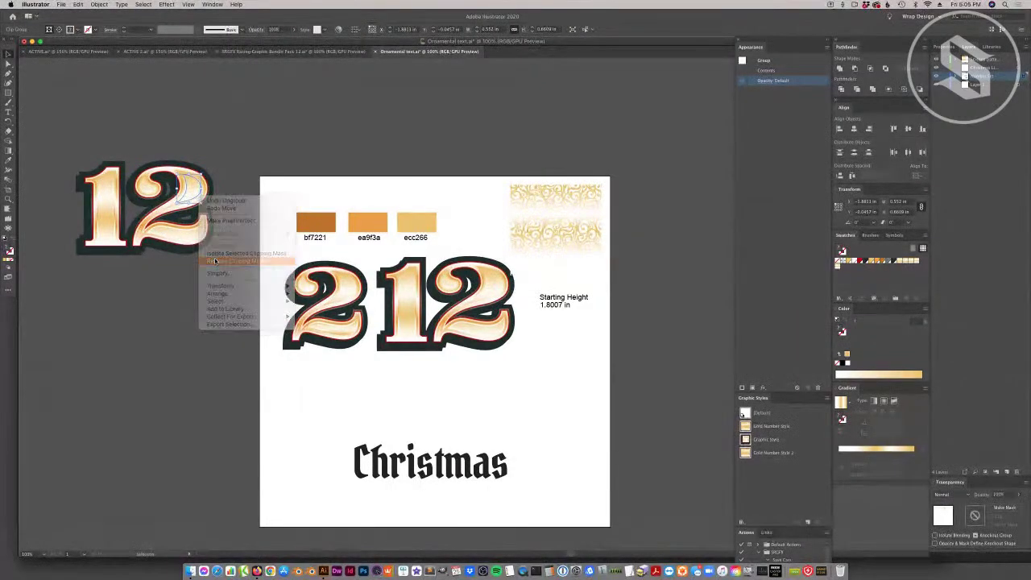
{"action": "left_click", "coordinate": [207, 318]}
{"action": "key", "text": "super+z"}
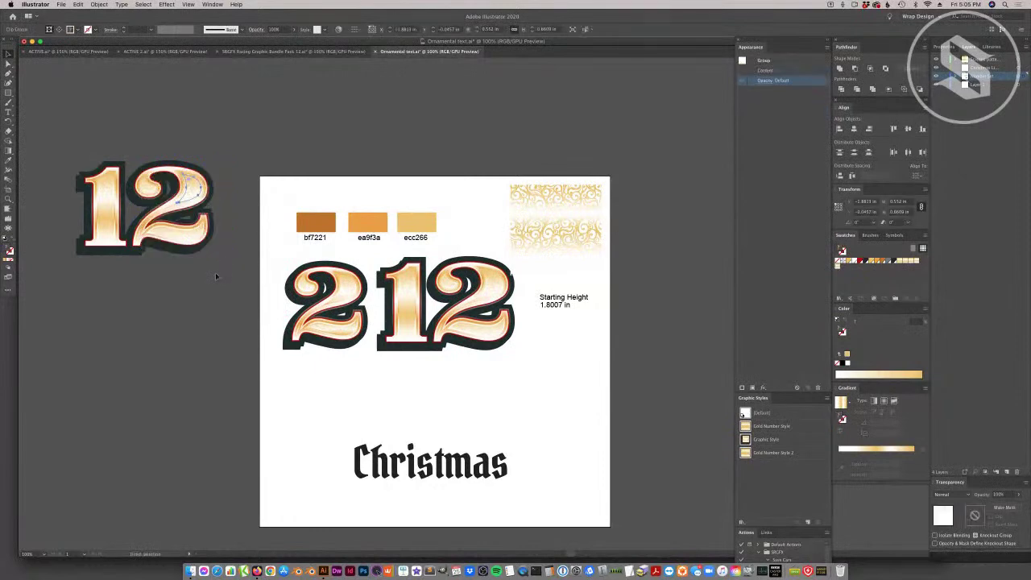
Try releasing the clipping masks of the swirl pieces in the 2's lower curve and in the 1.
{"action": "right_click", "coordinate": [174, 235]}
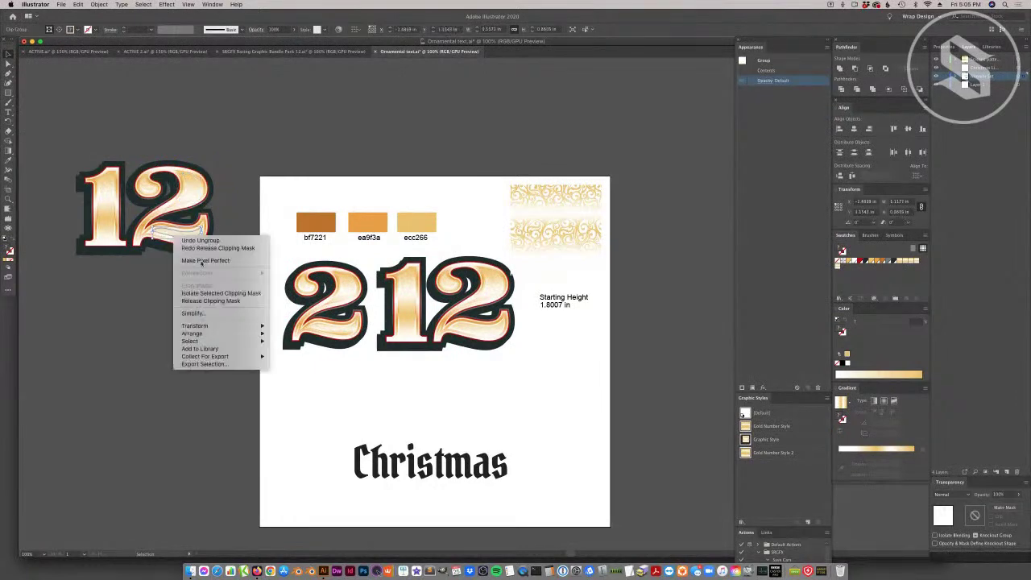
{"action": "left_click", "coordinate": [211, 301]}
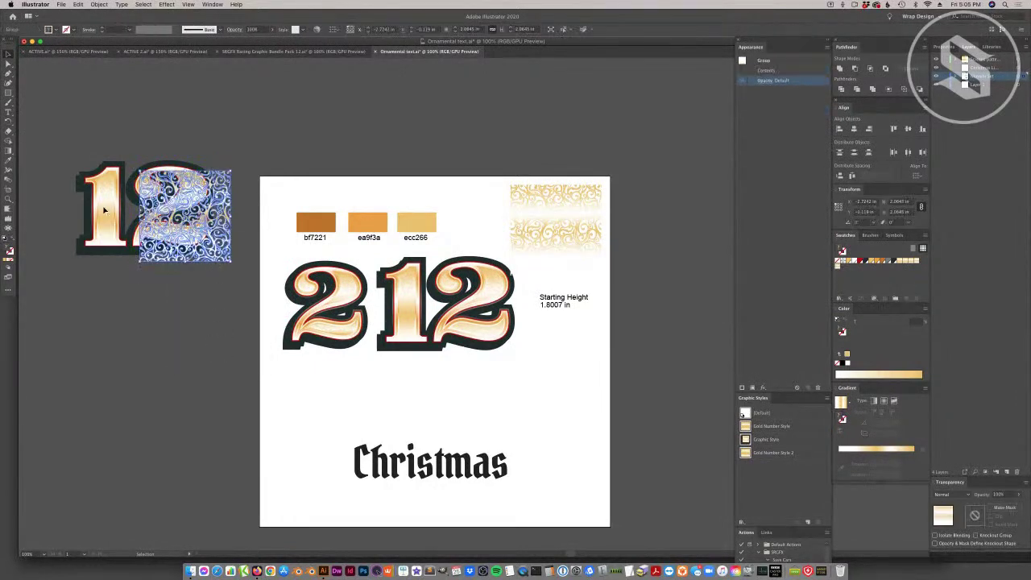
{"action": "left_click", "coordinate": [107, 228]}
{"action": "right_click", "coordinate": [107, 225]}
{"action": "left_click", "coordinate": [137, 290]}
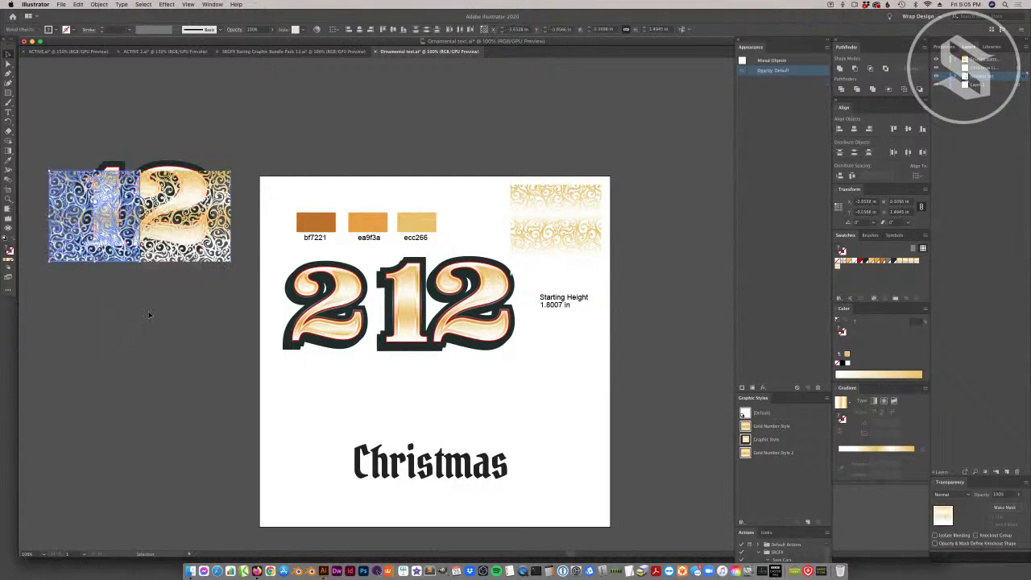
{"action": "key", "text": "Delete"}
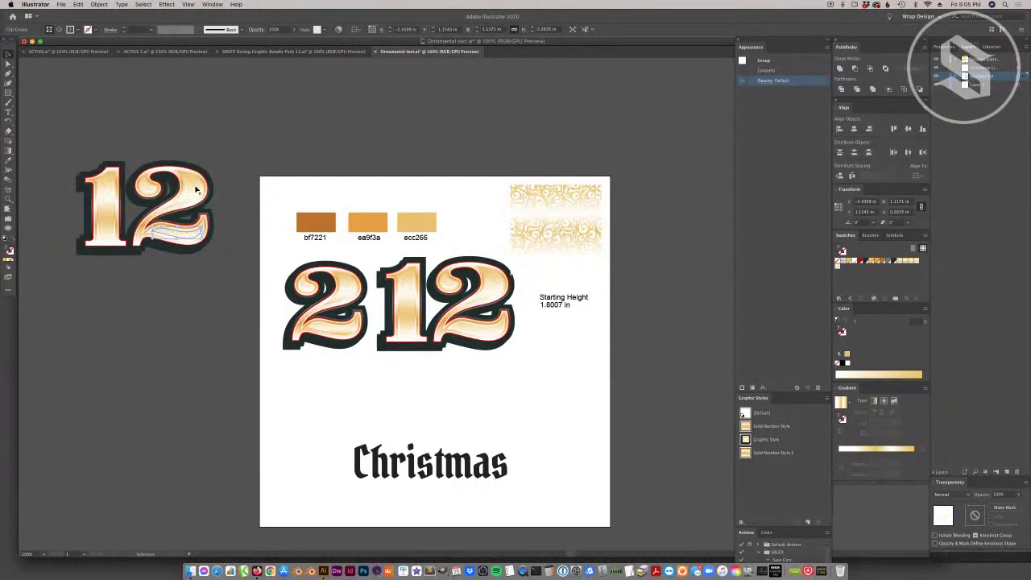
Select the swirl pieces of both digits together and nudge them left and down.
{"action": "left_click", "coordinate": [195, 189], "text": "shift"}
{"action": "left_click", "coordinate": [149, 190], "text": "shift"}
{"action": "left_click", "coordinate": [108, 206], "text": "shift"}
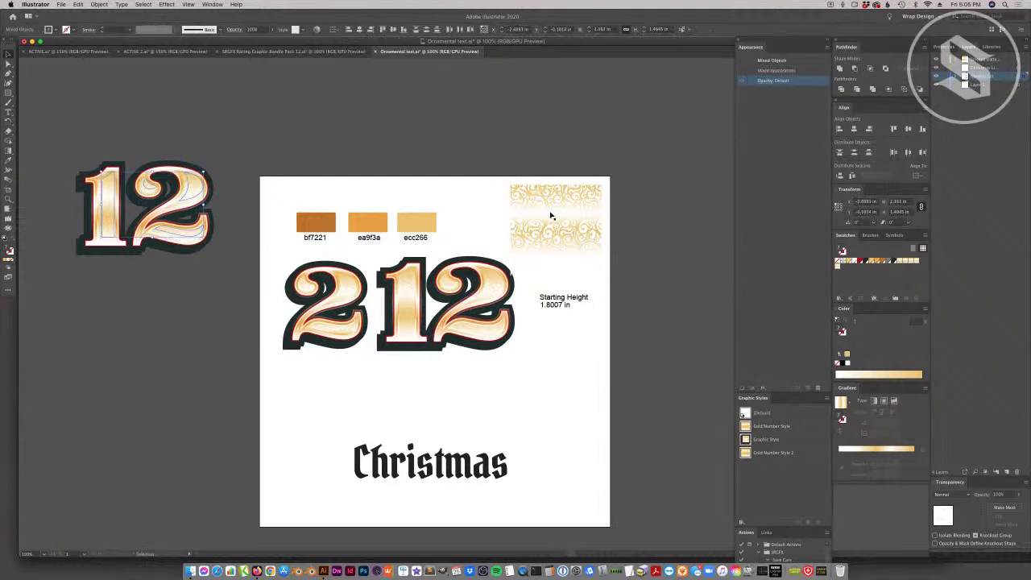
{"action": "key", "text": "Left"}
{"action": "key", "text": "Down"}
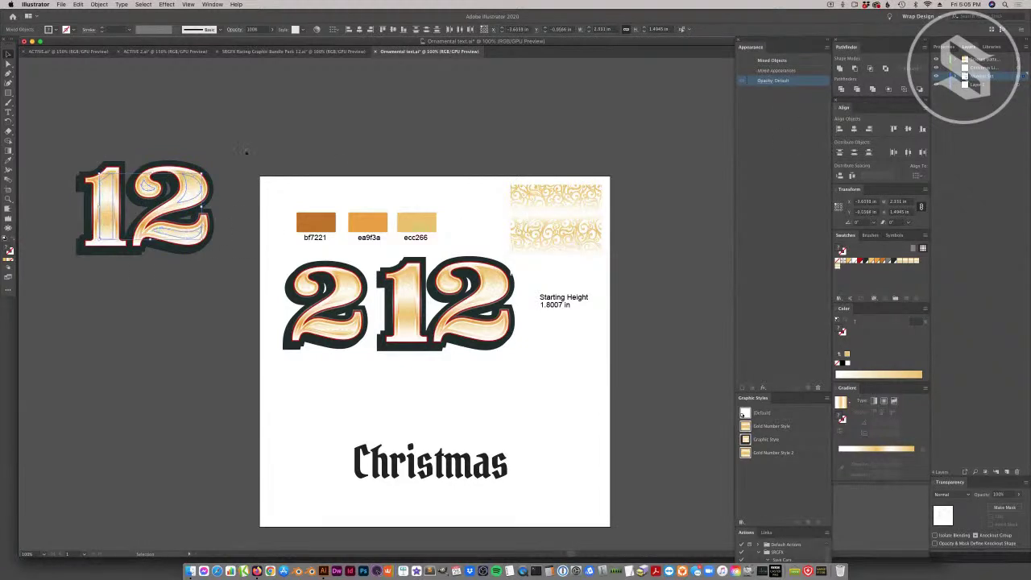
Undo the edits to the copied 12 back to its unexpanded live appearance.
{"action": "key", "text": "a"}
{"action": "key", "text": "super+z"}
{"action": "key", "text": "super+z"}
{"action": "key", "text": "super+z"}
{"action": "key", "text": "super+z"}
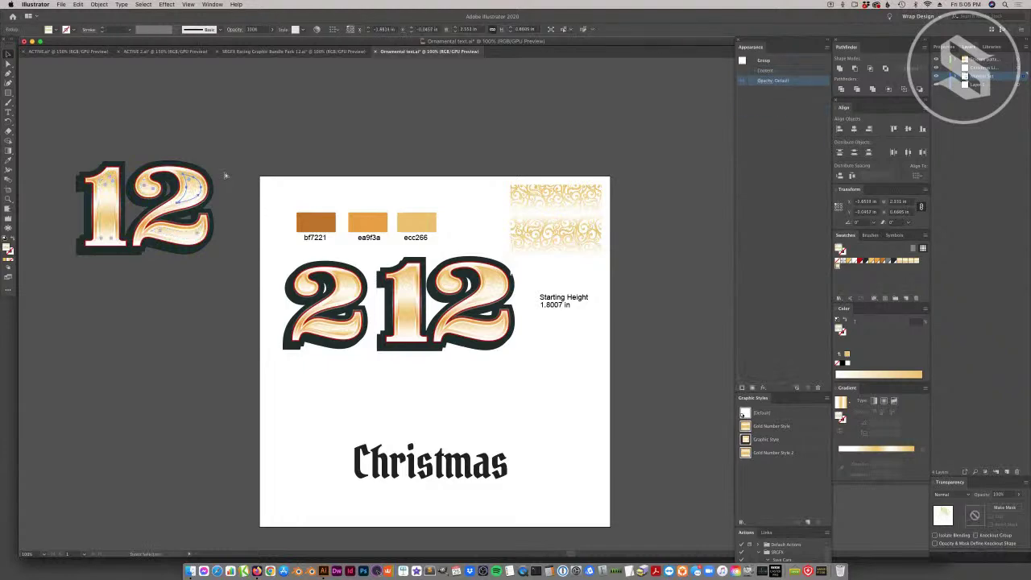
{"action": "key", "text": "super+z"}
{"action": "key", "text": "super+z"}
{"action": "key", "text": "super+z"}
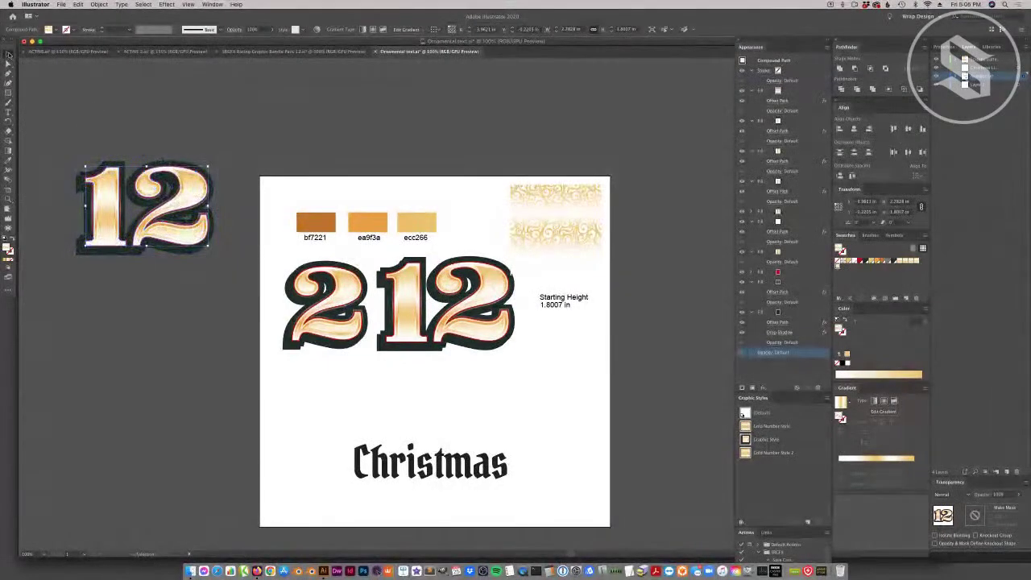
Test-move the unexpanded copy of the 12 and undo the move.
{"action": "left_click", "coordinate": [225, 174]}
{"action": "left_click_drag", "start_coordinate": [179, 198], "coordinate": [235, 179]}
{"action": "key", "text": "super+z"}
Expand the appearance of the copied 12, ungroup the resulting layers and deselect them.
{"action": "left_click", "coordinate": [97, 4]}
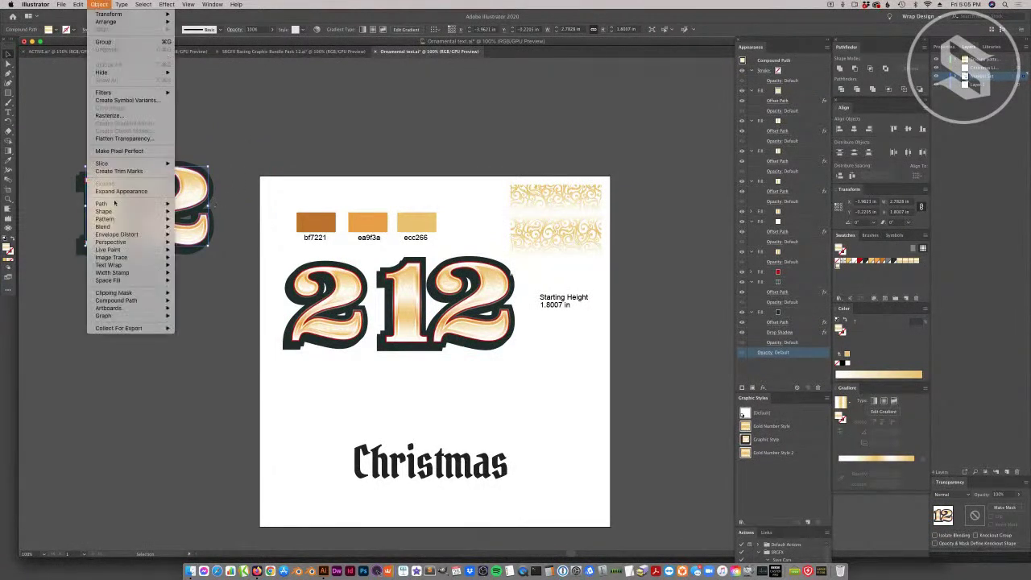
{"action": "left_click", "coordinate": [119, 192]}
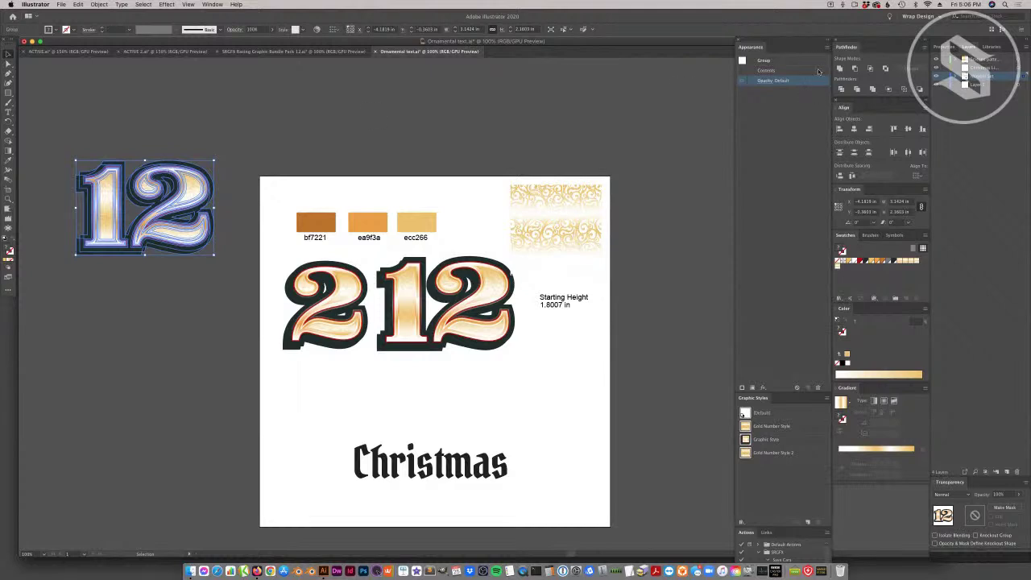
{"action": "right_click", "coordinate": [185, 195]}
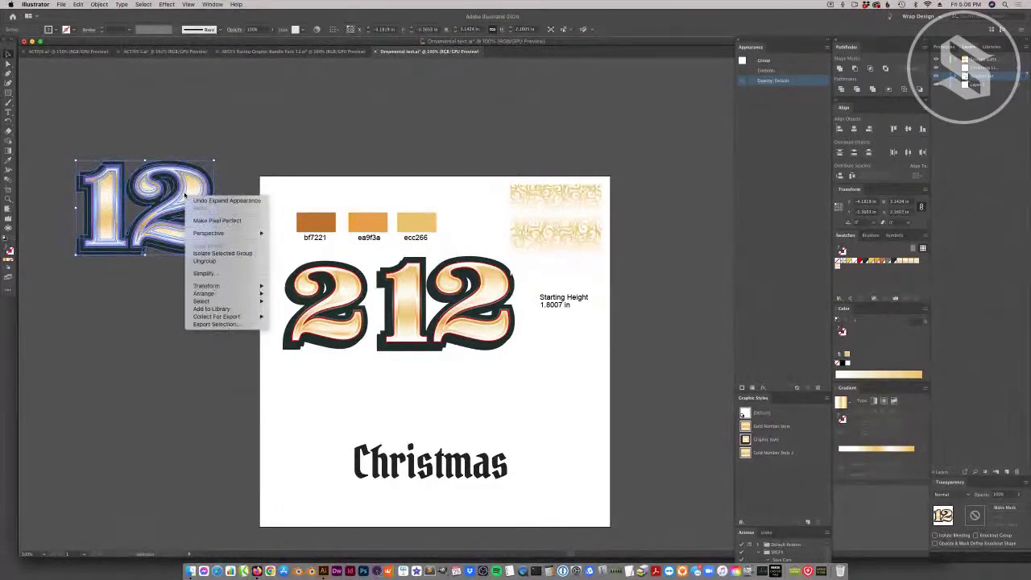
{"action": "left_click", "coordinate": [196, 261]}
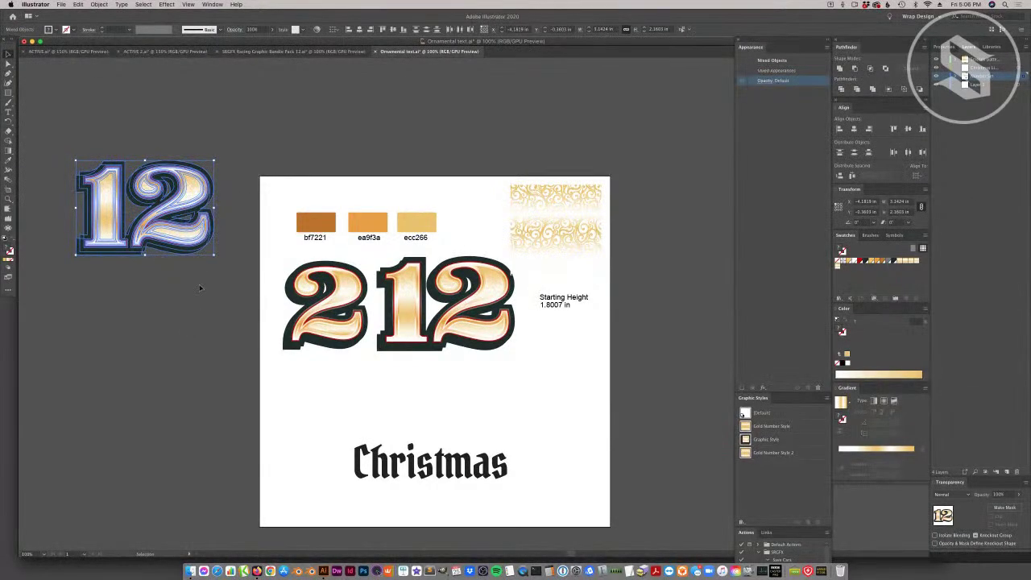
{"action": "left_click", "coordinate": [201, 288]}
Move the swirl inset out above the artboard as a test, and undo the move.
{"action": "left_click", "coordinate": [191, 200]}
{"action": "left_click_drag", "start_coordinate": [190, 202], "coordinate": [324, 133]}
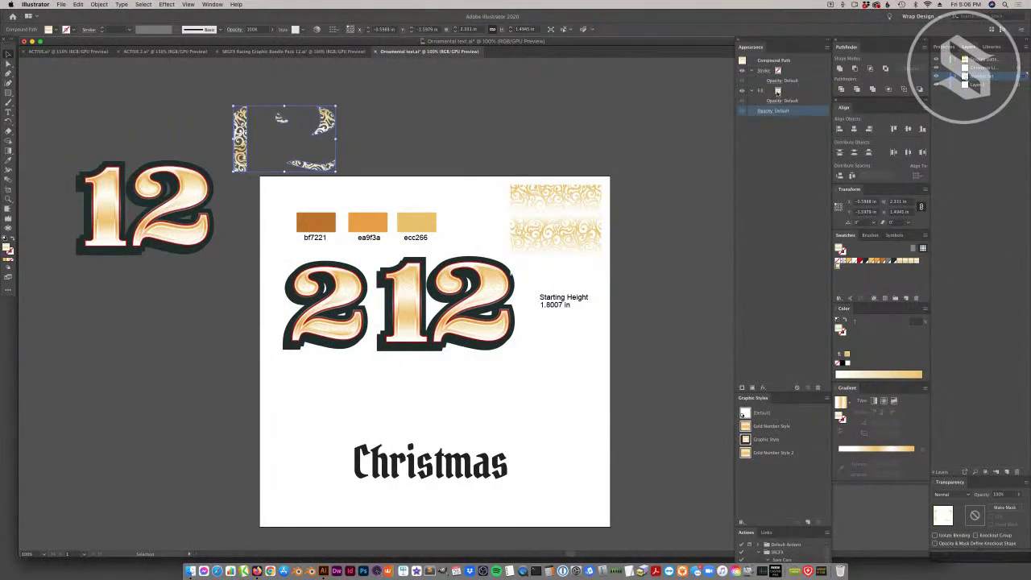
{"action": "key", "text": "cmd+z"}
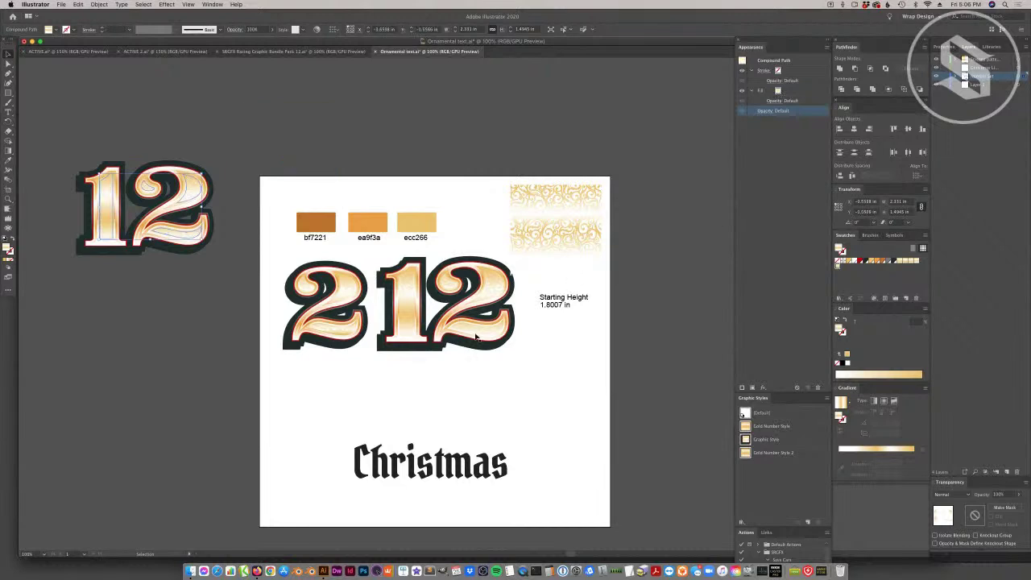
Expand the fill of the copied 12's swirl inset and ungroup the result.
{"action": "left_click", "coordinate": [99, 4]}
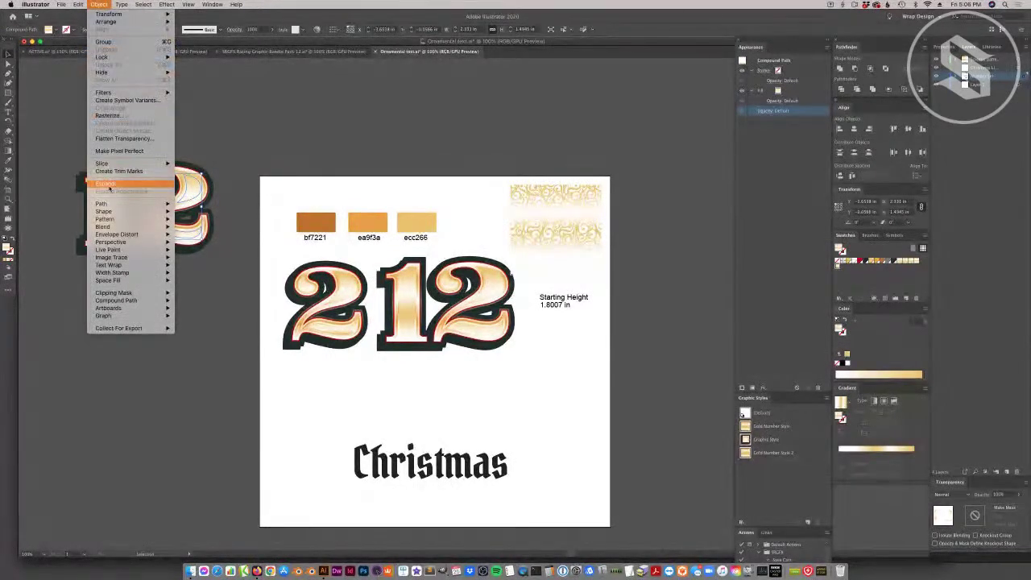
{"action": "left_click", "coordinate": [111, 185]}
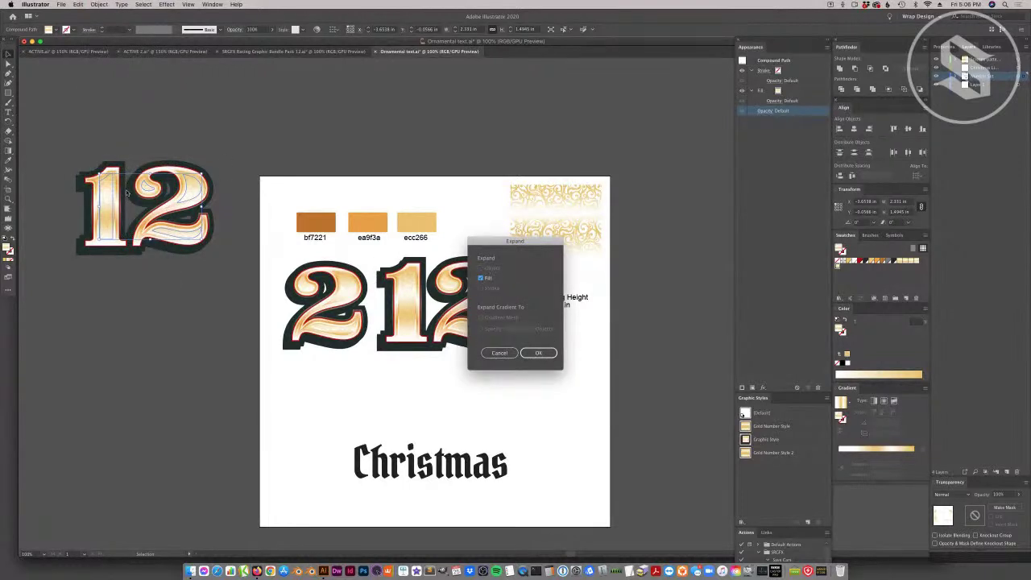
{"action": "left_click", "coordinate": [537, 353]}
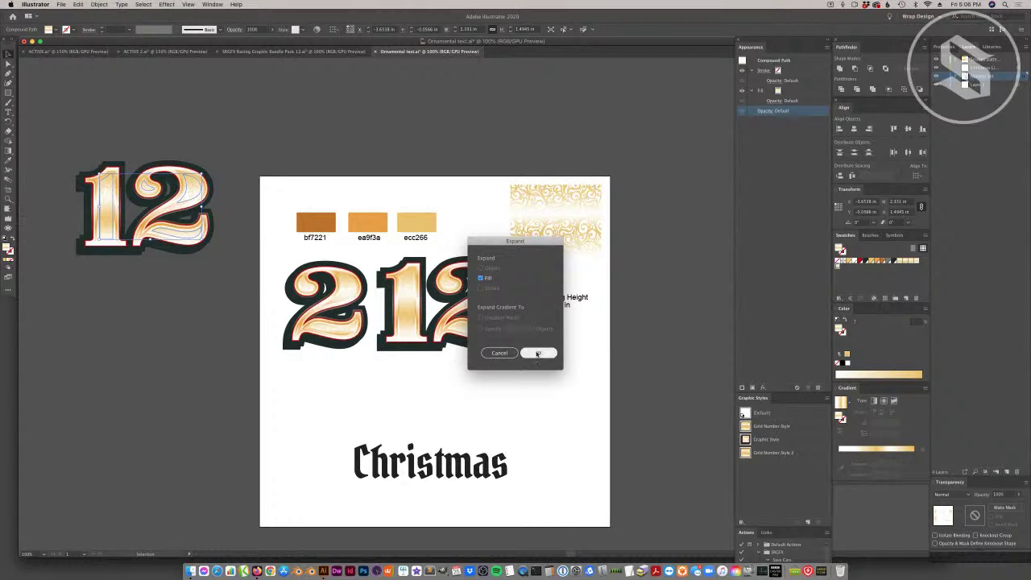
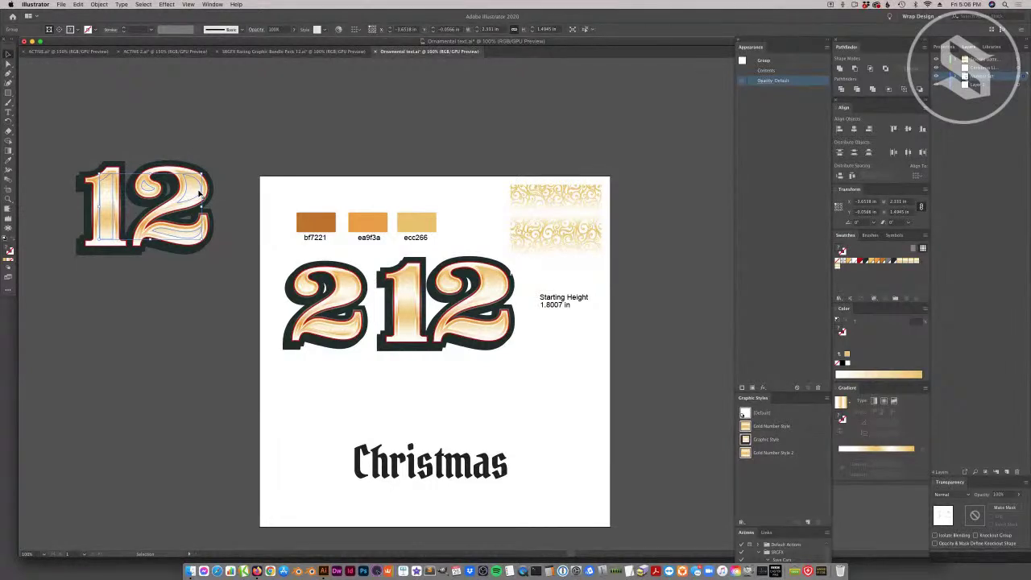
{"action": "right_click", "coordinate": [201, 193]}
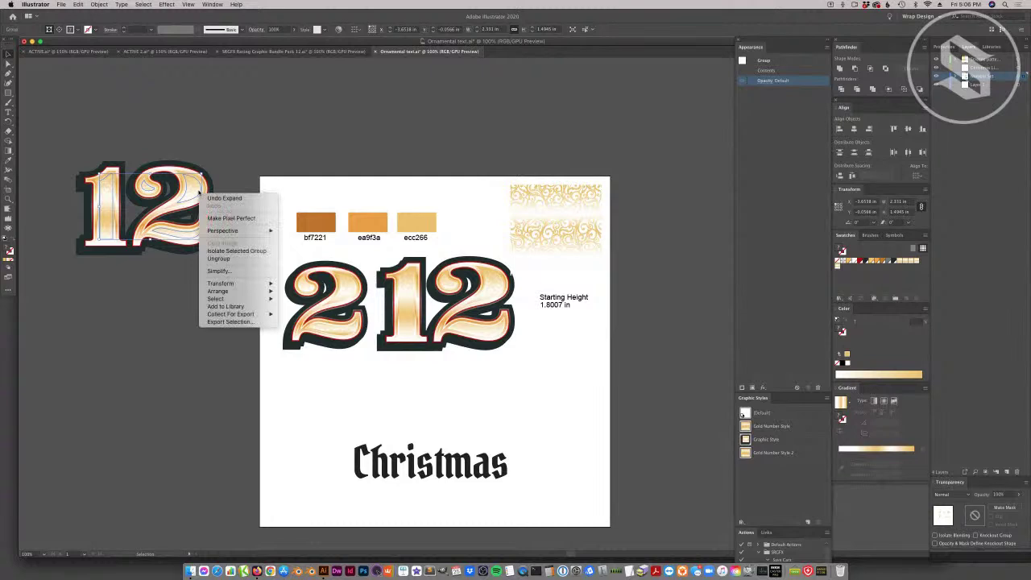
{"action": "left_click", "coordinate": [229, 258]}
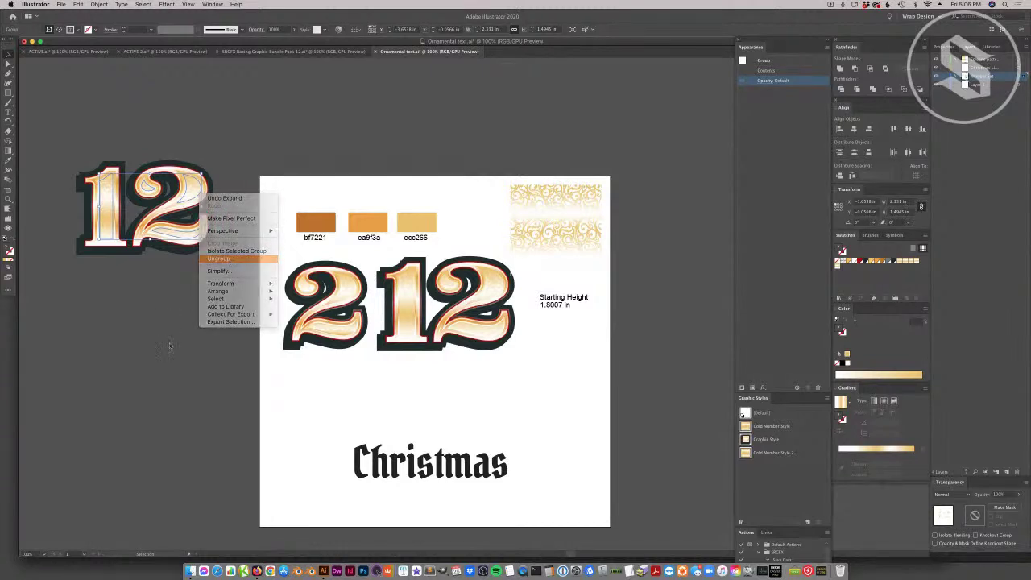
Trim the expanded swirl inset with Pathfinder so the swirls are cut to the digit shapes, and deselect it.
{"action": "left_click", "coordinate": [857, 89]}
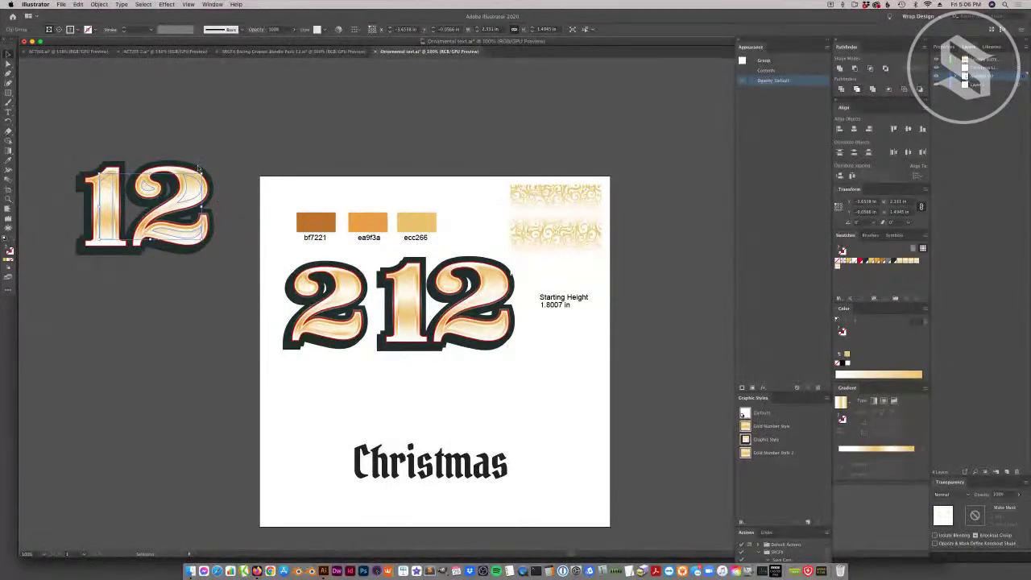
{"action": "left_click", "coordinate": [200, 193]}
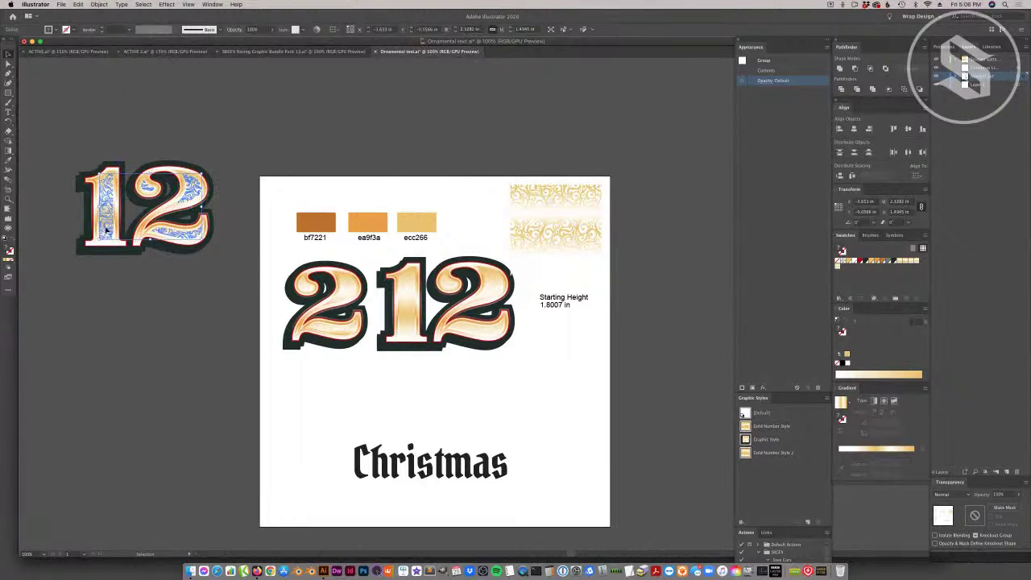
{"action": "left_click", "coordinate": [135, 156]}
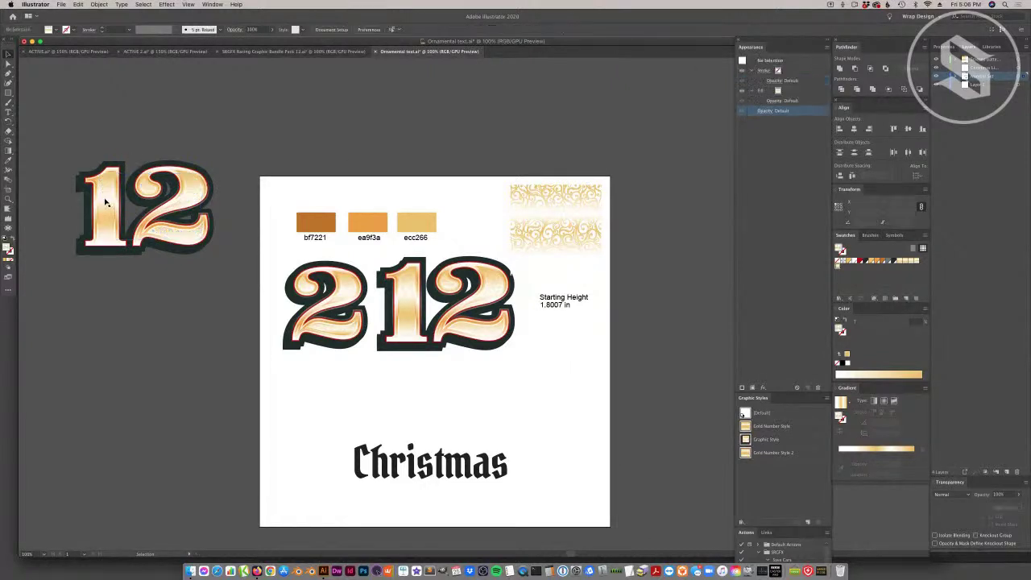
Move the trimmed swirl group away from the copied 12 as a test, and undo the move.
{"action": "left_click", "coordinate": [104, 201]}
{"action": "left_click", "coordinate": [151, 187]}
{"action": "left_click_drag", "start_coordinate": [206, 220], "coordinate": [396, 137]}
{"action": "left_click_drag", "start_coordinate": [397, 84], "coordinate": [266, 167]}
{"action": "key", "text": "super+z"}
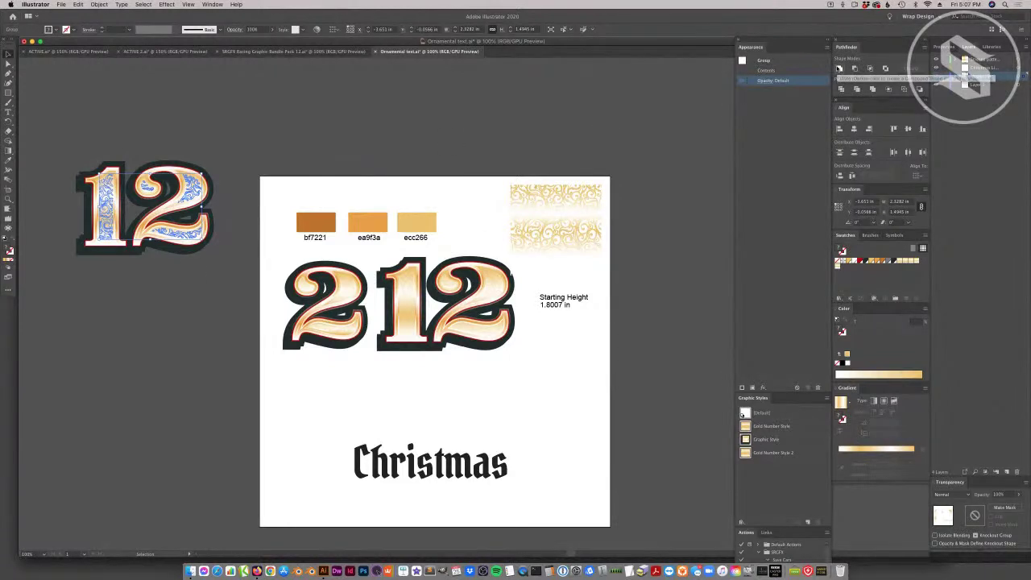
Unite the trimmed swirls with Pathfinder and make them a compound shape.
{"action": "left_click", "coordinate": [839, 68]}
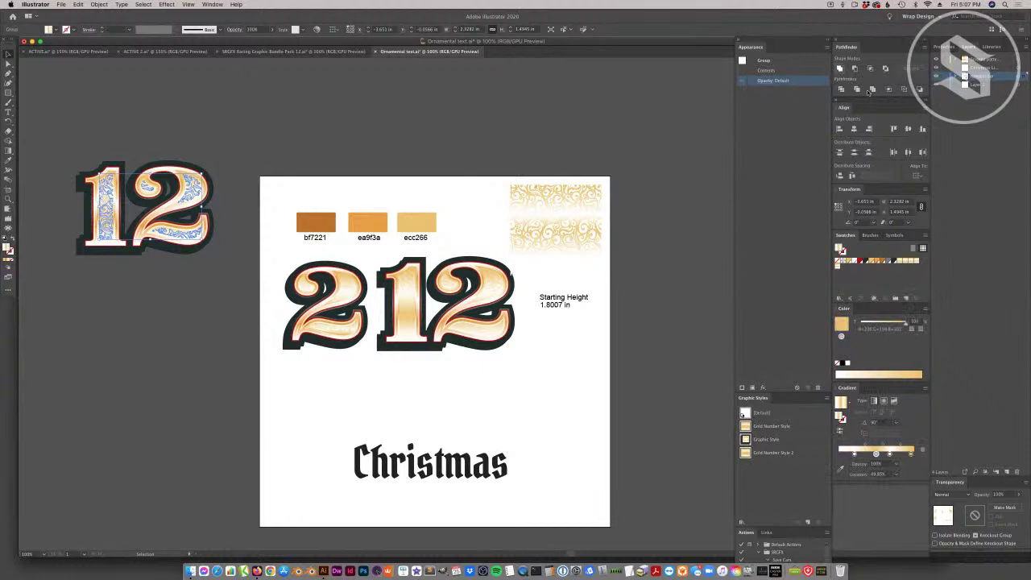
{"action": "left_click", "coordinate": [924, 50]}
{"action": "left_click", "coordinate": [966, 82]}
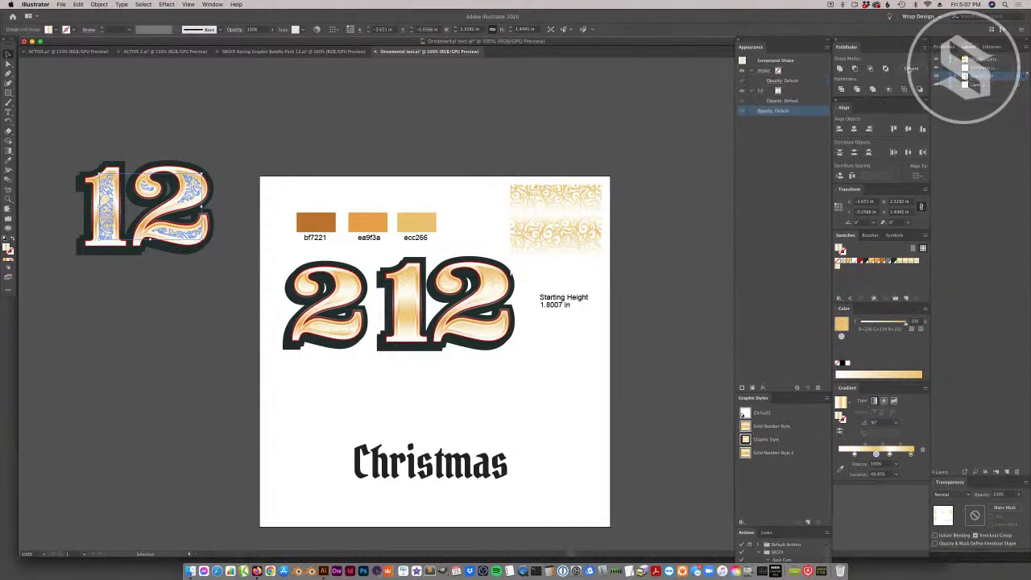
Test-move part of the united swirls, and undo the changes back to the trimmed swirl group.
{"action": "left_click", "coordinate": [327, 125]}
{"action": "left_click_drag", "start_coordinate": [108, 217], "coordinate": [156, 177]}
{"action": "key", "text": "super+z"}
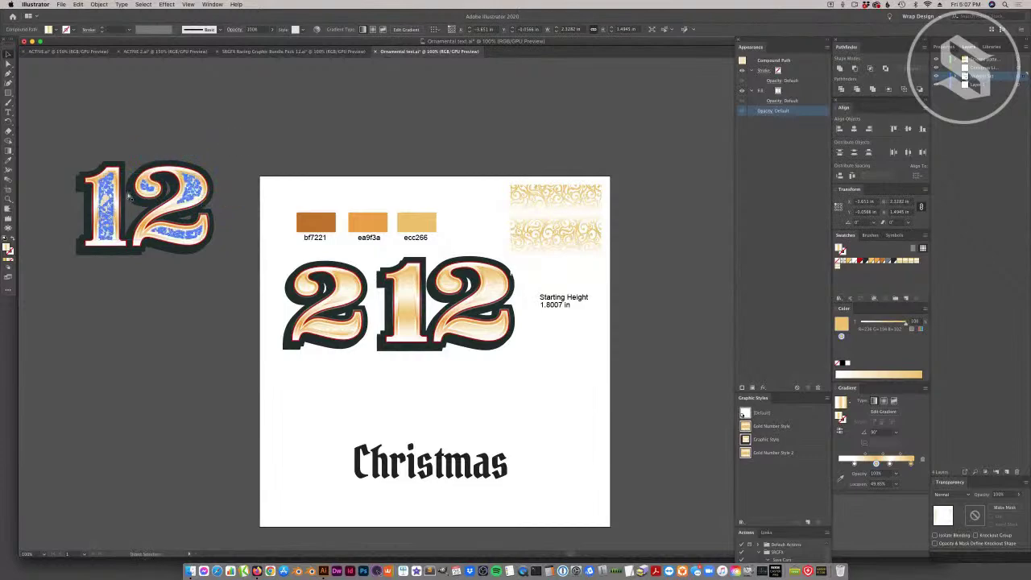
{"action": "key", "text": "super+z"}
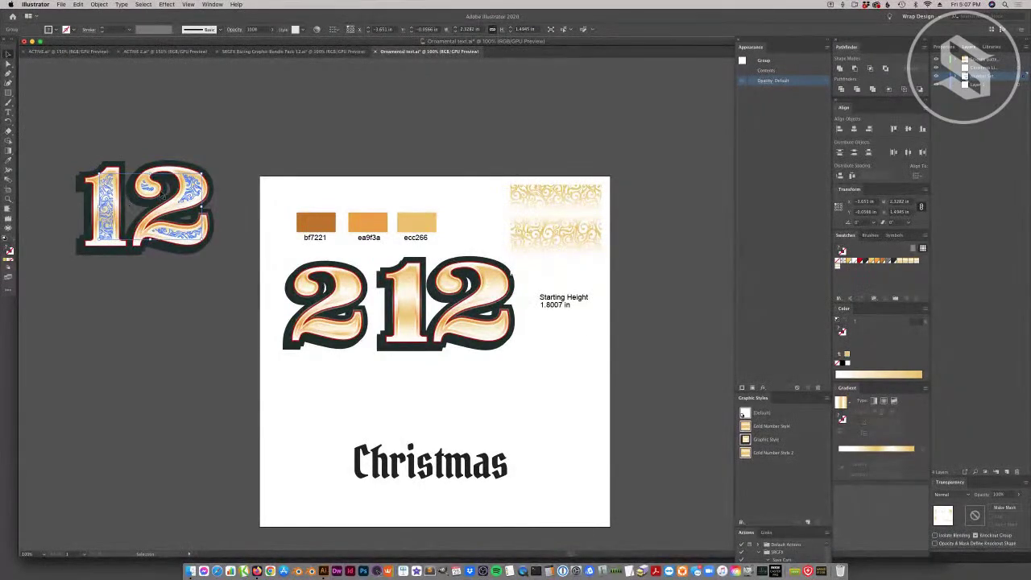
Isolate the trimmed swirl group, add a rectangle with no fill, select all objects with the same fill color, and delete them.
{"action": "mouse_move", "coordinate": [192, 197]}
{"action": "left_mouse_down"}
{"action": "mouse_move", "coordinate": [216, 194]}
{"action": "mouse_move", "coordinate": [210, 175]}
{"action": "mouse_move", "coordinate": [192, 197]}
{"action": "left_mouse_up"}
{"action": "double_click", "coordinate": [190, 200]}
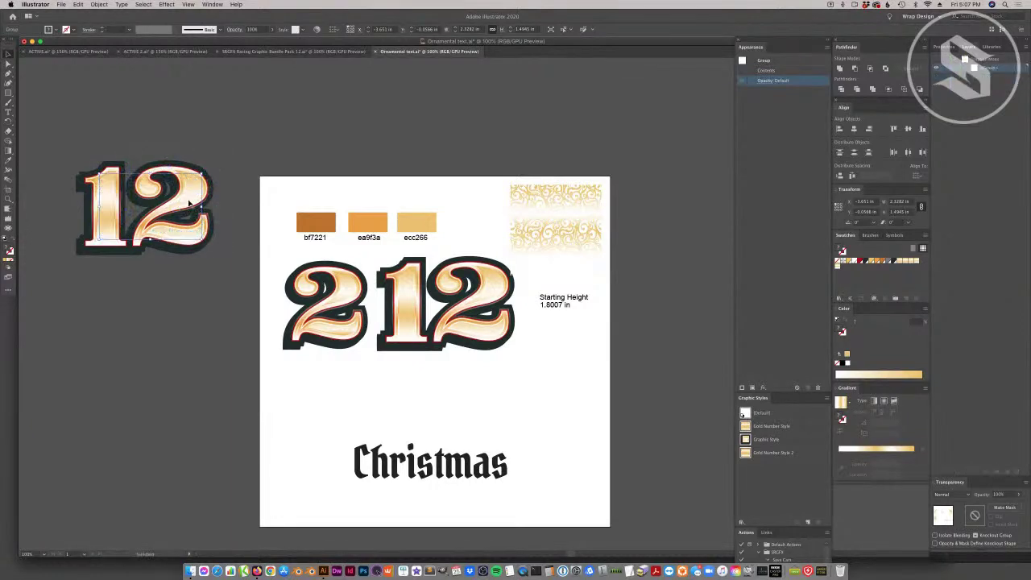
{"action": "left_click", "coordinate": [8, 94]}
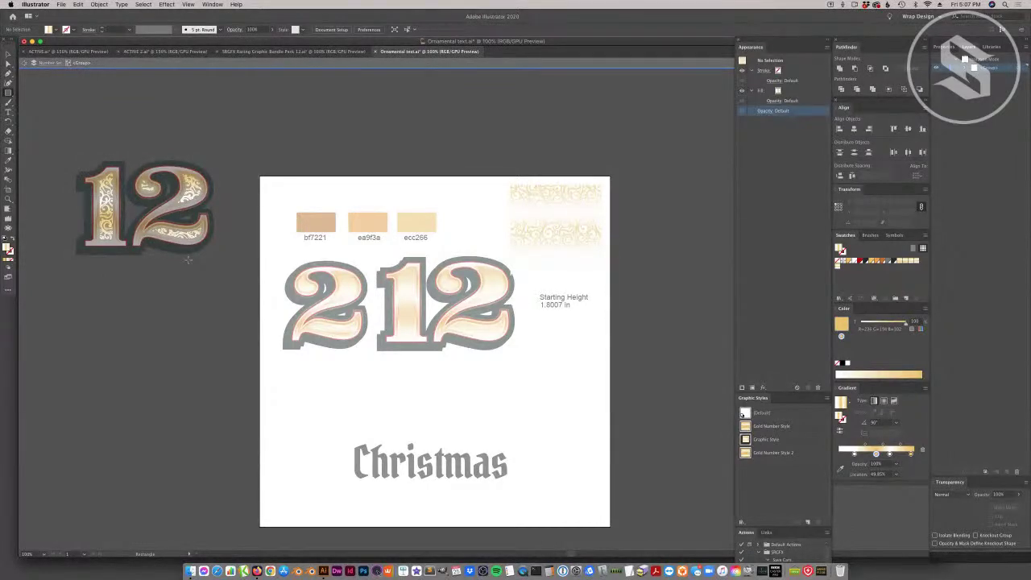
{"action": "mouse_move", "coordinate": [185, 125]}
{"action": "left_mouse_down"}
{"action": "mouse_move", "coordinate": [242, 166]}
{"action": "mouse_move", "coordinate": [251, 160]}
{"action": "left_mouse_up"}
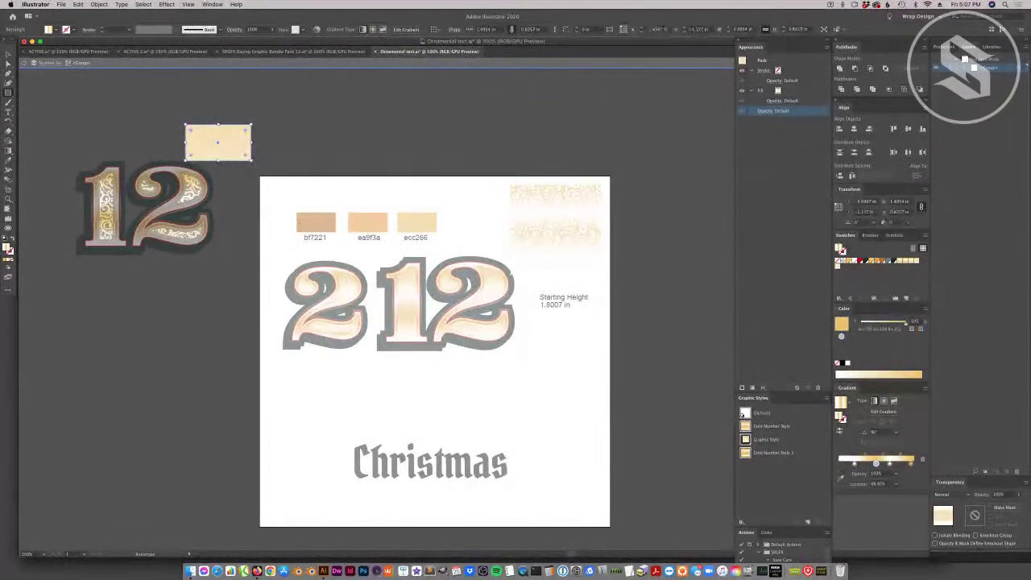
{"action": "left_click", "coordinate": [10, 262]}
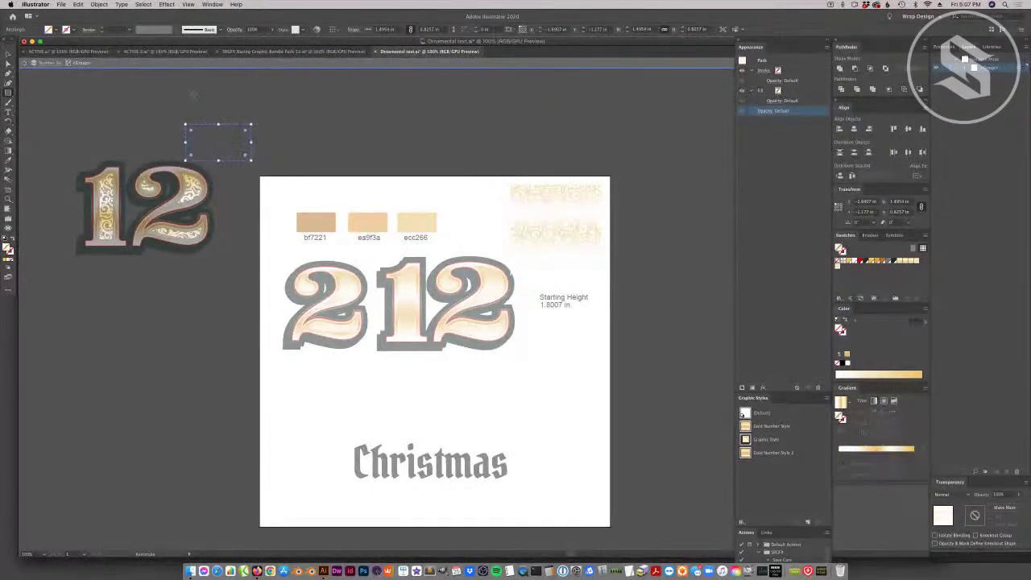
{"action": "left_click", "coordinate": [142, 5]}
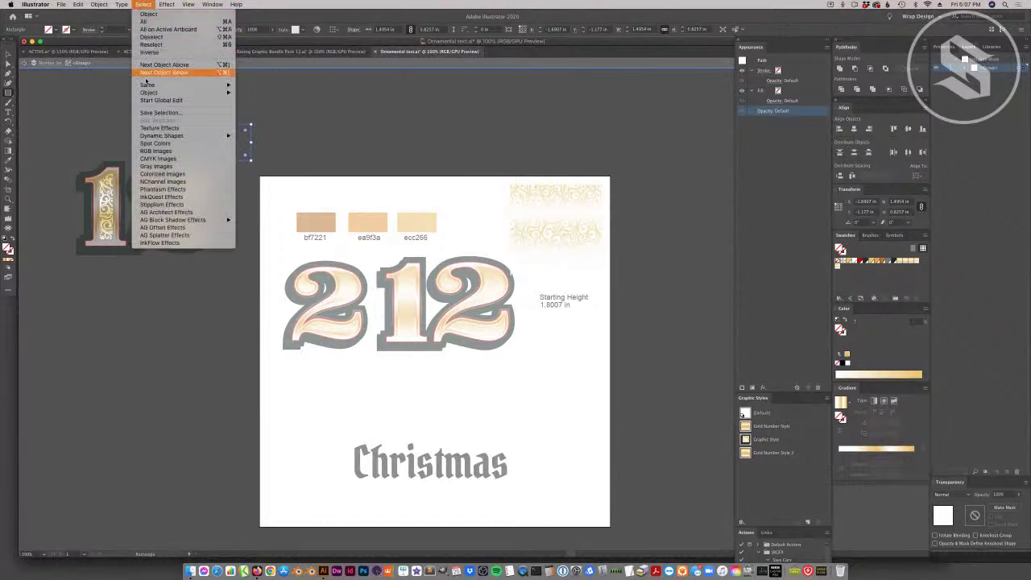
{"action": "mouse_move", "coordinate": [147, 85]}
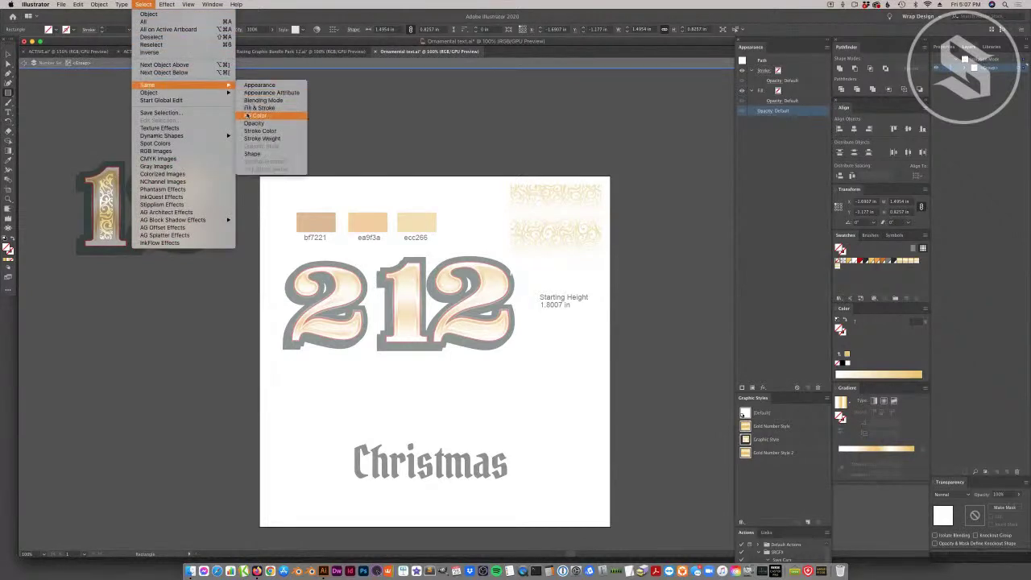
{"action": "left_click", "coordinate": [254, 115]}
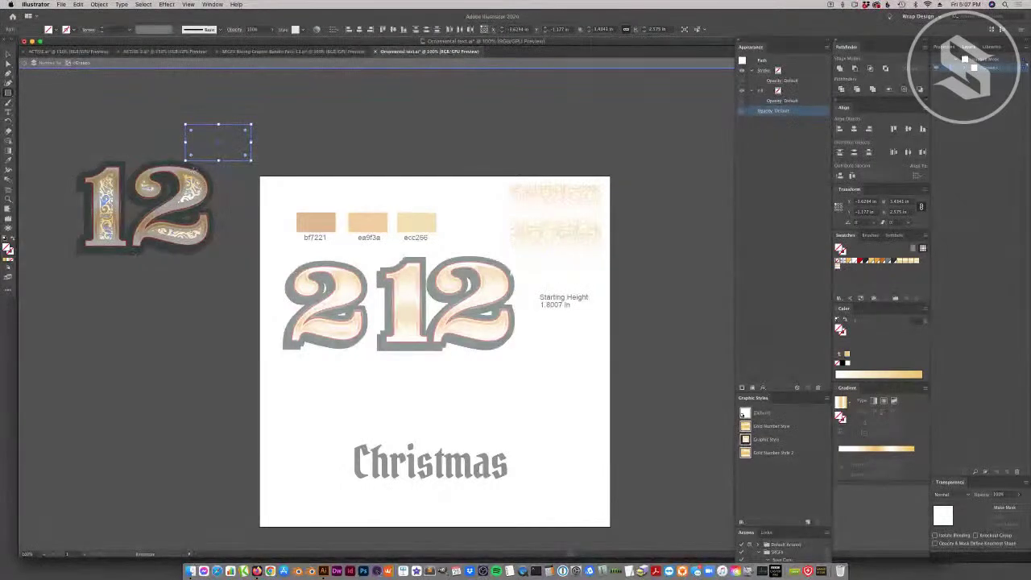
{"action": "key", "text": "Delete"}
{"action": "left_click", "coordinate": [9, 55]}
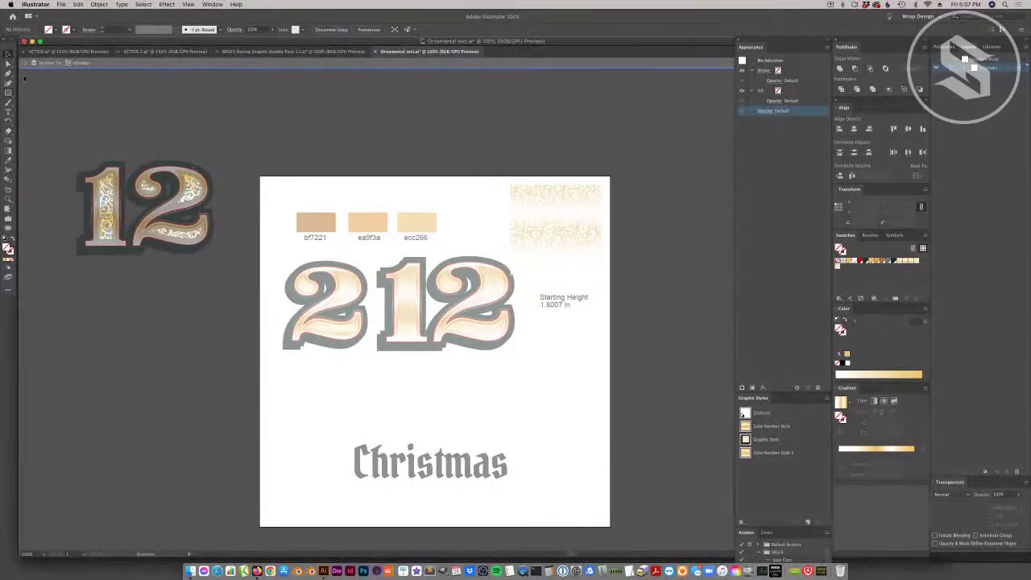
Combine the remaining swirls in the isolated group into one compound path, and leave isolation mode.
{"action": "left_click", "coordinate": [151, 216]}
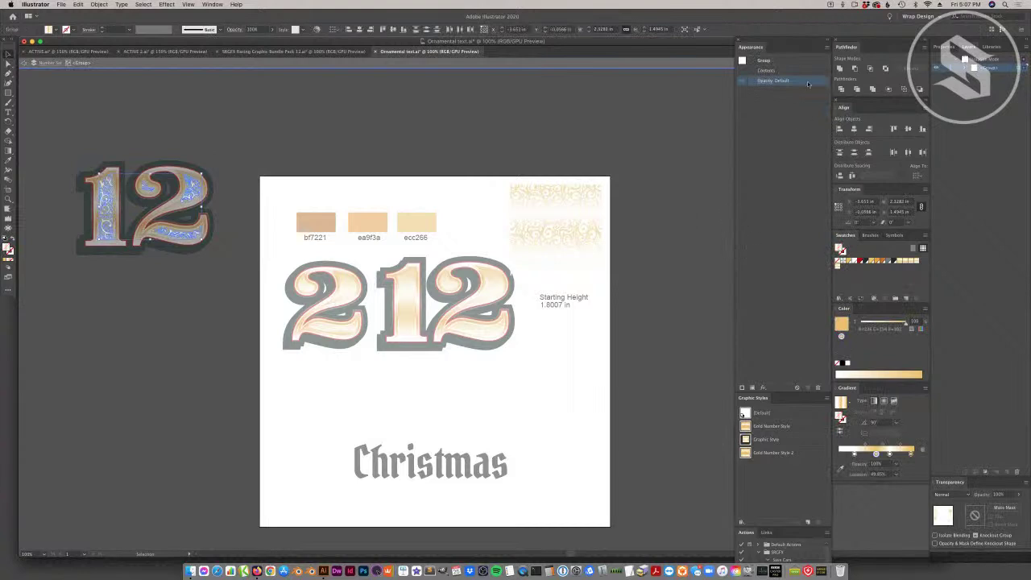
{"action": "left_click", "coordinate": [924, 47]}
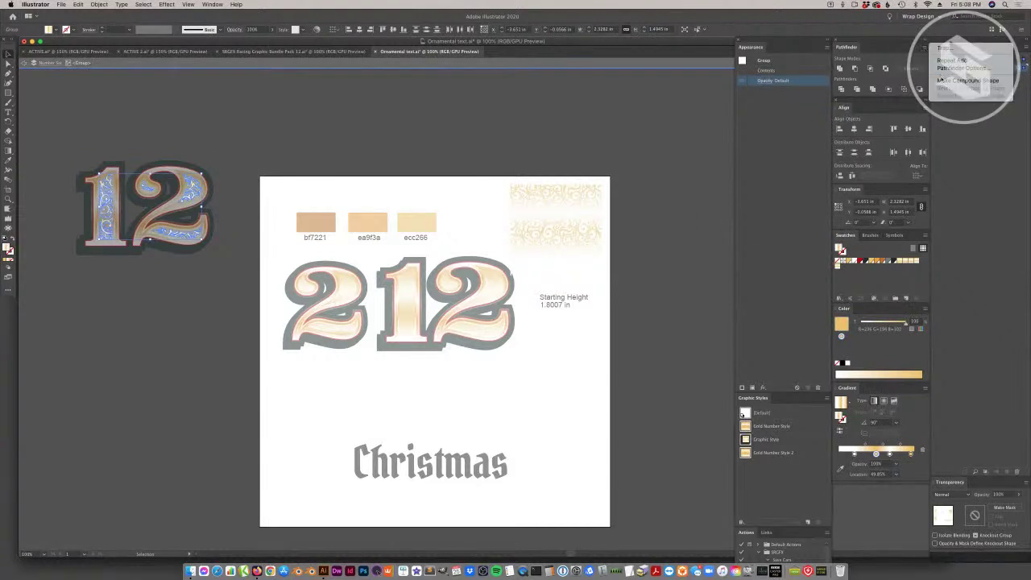
{"action": "left_click", "coordinate": [939, 80]}
{"action": "left_click", "coordinate": [141, 256]}
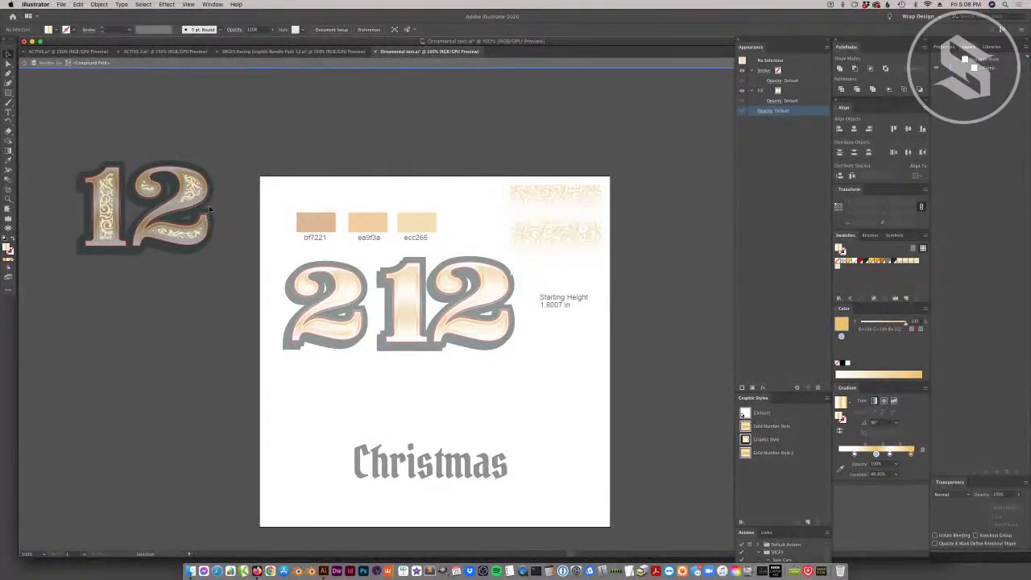
{"action": "left_click", "coordinate": [193, 195]}
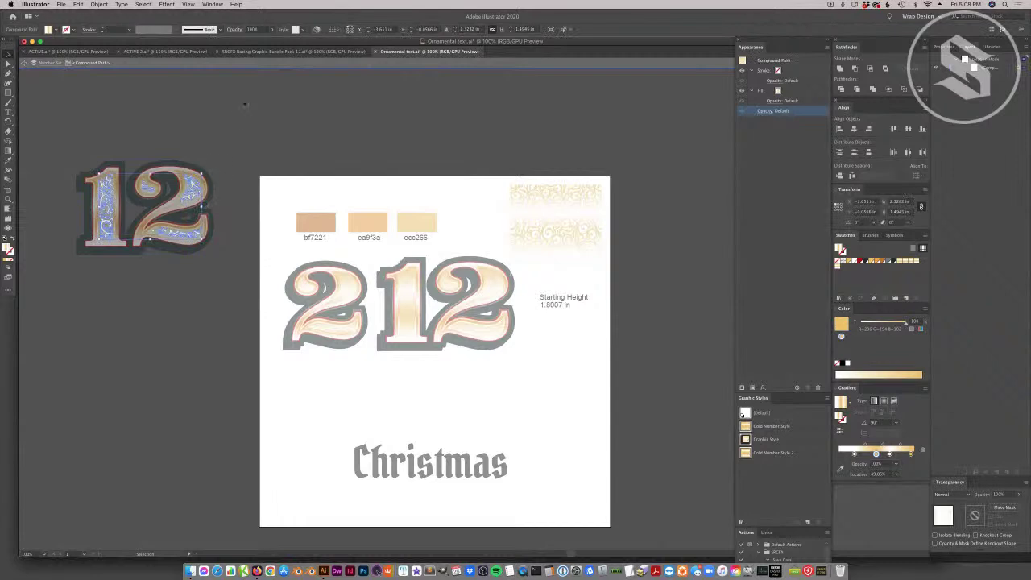
{"action": "left_click", "coordinate": [253, 63]}
{"action": "left_click", "coordinate": [253, 63]}
Copy the gold gradient from the ornamental pattern onto the compound swirls with the Eyedropper.
{"action": "left_click", "coordinate": [193, 197]}
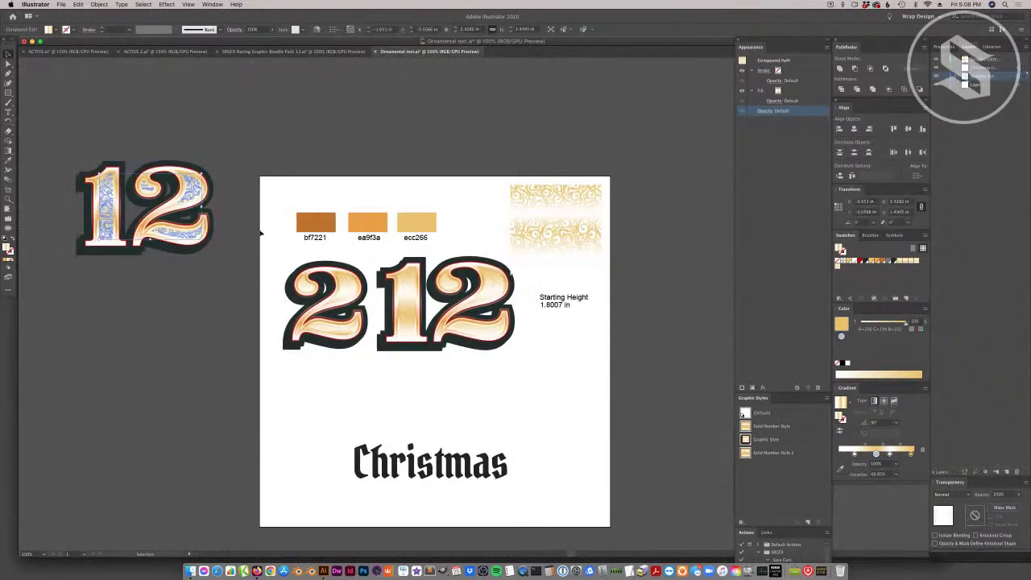
{"action": "key", "text": "i"}
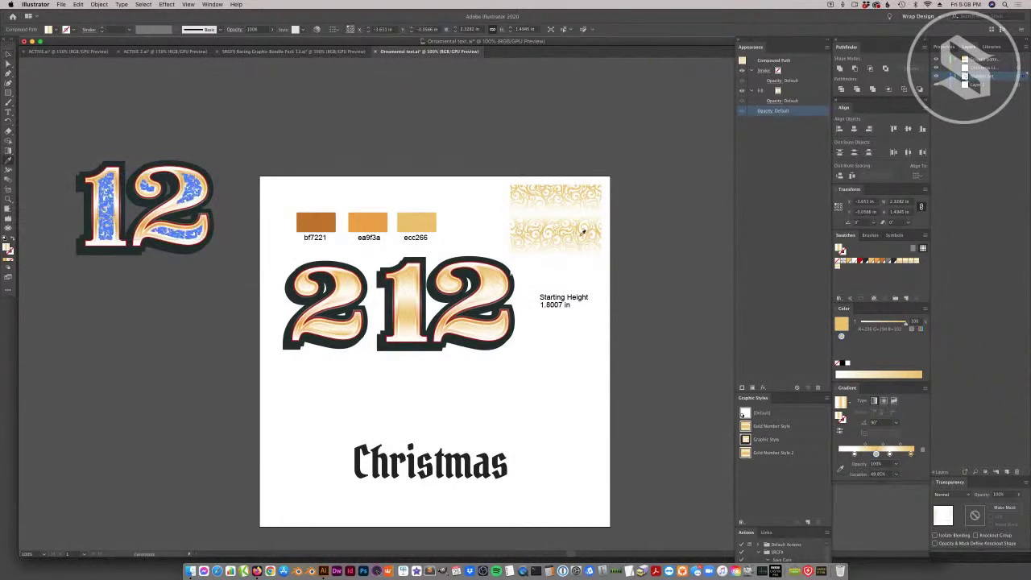
{"action": "left_click", "coordinate": [536, 203]}
{"action": "left_click", "coordinate": [8, 55]}
Move the whole copied 12 onto the artboard, below and right of the original 12, and deselect it.
{"action": "left_click", "coordinate": [88, 109]}
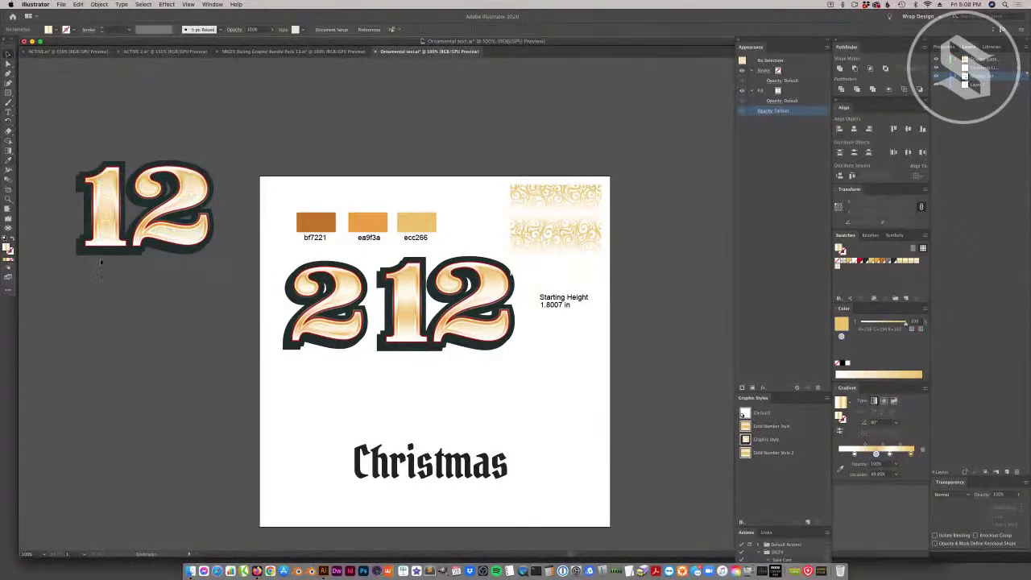
{"action": "left_click_drag", "start_coordinate": [200, 191], "coordinate": [618, 379]}
{"action": "key", "text": "super+shift+a"}
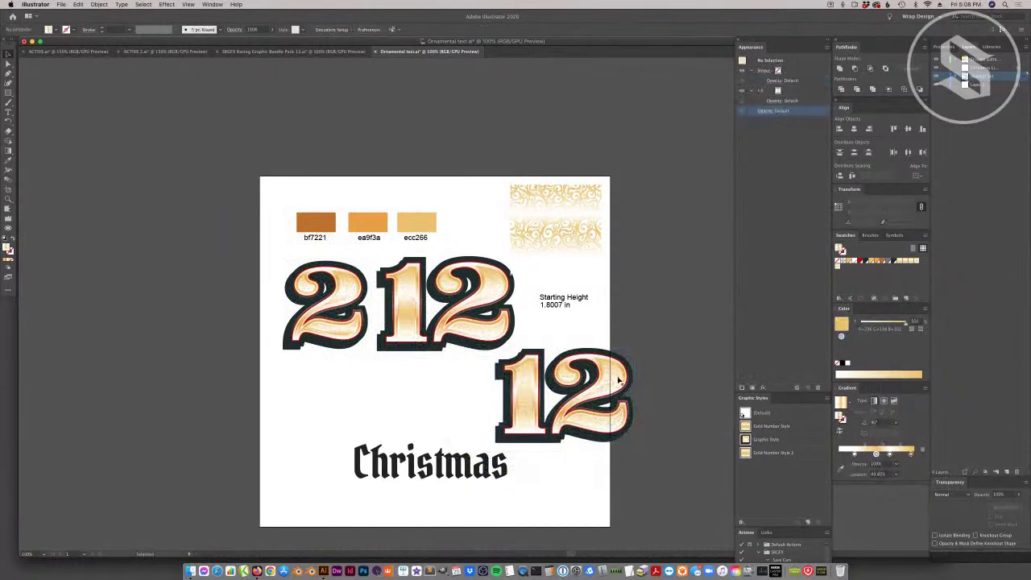
Move the middle gold stop of the copied 12's swirl gradient to about 45%, and deselect the swirls.
{"action": "left_click", "coordinate": [619, 379]}
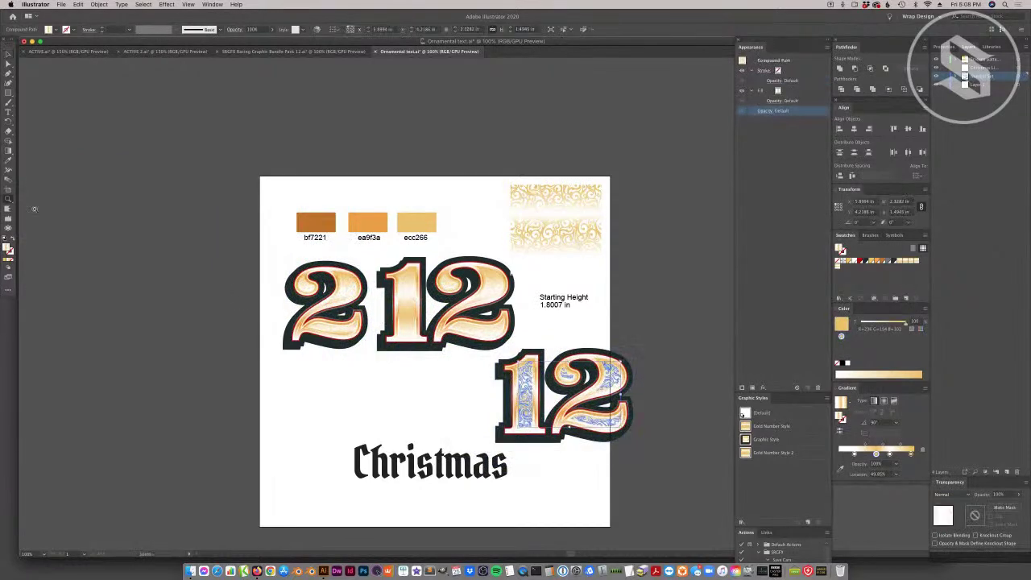
{"action": "key", "text": "super+equal"}
{"action": "key", "text": "super+equal"}
{"action": "key", "text": "super+equal"}
{"action": "key", "text": "super+equal"}
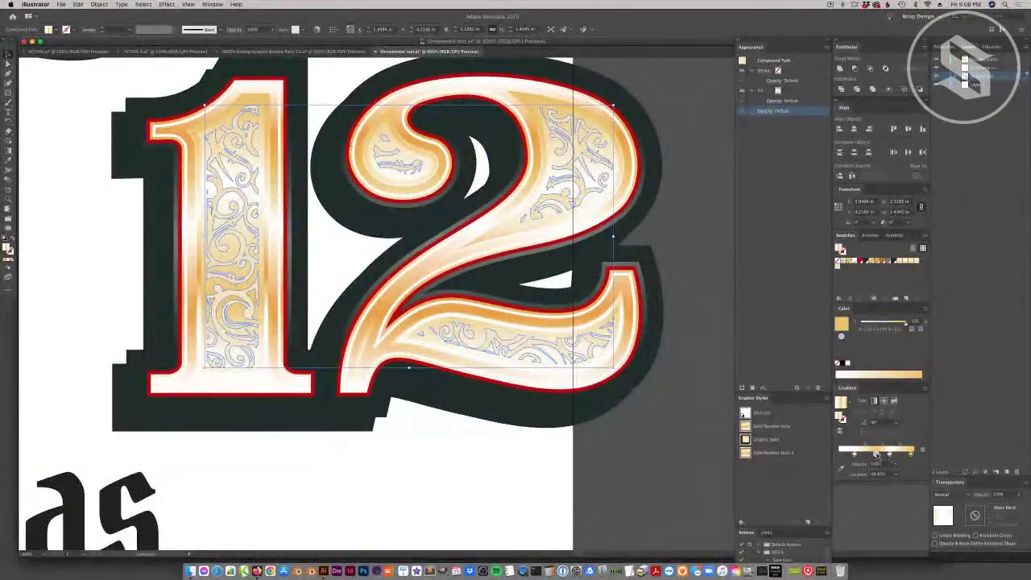
{"action": "left_click_drag", "start_coordinate": [876, 454], "coordinate": [872, 455]}
{"action": "left_click", "coordinate": [614, 499]}
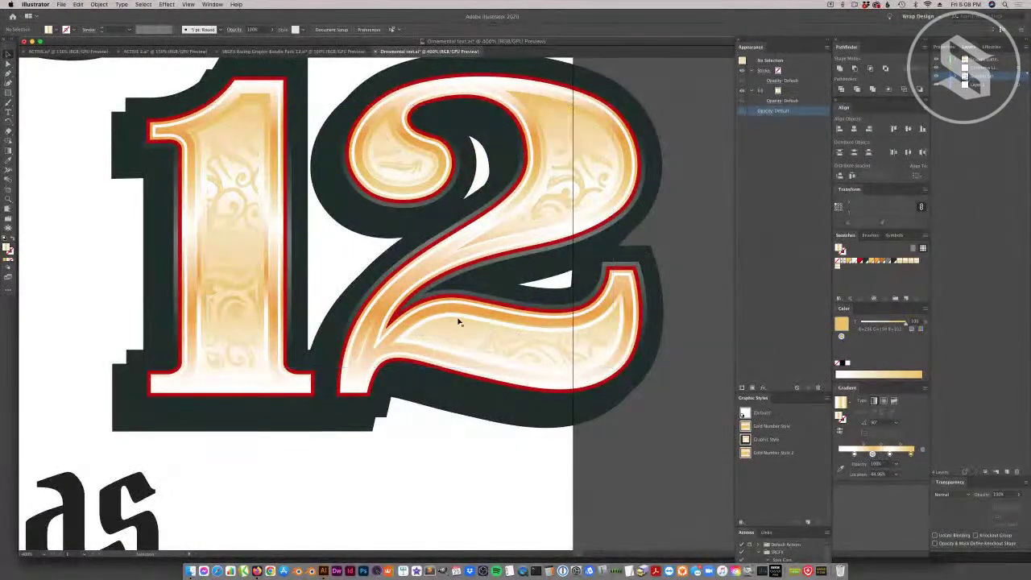
Move the first white stop of the swirl gradient to the very start of the gradient, and deselect the swirls.
{"action": "left_click", "coordinate": [600, 356]}
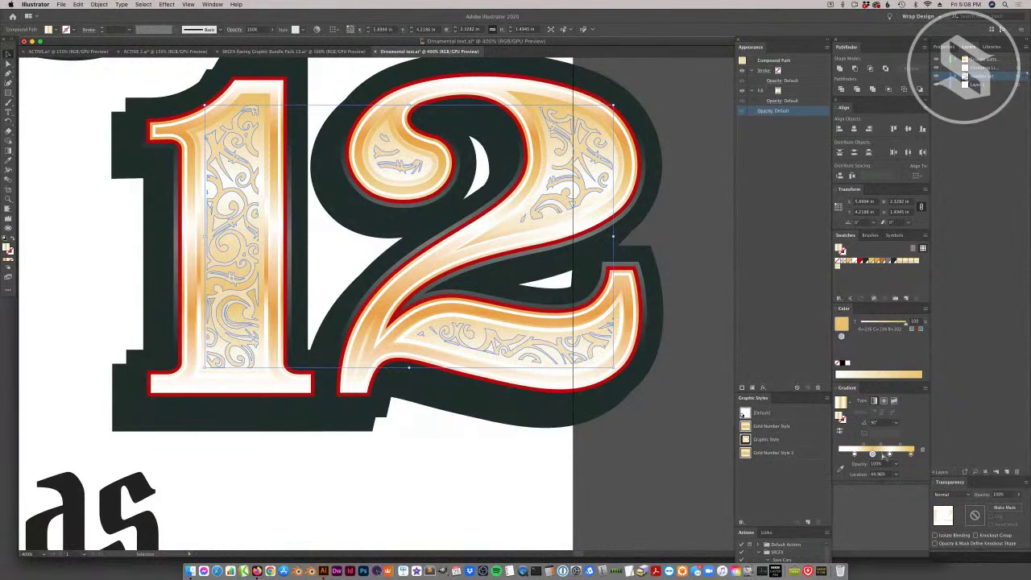
{"action": "left_click_drag", "start_coordinate": [854, 454], "coordinate": [840, 454]}
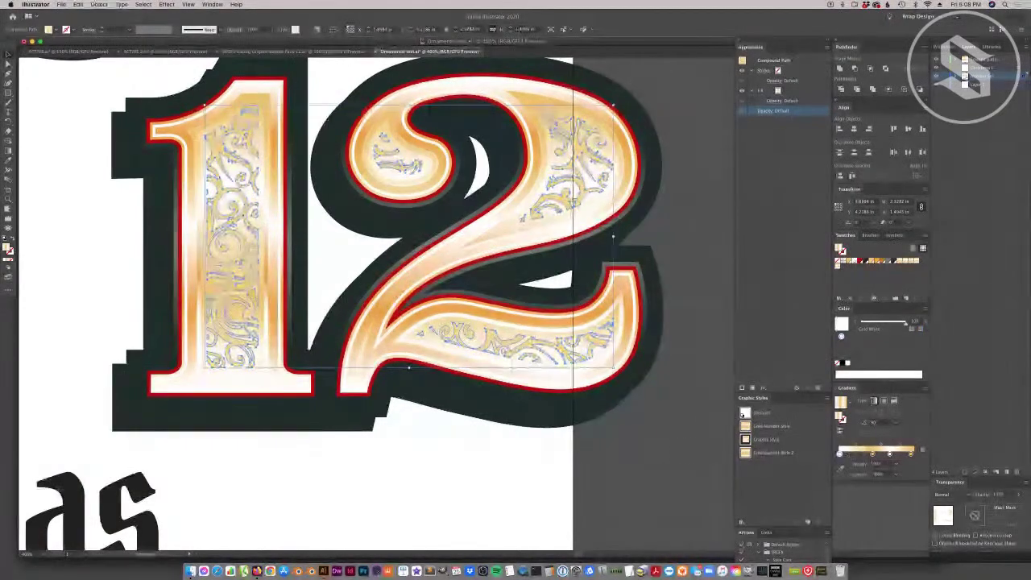
{"action": "left_click", "coordinate": [507, 420]}
Move the swirl compound path off the copied 12 and place it over the original 12's digits, deselecting it.
{"action": "left_click", "coordinate": [497, 344]}
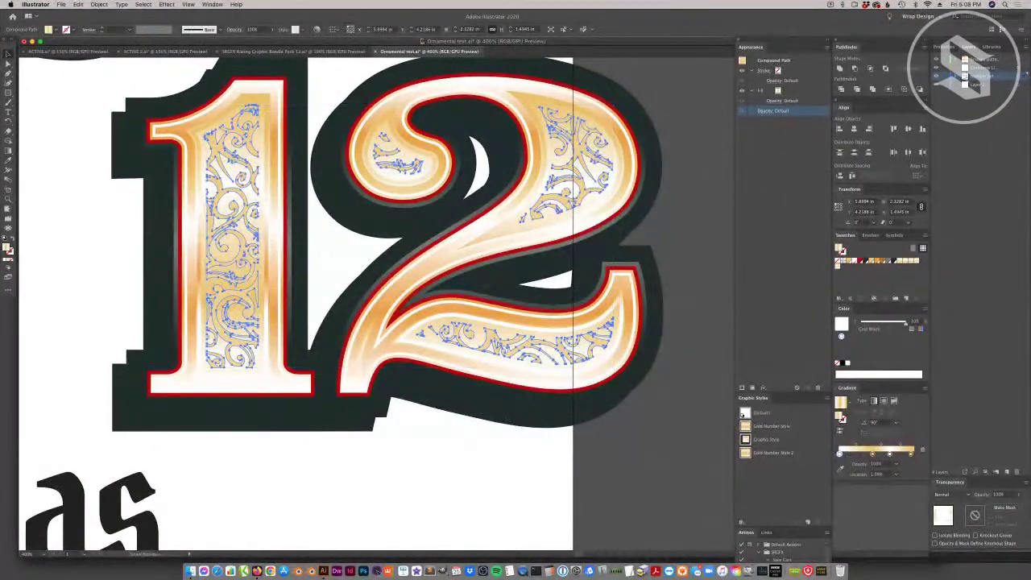
{"action": "key", "text": "super+minus"}
{"action": "key", "text": "super+minus"}
{"action": "key", "text": "super+minus"}
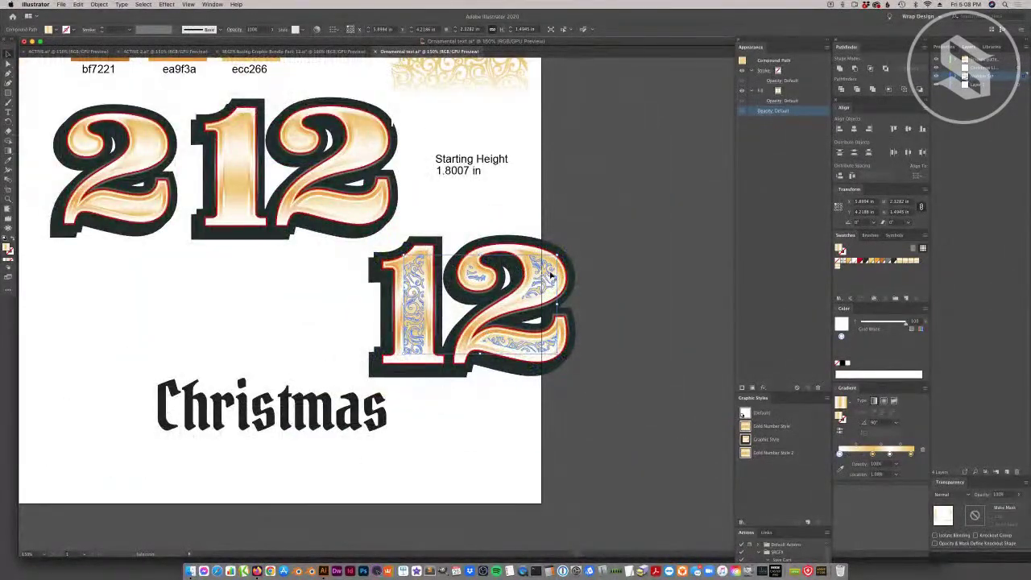
{"action": "left_click_drag", "start_coordinate": [550, 273], "coordinate": [625, 248]}
{"action": "left_click", "coordinate": [304, 115]}
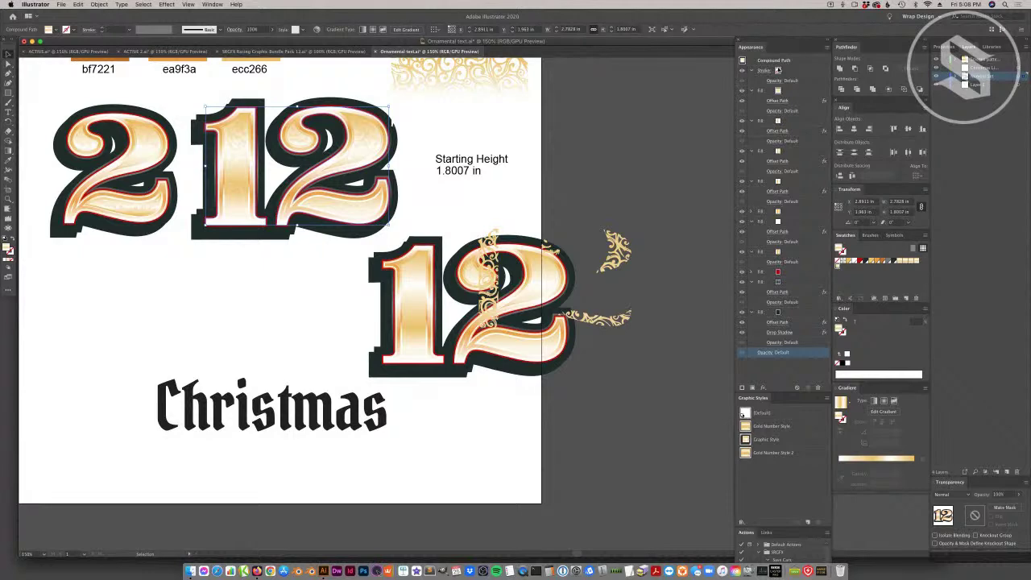
{"action": "left_click", "coordinate": [564, 113]}
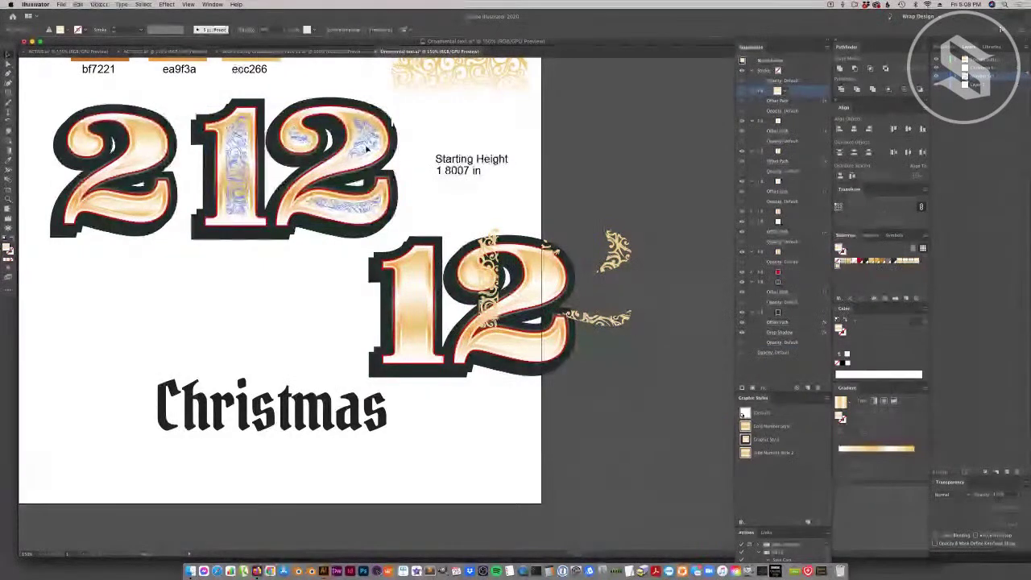
{"action": "left_click_drag", "start_coordinate": [366, 148], "coordinate": [364, 147]}
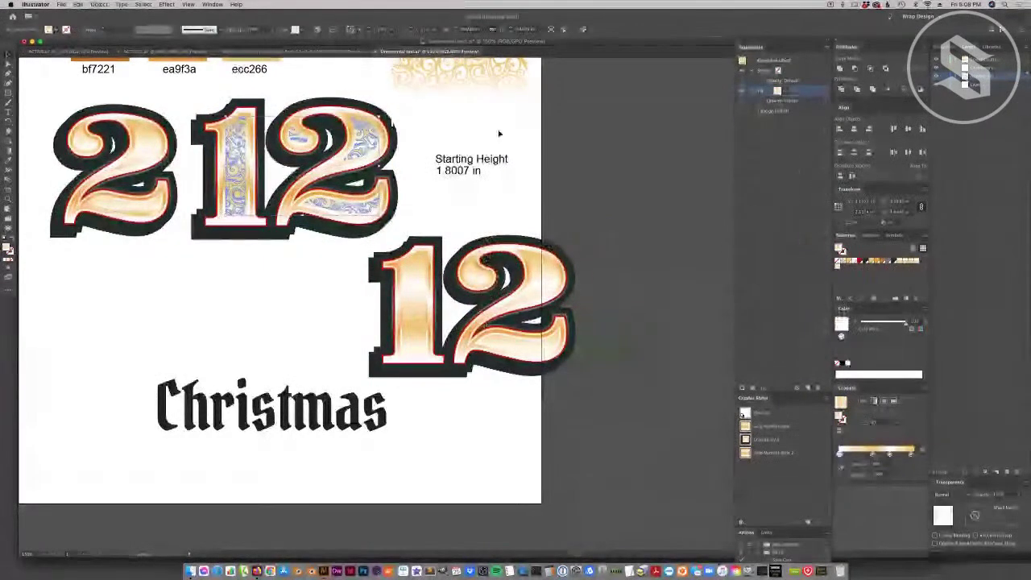
{"action": "key", "text": "super+shift+a"}
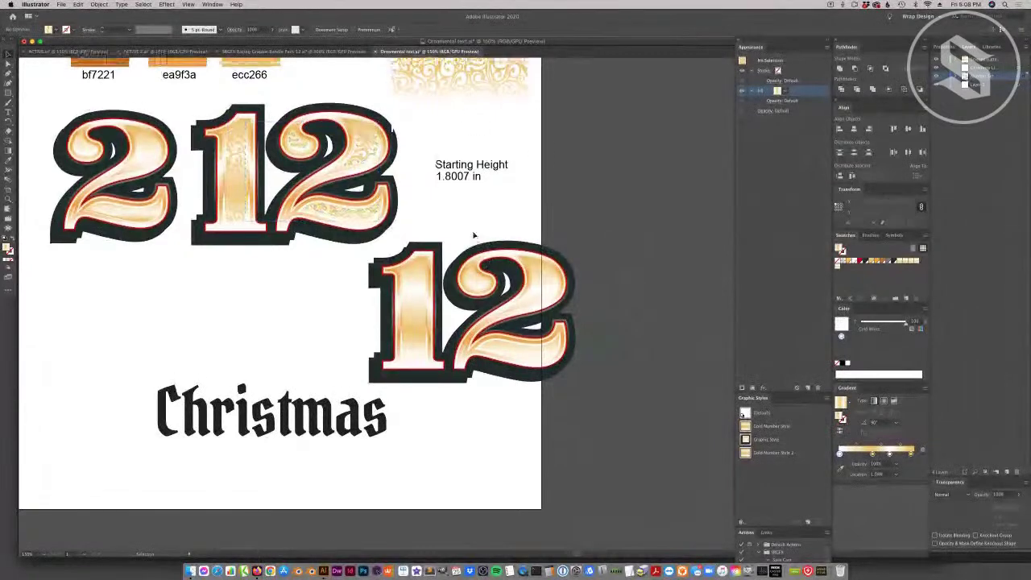
Shift the ornamental pattern sideways so it overlaps the artboard's right edge, and deselect it.
{"action": "scroll", "coordinate": [472, 235], "scroll_direction": "up", "scroll_amount": 3}
{"action": "left_click_drag", "start_coordinate": [451, 145], "coordinate": [487, 150]}
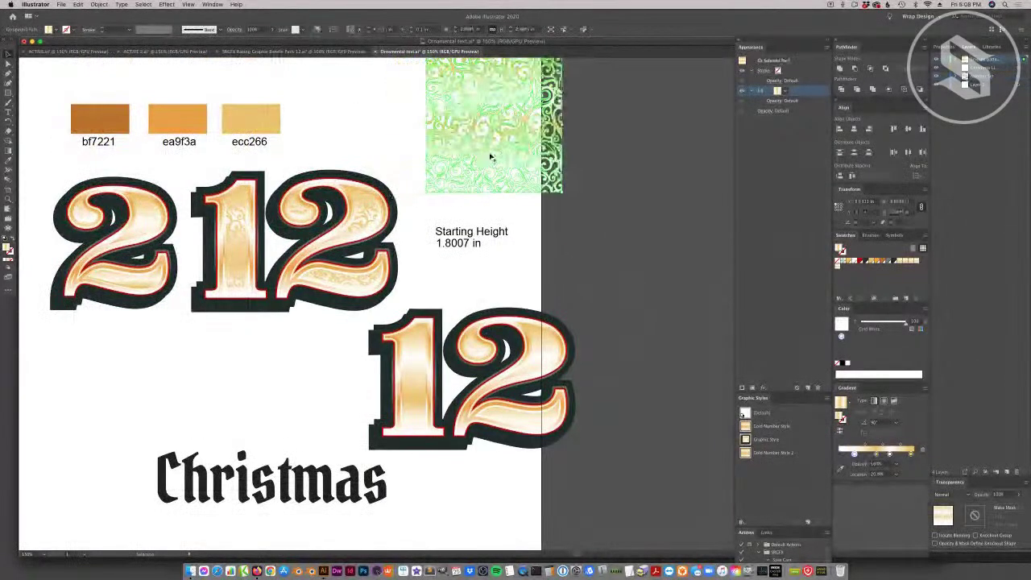
{"action": "left_click", "coordinate": [602, 244]}
Pull the expanded gold layers of the copied 12 away from its outlined base.
{"action": "left_click", "coordinate": [362, 211]}
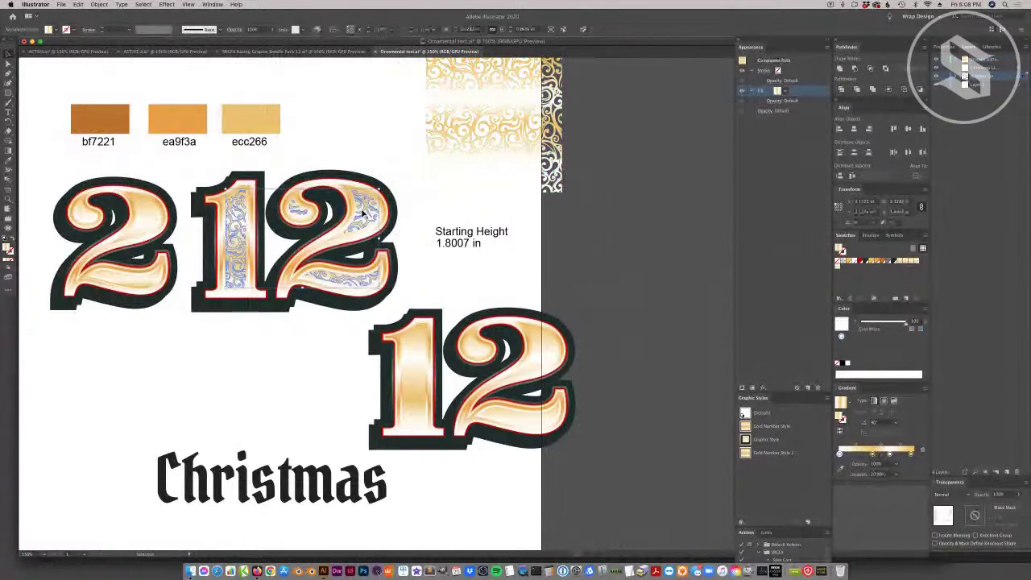
{"action": "left_click", "coordinate": [419, 360]}
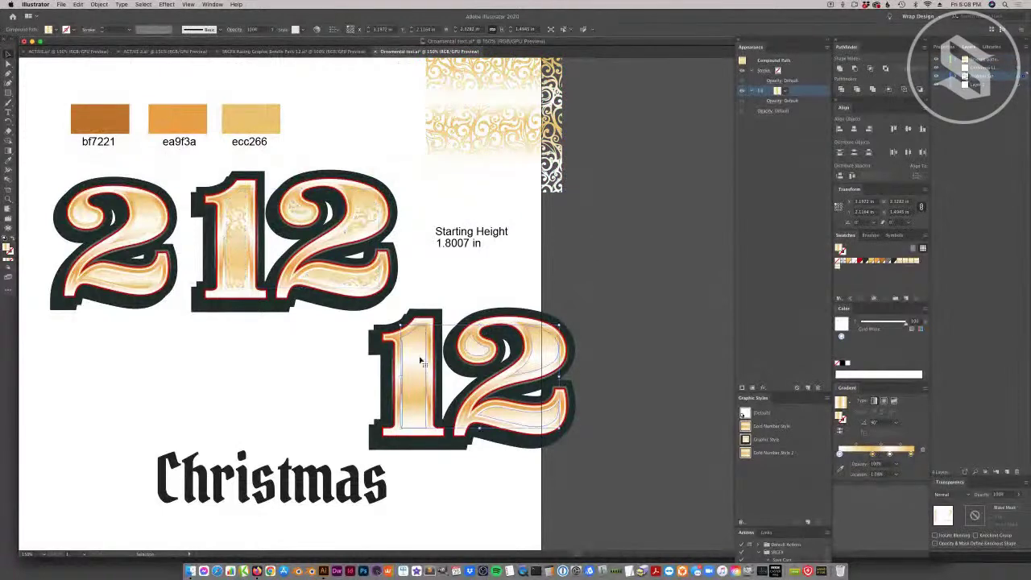
{"action": "left_click_drag", "start_coordinate": [538, 367], "coordinate": [498, 378]}
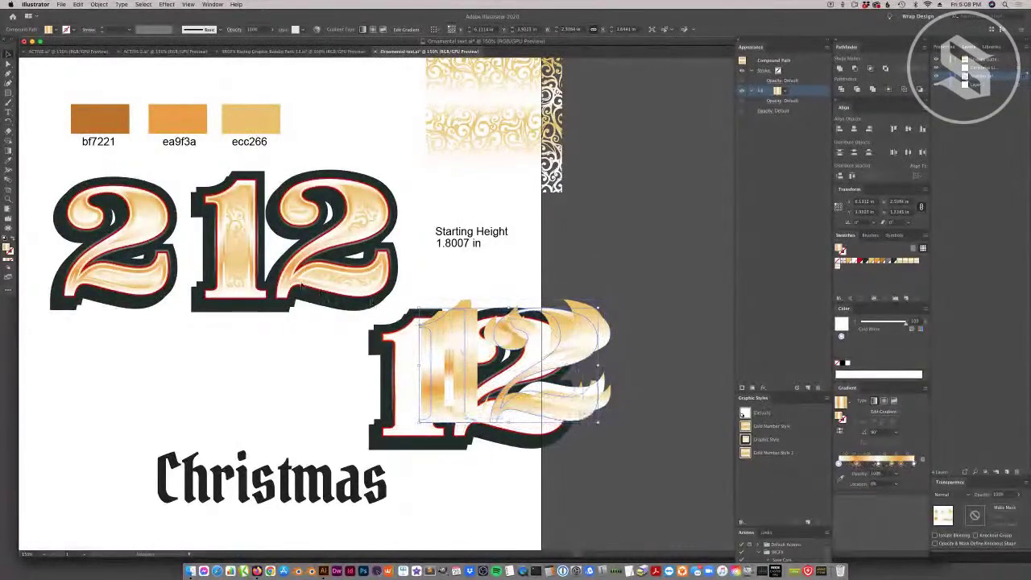
{"action": "left_click", "coordinate": [294, 273]}
{"action": "left_click", "coordinate": [294, 272]}
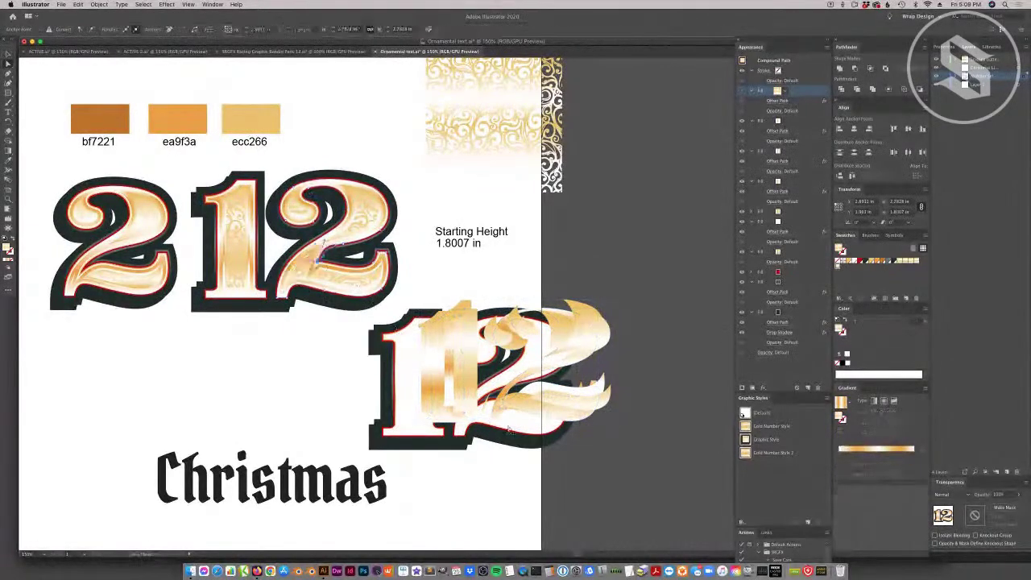
{"action": "left_click", "coordinate": [327, 297]}
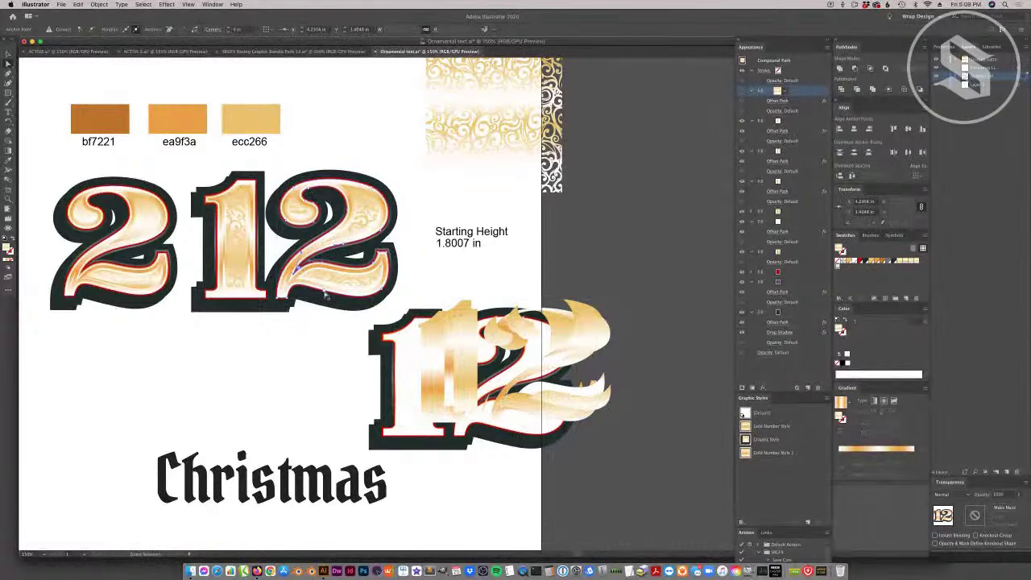
{"action": "left_click", "coordinate": [412, 323]}
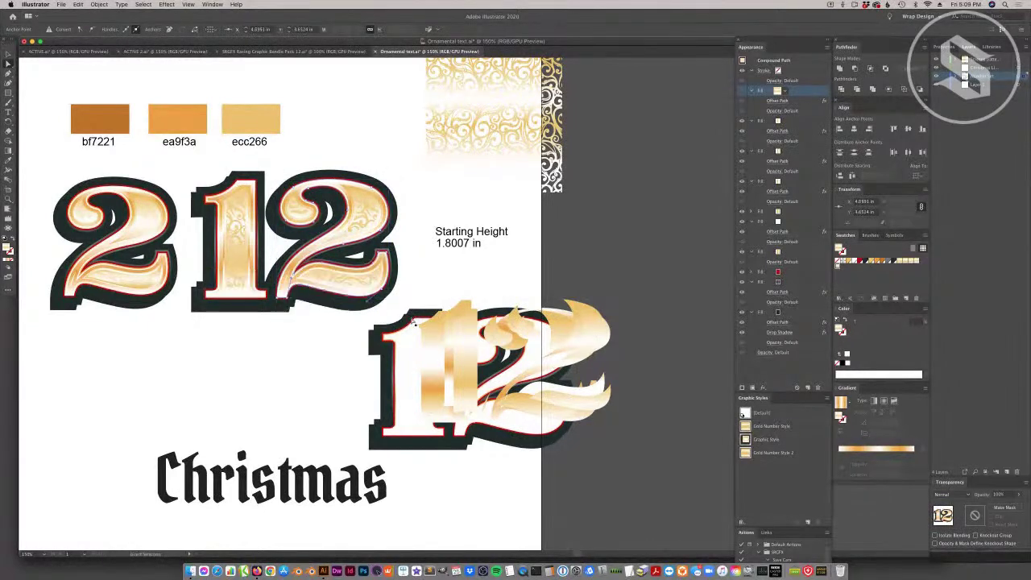
{"action": "left_click", "coordinate": [496, 418]}
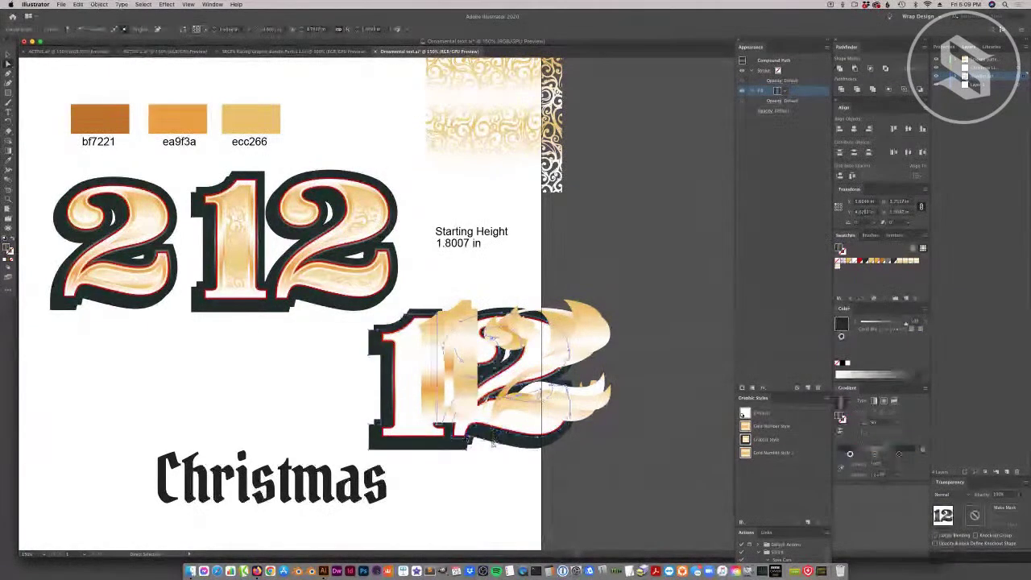
{"action": "key", "text": "super+shift+a"}
Delete all expanded pieces of the copied 12, including the leftover fragments.
{"action": "left_click_drag", "start_coordinate": [665, 322], "coordinate": [376, 451]}
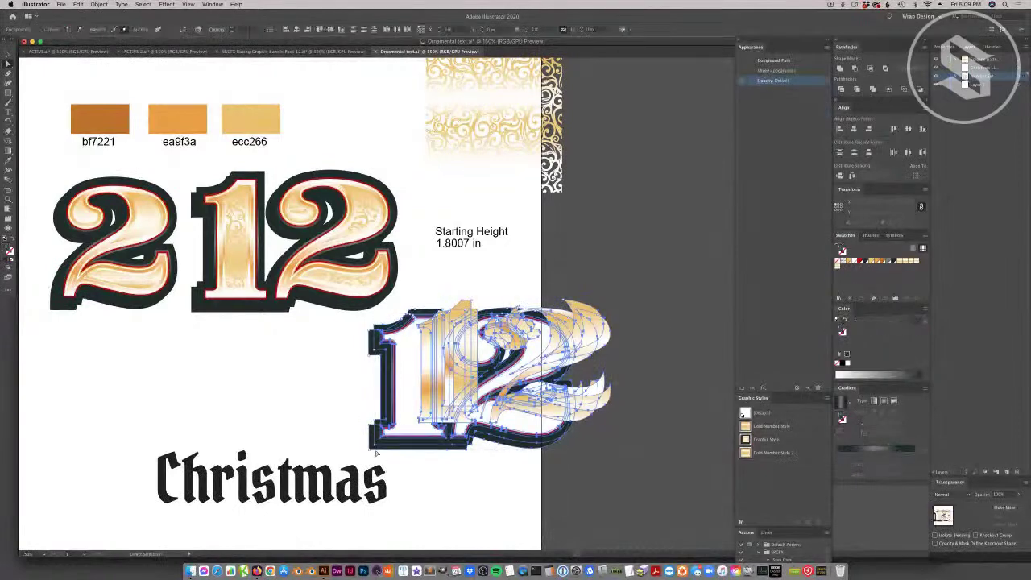
{"action": "left_click", "coordinate": [7, 52]}
{"action": "left_click", "coordinate": [595, 363]}
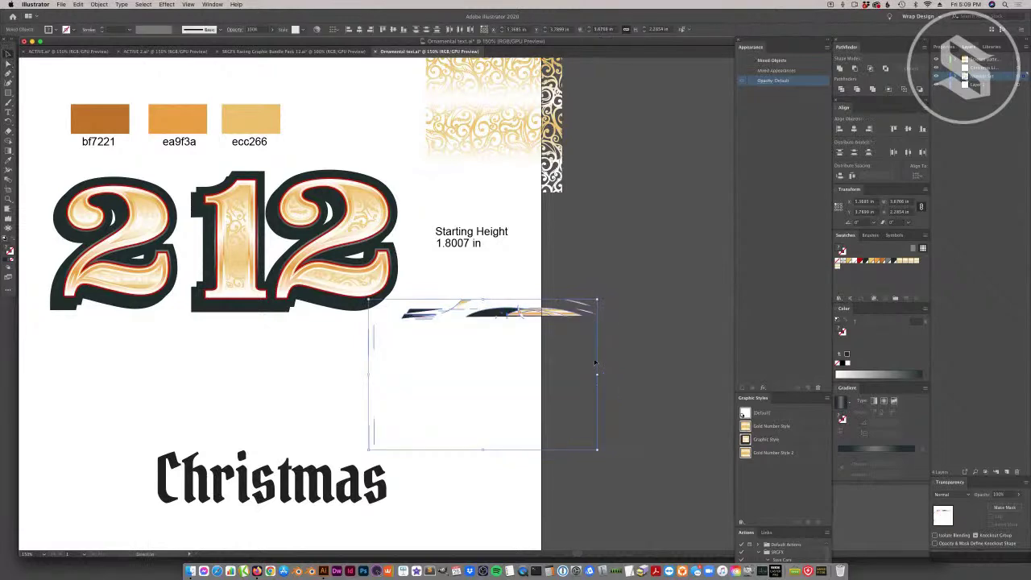
{"action": "key", "text": "Delete"}
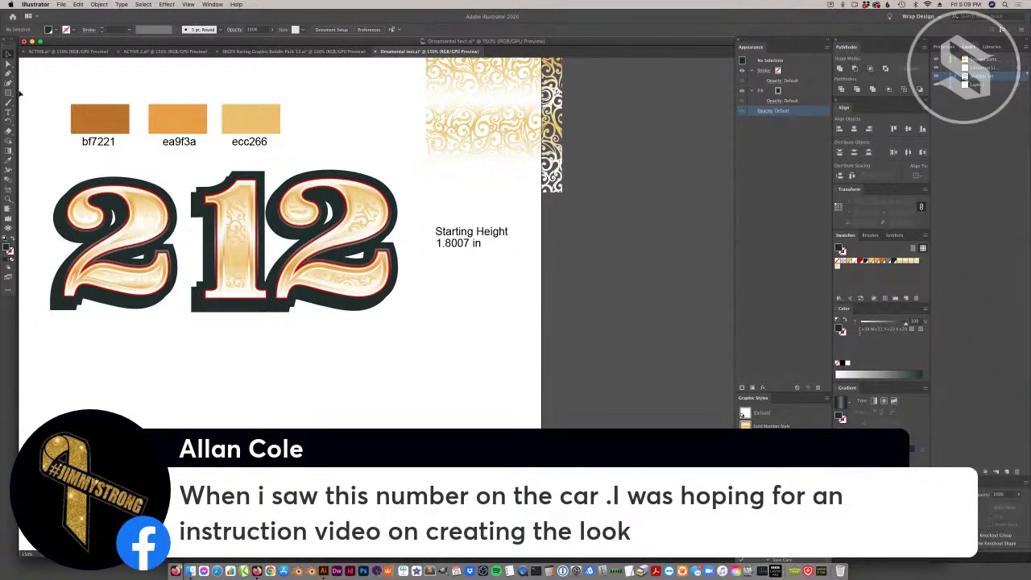
Bring back the deleted leftover fragments of the copied 12 and delete them again.
{"action": "left_click", "coordinate": [341, 241]}
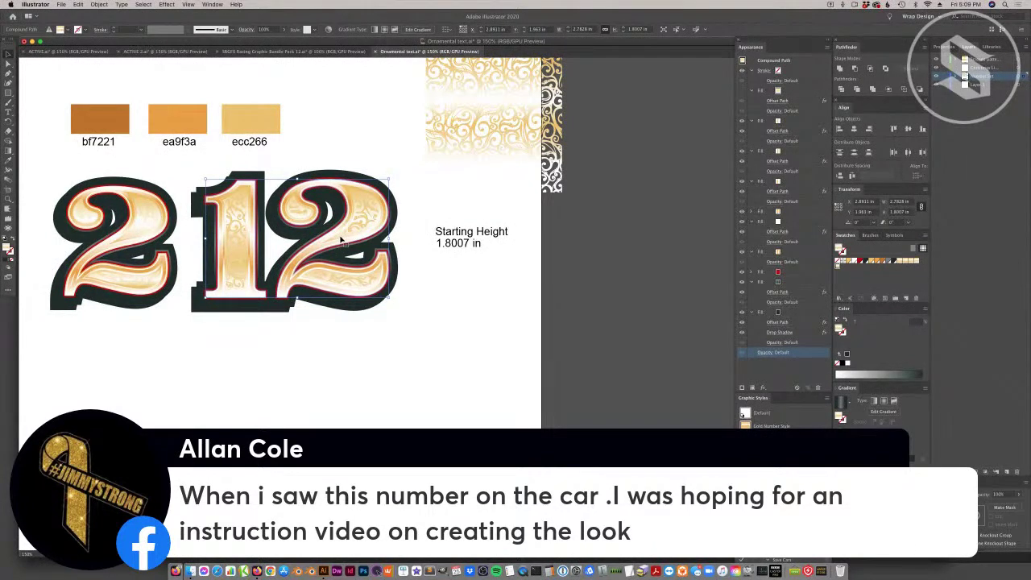
{"action": "left_click", "coordinate": [432, 275]}
{"action": "left_click", "coordinate": [369, 228]}
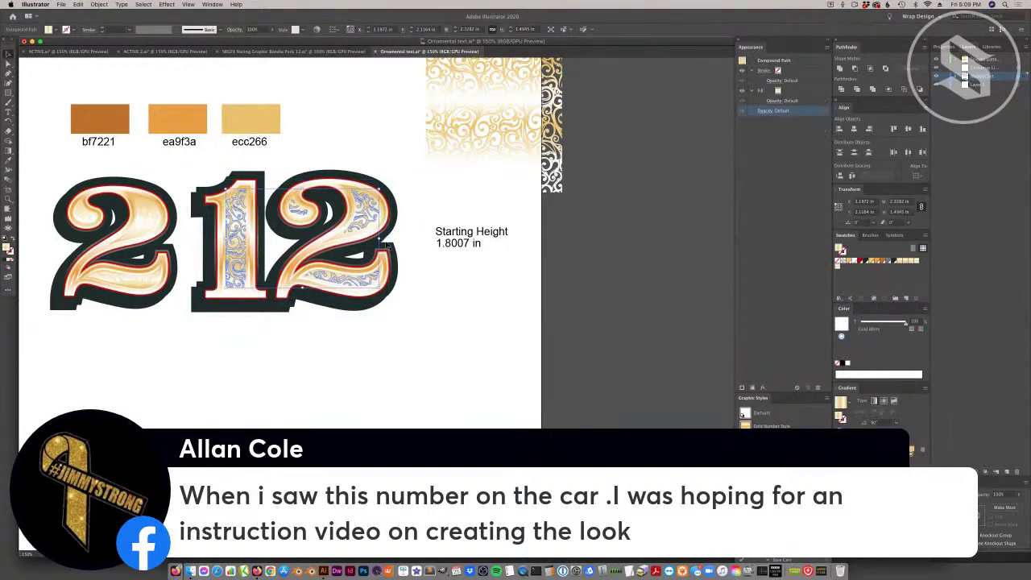
{"action": "key", "text": "super+z"}
{"action": "left_click_drag", "start_coordinate": [469, 301], "coordinate": [470, 302]}
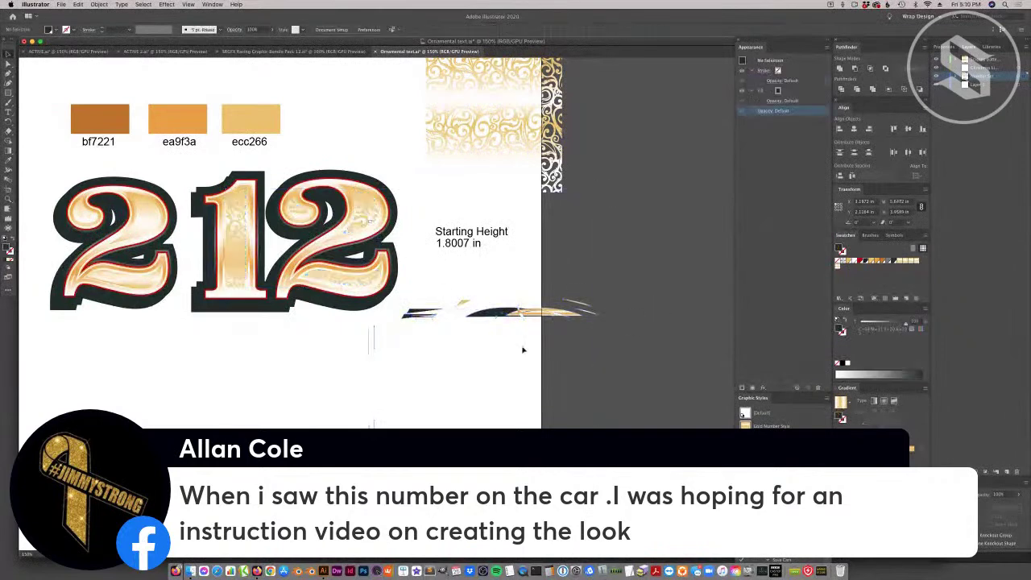
{"action": "key", "text": "Delete"}
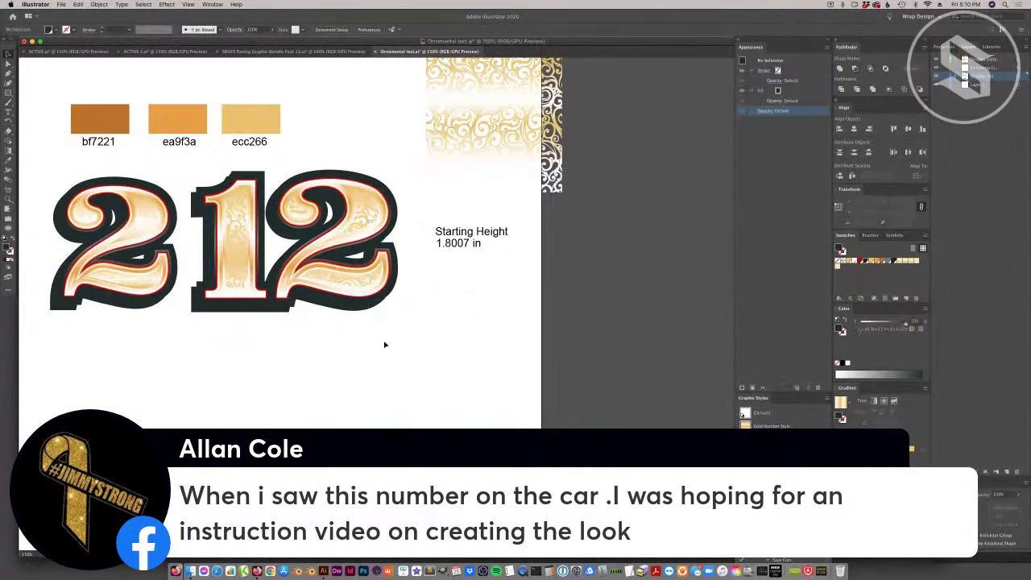
Move the swirl compound path off the original 12 and delete it, then show the topmost fill of the 12's appearance.
{"action": "left_click_drag", "start_coordinate": [347, 284], "coordinate": [521, 287]}
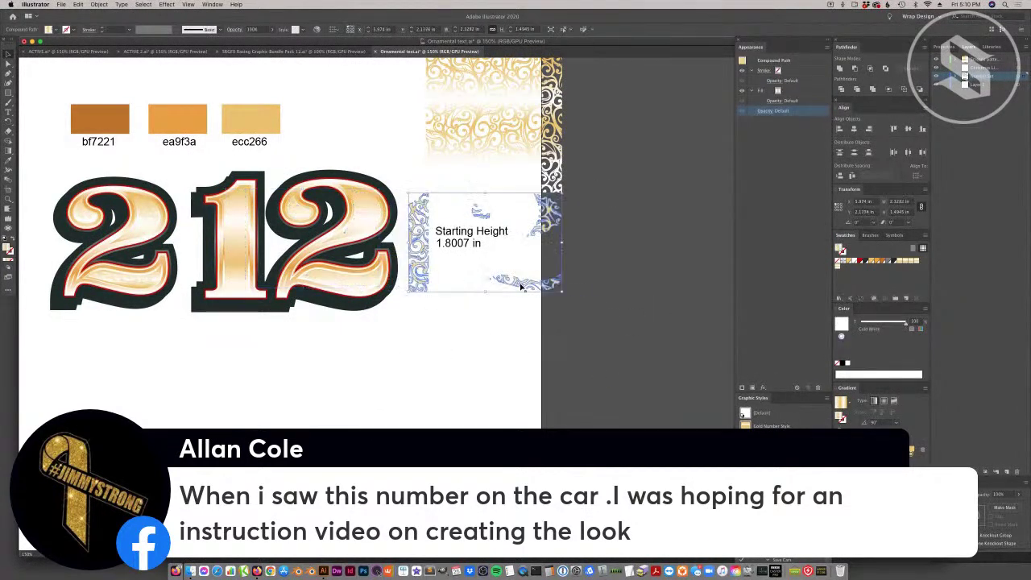
{"action": "key", "text": "Delete"}
{"action": "left_click", "coordinate": [377, 228]}
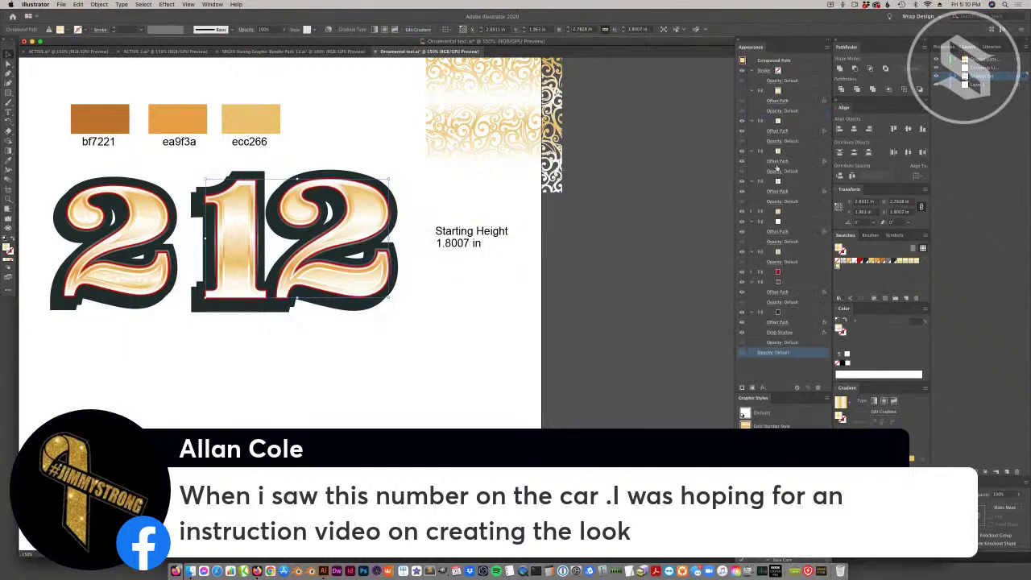
{"action": "left_click", "coordinate": [742, 91]}
Try shearing a duplicate of the 12 by 30 degrees.
{"action": "left_click_drag", "start_coordinate": [352, 241], "coordinate": [598, 359]}
{"action": "right_click", "coordinate": [598, 359]}
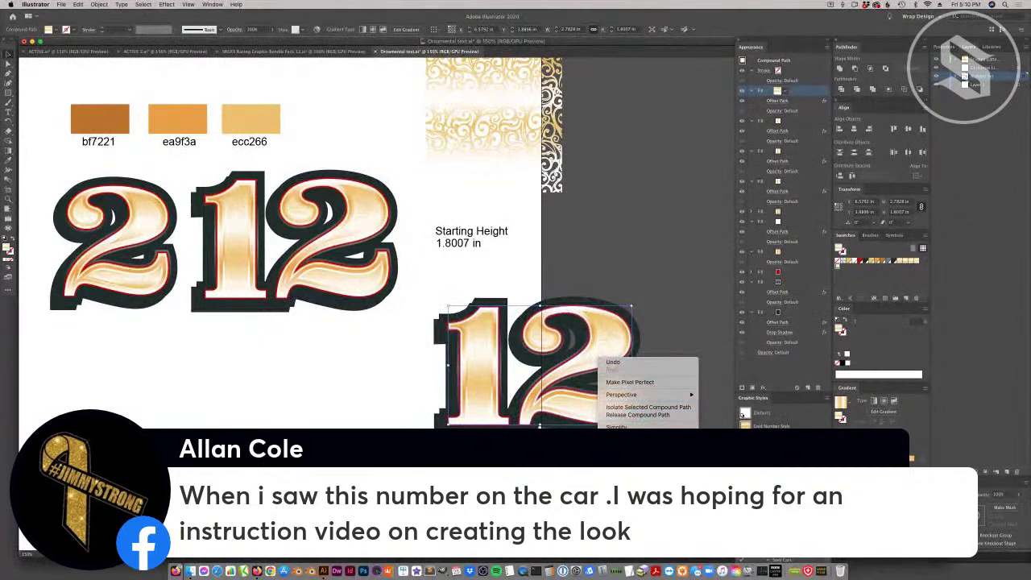
{"action": "left_click", "coordinate": [717, 484]}
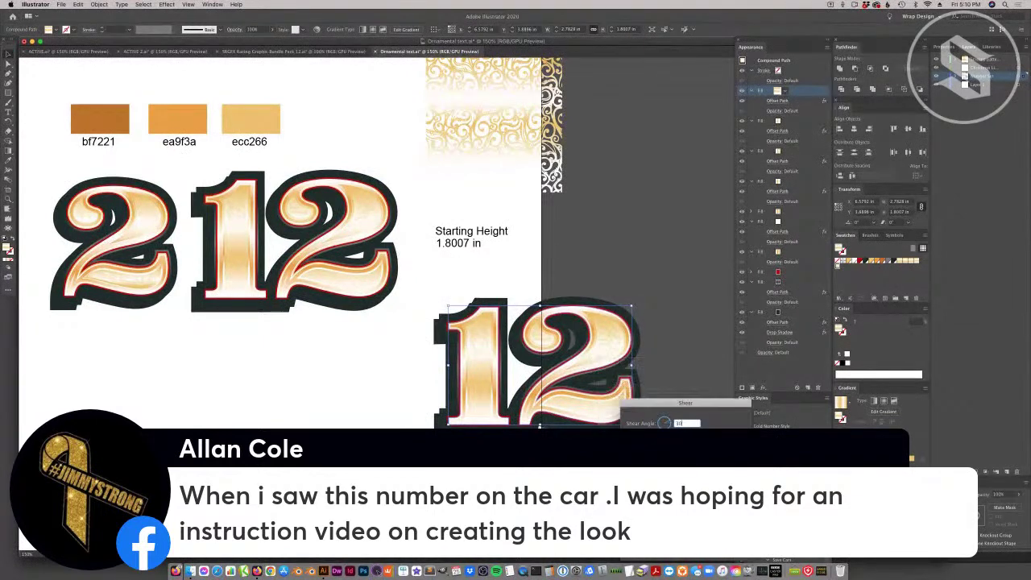
{"action": "key", "text": "Return"}
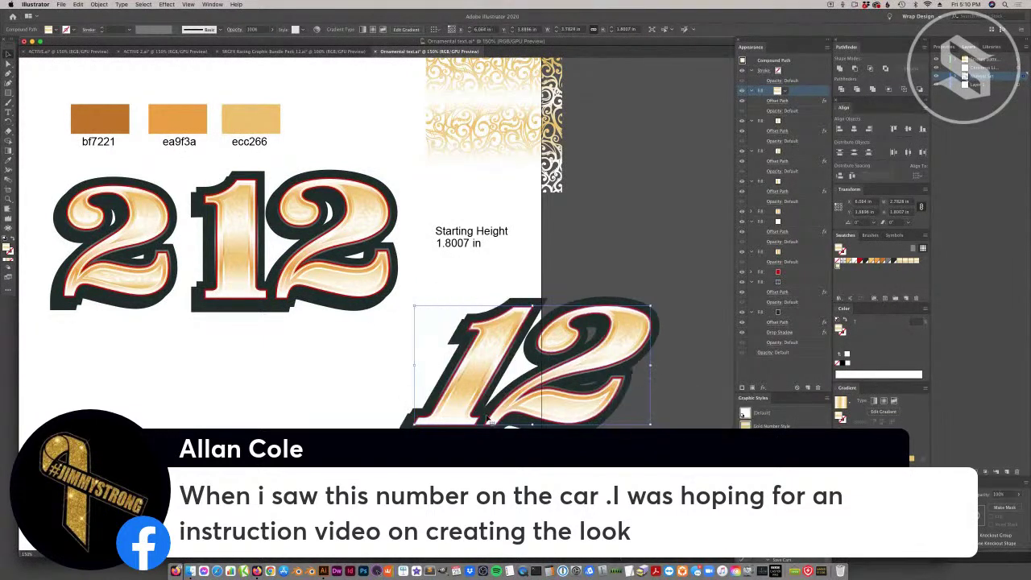
{"action": "key", "text": "super+z"}
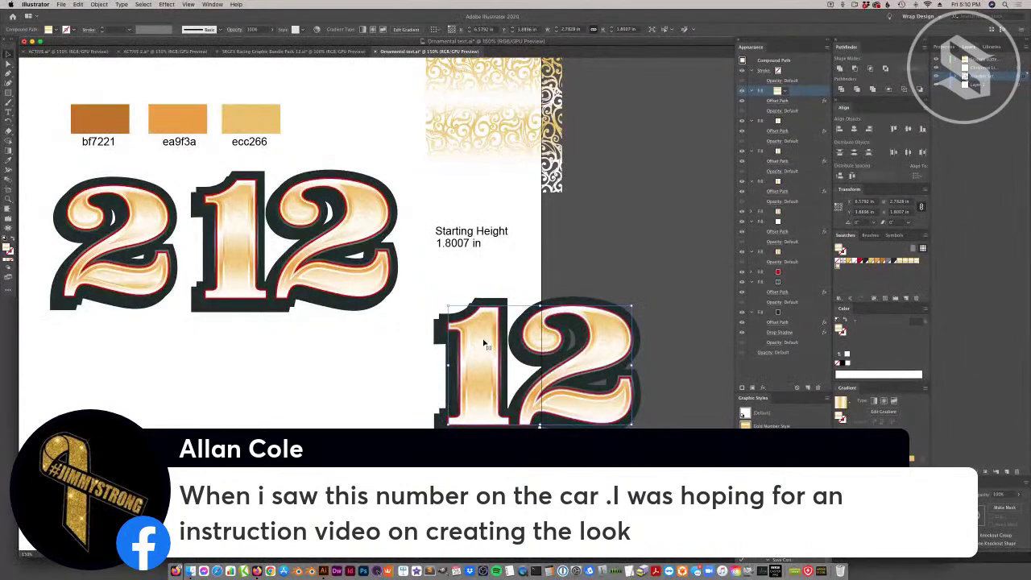
{"action": "left_click_drag", "start_coordinate": [487, 388], "coordinate": [417, 372]}
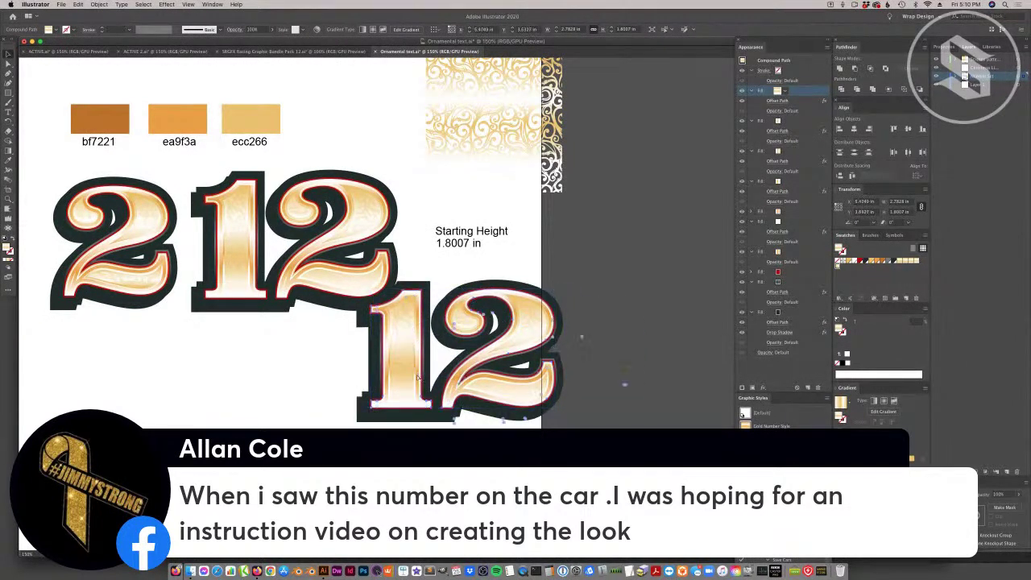
{"action": "key", "text": "super+z"}
{"action": "key", "text": "super+z"}
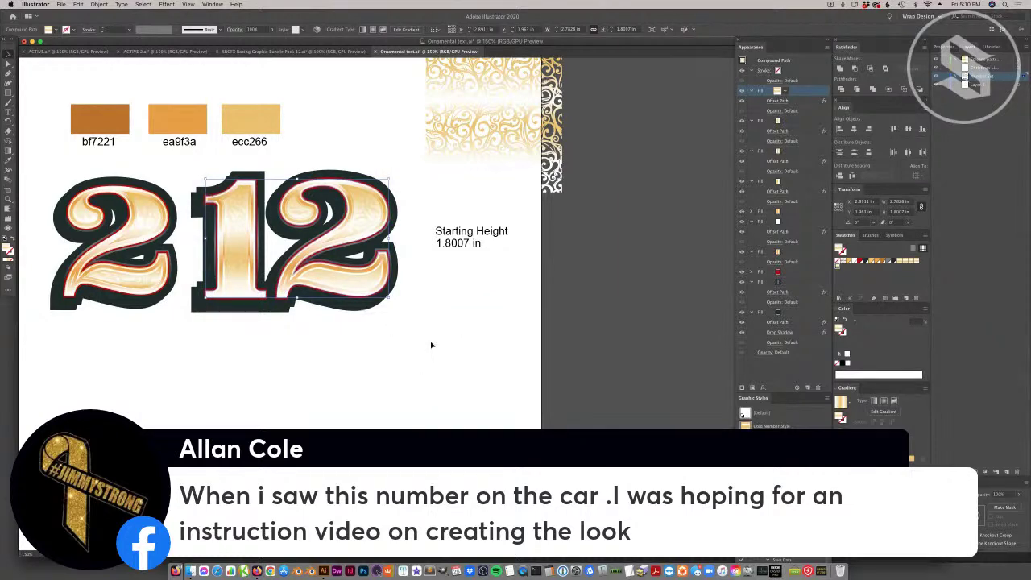
{"action": "left_click_drag", "start_coordinate": [369, 283], "coordinate": [387, 303]}
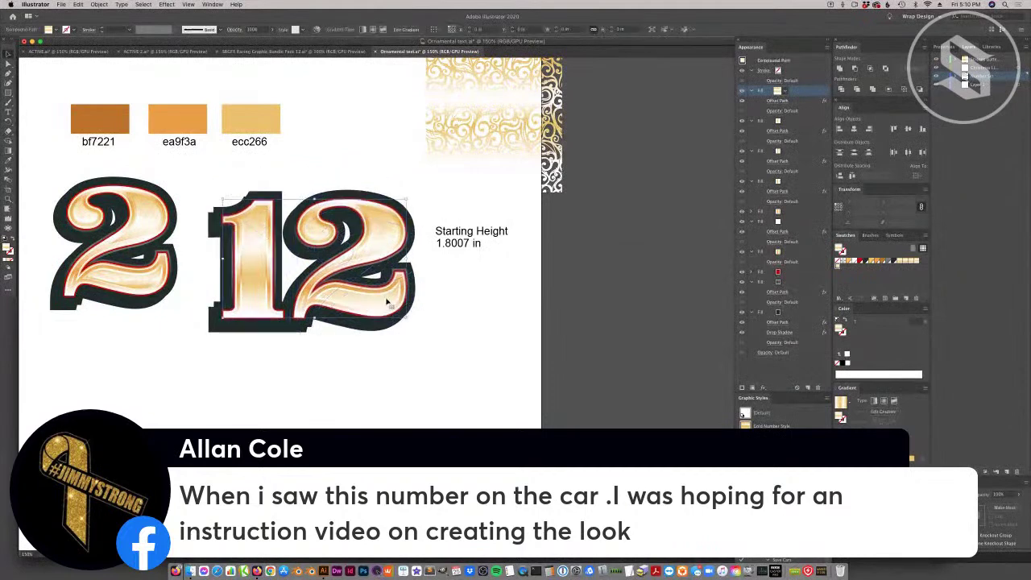
{"action": "key", "text": "super+z"}
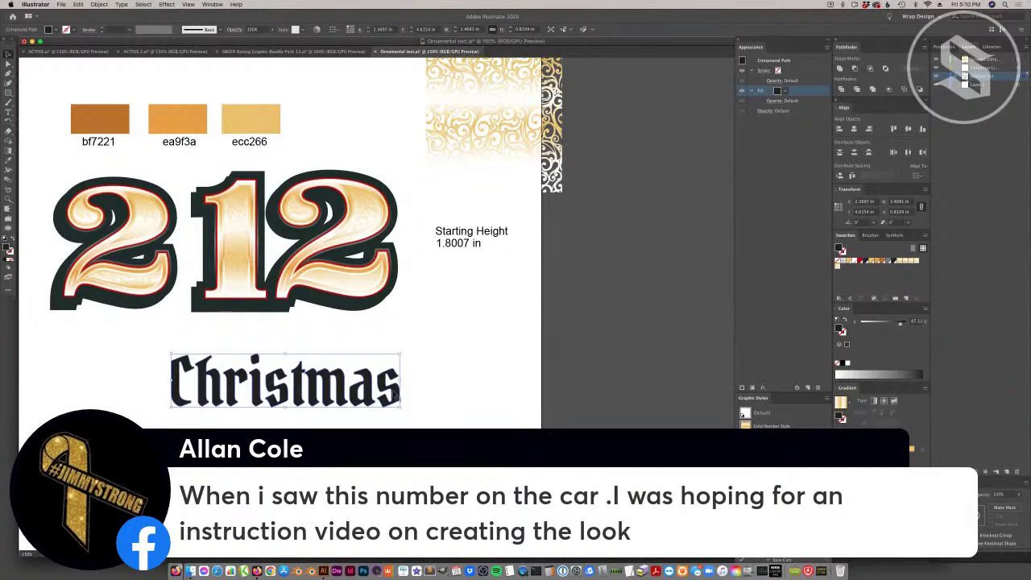
Set the 12 against the first 2, and place a duplicate beside the Christmas lettering, scaled down to about 1.57 in wide.
{"action": "left_click", "coordinate": [347, 282]}
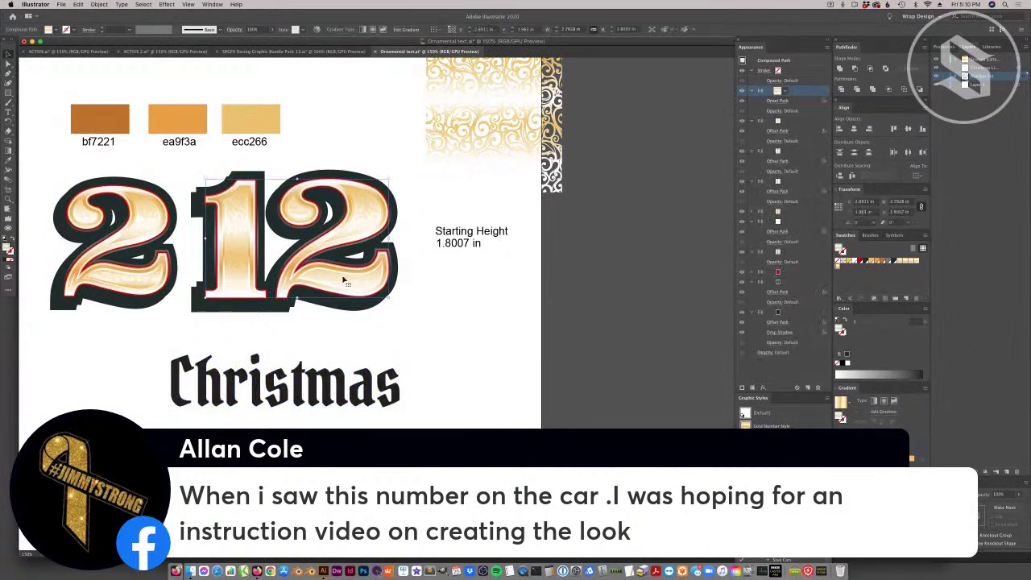
{"action": "left_click_drag", "start_coordinate": [549, 356], "coordinate": [596, 362]}
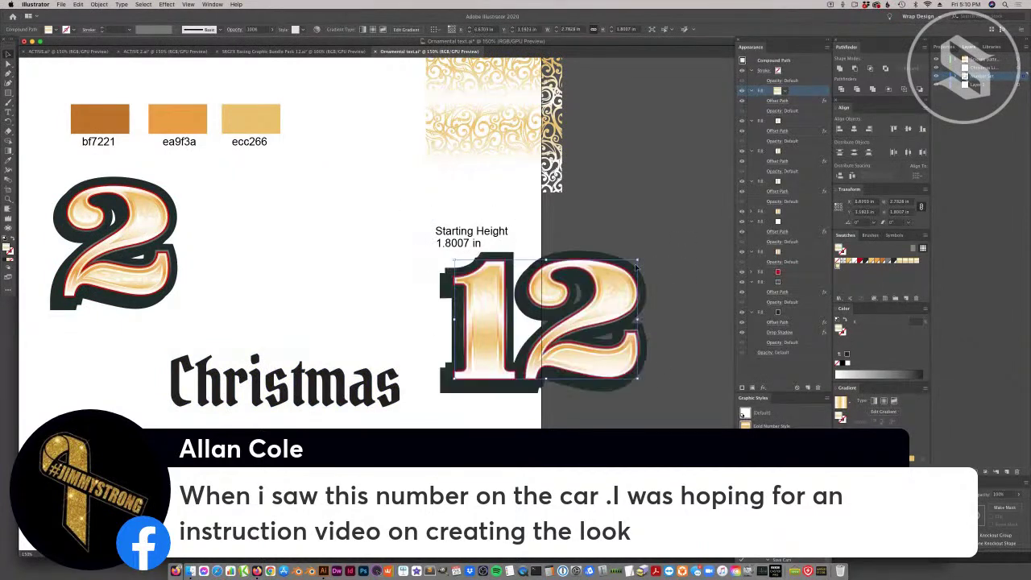
{"action": "left_click_drag", "start_coordinate": [599, 306], "coordinate": [620, 332]}
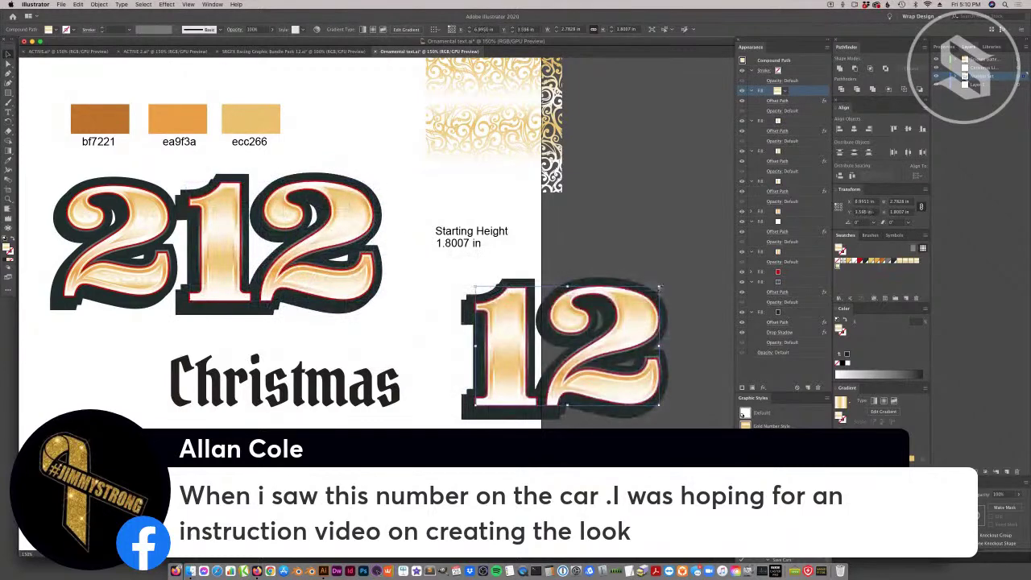
{"action": "left_click_drag", "start_coordinate": [652, 288], "coordinate": [581, 337]}
{"action": "left_click", "coordinate": [599, 361]}
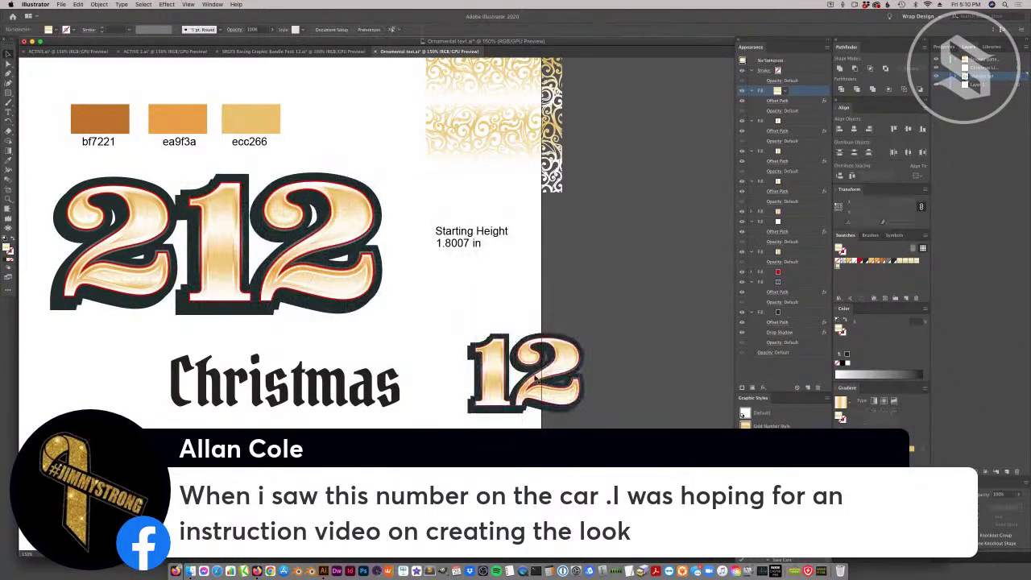
Save the small 12's appearance as a graphic style, apply it to the Christmas lettering, and deselect the lettering.
{"action": "mouse_move", "coordinate": [542, 375]}
{"action": "left_mouse_down"}
{"action": "mouse_move", "coordinate": [306, 390]}
{"action": "mouse_move", "coordinate": [428, 396]}
{"action": "mouse_move", "coordinate": [543, 375]}
{"action": "left_mouse_up"}
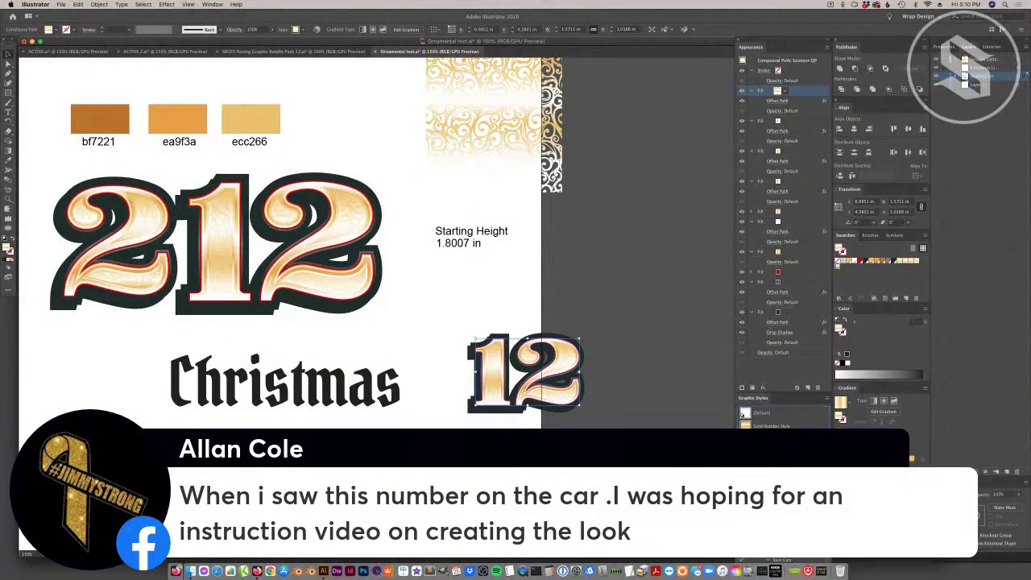
{"action": "left_click", "coordinate": [353, 397]}
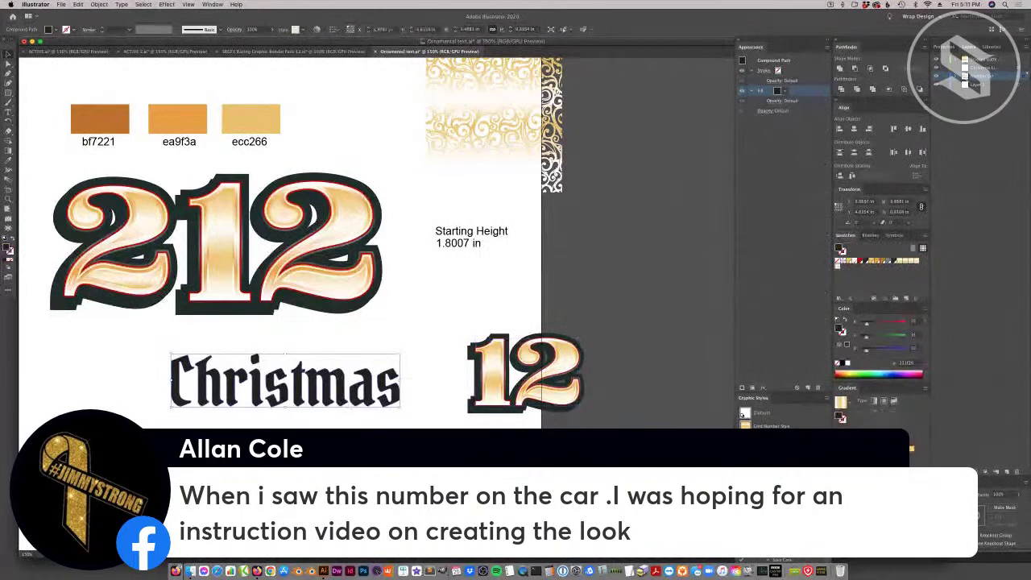
{"action": "left_click", "coordinate": [746, 439]}
{"action": "left_click", "coordinate": [362, 349]}
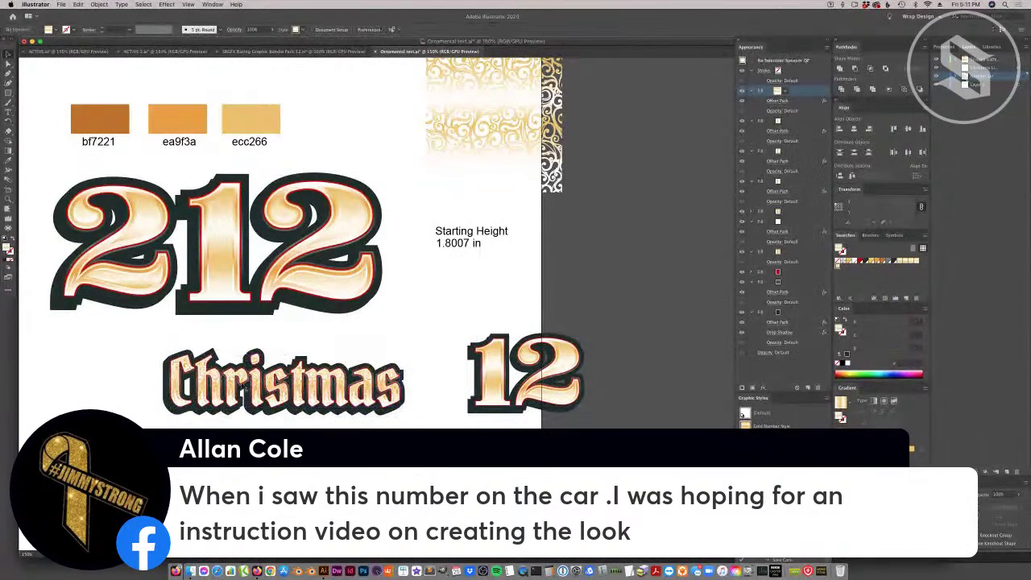
Examine the gold layered style on the Christmas lettering up close and at full-page view.
{"action": "left_click", "coordinate": [8, 199]}
{"action": "left_click", "coordinate": [260, 395]}
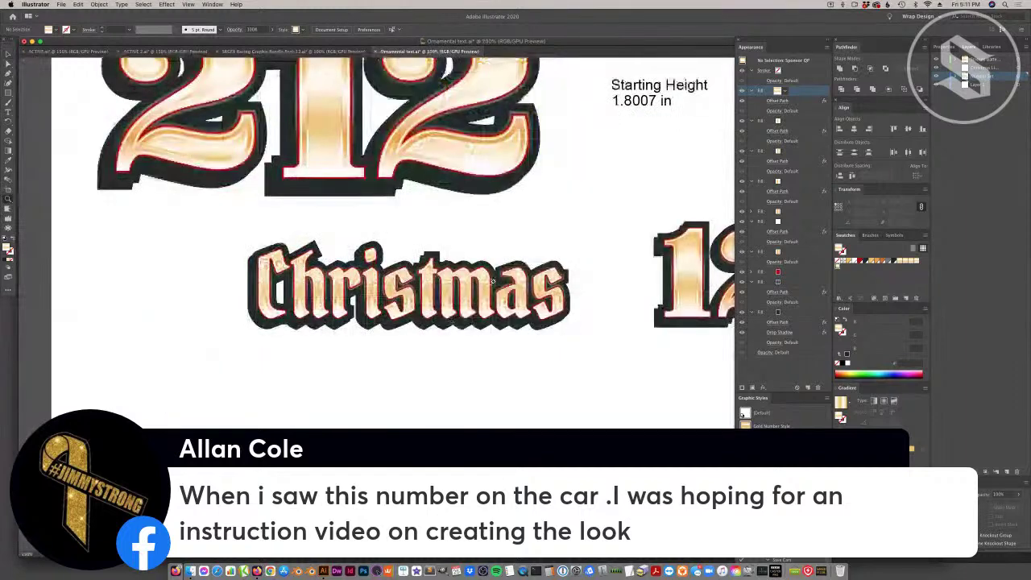
{"action": "left_click", "coordinate": [423, 285]}
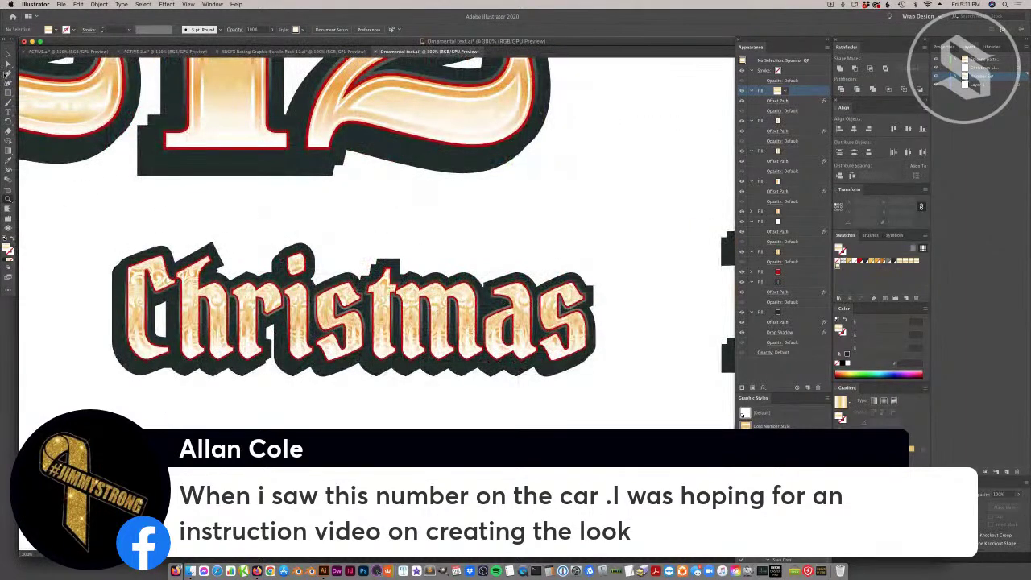
{"action": "key", "text": "v"}
{"action": "scroll", "coordinate": [485, 405], "scroll_direction": "up", "scroll_amount": 1}
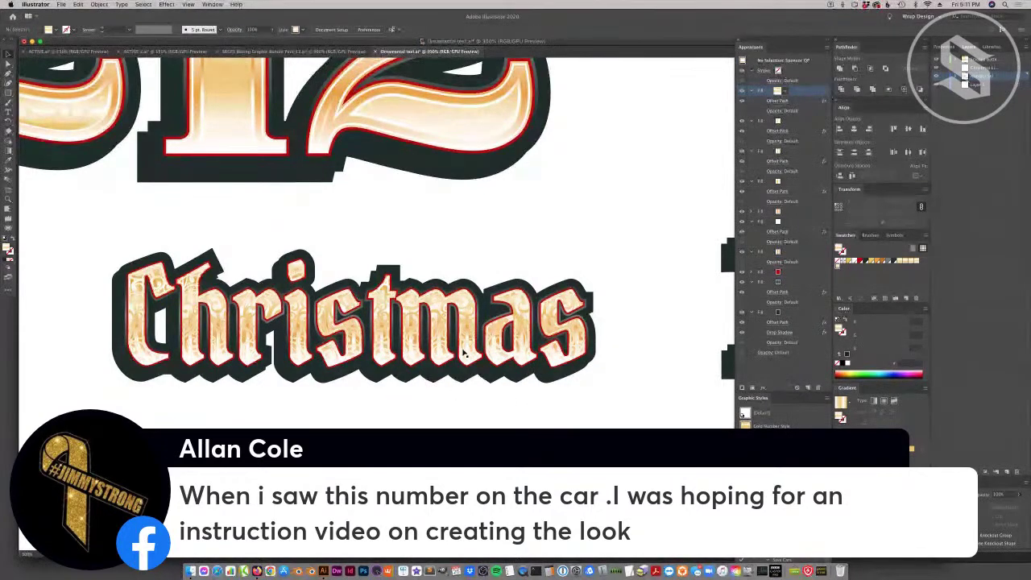
{"action": "key", "text": "super+1"}
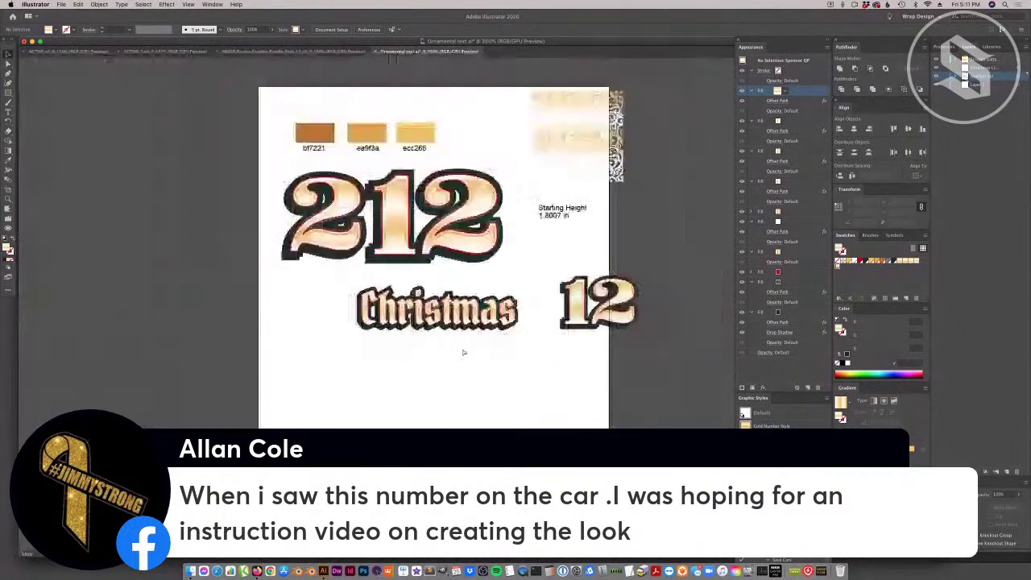
{"action": "left_click", "coordinate": [486, 318]}
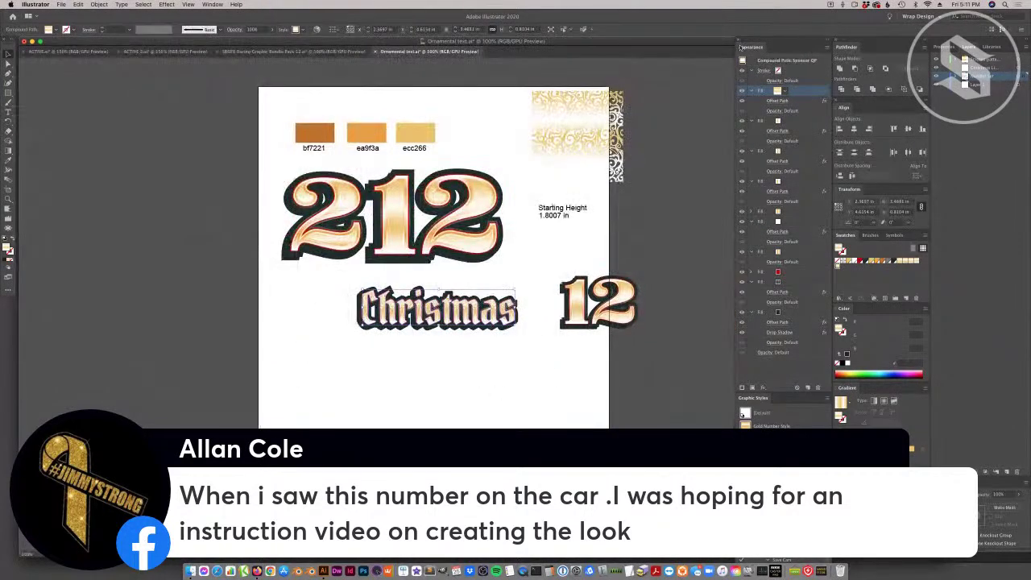
{"action": "left_click", "coordinate": [545, 406]}
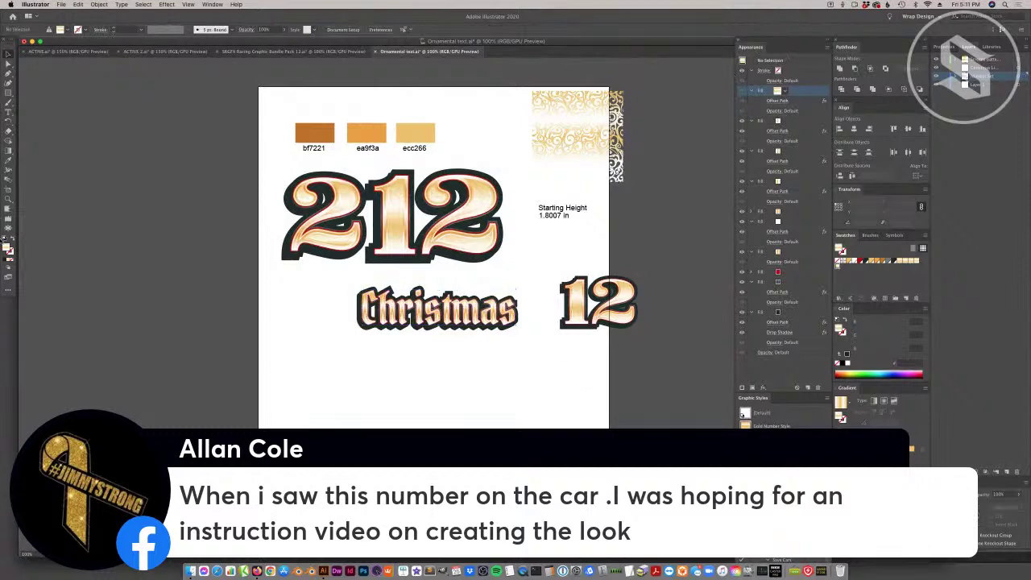
{"action": "key", "text": "super+equal"}
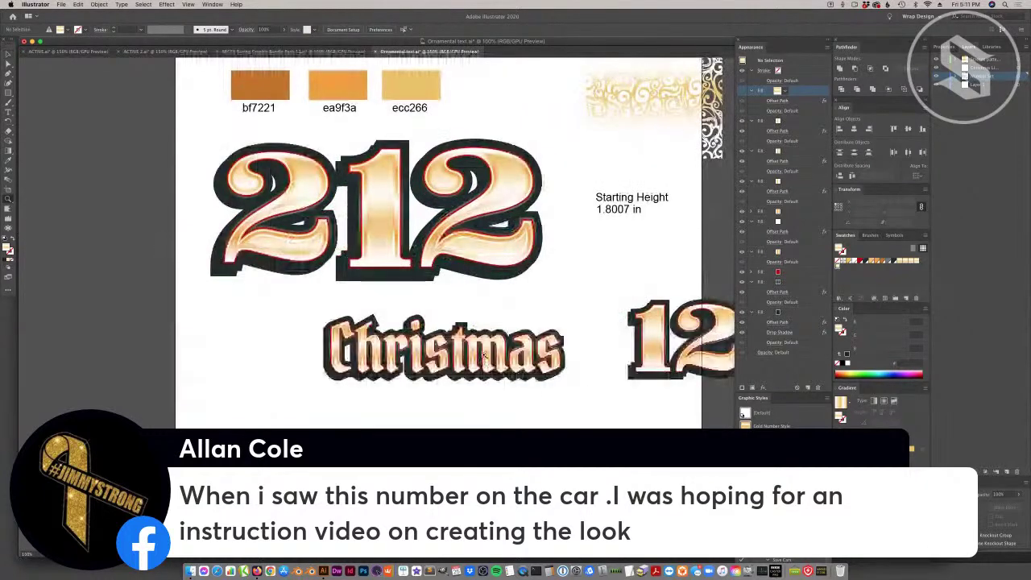
On the Christmas lettering's non-offset gold gradient fill, shift the light-gold stop outward and move the middle white stop to about 34%.
{"action": "key", "text": "super+equal"}
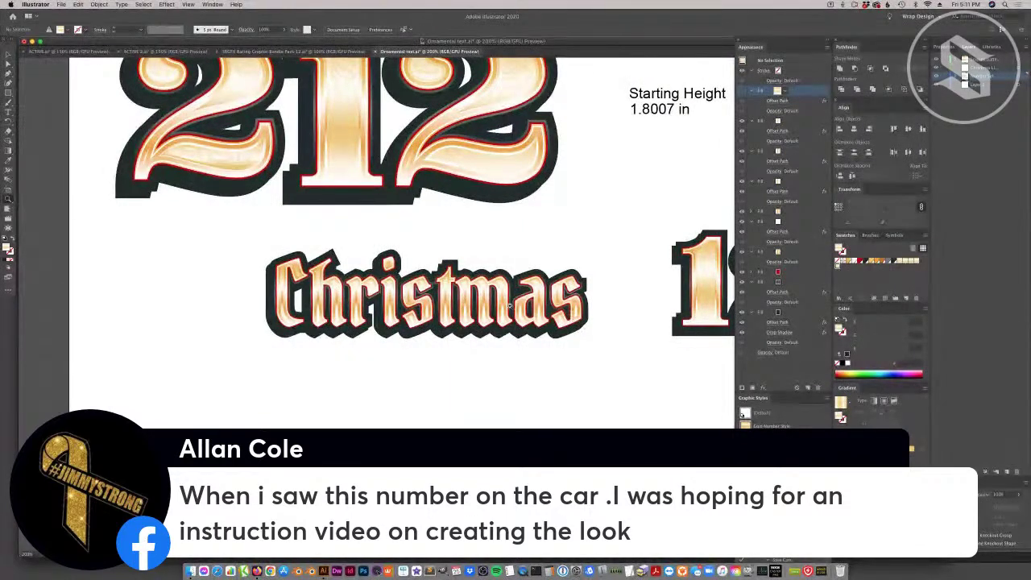
{"action": "scroll", "coordinate": [522, 97], "scroll_direction": "up", "scroll_amount": 1}
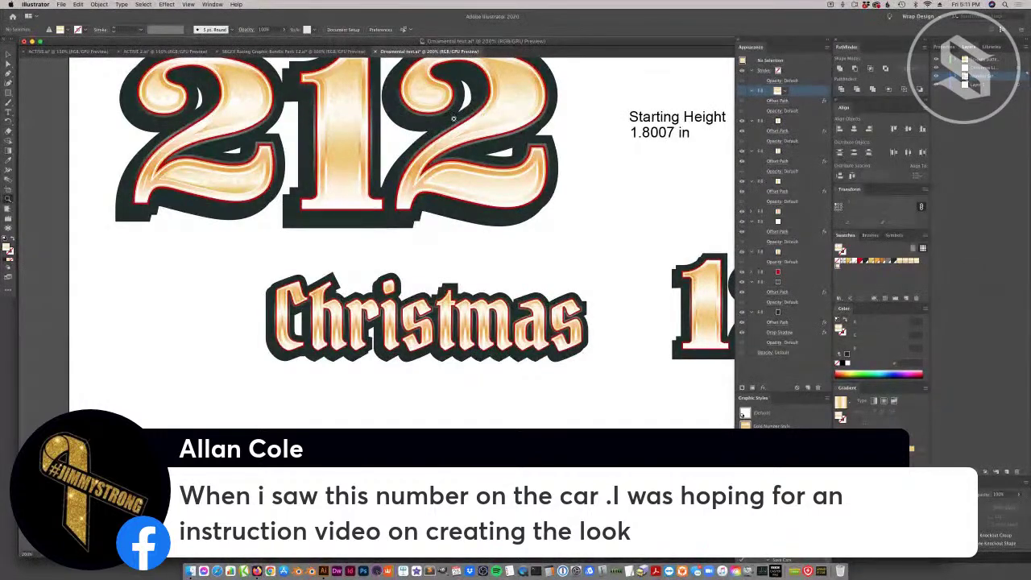
{"action": "left_click", "coordinate": [8, 54]}
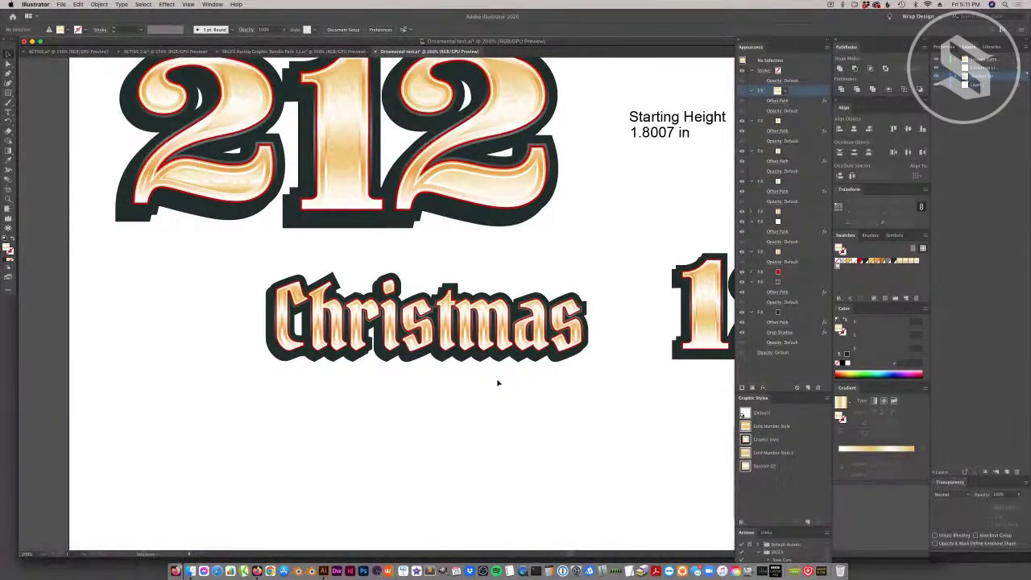
{"action": "left_click", "coordinate": [456, 340]}
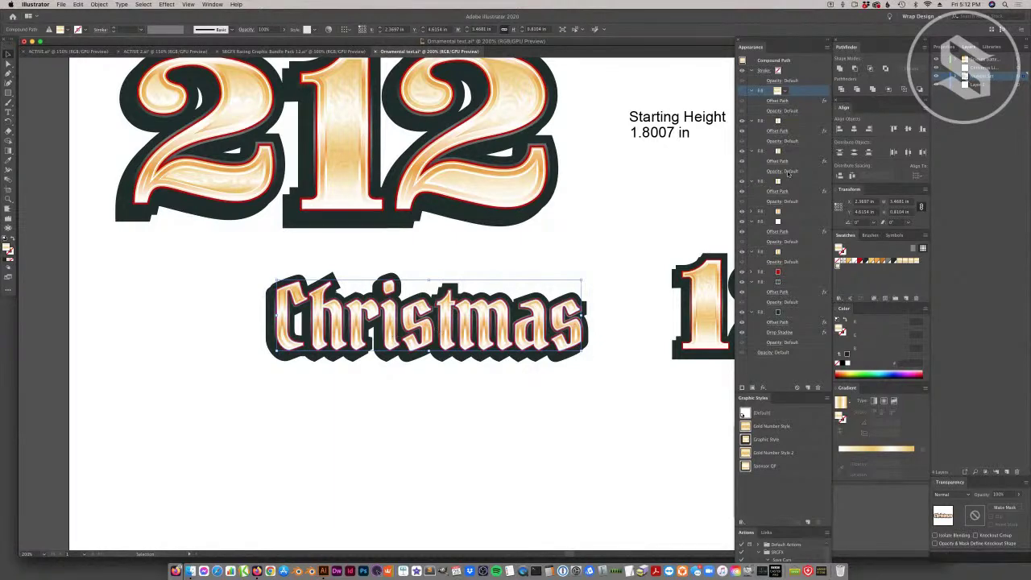
{"action": "left_click", "coordinate": [779, 213]}
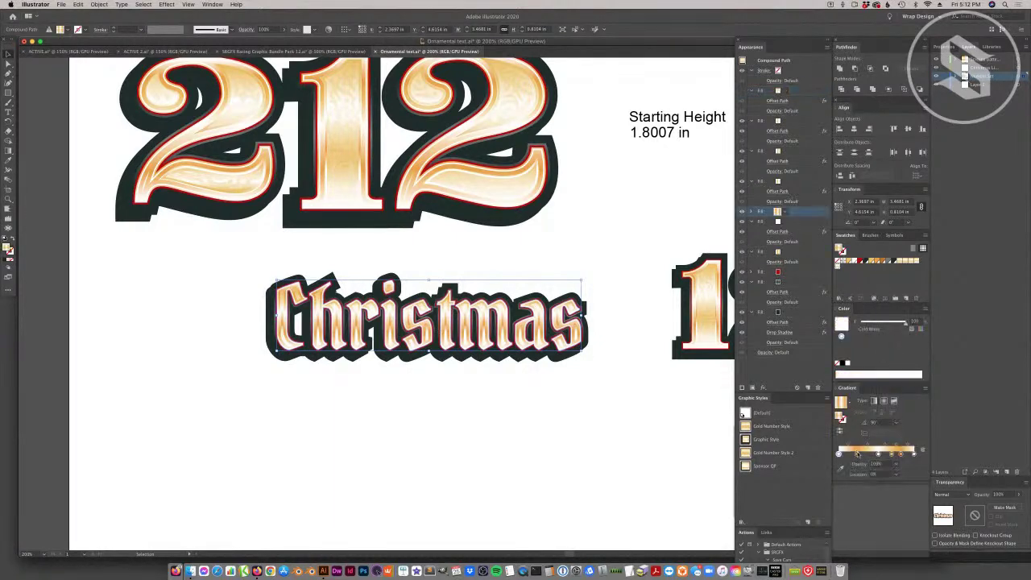
{"action": "left_click", "coordinate": [888, 455]}
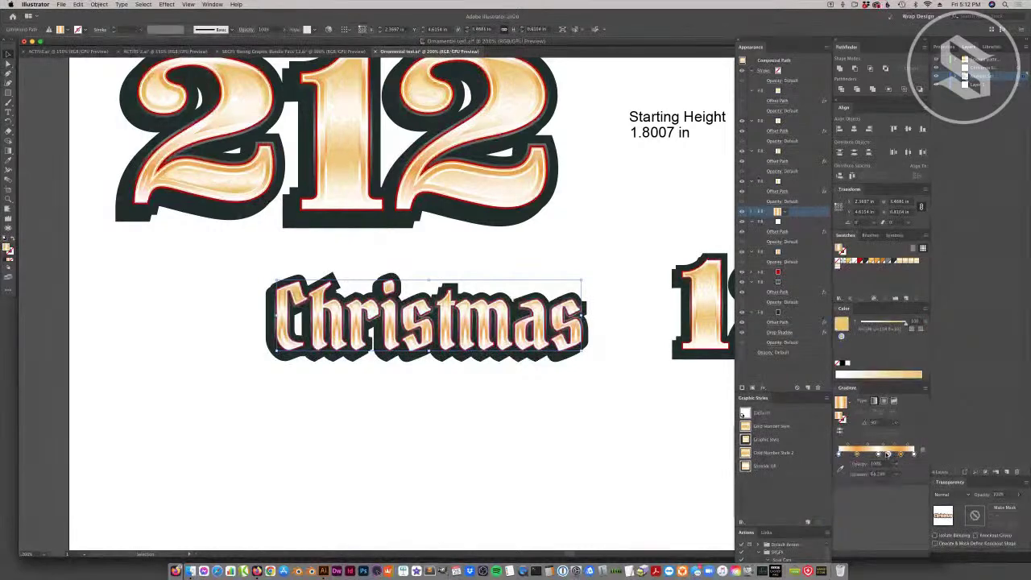
{"action": "left_click_drag", "start_coordinate": [886, 455], "coordinate": [891, 454]}
{"action": "left_click", "coordinate": [865, 454]}
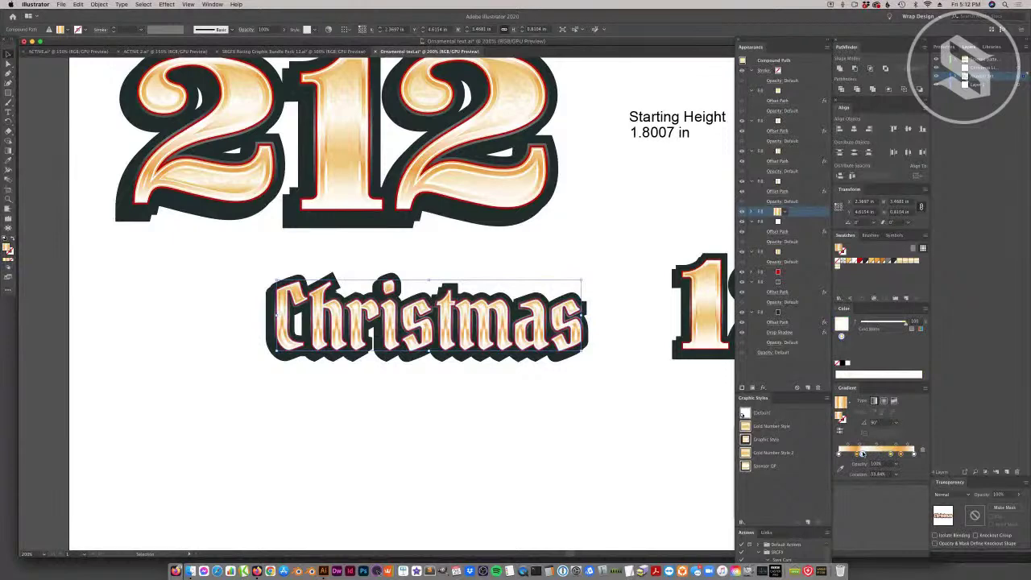
{"action": "left_click_drag", "start_coordinate": [866, 454], "coordinate": [865, 453]}
Move the same gradient's orange stop to about 28% and set a light-gold stop at 0%, checking the lettering deselected.
{"action": "left_click", "coordinate": [856, 455]}
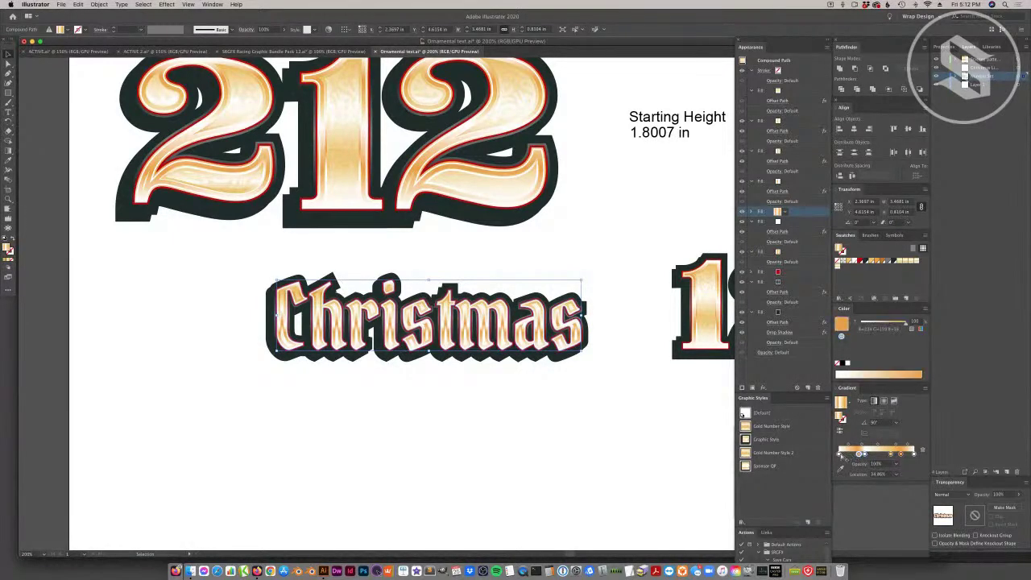
{"action": "left_click", "coordinate": [855, 455]}
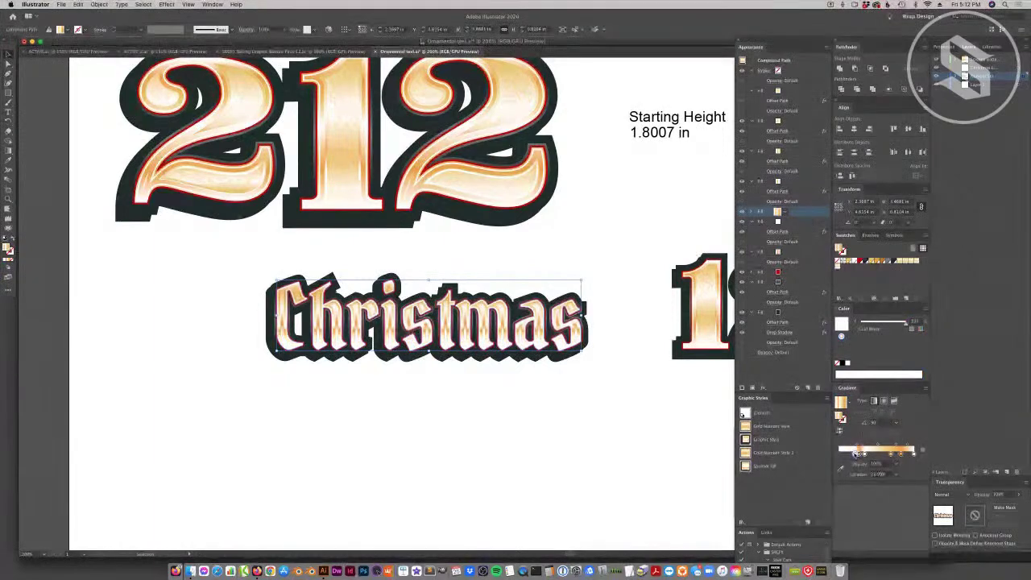
{"action": "left_click_drag", "start_coordinate": [855, 454], "coordinate": [843, 453]}
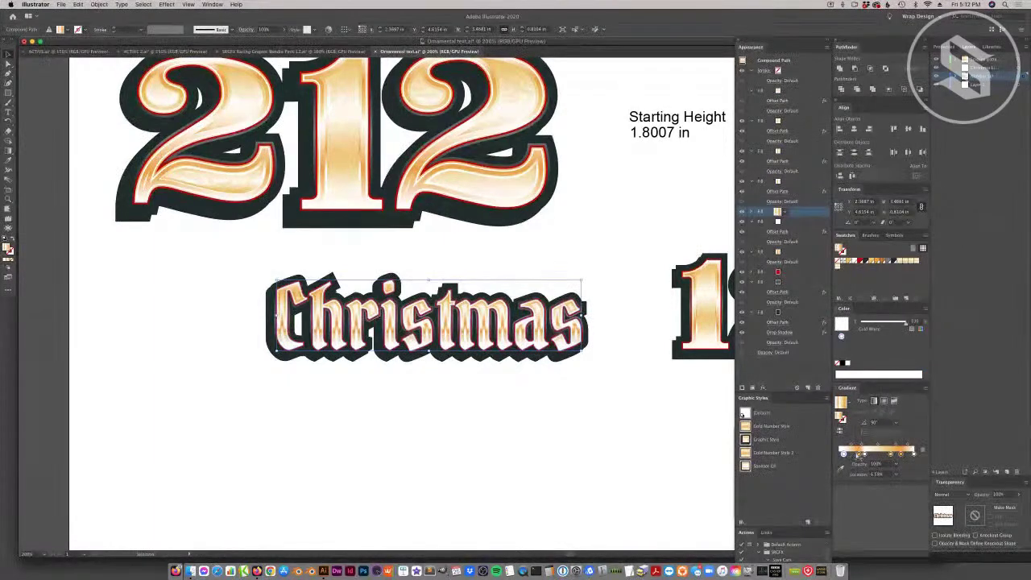
{"action": "left_click", "coordinate": [861, 454]}
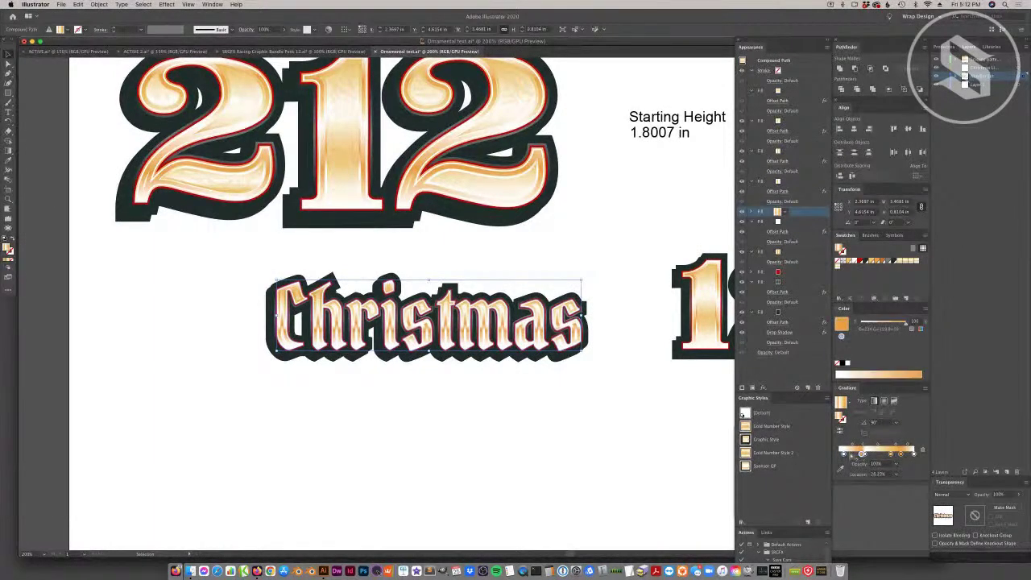
{"action": "left_click", "coordinate": [854, 454]}
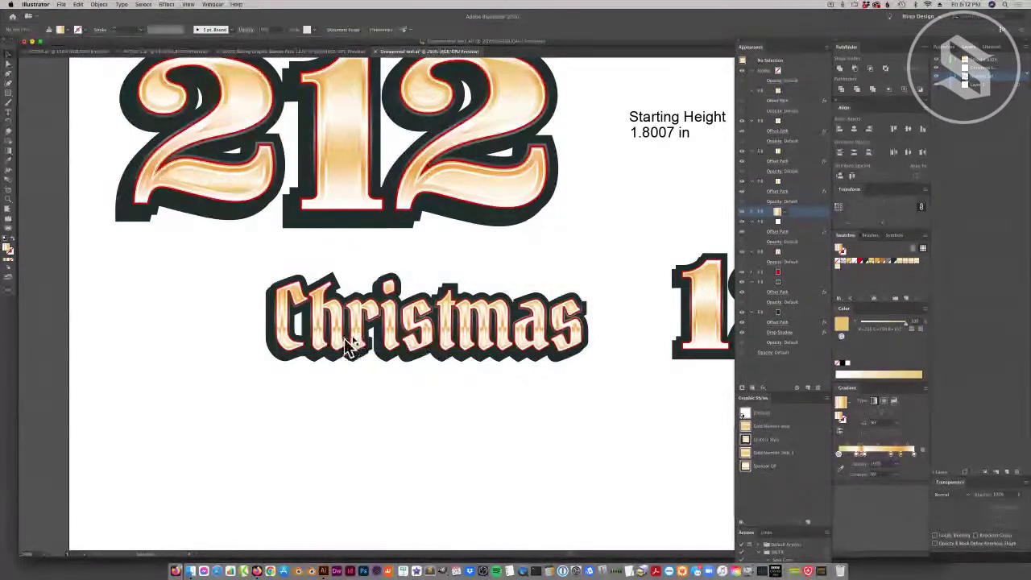
{"action": "left_click", "coordinate": [839, 452]}
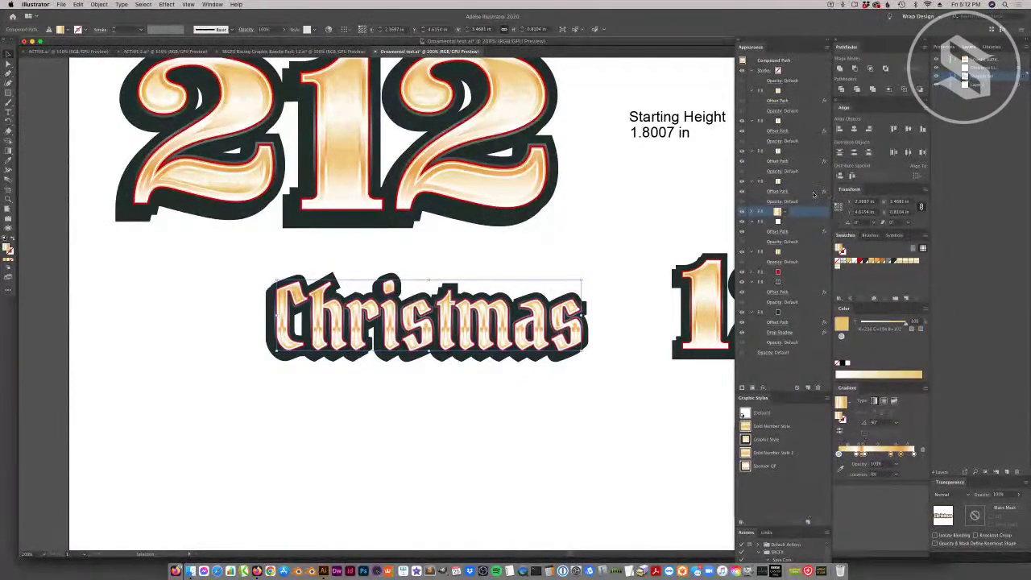
Try moving the orange stop in the lettering's third fill gradient to about 40%.
{"action": "left_click", "coordinate": [742, 120]}
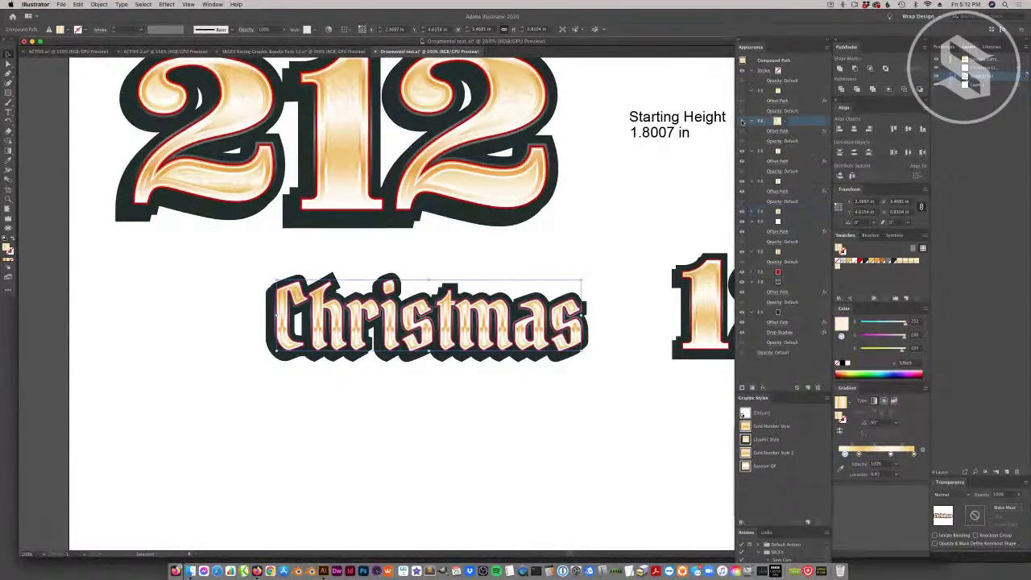
{"action": "left_click", "coordinate": [744, 152]}
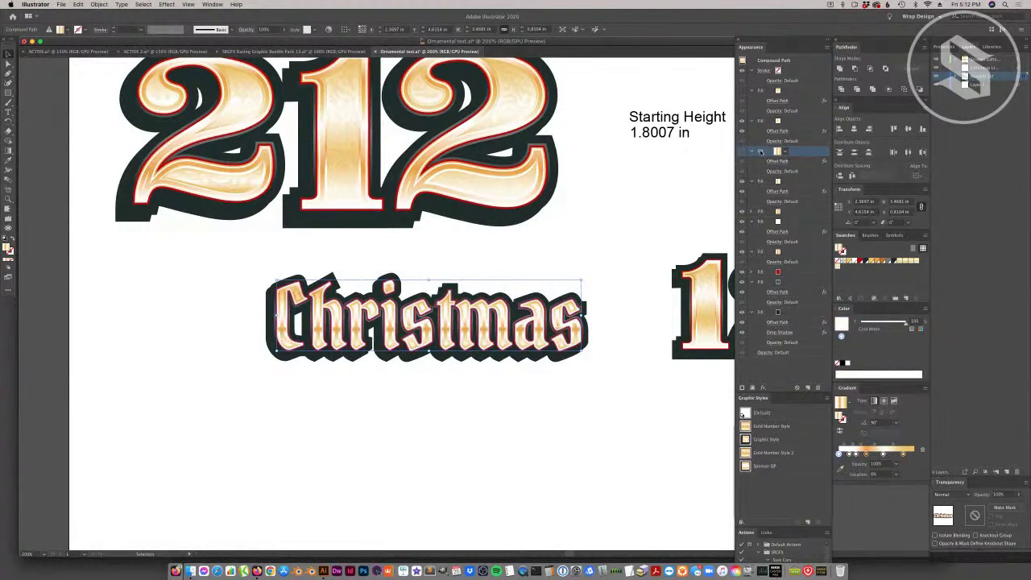
{"action": "left_click", "coordinate": [778, 152]}
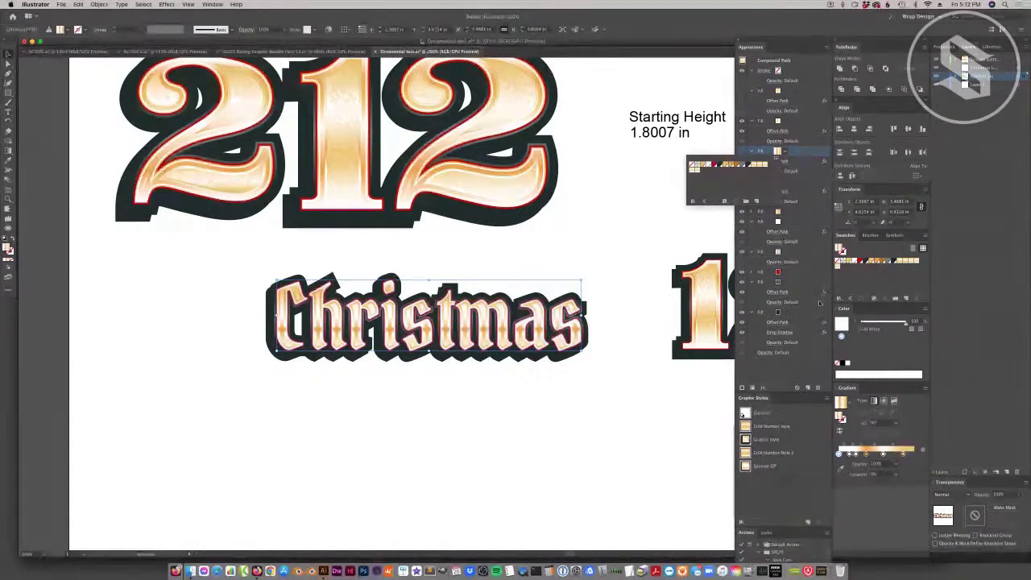
{"action": "left_click", "coordinate": [884, 455]}
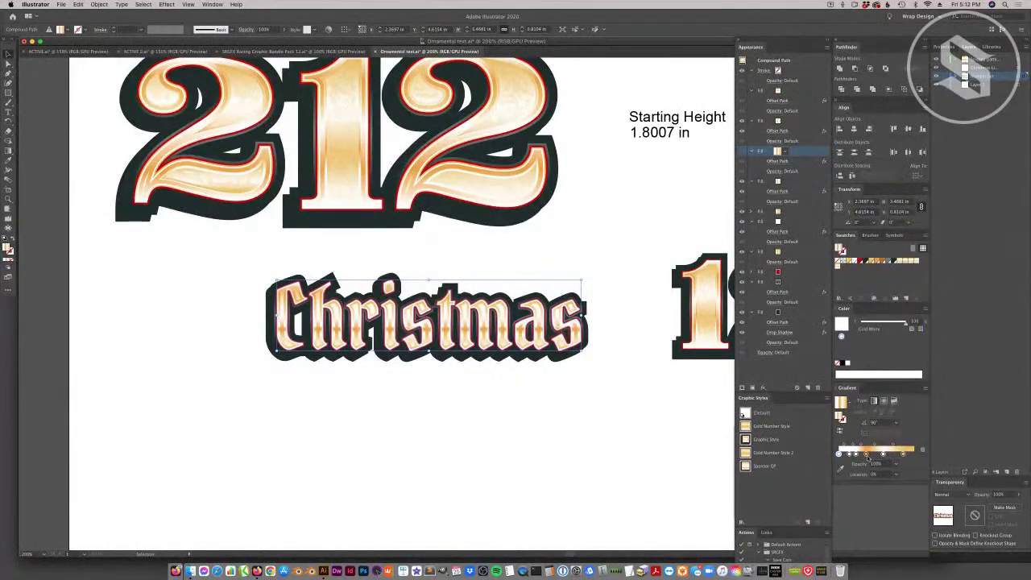
{"action": "left_click_drag", "start_coordinate": [867, 455], "coordinate": [880, 455]}
{"action": "key", "text": "super+z"}
{"action": "left_click", "coordinate": [490, 396]}
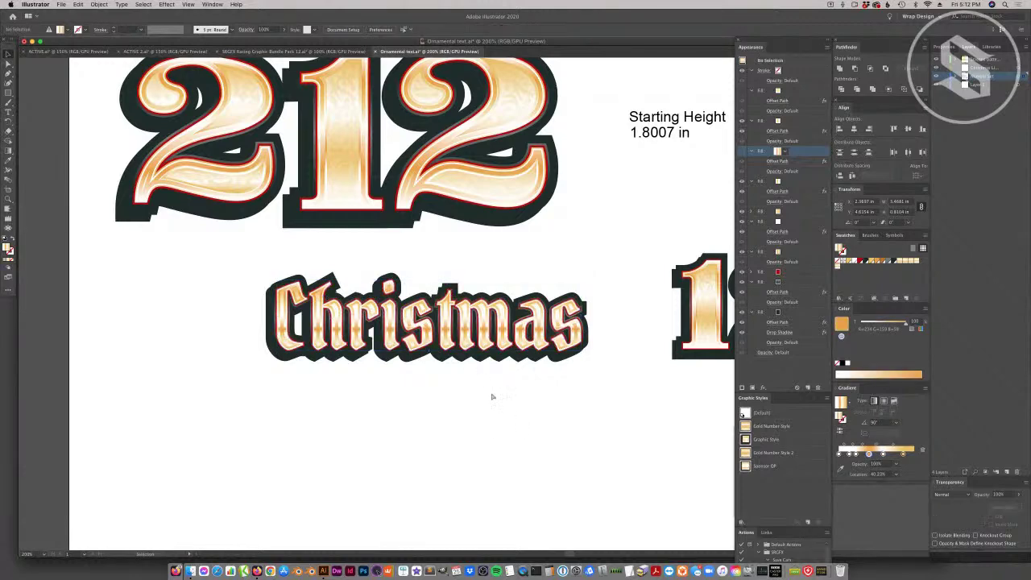
{"action": "key", "text": "super+z"}
{"action": "key", "text": "super+z"}
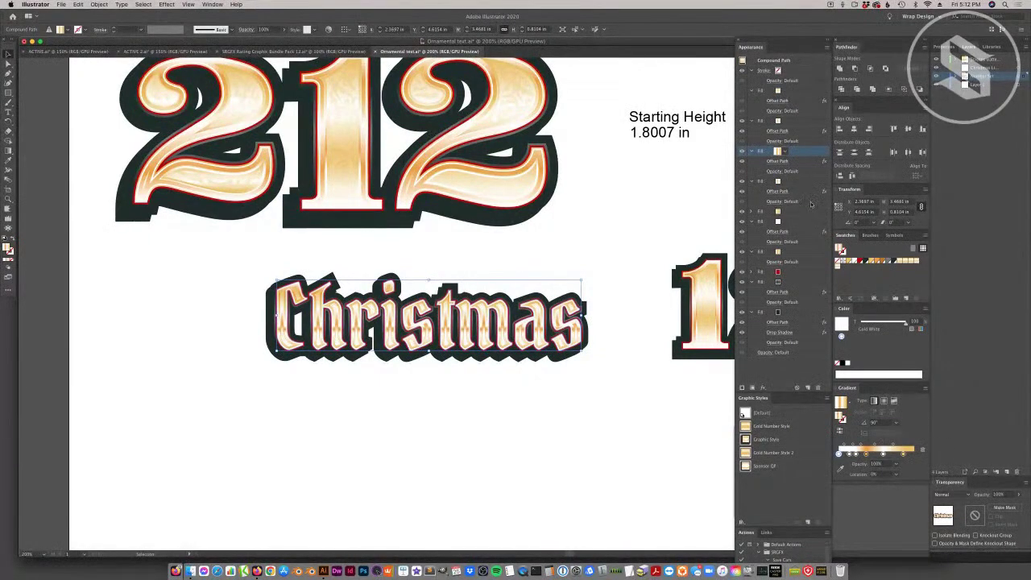
Move a white stop in the lettering's third fill gradient to about 46.6% and deselect the lettering.
{"action": "left_click", "coordinate": [747, 120]}
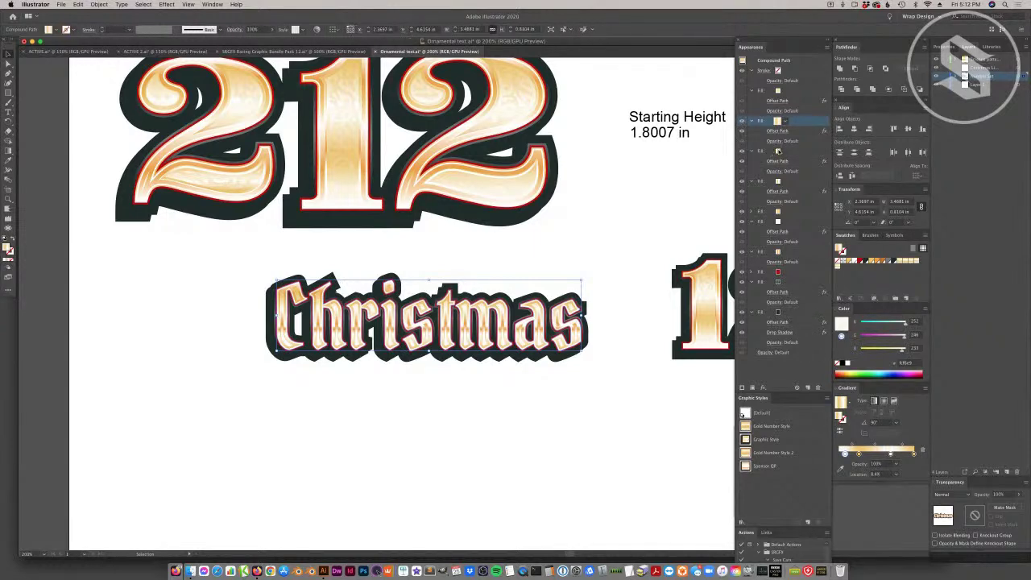
{"action": "left_click", "coordinate": [779, 151]}
{"action": "mouse_move", "coordinate": [855, 456]}
{"action": "left_mouse_down"}
{"action": "mouse_move", "coordinate": [882, 456]}
{"action": "mouse_move", "coordinate": [873, 454]}
{"action": "left_mouse_up"}
{"action": "left_click", "coordinate": [476, 386]}
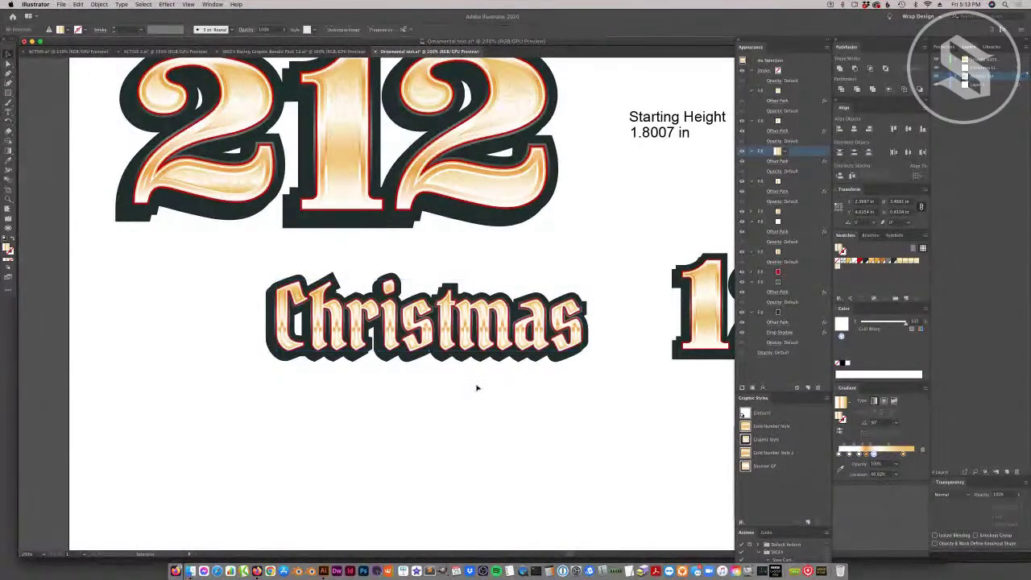
Look through the open race car designs and Racing Graphic Bundle Pack 12, and return to examine the ornamental text artwork.
{"action": "scroll", "coordinate": [496, 361], "scroll_direction": "down", "scroll_amount": 5}
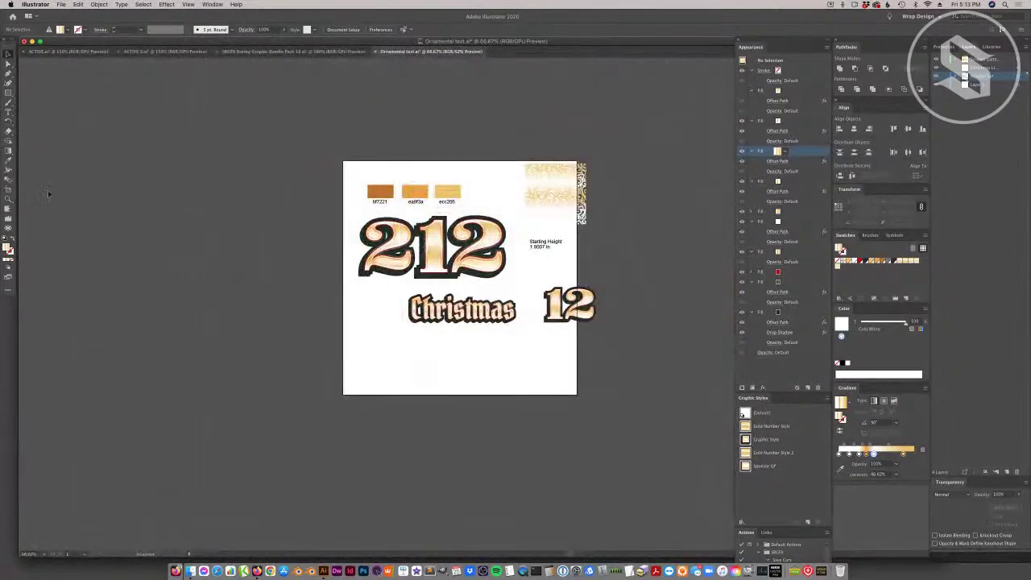
{"action": "key", "text": "z"}
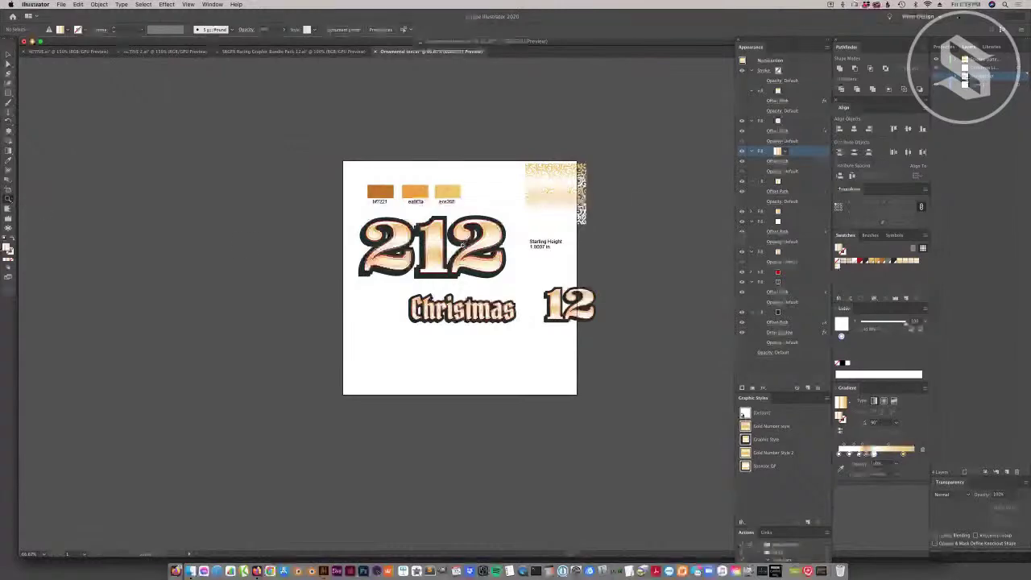
{"action": "left_click", "coordinate": [85, 52]}
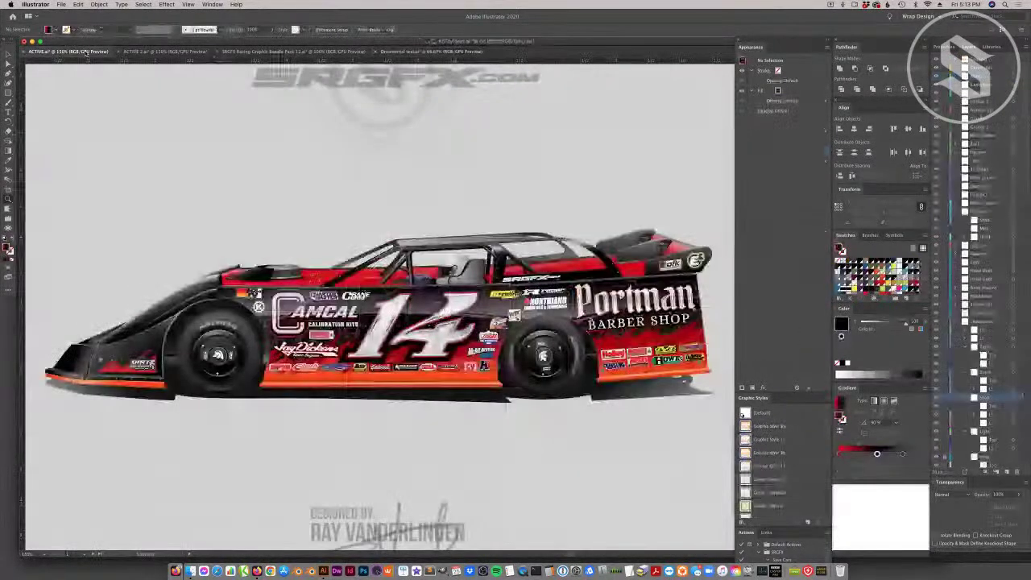
{"action": "left_click", "coordinate": [173, 51]}
{"action": "left_click", "coordinate": [260, 51]}
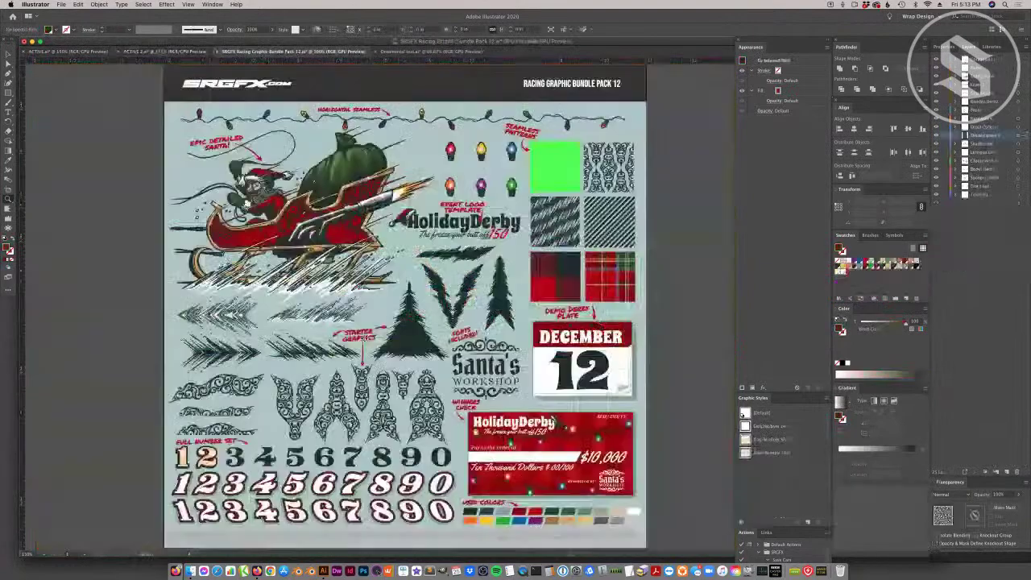
{"action": "left_click", "coordinate": [427, 52]}
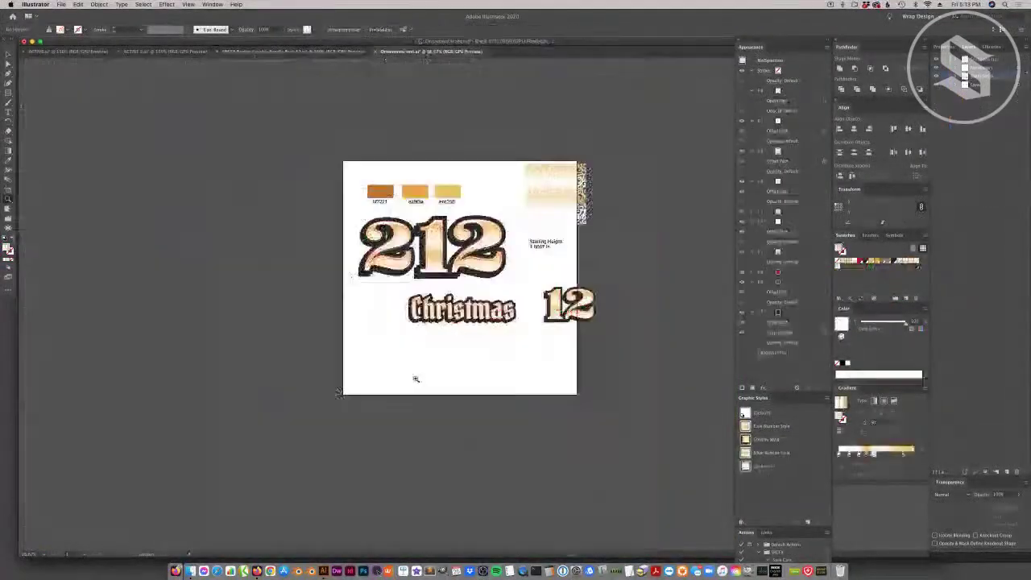
{"action": "key", "text": "z"}
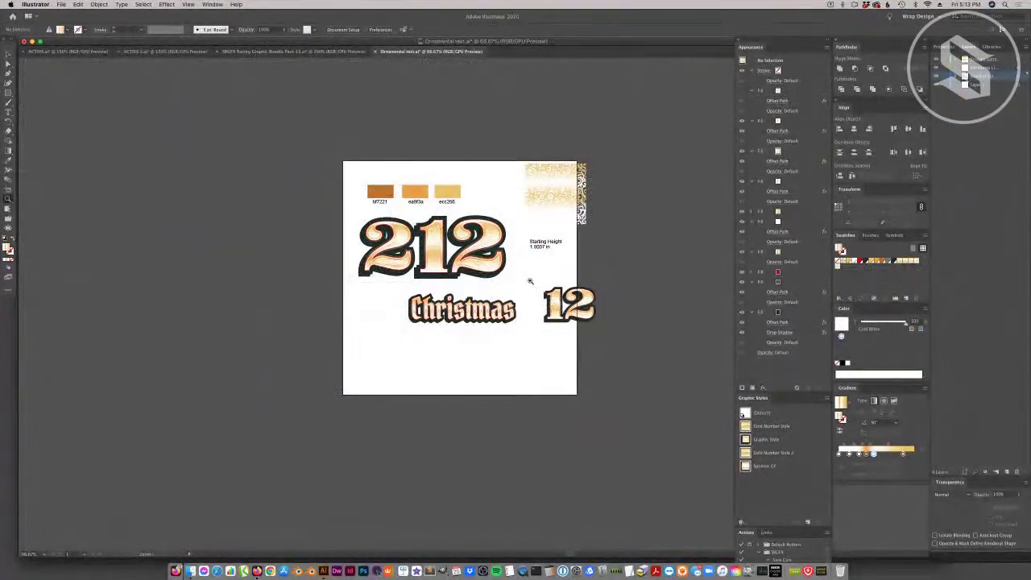
{"action": "left_click", "coordinate": [531, 282]}
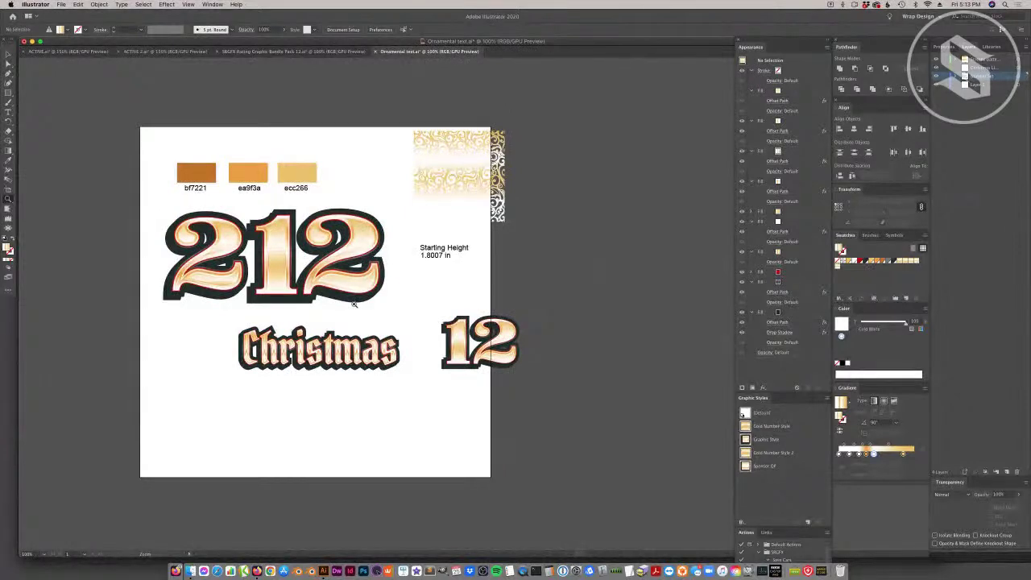
{"action": "left_click", "coordinate": [353, 303]}
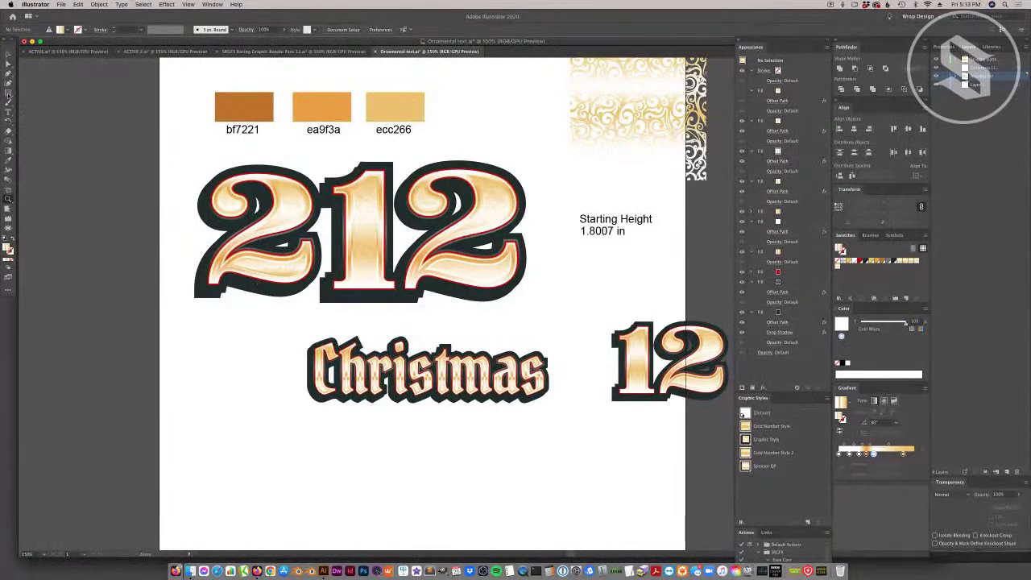
Delete all unused color swatches from the ornamental text document.
{"action": "key", "text": "v"}
{"action": "left_click", "coordinate": [924, 236]}
{"action": "left_click", "coordinate": [957, 288]}
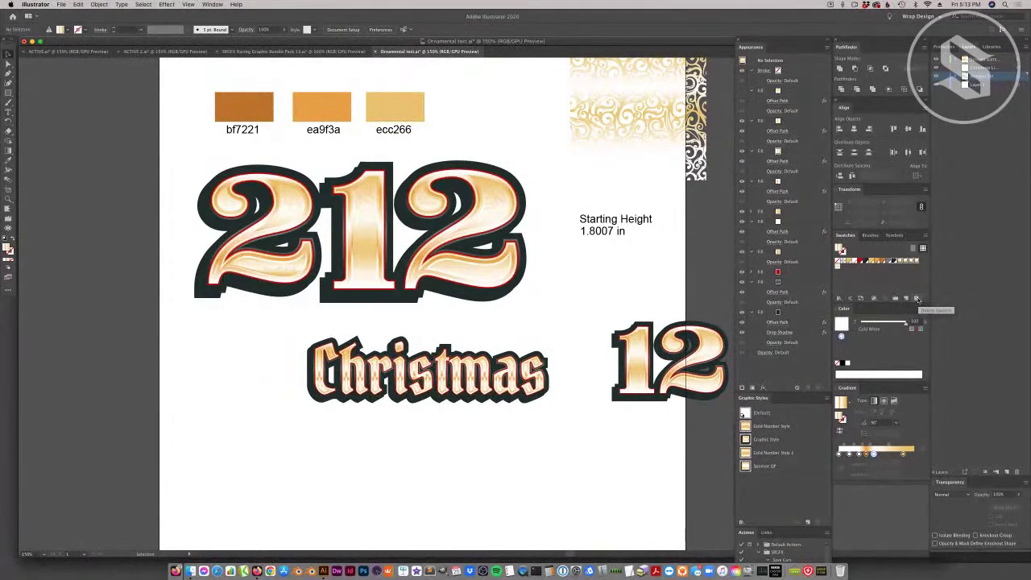
{"action": "left_click", "coordinate": [915, 299]}
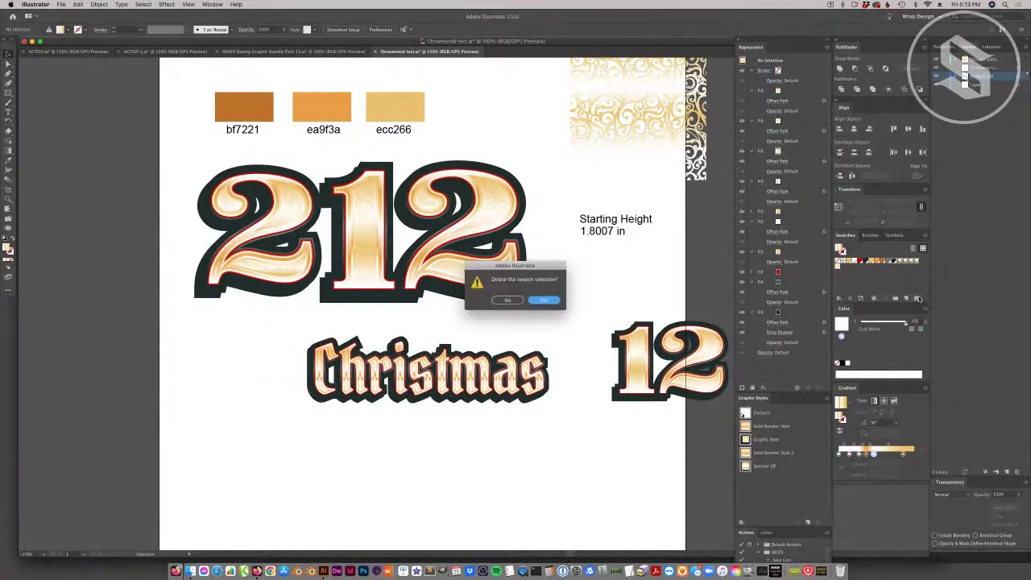
{"action": "left_click", "coordinate": [546, 301]}
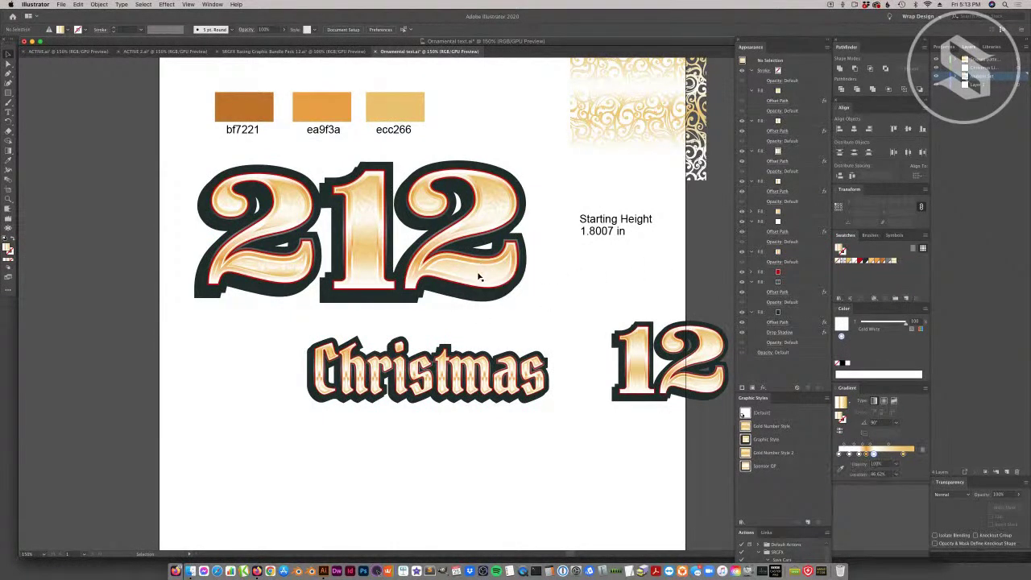
Convert the darkest gold global swatch, R=191 G=114 B=33, to Grayscale with preview on.
{"action": "left_click", "coordinate": [478, 278]}
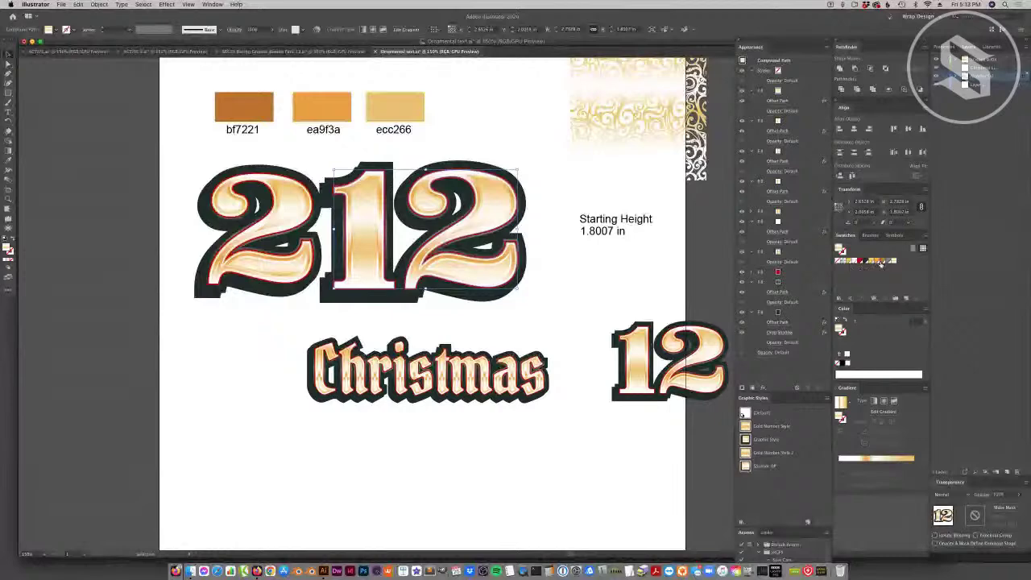
{"action": "double_click", "coordinate": [881, 261]}
{"action": "left_click", "coordinate": [728, 376]}
{"action": "left_click", "coordinate": [680, 431]}
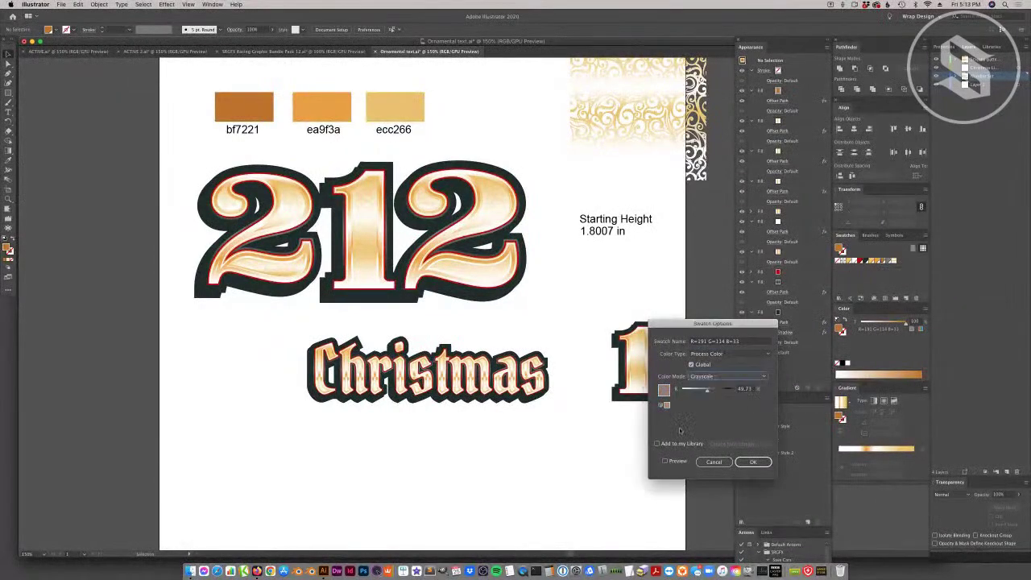
{"action": "left_click", "coordinate": [665, 461]}
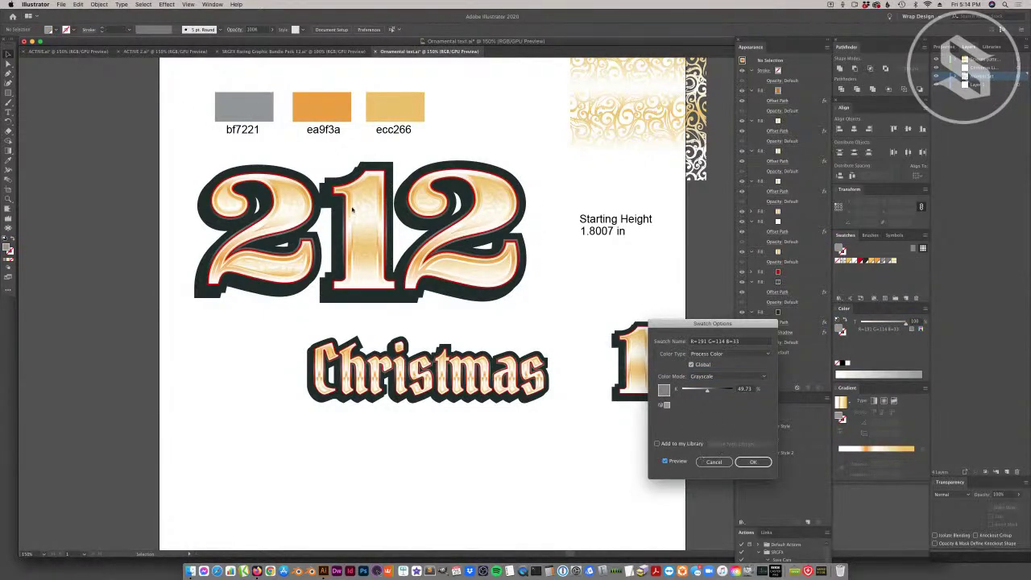
{"action": "left_click", "coordinate": [754, 462]}
Inspect the color stops in the lower gradient fill of the large number 12, and deselect it.
{"action": "left_click", "coordinate": [495, 213]}
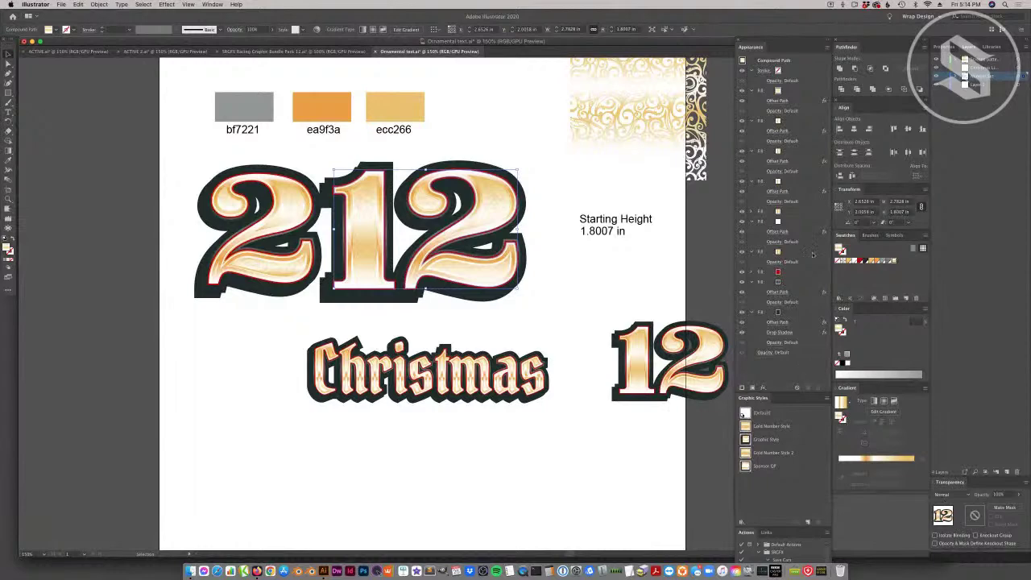
{"action": "left_click", "coordinate": [778, 252]}
{"action": "left_click", "coordinate": [861, 464]}
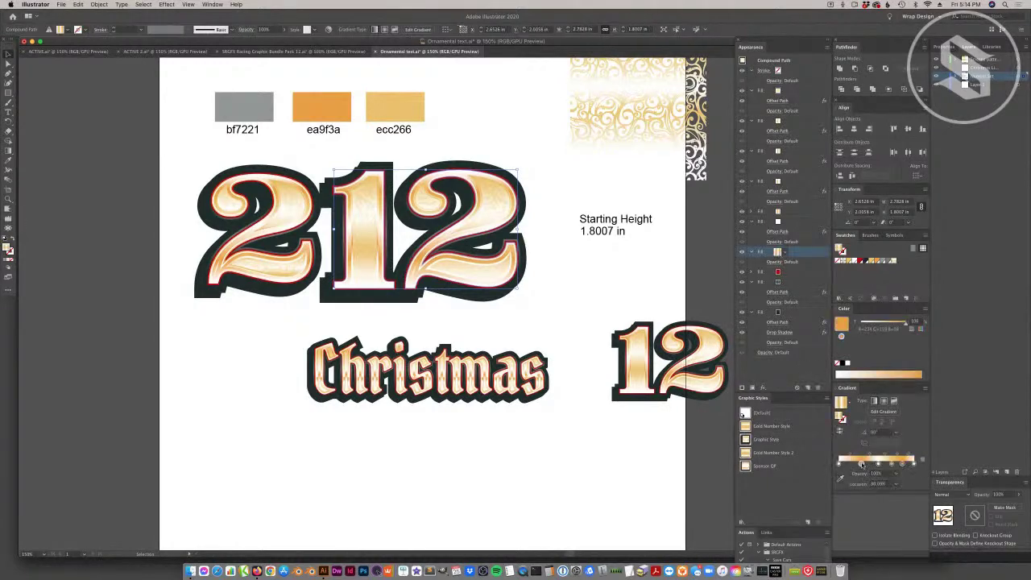
{"action": "left_click", "coordinate": [902, 464]}
{"action": "left_click", "coordinate": [561, 268]}
Try converting the light gold global swatch, R=236 G=194 B=102, to Grayscale with preview on.
{"action": "left_click", "coordinate": [361, 235]}
{"action": "double_click", "coordinate": [871, 260]}
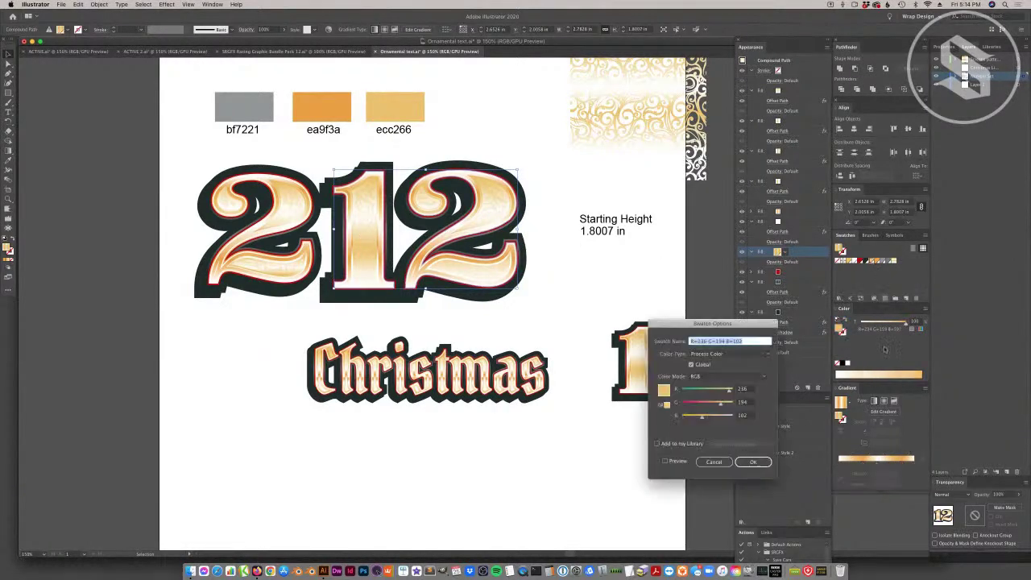
{"action": "left_click", "coordinate": [725, 376]}
{"action": "left_click", "coordinate": [706, 385]}
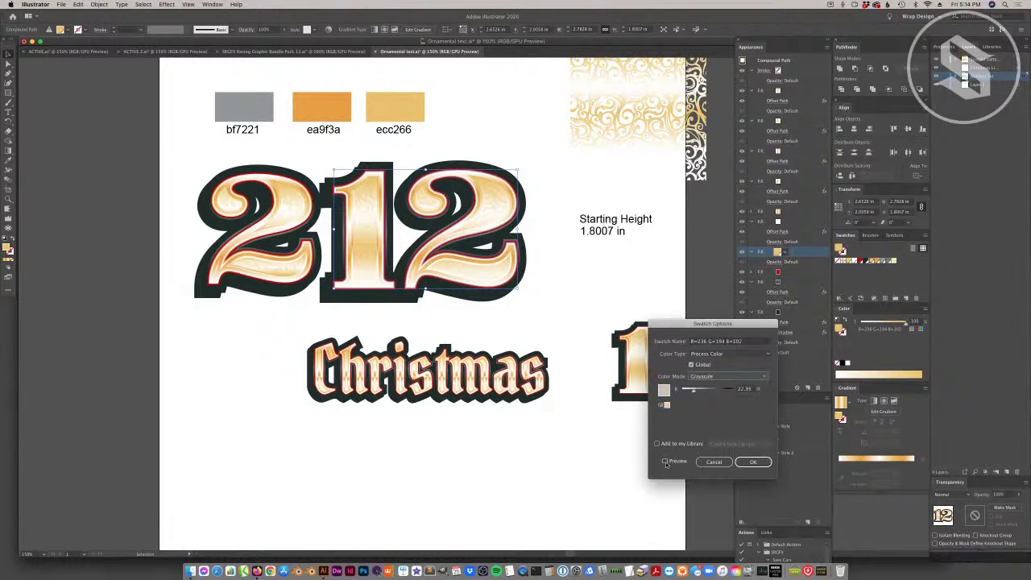
{"action": "left_click", "coordinate": [665, 461]}
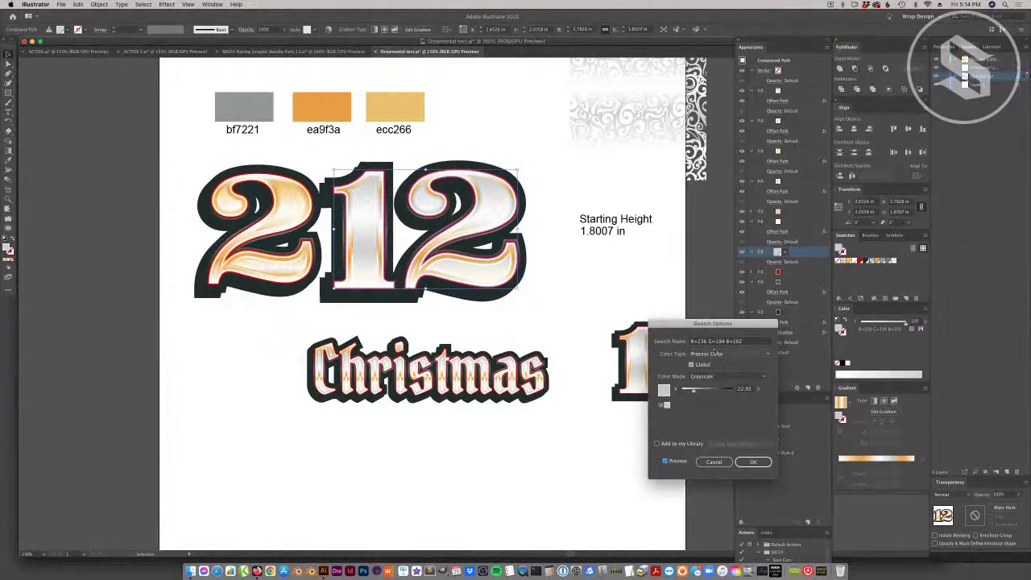
{"action": "triple_click", "coordinate": [719, 342]}
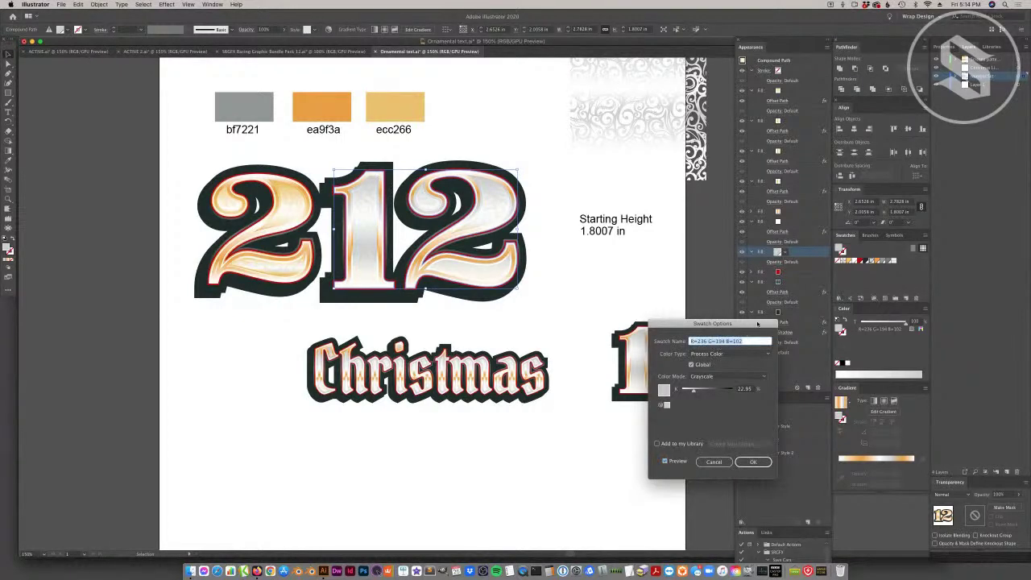
{"action": "type", "text": "l"}
{"action": "left_click", "coordinate": [753, 461]}
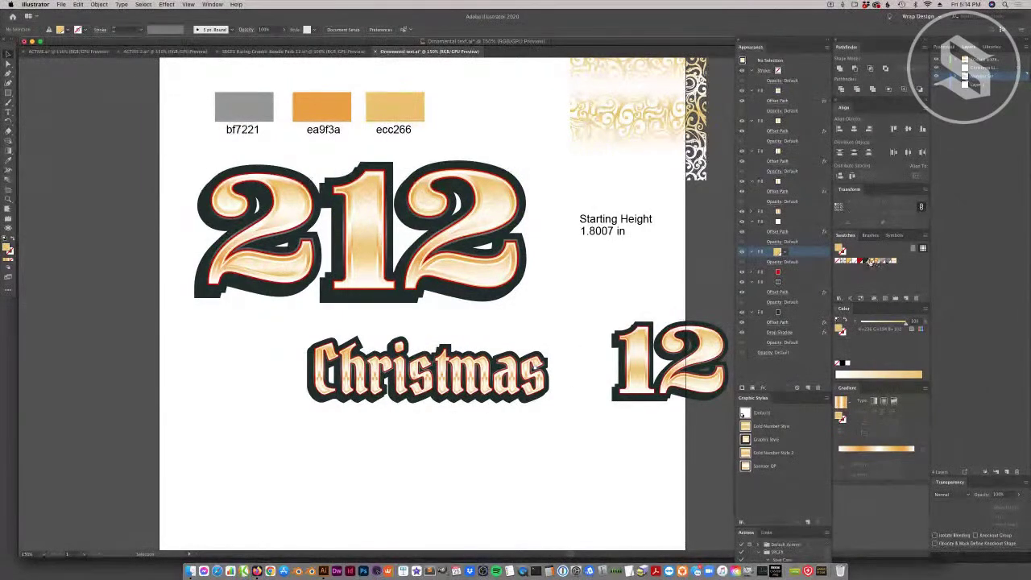
Rename the R=236 G=194 B=102 swatch as Light Gold and the R=234 G=159 B=58 swatch as Med Gold.
{"action": "double_click", "coordinate": [891, 261]}
{"action": "type", "text": "Light Gold"}
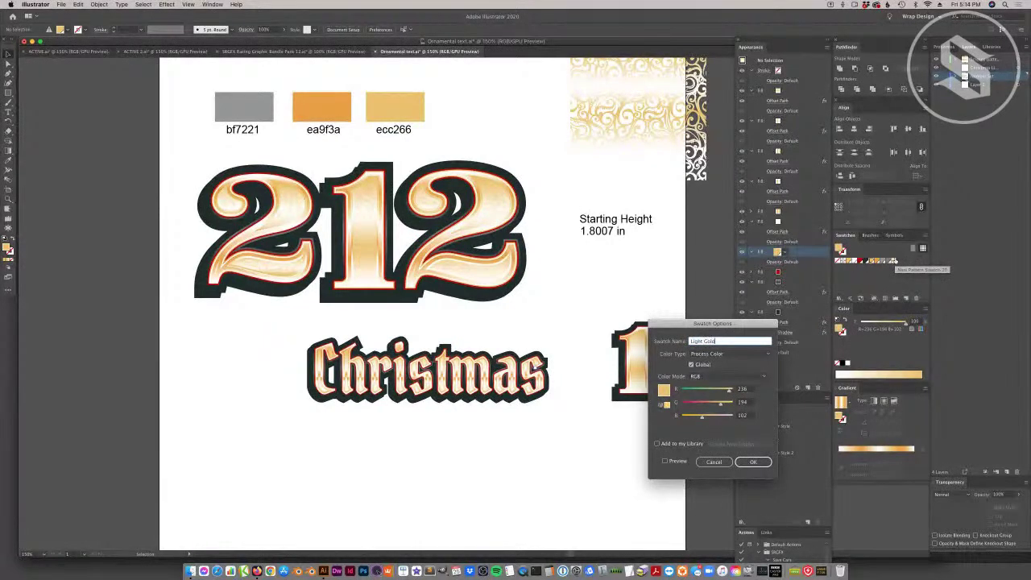
{"action": "key", "text": "Return"}
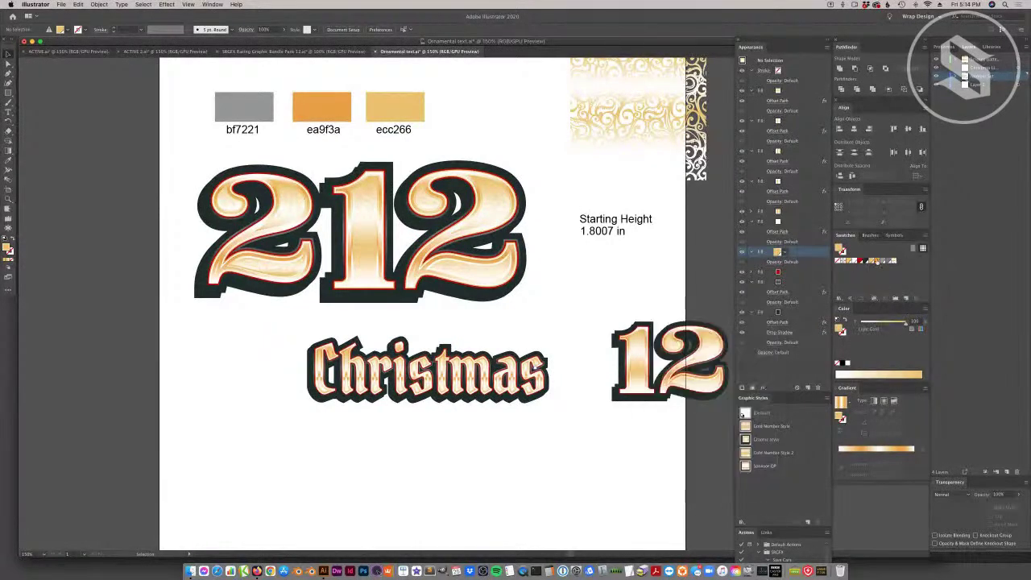
{"action": "double_click", "coordinate": [884, 260]}
{"action": "type", "text": "L"}
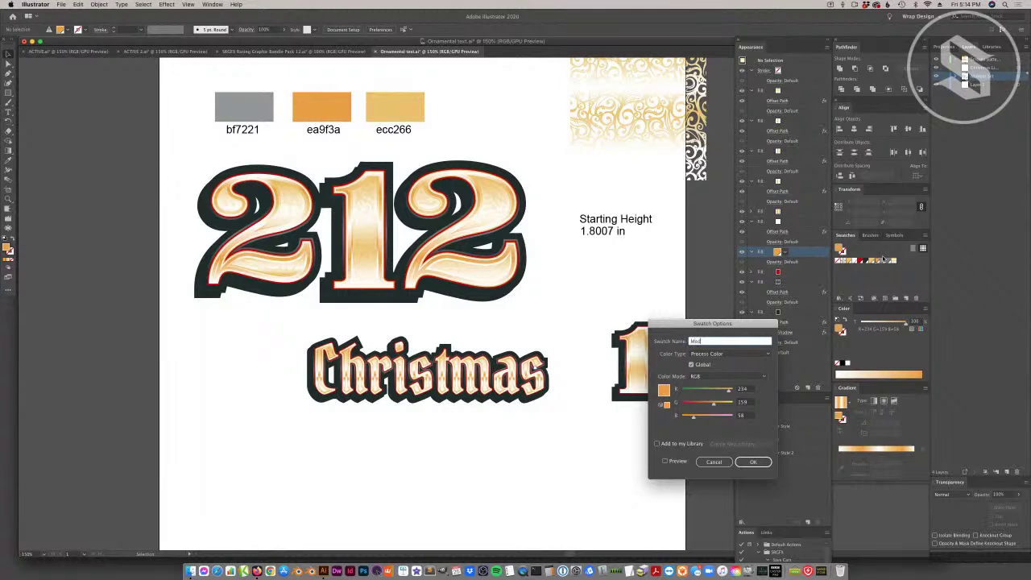
{"action": "type", "text": "Med Gold"}
{"action": "key", "text": "Return"}
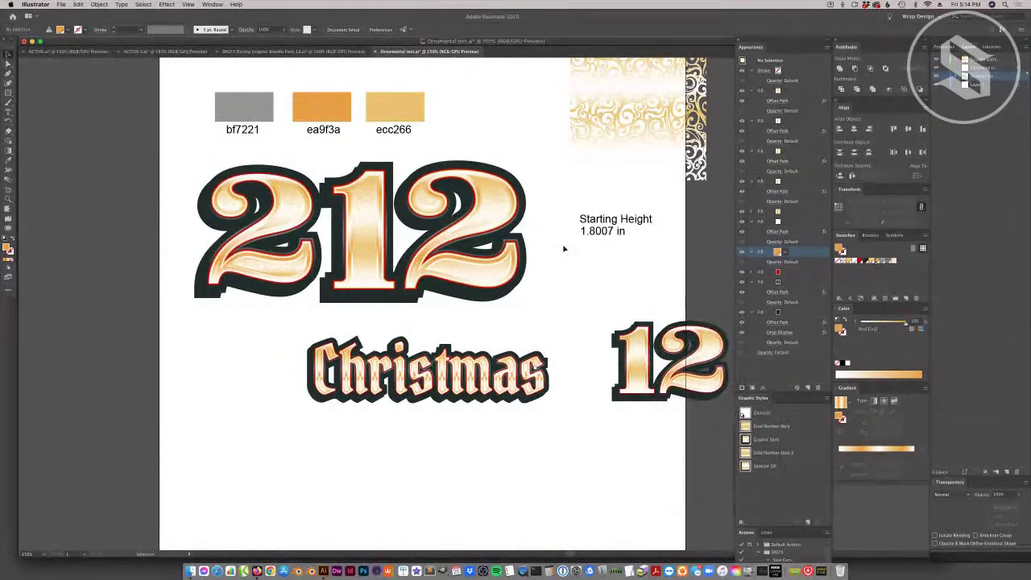
Convert the Med Gold global swatch to Grayscale with preview on.
{"action": "left_click", "coordinate": [500, 293]}
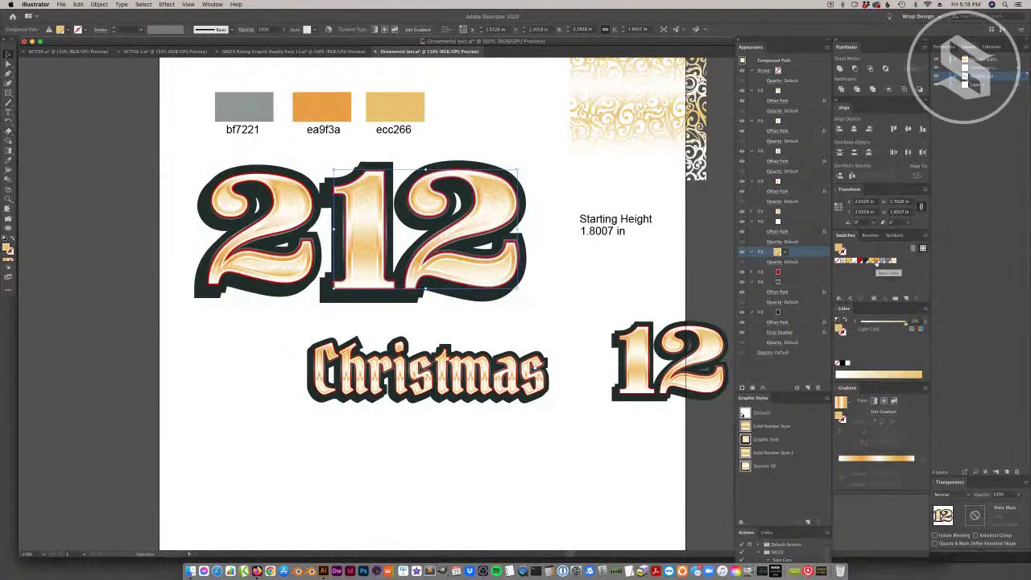
{"action": "double_click", "coordinate": [877, 262]}
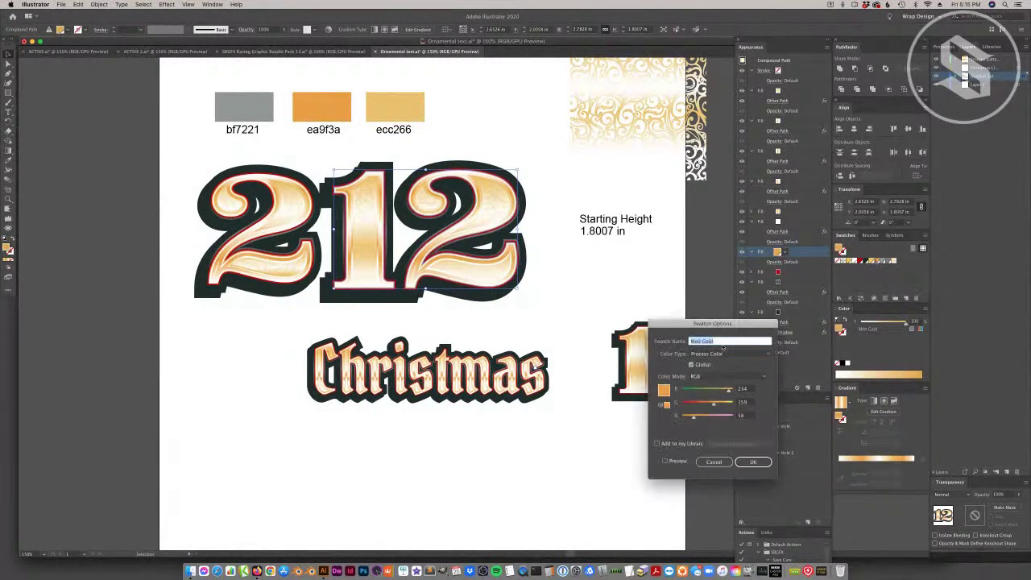
{"action": "key", "text": "Tab"}
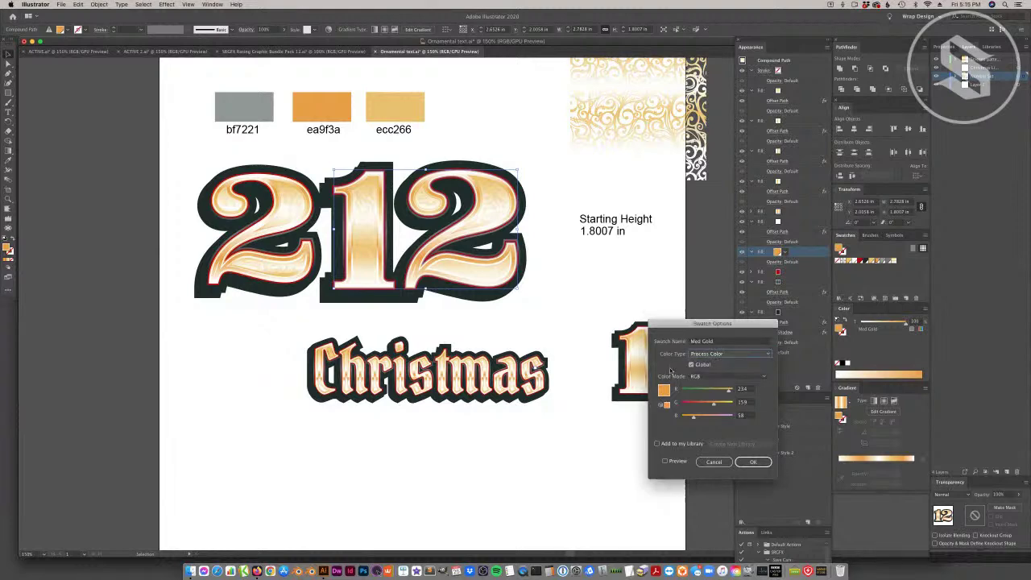
{"action": "left_click", "coordinate": [713, 376]}
{"action": "left_click", "coordinate": [700, 407]}
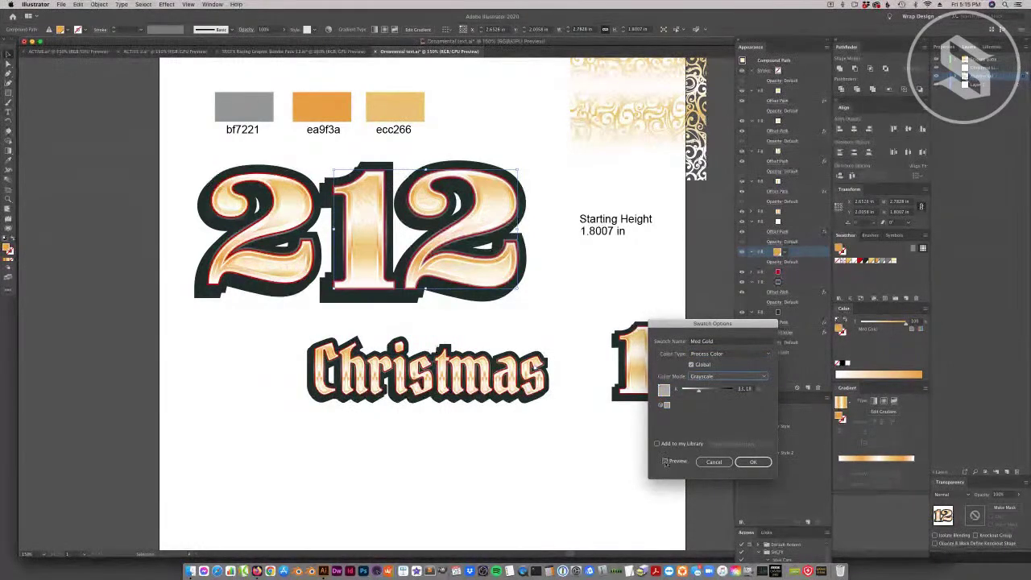
{"action": "left_click", "coordinate": [666, 462]}
{"action": "left_click", "coordinate": [752, 462]}
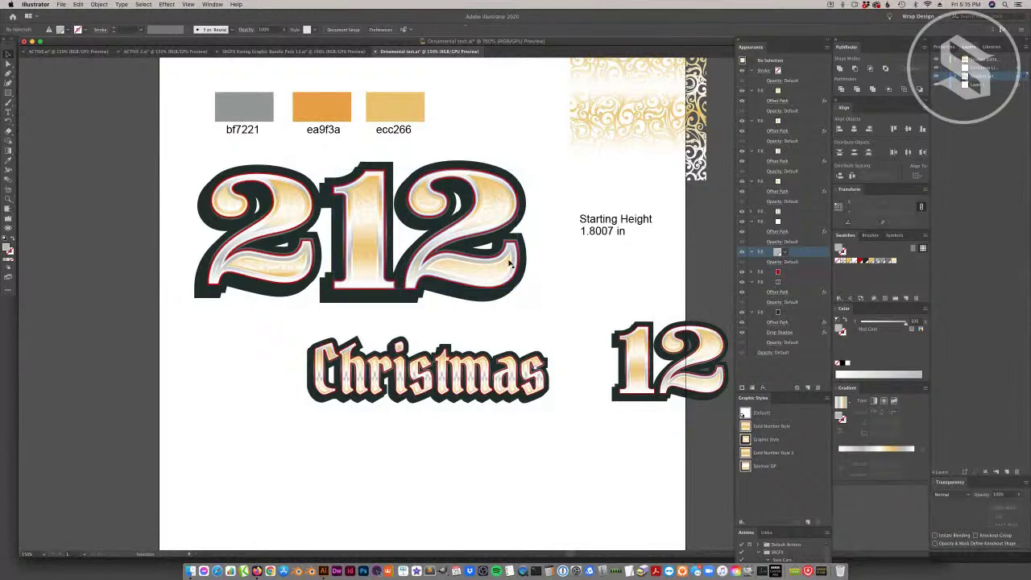
Convert the Light Gold global swatch to Grayscale with preview on.
{"action": "left_click", "coordinate": [611, 297]}
{"action": "double_click", "coordinate": [872, 261]}
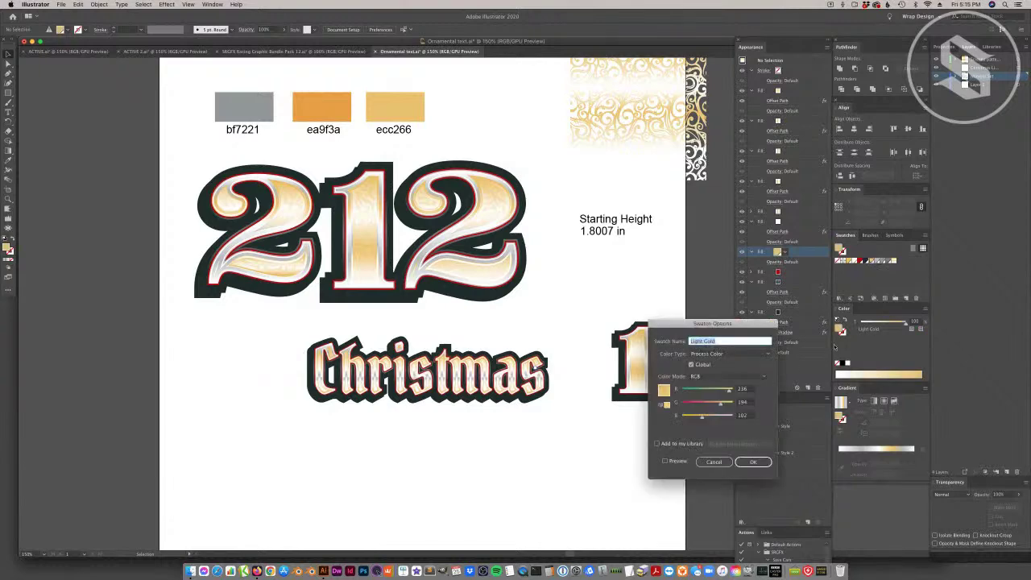
{"action": "left_click", "coordinate": [729, 376]}
{"action": "left_click", "coordinate": [681, 408]}
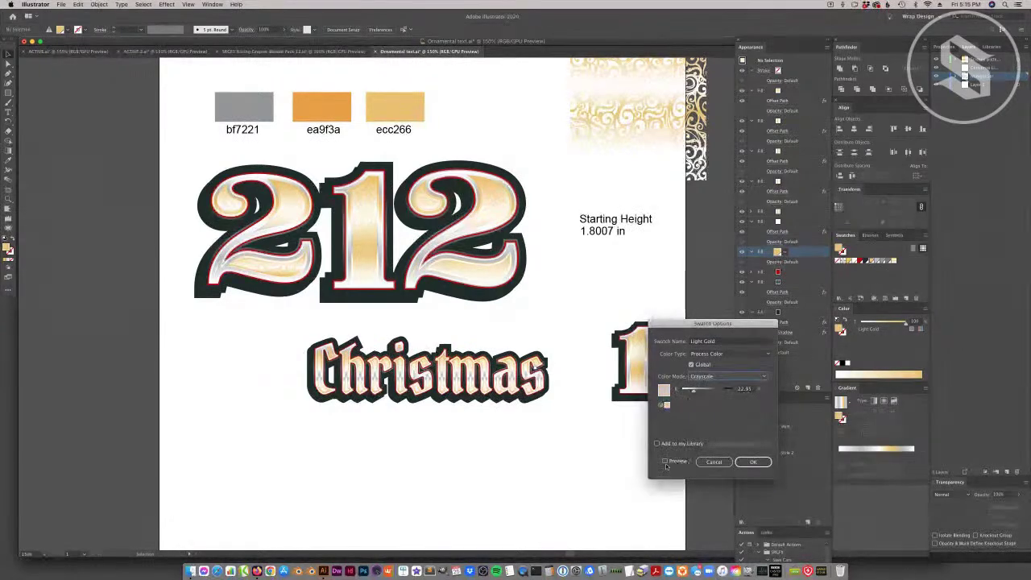
{"action": "left_click", "coordinate": [665, 461]}
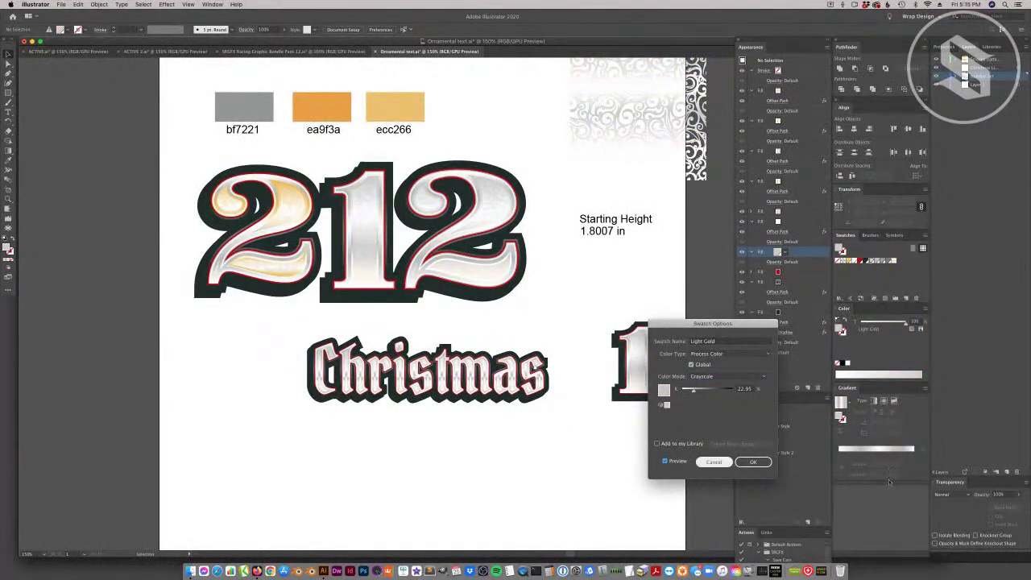
{"action": "left_click", "coordinate": [753, 462]}
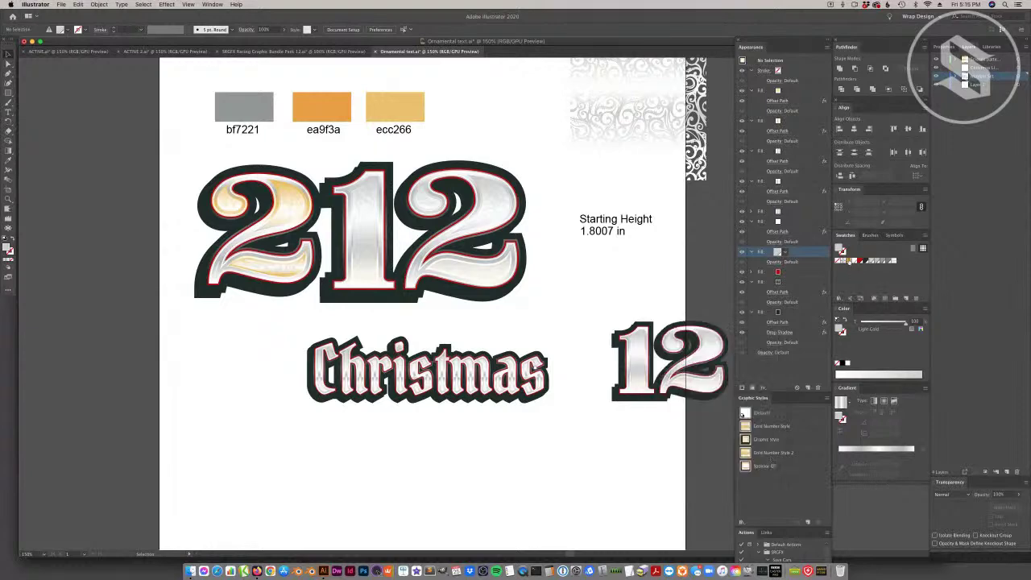
Convert the Light Gold 2 global swatch to Grayscale.
{"action": "double_click", "coordinate": [849, 261]}
{"action": "left_click", "coordinate": [717, 377]}
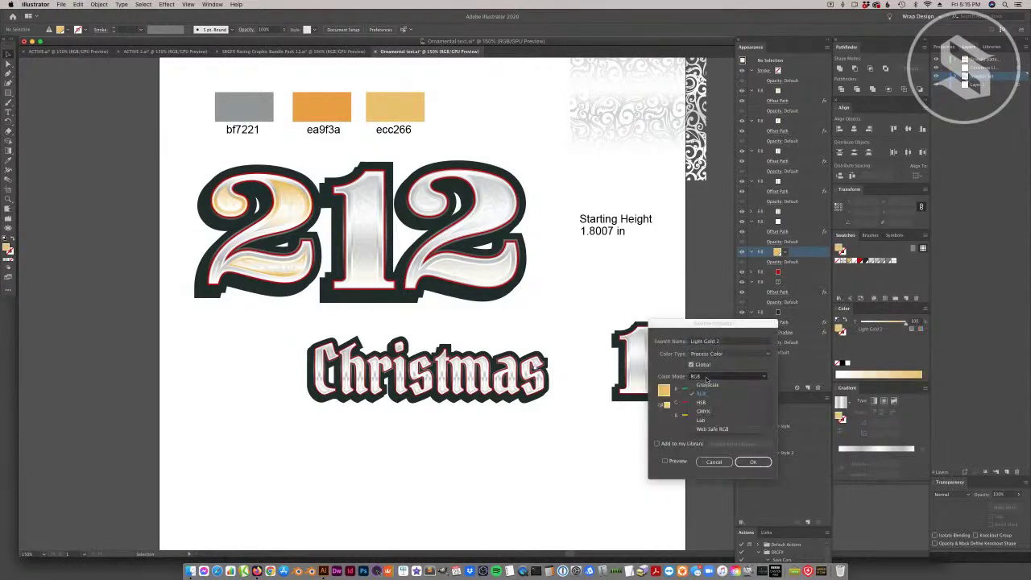
{"action": "left_click", "coordinate": [707, 385]}
{"action": "left_click", "coordinate": [753, 462]}
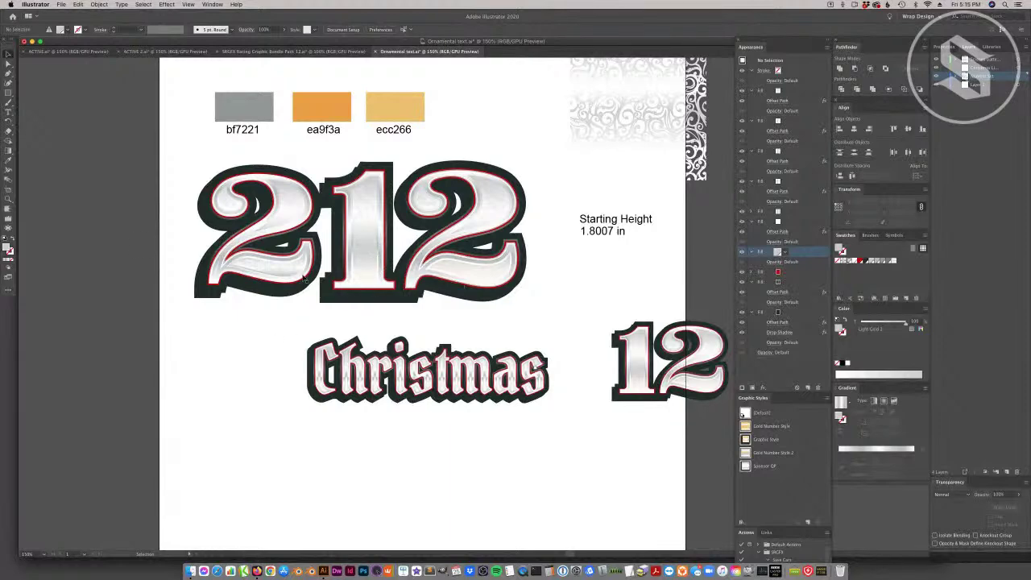
Try assigning a new color to the unmapped white row in Recolor Artwork for the large 12, comparing with Recolor Art off.
{"action": "left_click", "coordinate": [354, 271]}
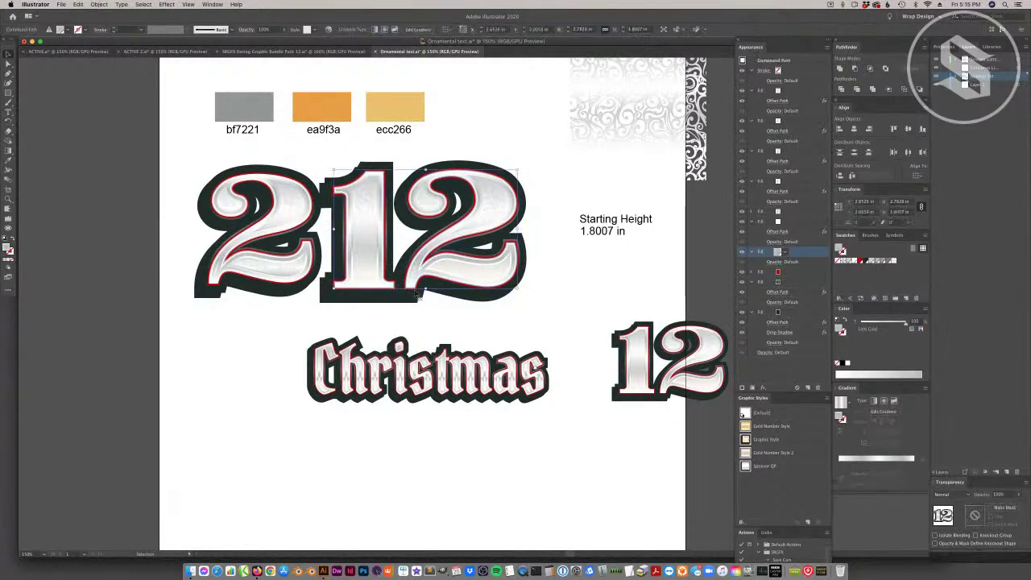
{"action": "left_click", "coordinate": [9, 201]}
{"action": "left_click", "coordinate": [426, 280]}
{"action": "left_click", "coordinate": [524, 299]}
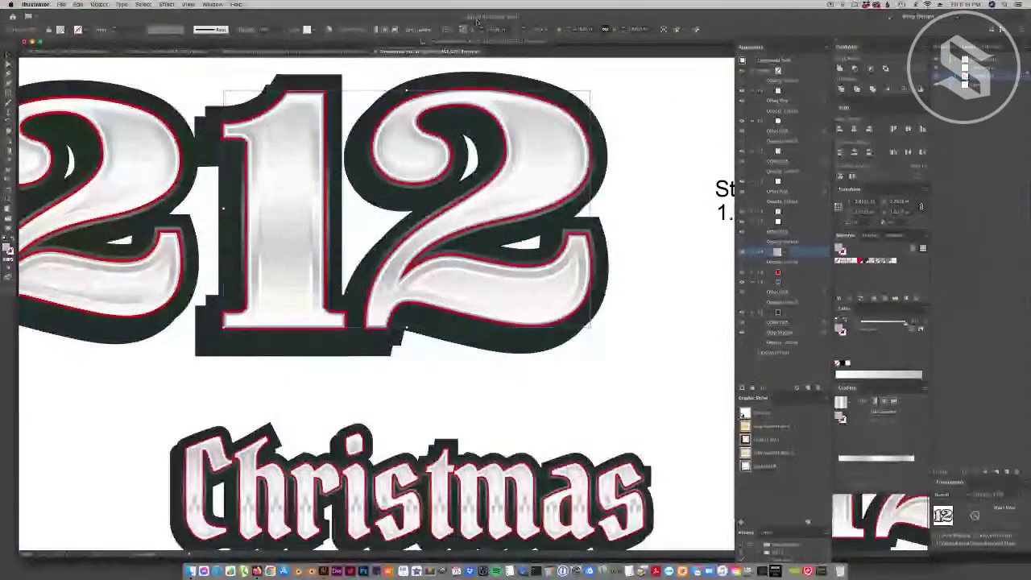
{"action": "left_click", "coordinate": [328, 30]}
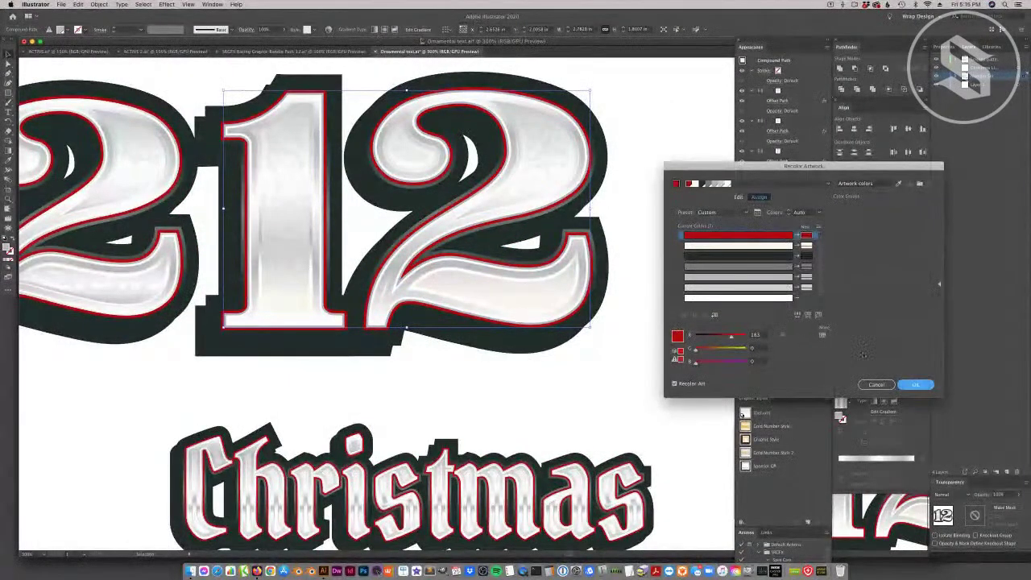
{"action": "scroll", "coordinate": [785, 247], "scroll_direction": "down", "scroll_amount": 1}
{"action": "scroll", "coordinate": [791, 285], "scroll_direction": "up", "scroll_amount": 1}
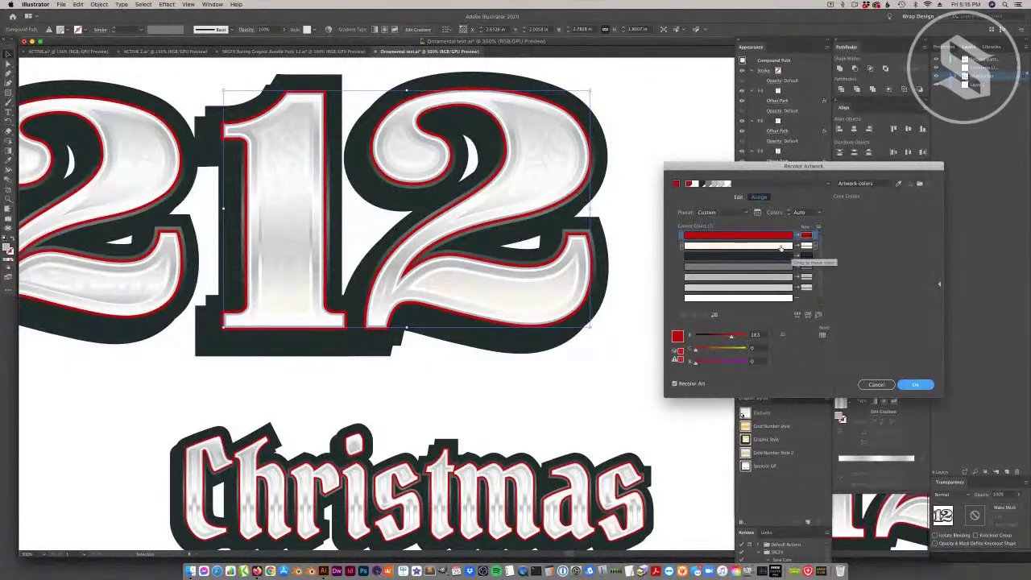
{"action": "left_click_drag", "start_coordinate": [780, 248], "coordinate": [801, 300]}
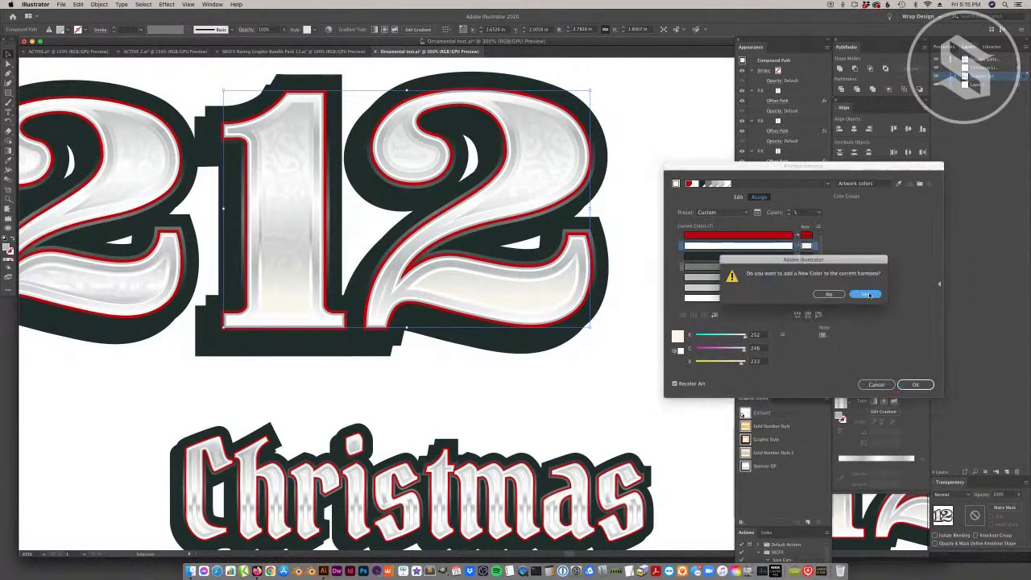
{"action": "left_click", "coordinate": [834, 296]}
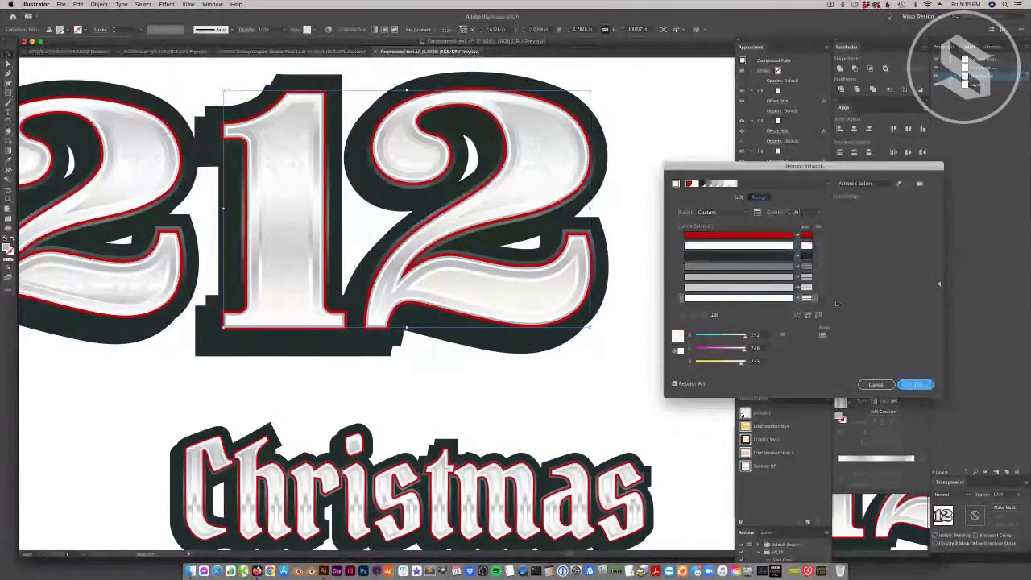
{"action": "left_click", "coordinate": [674, 383]}
{"action": "left_click", "coordinate": [675, 383]}
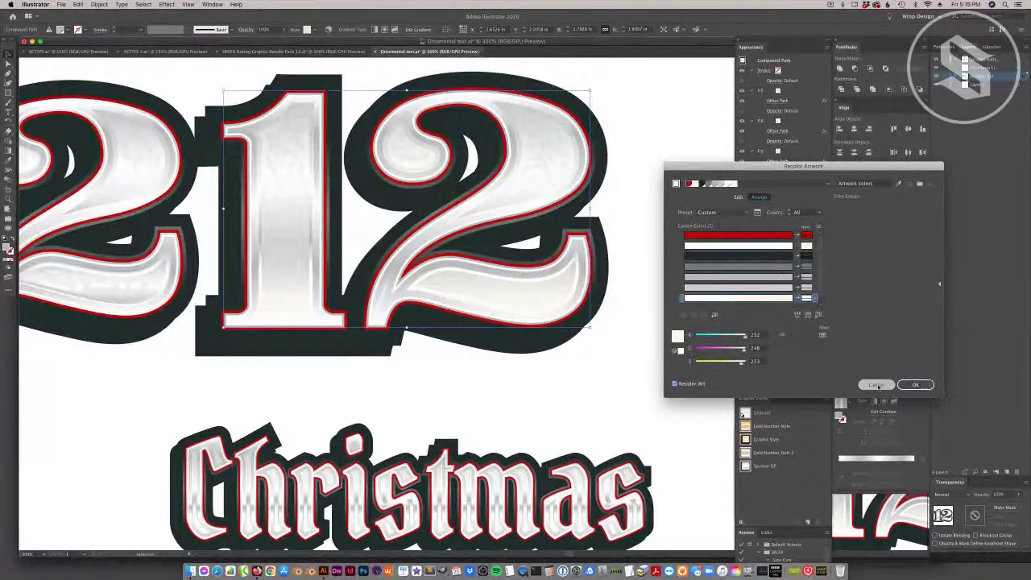
{"action": "left_click", "coordinate": [876, 384]}
{"action": "left_click", "coordinate": [442, 360]}
{"action": "scroll", "coordinate": [441, 359], "scroll_direction": "left", "scroll_amount": 10}
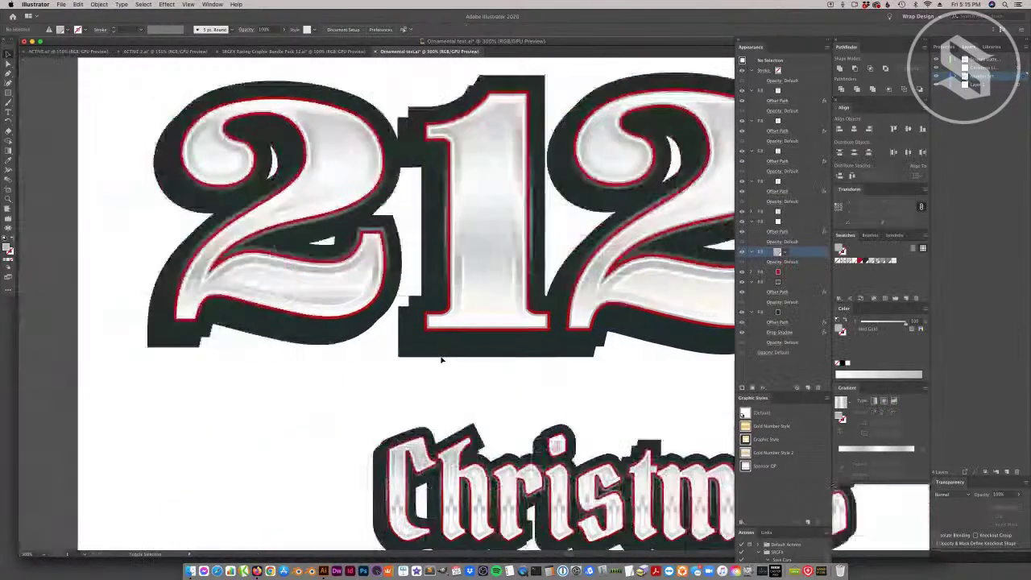
{"action": "scroll", "coordinate": [442, 357], "scroll_direction": "right", "scroll_amount": 5}
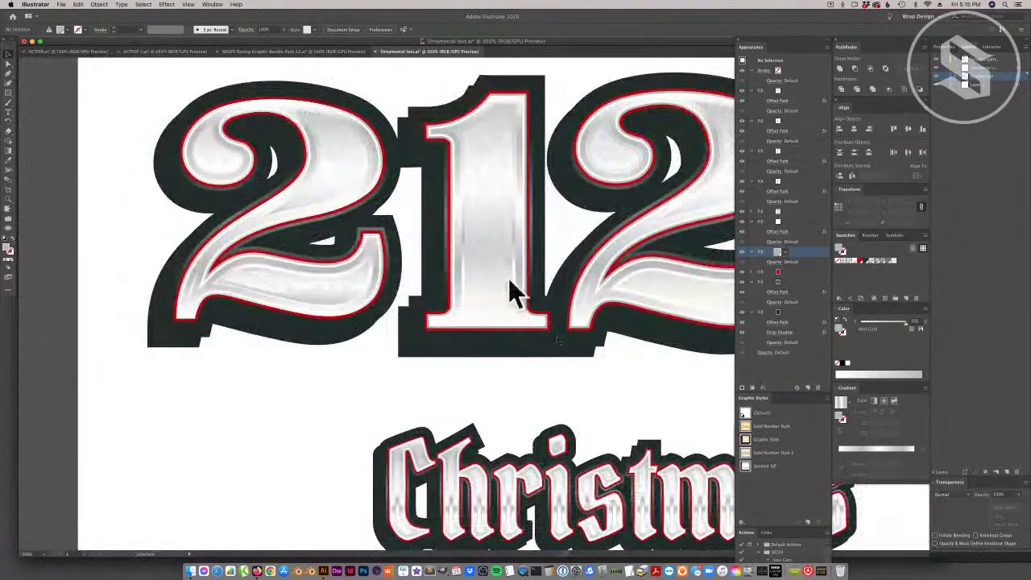
{"action": "scroll", "coordinate": [510, 298], "scroll_direction": "right", "scroll_amount": 5}
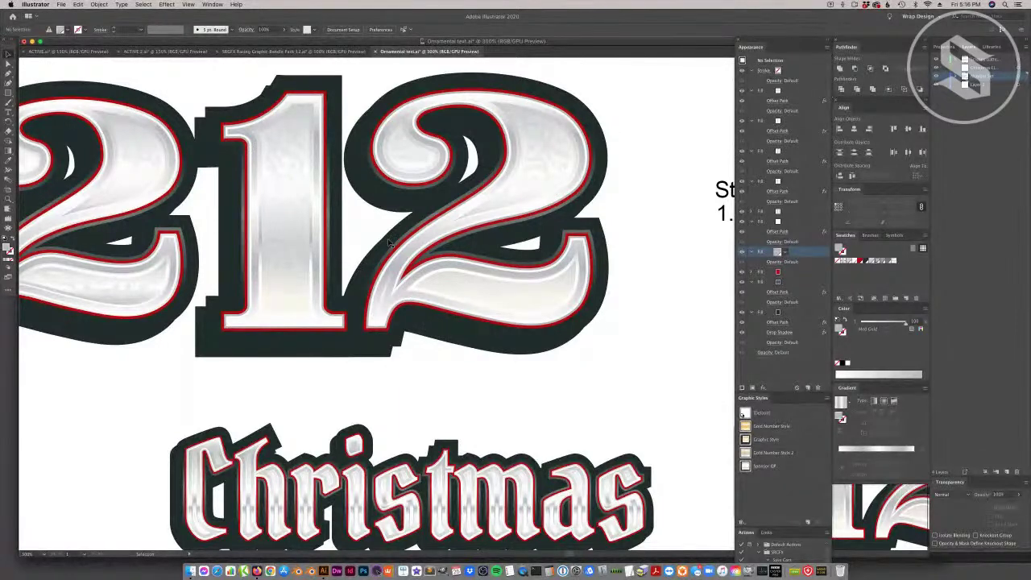
Move the large 12 slightly away from the single 2 beside it and deselect it.
{"action": "key", "text": "a"}
{"action": "left_click", "coordinate": [512, 304]}
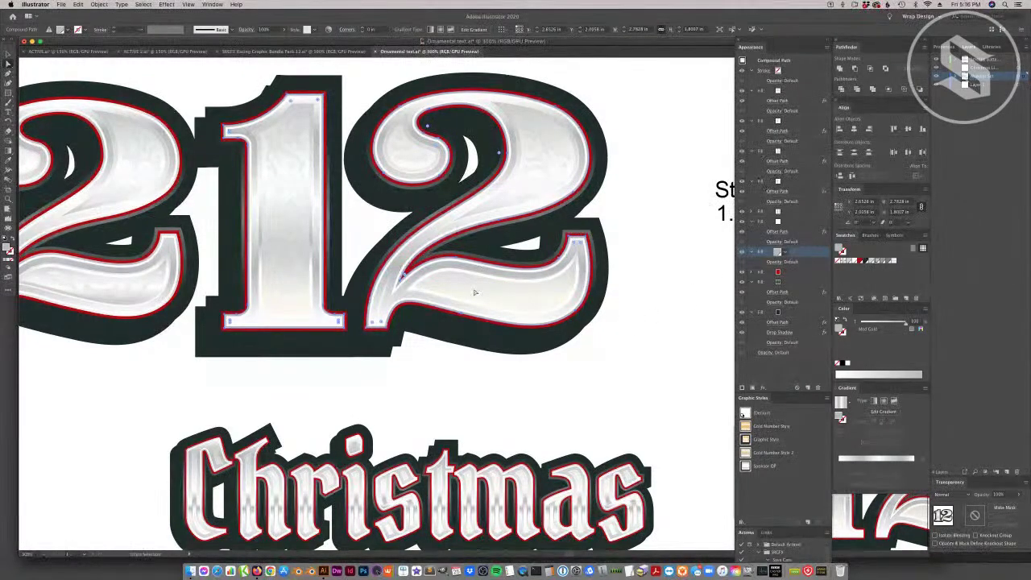
{"action": "left_click_drag", "start_coordinate": [476, 292], "coordinate": [515, 298]}
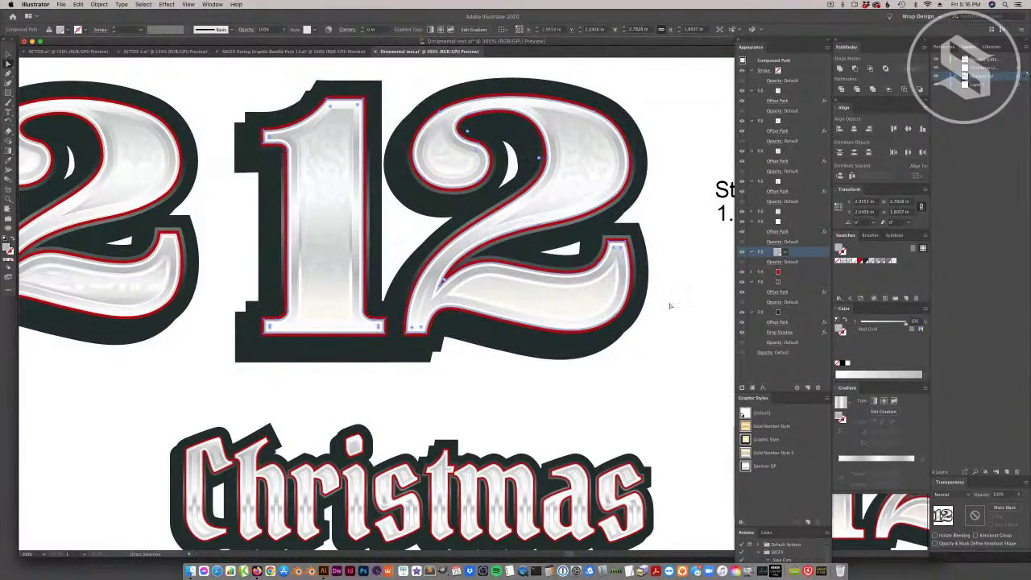
{"action": "left_click", "coordinate": [653, 370]}
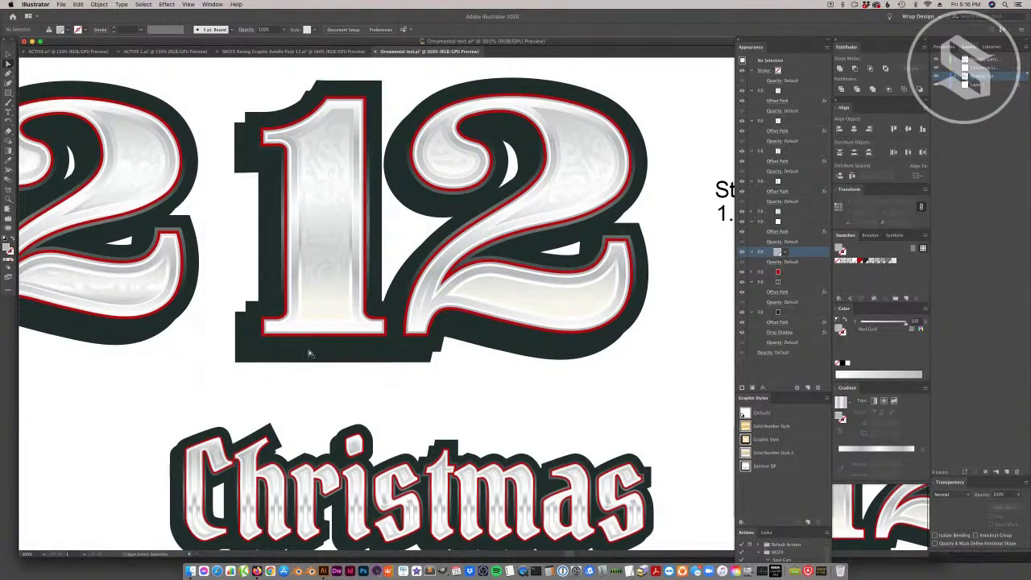
{"action": "scroll", "coordinate": [308, 354], "scroll_direction": "left", "scroll_amount": 10}
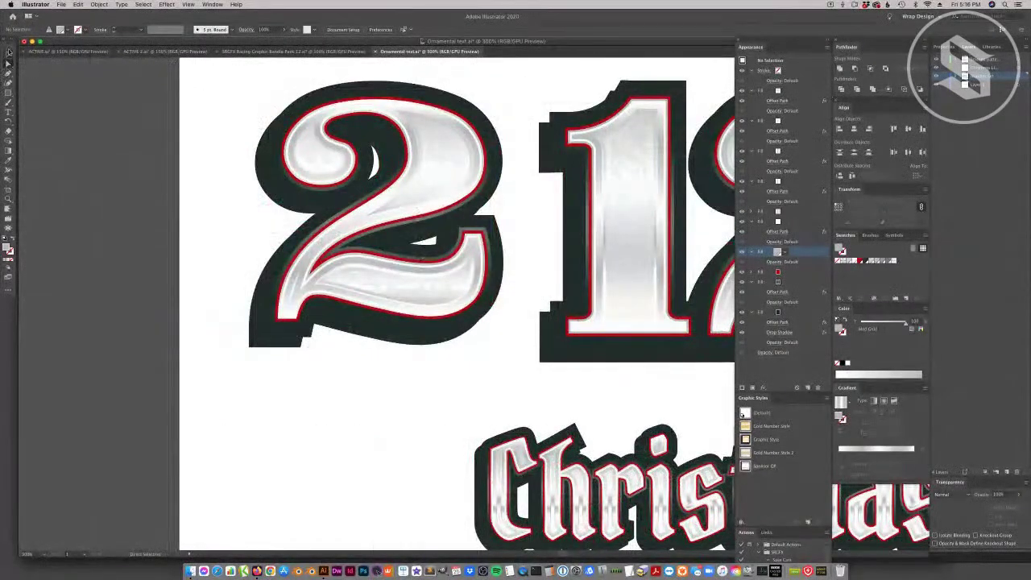
{"action": "left_click", "coordinate": [8, 53]}
{"action": "left_click", "coordinate": [411, 132]}
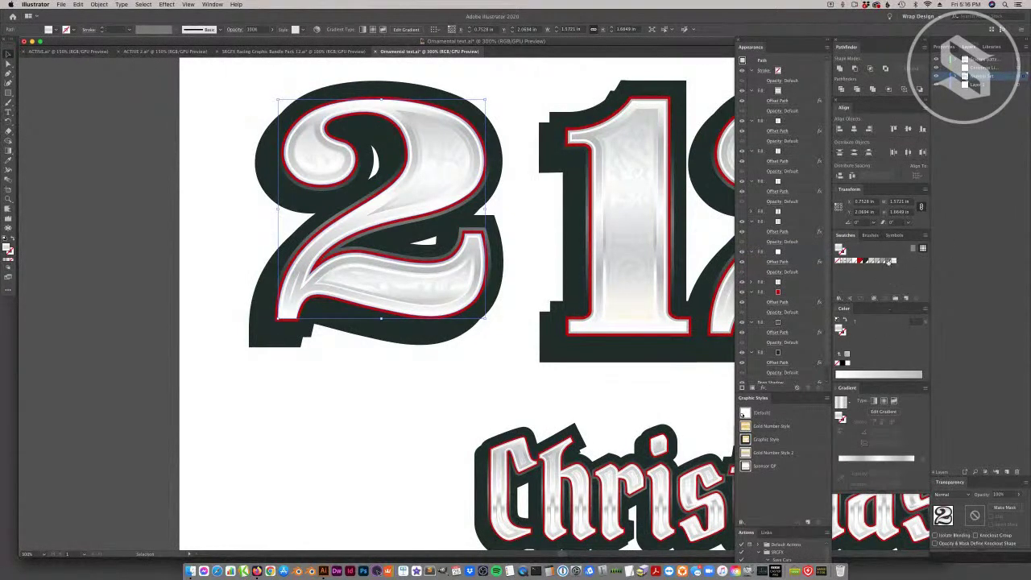
{"action": "double_click", "coordinate": [889, 261]}
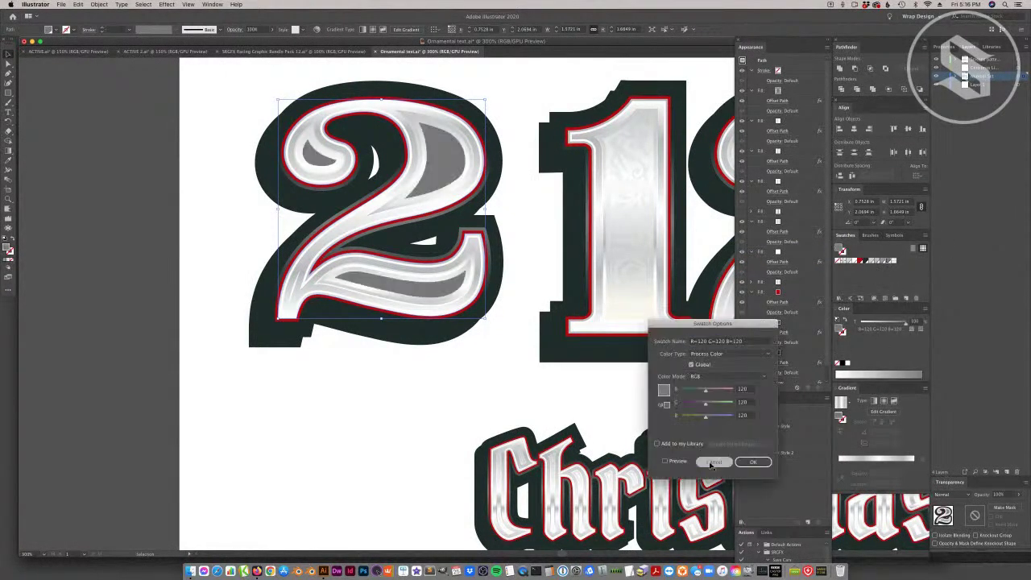
{"action": "left_click", "coordinate": [714, 465]}
{"action": "key", "text": "super+z"}
{"action": "left_click", "coordinate": [496, 395]}
{"action": "double_click", "coordinate": [888, 261]}
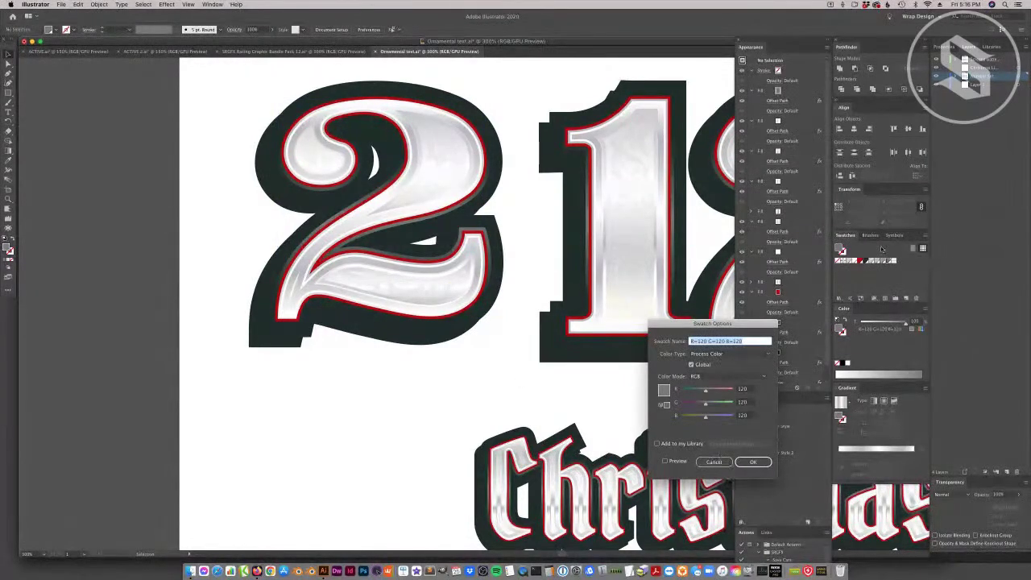
{"action": "left_click", "coordinate": [715, 461]}
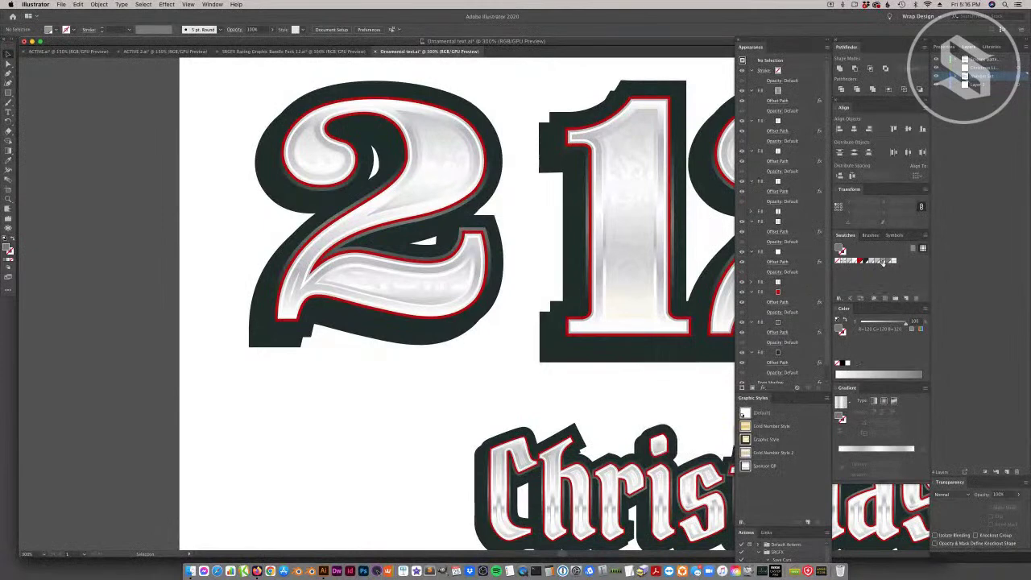
Recolor the R=191 G=114 B=33 swatch to CMYK 100, 0, 0, 49.73 and replace the Med Gold swatch with it.
{"action": "double_click", "coordinate": [884, 262]}
{"action": "left_click_drag", "start_coordinate": [680, 392], "coordinate": [725, 391]}
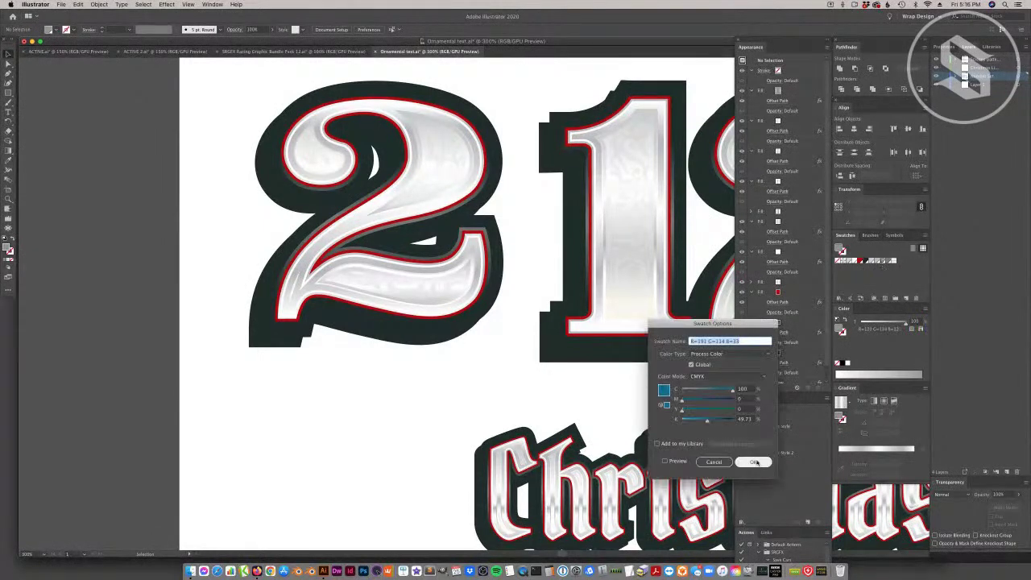
{"action": "left_click", "coordinate": [753, 462]}
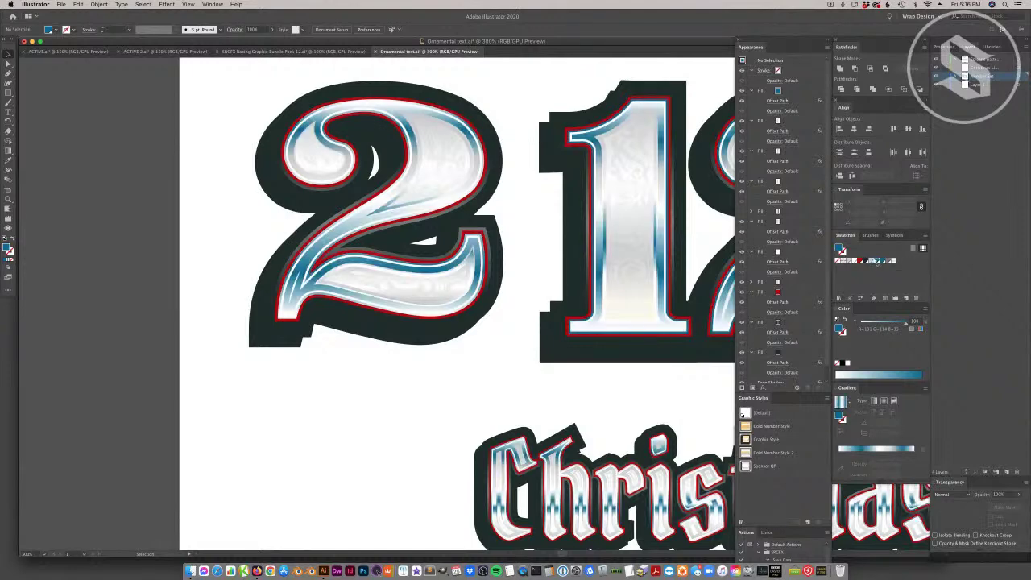
{"action": "left_click_drag", "start_coordinate": [869, 261], "coordinate": [854, 262]}
{"action": "left_click", "coordinate": [881, 264]}
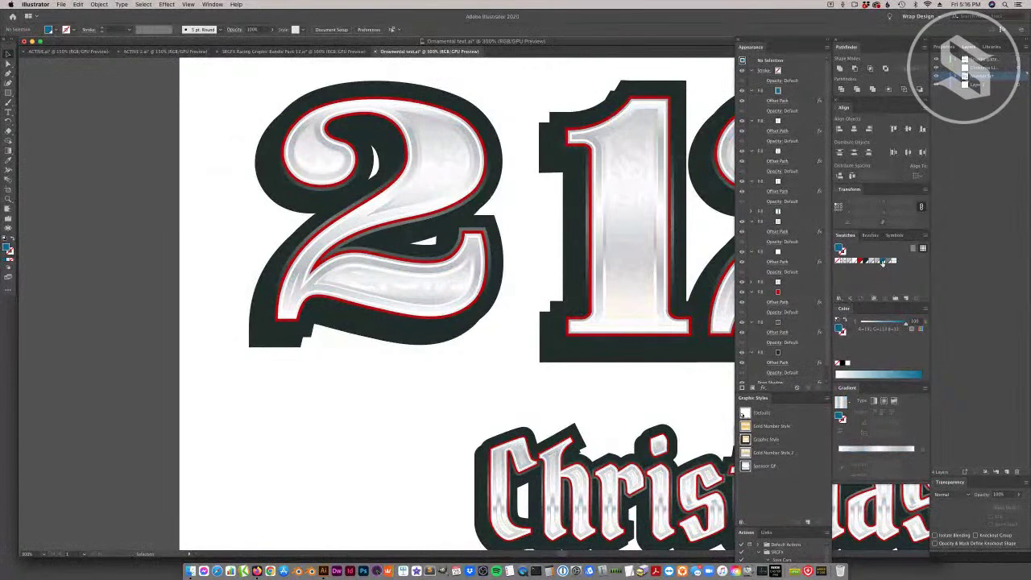
{"action": "left_click", "coordinate": [876, 263]}
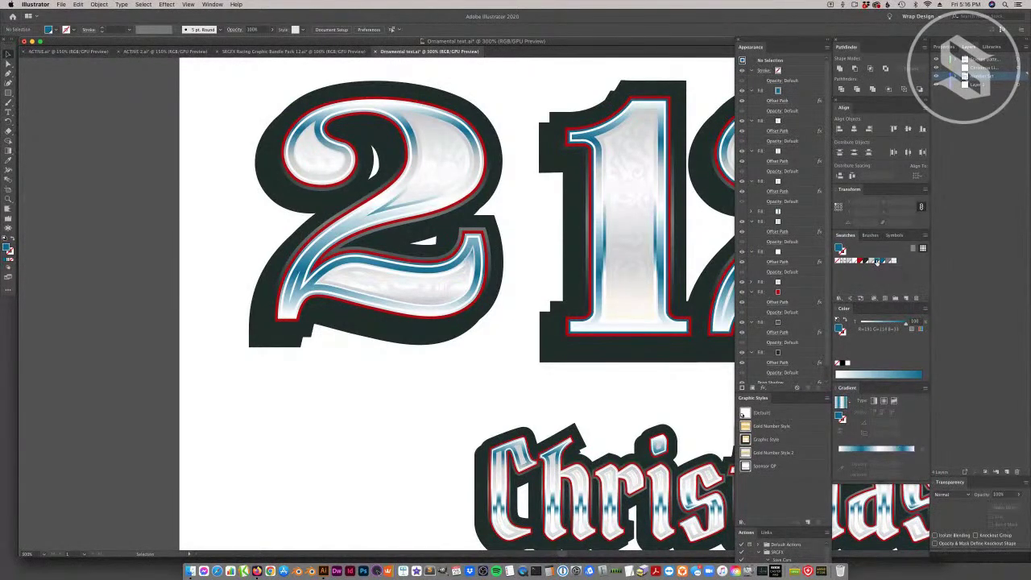
Brighten the Med Gold global swatch to RGB 0, 141, 183.
{"action": "double_click", "coordinate": [877, 264]}
{"action": "left_click_drag", "start_coordinate": [709, 405], "coordinate": [710, 410]}
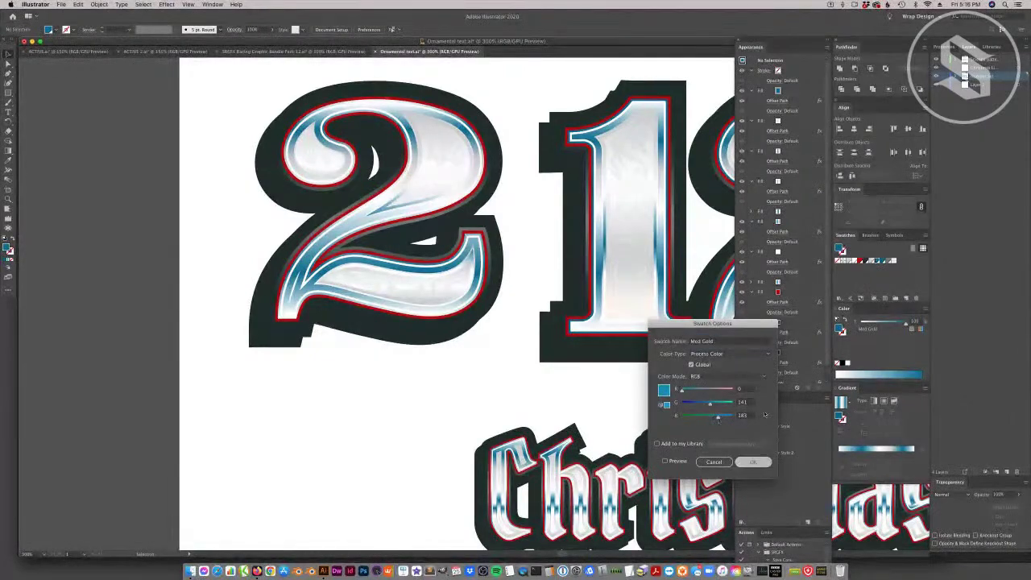
{"action": "left_click", "coordinate": [753, 461]}
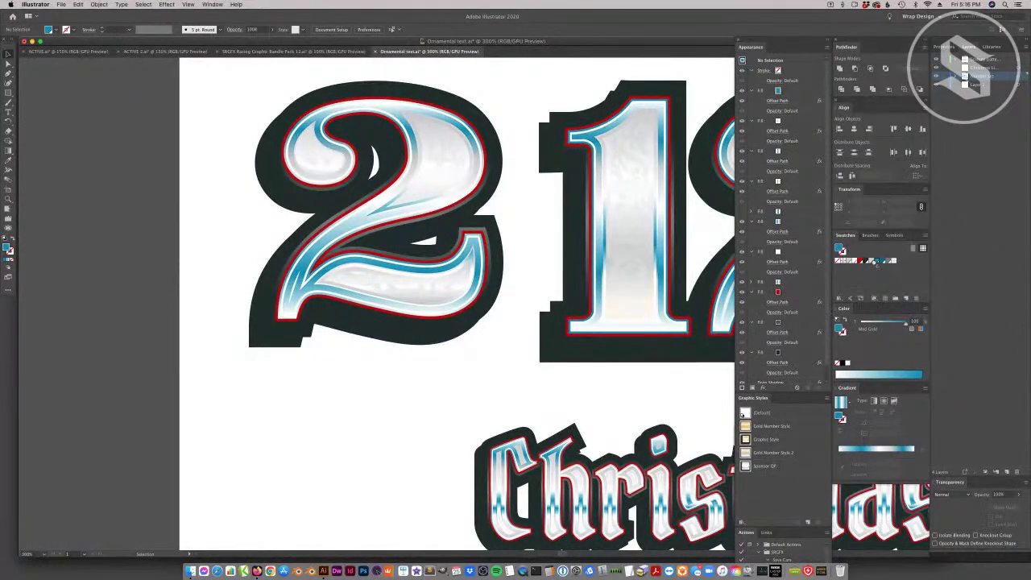
Set the blue Light Gold global swatch to RGB 22, 159, 216.
{"action": "double_click", "coordinate": [871, 261]}
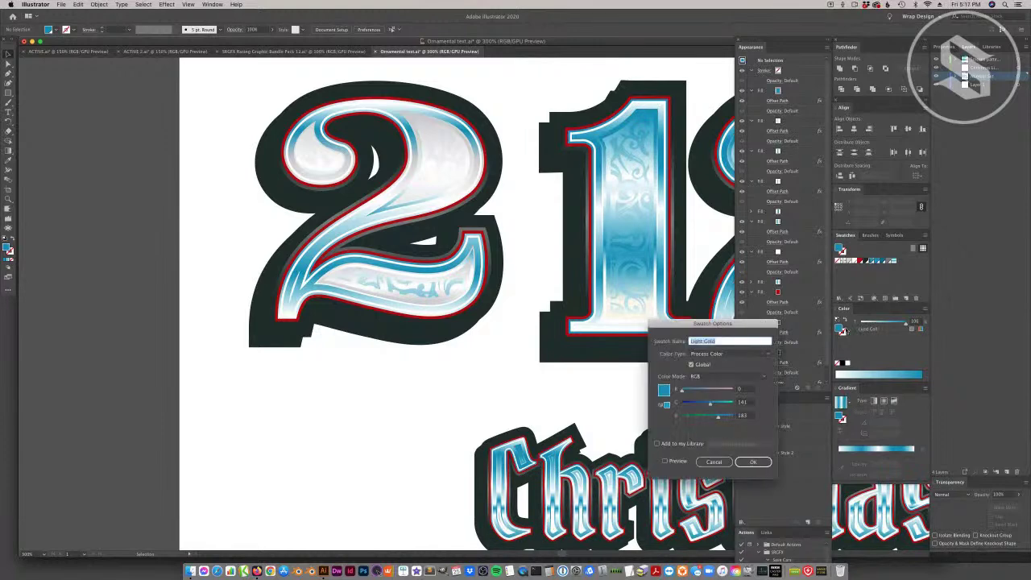
{"action": "left_click_drag", "start_coordinate": [711, 404], "coordinate": [726, 417]}
{"action": "left_click", "coordinate": [753, 462]}
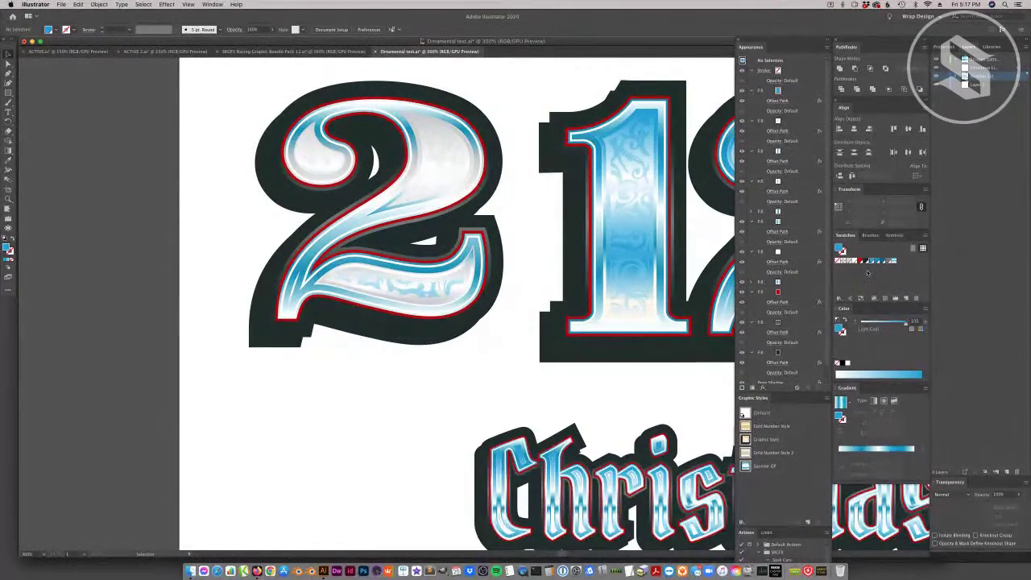
Replace the Gold White swatch with the Light Gold blue and lighten it to RGB 35, 204, 237 with preview on.
{"action": "left_click_drag", "start_coordinate": [871, 262], "coordinate": [855, 261]}
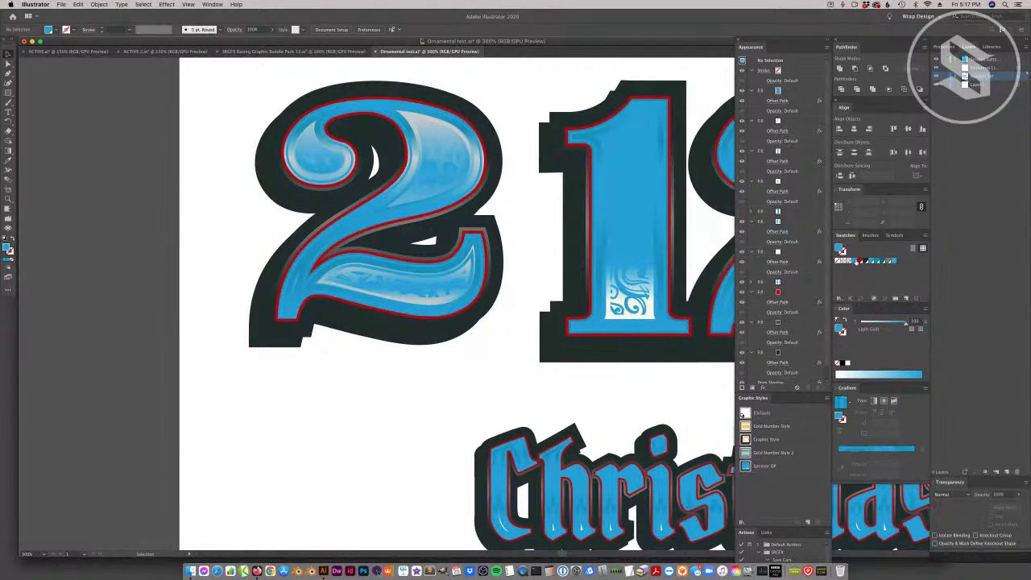
{"action": "double_click", "coordinate": [854, 263]}
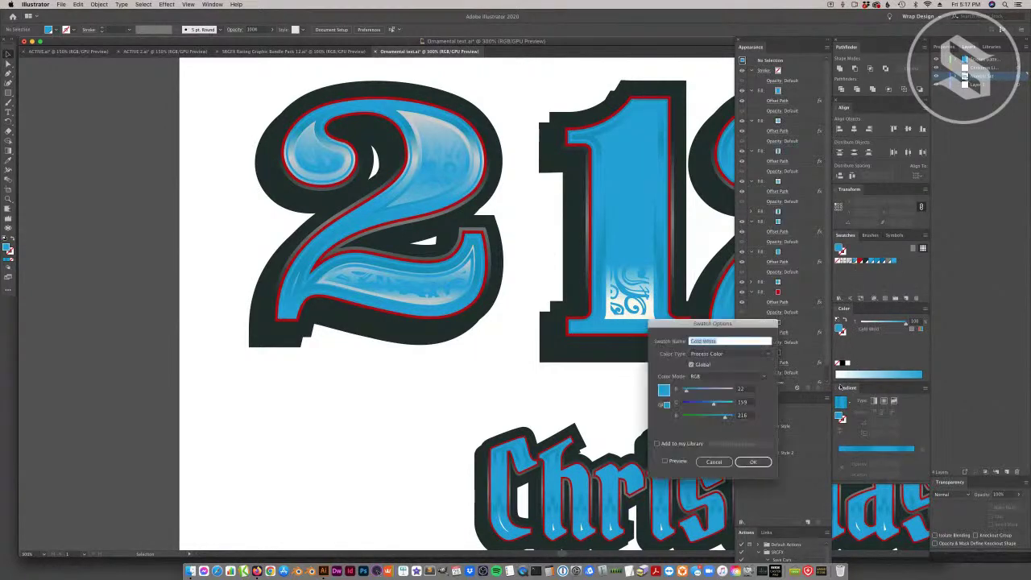
{"action": "left_click_drag", "start_coordinate": [725, 416], "coordinate": [729, 417]}
{"action": "left_click", "coordinate": [722, 404]}
{"action": "left_click", "coordinate": [688, 393]}
{"action": "left_click", "coordinate": [666, 461]}
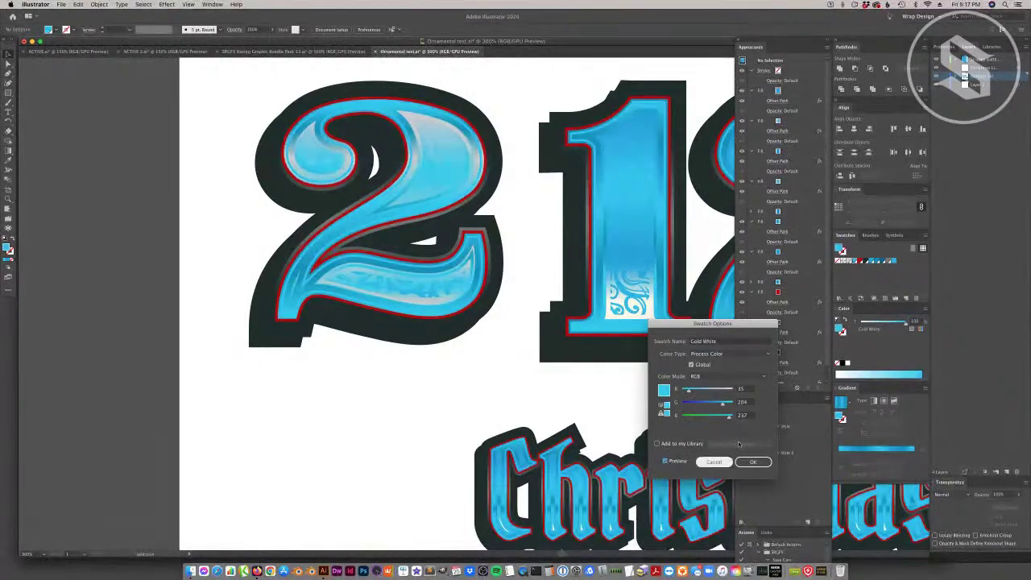
{"action": "left_click", "coordinate": [752, 462]}
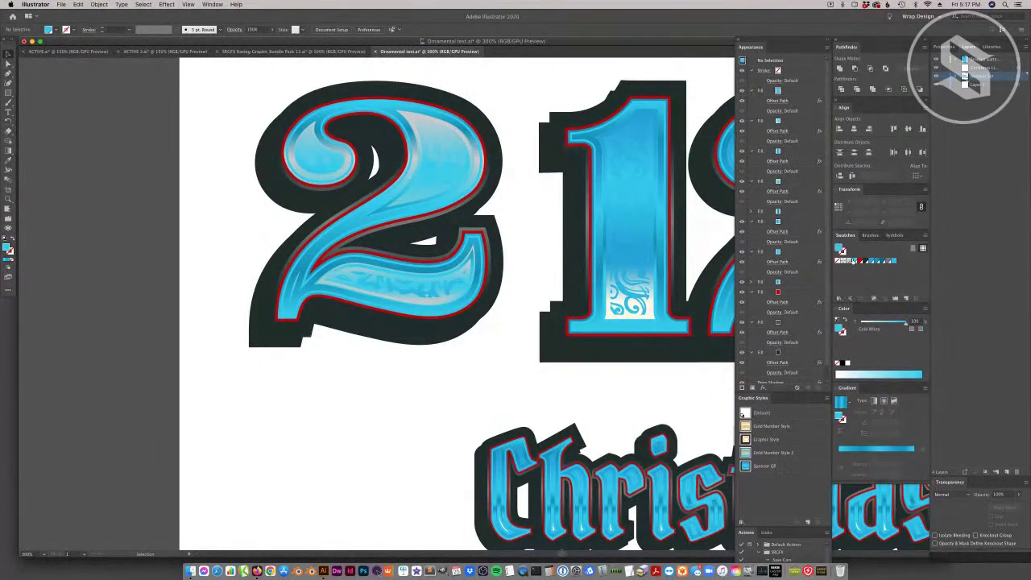
Replace the Light Gold 2 swatch with the Gold White blue and lighten it to RGB 104, 242, 255 with preview on.
{"action": "left_click_drag", "start_coordinate": [854, 261], "coordinate": [849, 262]}
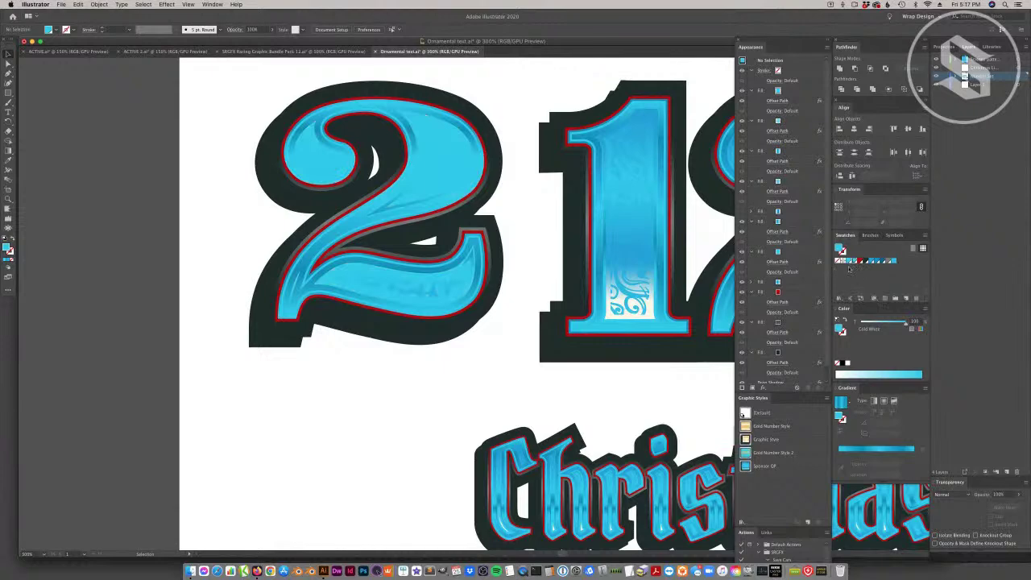
{"action": "double_click", "coordinate": [847, 263]}
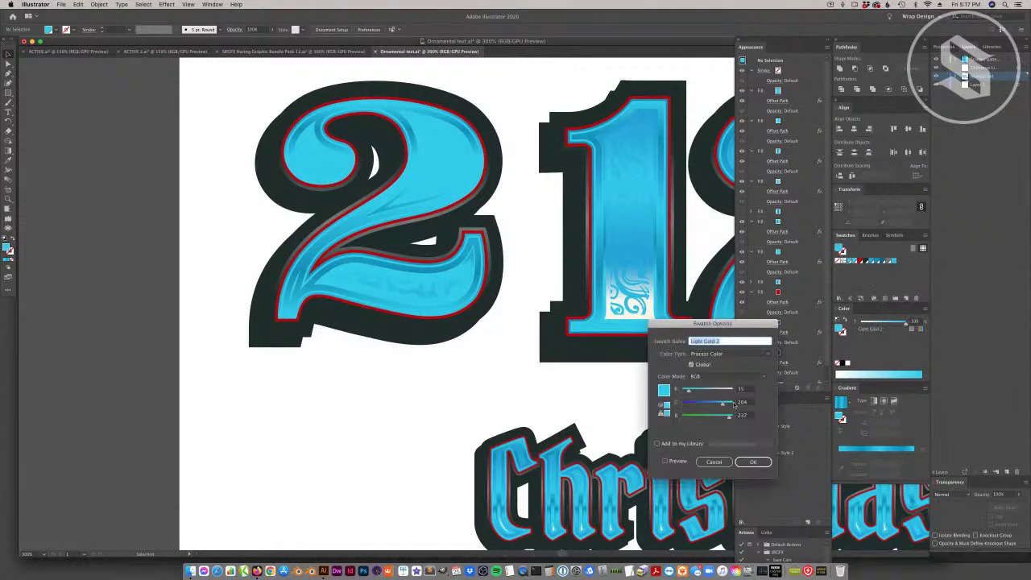
{"action": "left_click_drag", "start_coordinate": [729, 416], "coordinate": [731, 404]}
{"action": "left_click", "coordinate": [704, 391]}
{"action": "left_click", "coordinate": [665, 462]}
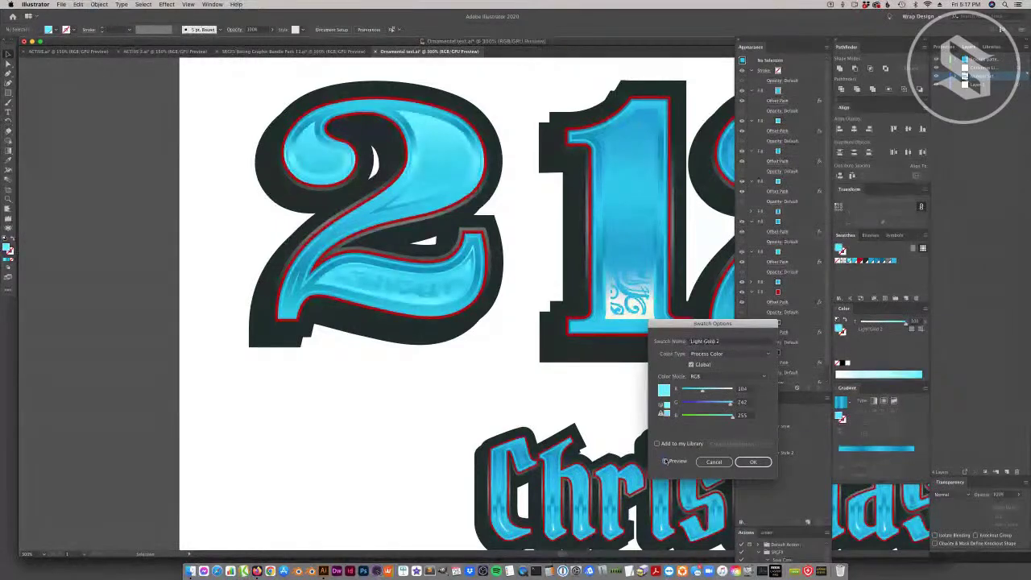
{"action": "left_click", "coordinate": [752, 461]}
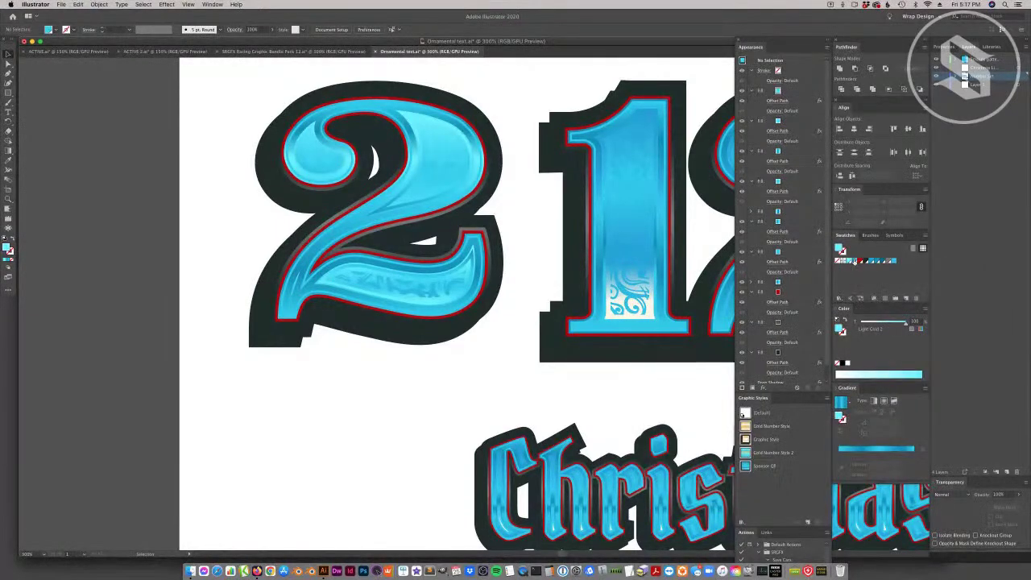
Darken the Gold White swatch to RGB 35, 178, 226 and the Light Gold swatch to RGB 7, 132, 210.
{"action": "double_click", "coordinate": [853, 260]}
{"action": "left_click_drag", "start_coordinate": [688, 393], "coordinate": [729, 405]}
{"action": "left_click", "coordinate": [753, 462]}
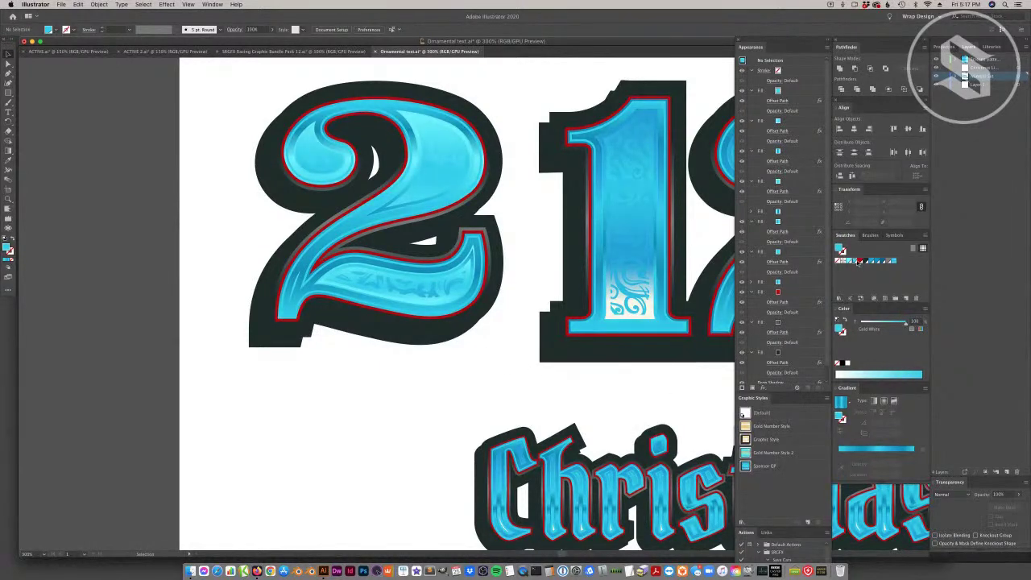
{"action": "left_click", "coordinate": [848, 299]}
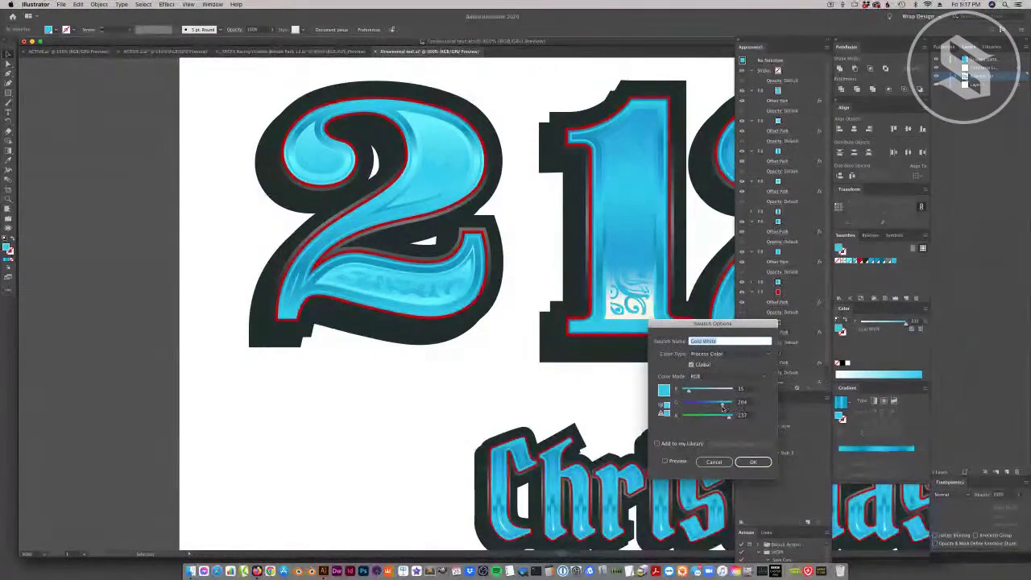
{"action": "left_click_drag", "start_coordinate": [729, 418], "coordinate": [726, 418]}
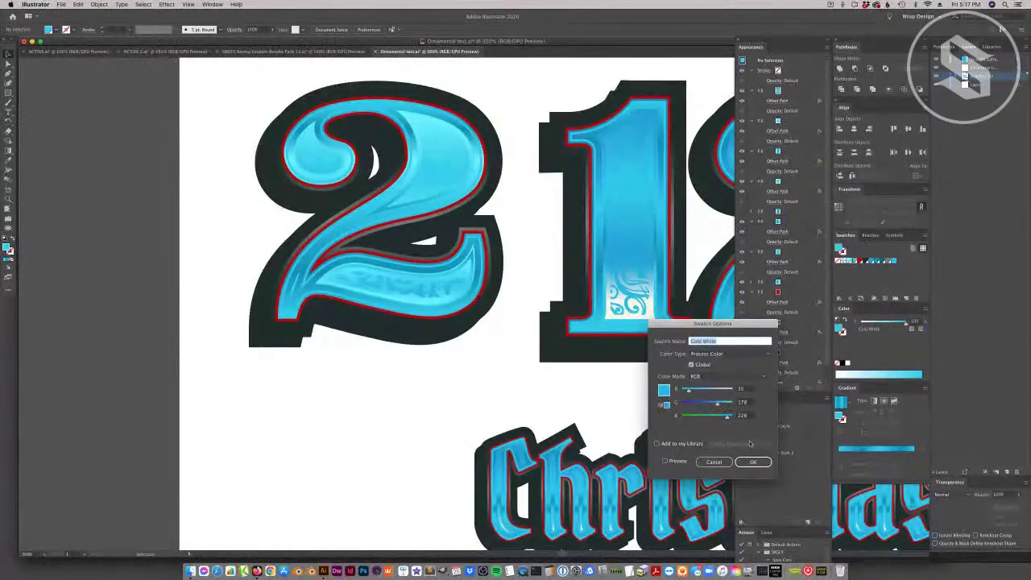
{"action": "left_click", "coordinate": [753, 462]}
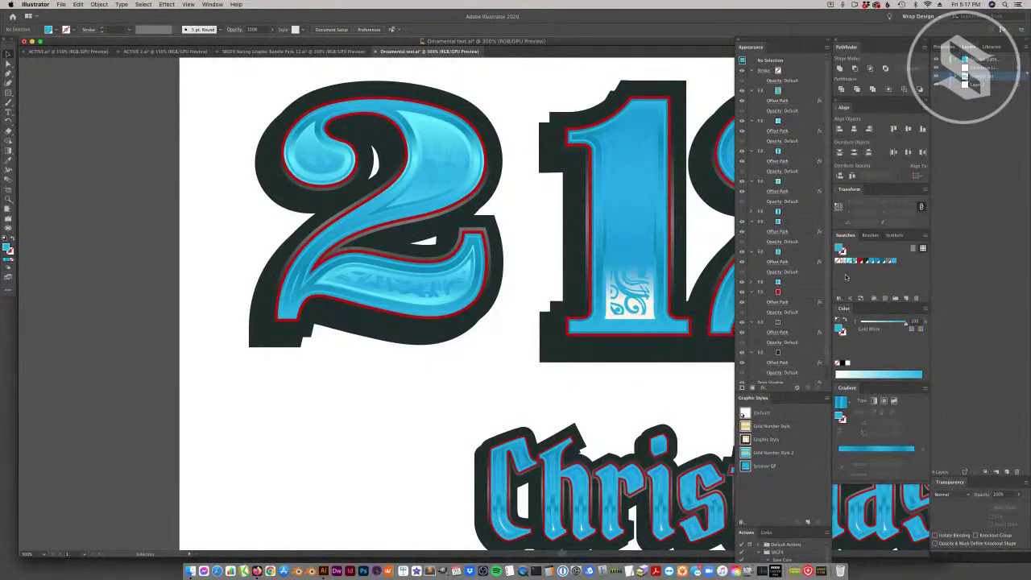
{"action": "double_click", "coordinate": [872, 262]}
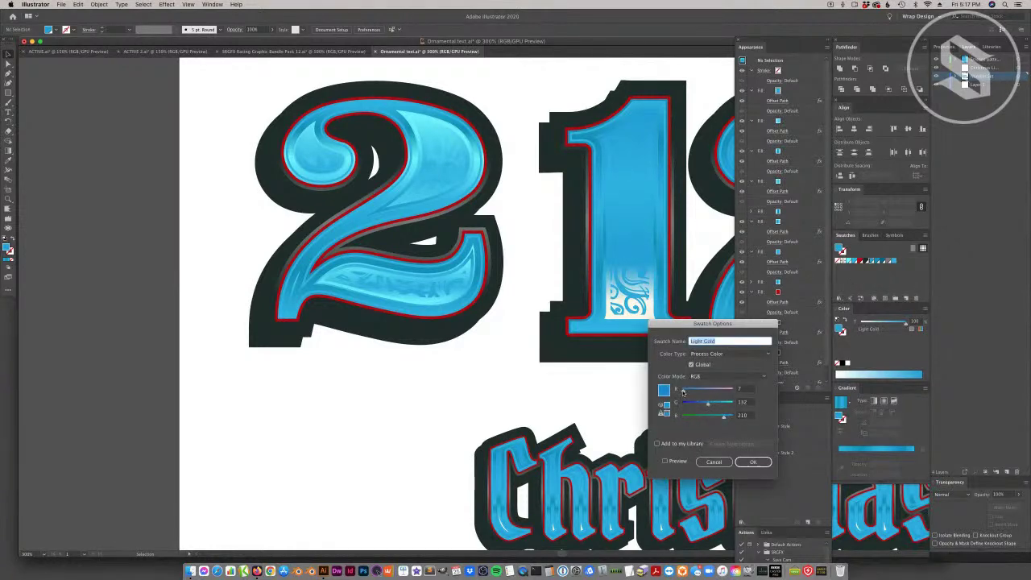
{"action": "left_click", "coordinate": [752, 462]}
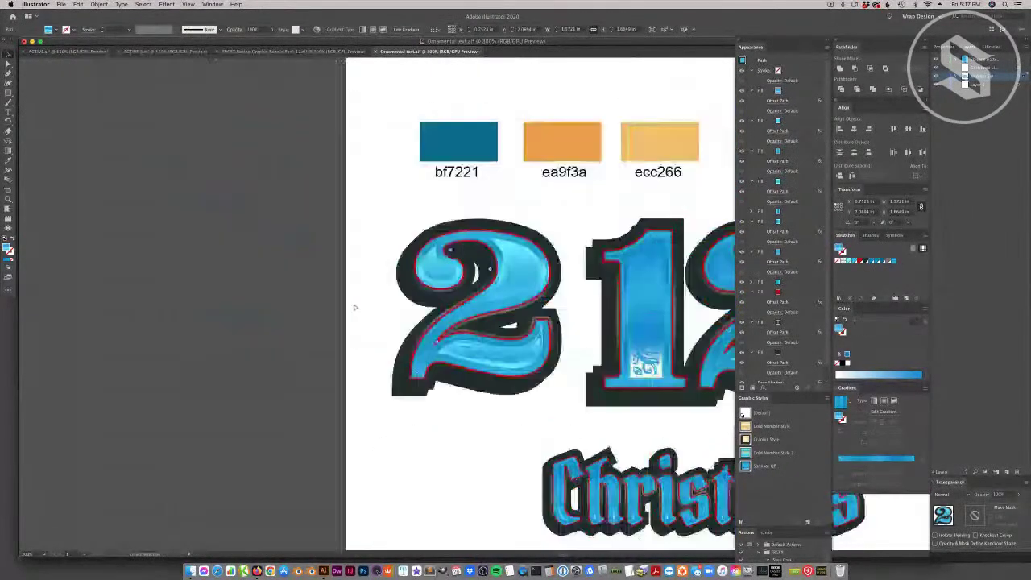
Move the single blue 2 off the artboard onto the empty gray canvas.
{"action": "key", "text": "super+minus"}
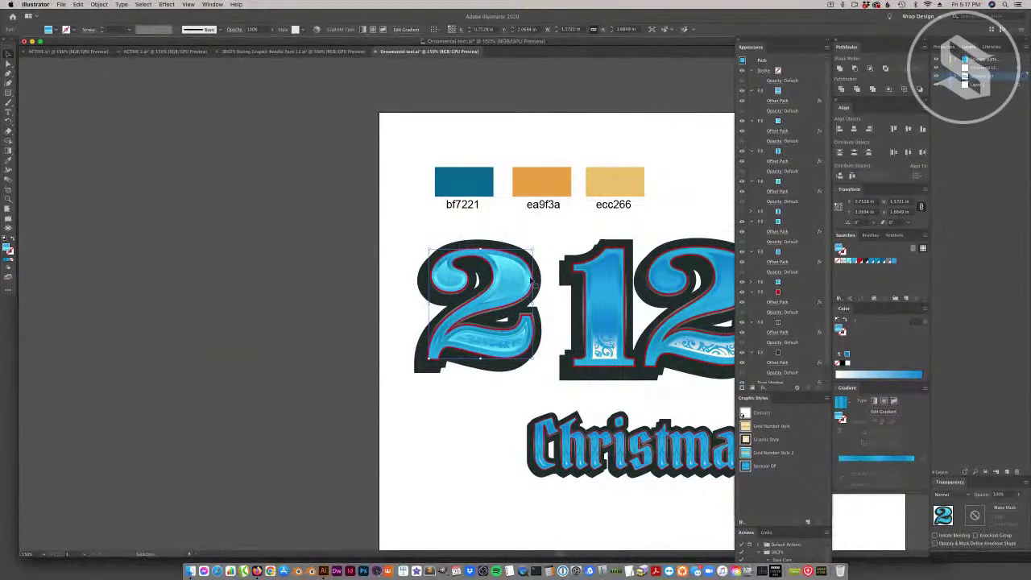
{"action": "left_click_drag", "start_coordinate": [518, 293], "coordinate": [292, 285]}
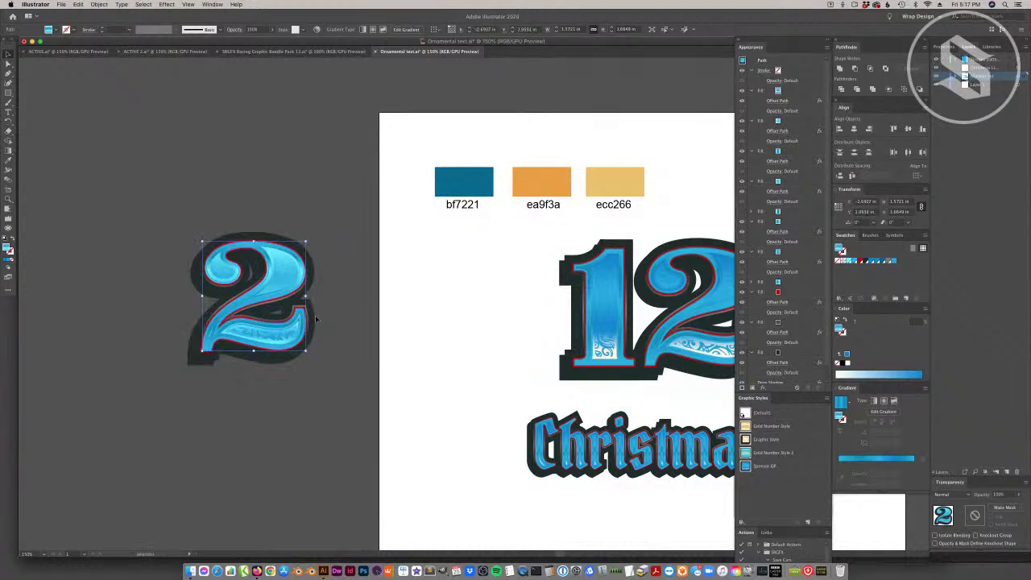
Try previewing the dark outline swatch as bright cyan with green and blue at 255, and discard the change.
{"action": "double_click", "coordinate": [866, 261]}
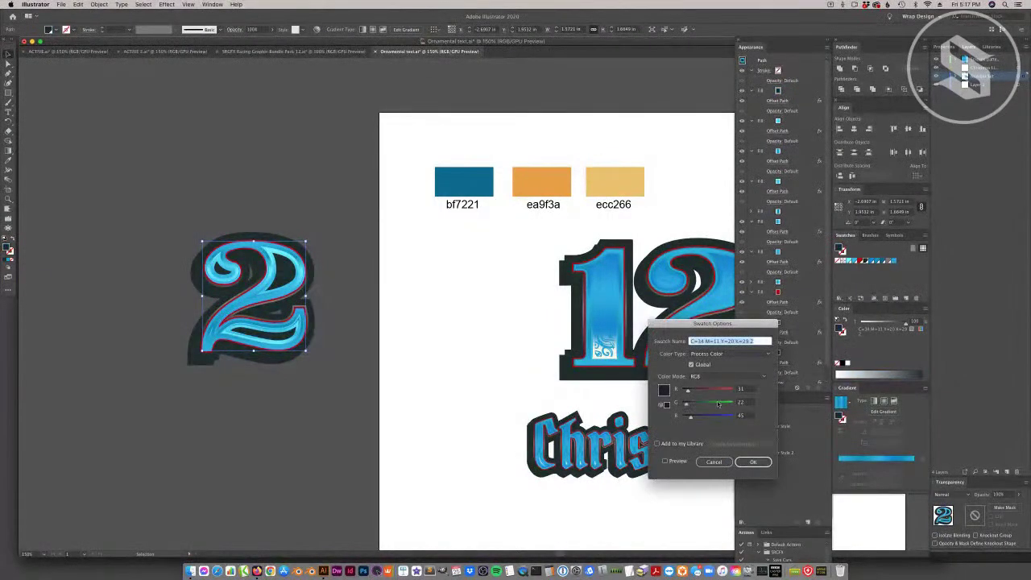
{"action": "left_click_drag", "start_coordinate": [689, 405], "coordinate": [747, 421]}
{"action": "left_click", "coordinate": [666, 462]}
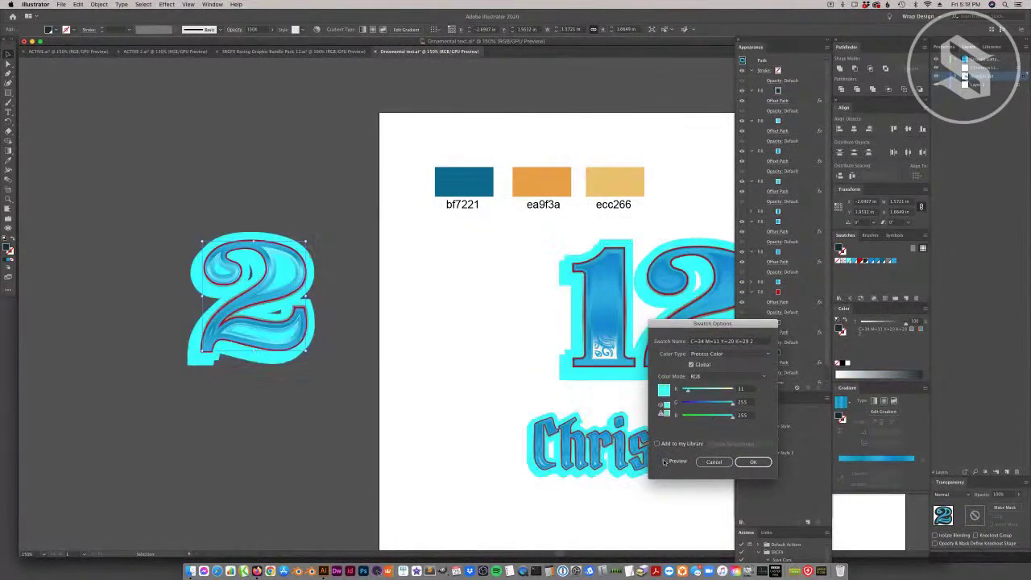
{"action": "left_click", "coordinate": [715, 462]}
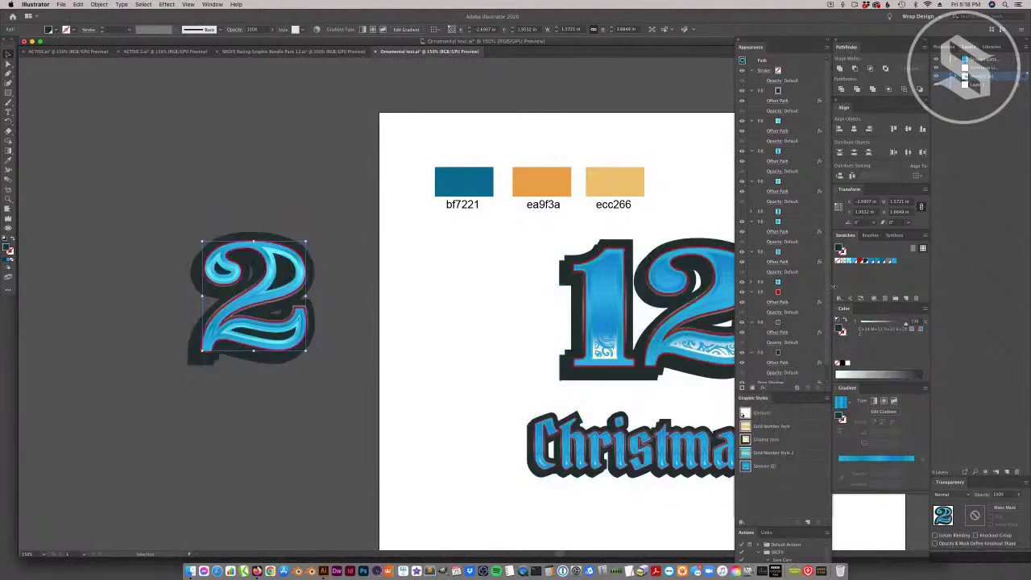
Recolor the dark outline swatch to white, RGB 255, 255, 255.
{"action": "double_click", "coordinate": [866, 261]}
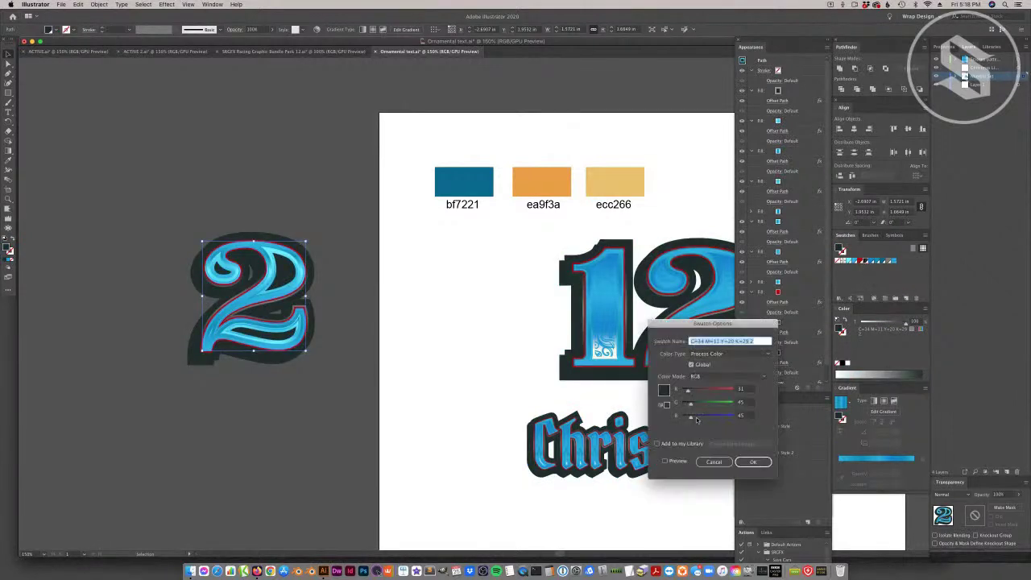
{"action": "left_click_drag", "start_coordinate": [691, 417], "coordinate": [737, 393]}
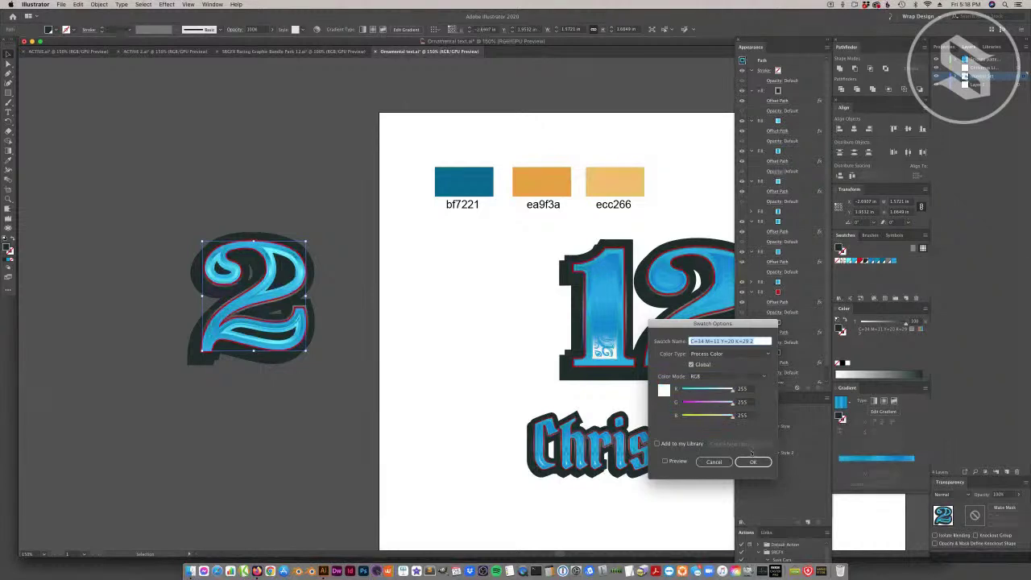
{"action": "left_click", "coordinate": [753, 460]}
{"action": "left_click", "coordinate": [460, 373]}
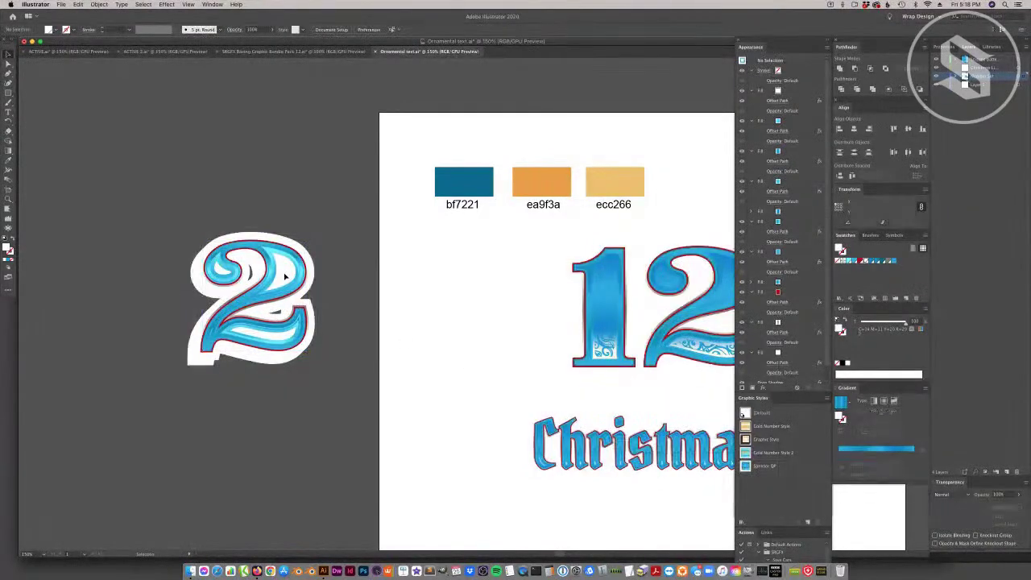
Undo the white outline recolor and the stray fill change on the single 2 beside the artboard.
{"action": "left_click_drag", "start_coordinate": [284, 276], "coordinate": [312, 300]}
{"action": "key", "text": "super+z"}
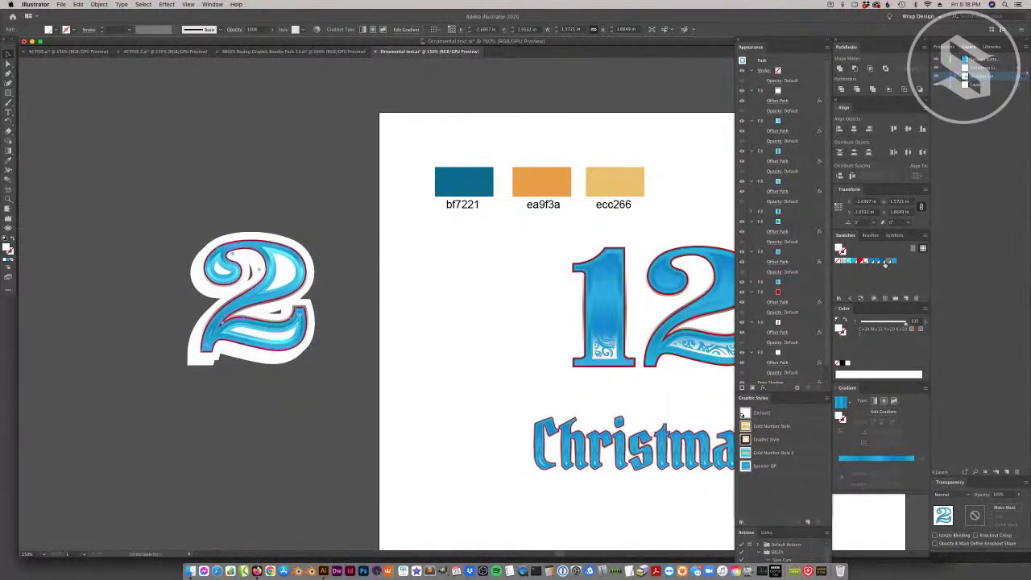
{"action": "key", "text": "super+z"}
With nothing selected, recolor the dark outline global swatch to white with preview on.
{"action": "left_click", "coordinate": [300, 313]}
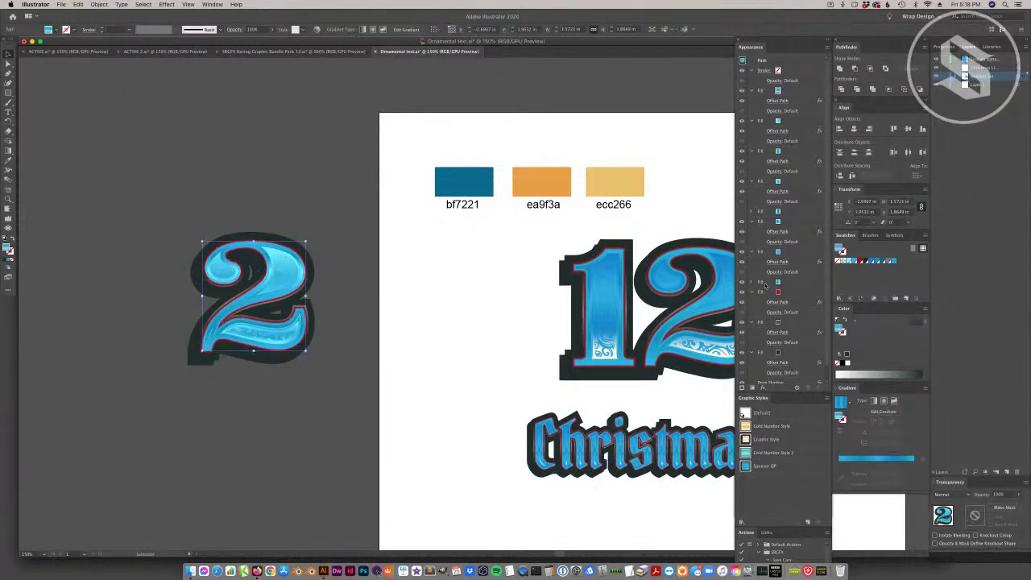
{"action": "left_click", "coordinate": [573, 364]}
{"action": "left_click", "coordinate": [428, 343]}
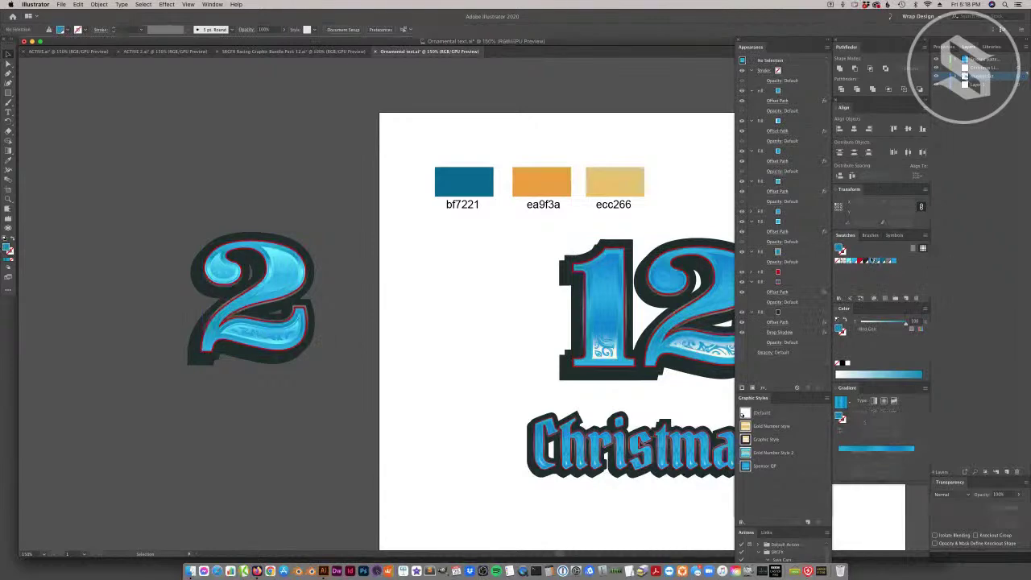
{"action": "double_click", "coordinate": [866, 261]}
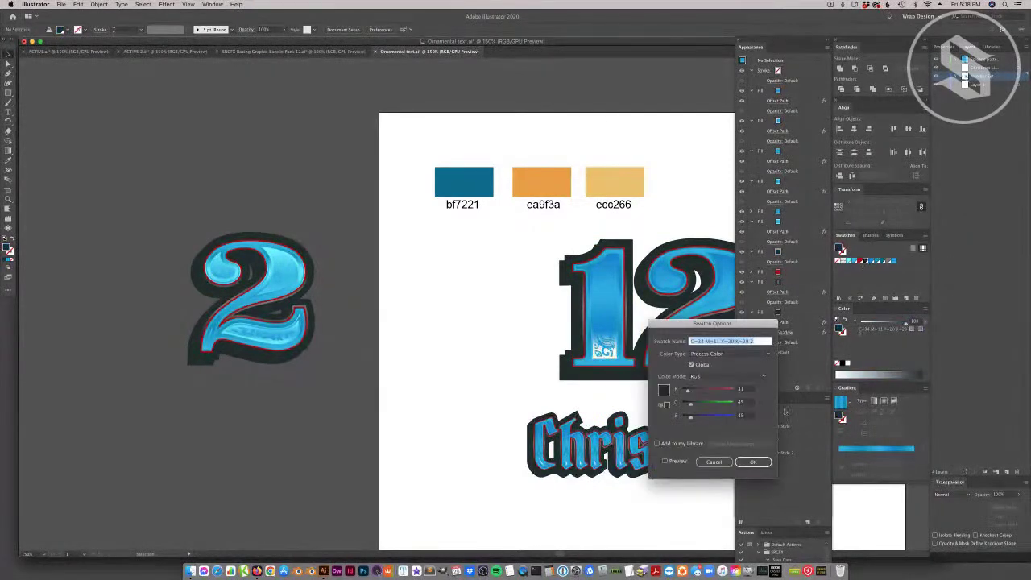
{"action": "left_click", "coordinate": [664, 461]}
{"action": "left_click", "coordinate": [743, 463]}
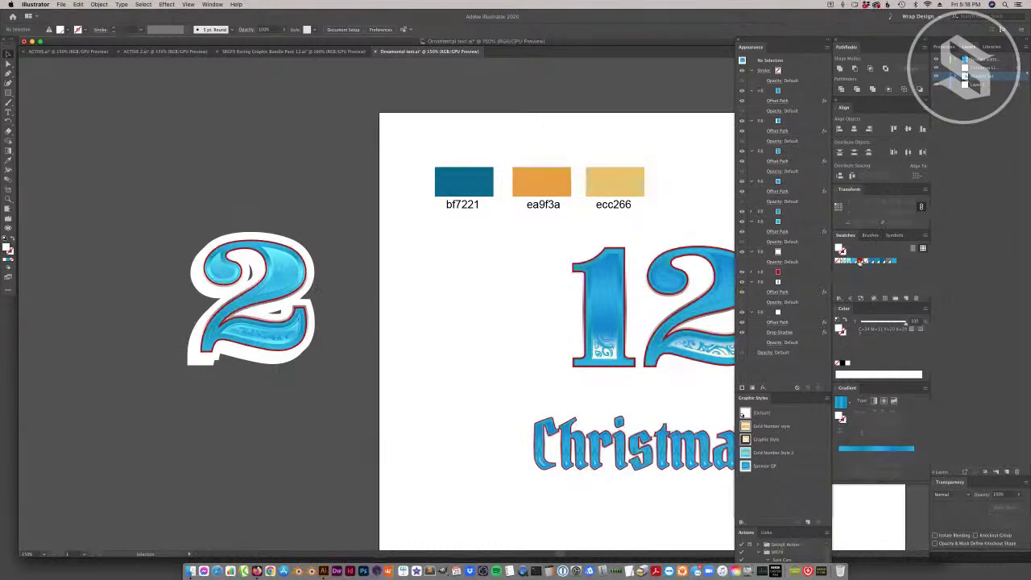
Recolor the Deep Red swatch to magenta, RGB 255, 0, 198, with preview on.
{"action": "double_click", "coordinate": [858, 261]}
{"action": "left_click_drag", "start_coordinate": [719, 391], "coordinate": [733, 392]}
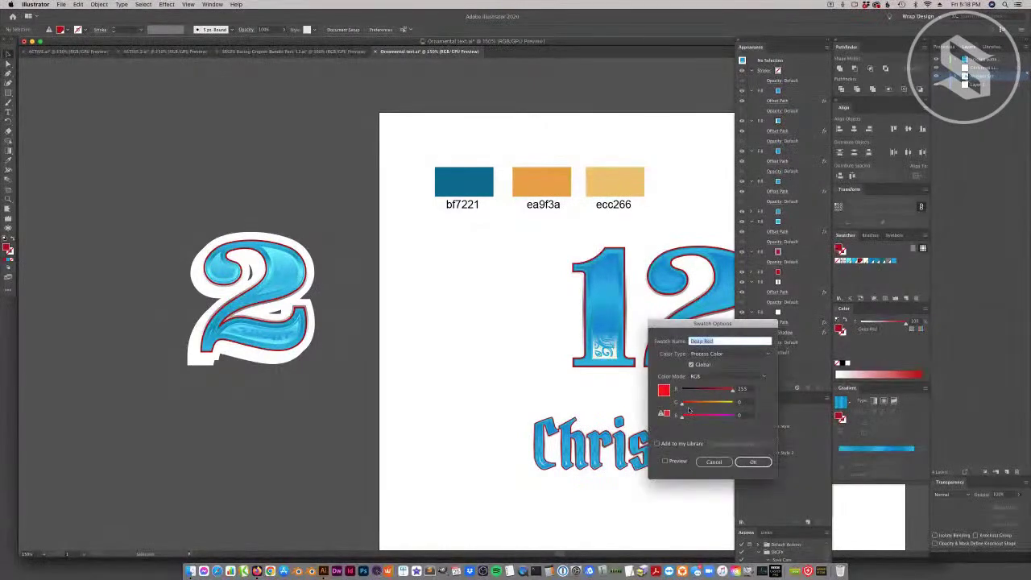
{"action": "left_click_drag", "start_coordinate": [682, 417], "coordinate": [722, 418]}
{"action": "left_click", "coordinate": [667, 462]}
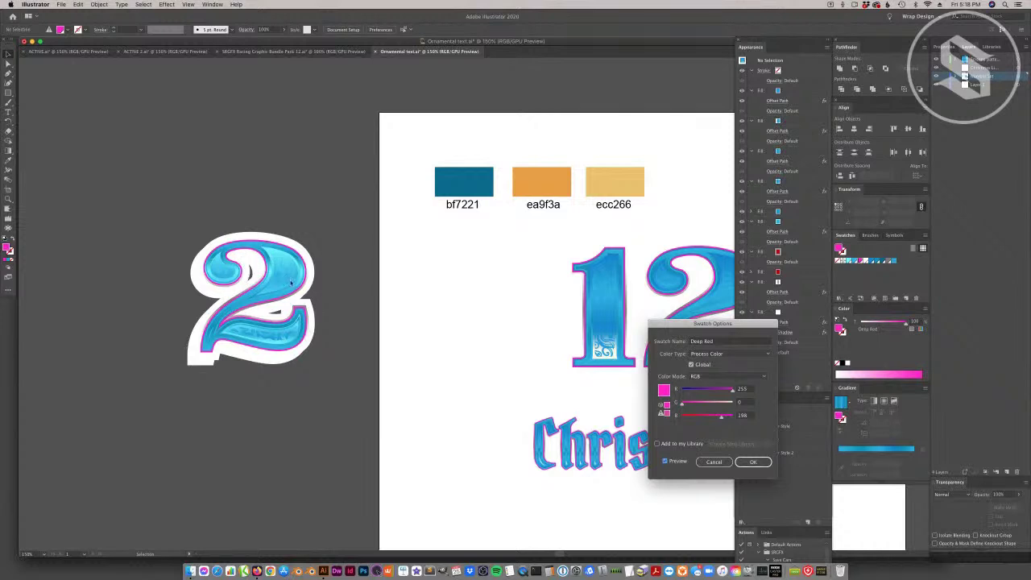
{"action": "left_click", "coordinate": [751, 462]}
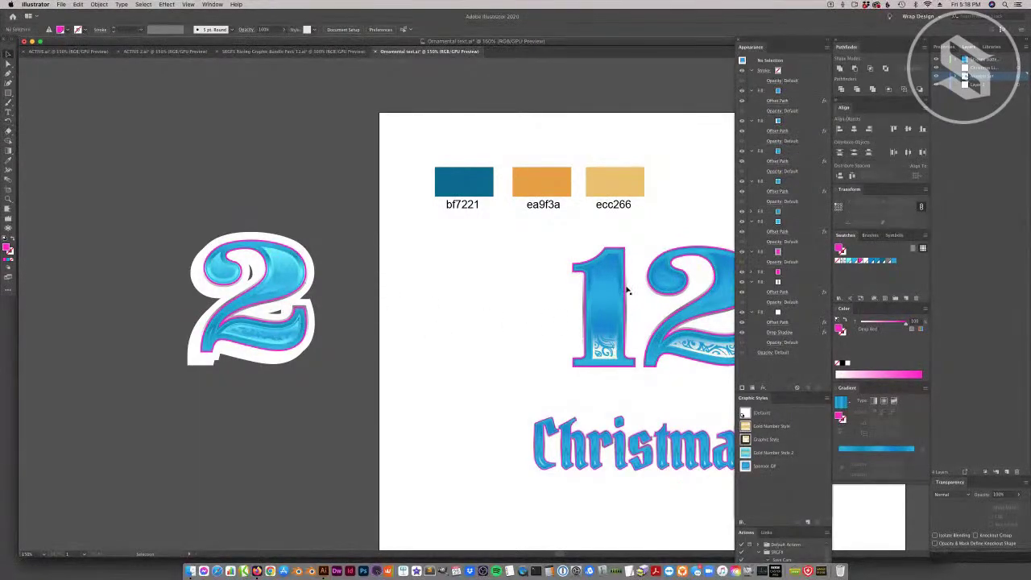
Undo the magenta, white and blue swatch recolors and the move of the single 2, back to the original silver look.
{"action": "scroll", "coordinate": [562, 401], "scroll_direction": "right", "scroll_amount": 5}
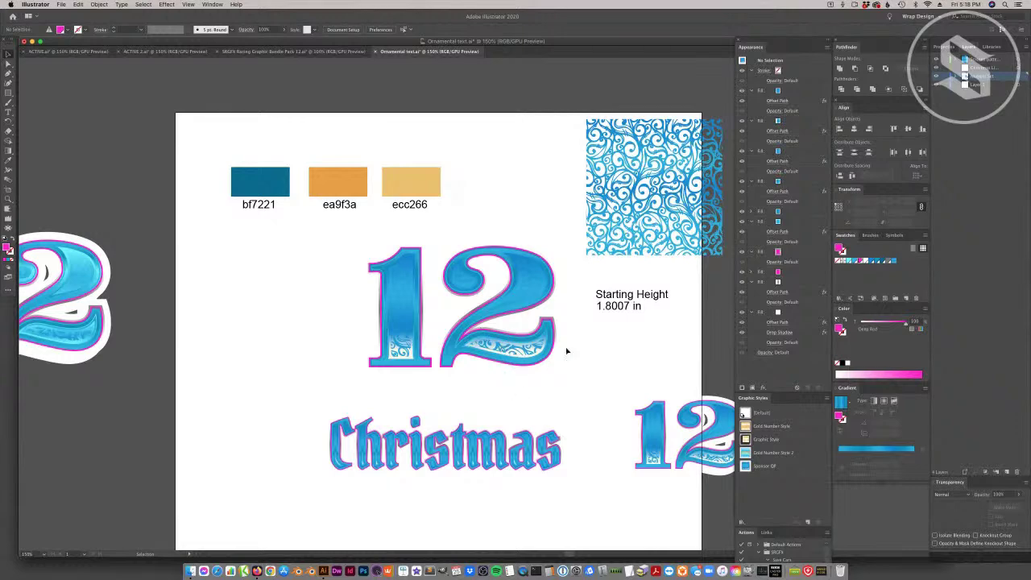
{"action": "key", "text": "super+z"}
{"action": "key", "text": "super+z"}
{"action": "key", "text": "super+z"}
{"action": "key", "text": "super+z"}
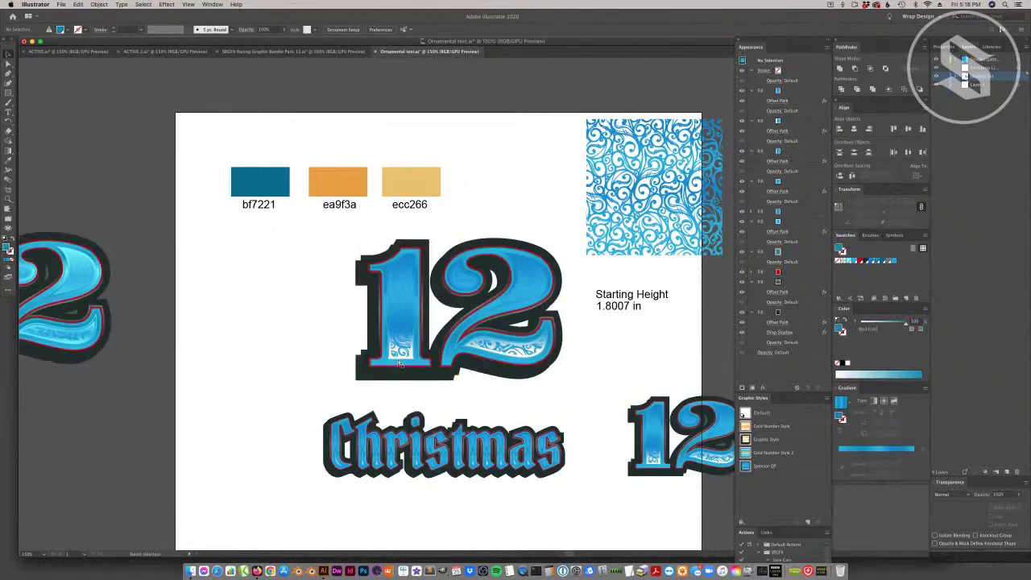
{"action": "key", "text": "ctrl+z"}
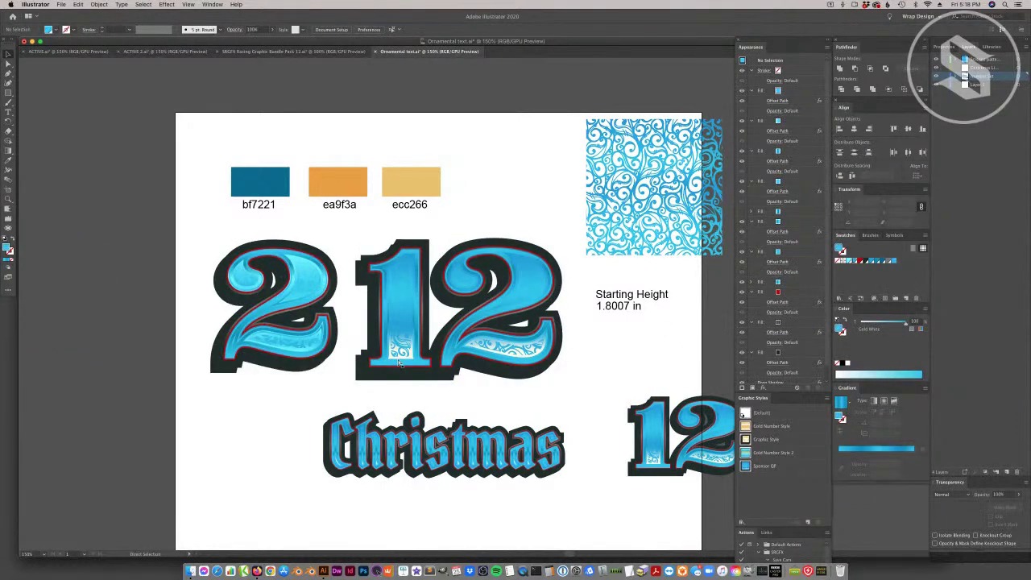
{"action": "key", "text": "super+z"}
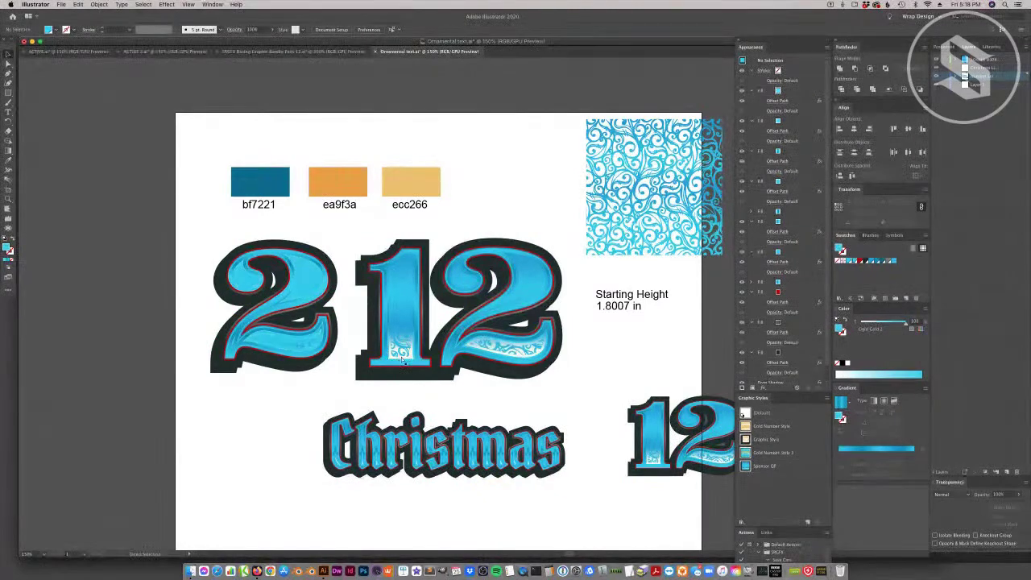
{"action": "key", "text": "ctrl+z"}
{"action": "key", "text": "ctrl+z"}
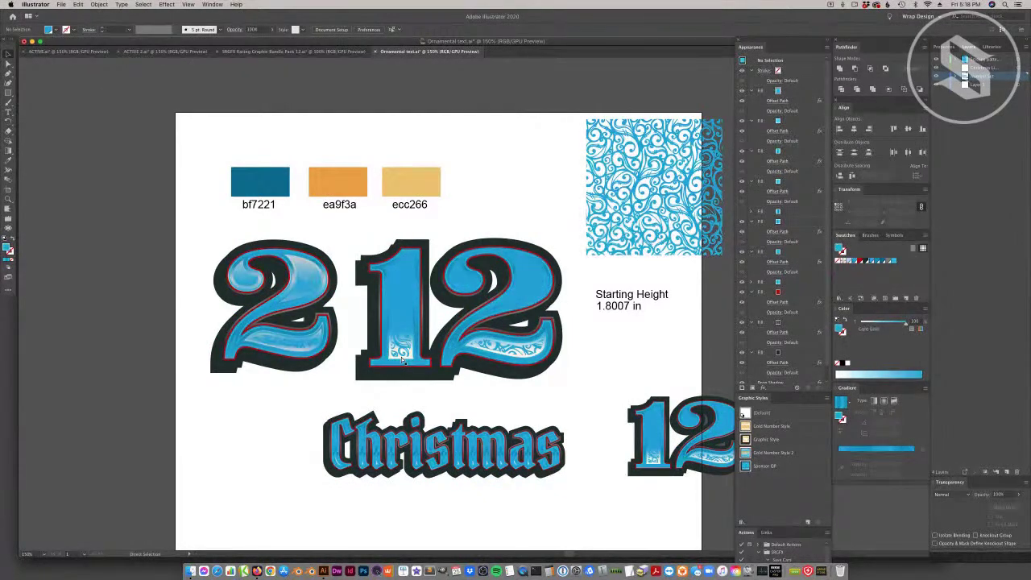
{"action": "key", "text": "ctrl+z"}
{"action": "key", "text": "ctrl+z"}
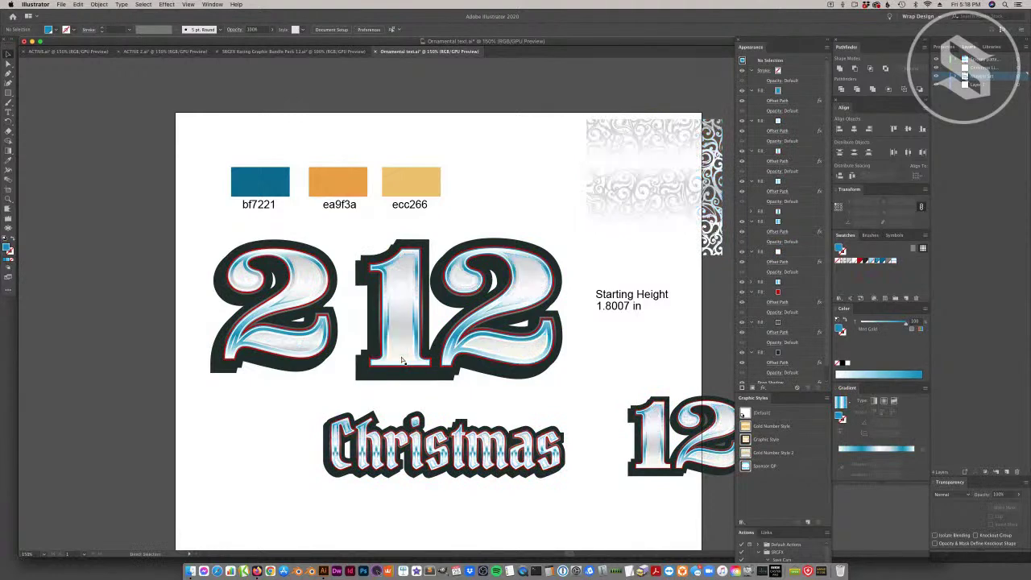
{"action": "key", "text": "ctrl+z"}
{"action": "key", "text": "ctrl+z"}
{"action": "key", "text": "ctrl+z"}
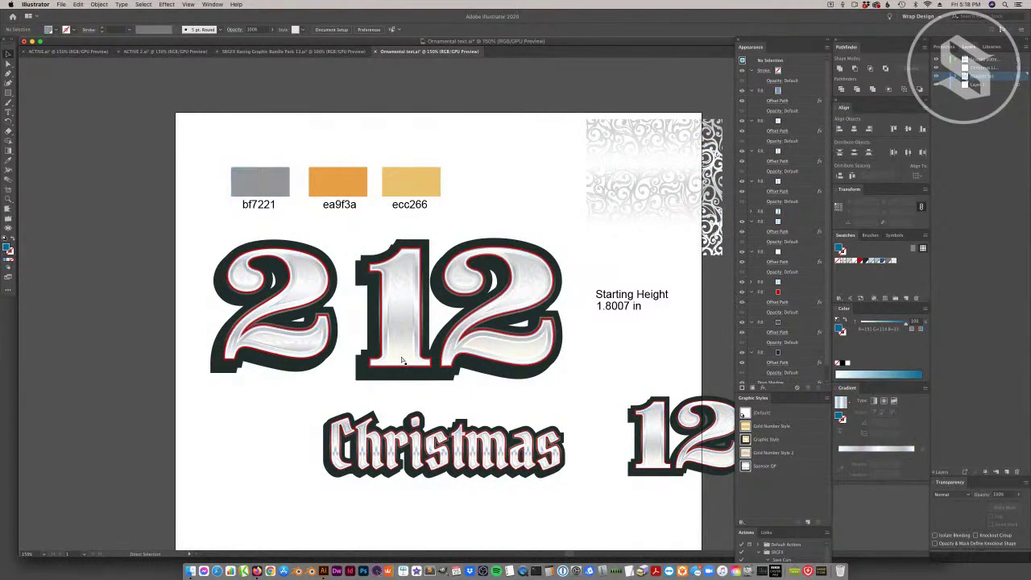
{"action": "key", "text": "ctrl+z"}
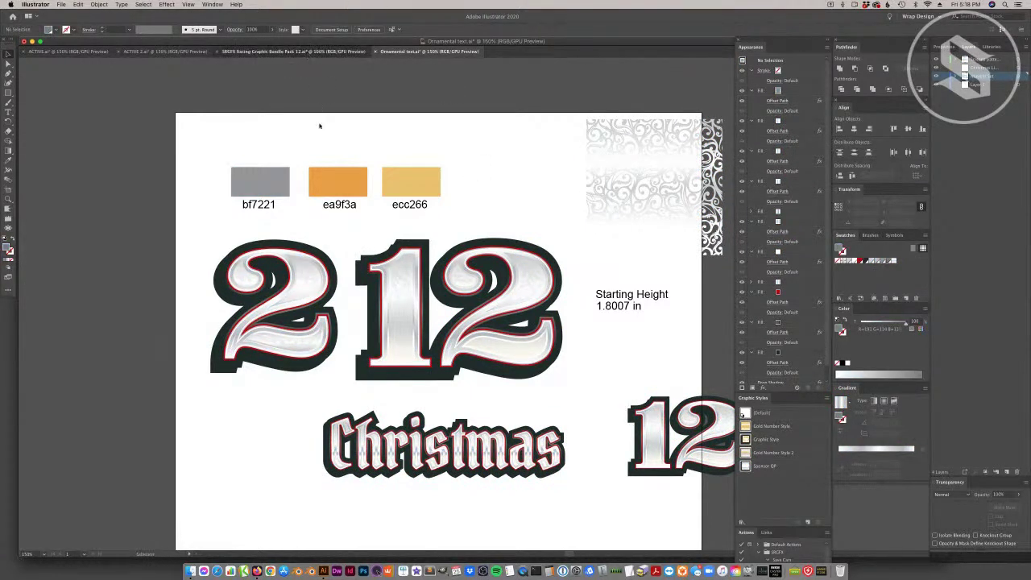
Show the Racing Graphic Bundle Pack 12 document, then switch to Firefox and open that bundle's product page.
{"action": "key", "text": "ctrl+Tab"}
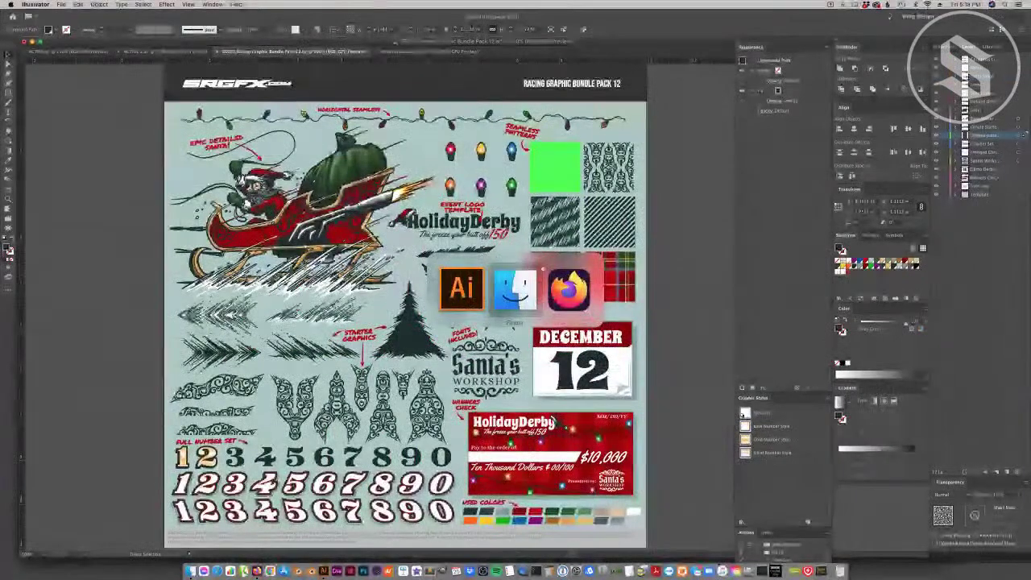
{"action": "key", "text": "super+Tab"}
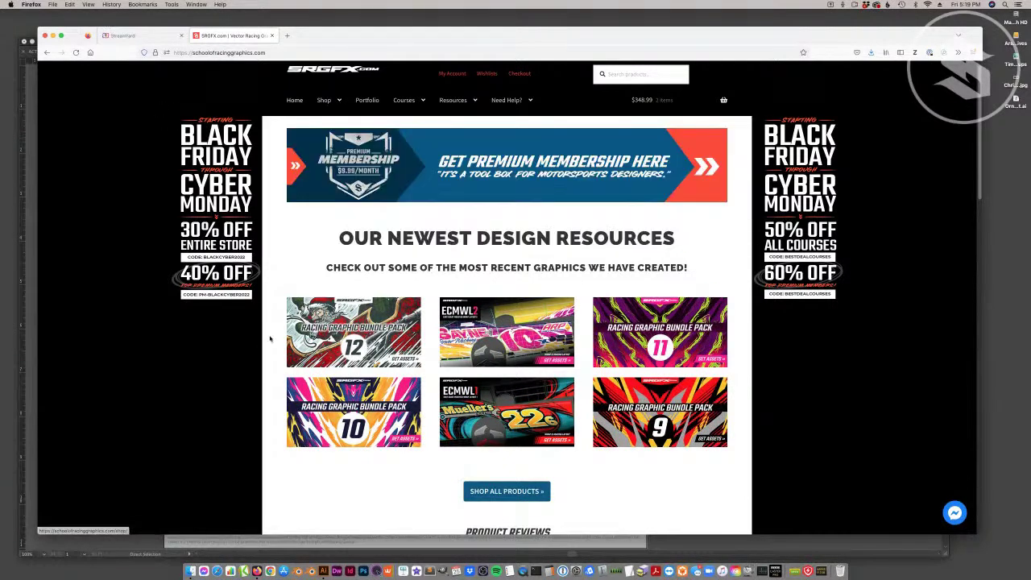
{"action": "left_click", "coordinate": [346, 332]}
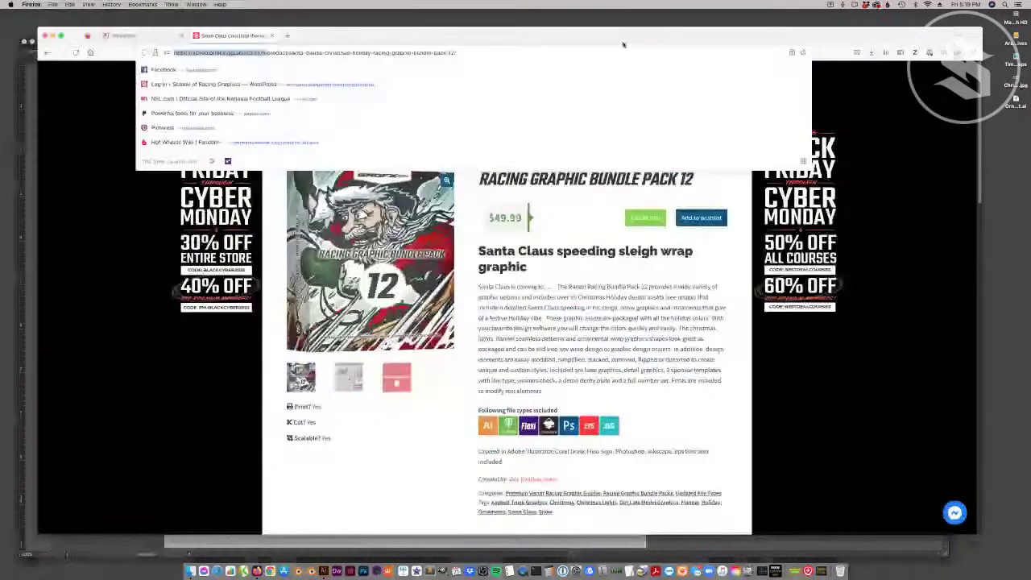
Open the website's support page by replacing the product path in the address with support/.
{"action": "left_click_drag", "start_coordinate": [312, 54], "coordinate": [267, 53]}
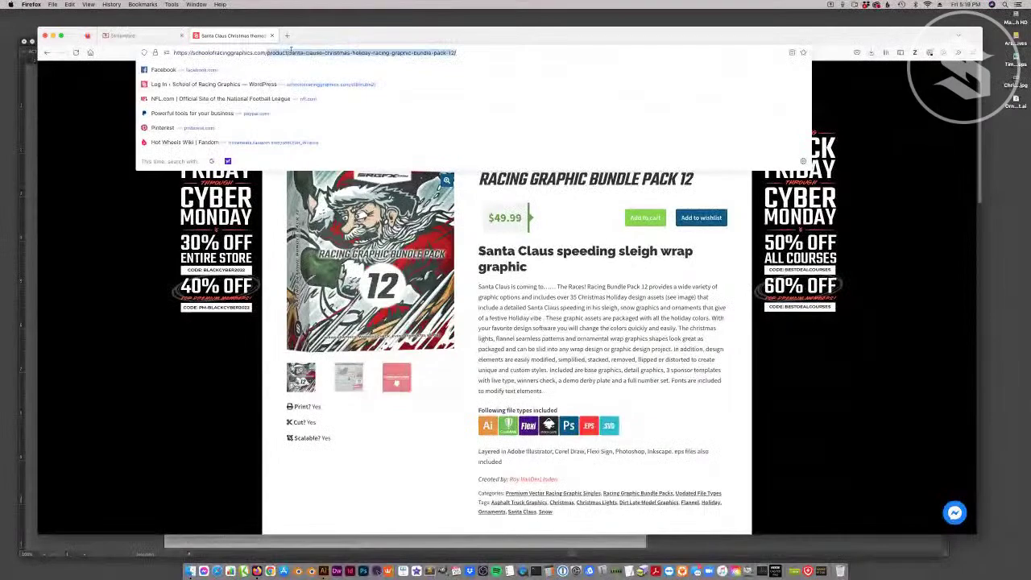
{"action": "type", "text": "support/"}
{"action": "key", "text": "Return"}
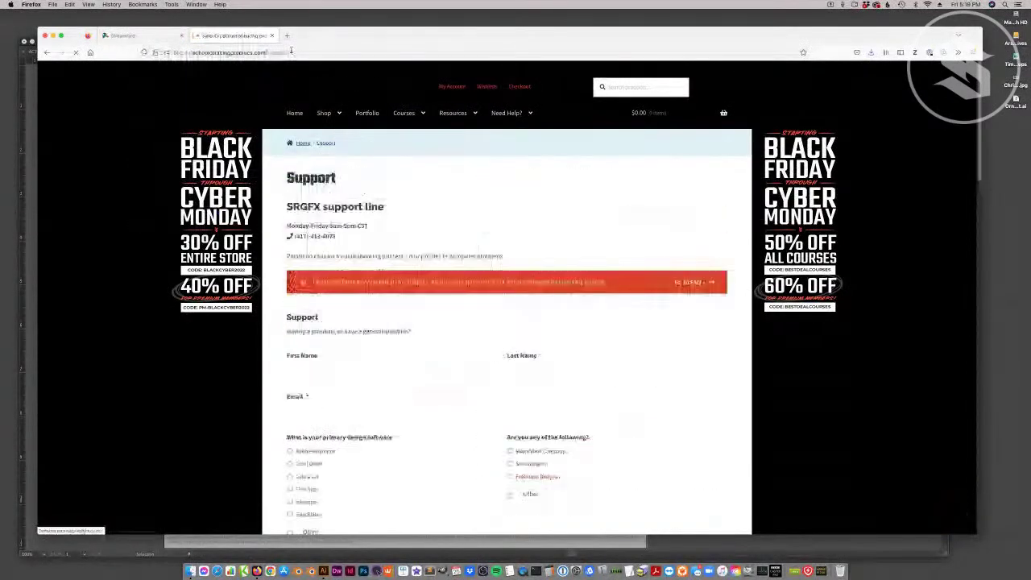
Examine the support line's contact details and the fields of the support request form.
{"action": "scroll", "coordinate": [391, 307], "scroll_direction": "down", "scroll_amount": 3}
{"action": "scroll", "coordinate": [450, 334], "scroll_direction": "up", "scroll_amount": 5}
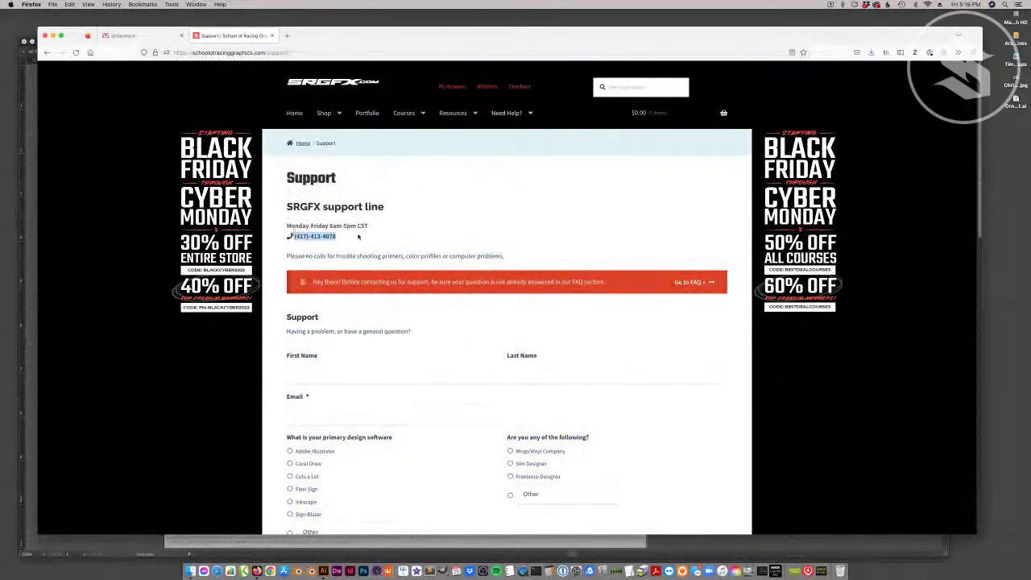
{"action": "mouse_move", "coordinate": [294, 237]}
{"action": "left_mouse_down"}
{"action": "mouse_move", "coordinate": [351, 240]}
{"action": "mouse_move", "coordinate": [294, 237]}
{"action": "left_mouse_up"}
{"action": "left_click", "coordinate": [351, 237]}
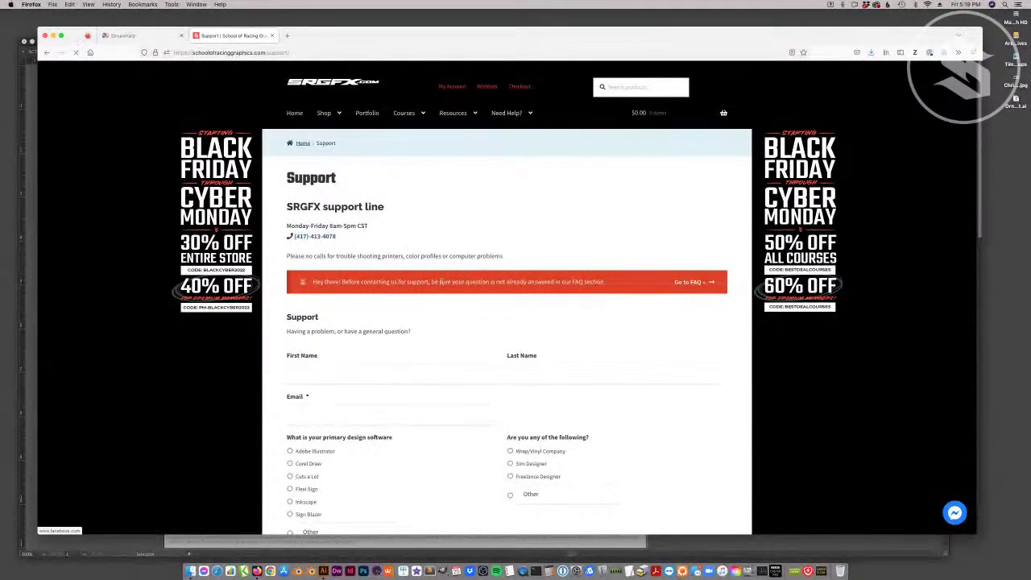
{"action": "scroll", "coordinate": [427, 324], "scroll_direction": "down", "scroll_amount": 5}
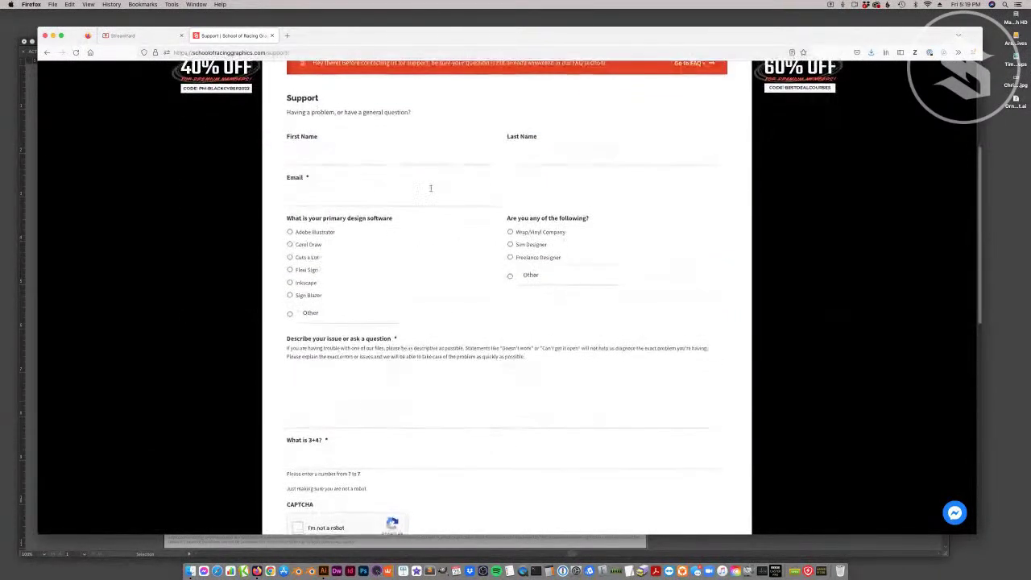